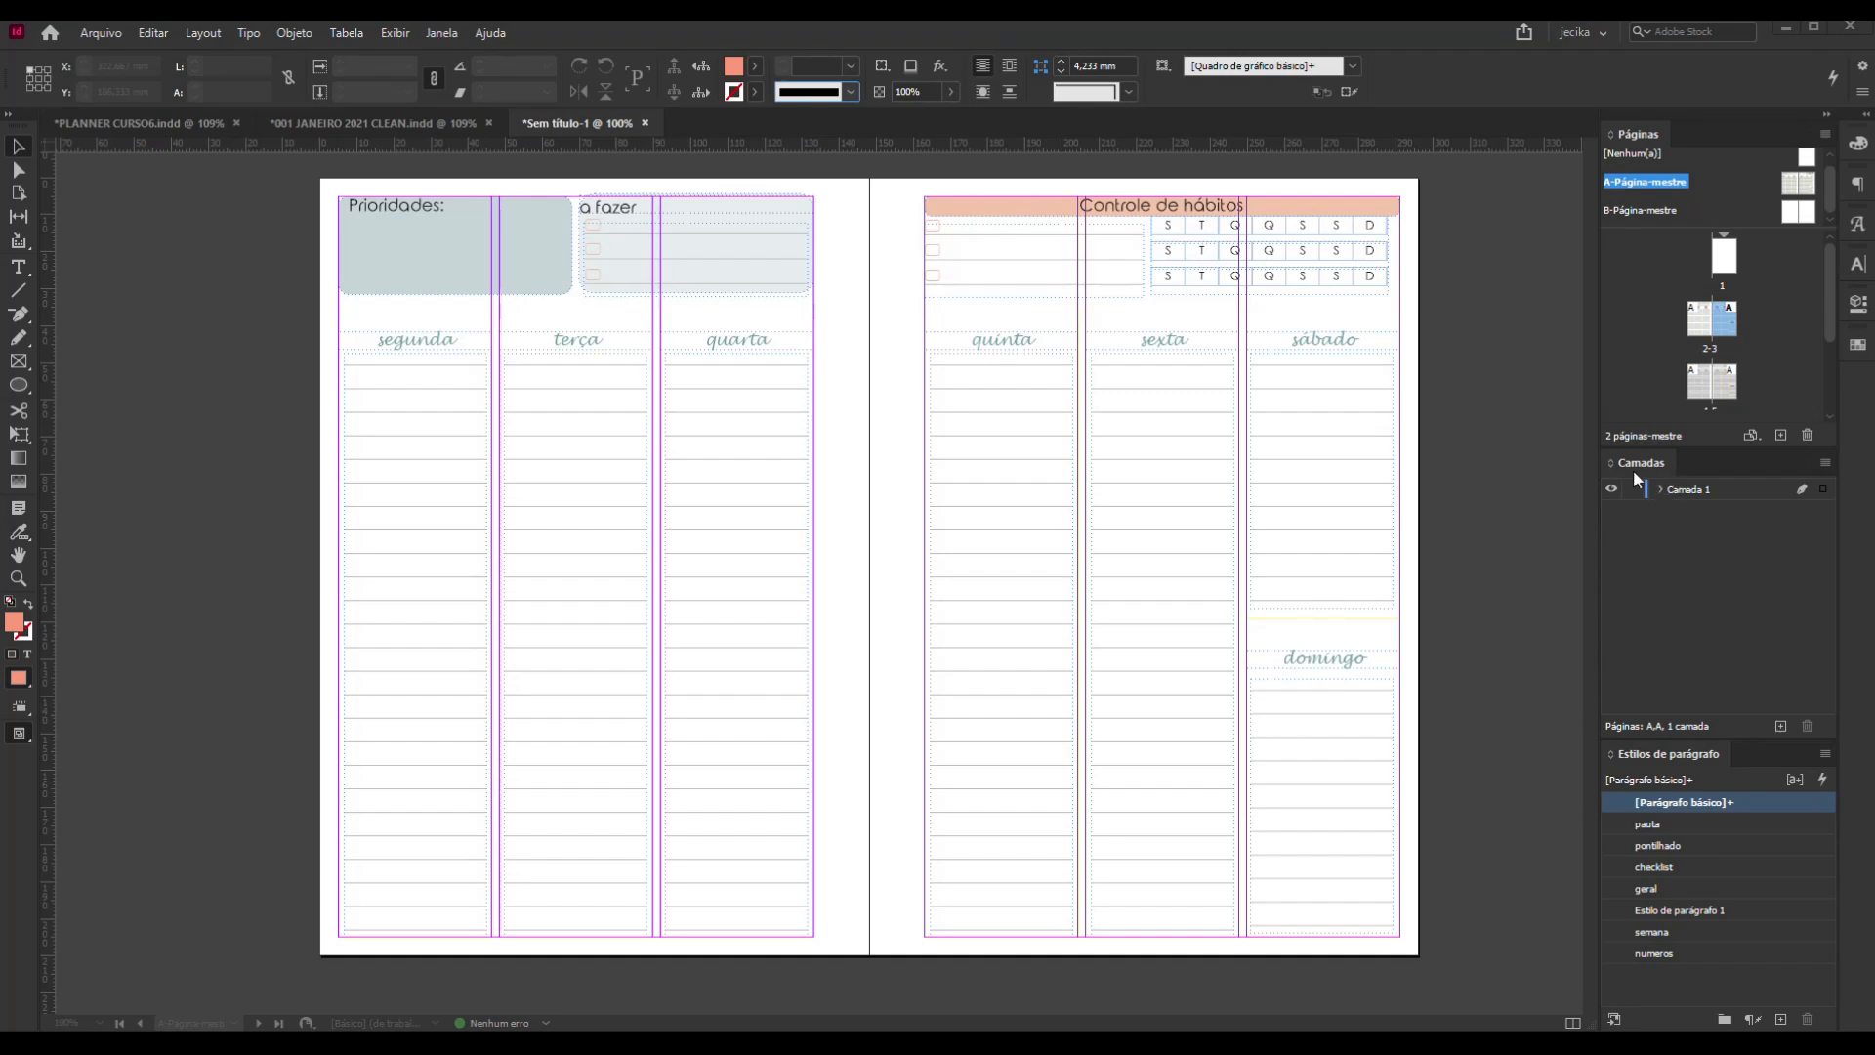
# Expand Camada 1 and select its habit-tracker and lined text frames one by one to identify them on the master spread
pyautogui.click(1660, 489)
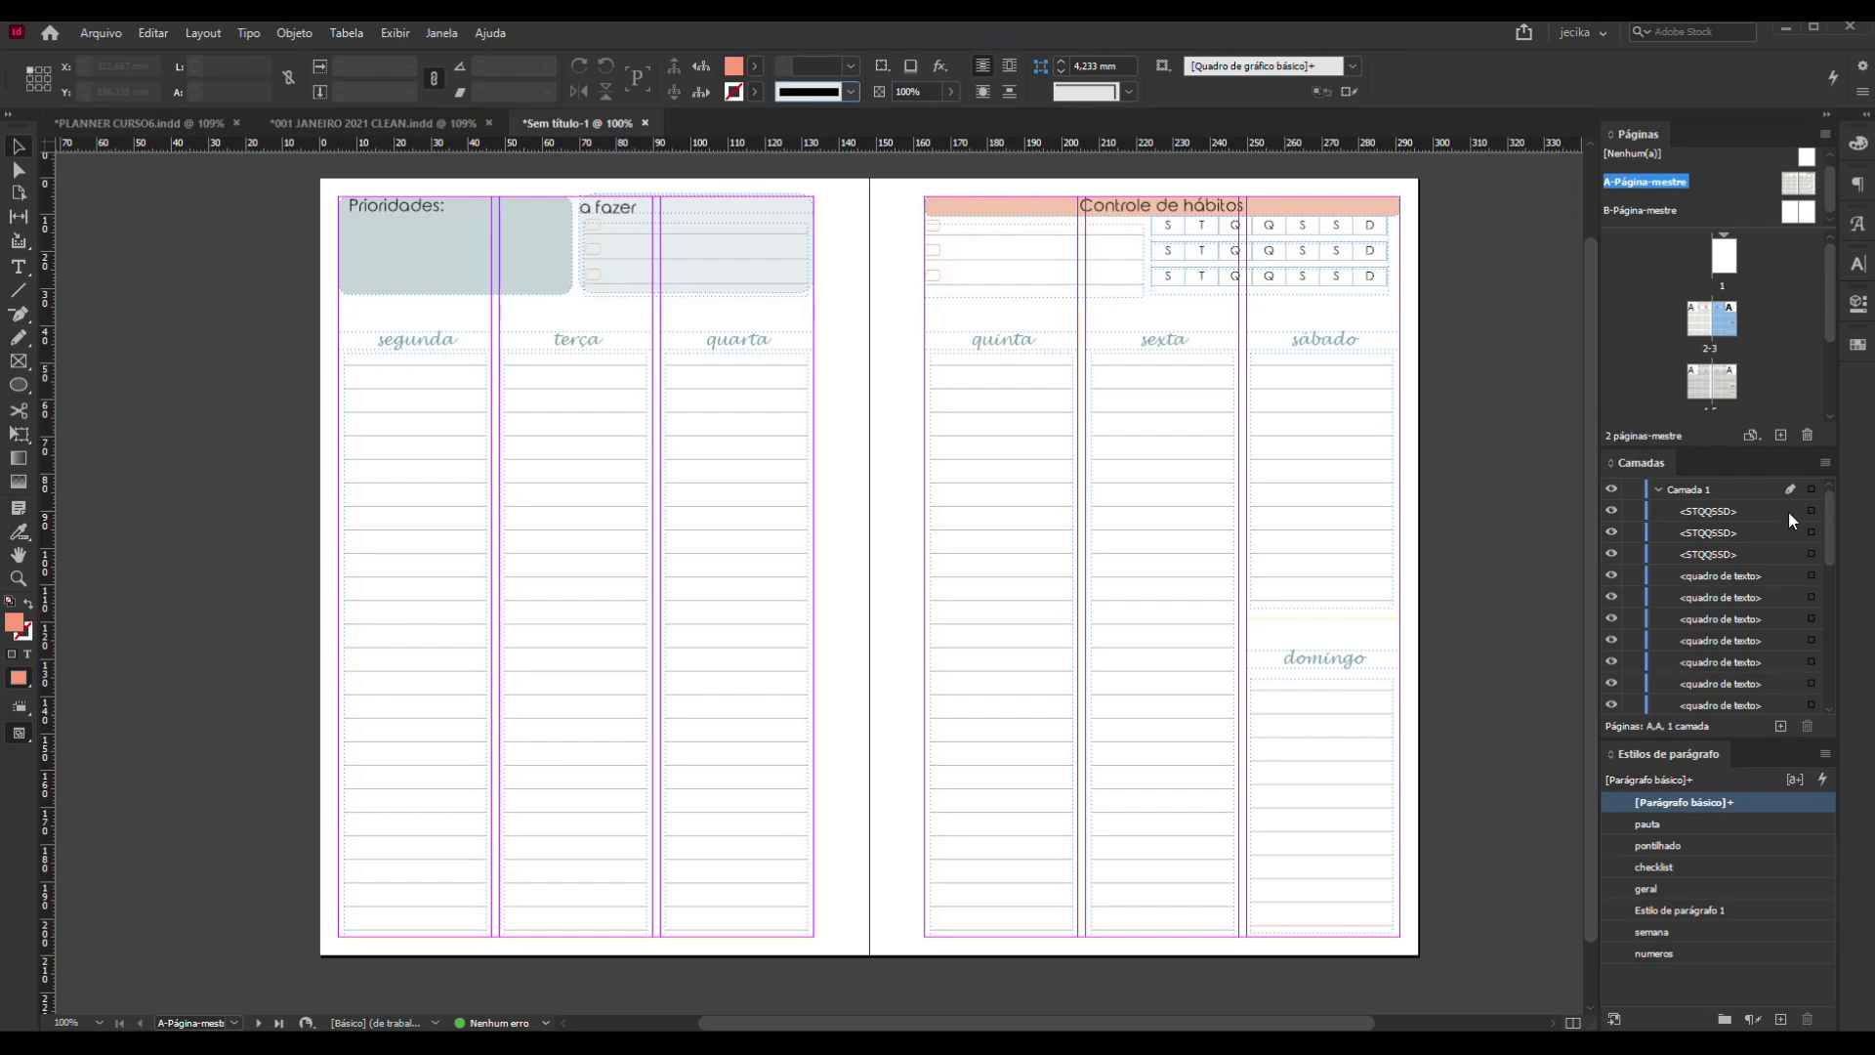
pyautogui.click(1811, 532)
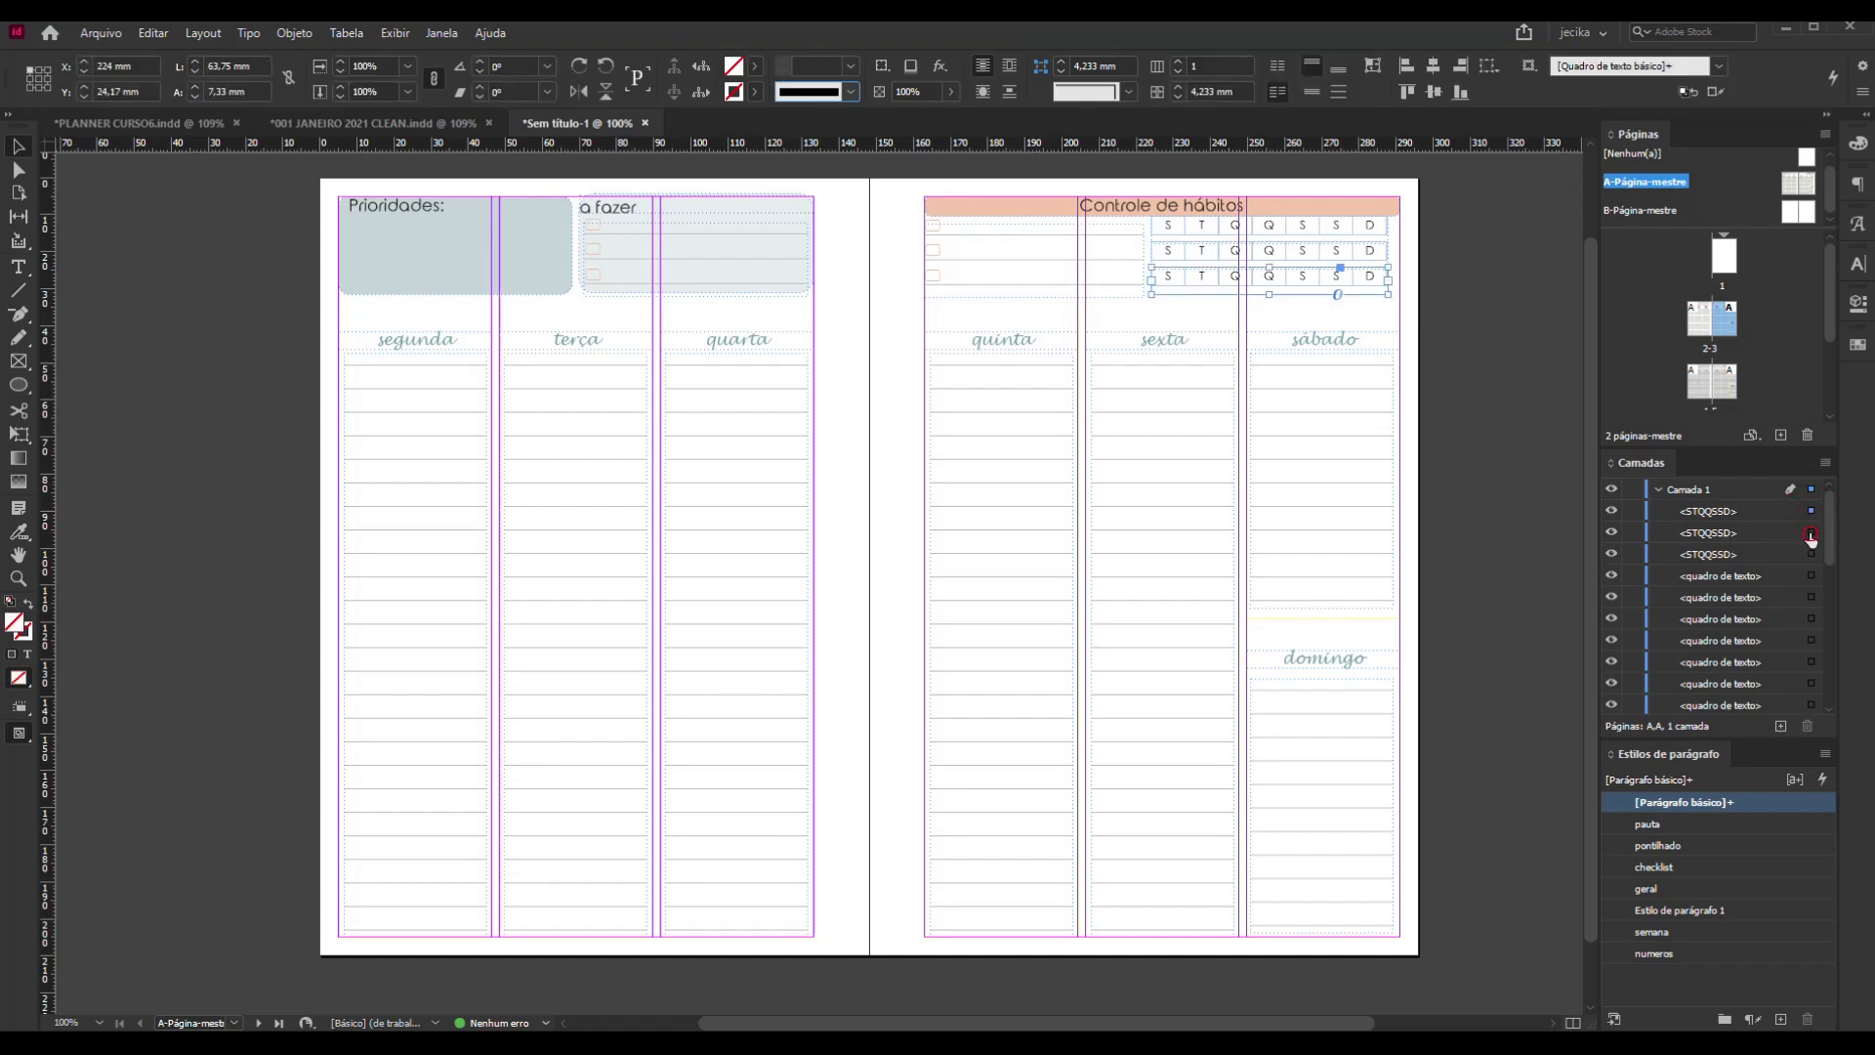
pyautogui.click(1810, 557)
pyautogui.click(1811, 575)
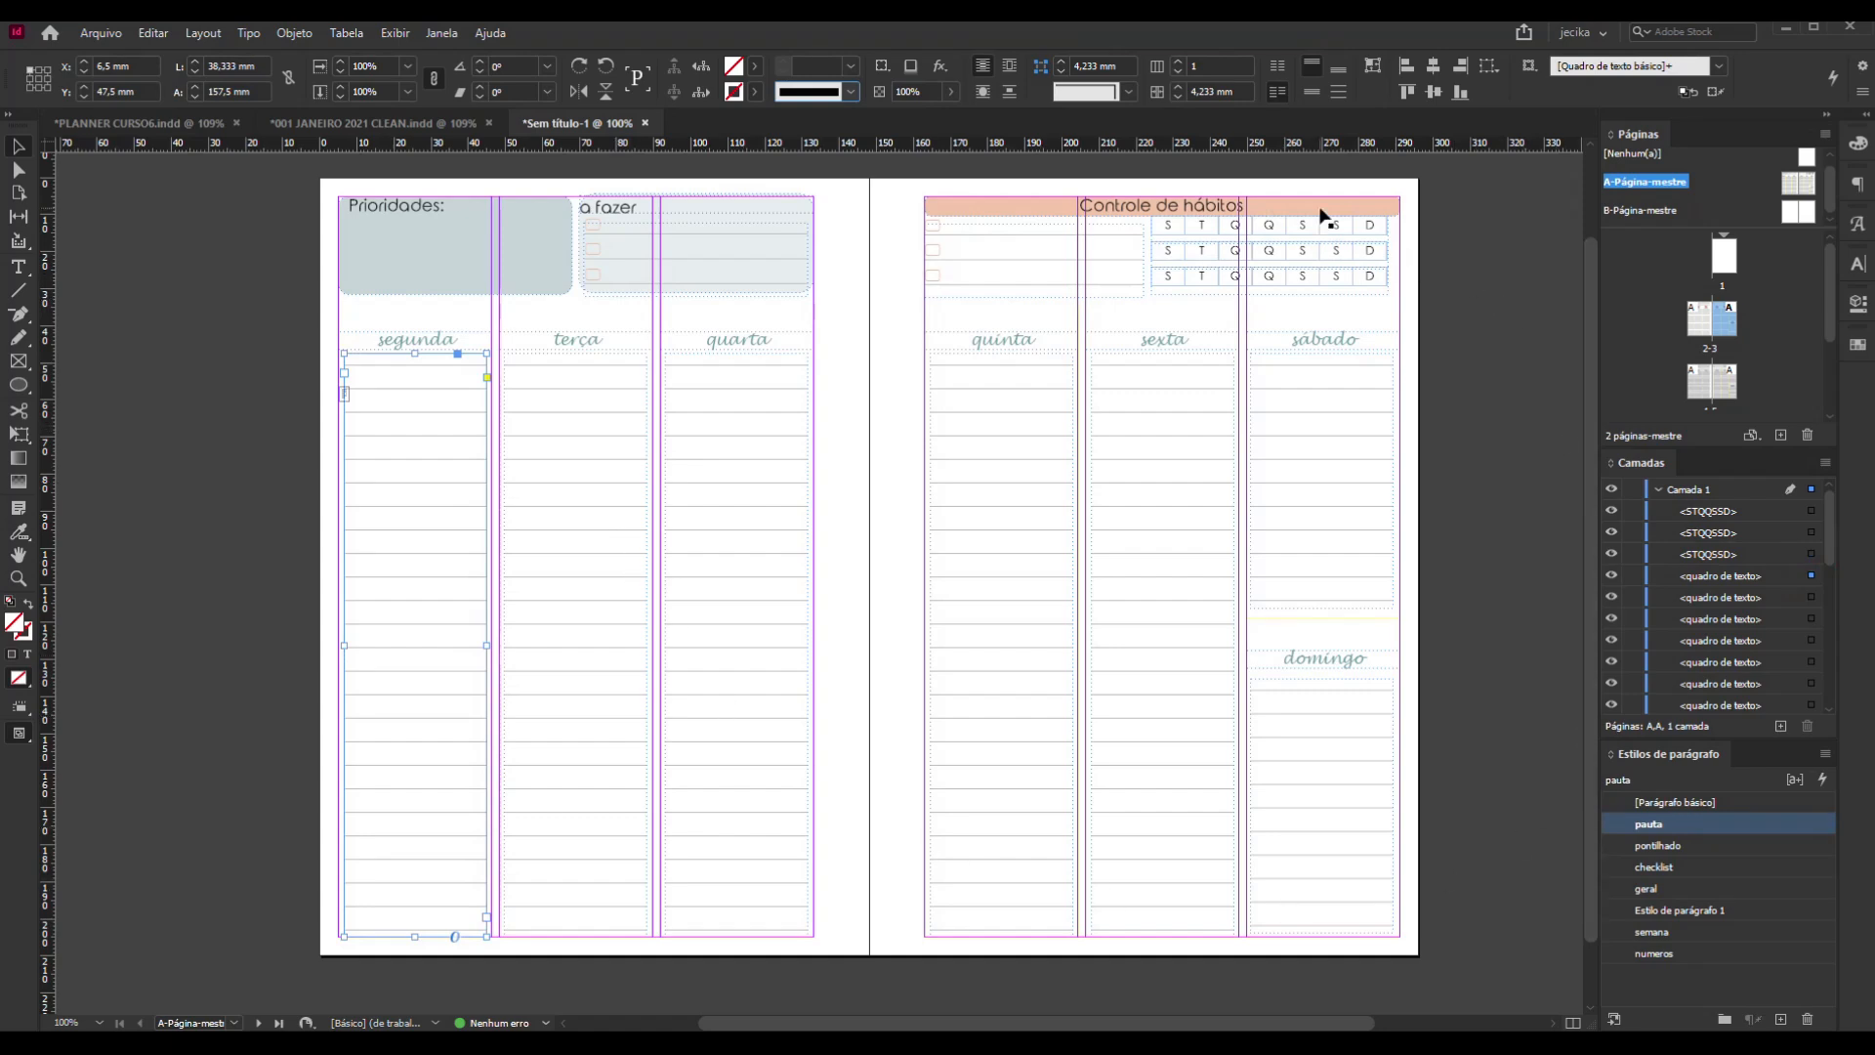
pyautogui.click(1792, 598)
pyautogui.click(1812, 599)
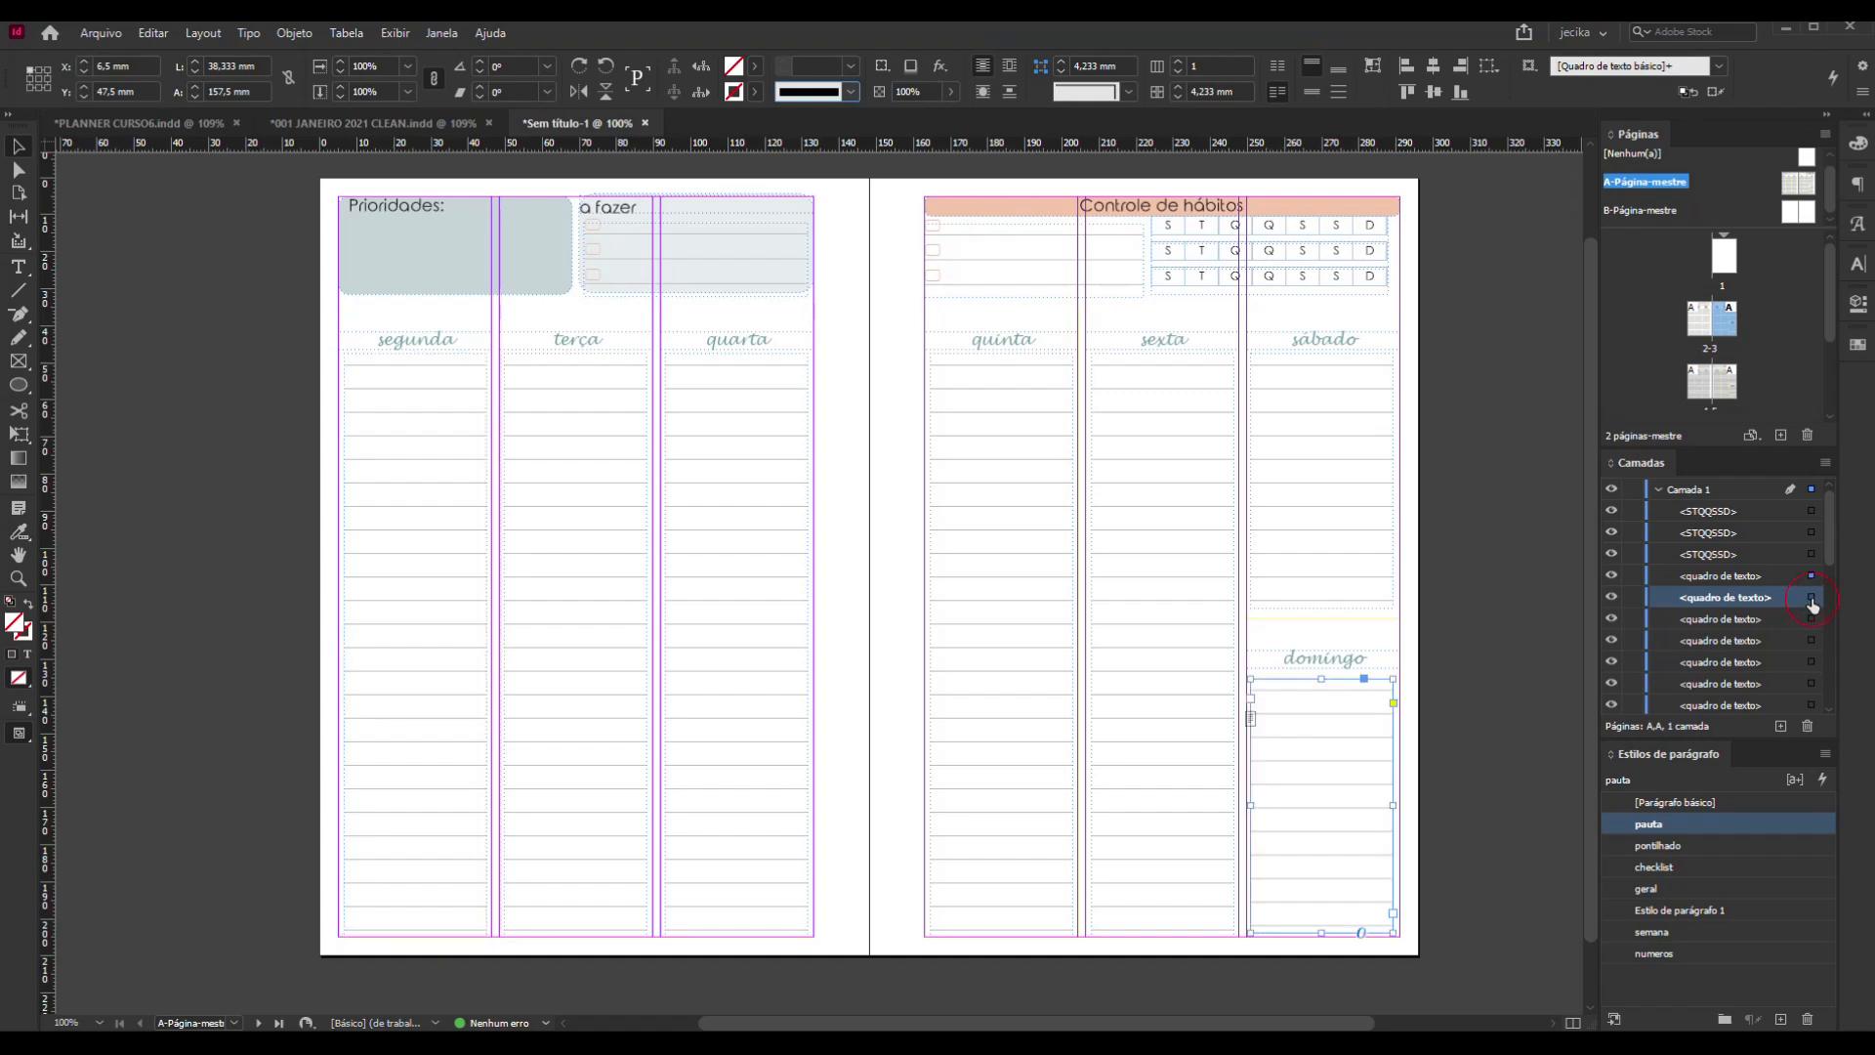
pyautogui.click(1811, 620)
pyautogui.click(1812, 642)
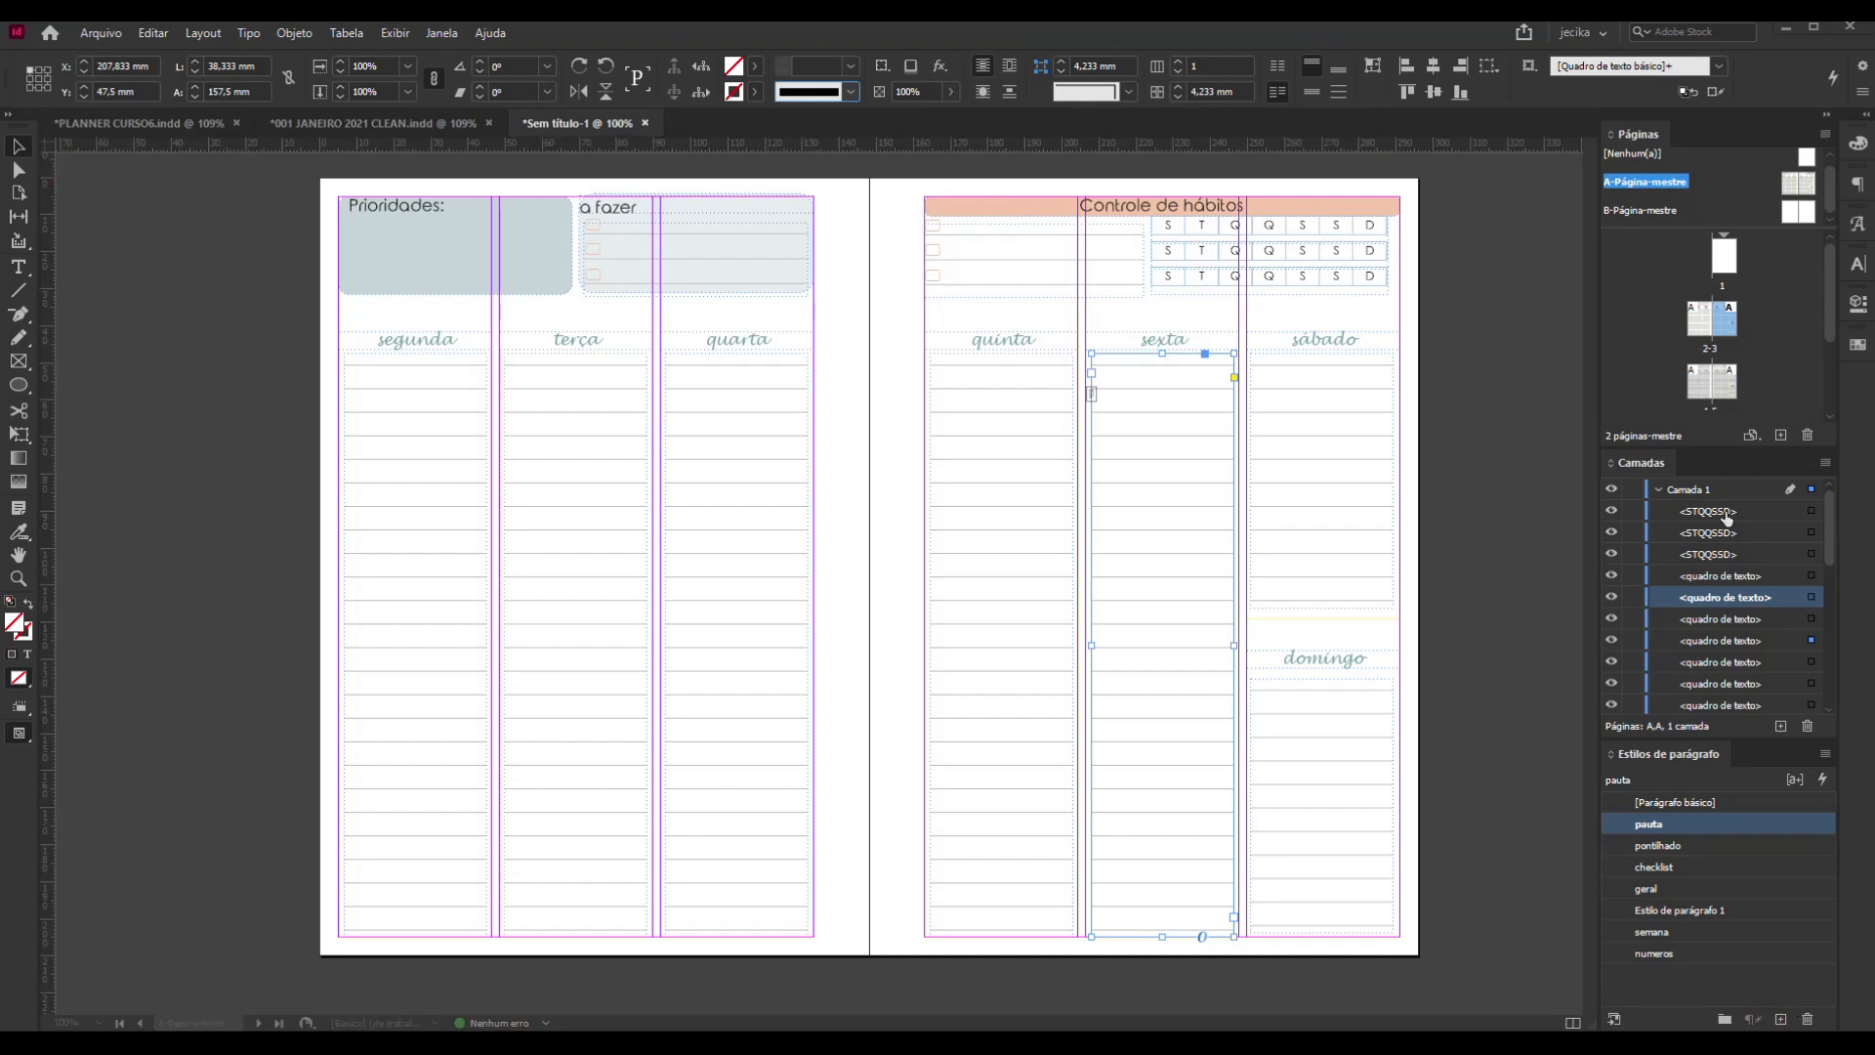
# Hide and show again the lined text frames under segunda and domingo in Camada 1
pyautogui.click(1613, 588)
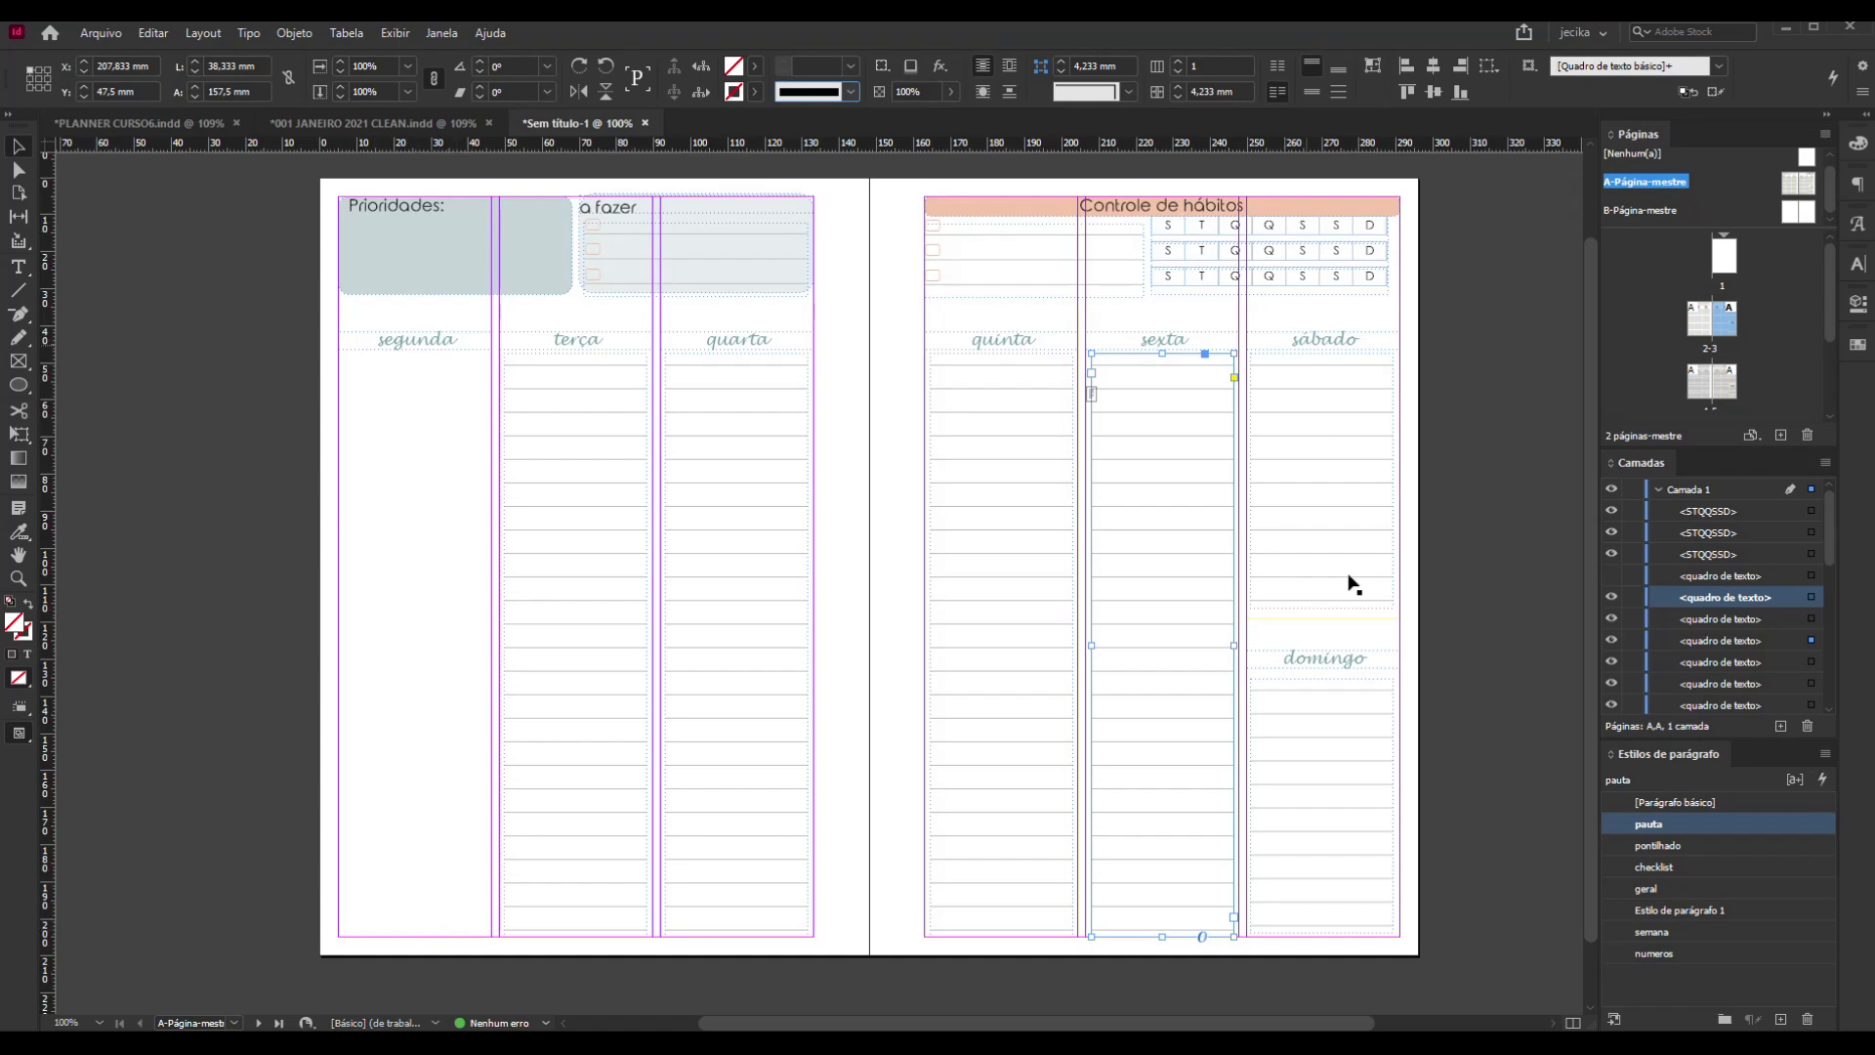
pyautogui.click(1611, 575)
pyautogui.click(1612, 597)
pyautogui.click(1611, 597)
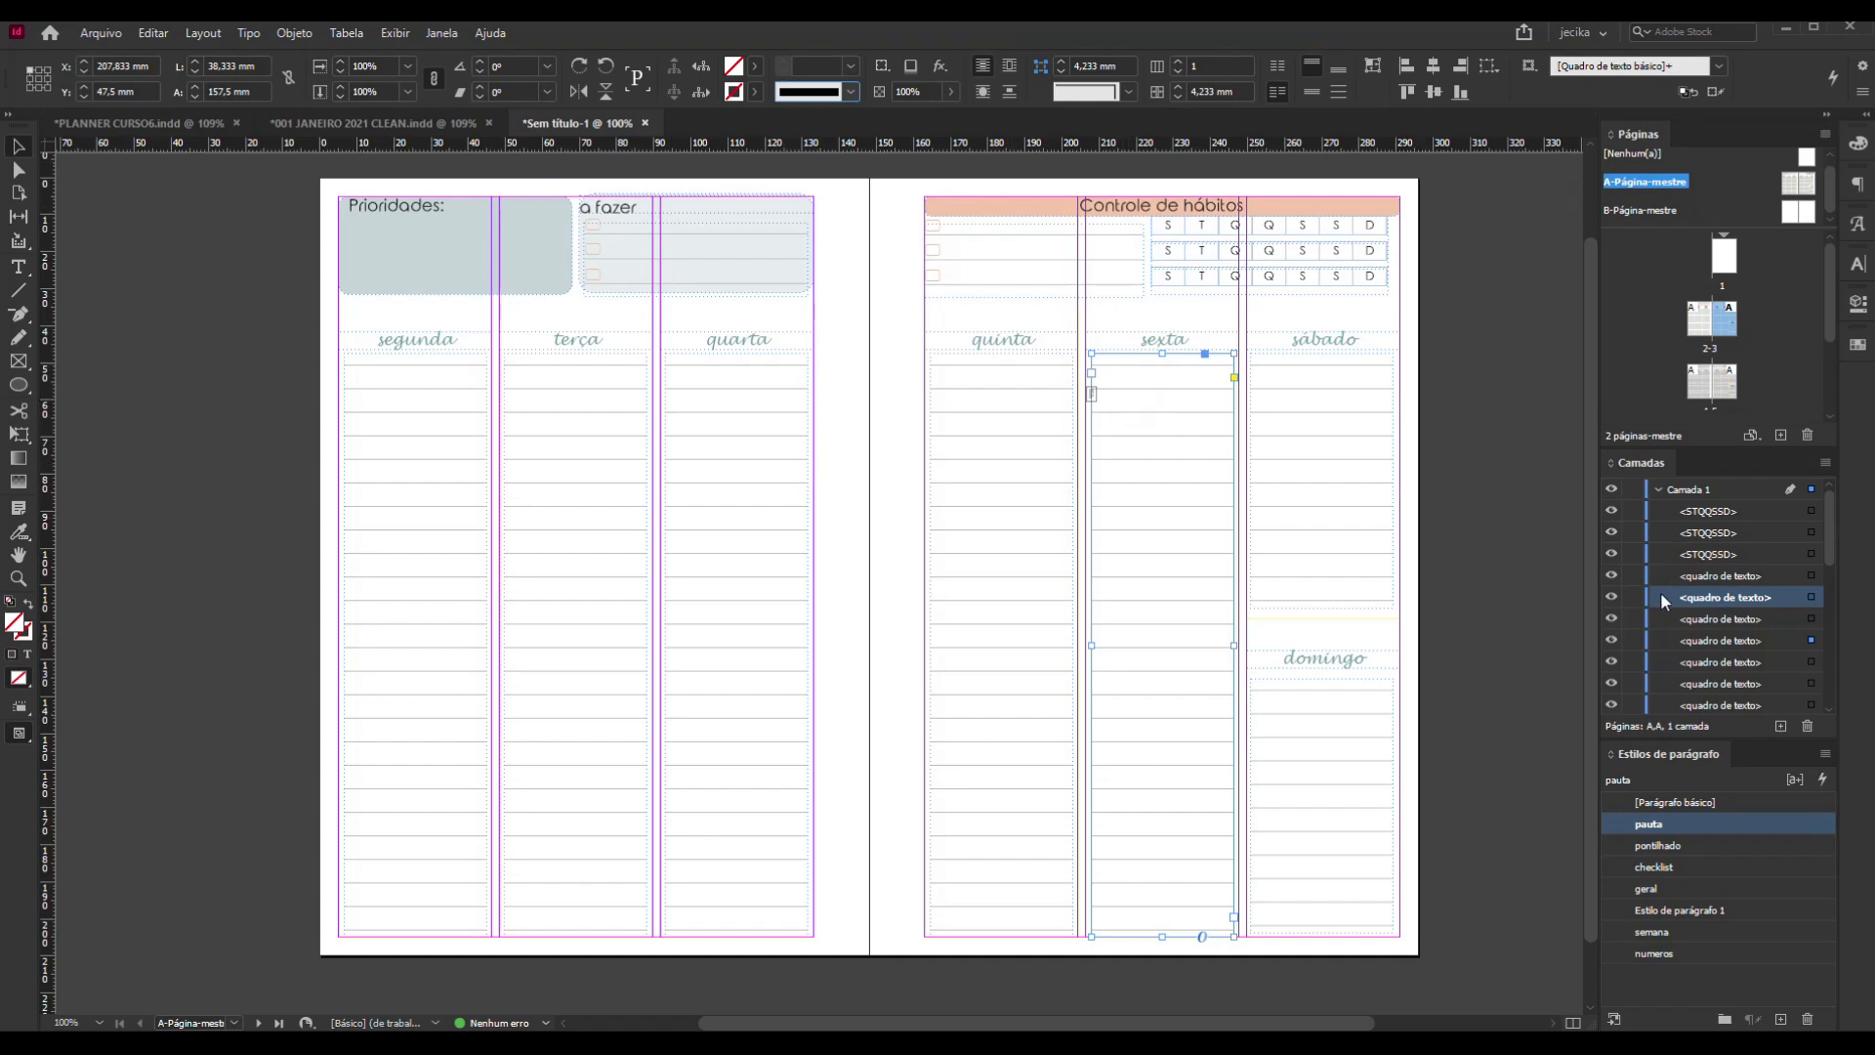
pyautogui.click(1612, 597)
pyautogui.click(1612, 597)
pyautogui.keyDown('alt'); pyautogui.click(1780, 1019); pyautogui.keyUp('alt')
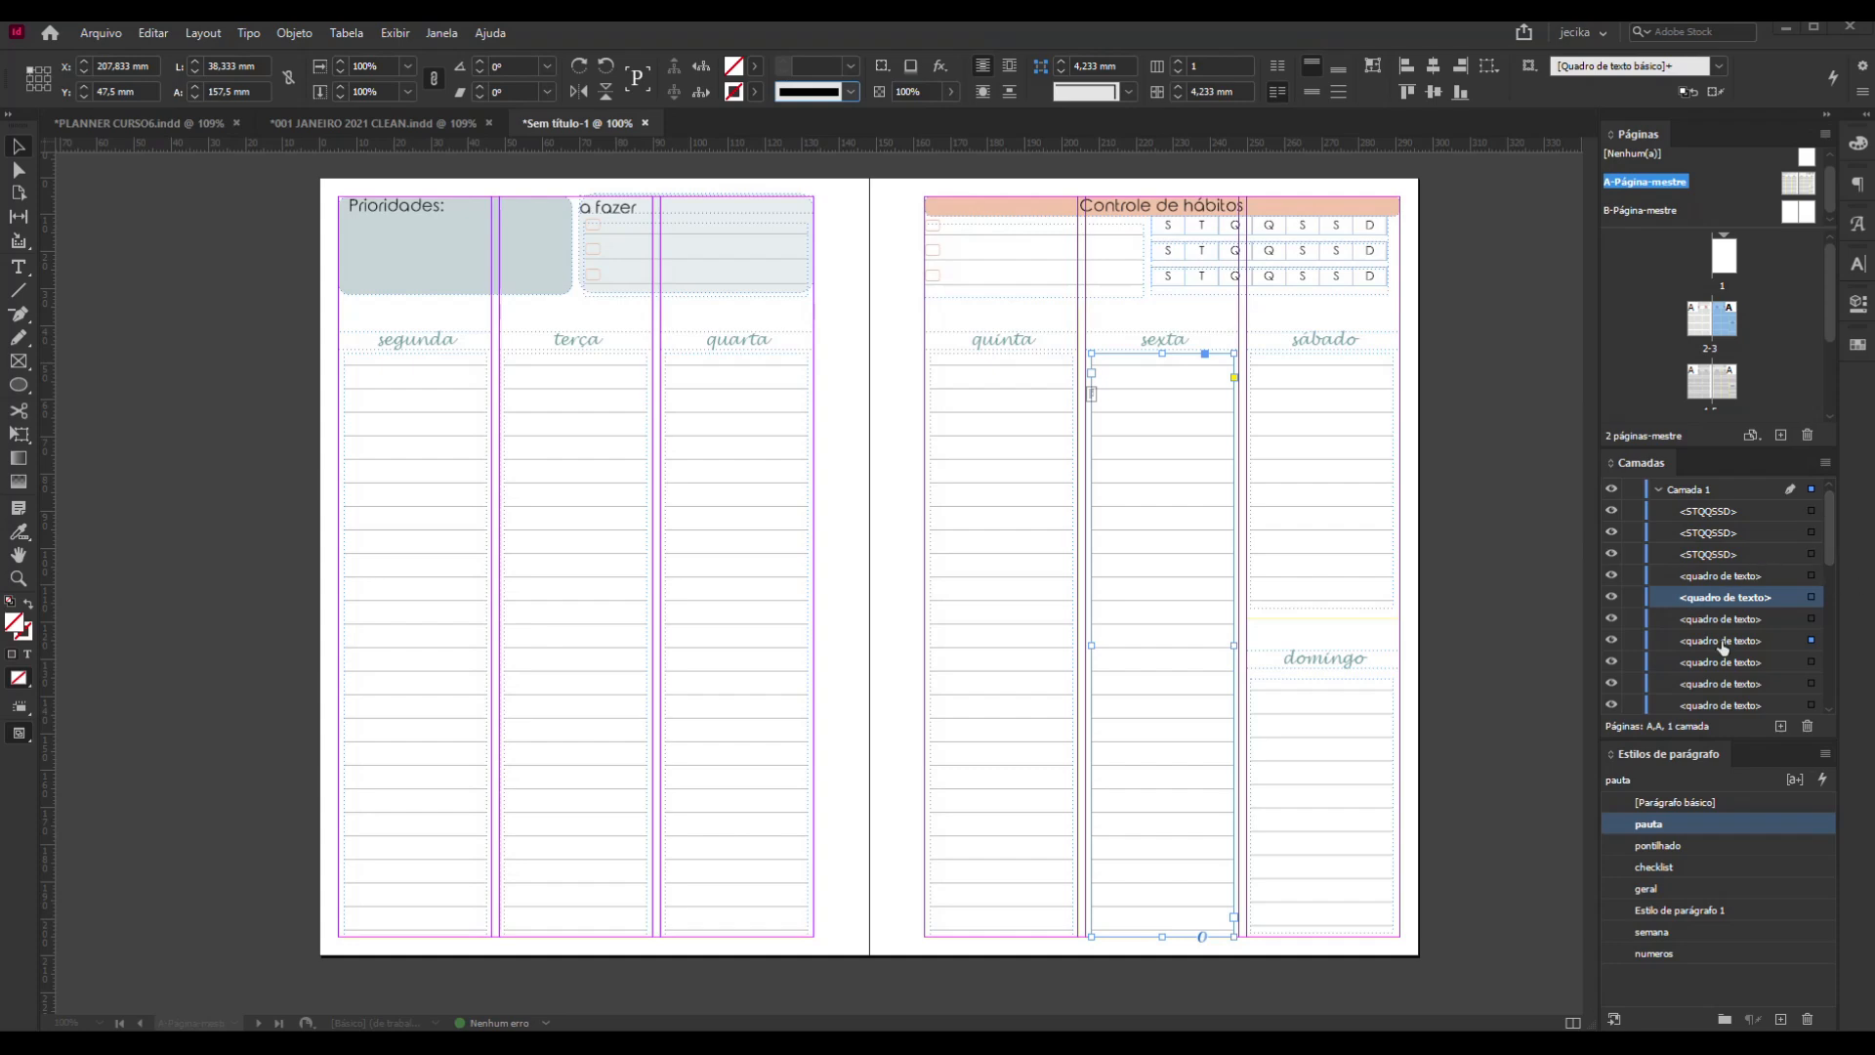
# Locate the domingo text frame among the Camada 1 objects, toggle its visibility off and on, and collapse the layer
pyautogui.click(1813, 663)
pyautogui.click(1813, 623)
pyautogui.click(1814, 643)
pyautogui.click(1811, 598)
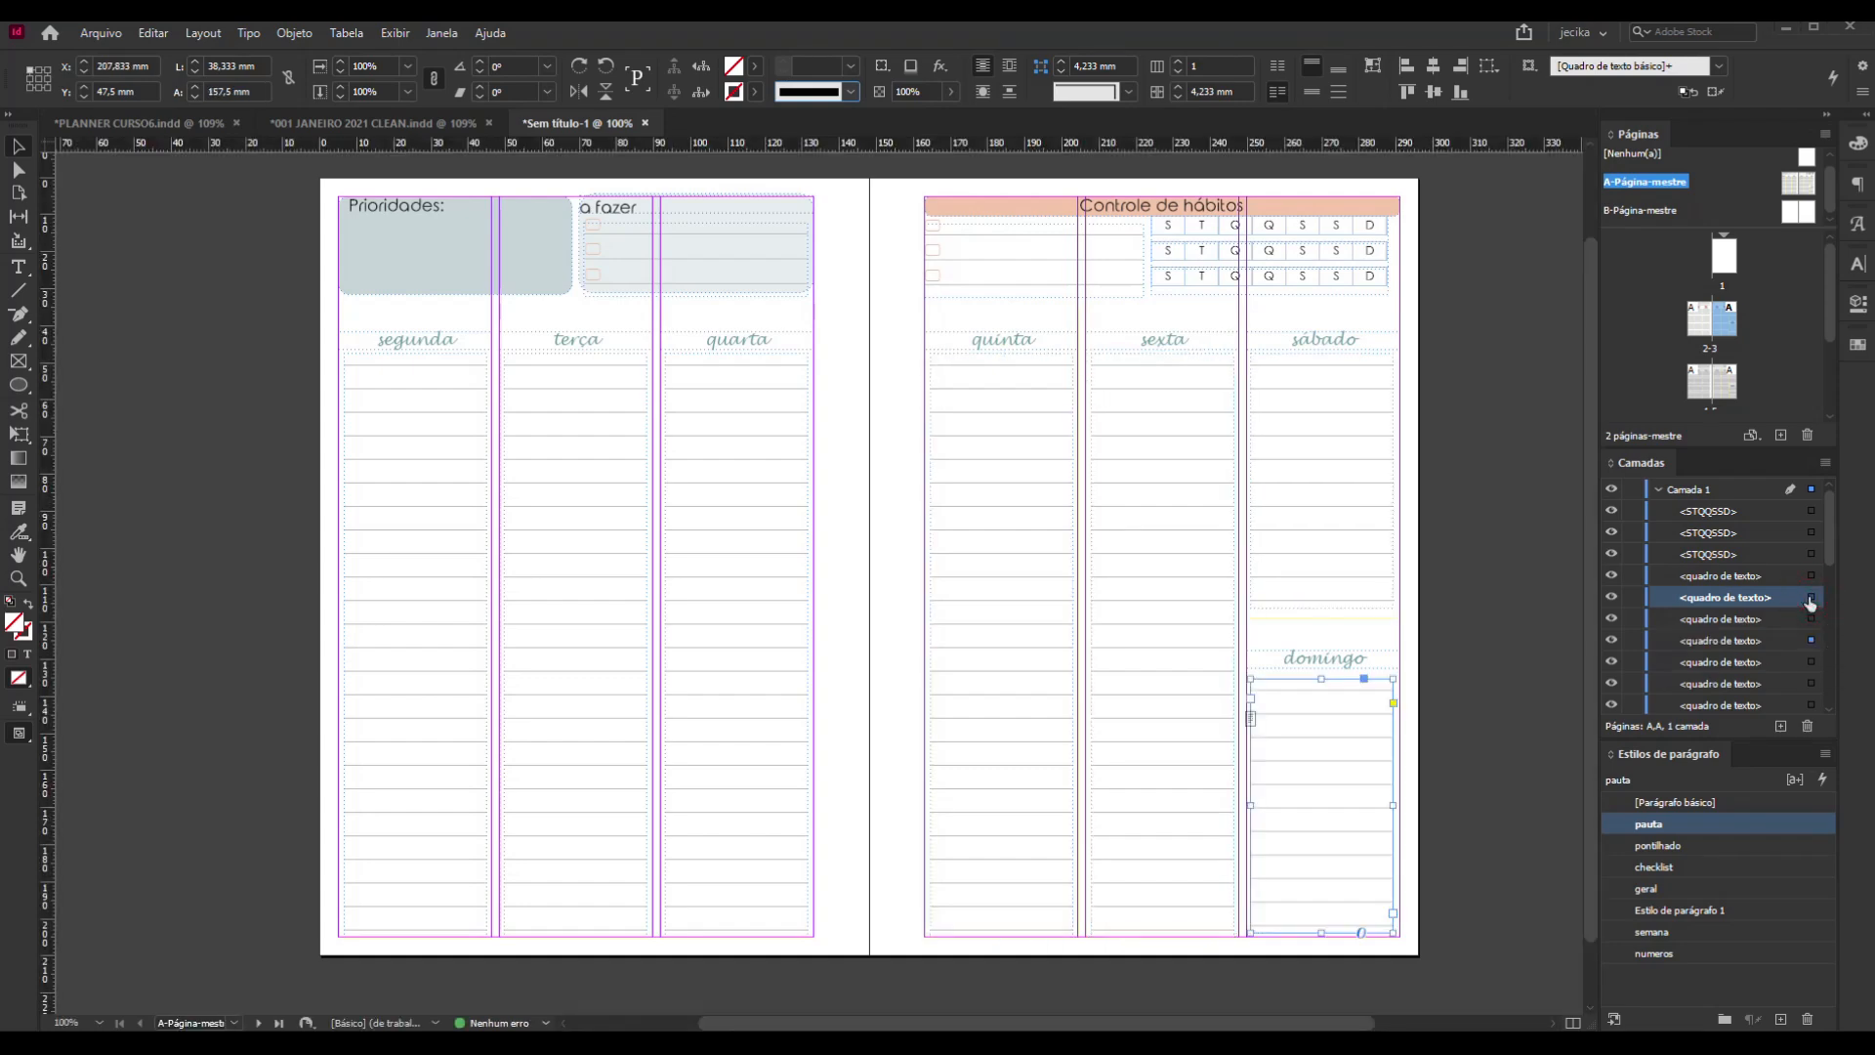
pyautogui.click(1613, 600)
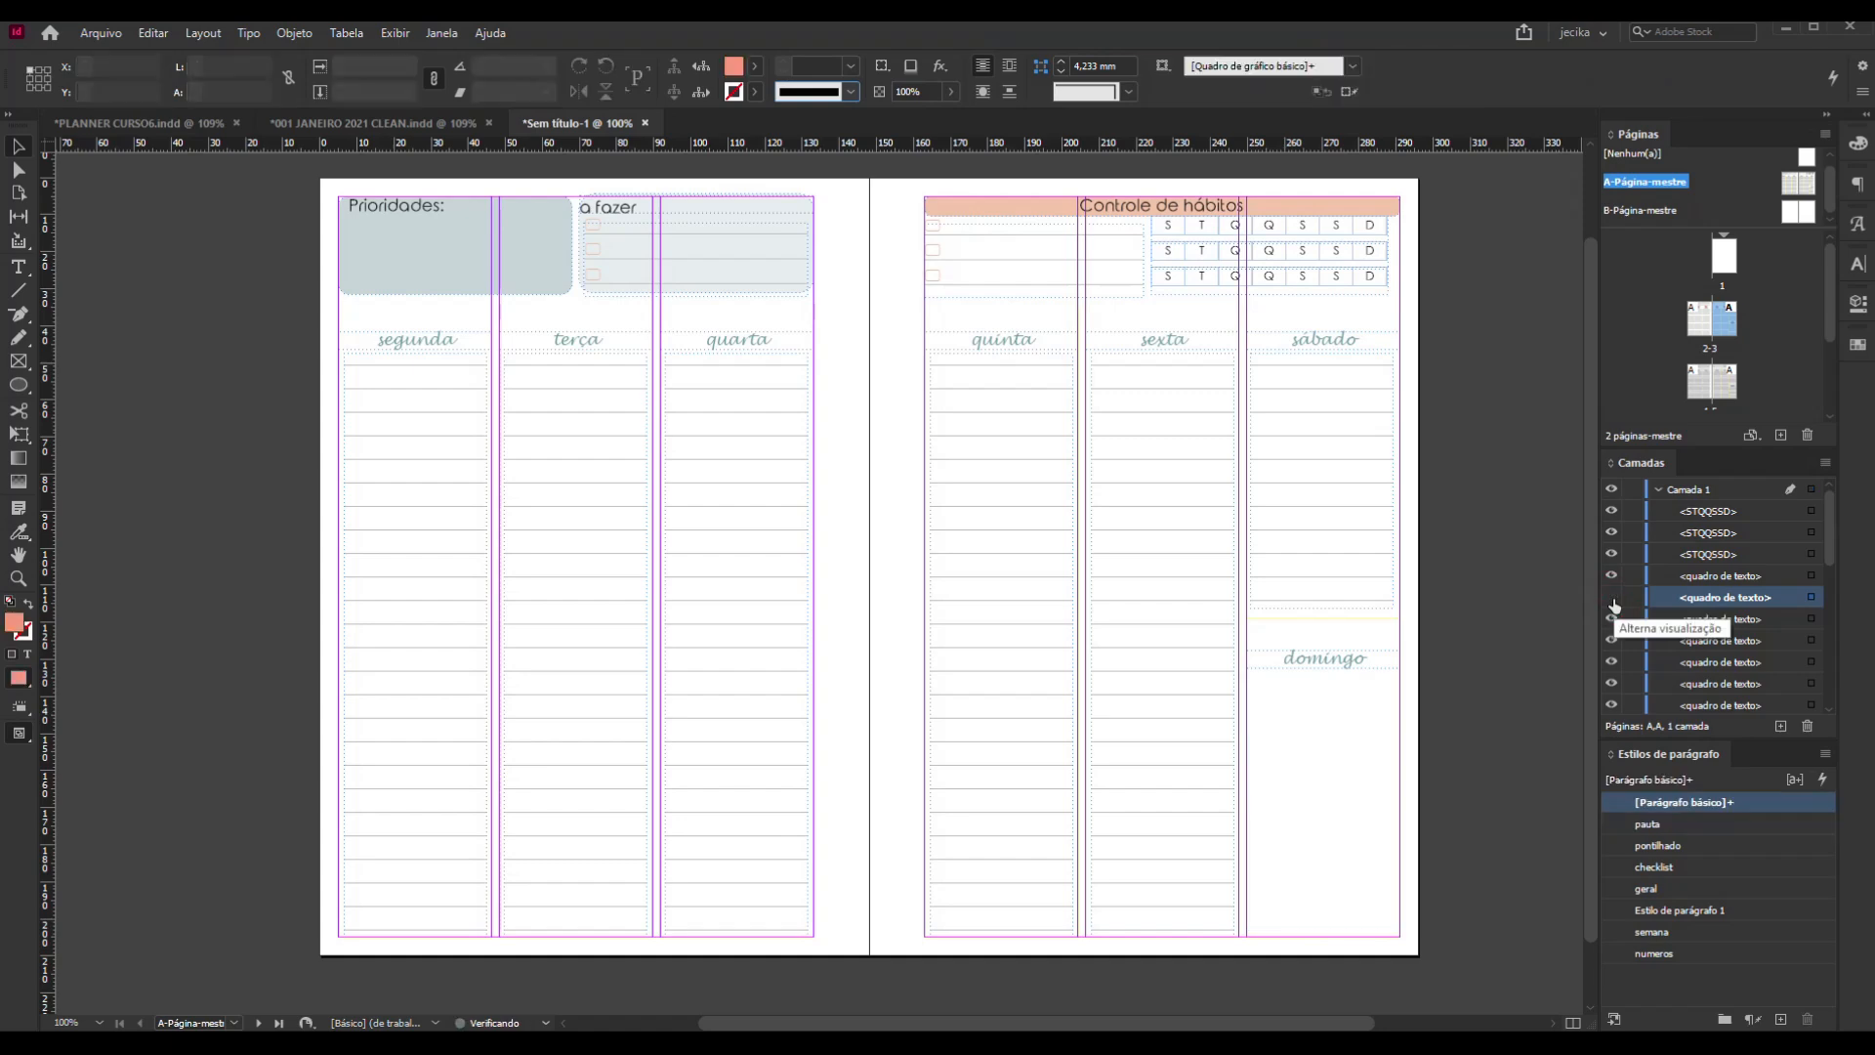
pyautogui.click(1612, 599)
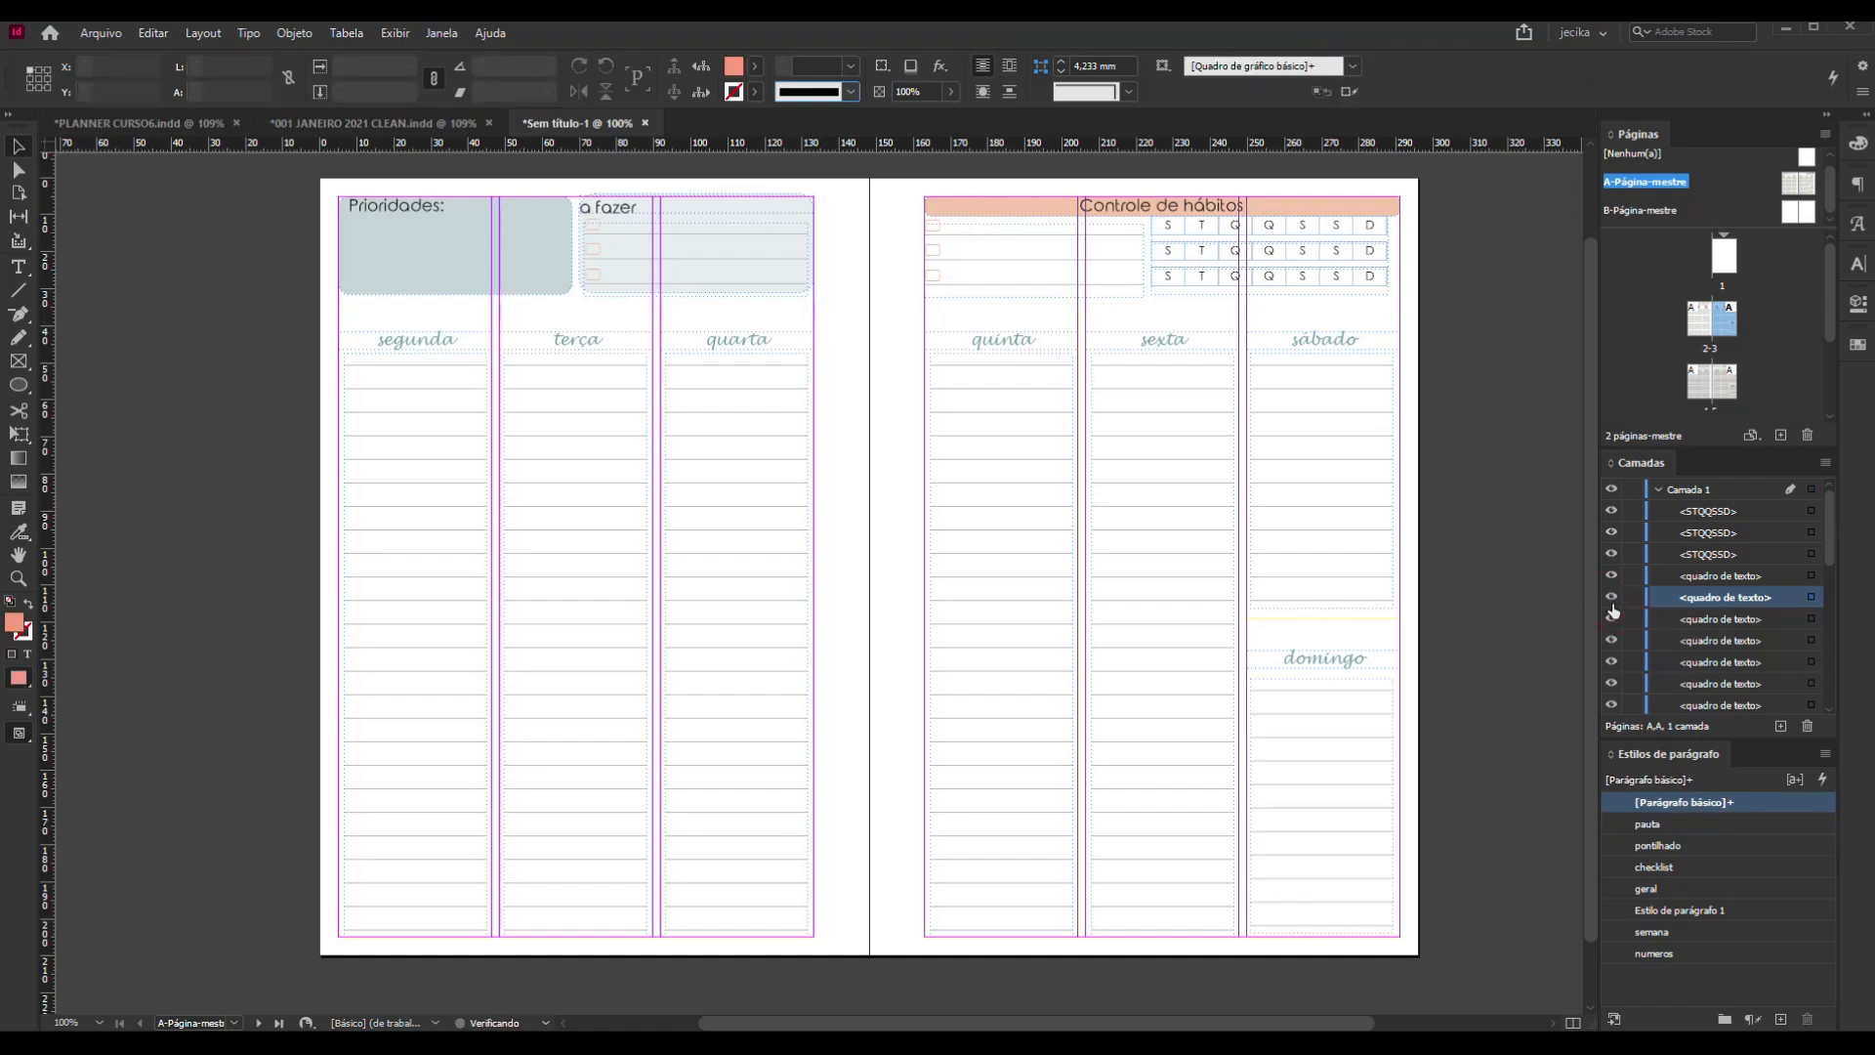
pyautogui.click(1612, 599)
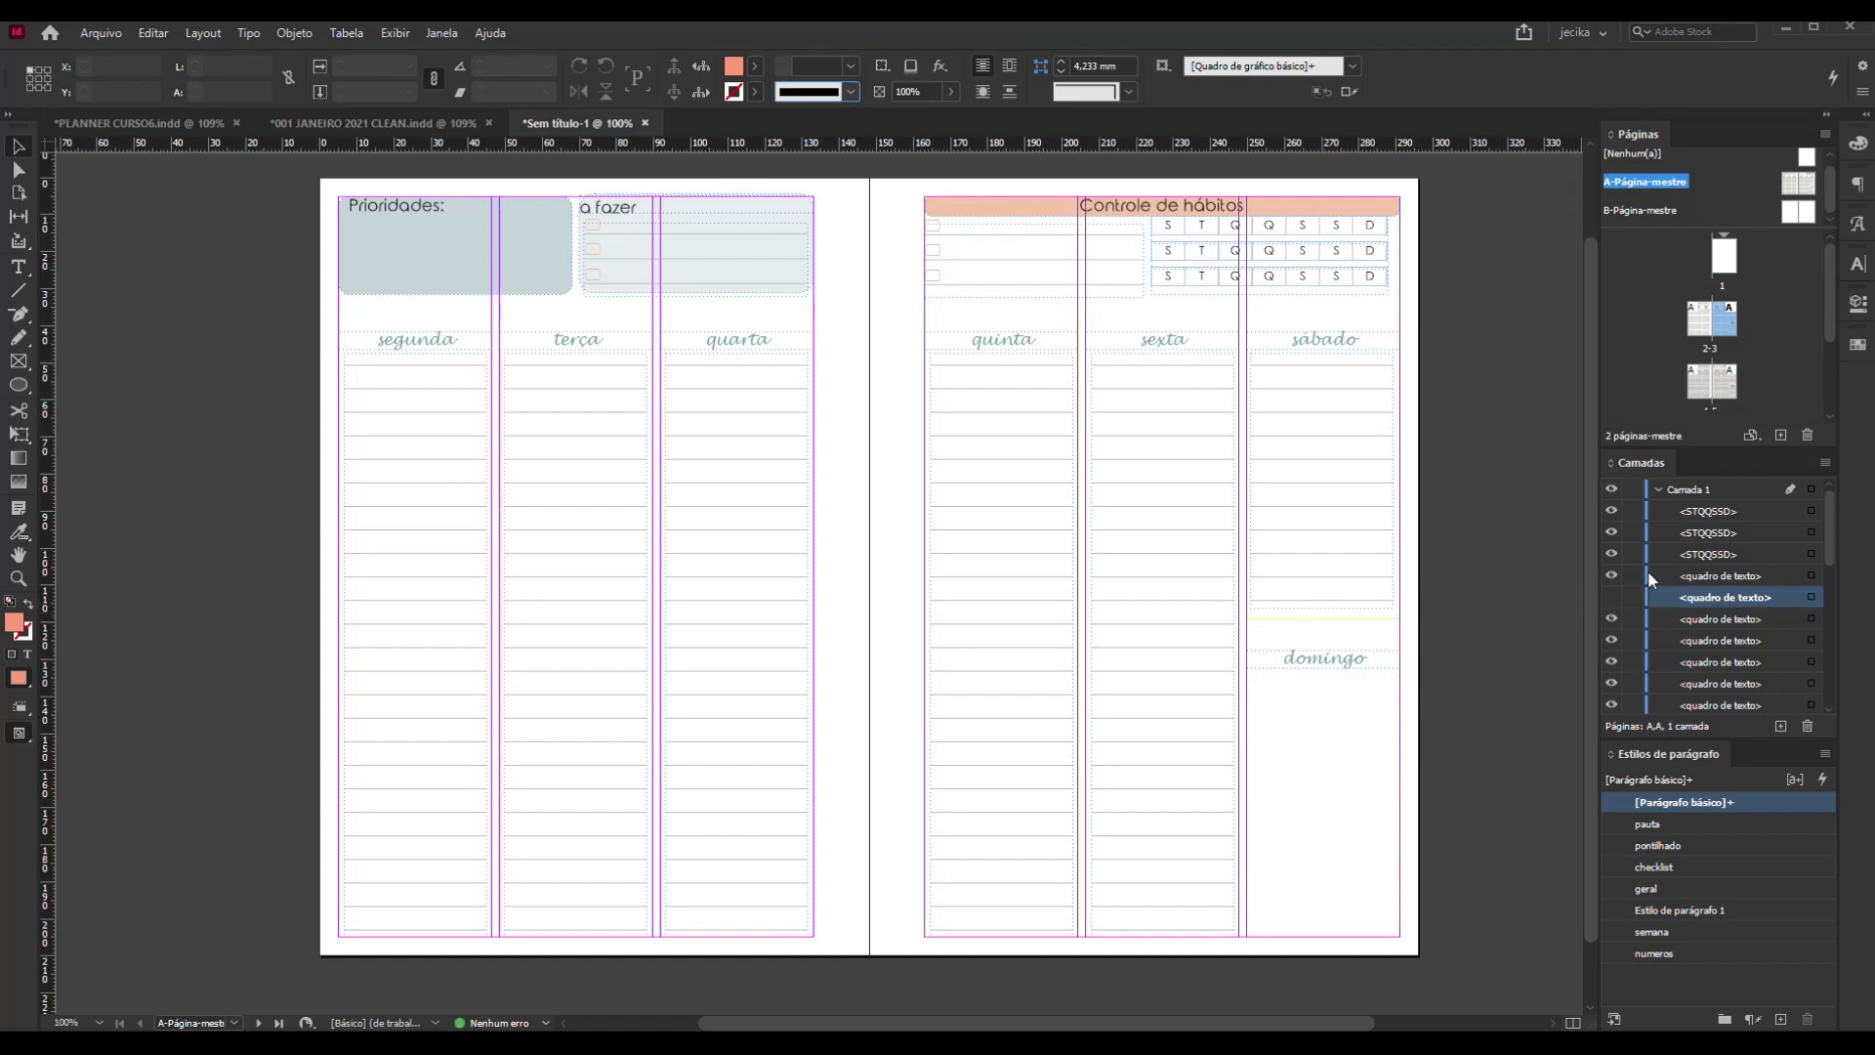
pyautogui.click(1611, 599)
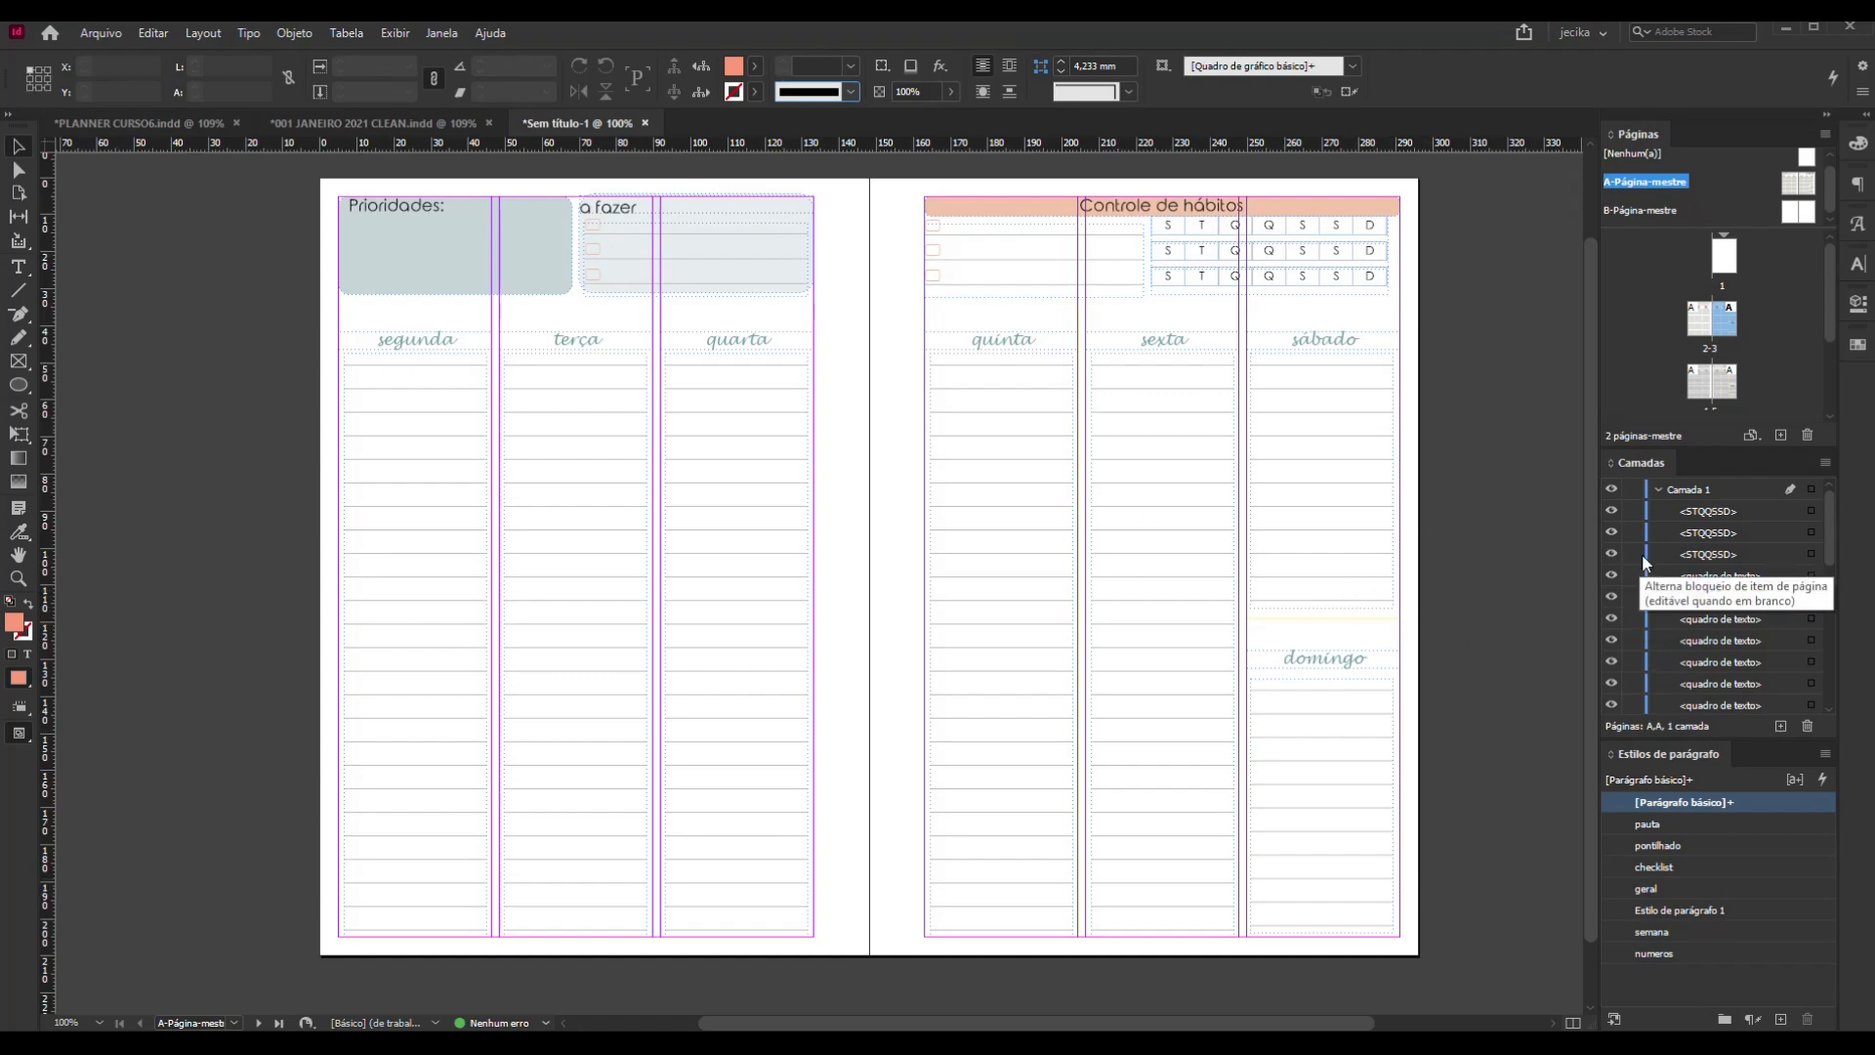
pyautogui.click(1657, 489)
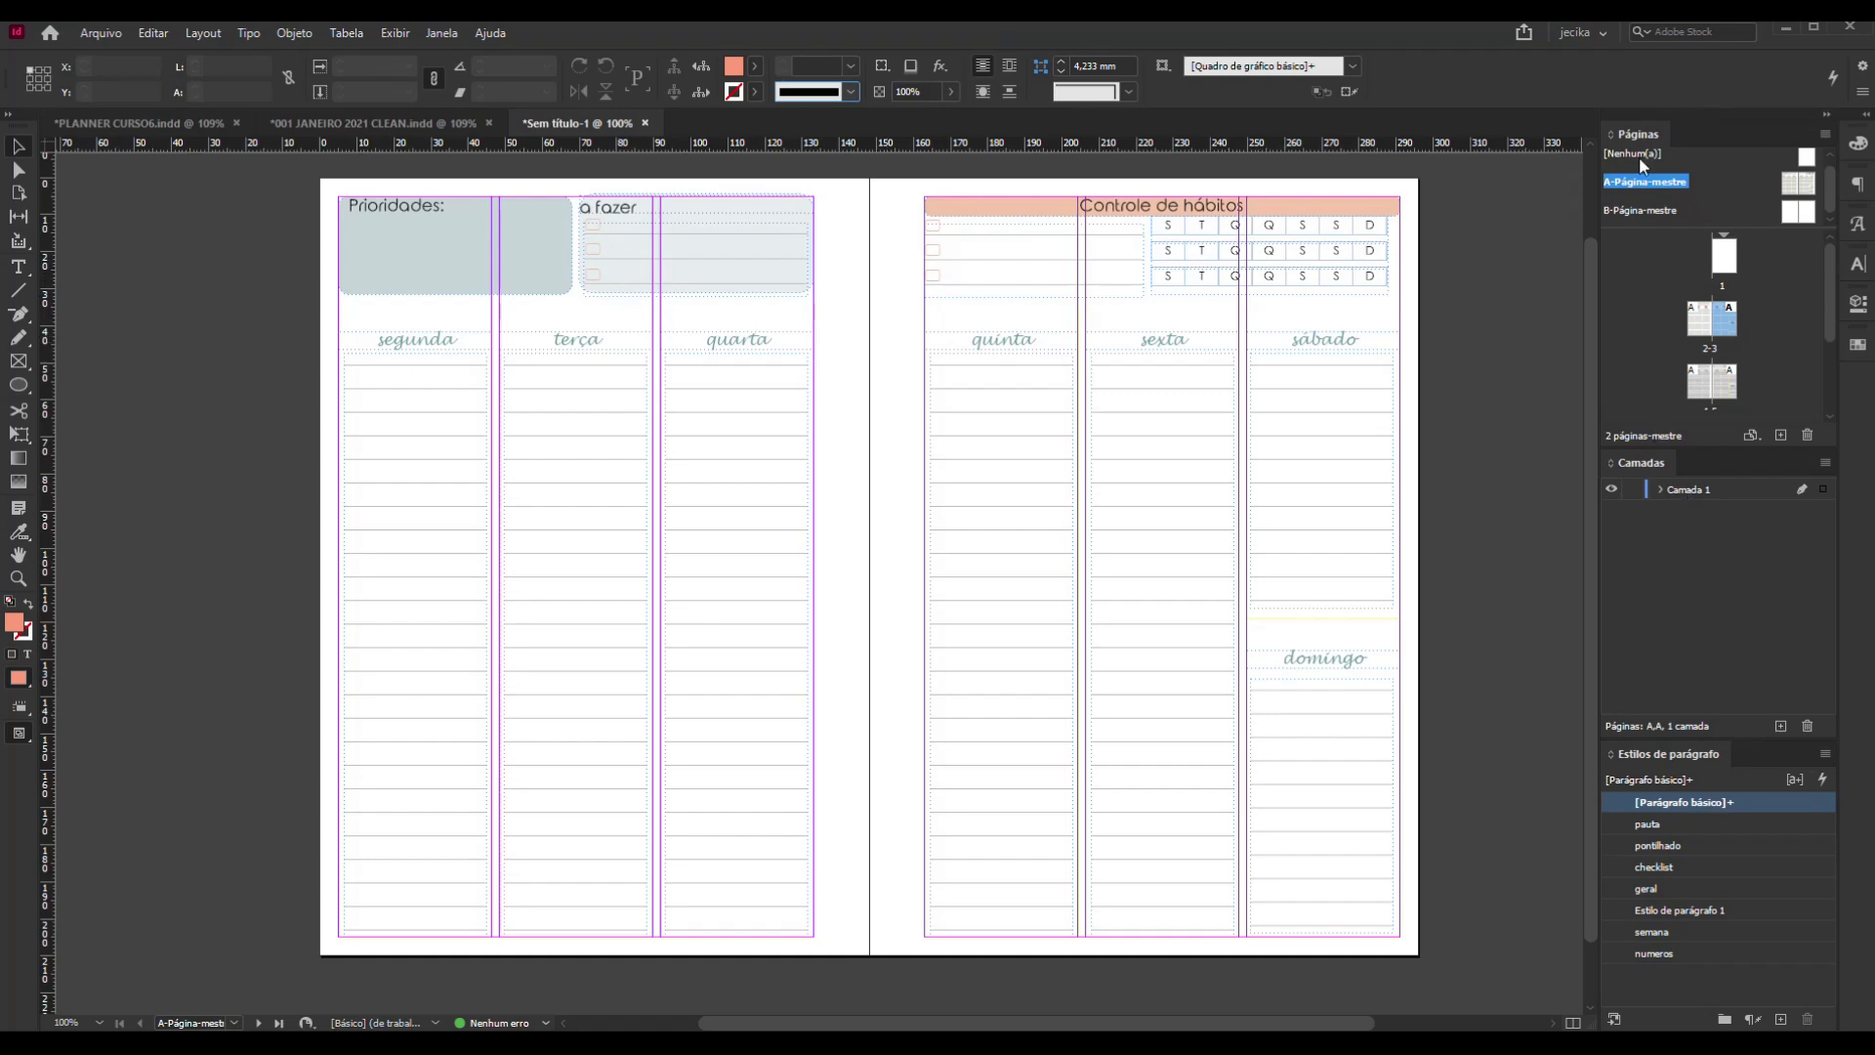
# Open the document spread of pages 2-3 and expand Camada 1 to list its objects
pyautogui.moveTo(1762, 184); pyautogui.dragTo(1723, 326)
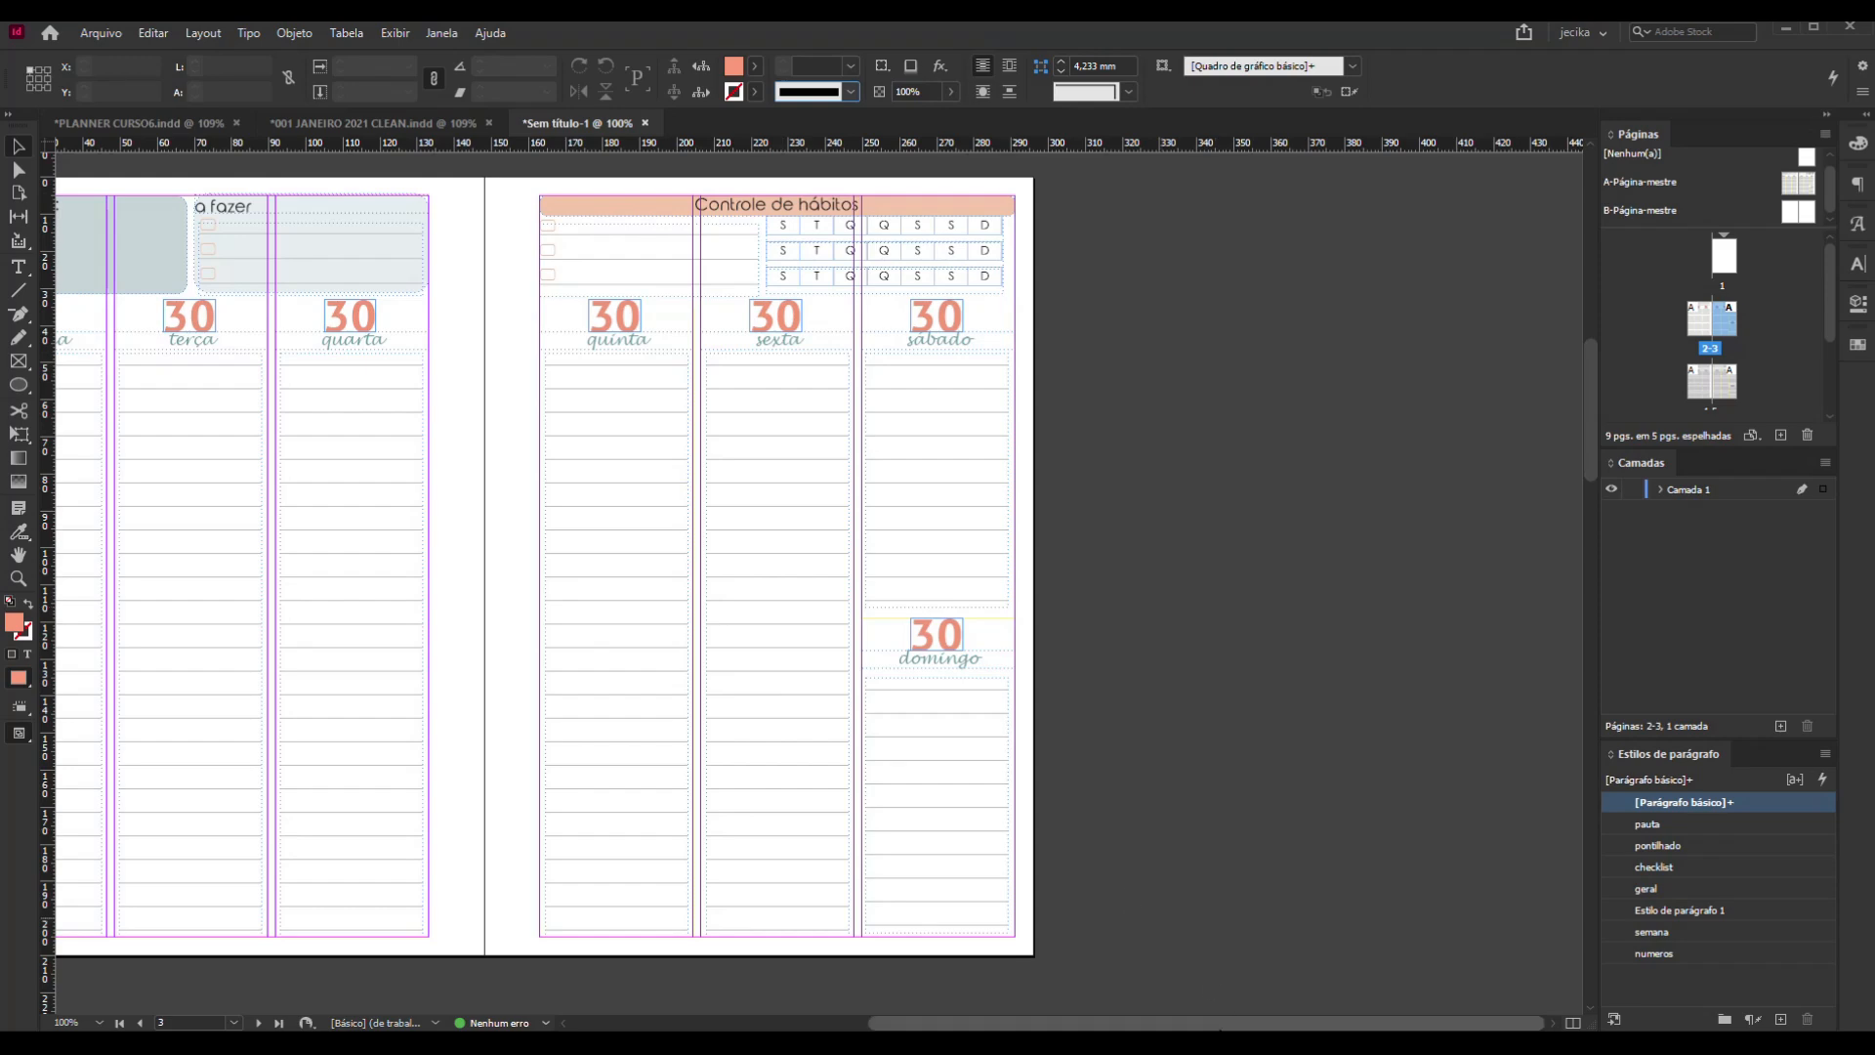
pyautogui.moveTo(1222, 1022); pyautogui.dragTo(1013, 1022)
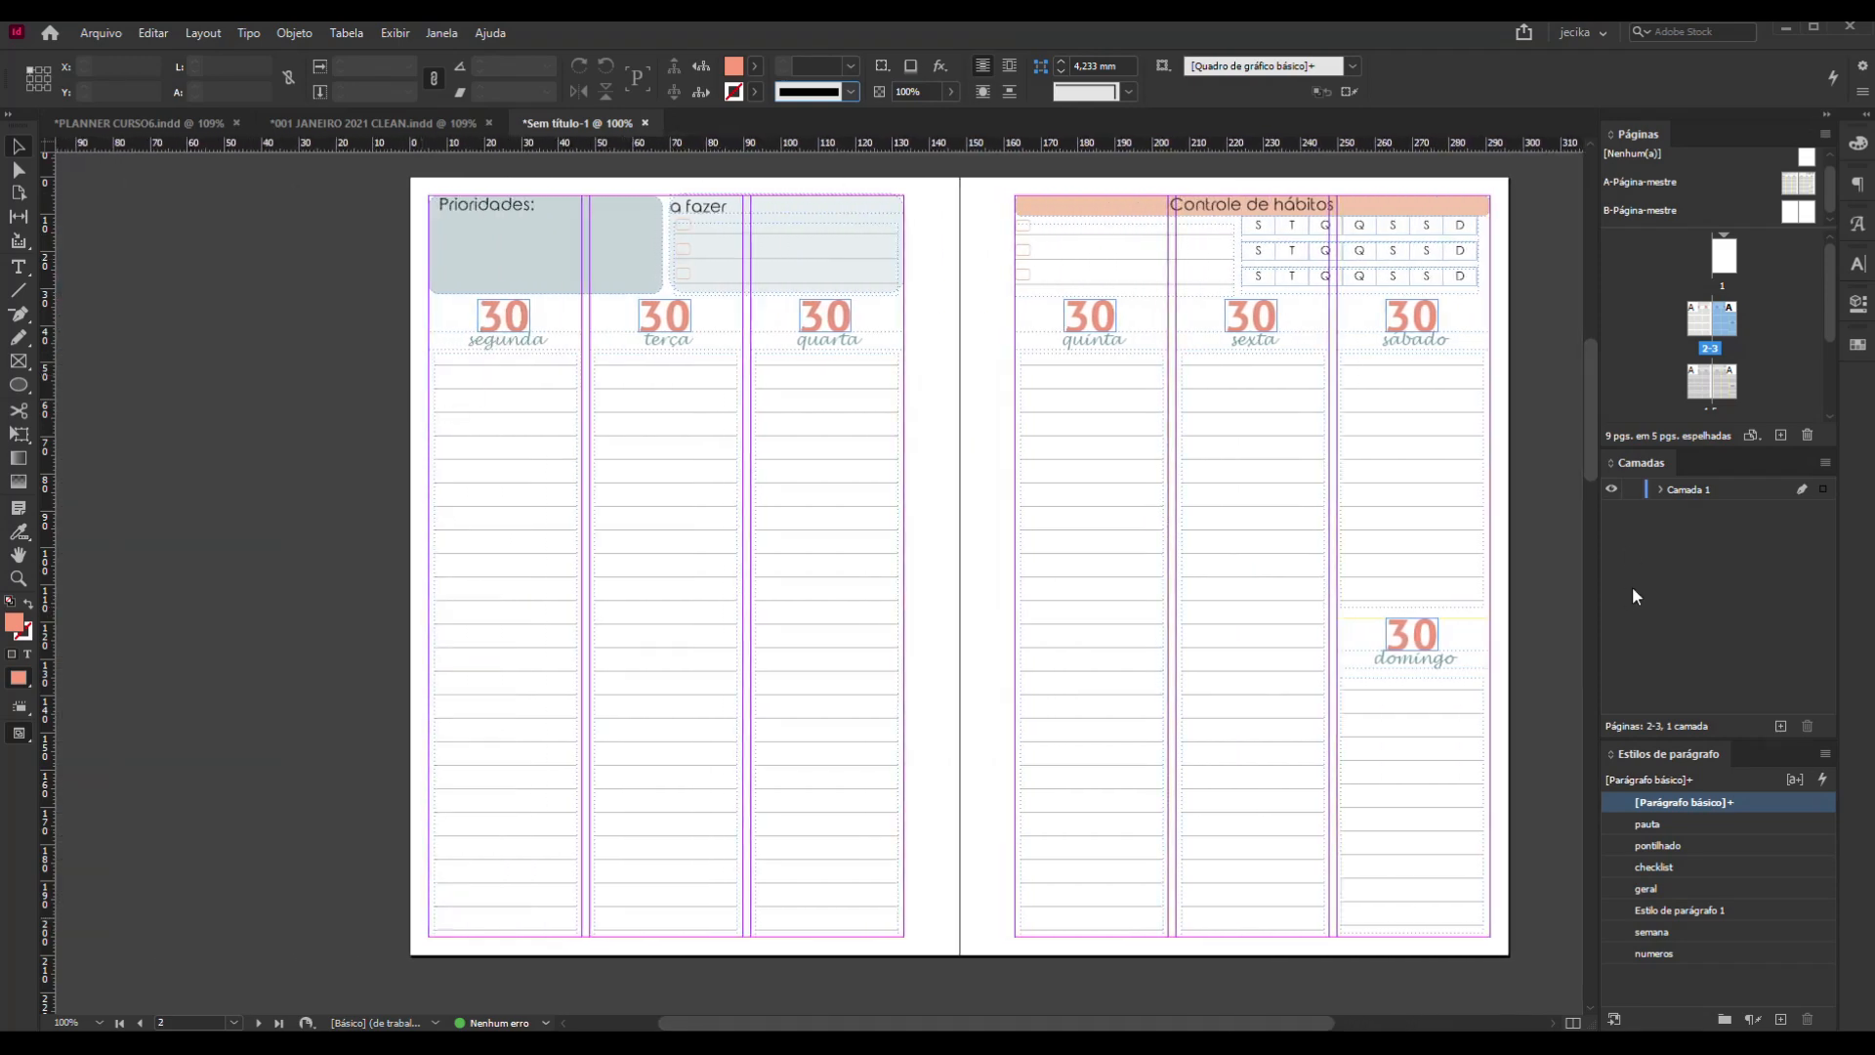
pyautogui.click(1660, 490)
pyautogui.click(1767, 1014)
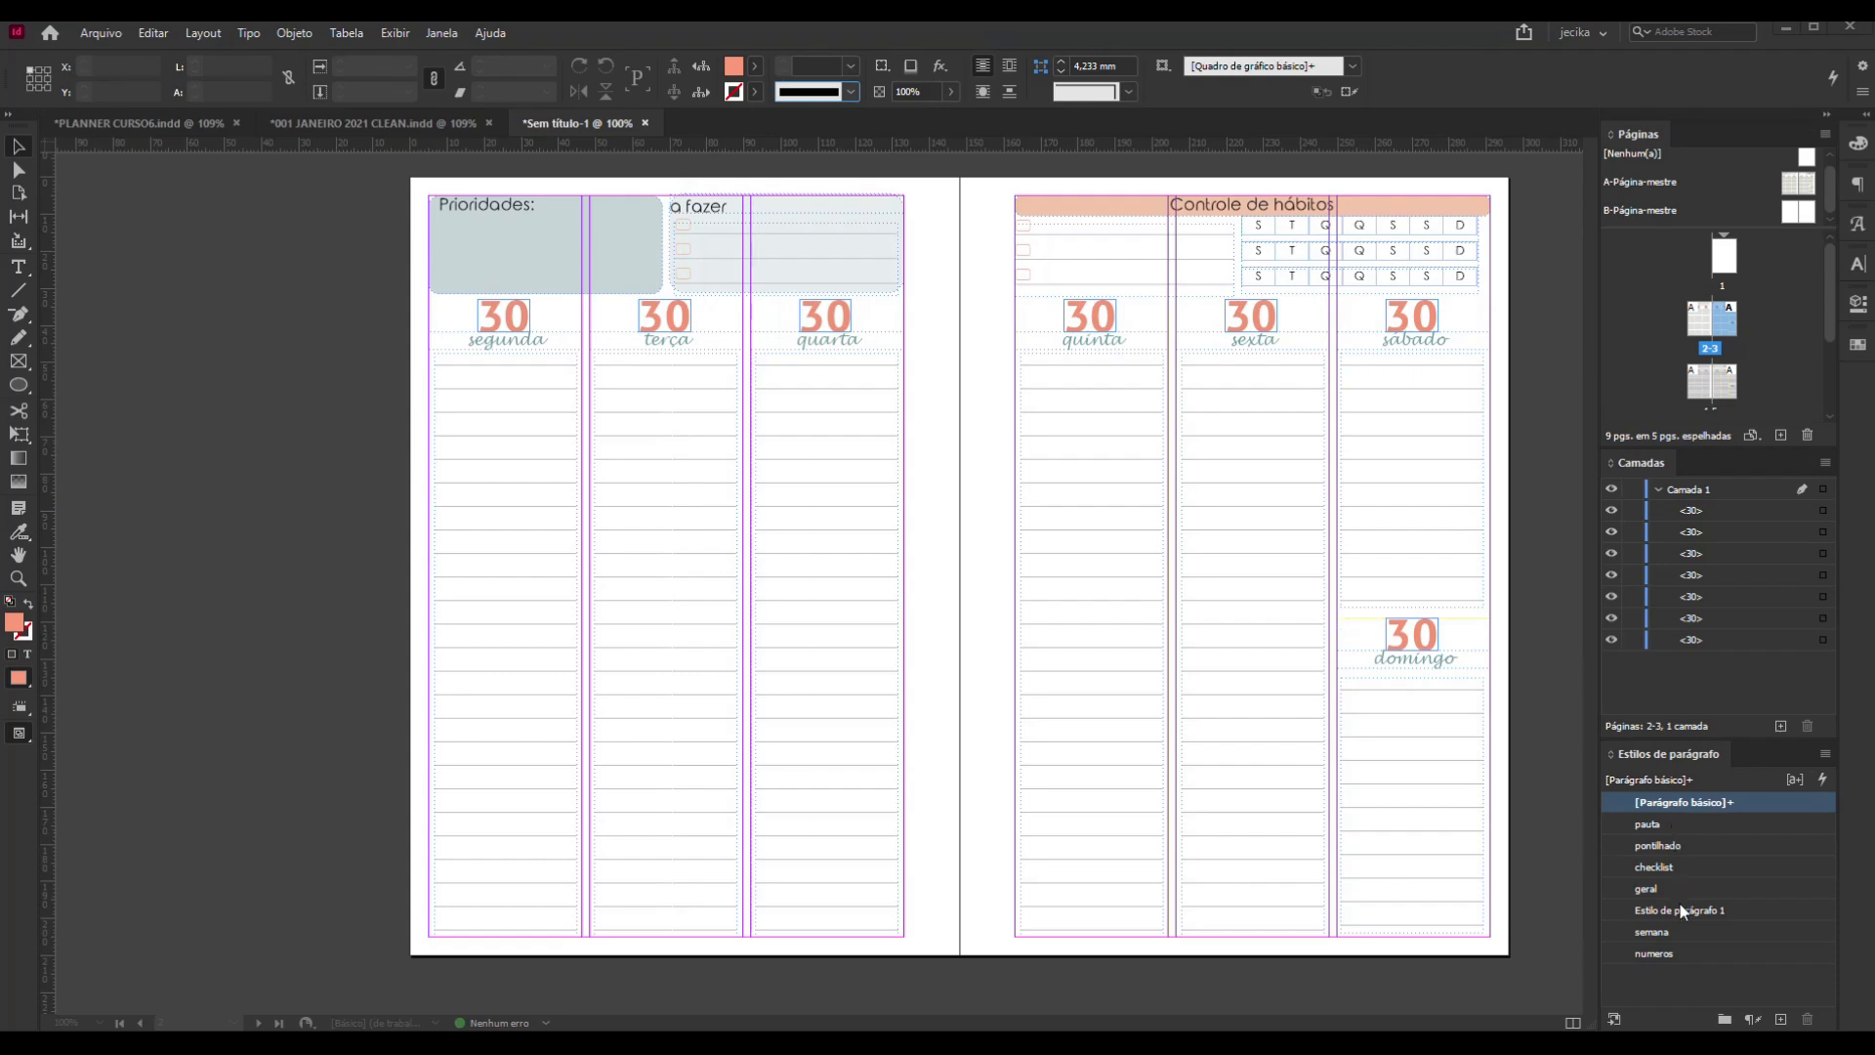
# Create a paragraph style group named EXTRAS
pyautogui.click(1823, 753)
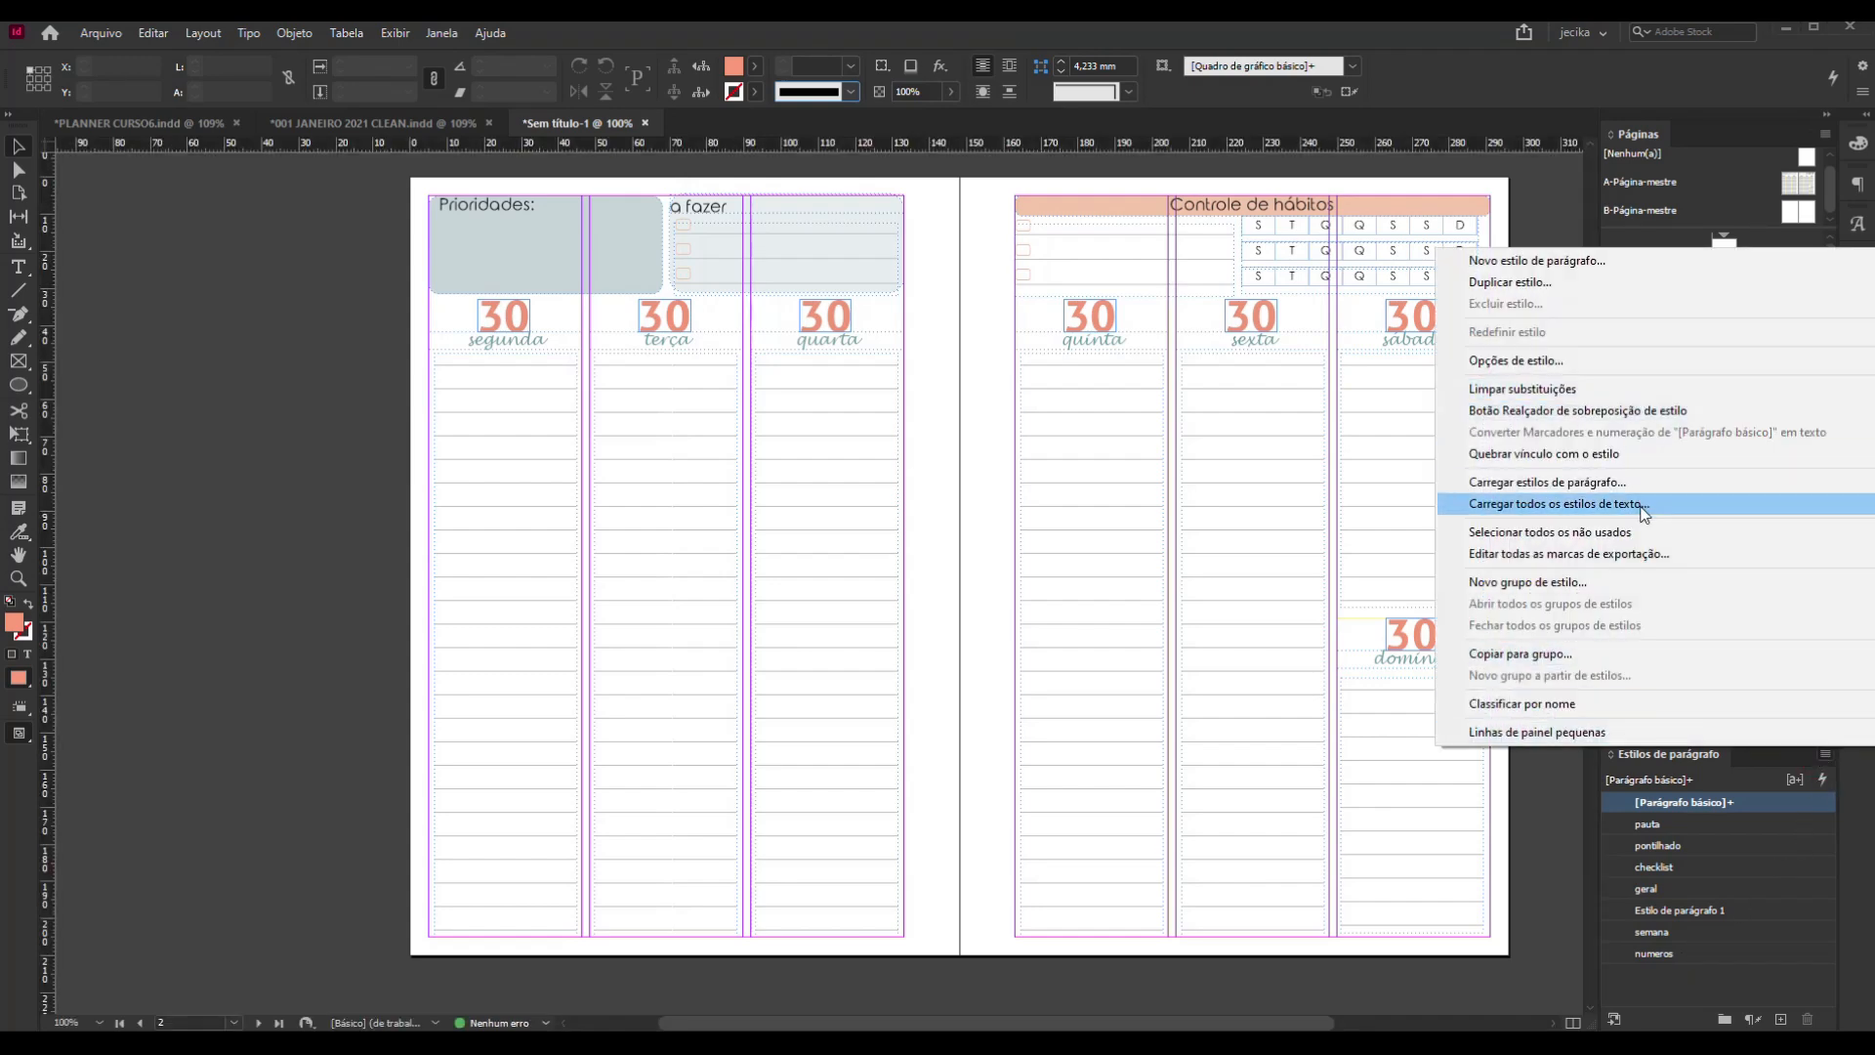
pyautogui.click(1640, 583)
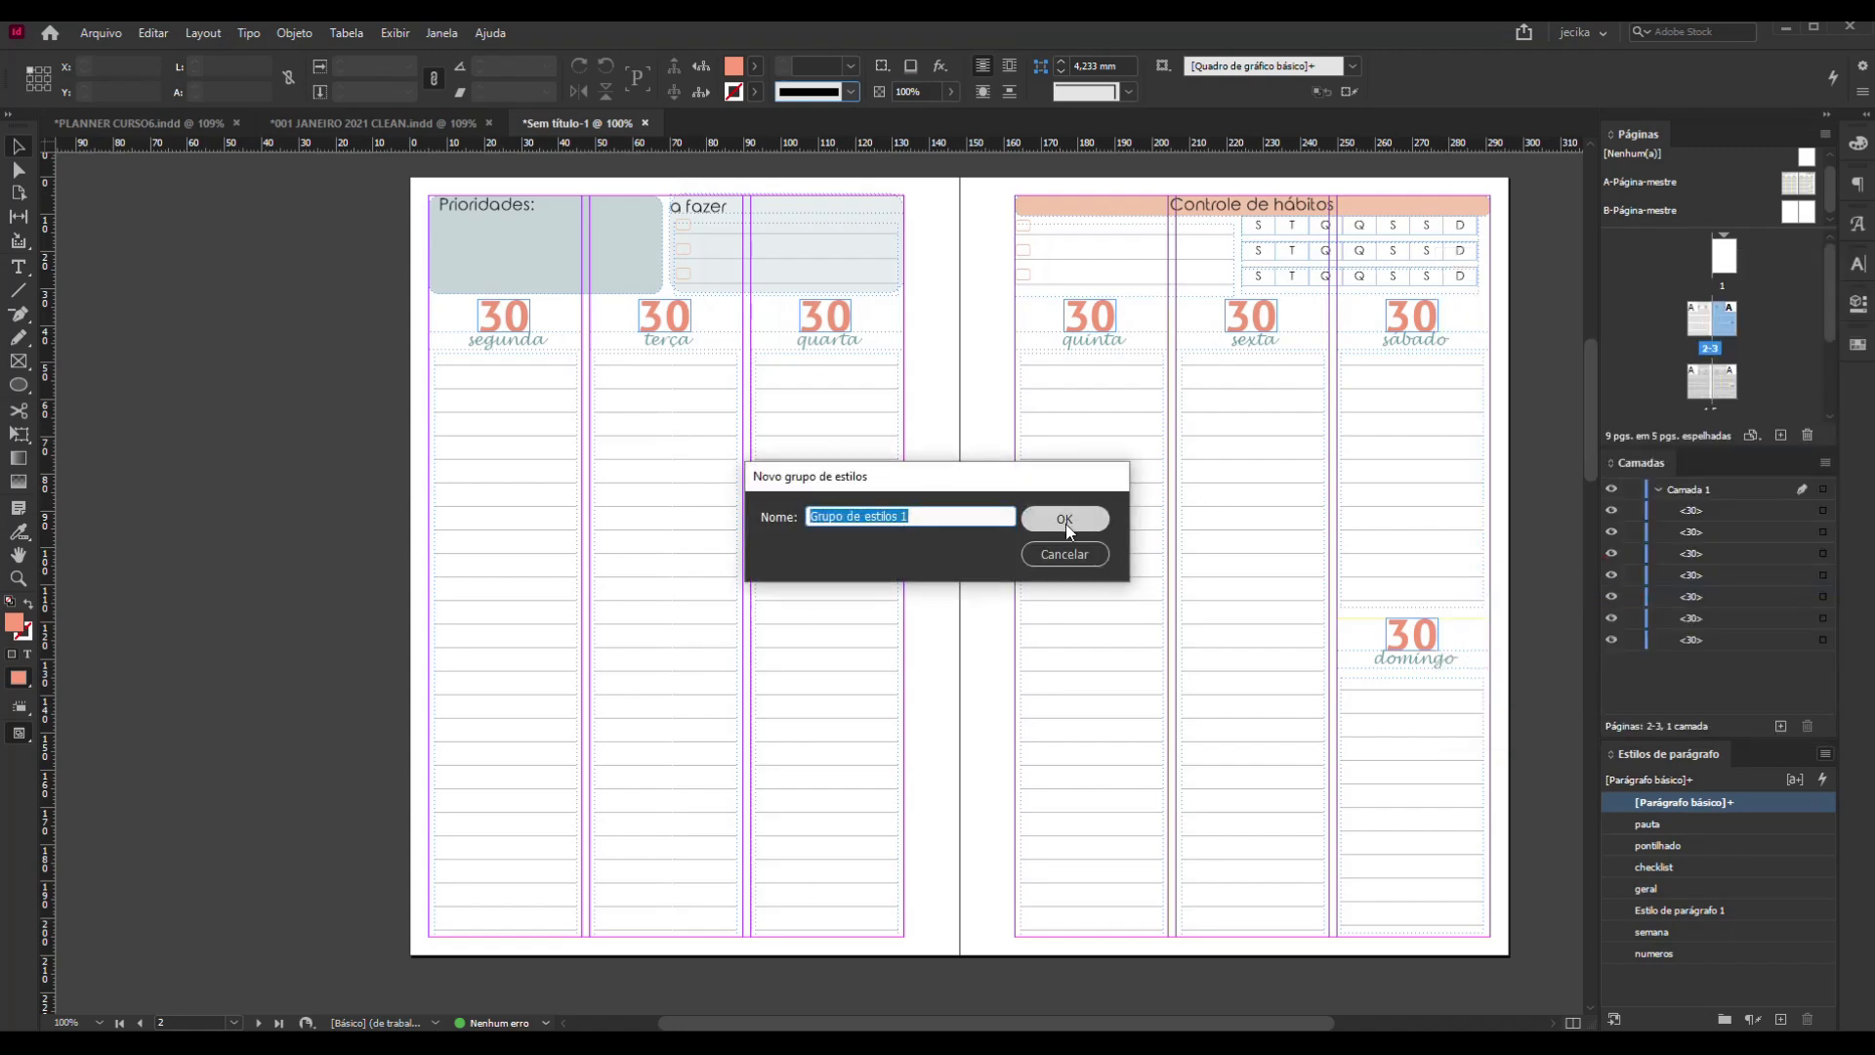
pyautogui.write('LINHAS')
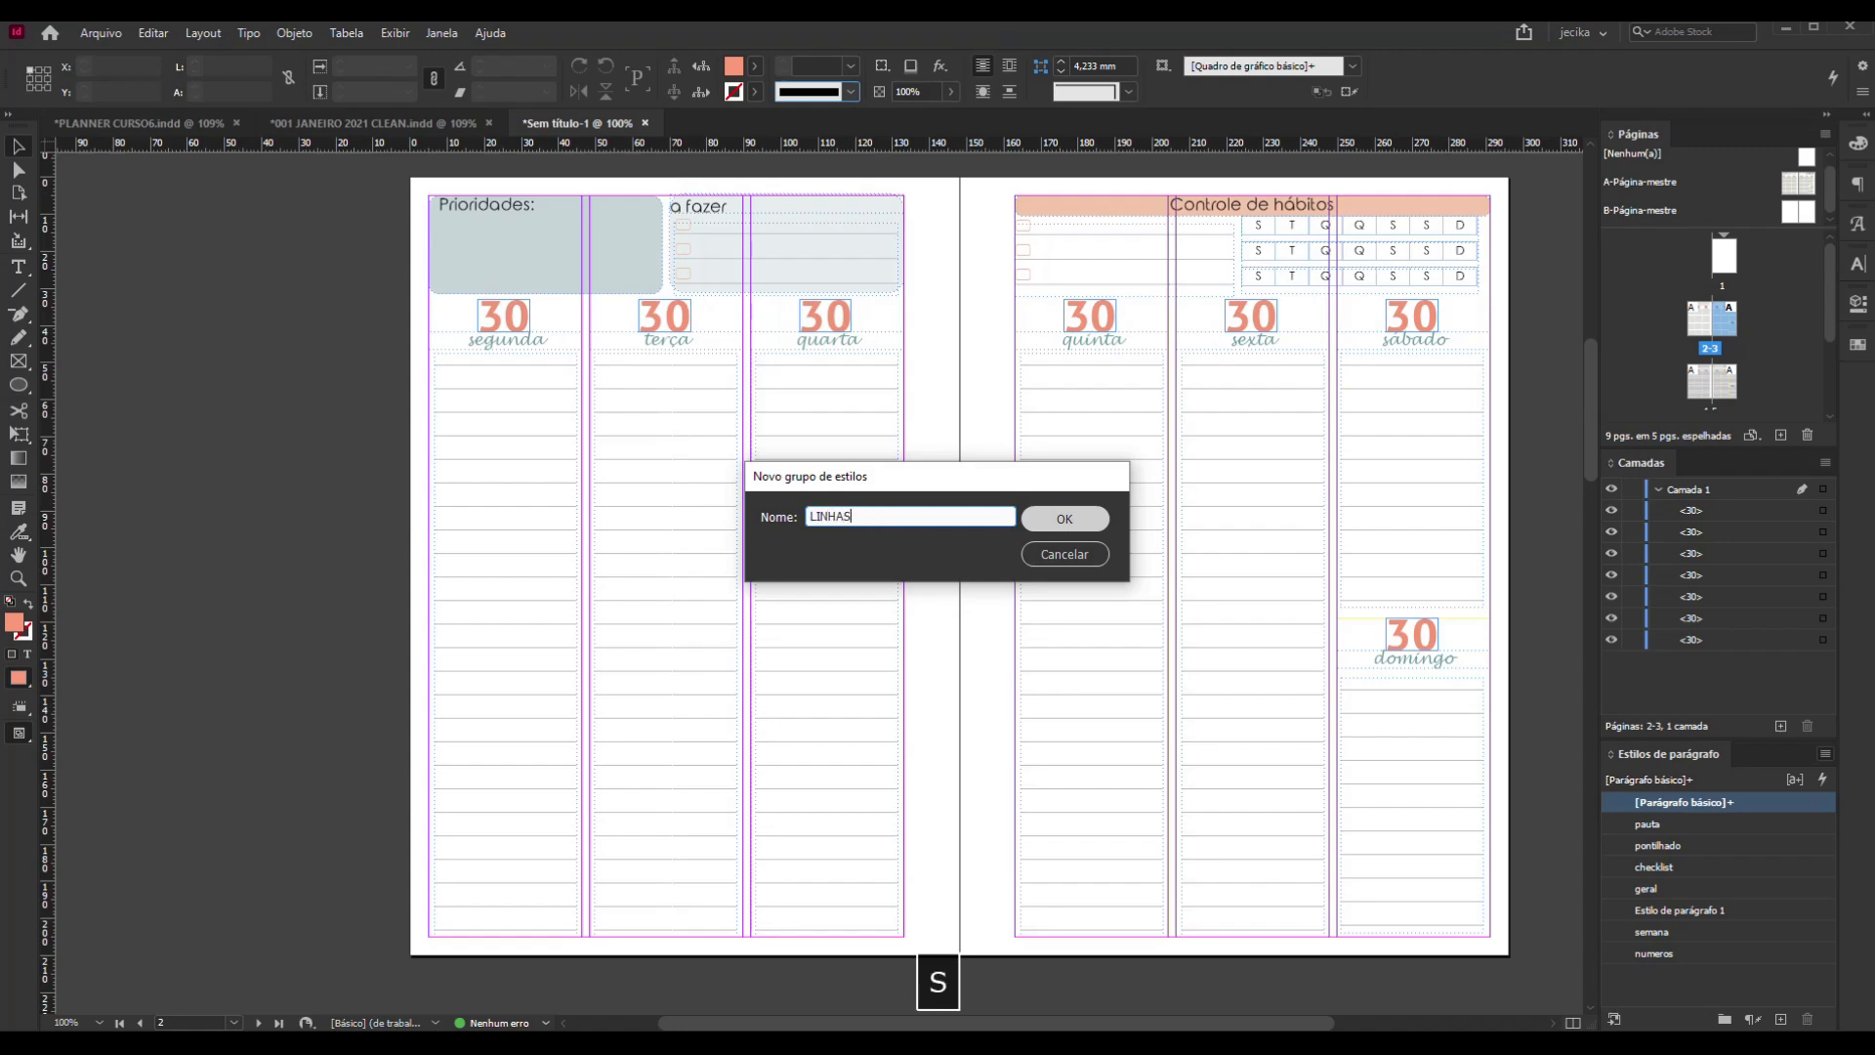
pyautogui.press('BackSpace')
pyautogui.press('BackSpace')
pyautogui.press('BackSpace')
pyautogui.press('BackSpace')
pyautogui.press('BackSpace')
pyautogui.press('BackSpace')
pyautogui.write('EXTRAS')
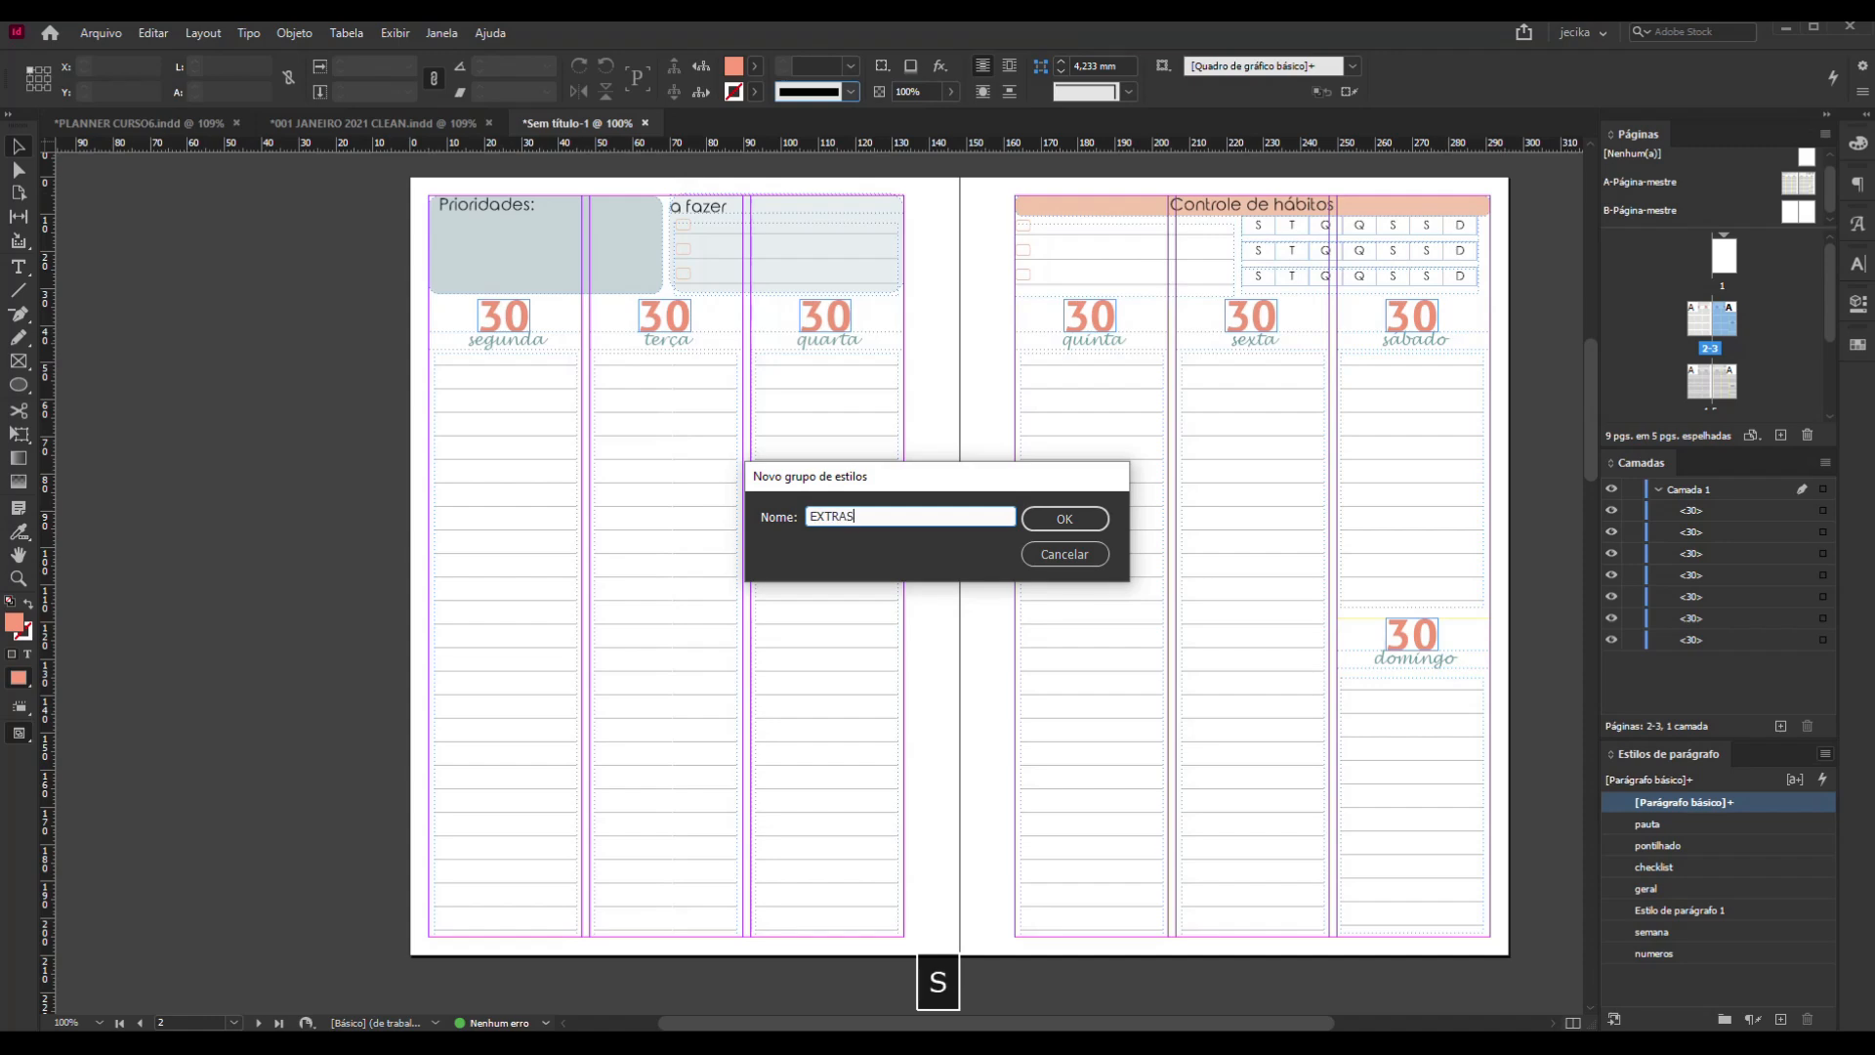
pyautogui.click(1080, 520)
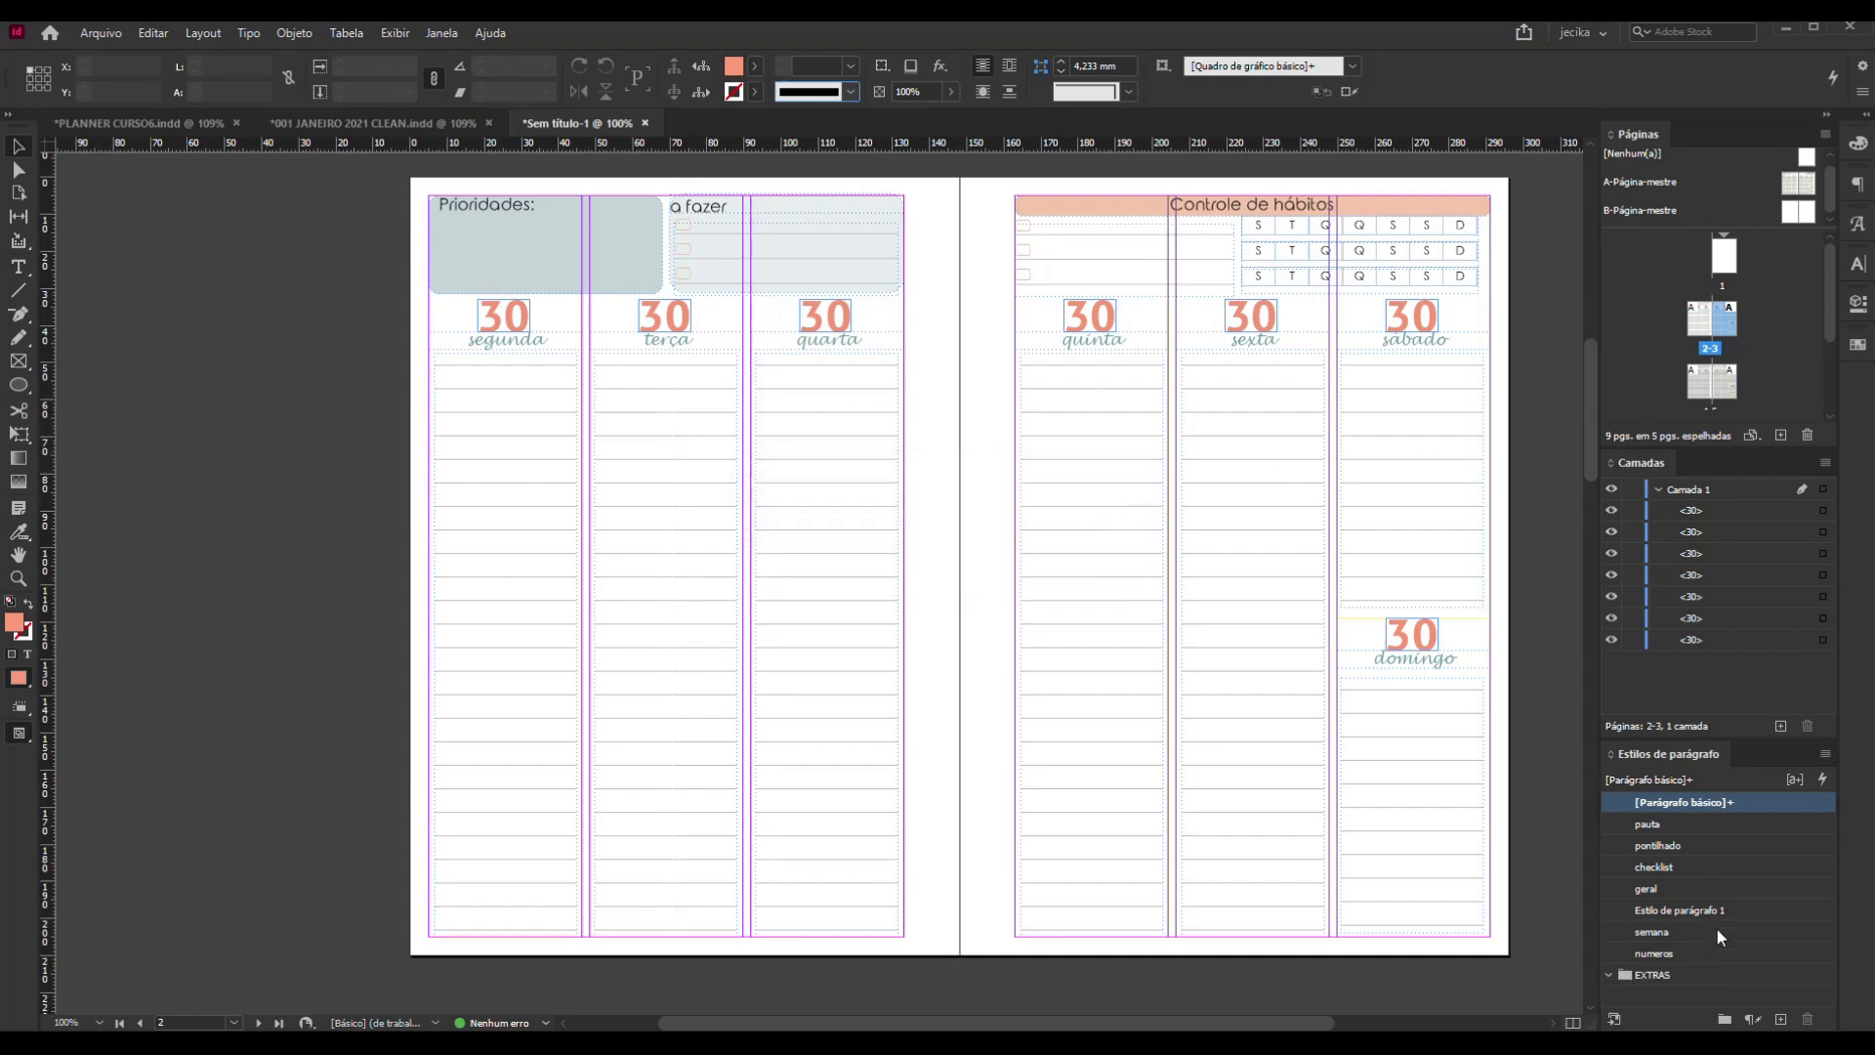
# Move the pauta, pontilhado and checklist paragraph styles into the EXTRAS group and collapse it
pyautogui.moveTo(1708, 824); pyautogui.dragTo(1708, 977)
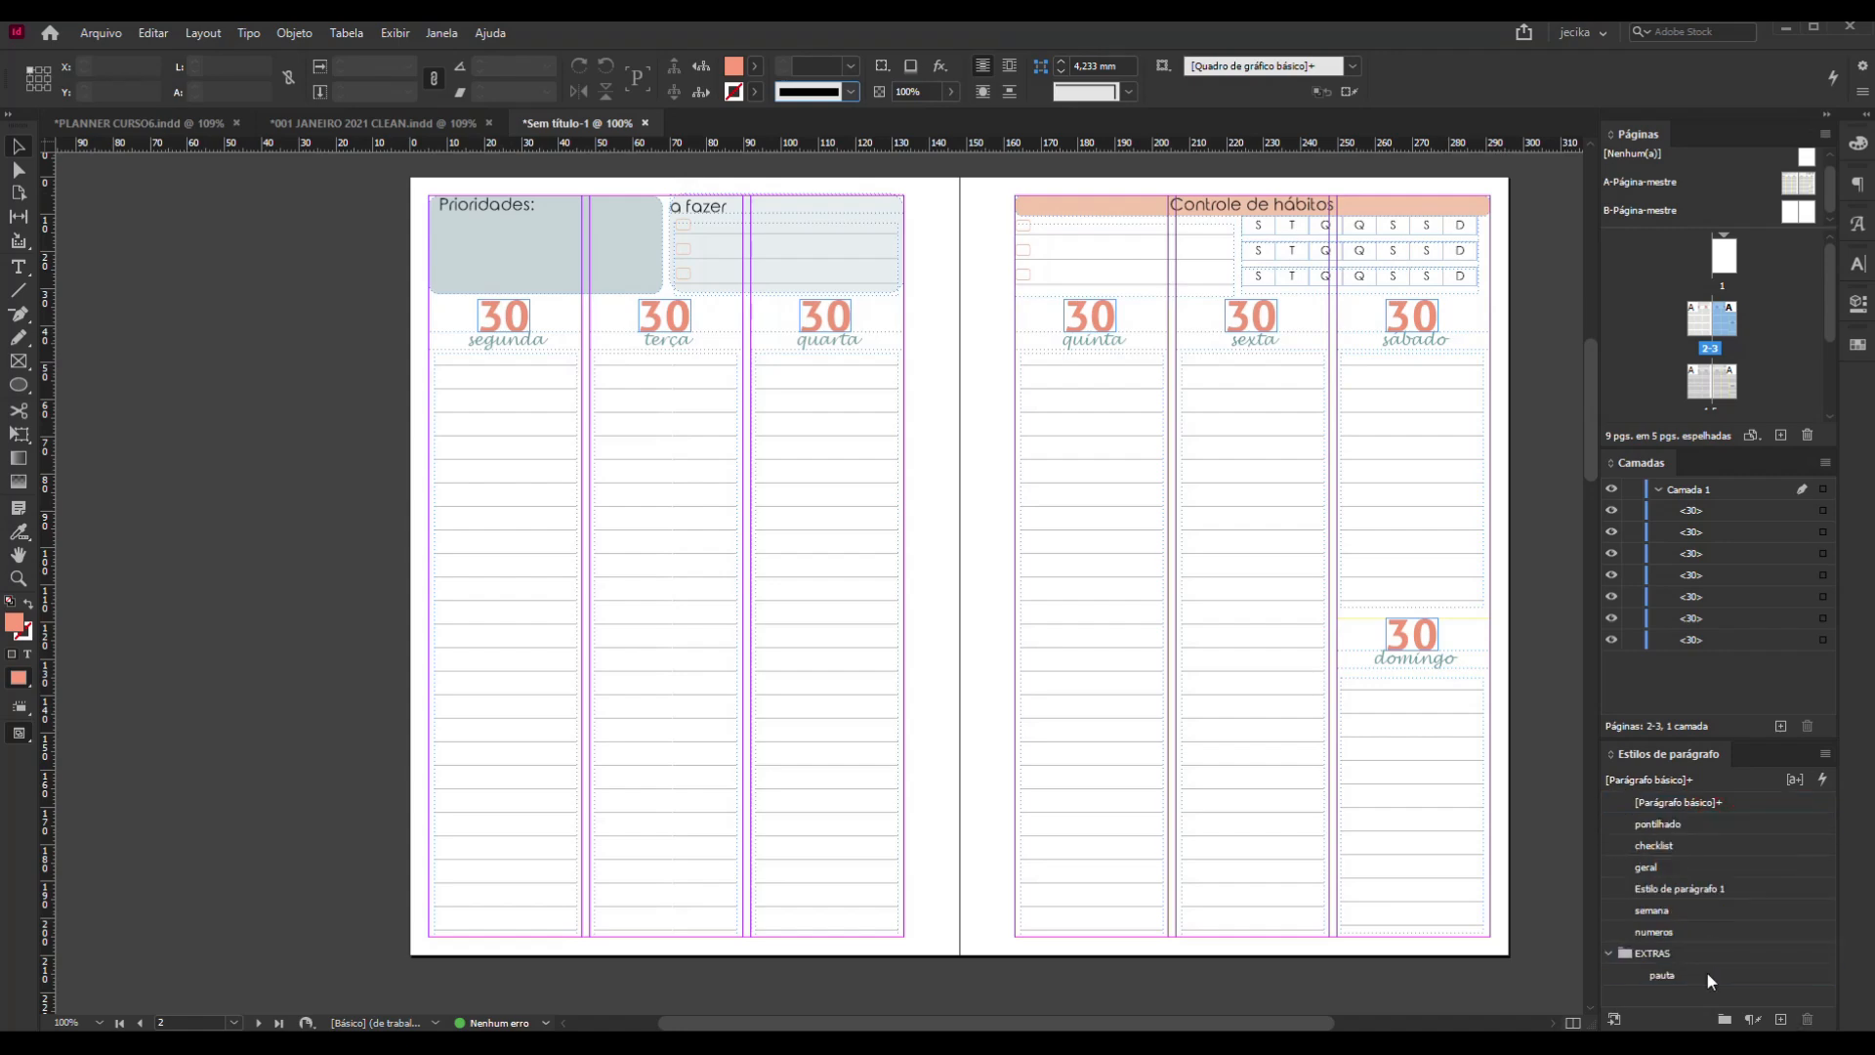
pyautogui.moveTo(1692, 826); pyautogui.dragTo(1705, 938)
pyautogui.click(1610, 909)
# Create a paragraph style group named SEMANA
pyautogui.click(1825, 754)
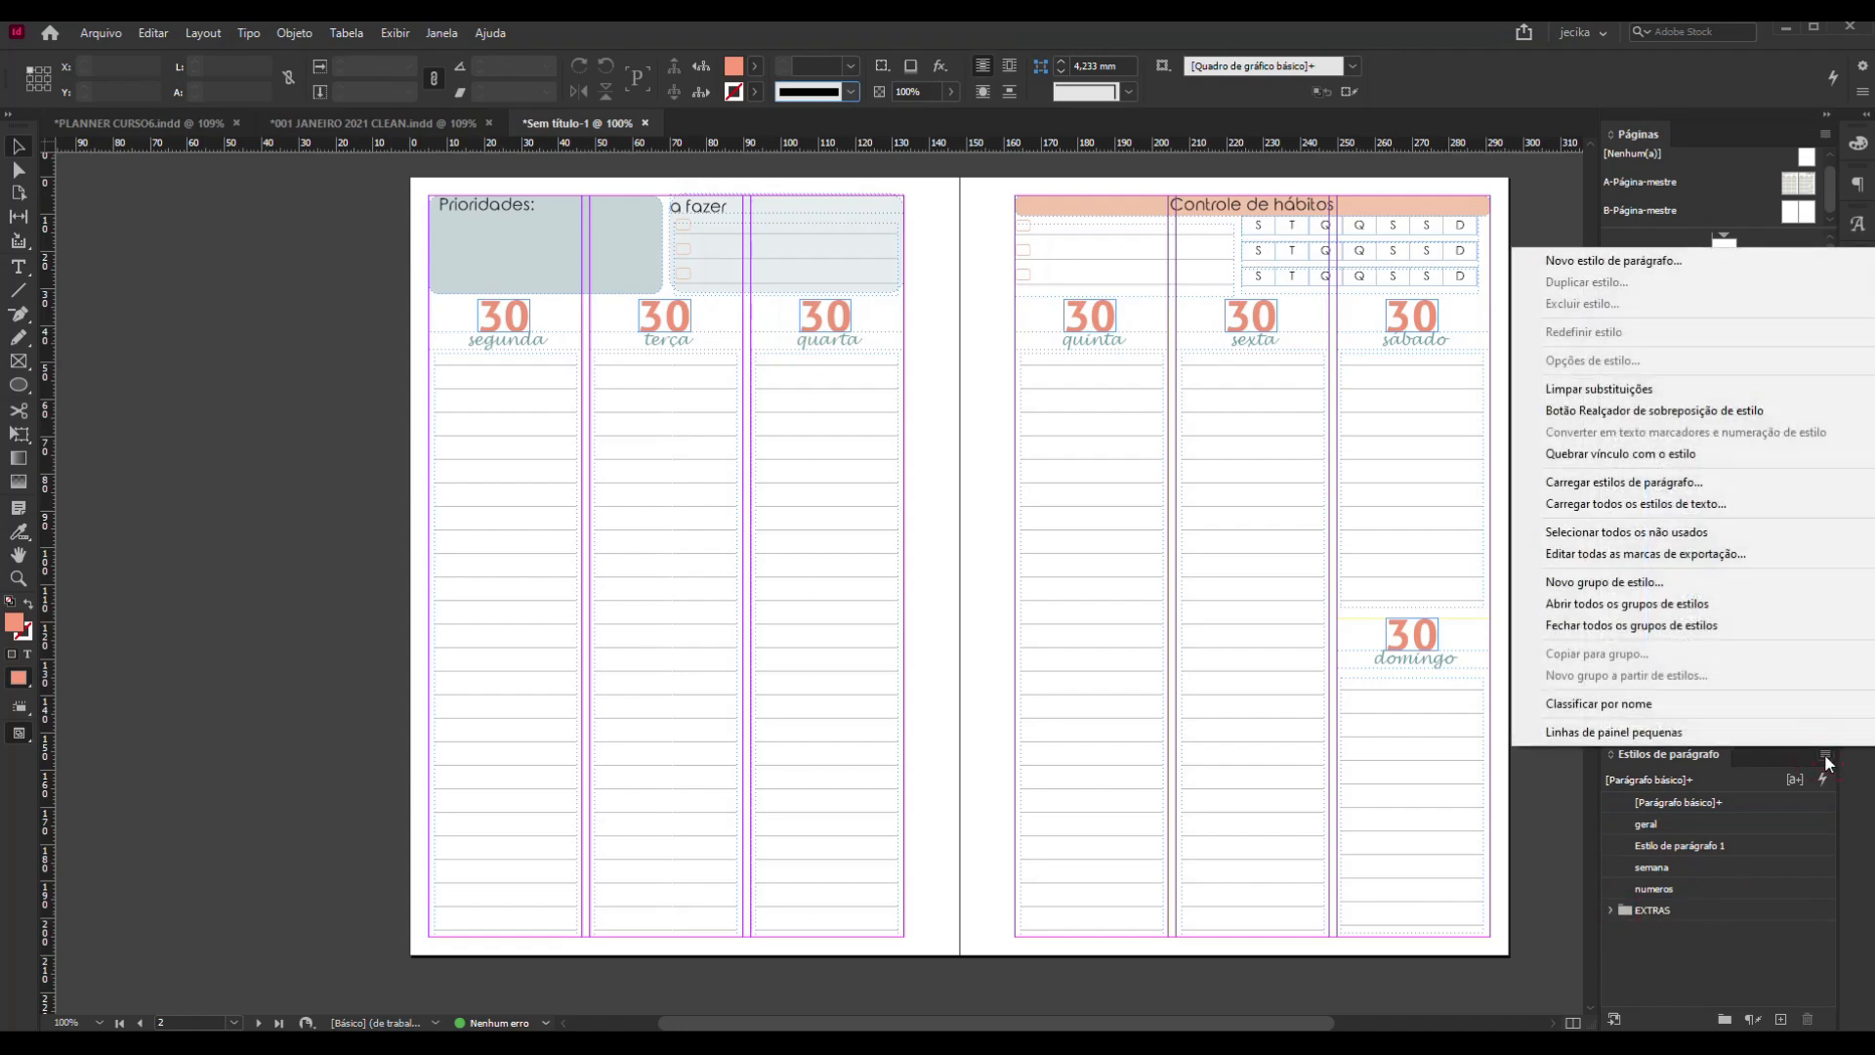
pyautogui.click(1771, 588)
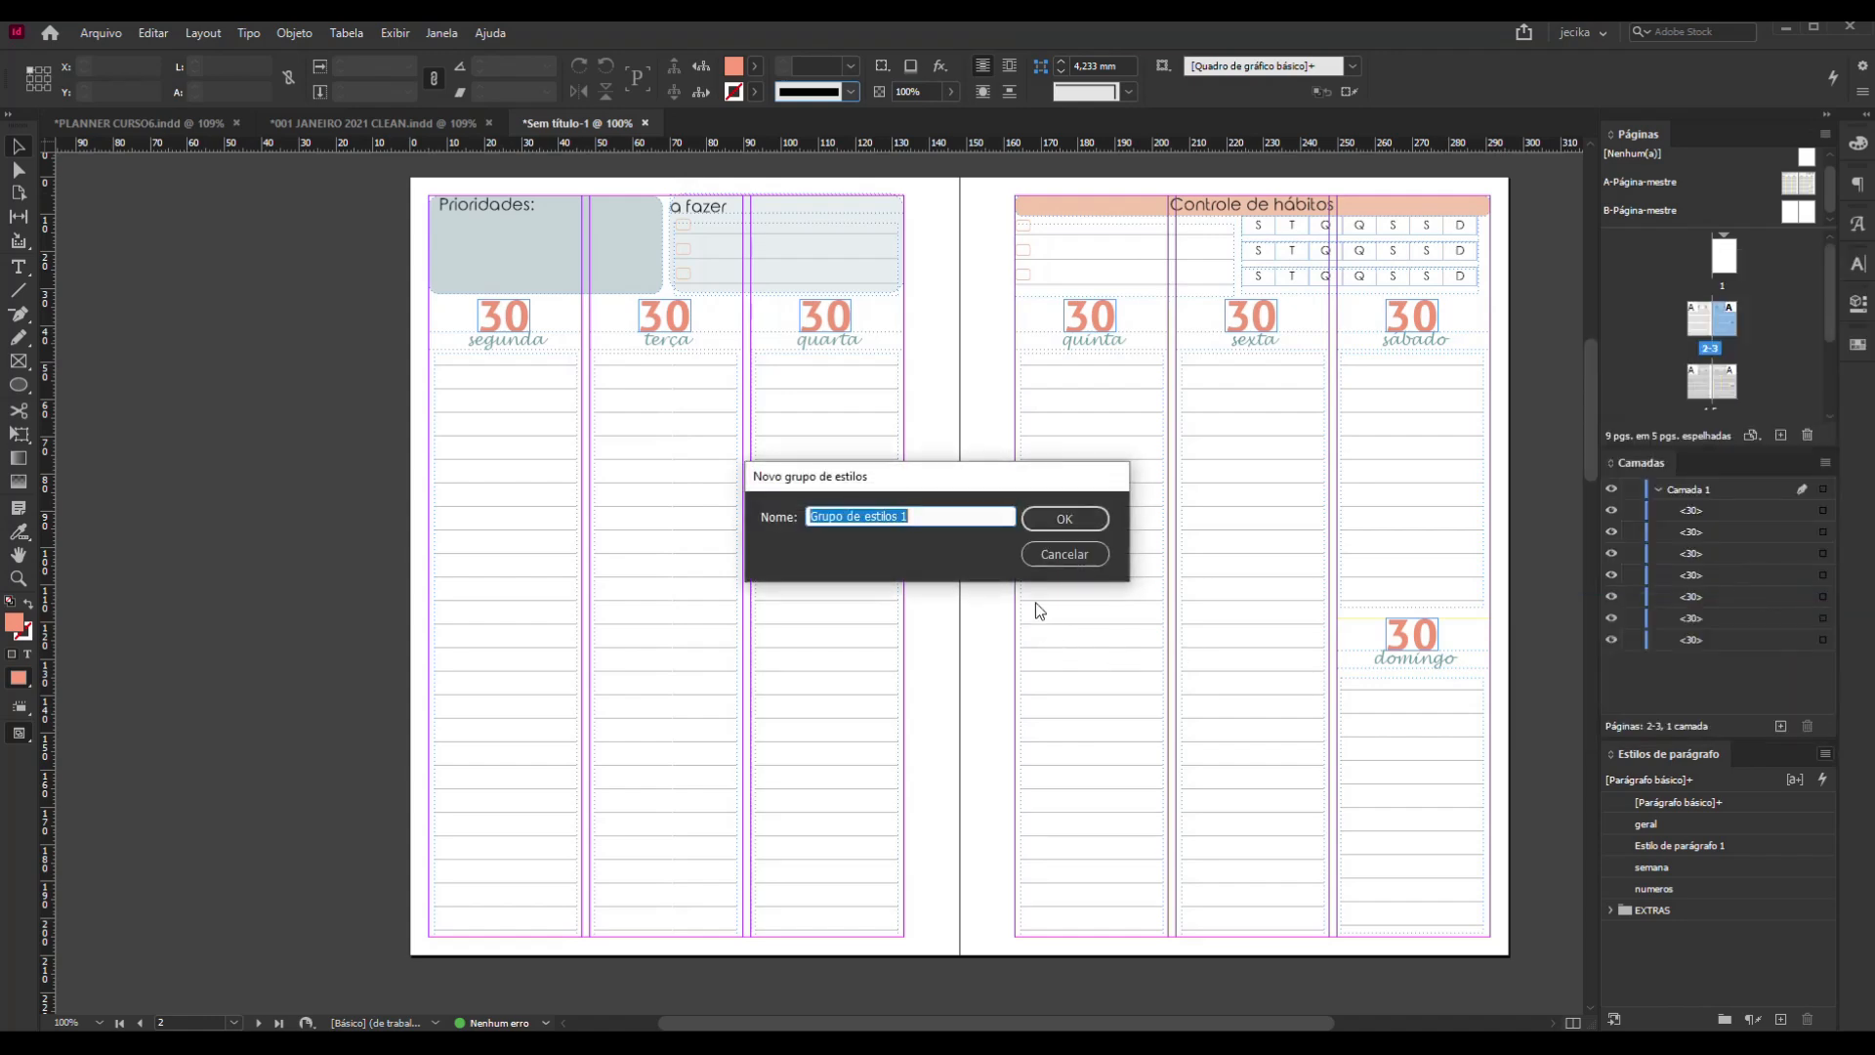
pyautogui.write('SEMANA')
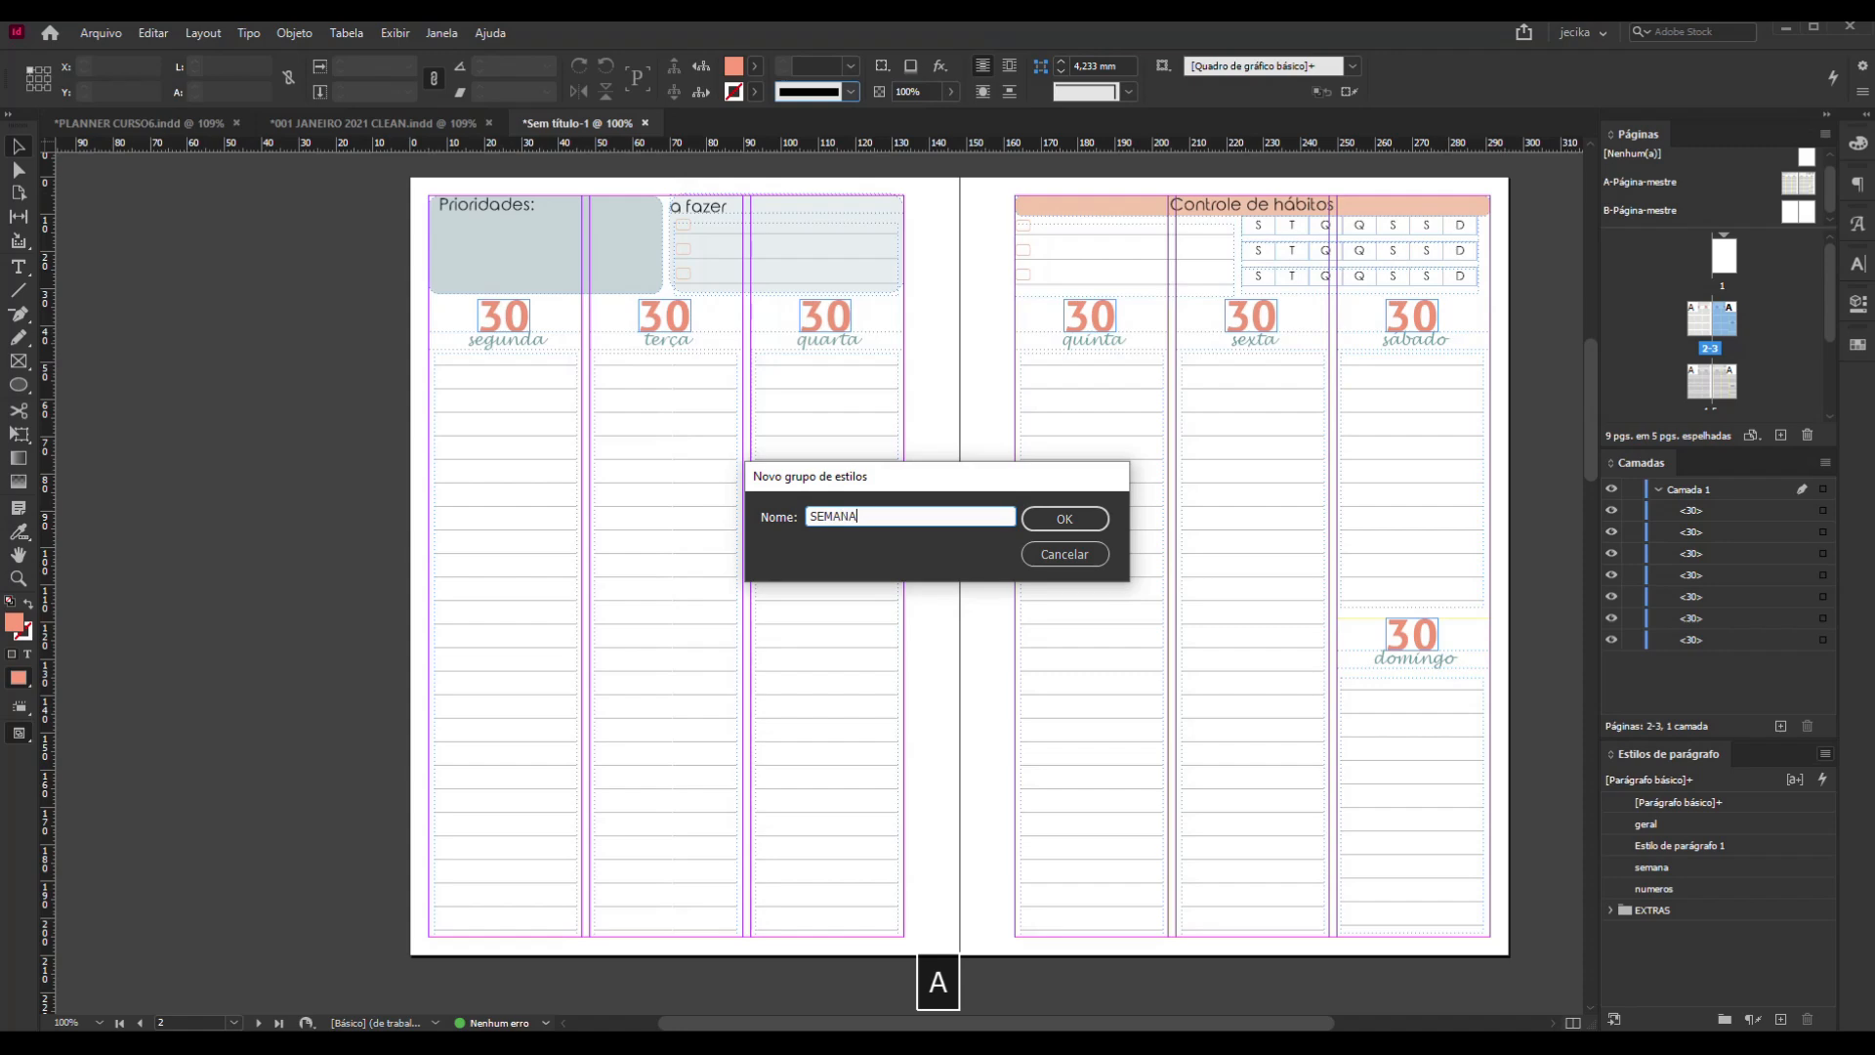
pyautogui.click(1080, 518)
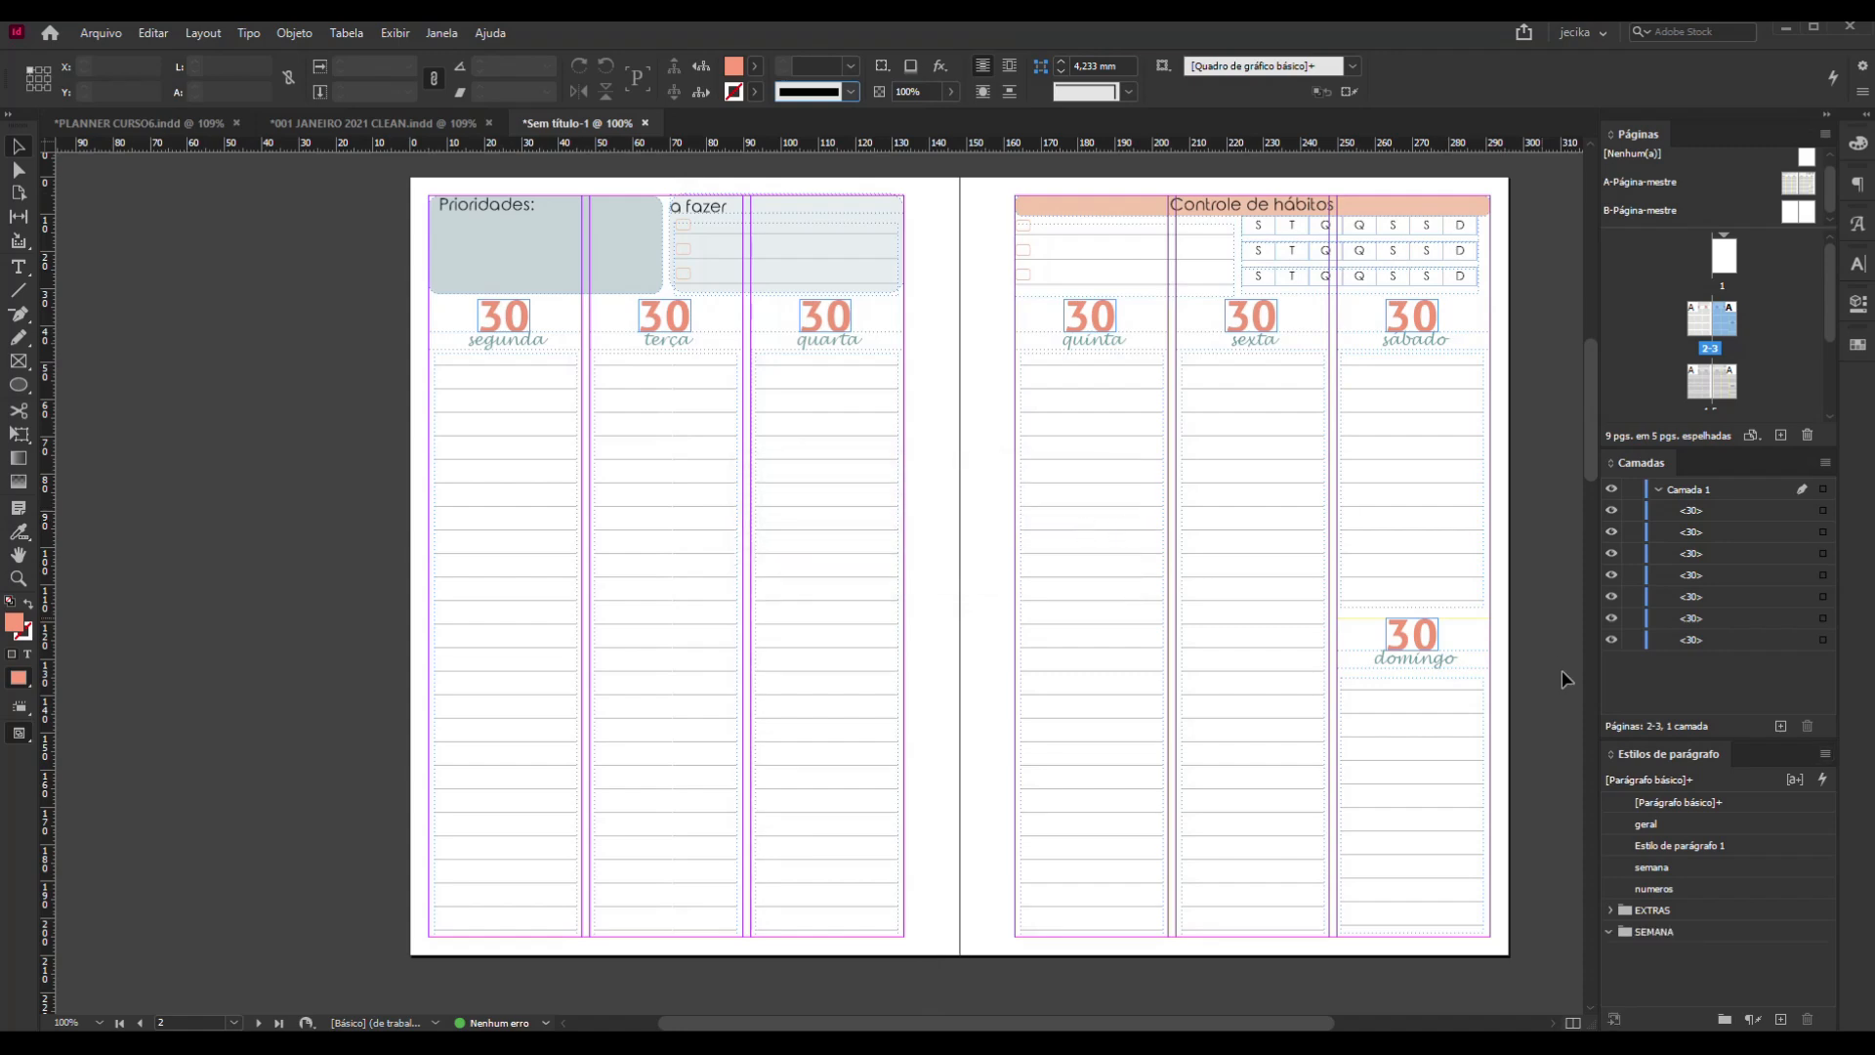
# Move the geral, Estilo de parágrafo 1, semana and numeros paragraph styles into the SEMANA group and collapse it
pyautogui.moveTo(1694, 835); pyautogui.dragTo(1694, 933)
pyautogui.moveTo(1684, 827); pyautogui.dragTo(1694, 898)
pyautogui.moveTo(1690, 833); pyautogui.dragTo(1691, 889)
pyautogui.click(1610, 846)
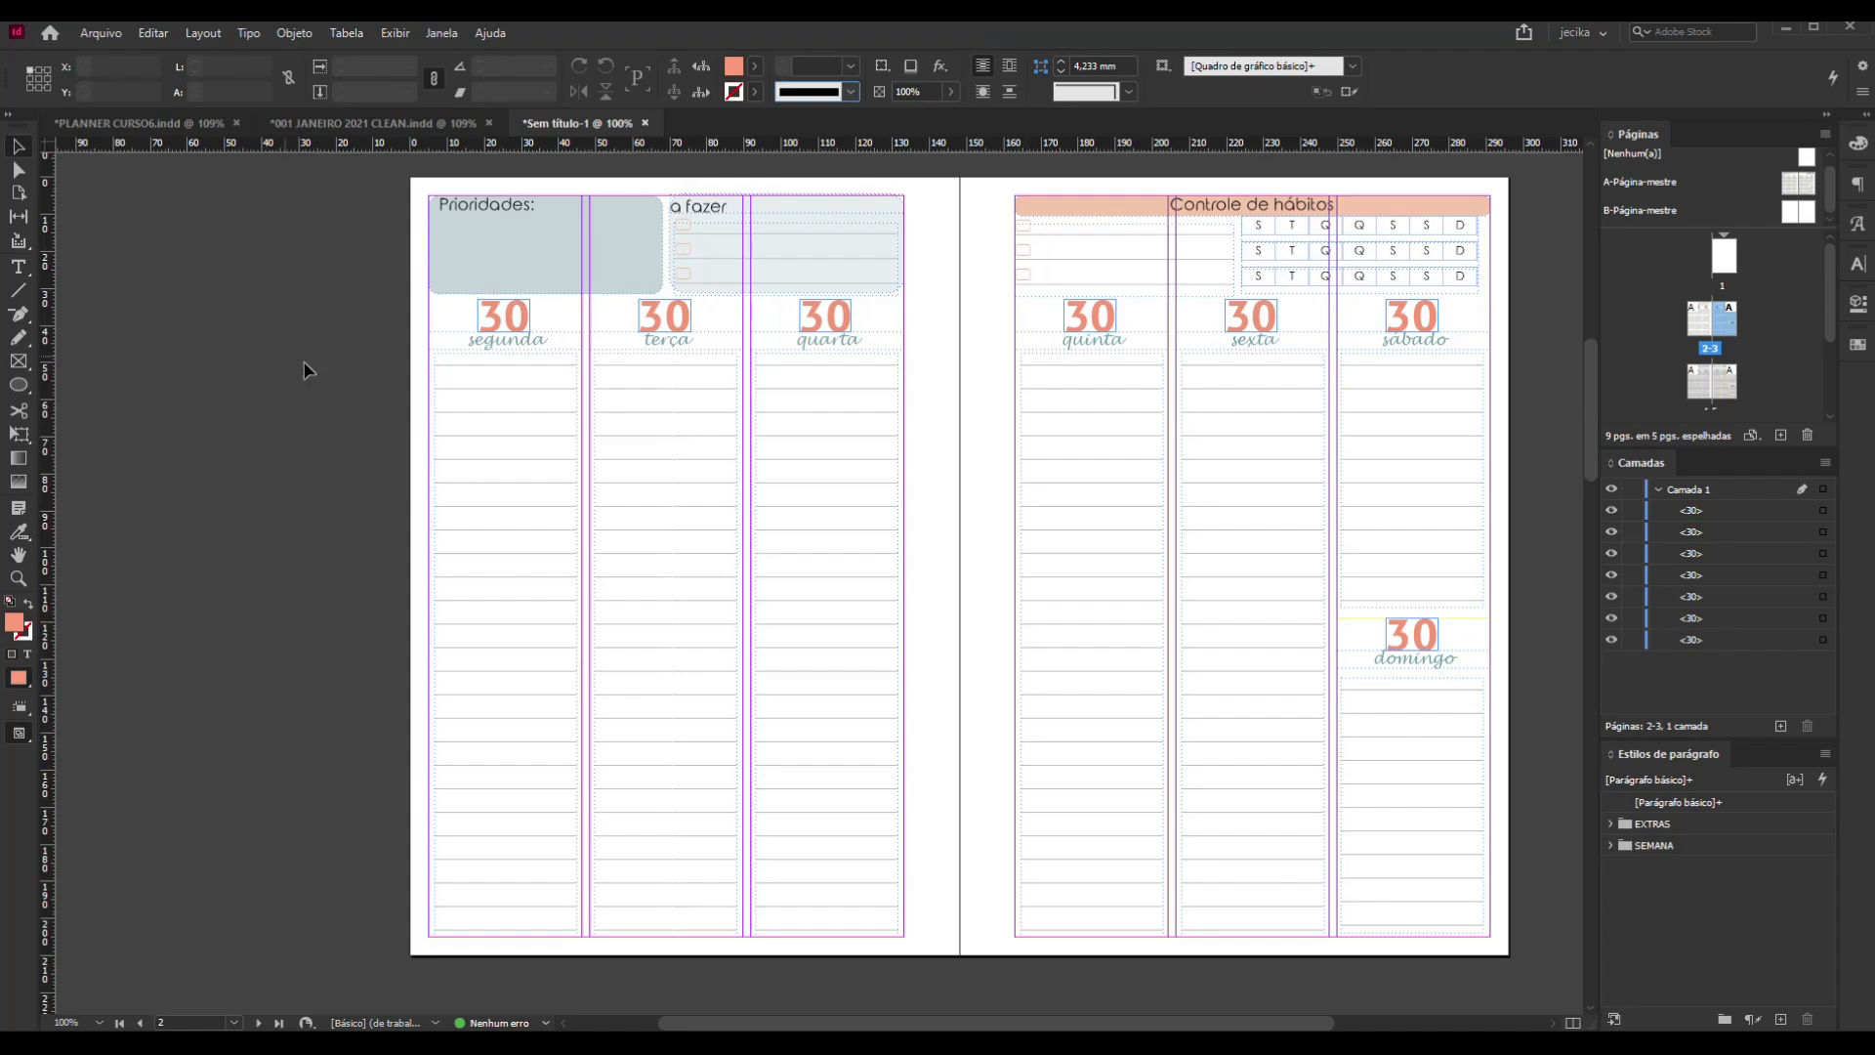
# Add a text frame of about 41.5 × 4.9 mm on the first line under segunda and enter FERIADO
pyautogui.click(474, 334)
pyautogui.click(394, 343)
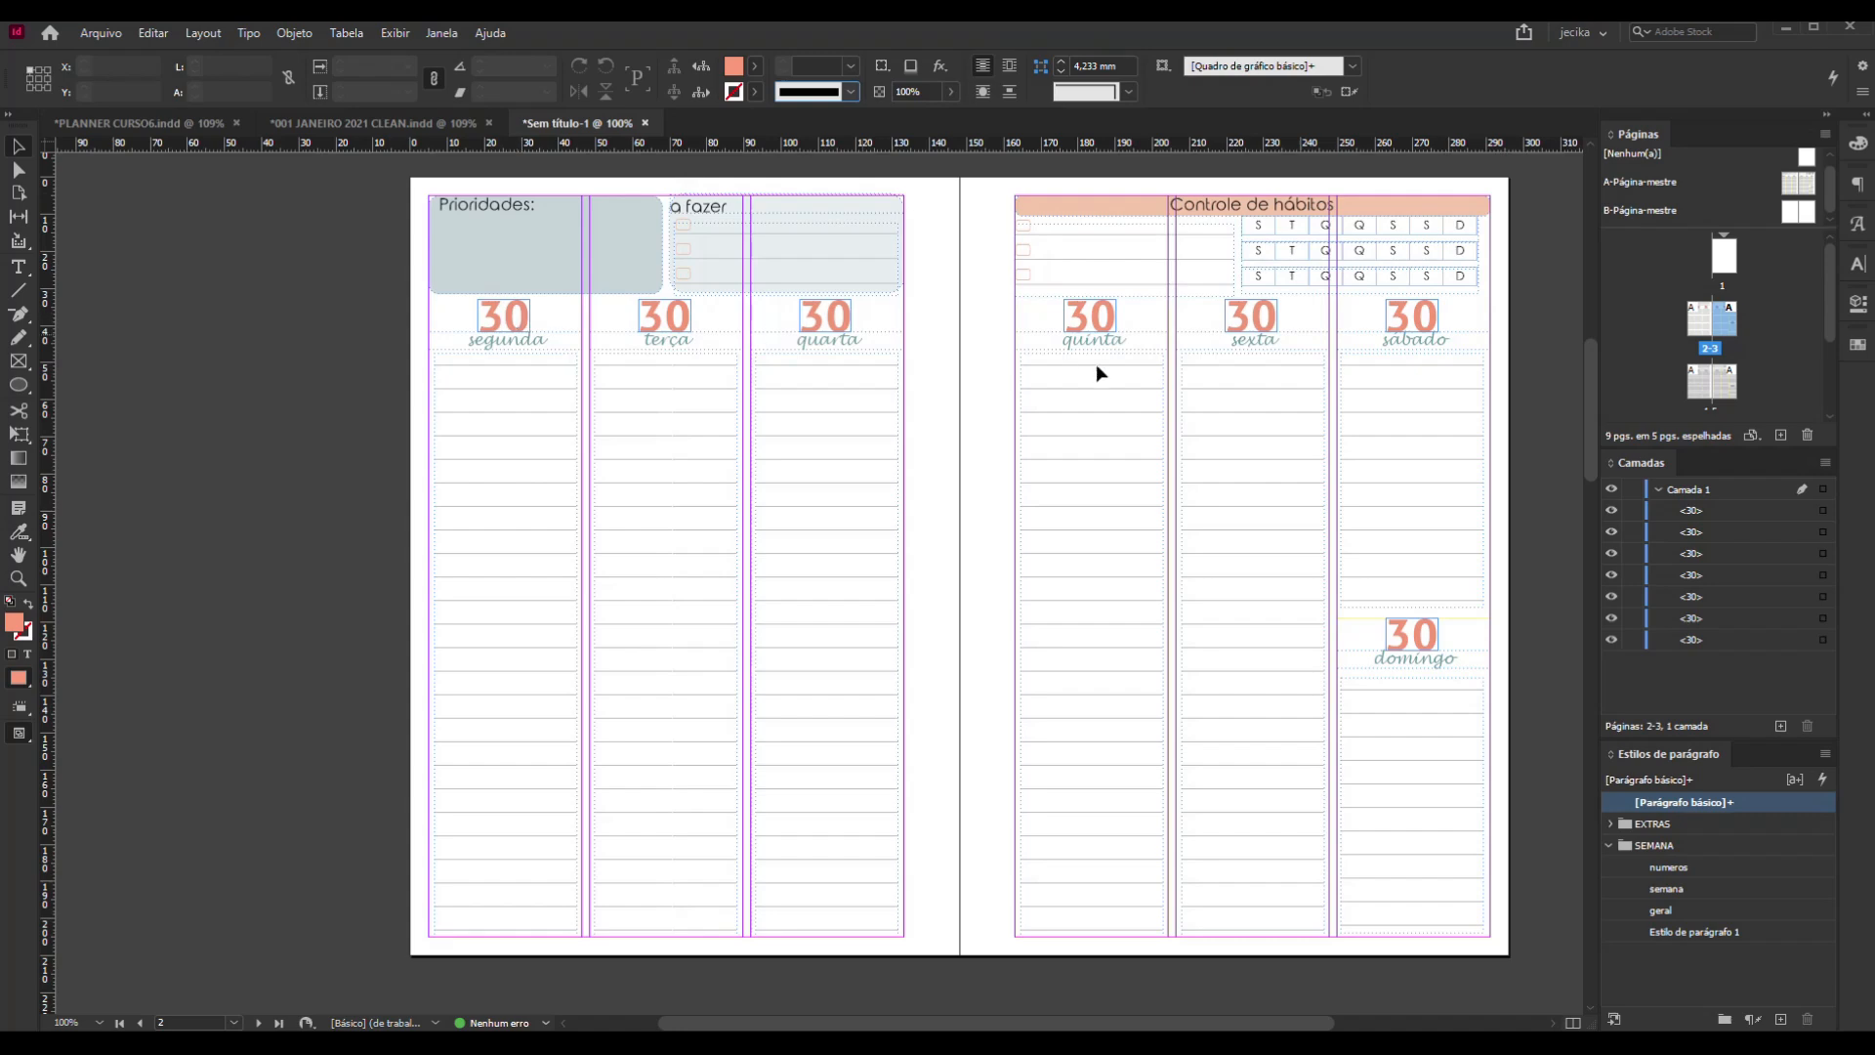
pyautogui.click(19, 266)
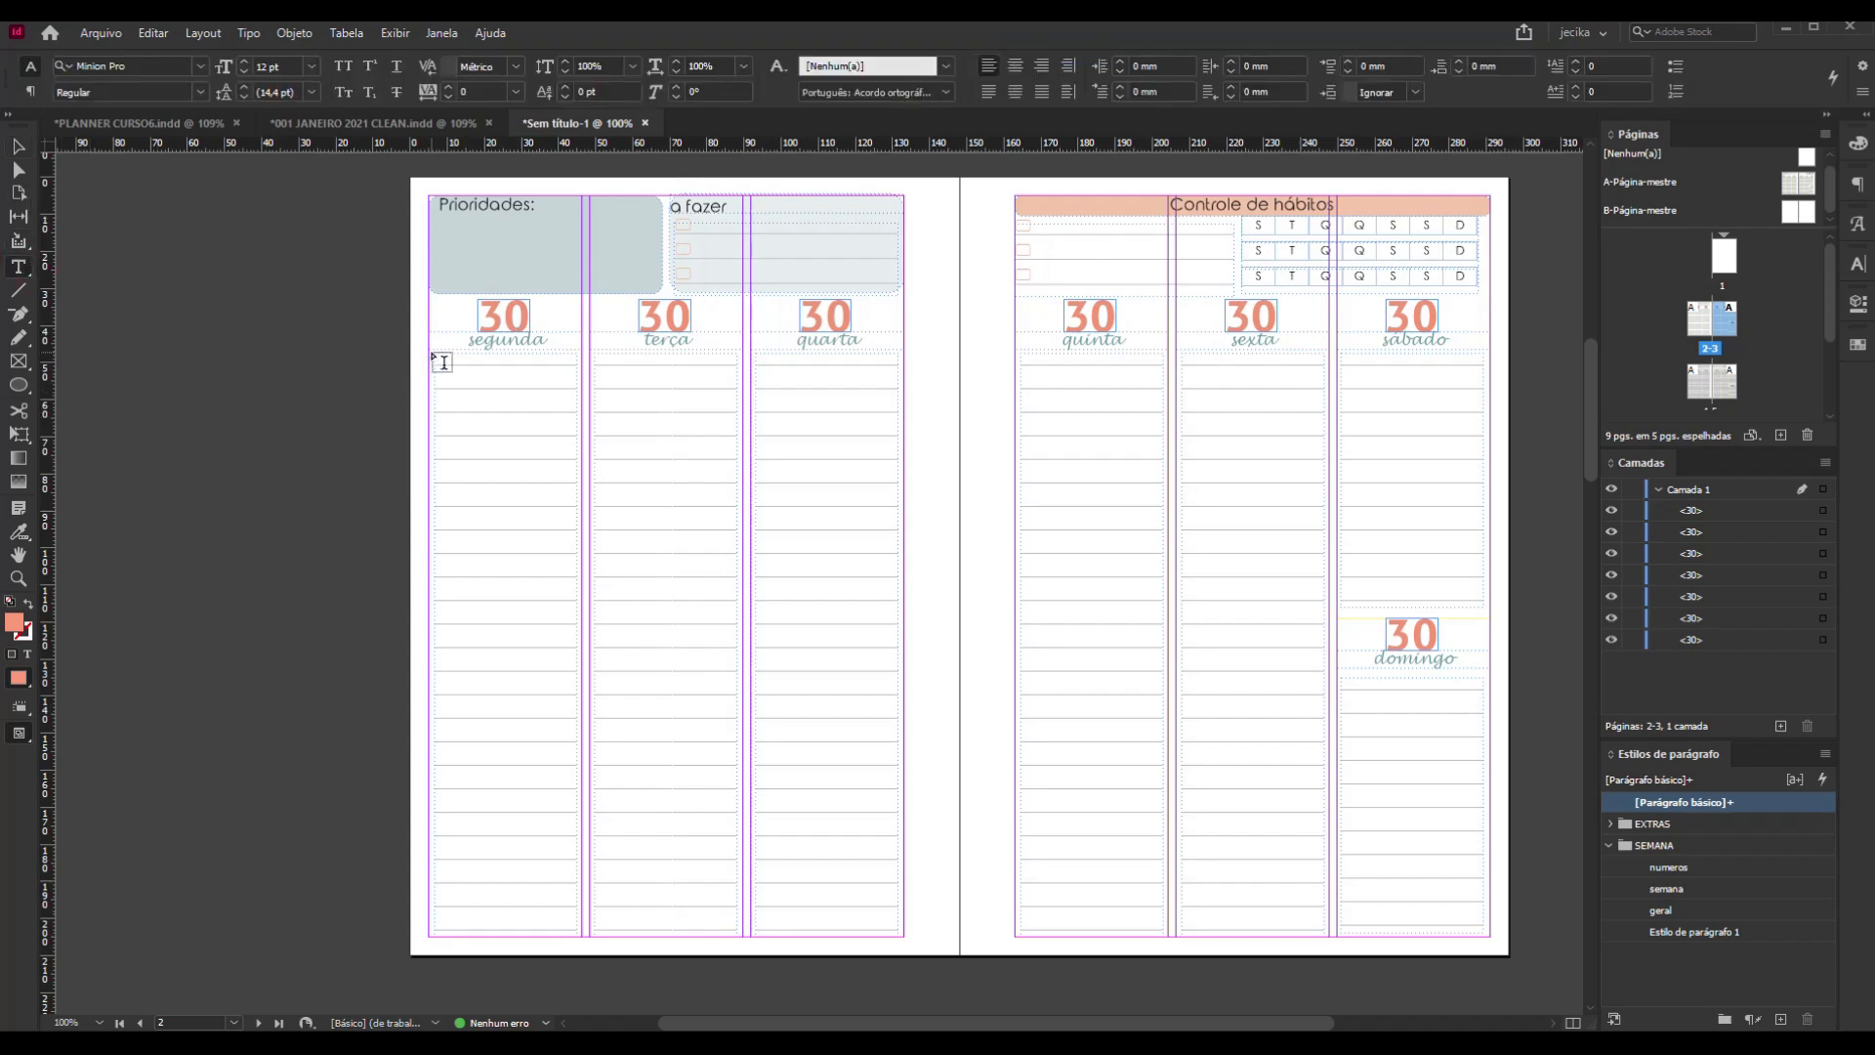
pyautogui.moveTo(438, 357); pyautogui.dragTo(584, 366)
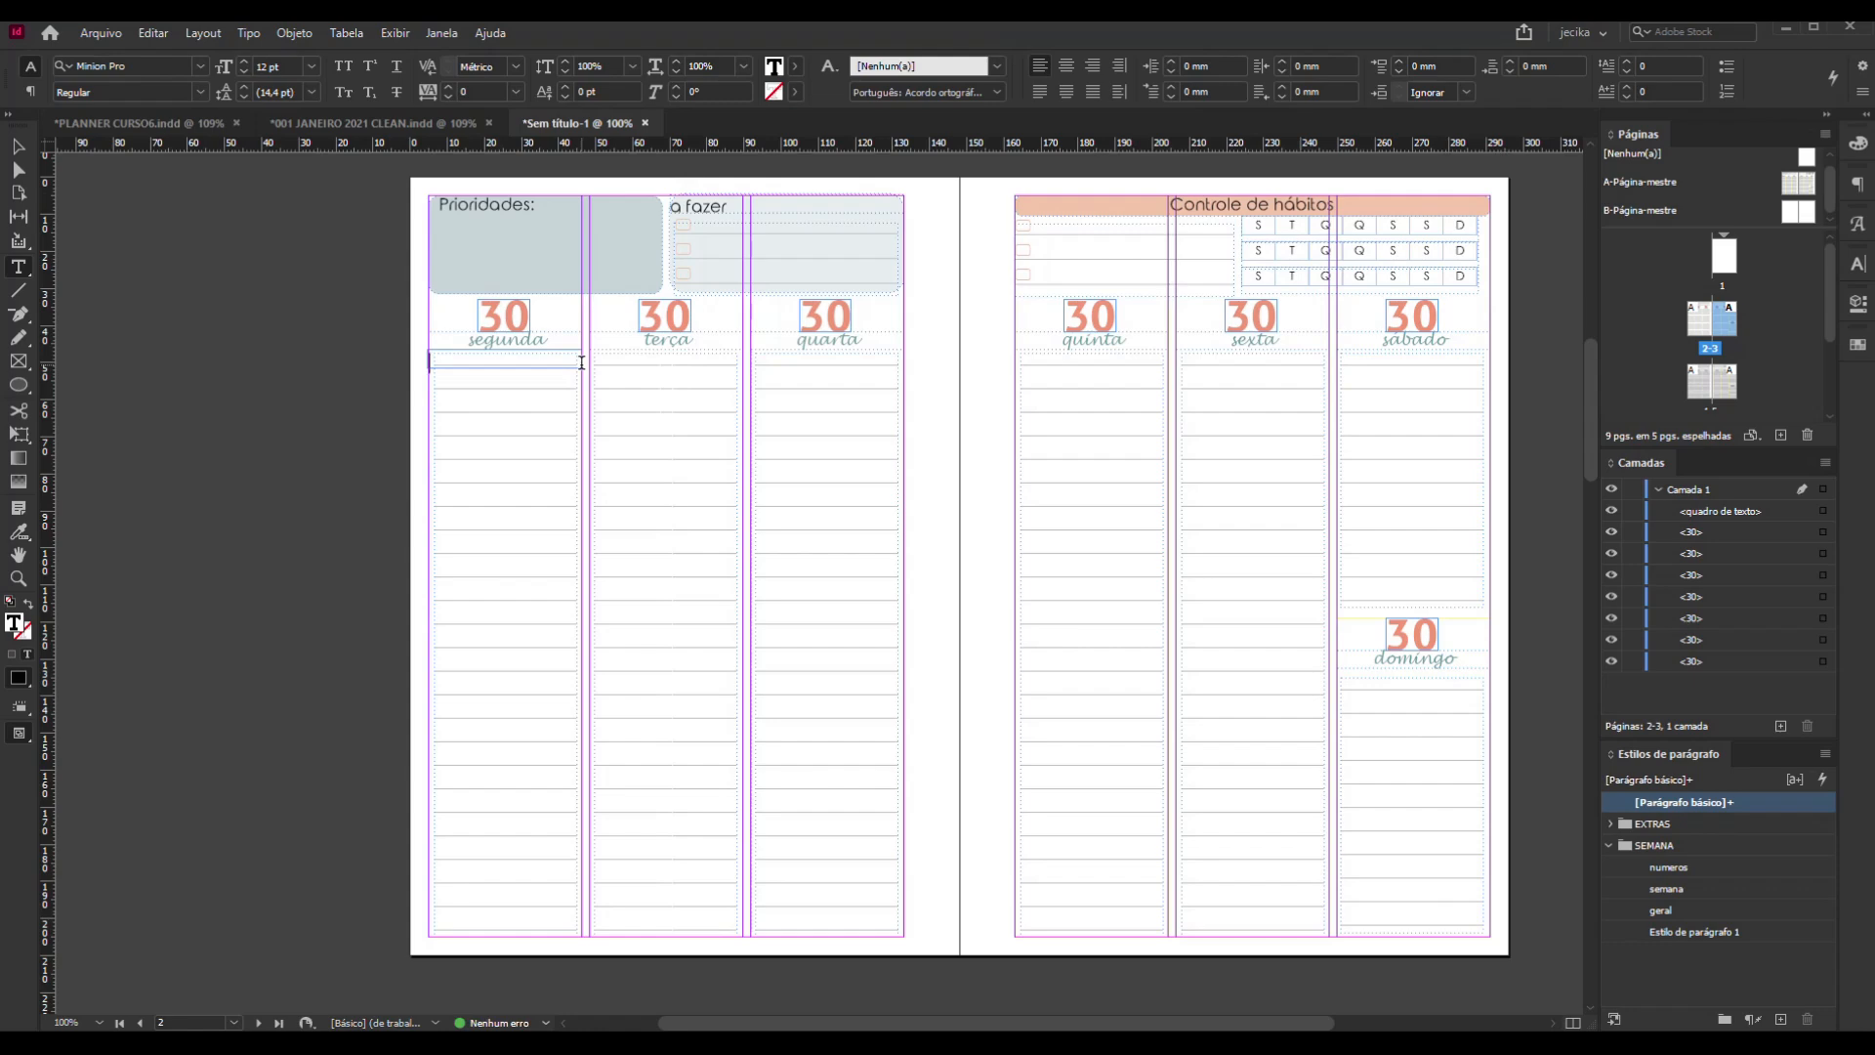
pyautogui.write('FERIADO')
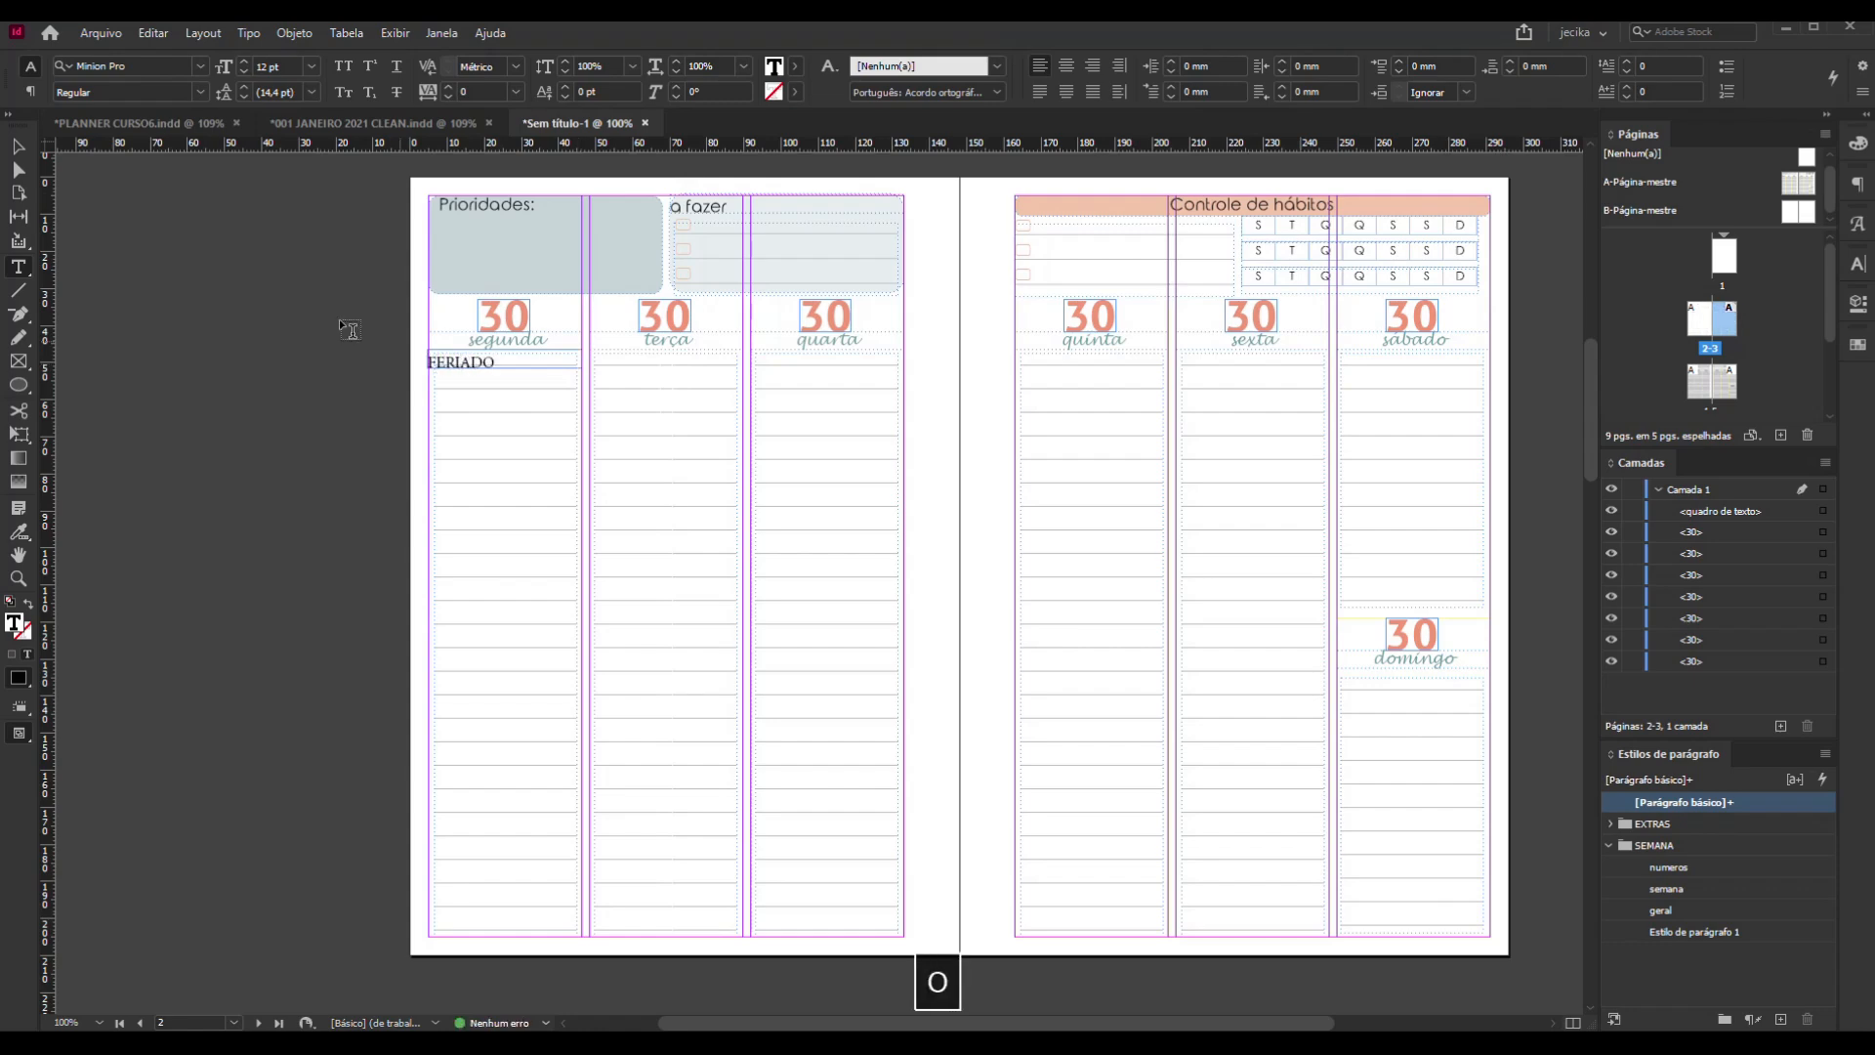
# Center the FERIADO text horizontally in its frame and select the frame as an object
pyautogui.moveTo(498, 362); pyautogui.dragTo(423, 369)
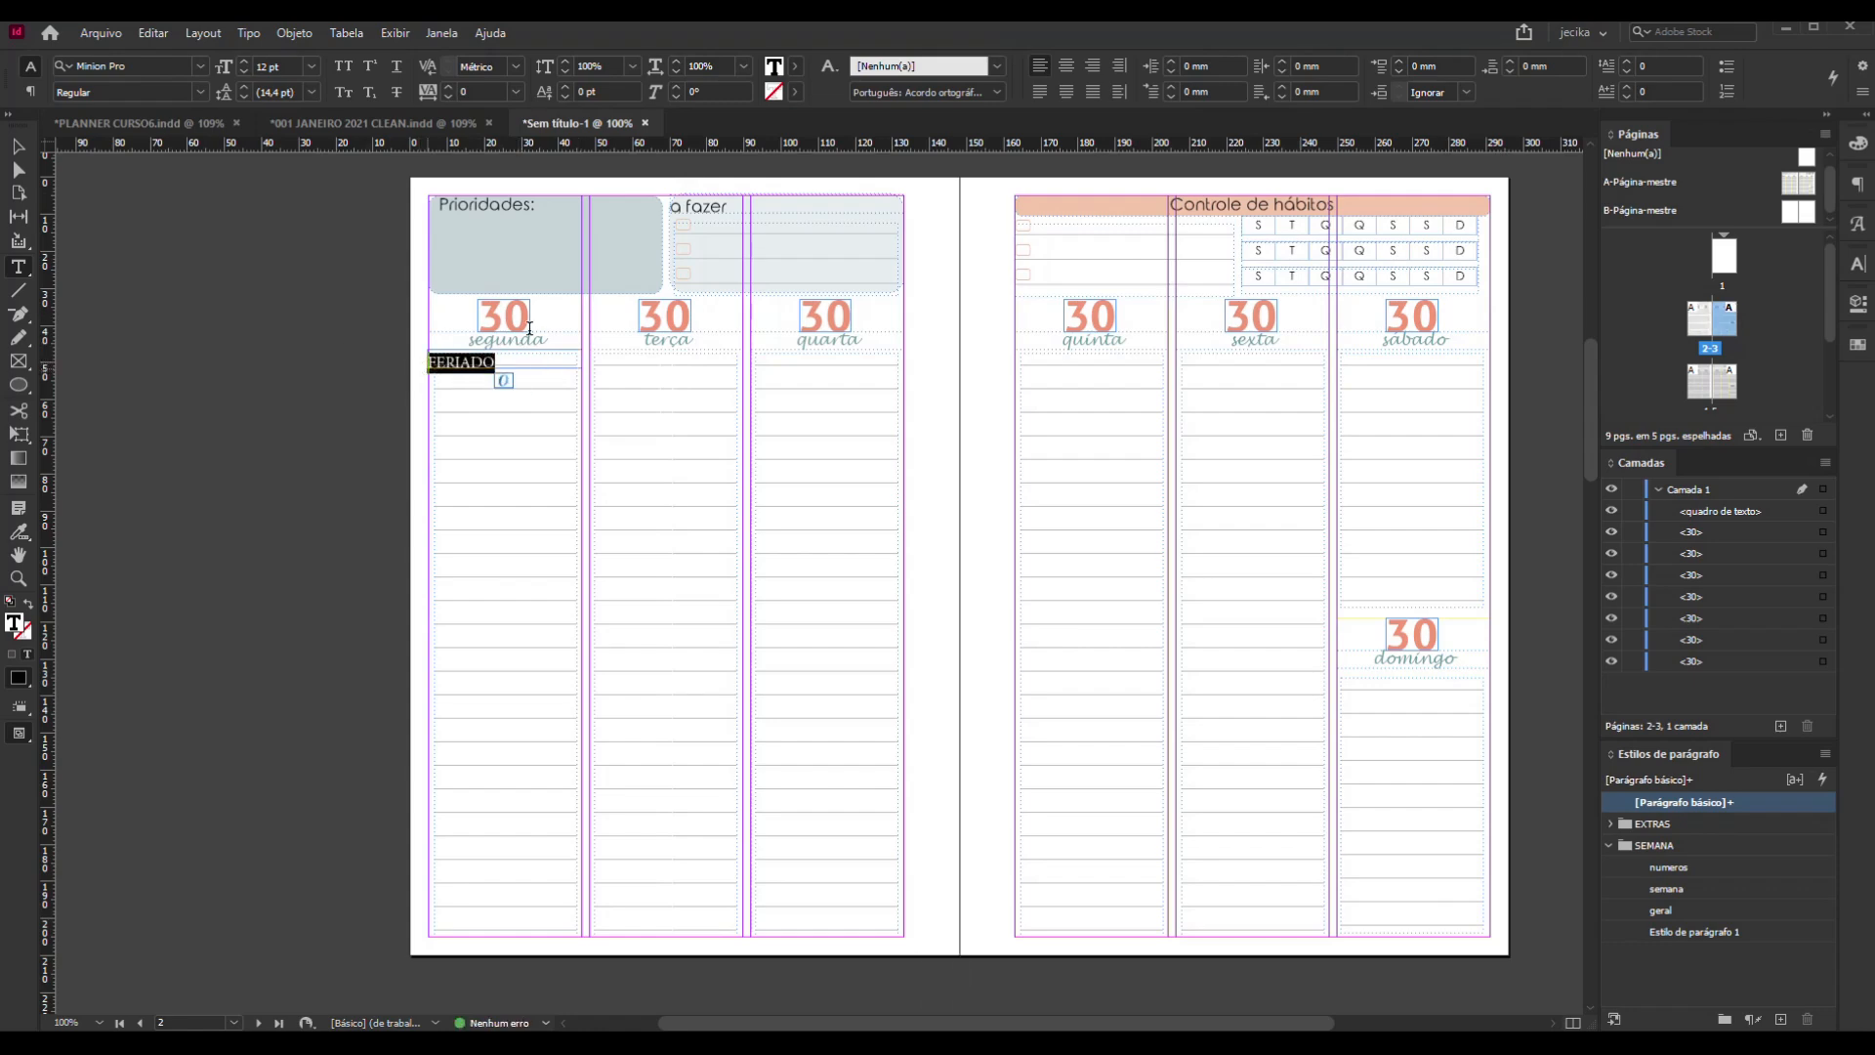
pyautogui.click(1071, 67)
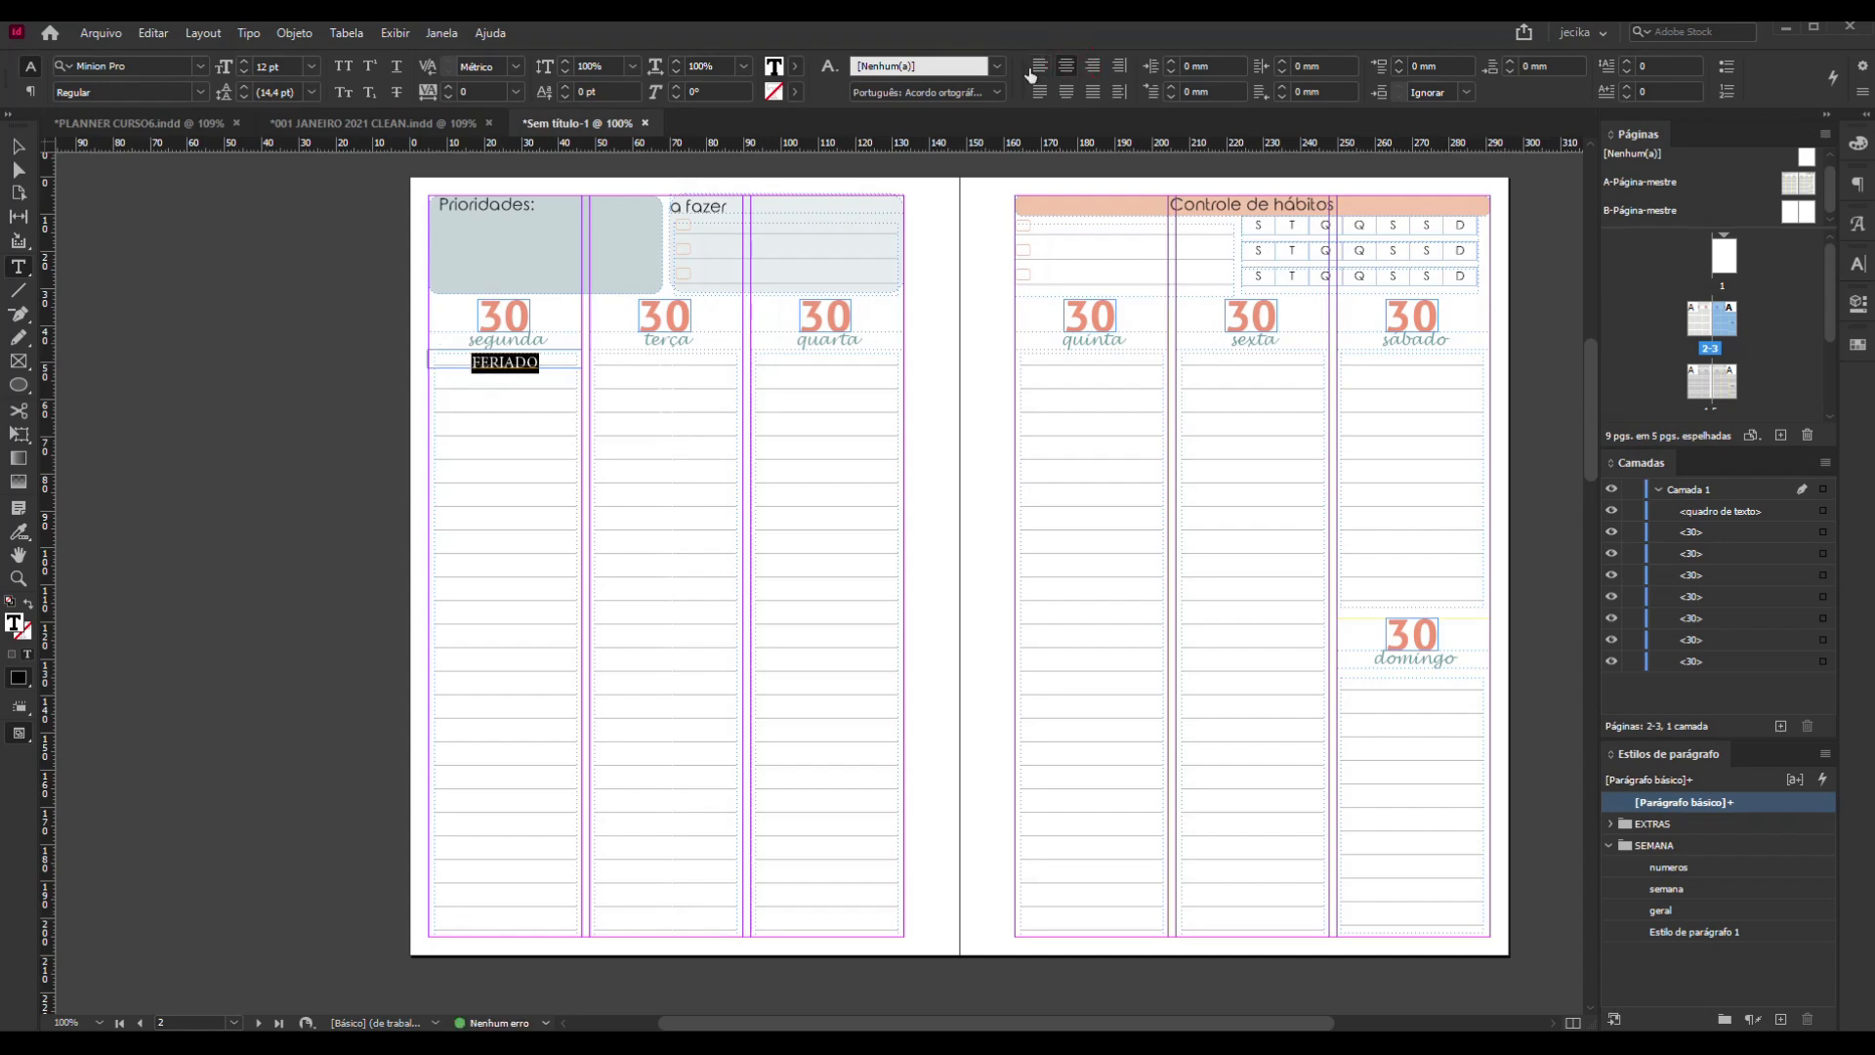
pyautogui.click(17, 148)
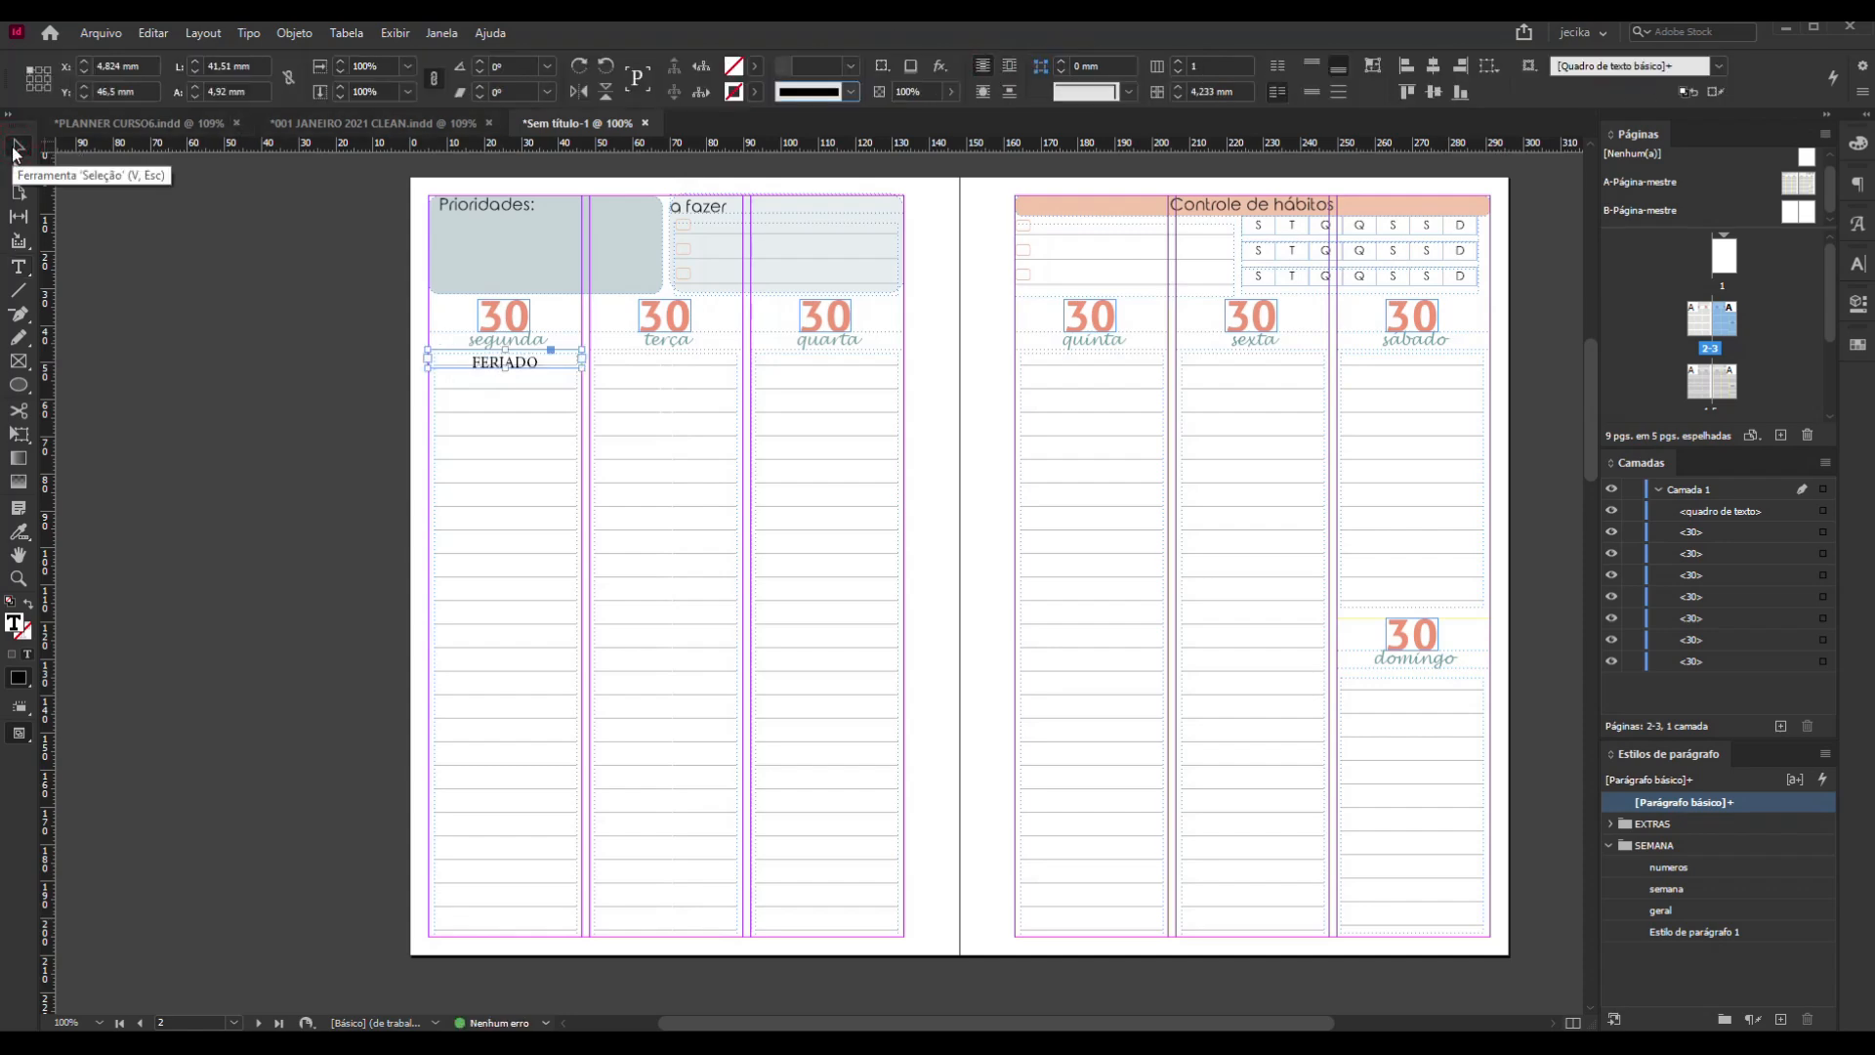
# Center the FERIADO text vertically within its frame, check the text frame options and keep the frame selected as an object
pyautogui.click(1315, 96)
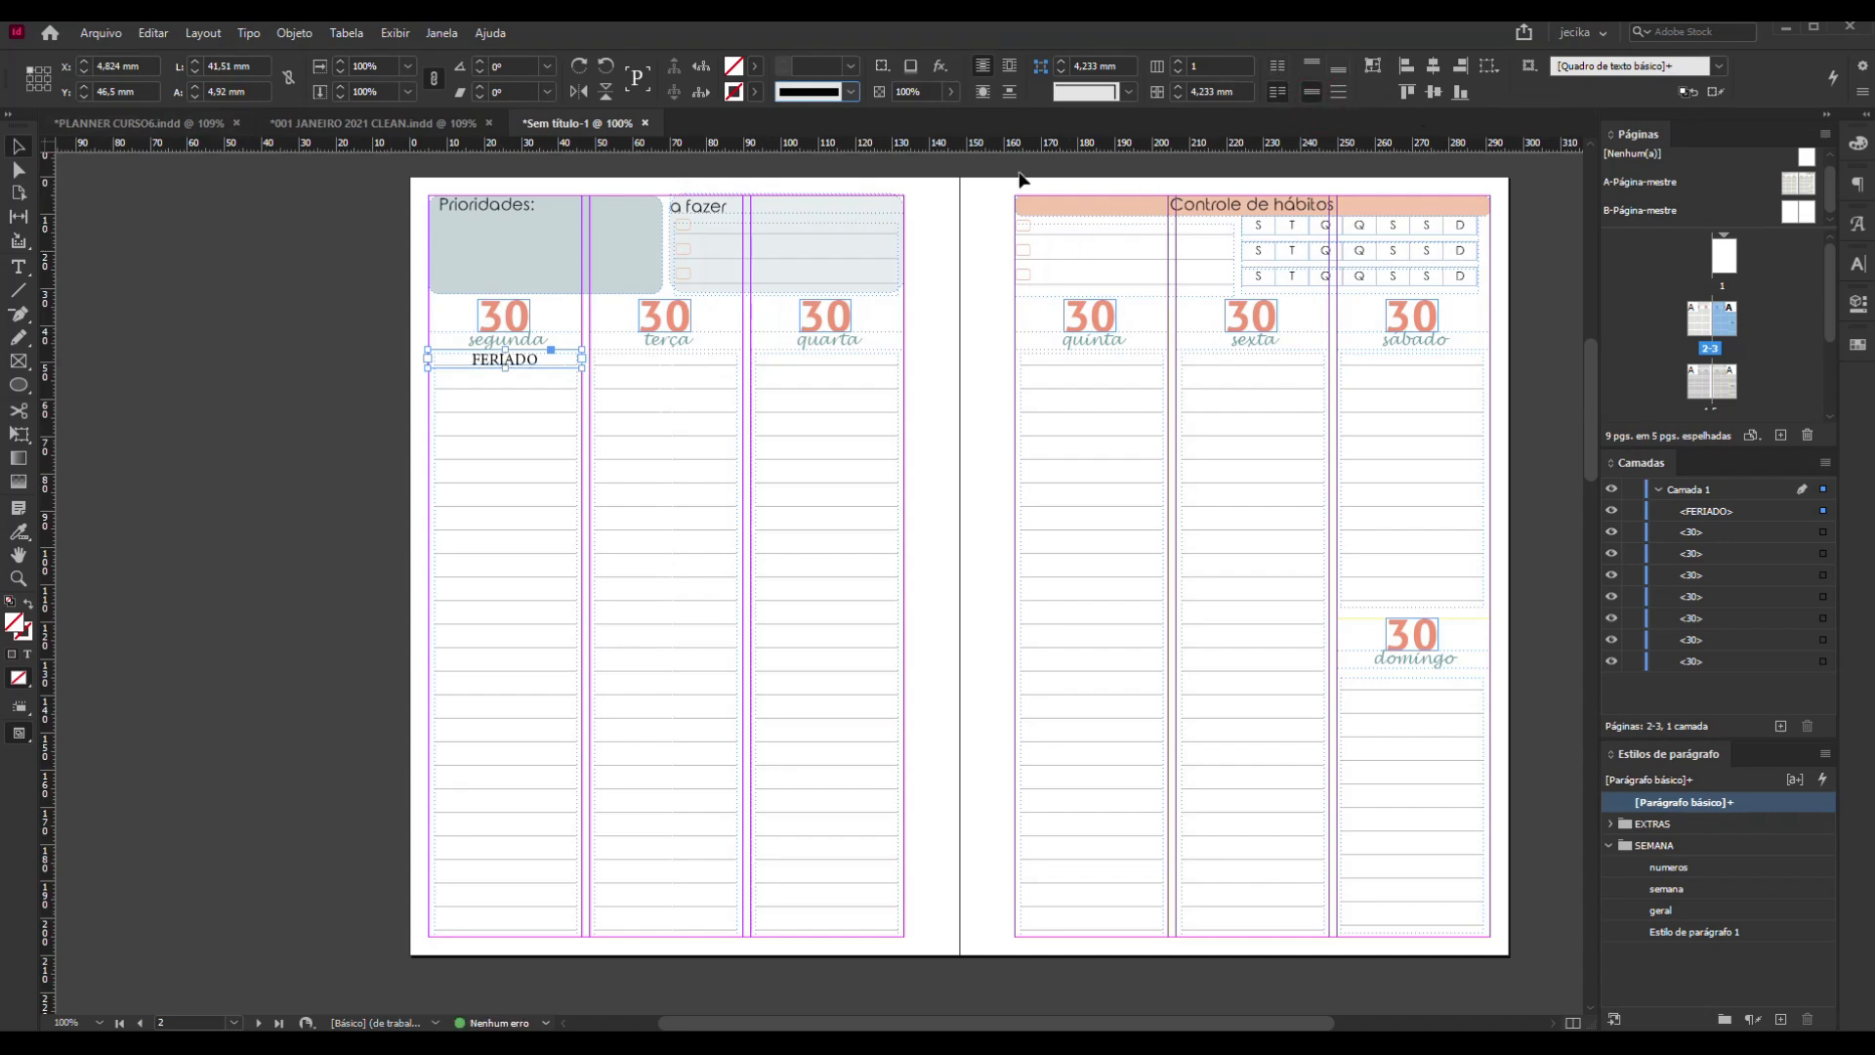
pyautogui.hotkey('ctrl', 'b')
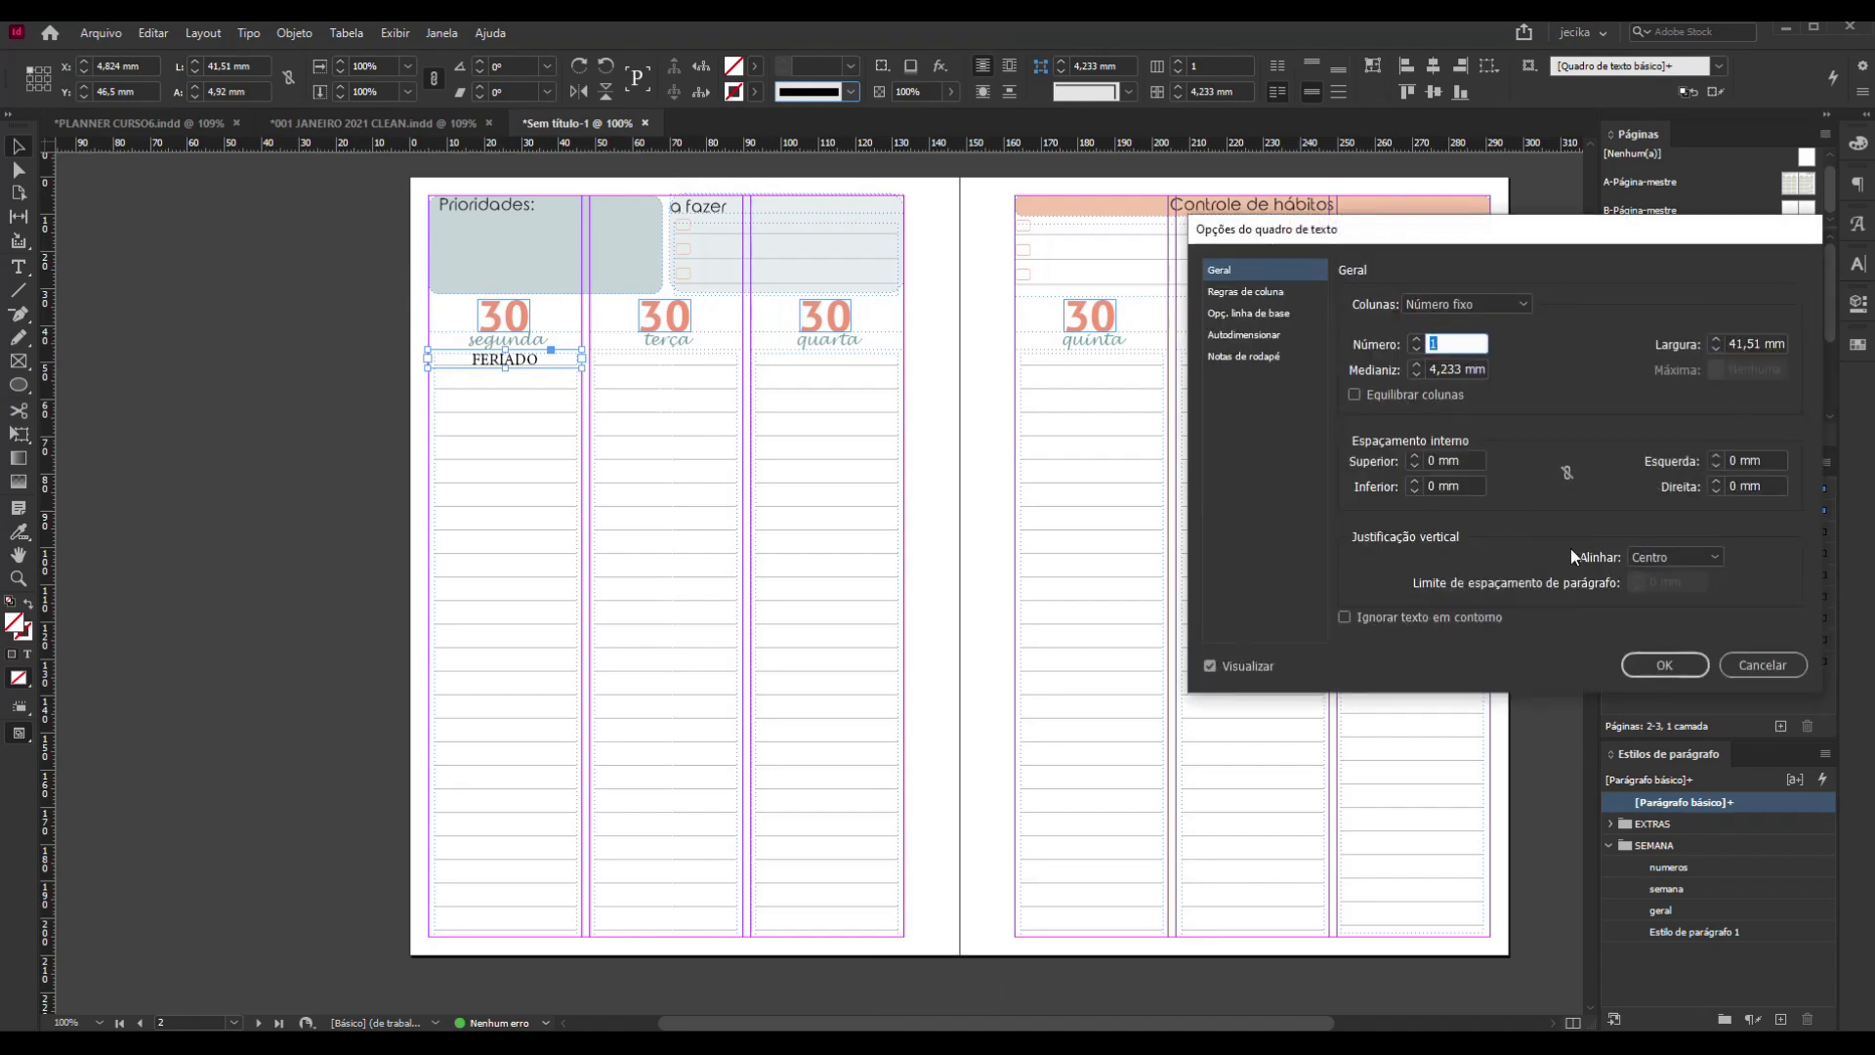
pyautogui.click(1666, 667)
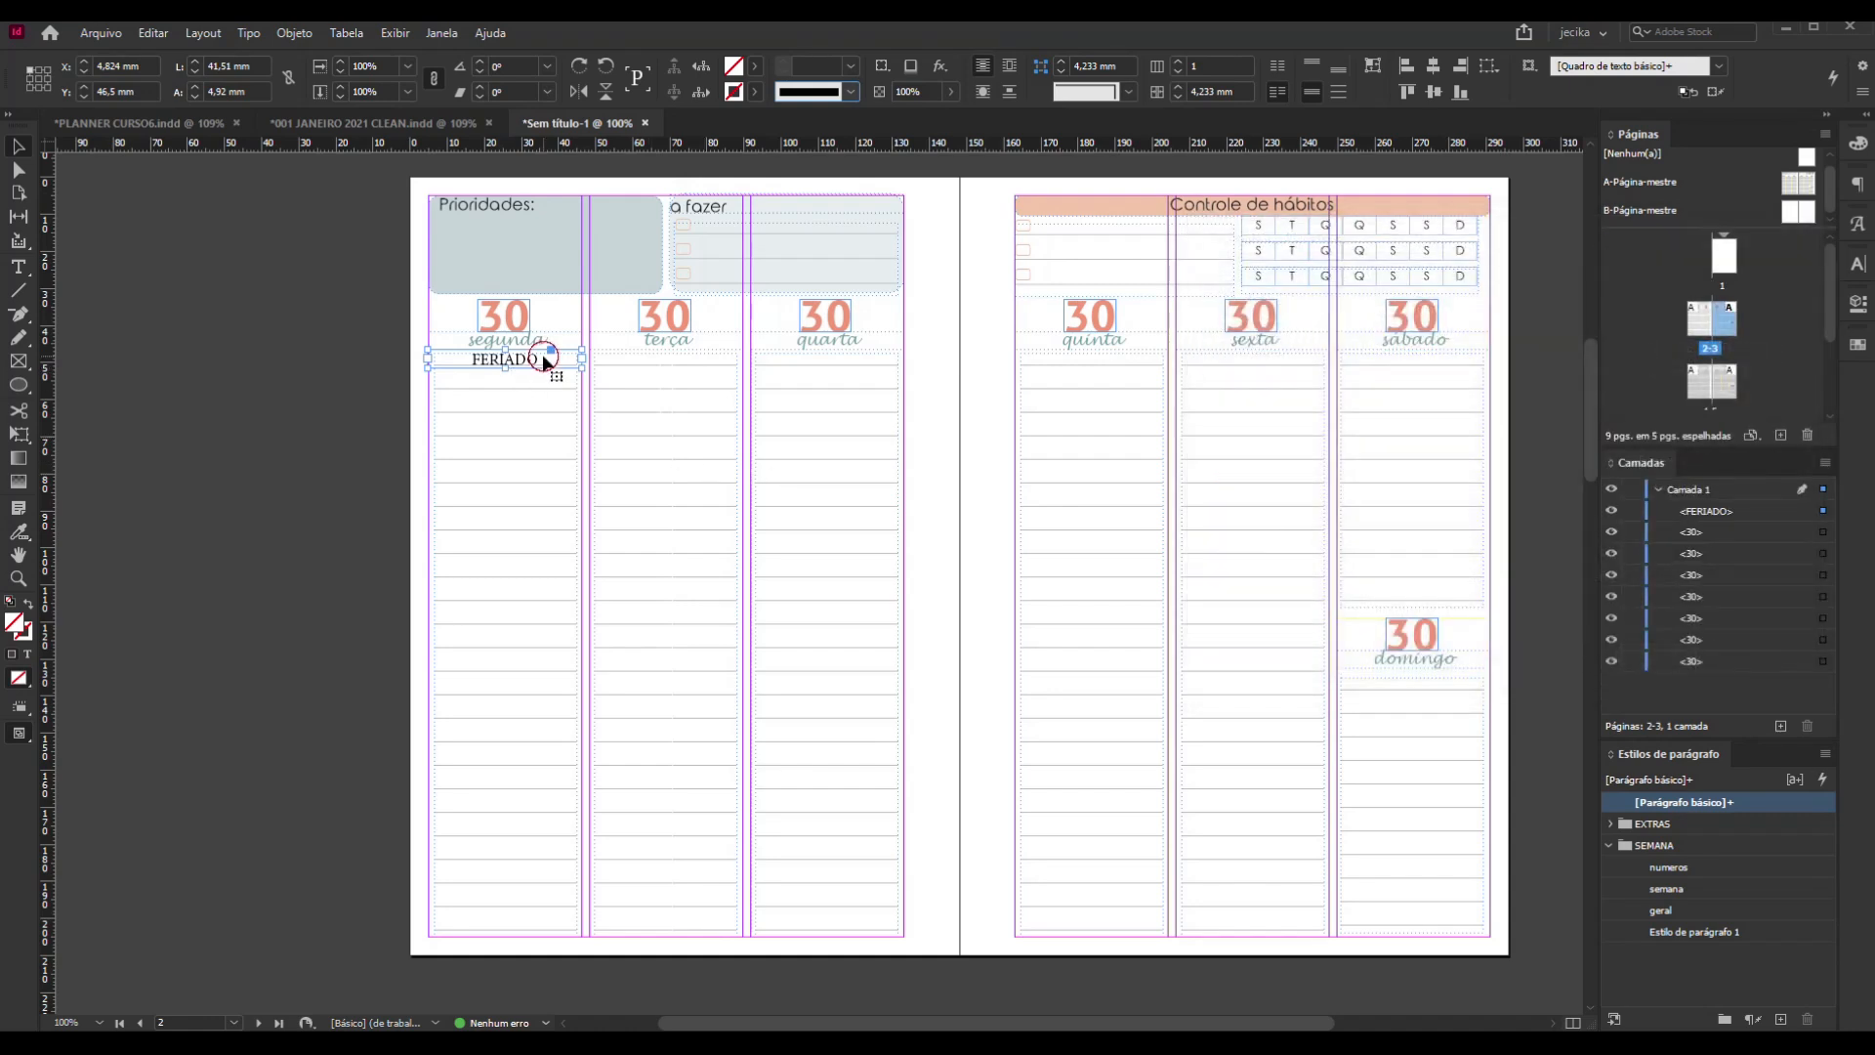
pyautogui.doubleClick(544, 358)
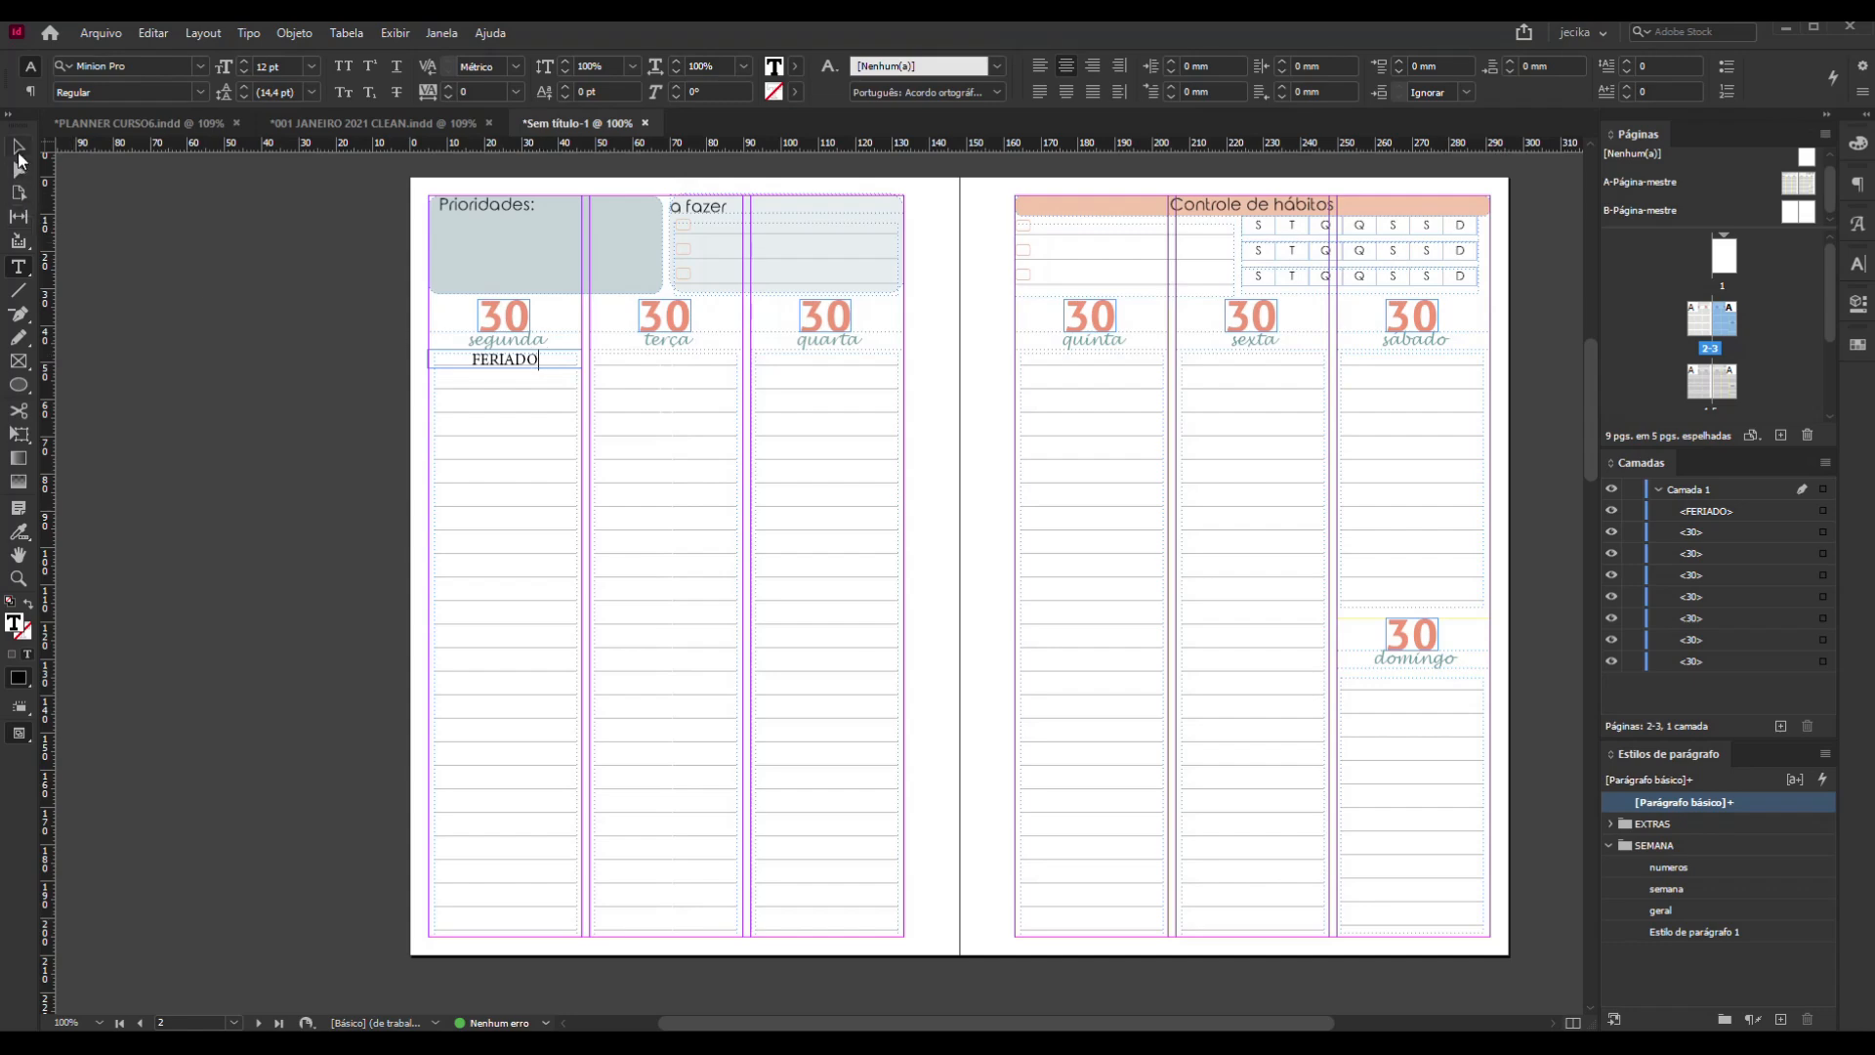
pyautogui.press('Escape')
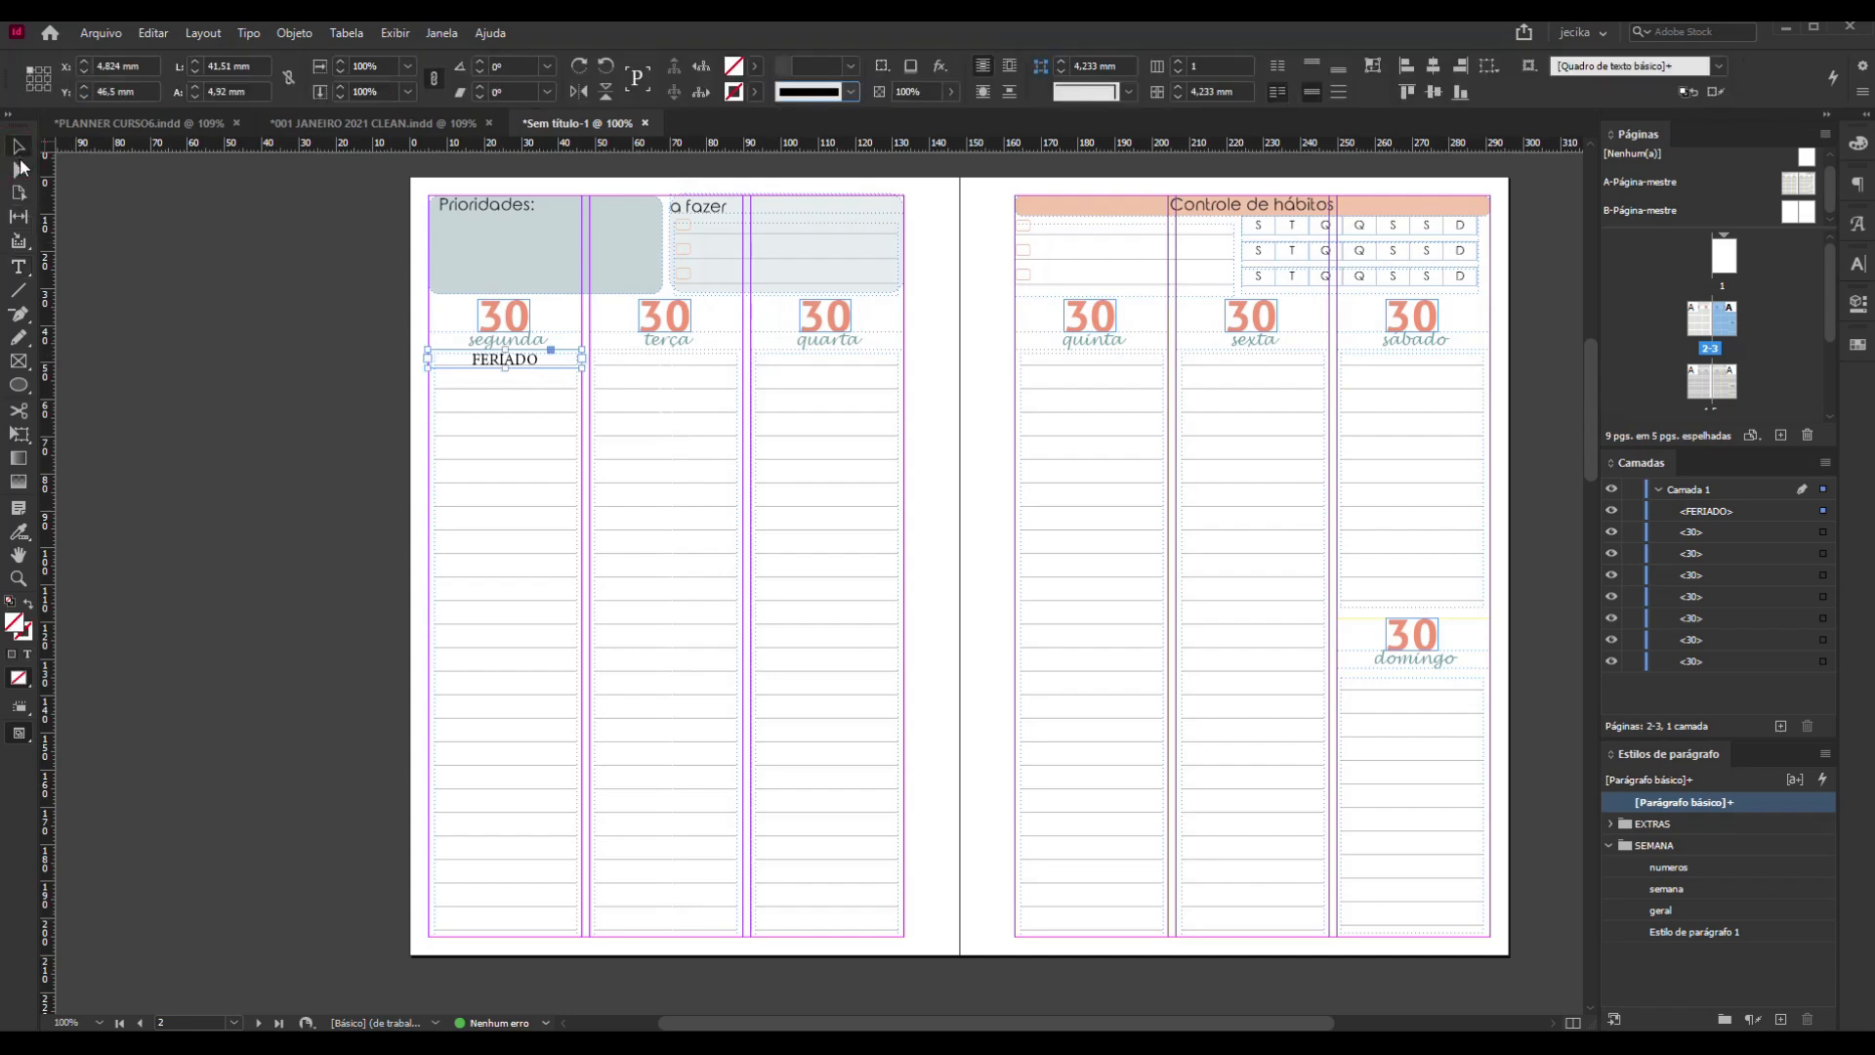
# Create a new paragraph style named FERIADO inside the SEMANA style group
pyautogui.click(1665, 842)
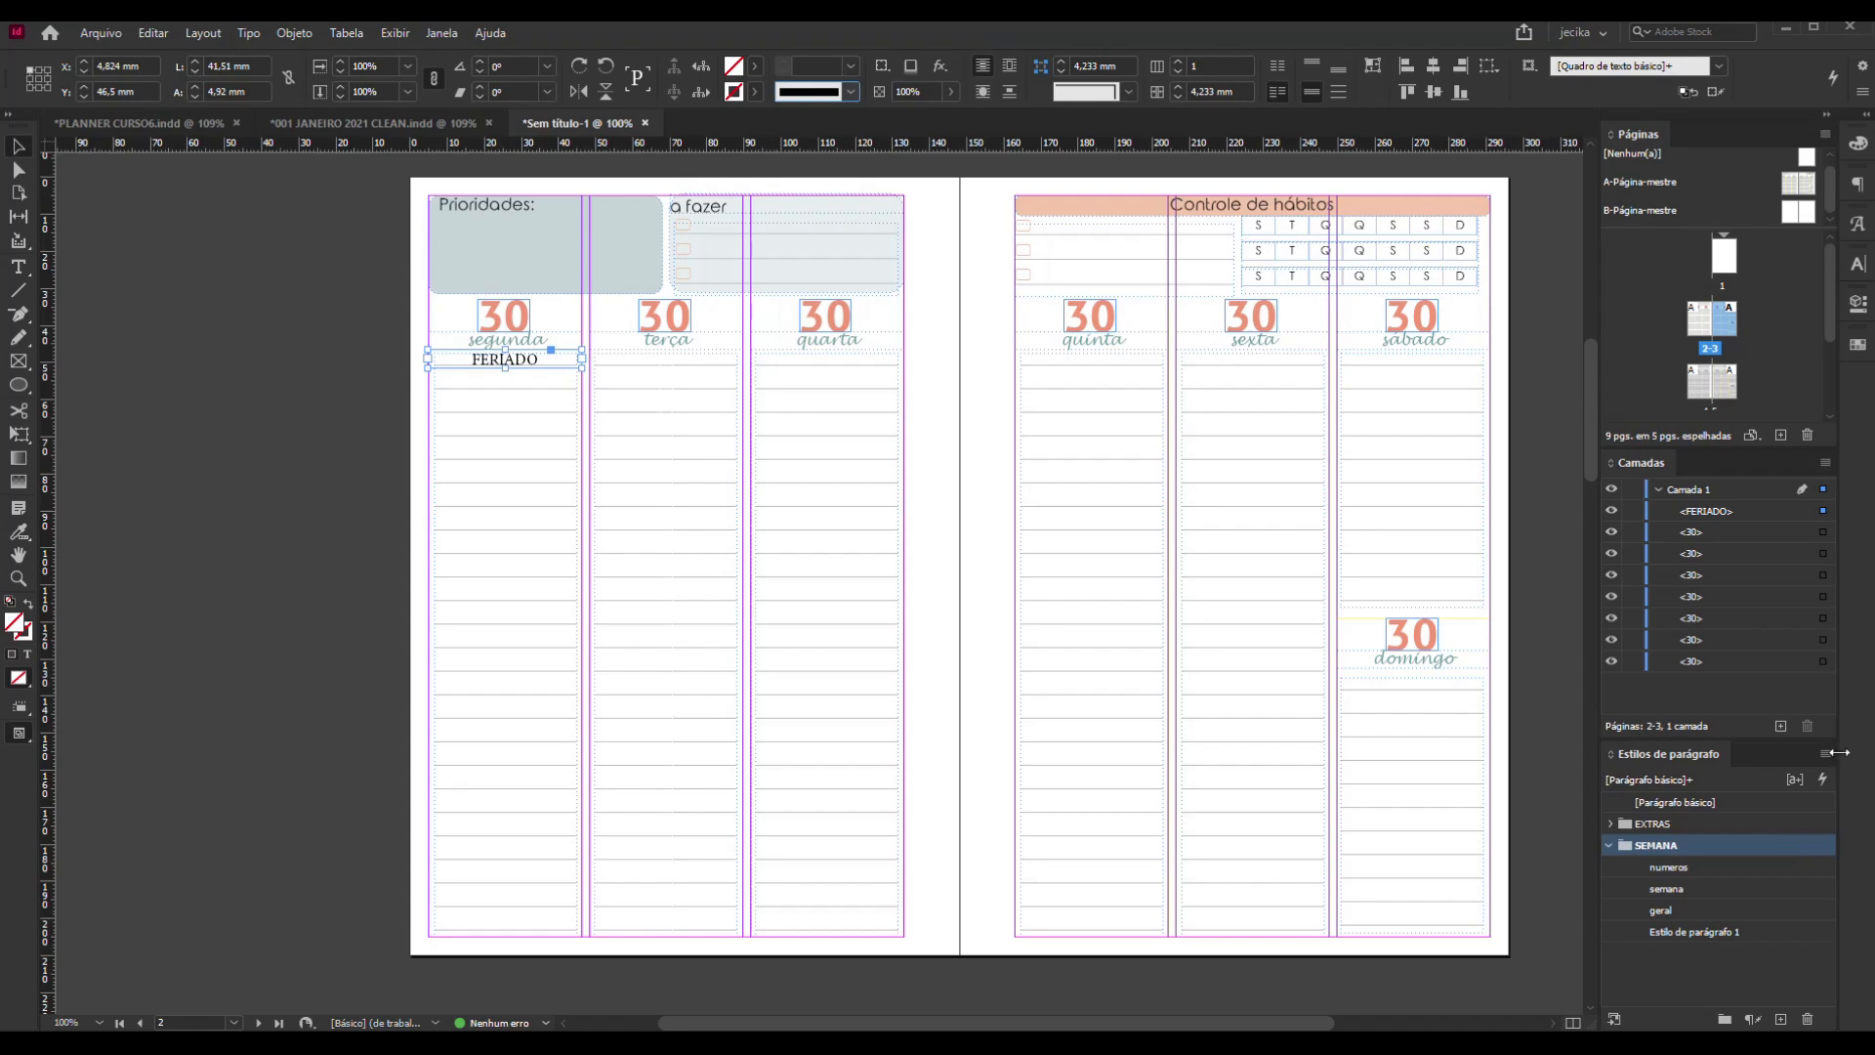
pyautogui.rightClick(1721, 844)
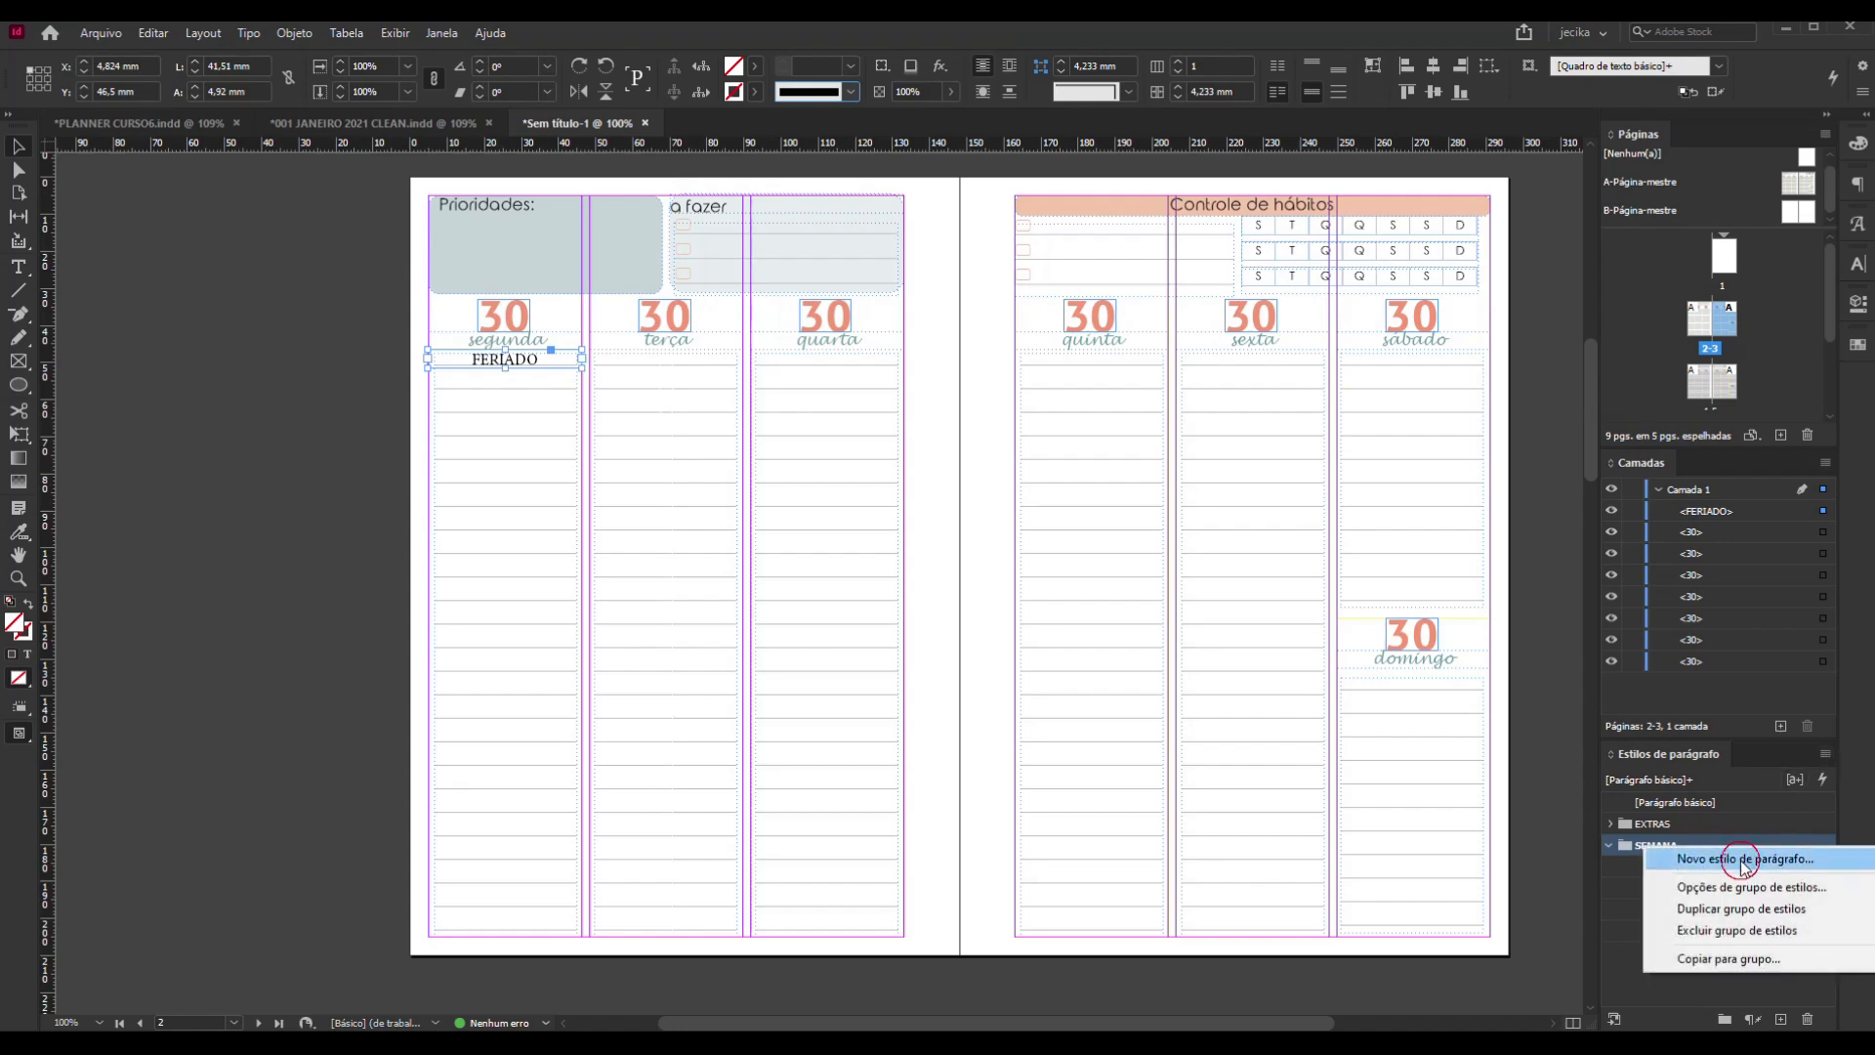
pyautogui.click(1740, 860)
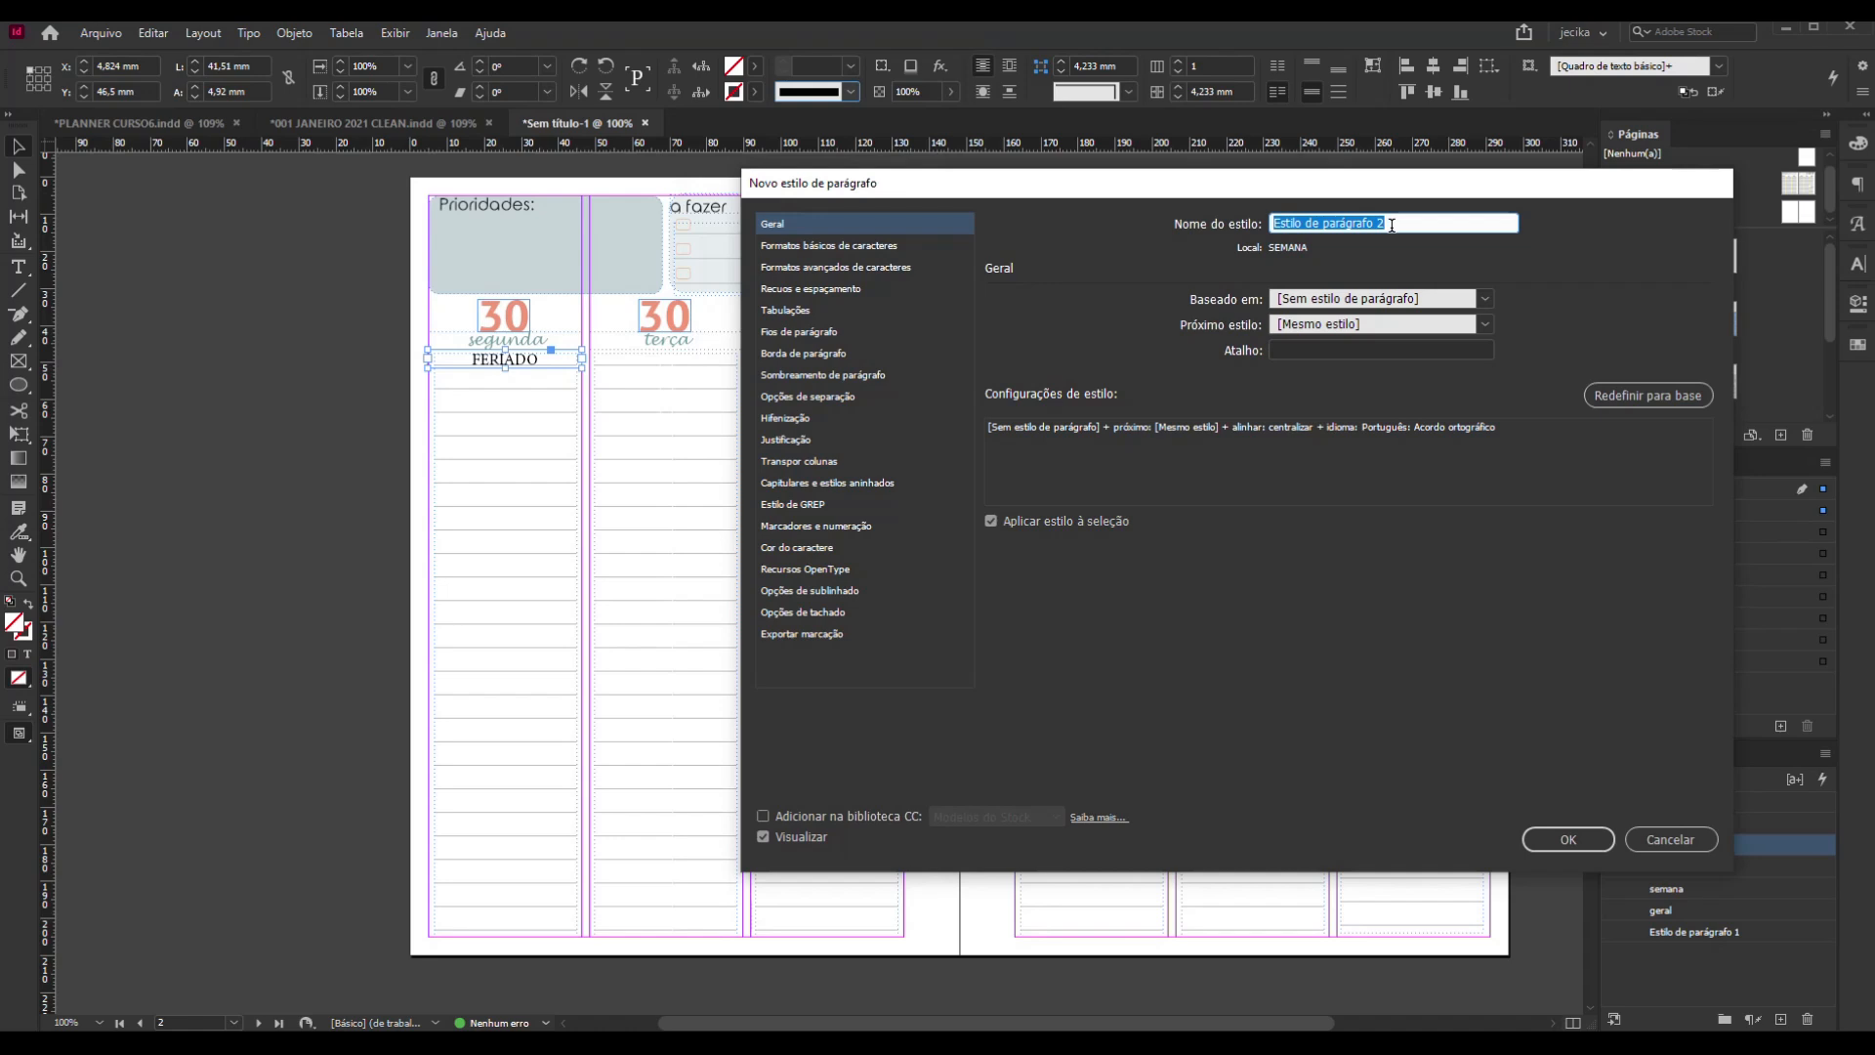
pyautogui.write('FERIADO')
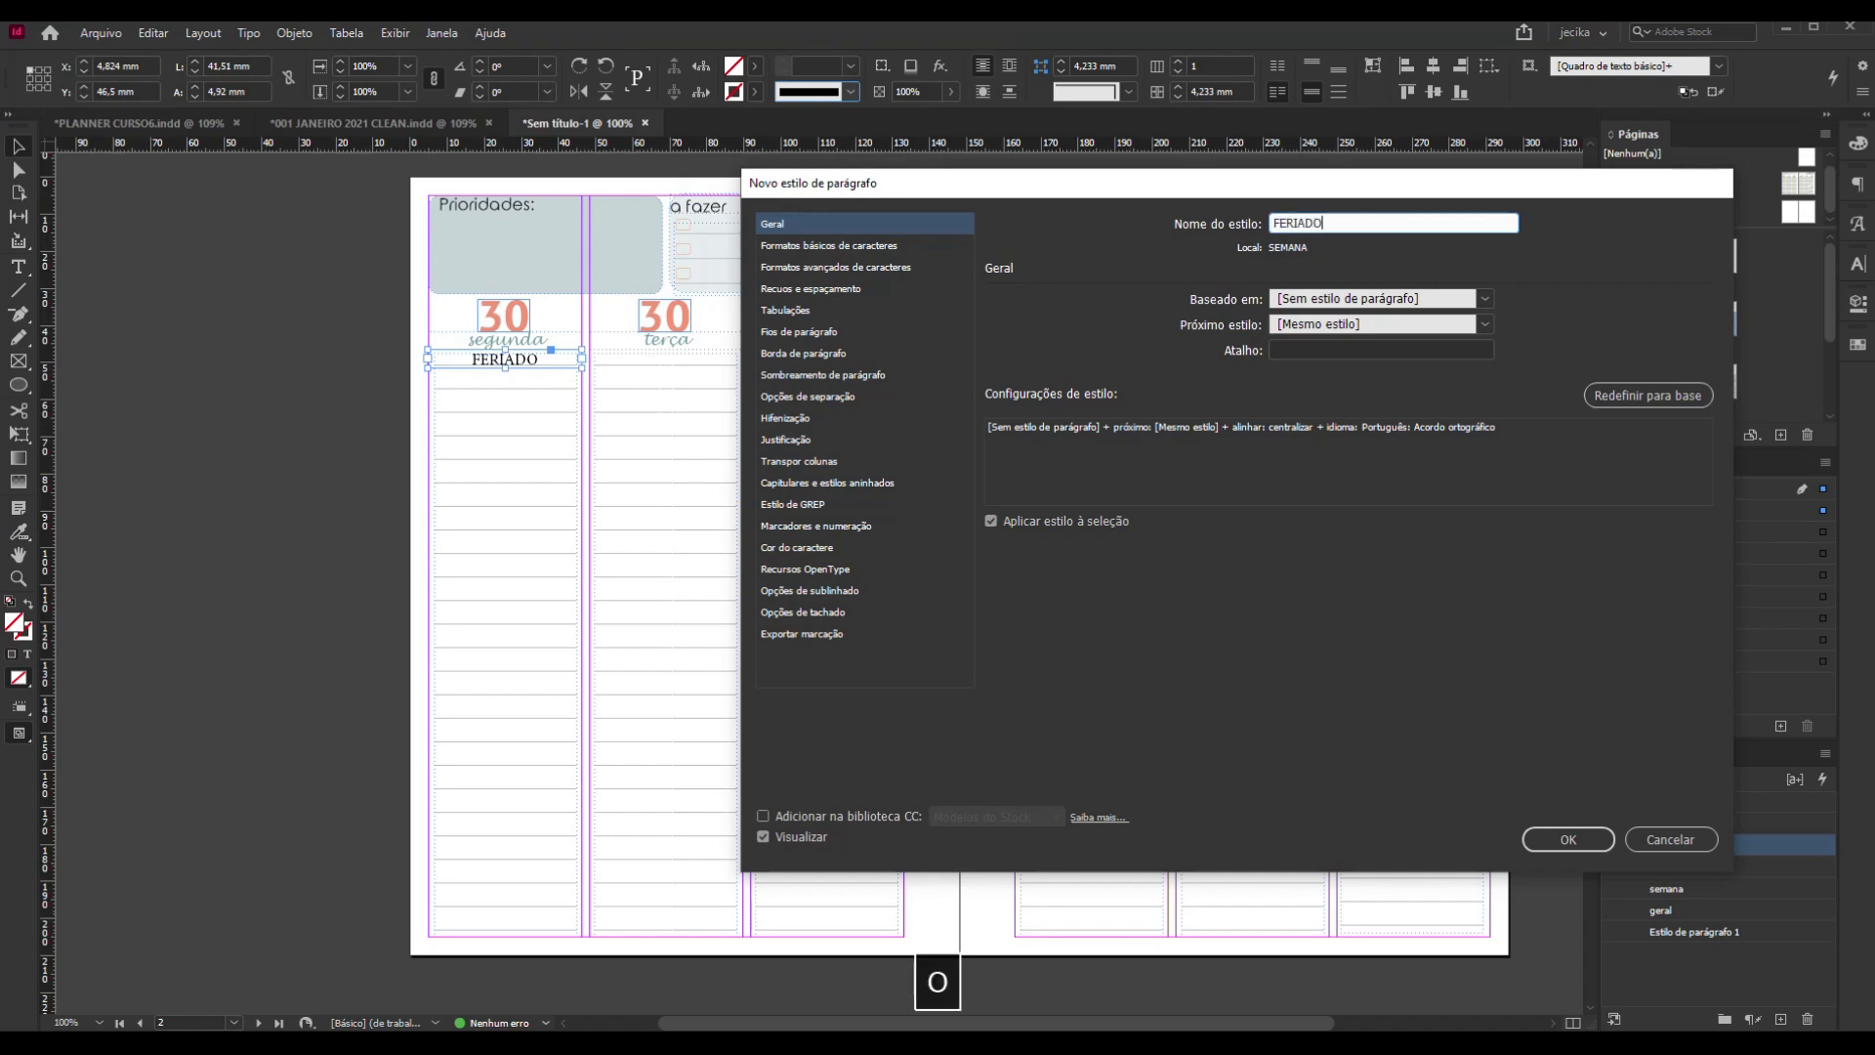
# Set the FERIADO style's font family to Minimal, reduce its font size and save the style
pyautogui.click(846, 268)
pyautogui.click(844, 242)
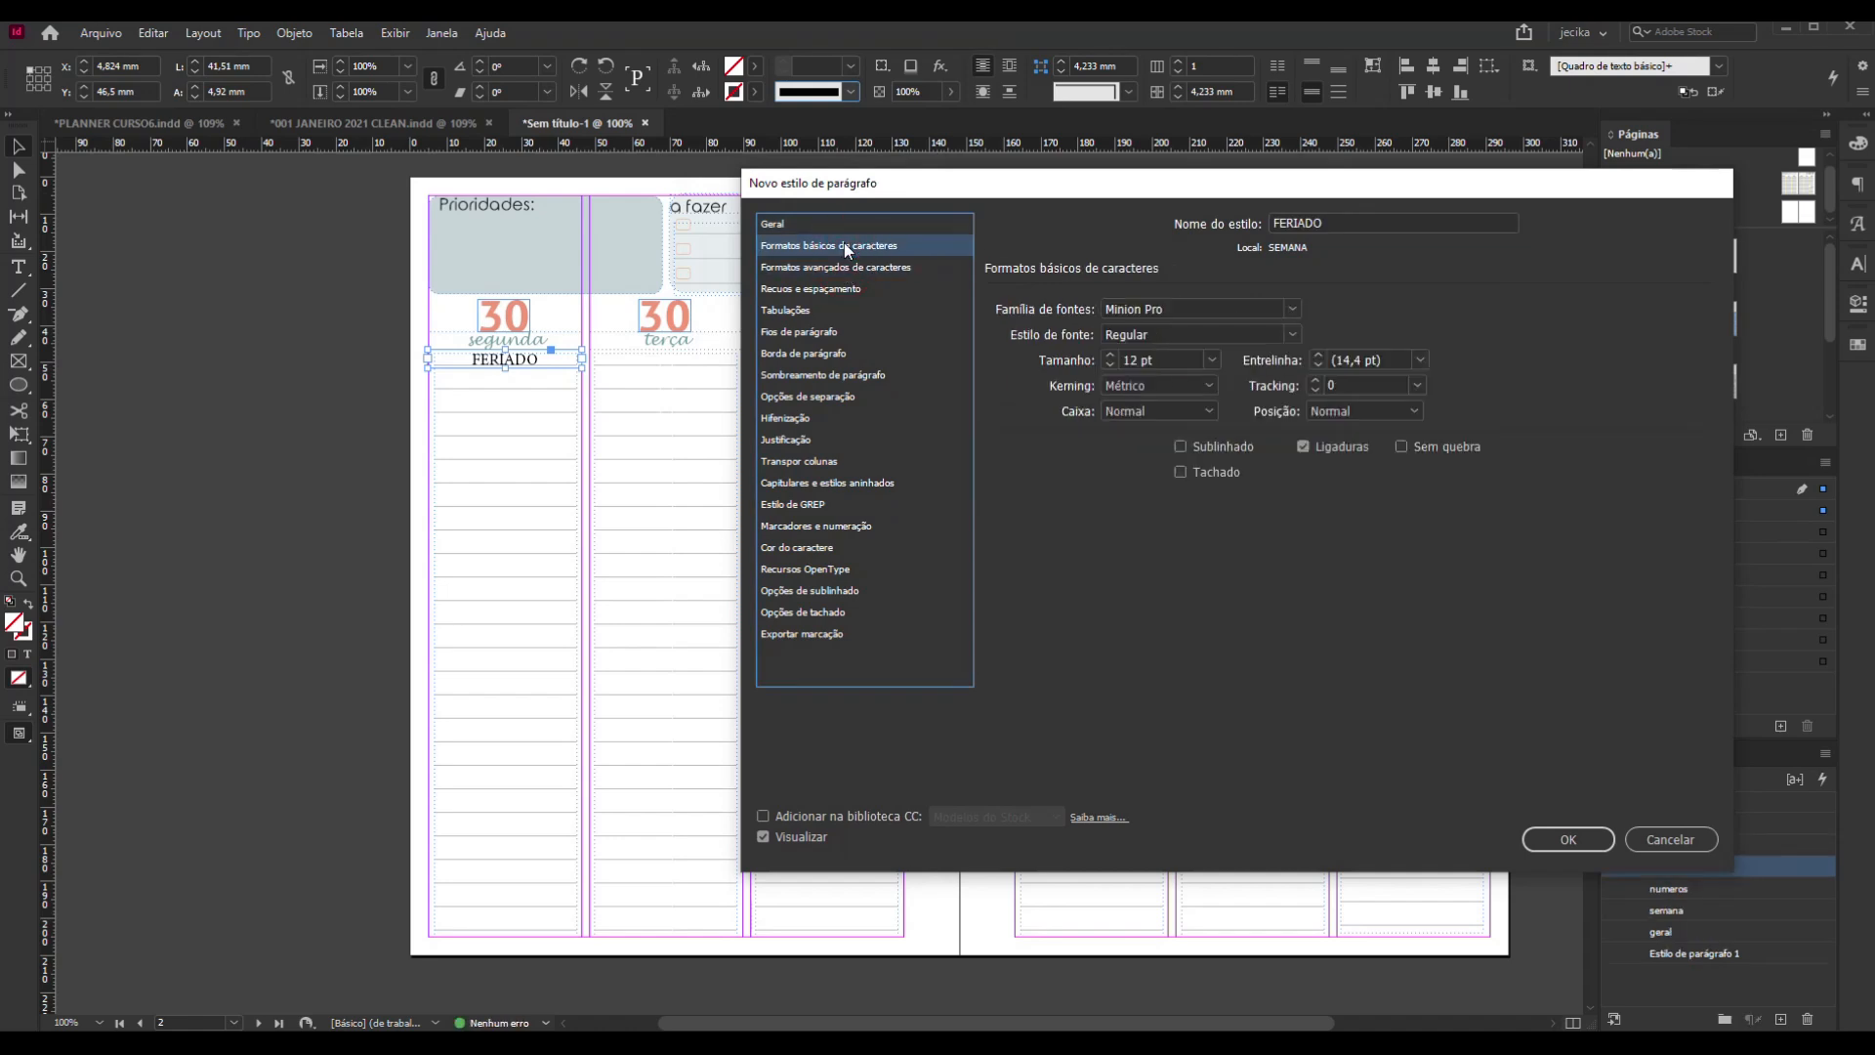
pyautogui.click(1292, 309)
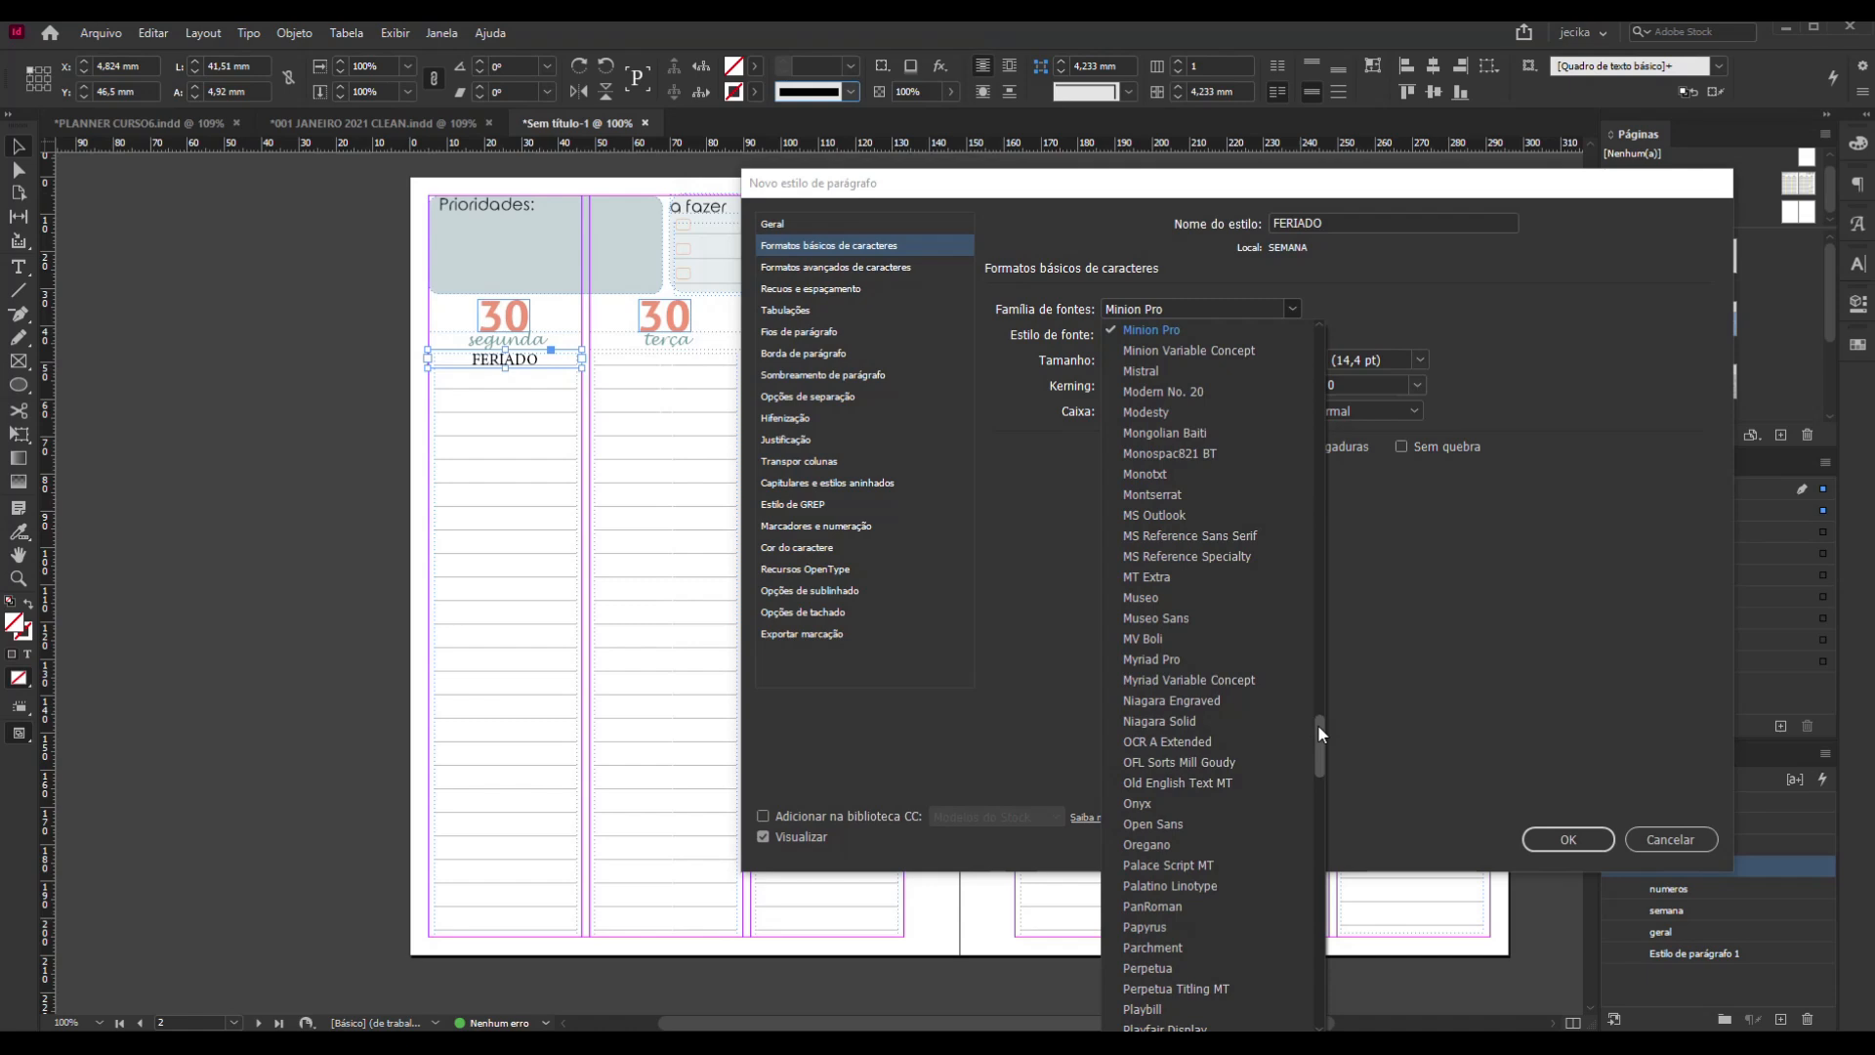
pyautogui.moveTo(1316, 736); pyautogui.dragTo(1315, 716)
pyautogui.click(1211, 532)
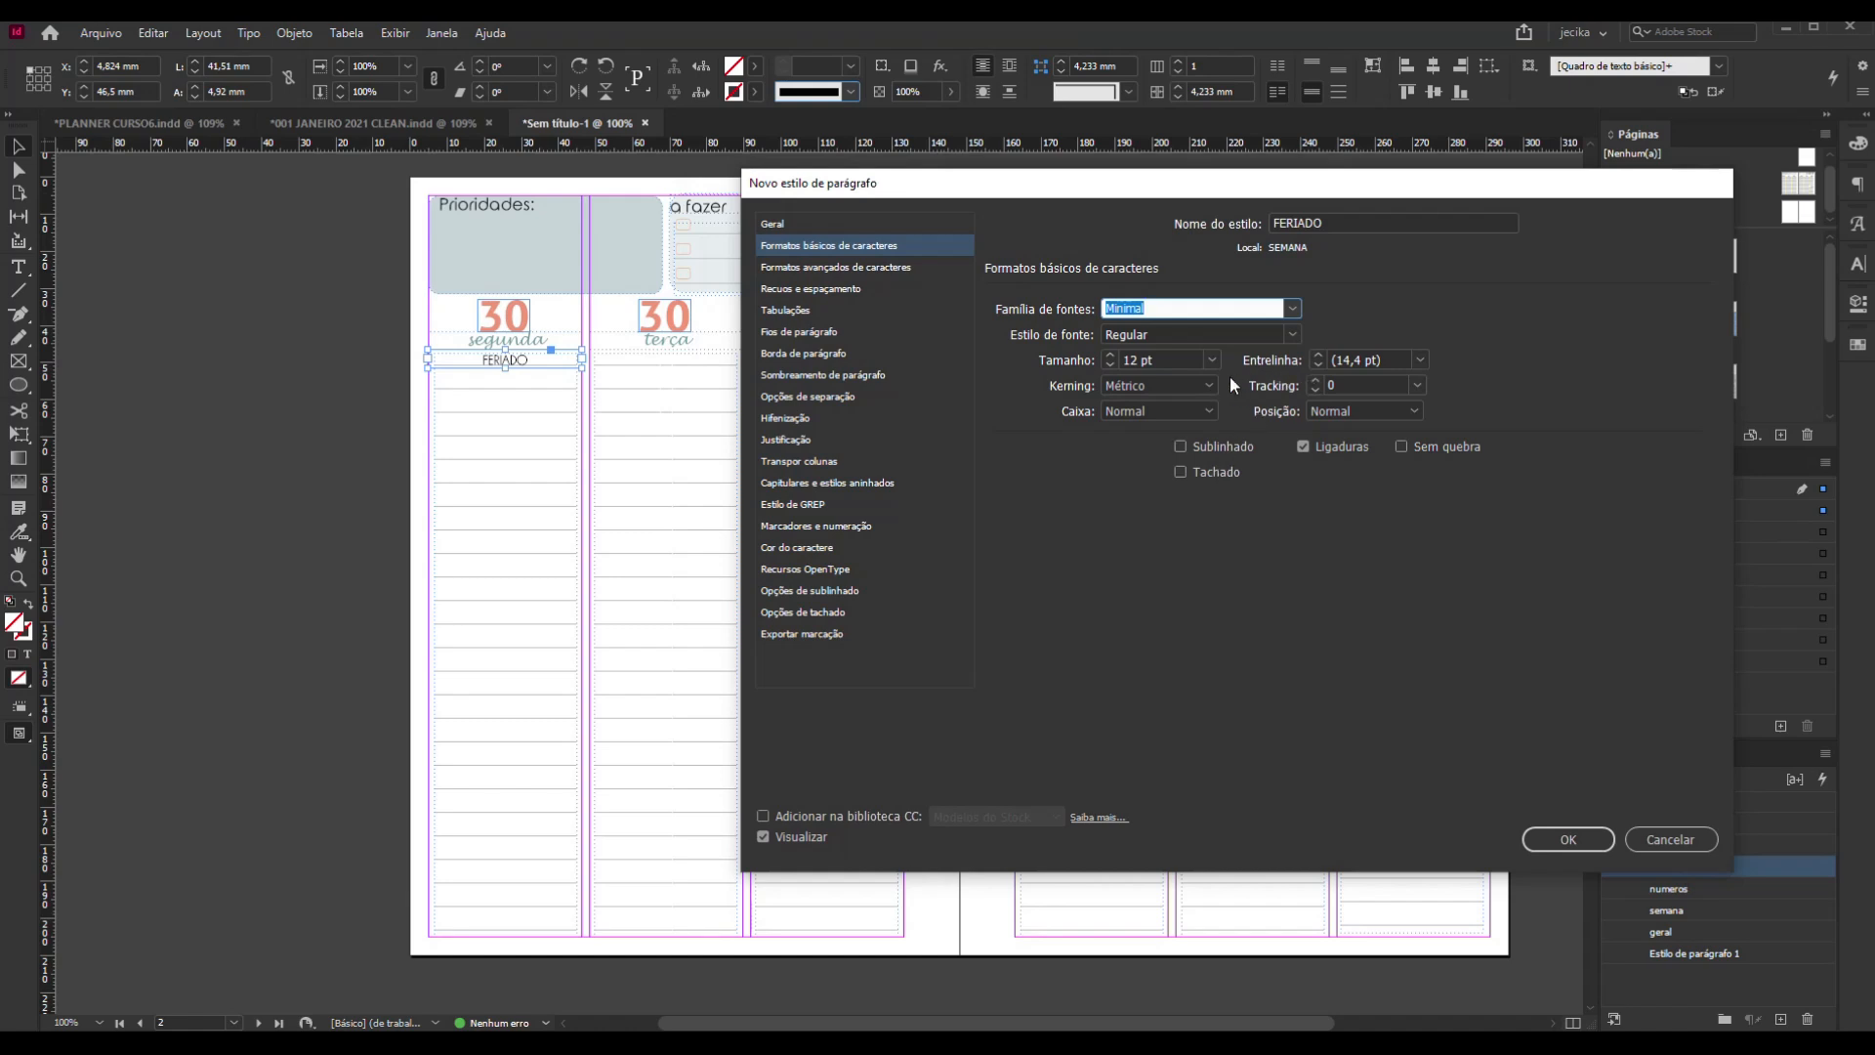
pyautogui.click(1113, 368)
pyautogui.click(1560, 842)
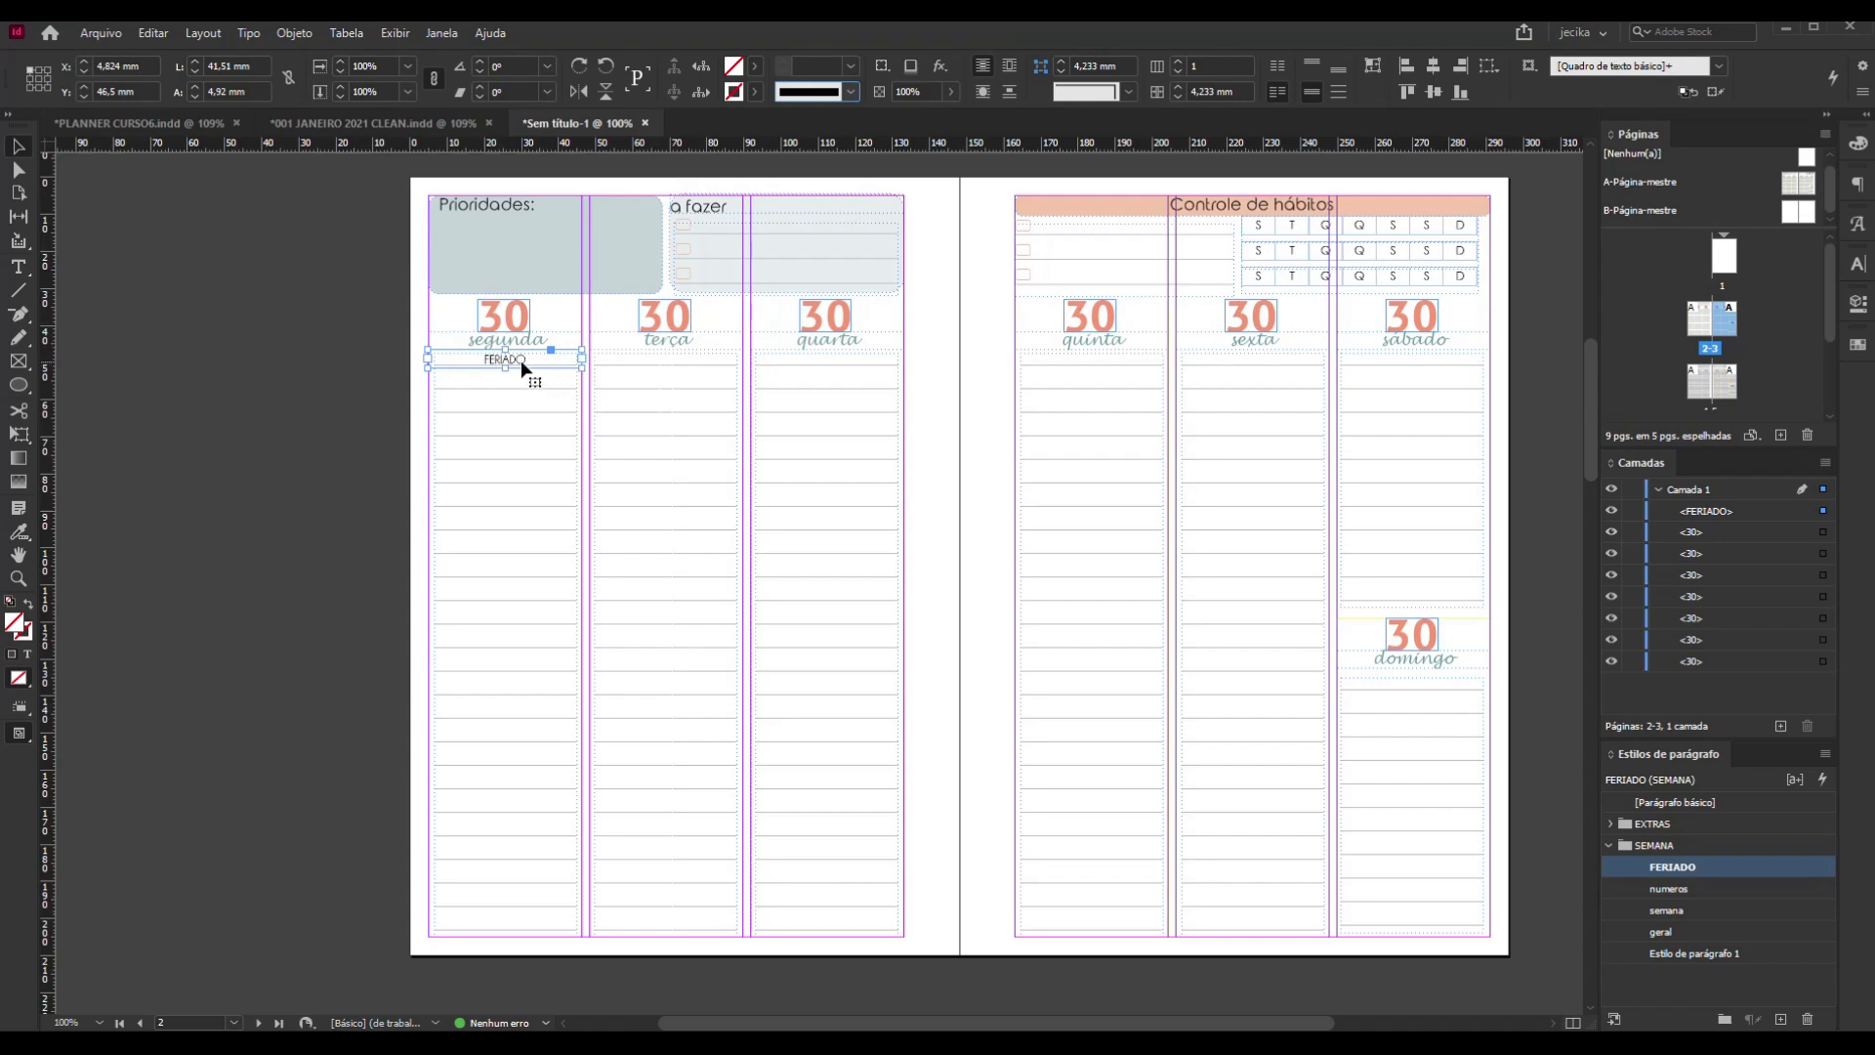
# Duplicate the FERIADO label under terça, quarta, quinta, sexta, sábado and domingo, and preview the spread without guides
pyautogui.moveTo(525, 366); pyautogui.dragTo(684, 379)
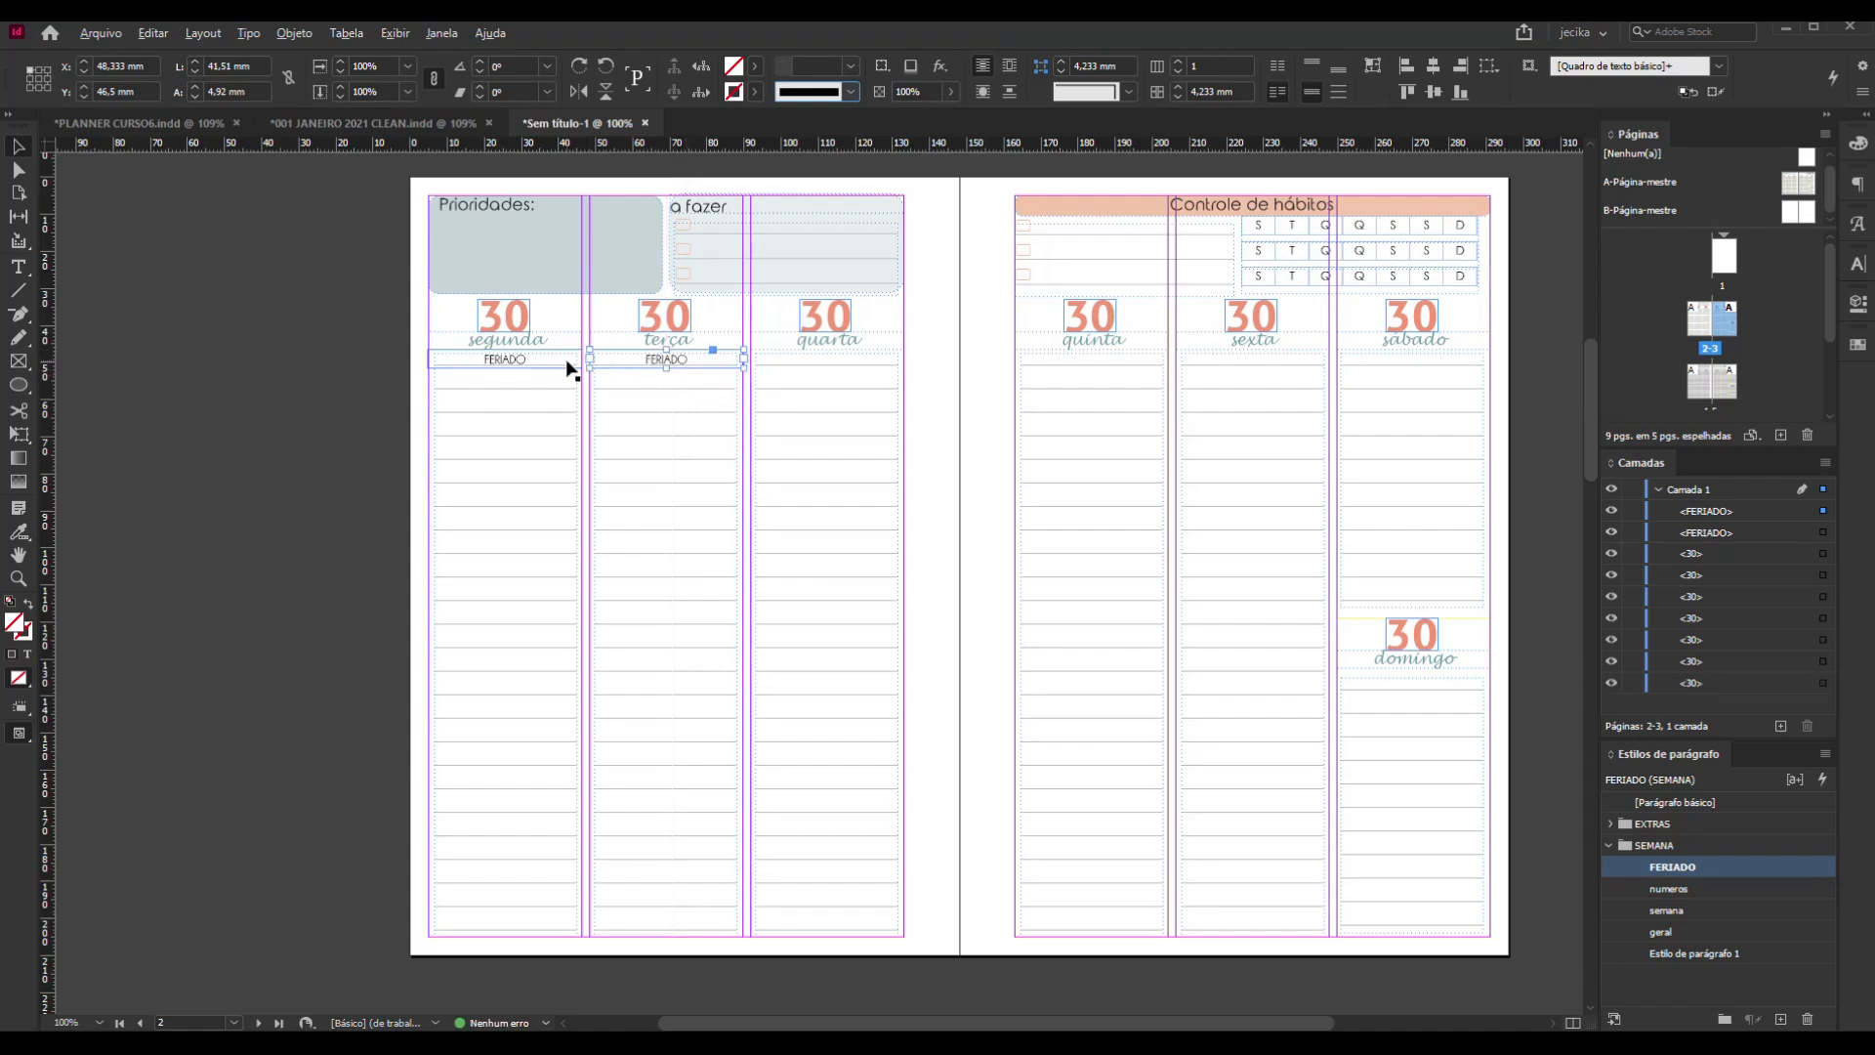
pyautogui.keyDown('alt'); pyautogui.click(567, 363); pyautogui.keyUp('alt')
pyautogui.keyDown('shift'); pyautogui.click(645, 366); pyautogui.keyUp('shift')
pyautogui.moveTo(647, 365); pyautogui.dragTo(1095, 365)
pyautogui.hotkey('ctrl', 'z')
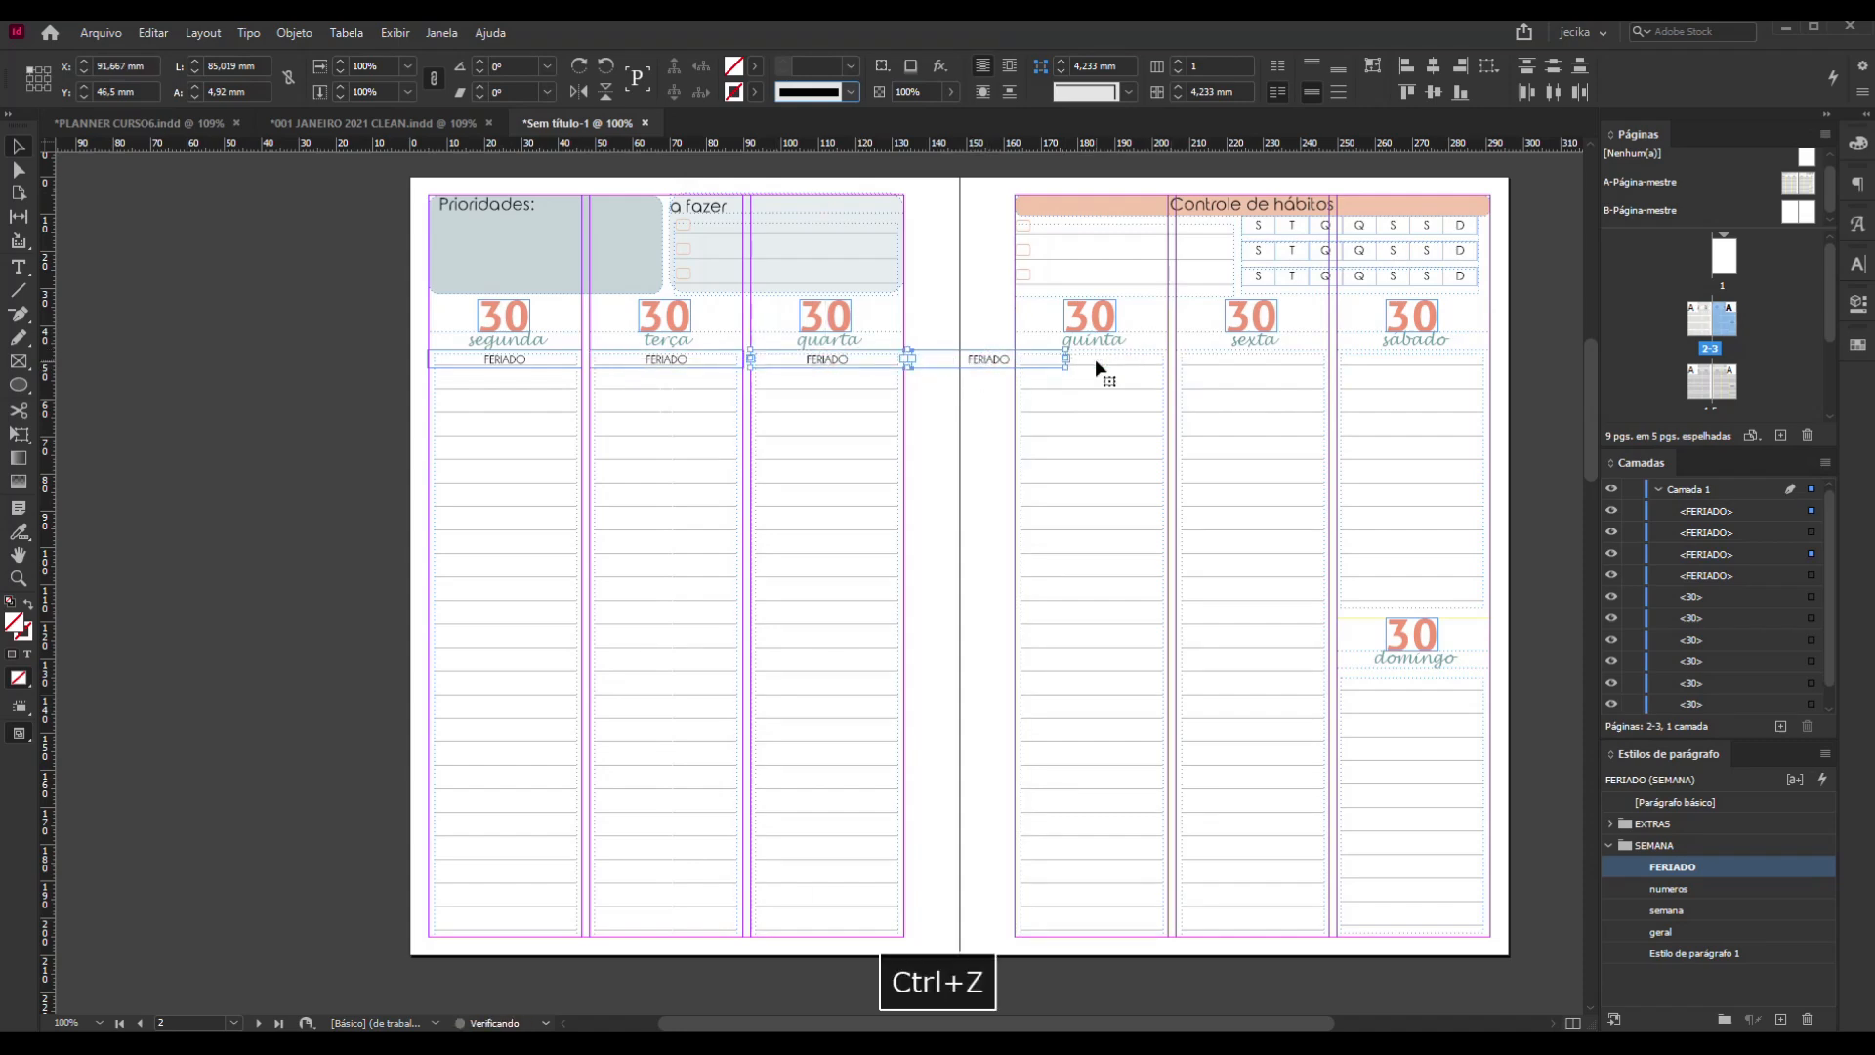
pyautogui.moveTo(972, 383); pyautogui.dragTo(1073, 373)
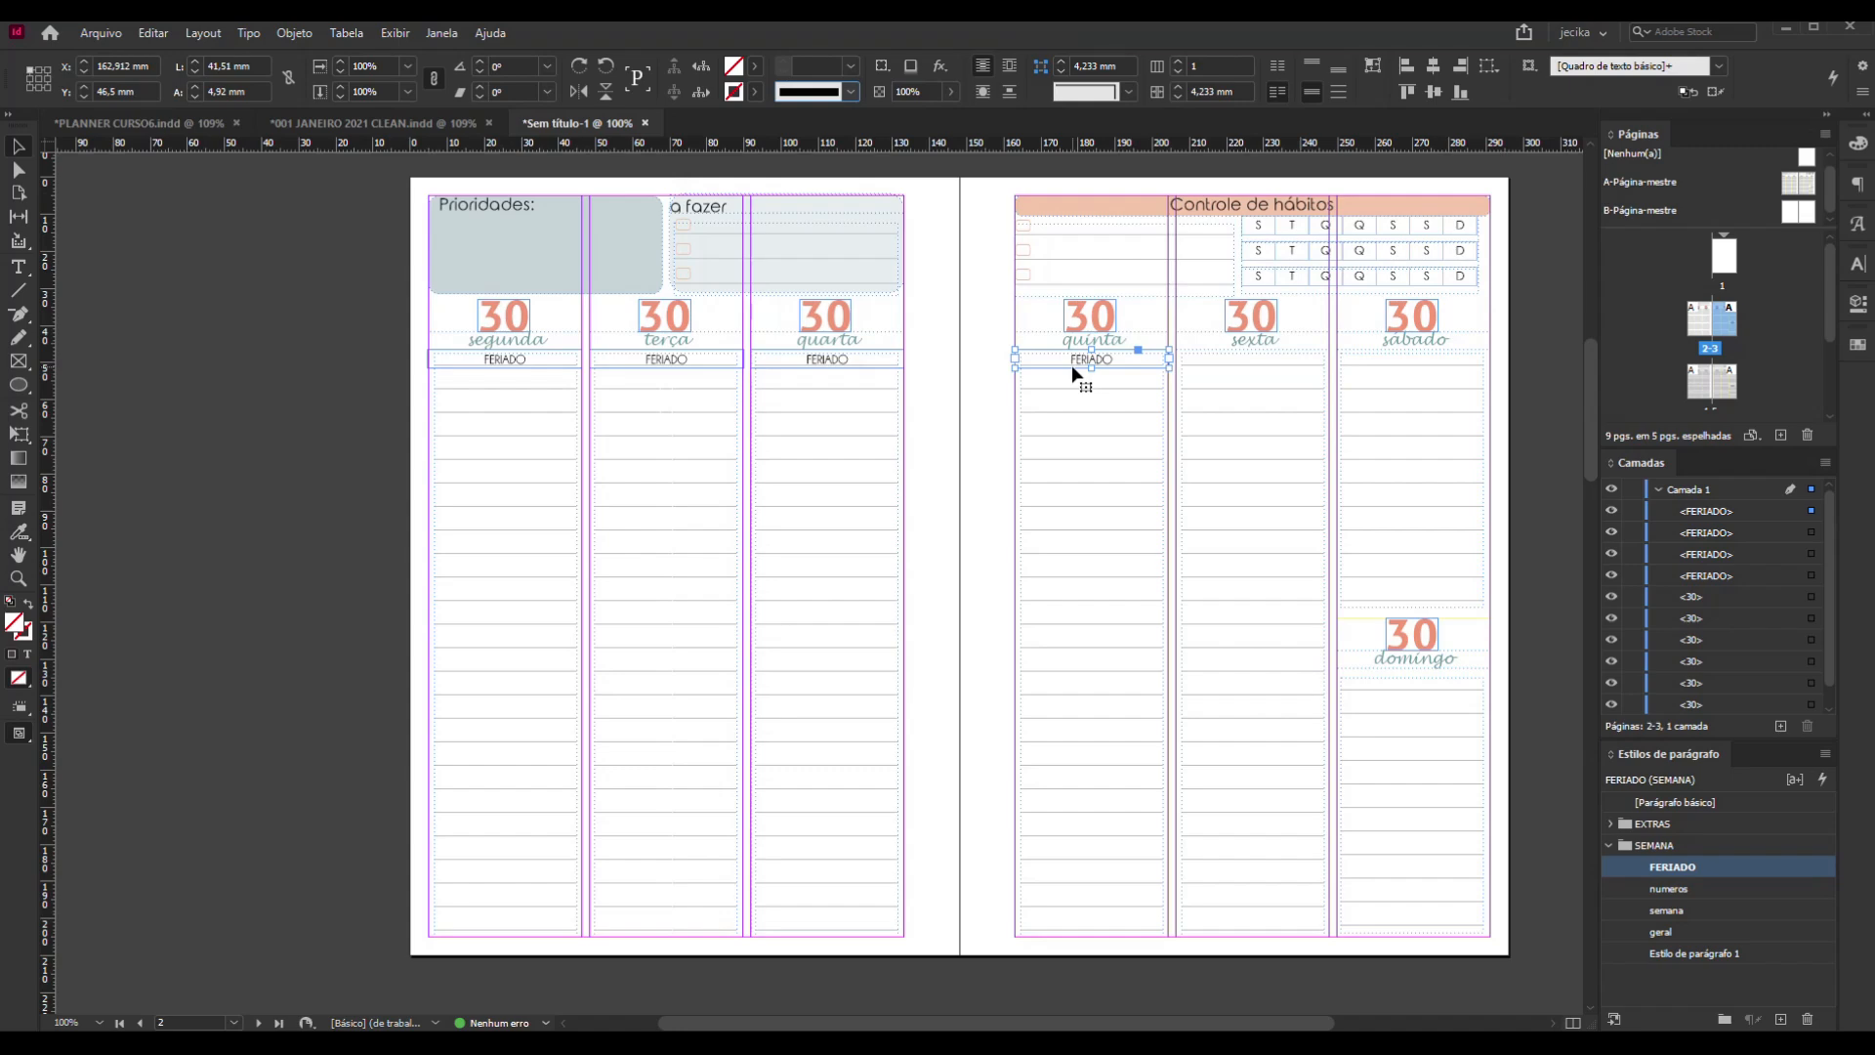
pyautogui.moveTo(1089, 363); pyautogui.dragTo(1415, 680)
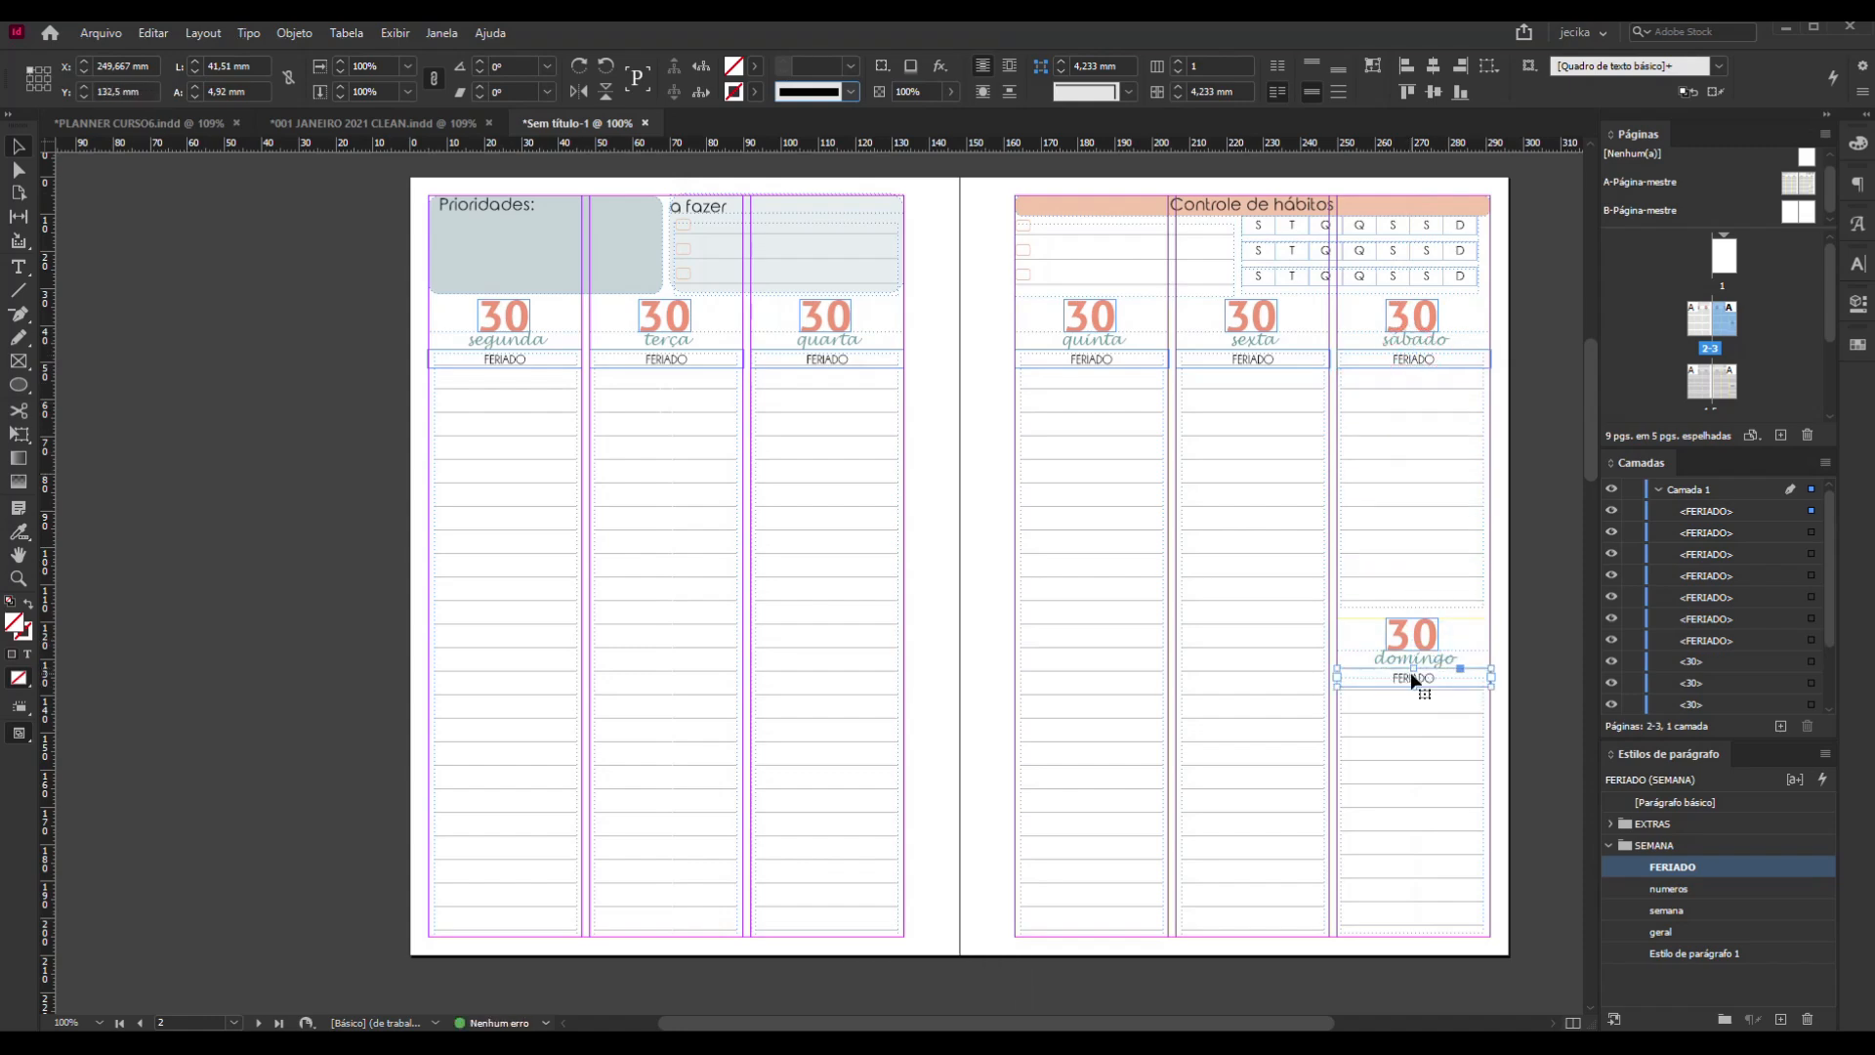
pyautogui.click(338, 384)
pyautogui.press('w')
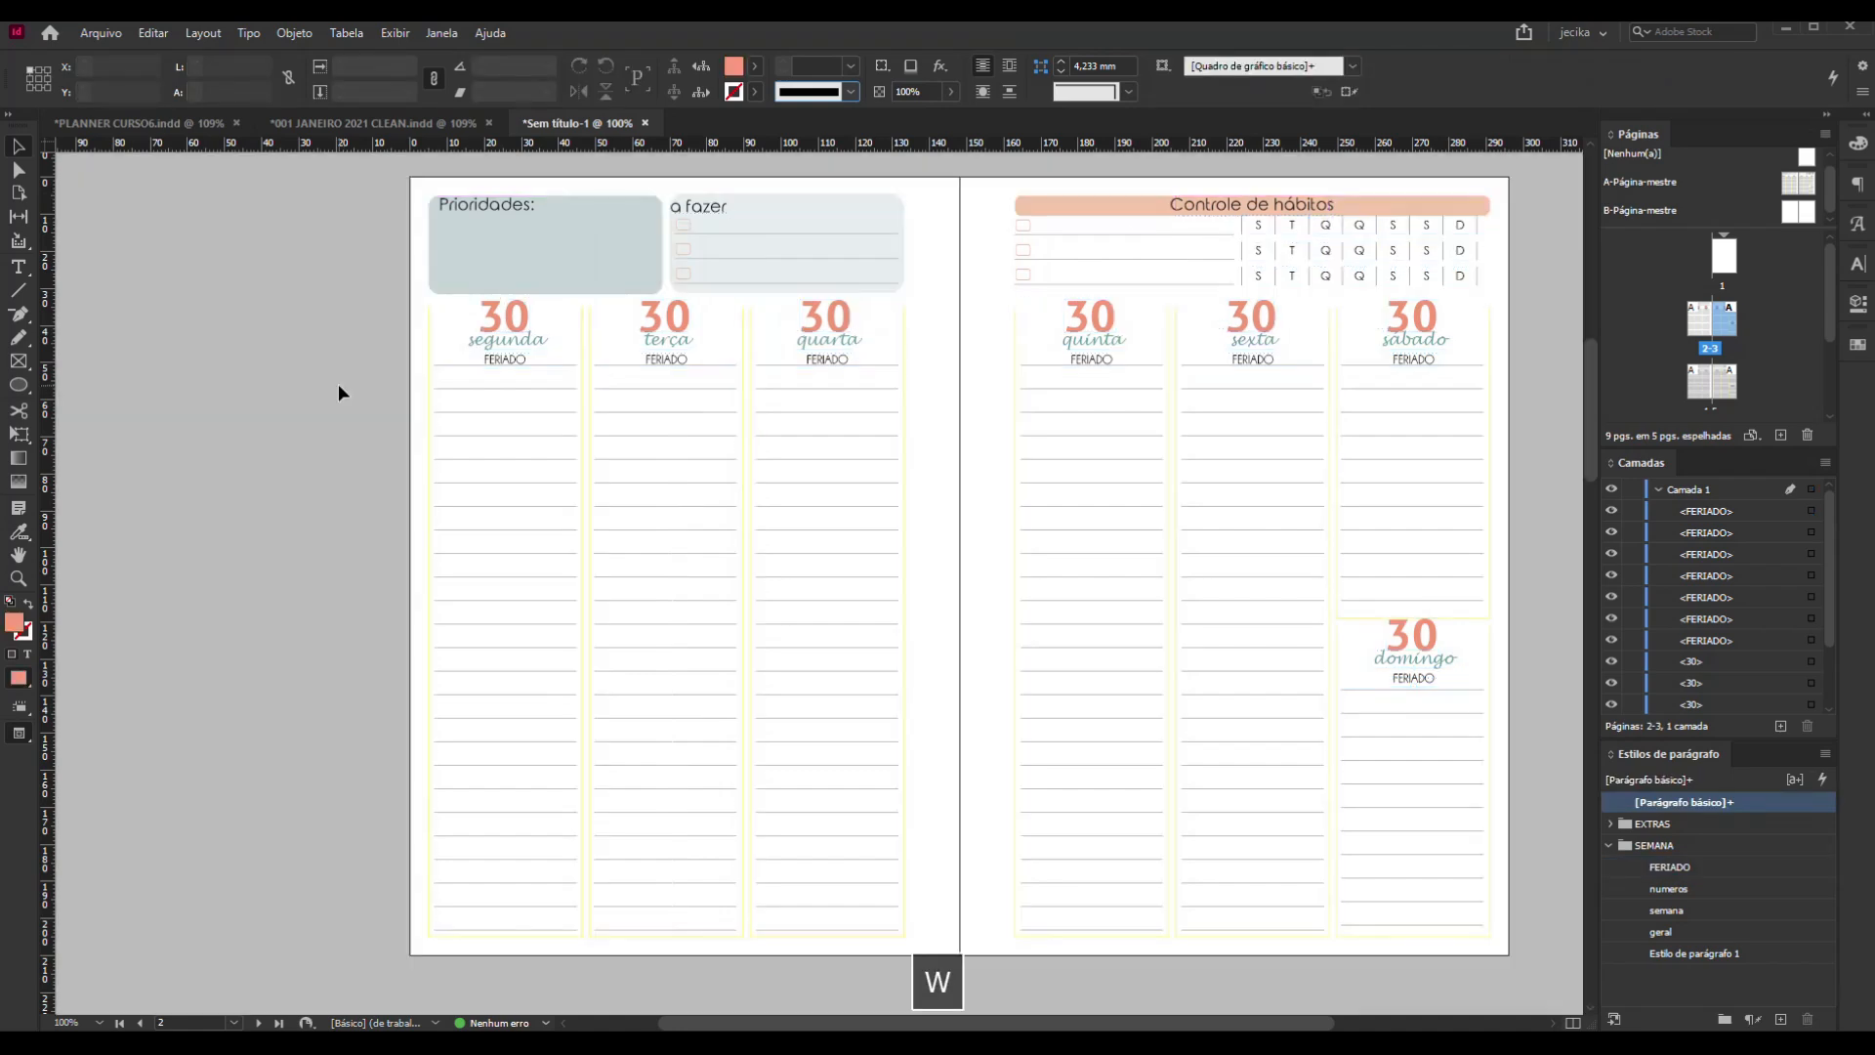
# On the A master spread, shorten all seven ruled day frames from their upper edge, starting the weekday frames at Y 51 mm
pyautogui.click(537, 375)
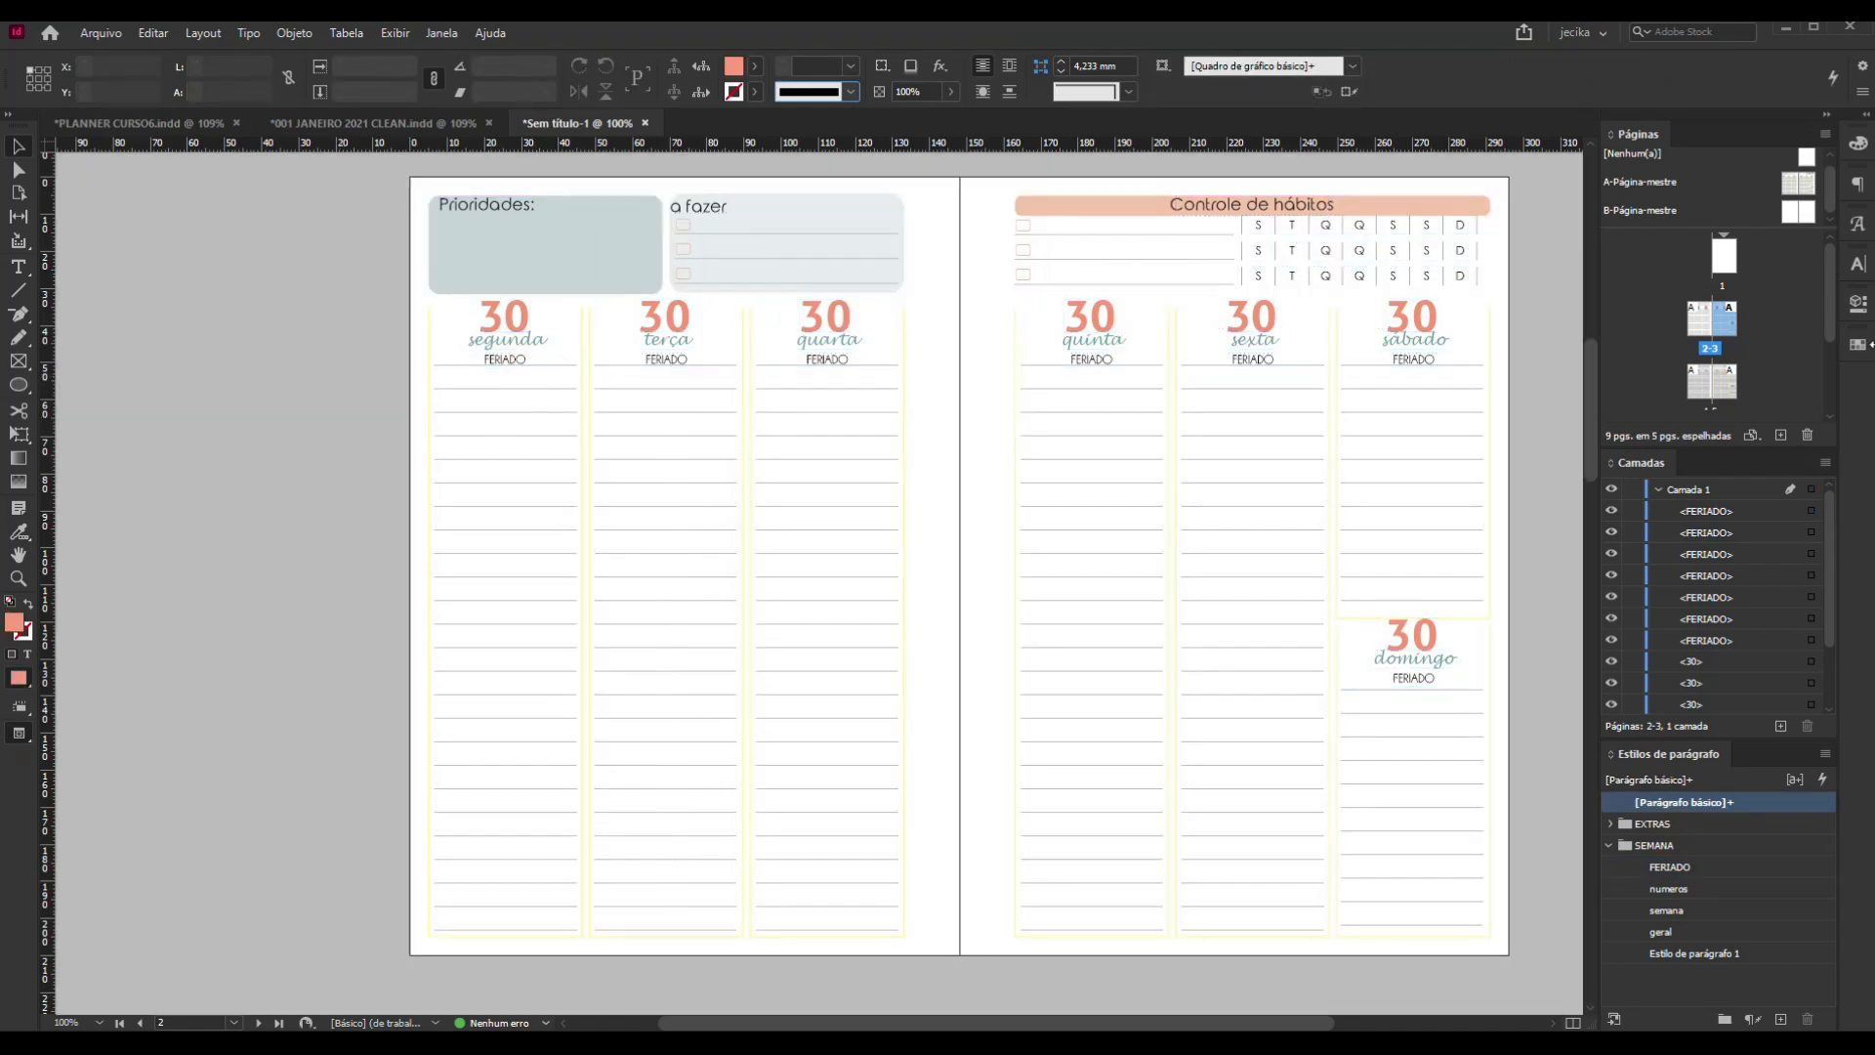
pyautogui.doubleClick(1795, 184)
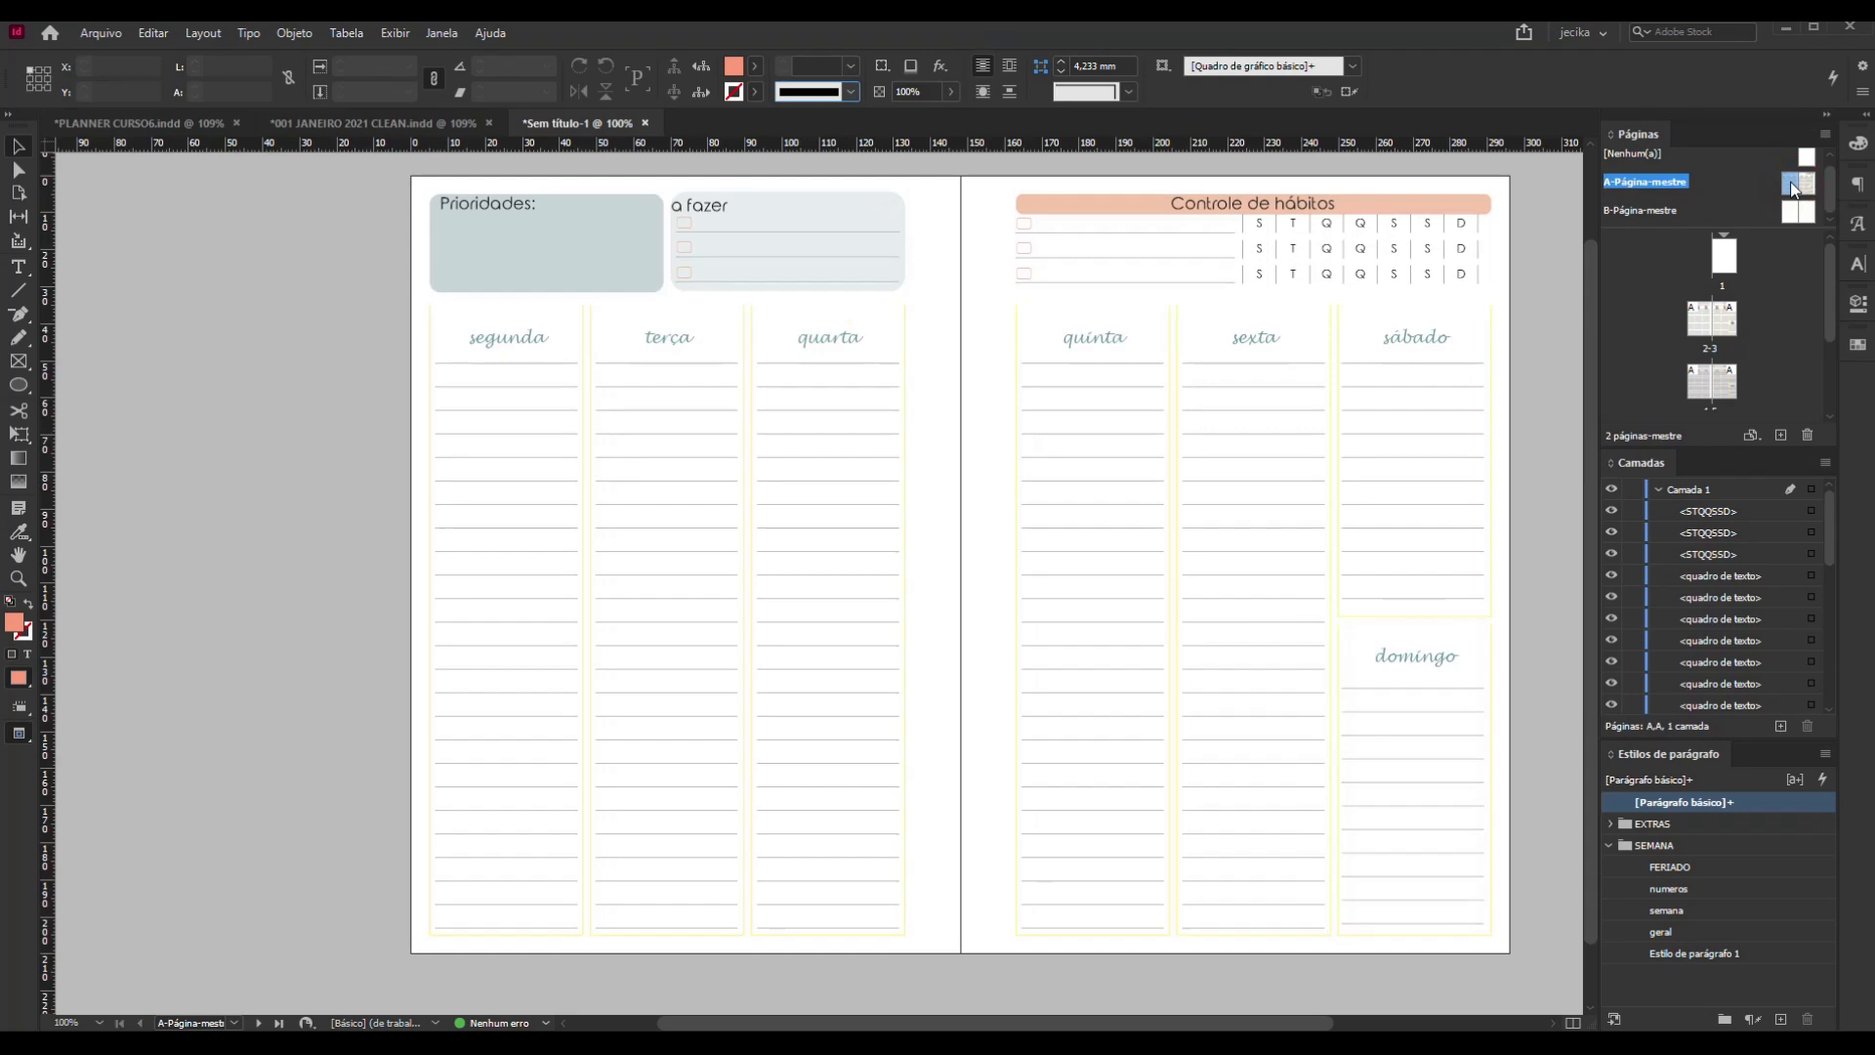
pyautogui.click(541, 416)
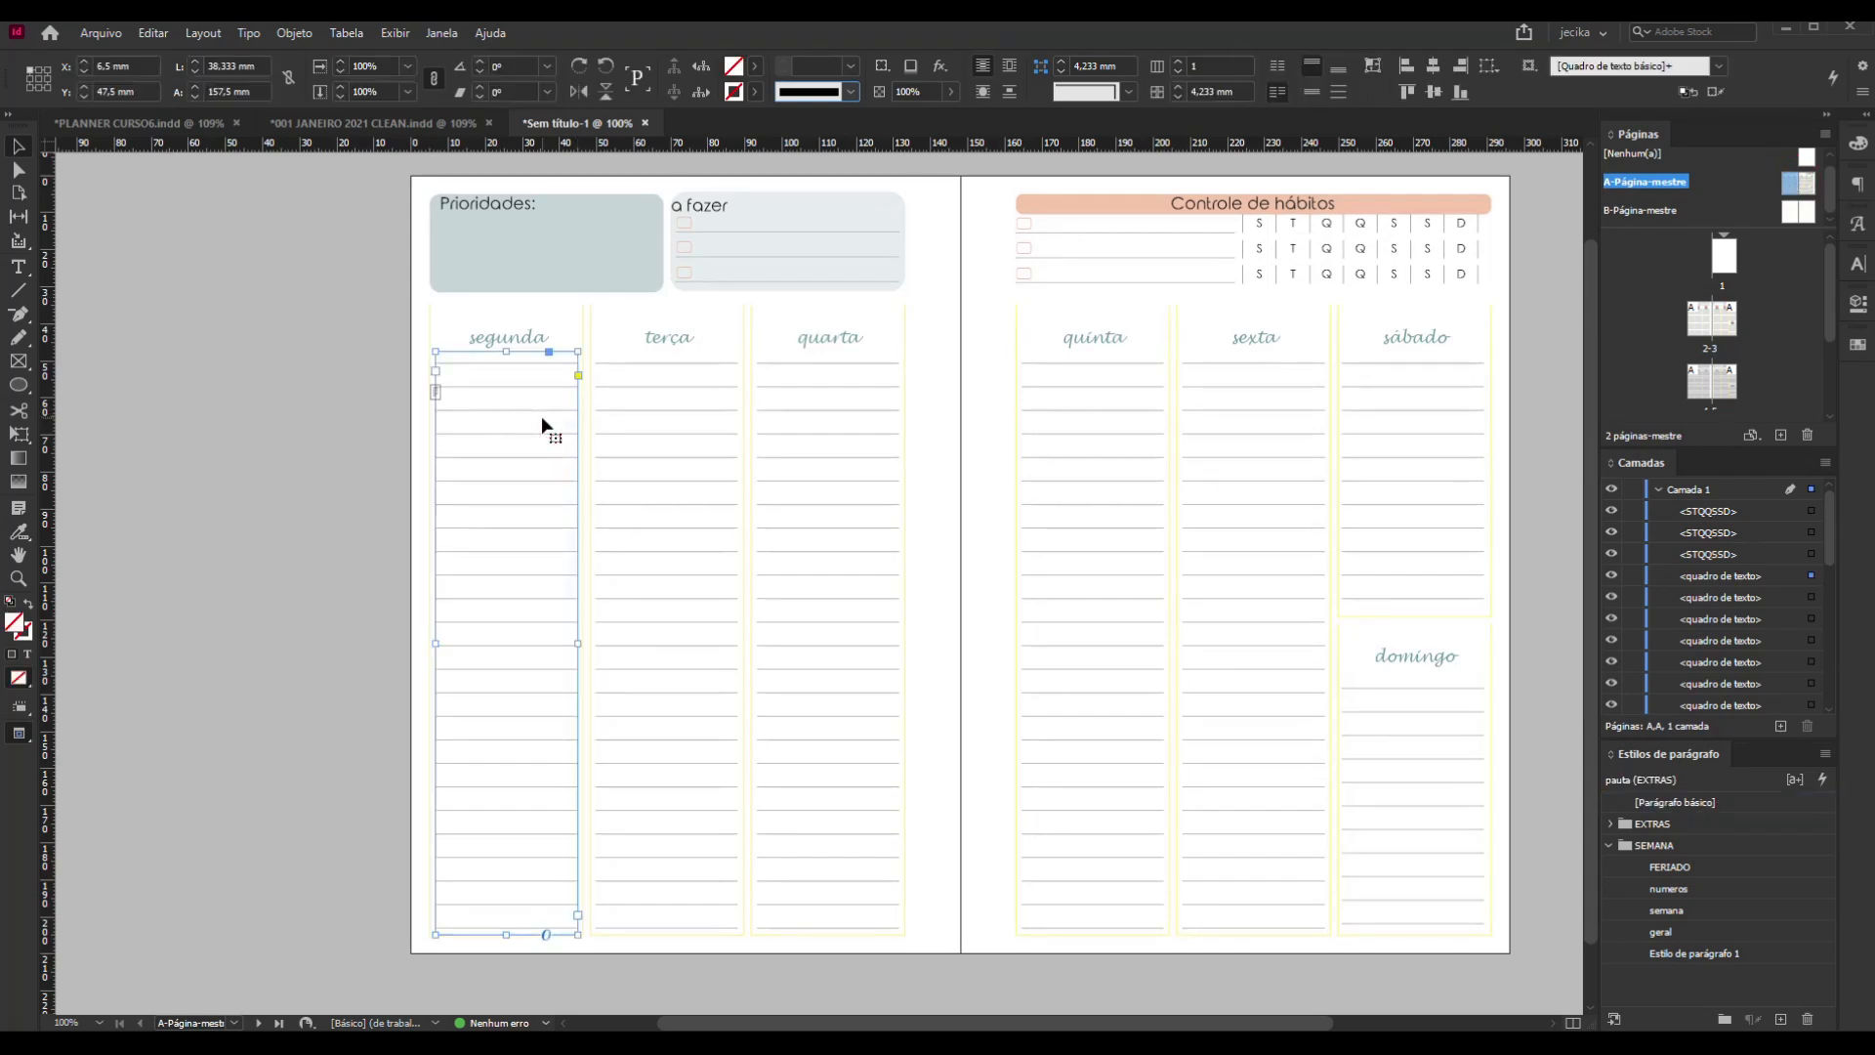
pyautogui.keyDown('shift'); pyautogui.click(702, 414); pyautogui.keyUp('shift')
pyautogui.keyDown('shift'); pyautogui.click(825, 425); pyautogui.keyUp('shift')
pyautogui.keyDown('shift'); pyautogui.click(1050, 445); pyautogui.keyUp('shift')
pyautogui.keyDown('shift'); pyautogui.click(1262, 445); pyautogui.keyUp('shift')
pyautogui.keyDown('shift'); pyautogui.click(1421, 443); pyautogui.keyUp('shift')
pyautogui.keyDown('shift'); pyautogui.click(1415, 767); pyautogui.keyUp('shift')
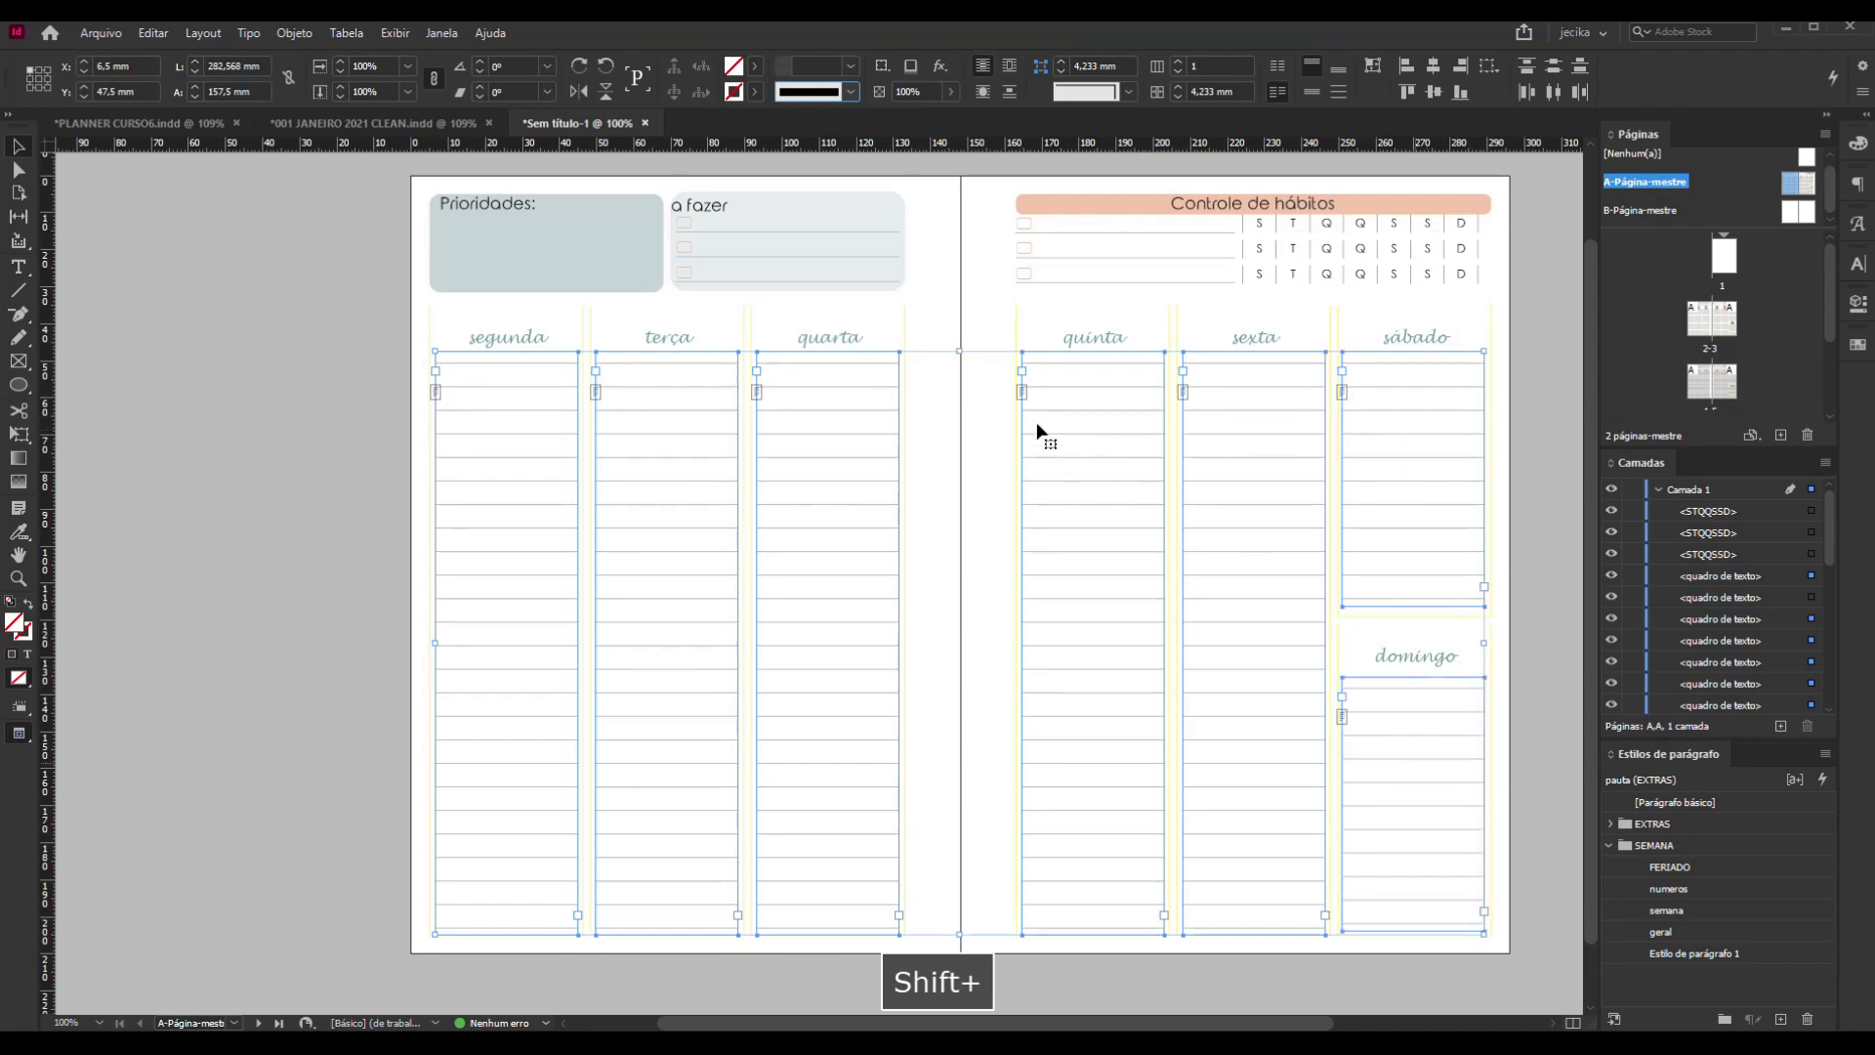
pyautogui.moveTo(959, 351); pyautogui.dragTo(957, 363)
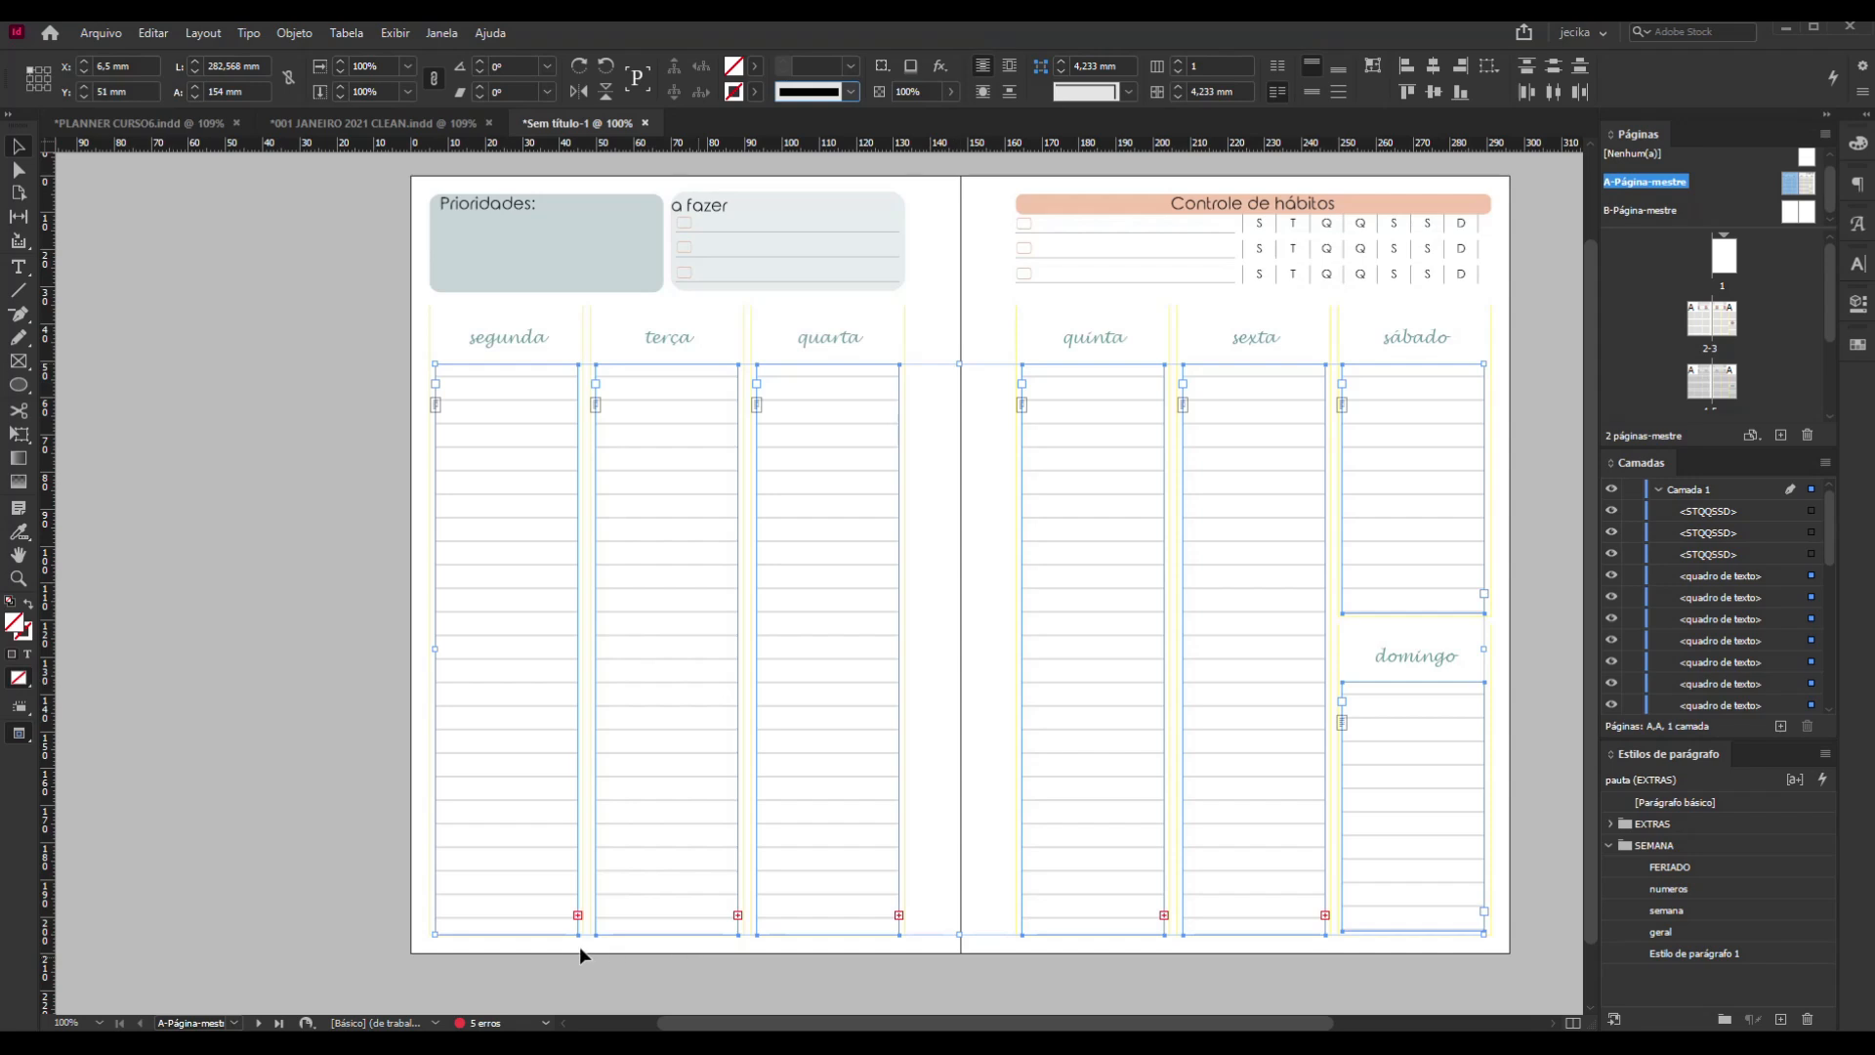
# Delete the surplus ruled line from the day frames on the master spread
pyautogui.click(19, 267)
pyautogui.click(527, 636)
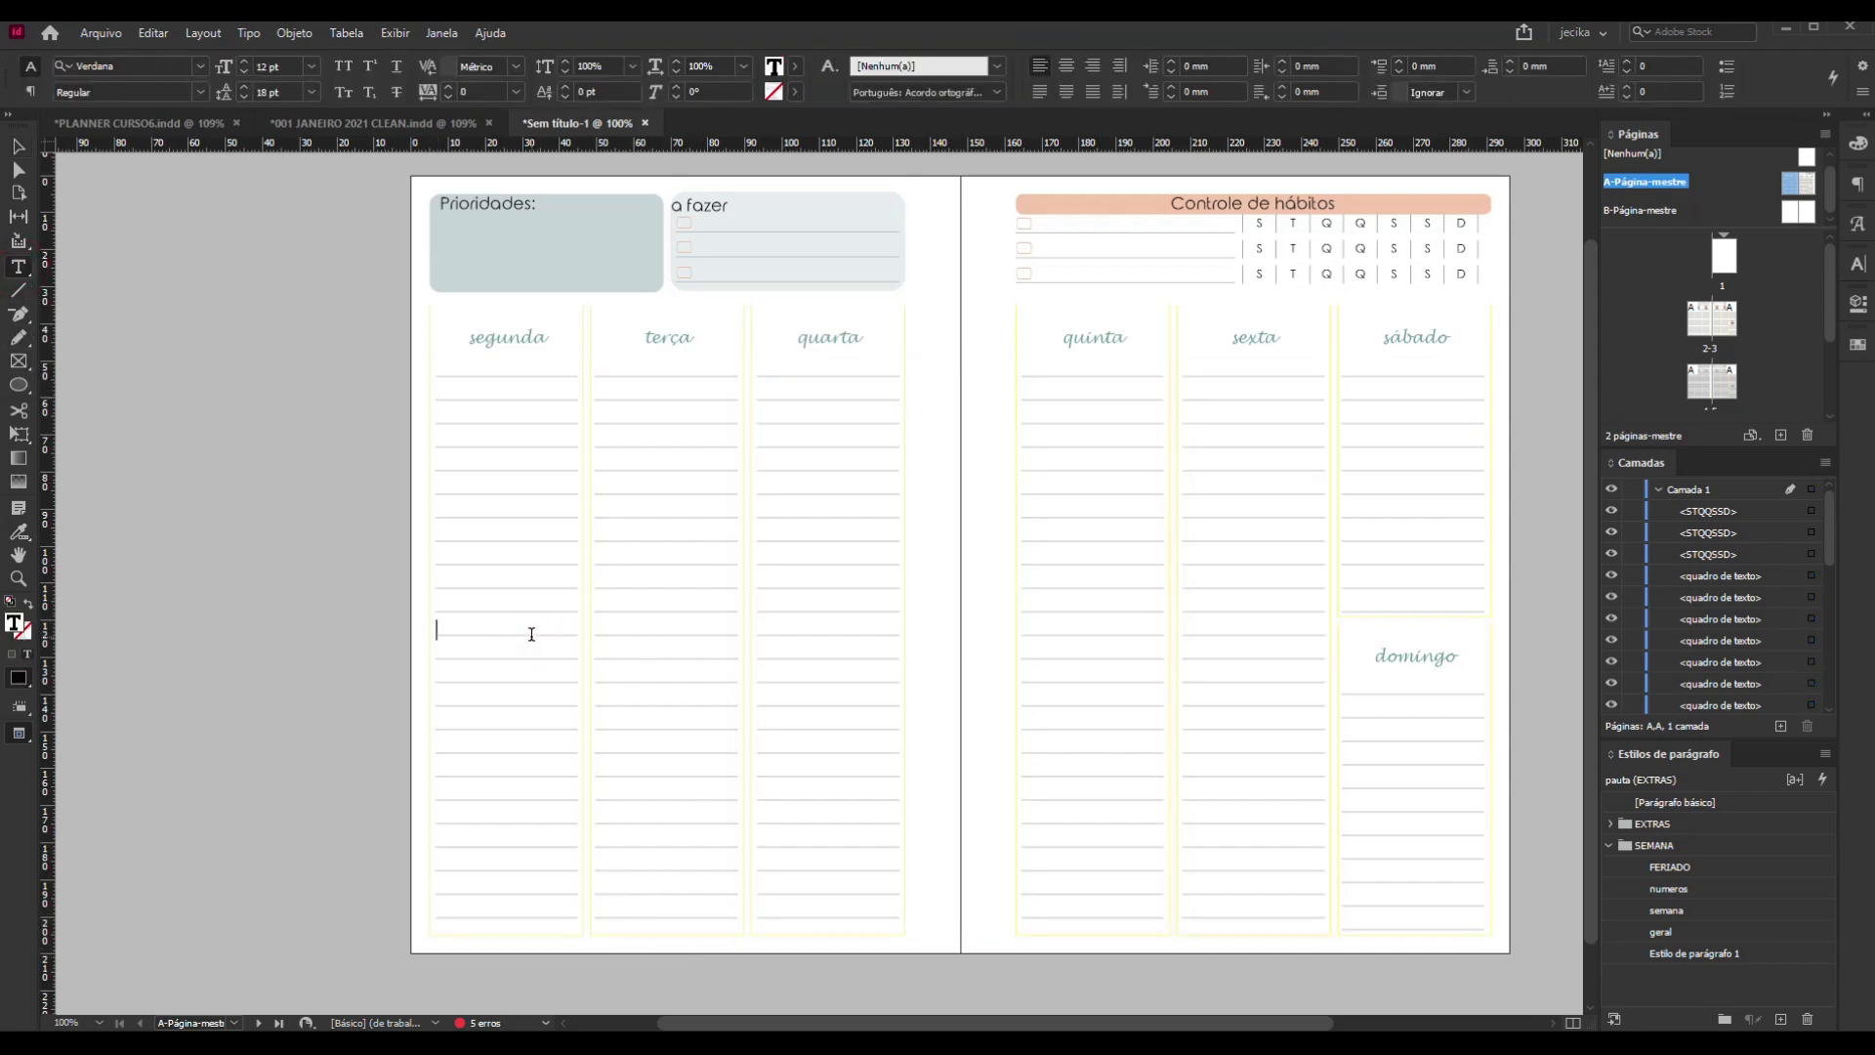
pyautogui.press('Delete')
pyautogui.click(665, 663)
pyautogui.click(819, 684)
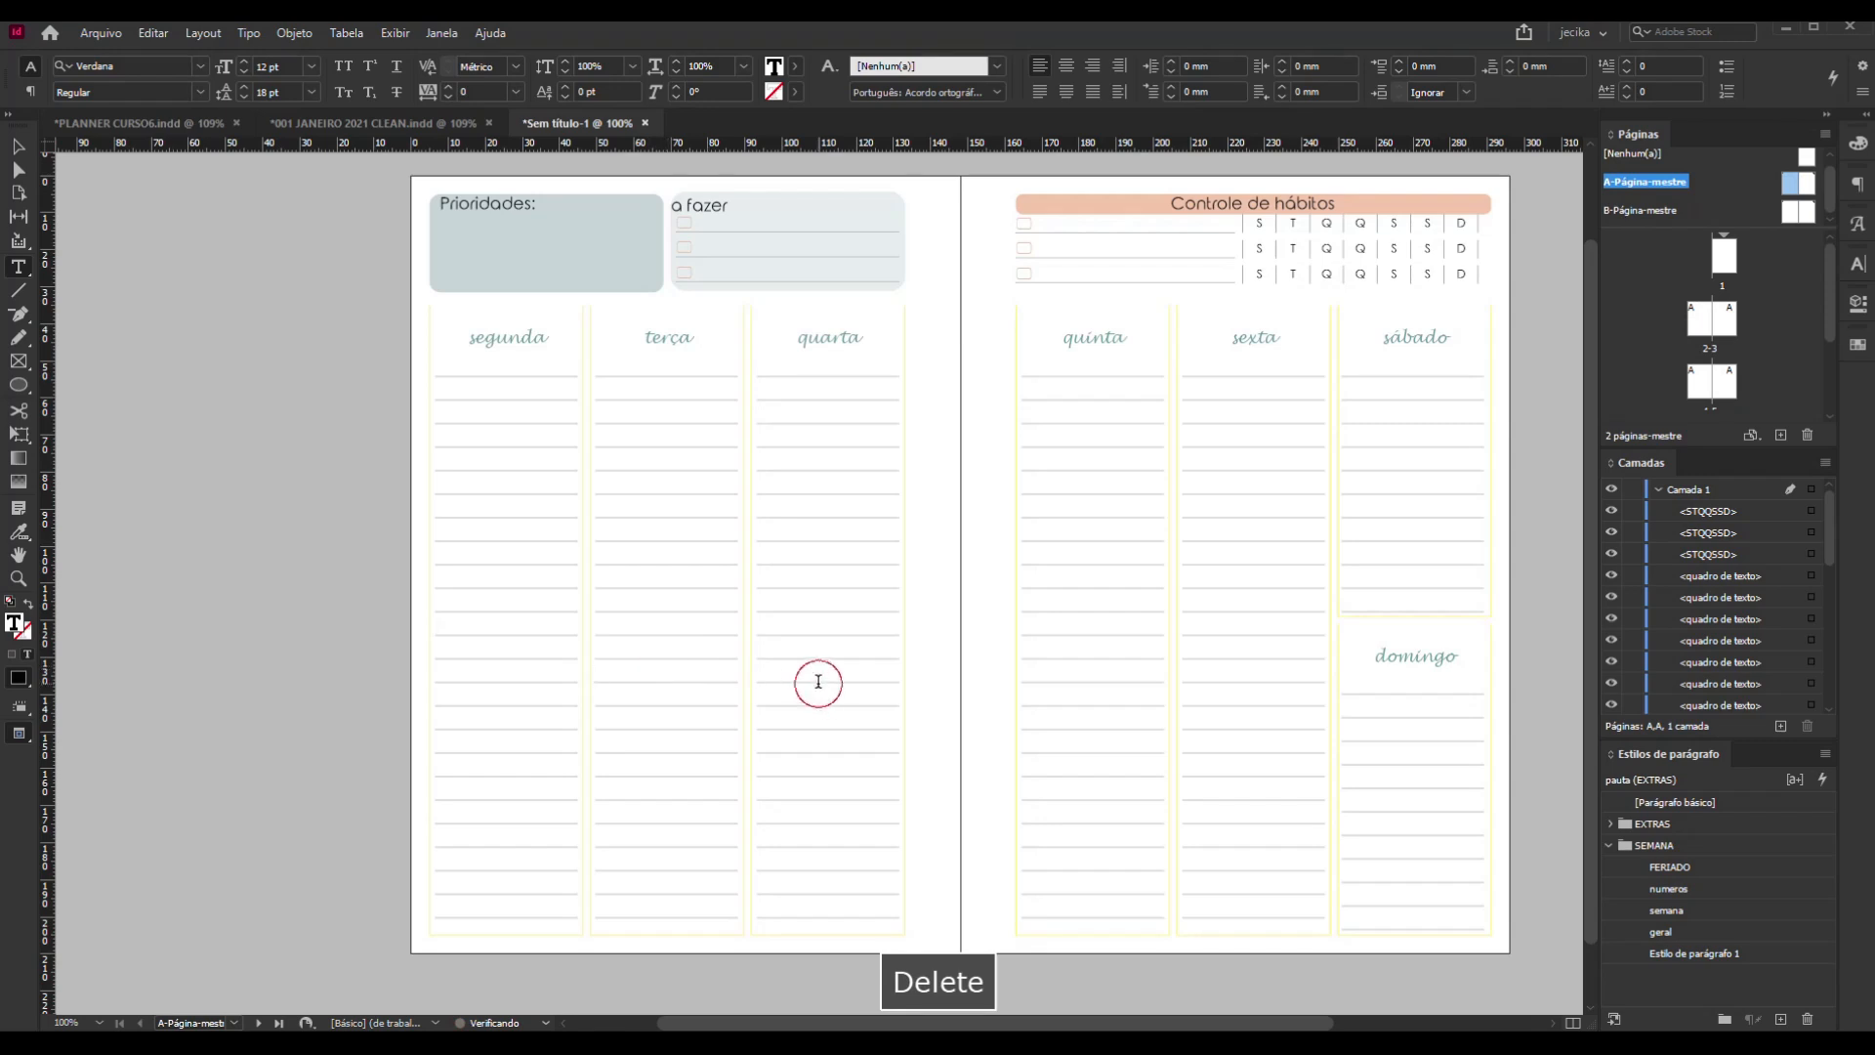
pyautogui.click(1088, 663)
pyautogui.click(1250, 676)
pyautogui.click(1377, 778)
pyautogui.press('Delete')
pyautogui.click(1421, 536)
pyautogui.click(18, 147)
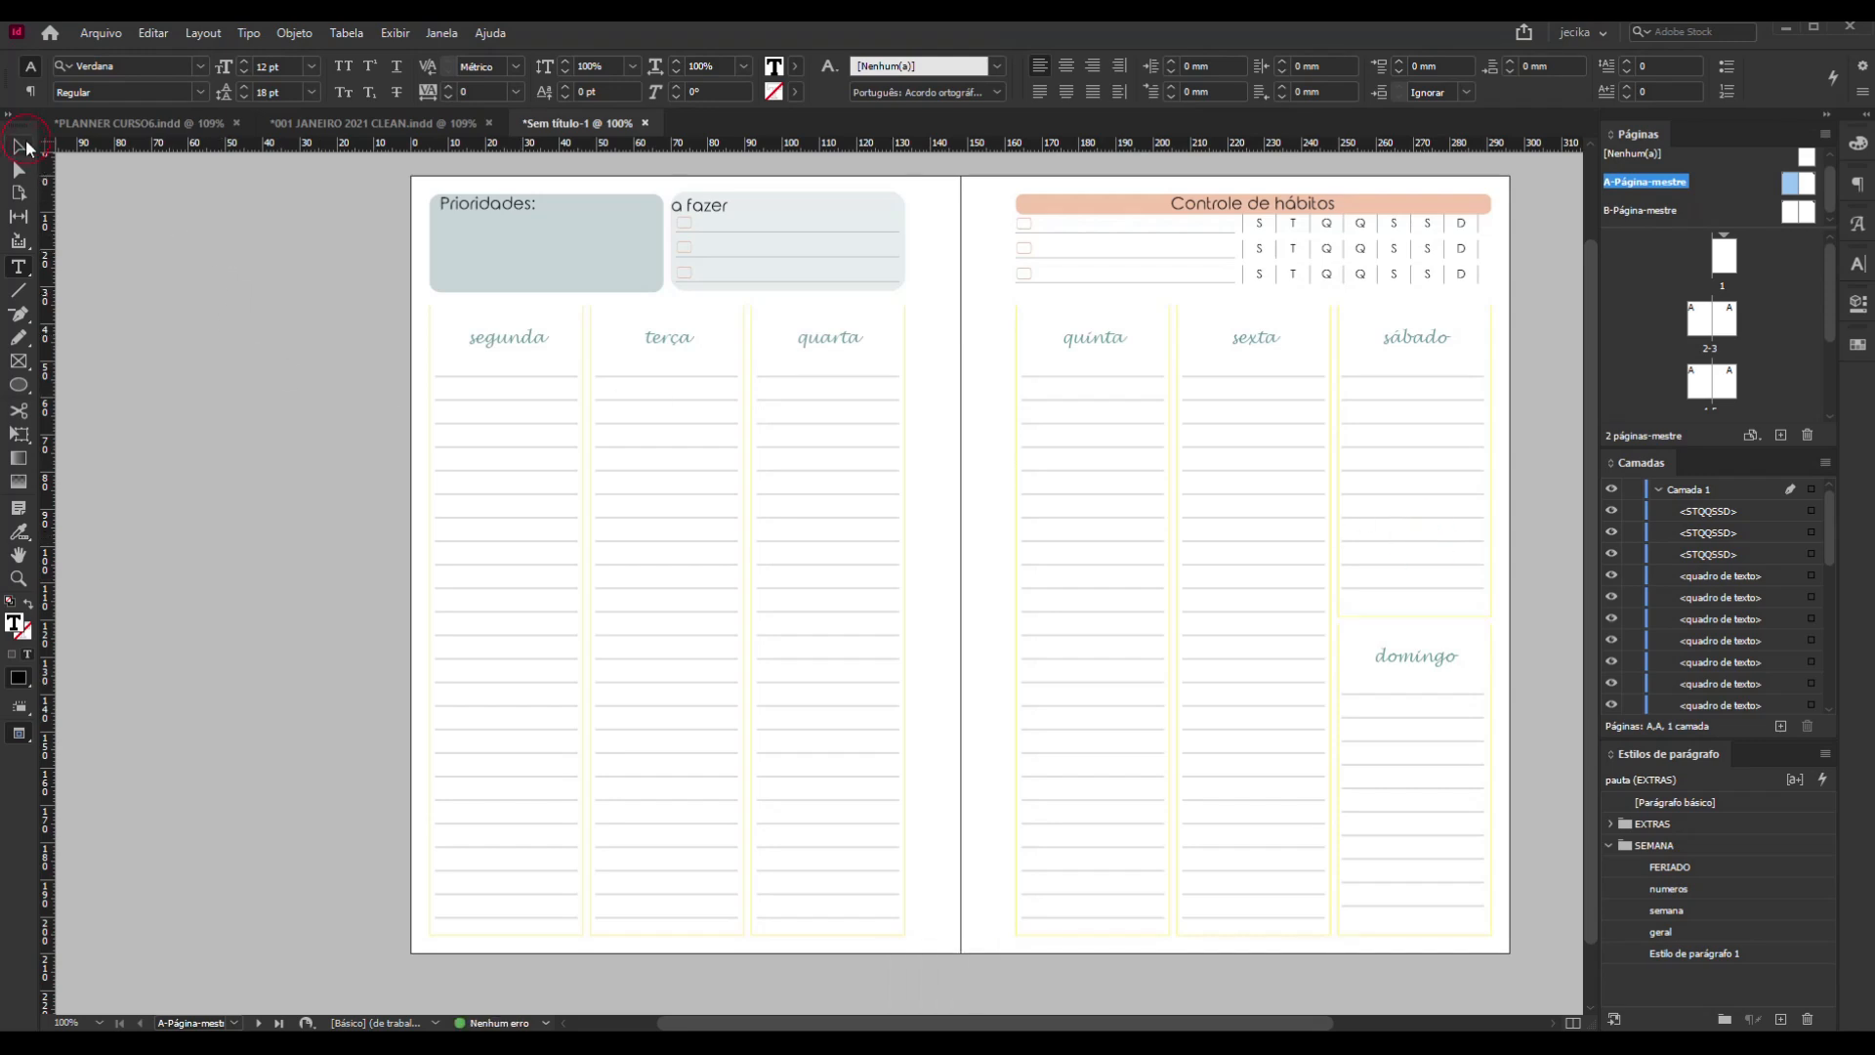
pyautogui.click(214, 450)
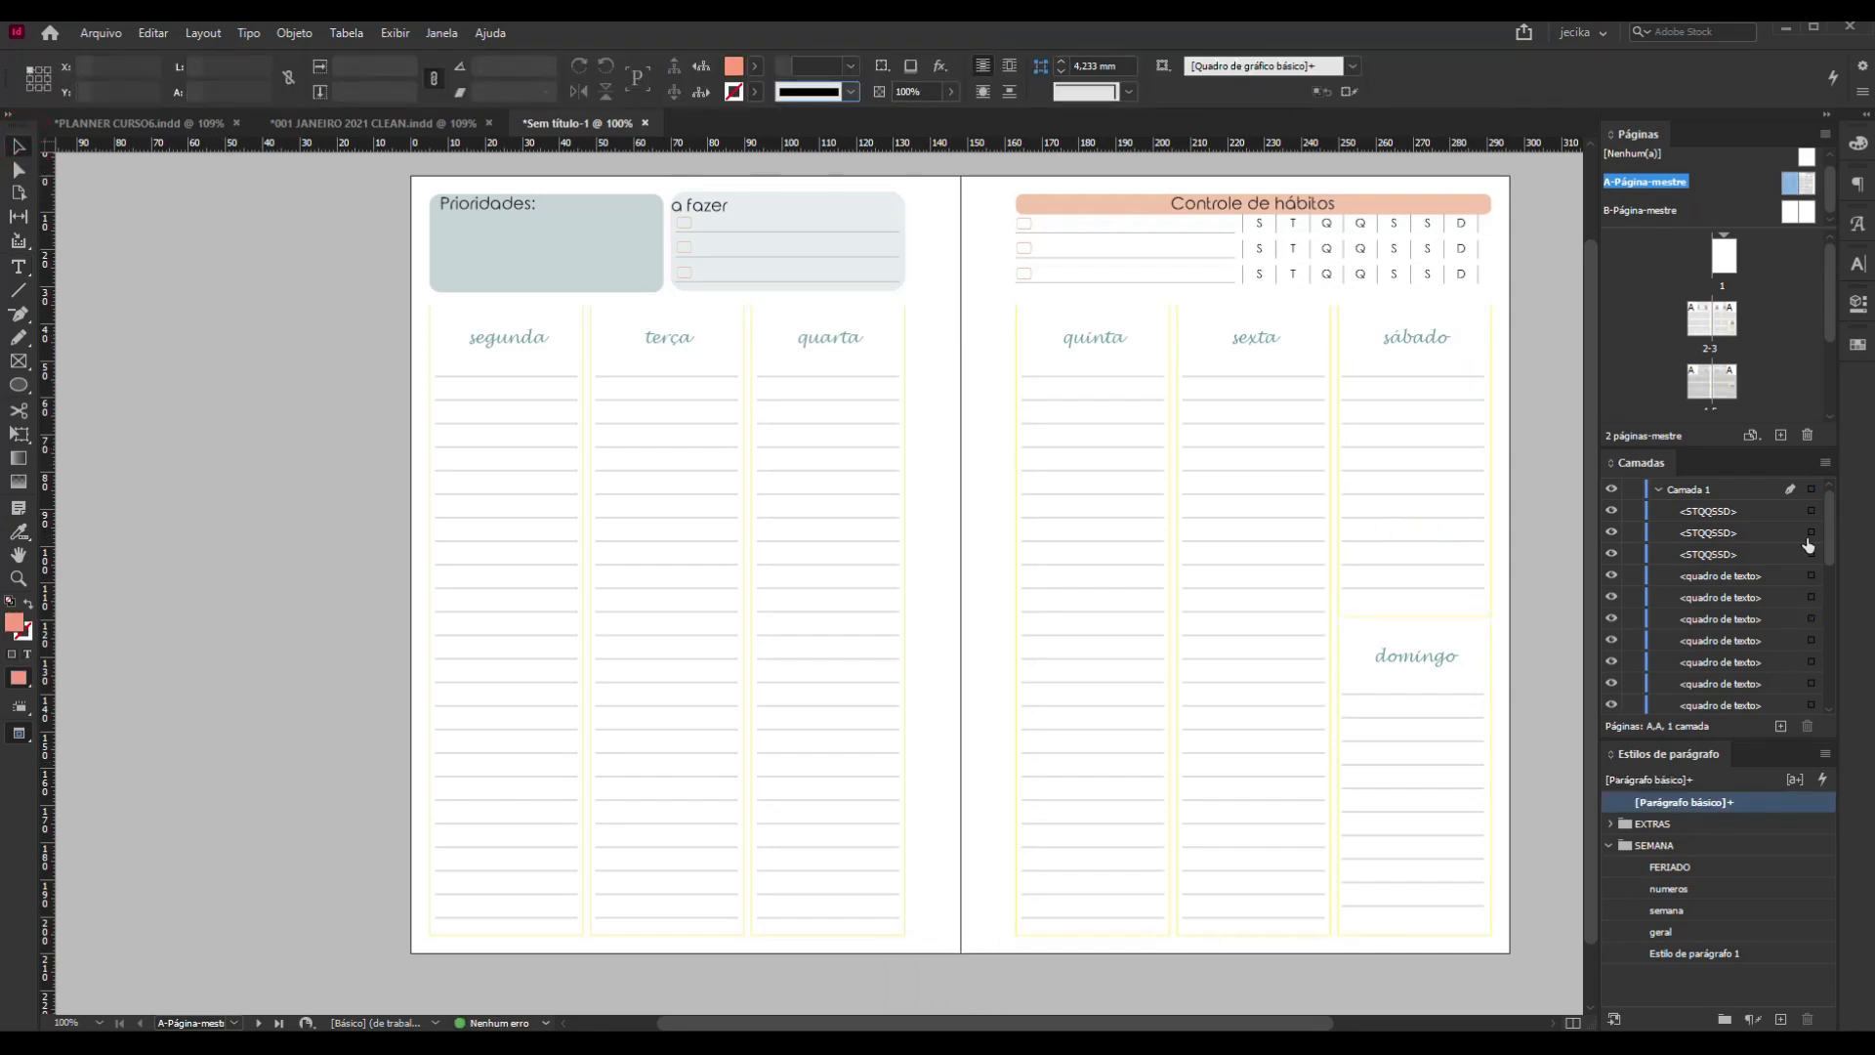
# On pages 2-3, select all seven FERIADO labels and nudge them up together, placing the upper row at Y 44.75 mm
pyautogui.doubleClick(1694, 324)
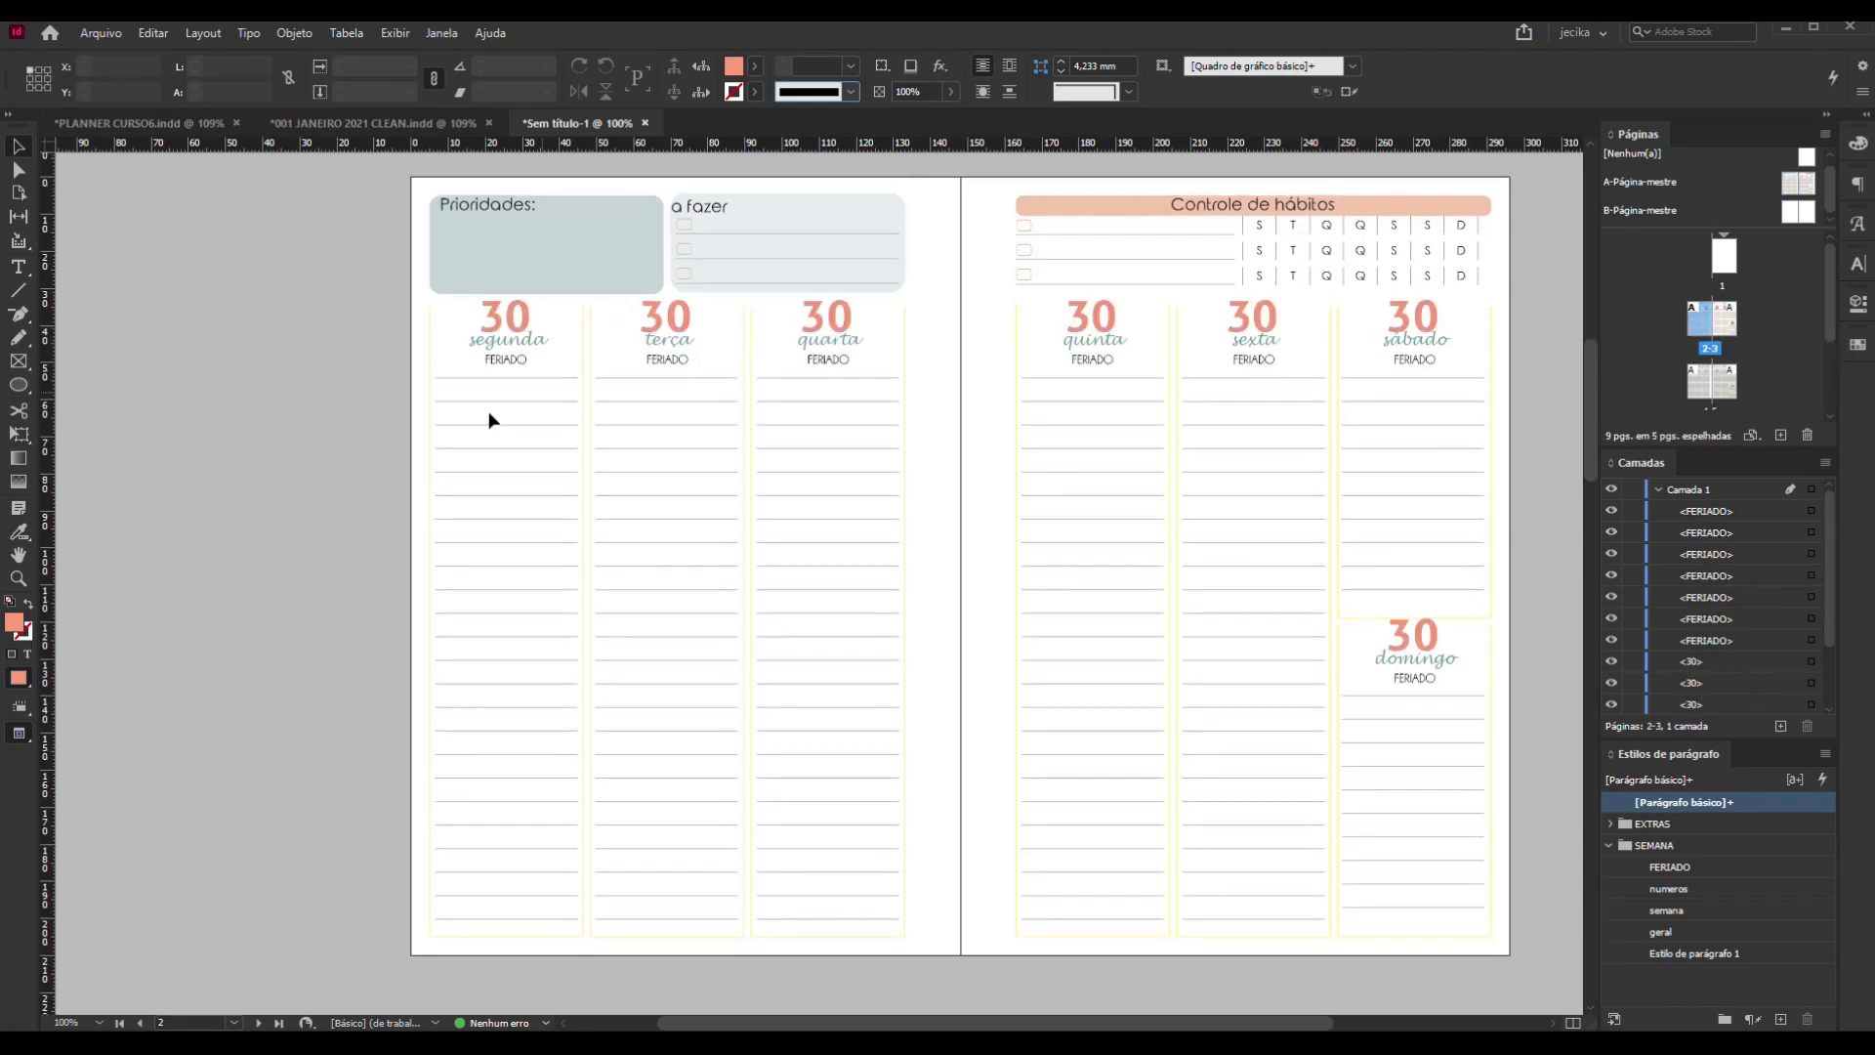
pyautogui.click(518, 362)
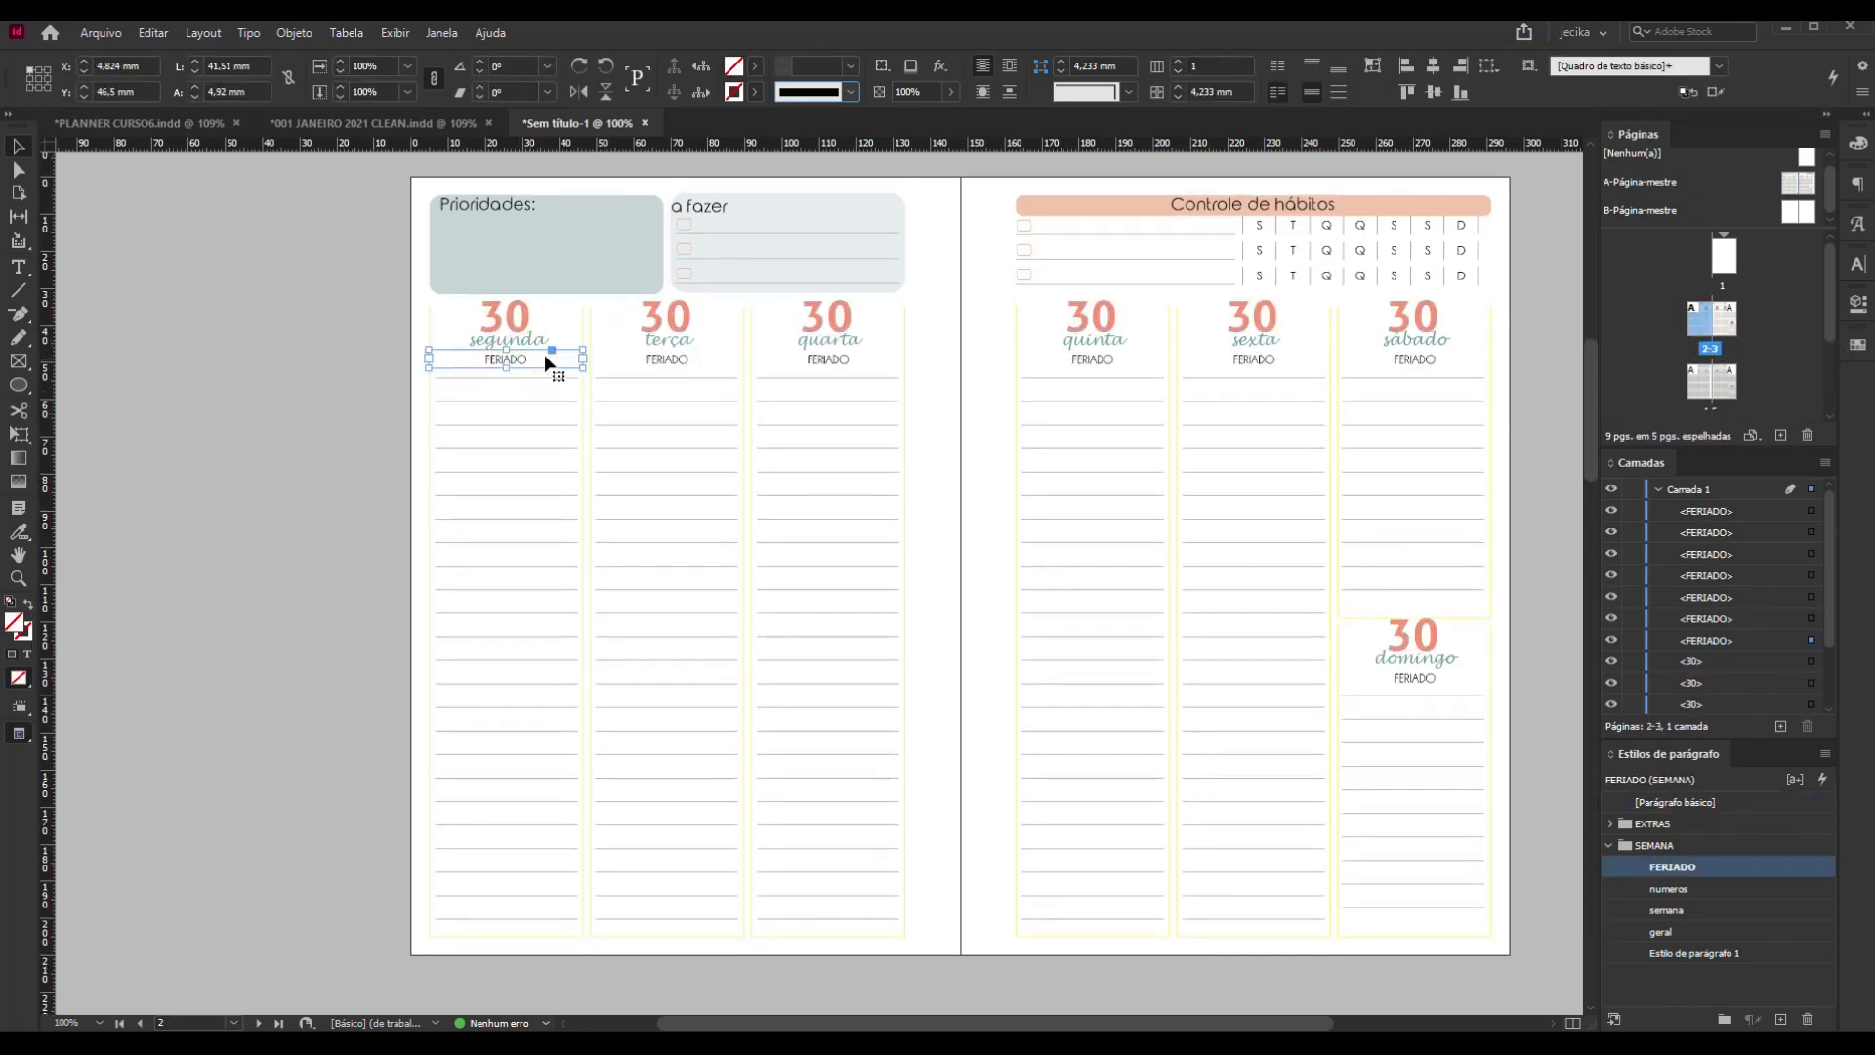
pyautogui.keyDown('shift'); pyautogui.click(662, 361); pyautogui.keyUp('shift')
pyautogui.keyDown('shift'); pyautogui.click(844, 361); pyautogui.keyUp('shift')
pyautogui.keyDown('shift'); pyautogui.click(1104, 362); pyautogui.keyUp('shift')
pyautogui.keyDown('shift'); pyautogui.click(1256, 363); pyautogui.keyUp('shift')
pyautogui.keyDown('shift'); pyautogui.click(1421, 363); pyautogui.keyUp('shift')
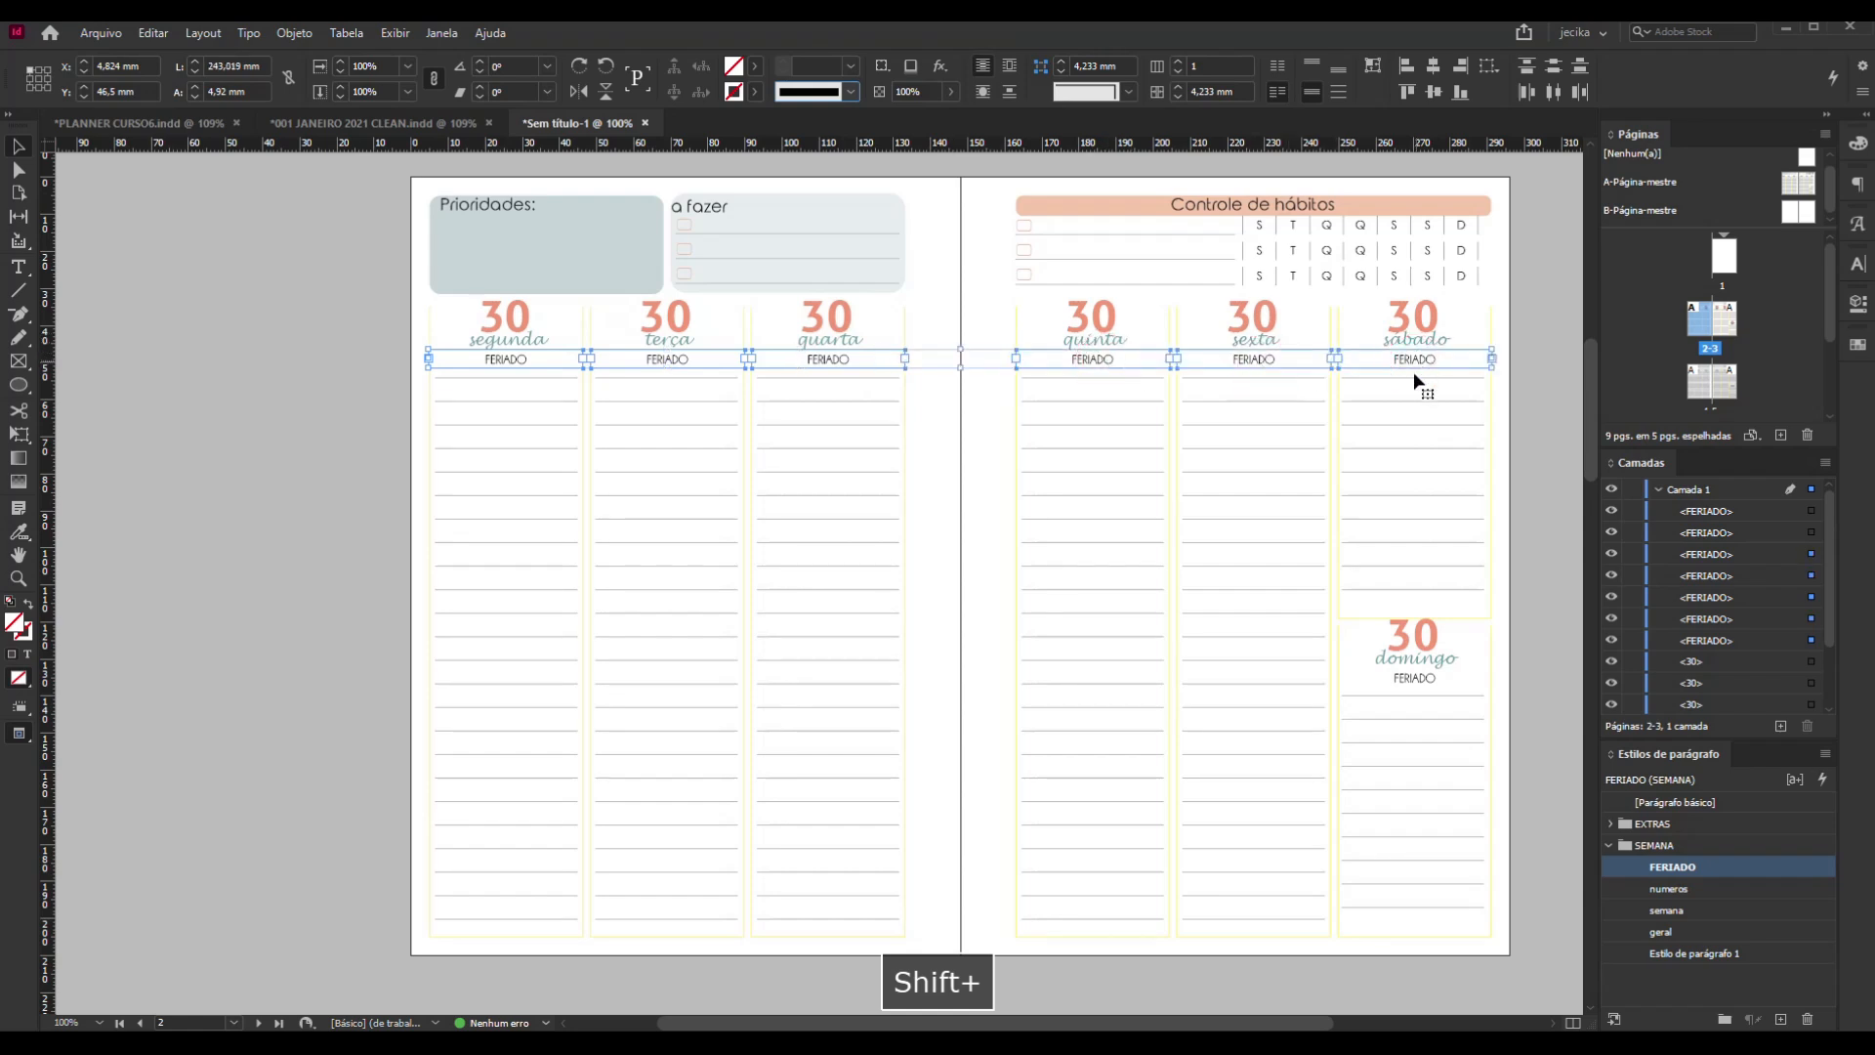
pyautogui.keyDown('shift'); pyautogui.click(1427, 680); pyautogui.keyUp('shift')
pyautogui.press('Up')
pyautogui.press('Up')
pyautogui.press('Up')
pyautogui.press('Up')
pyautogui.press('Up')
pyautogui.press('Up')
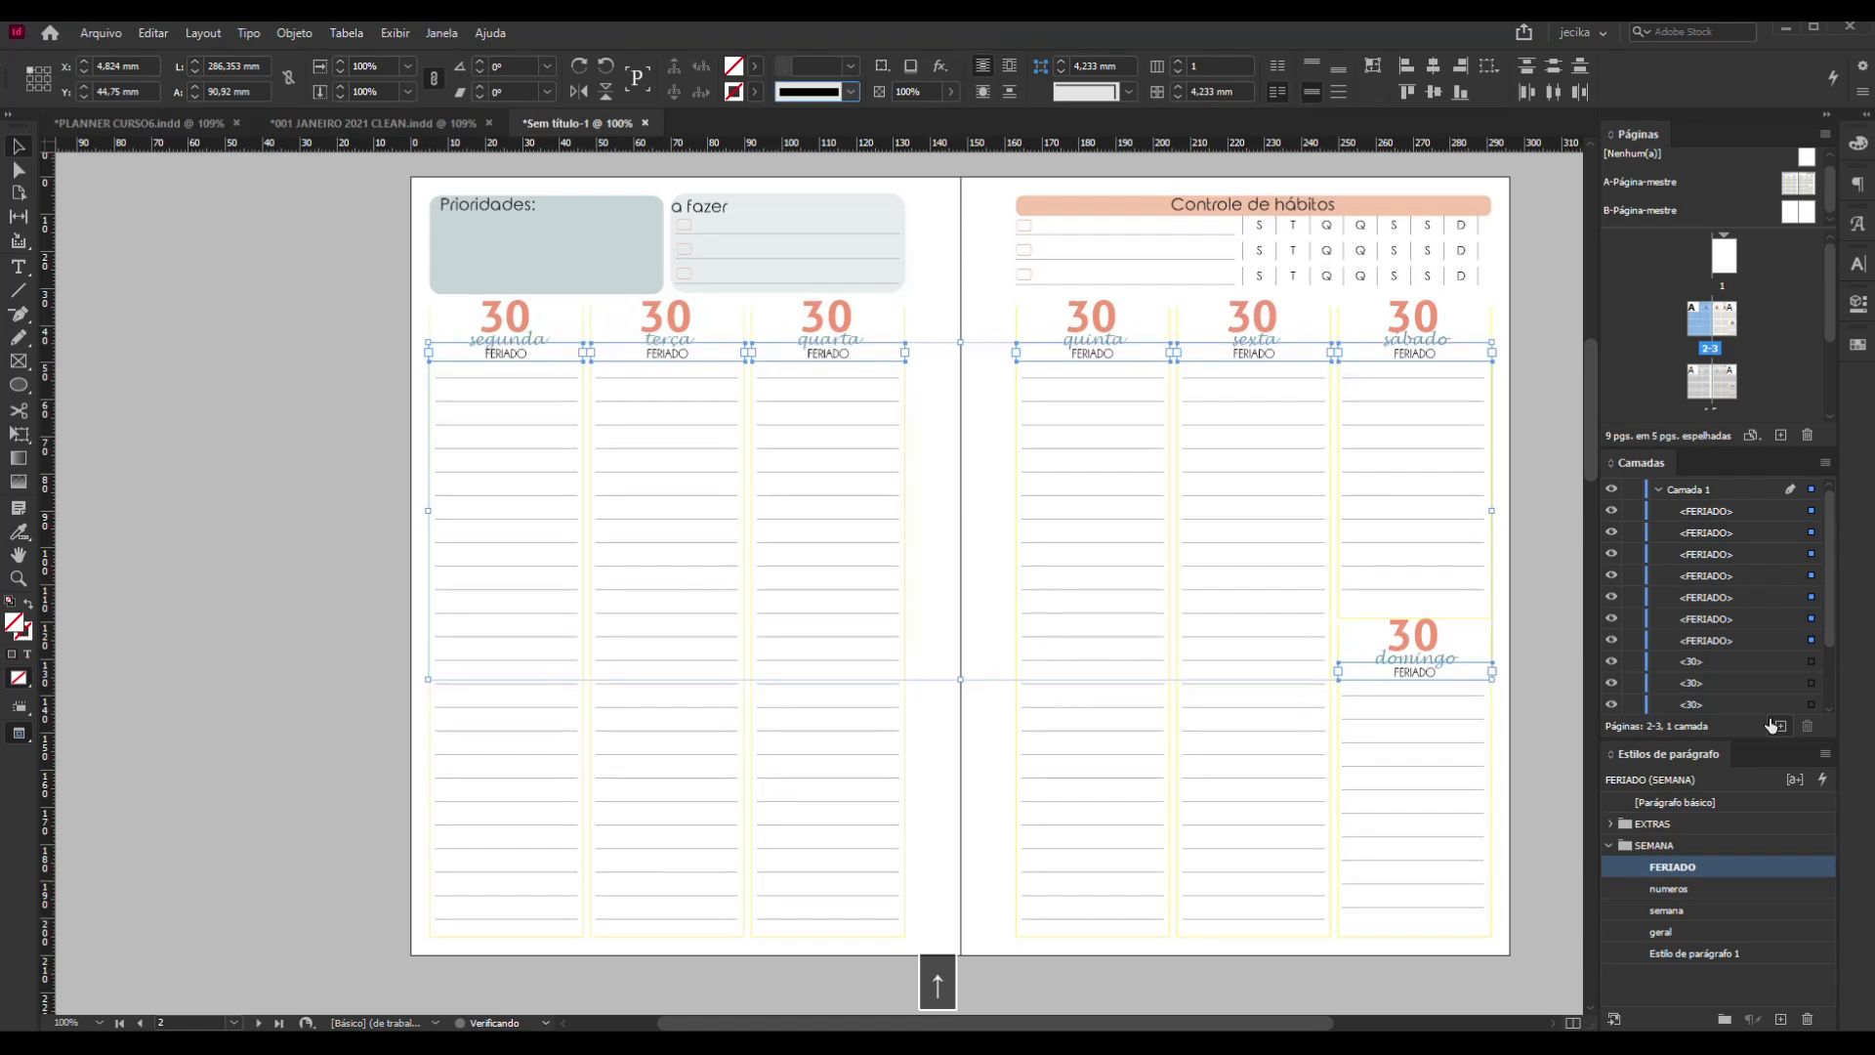
pyautogui.click(273, 518)
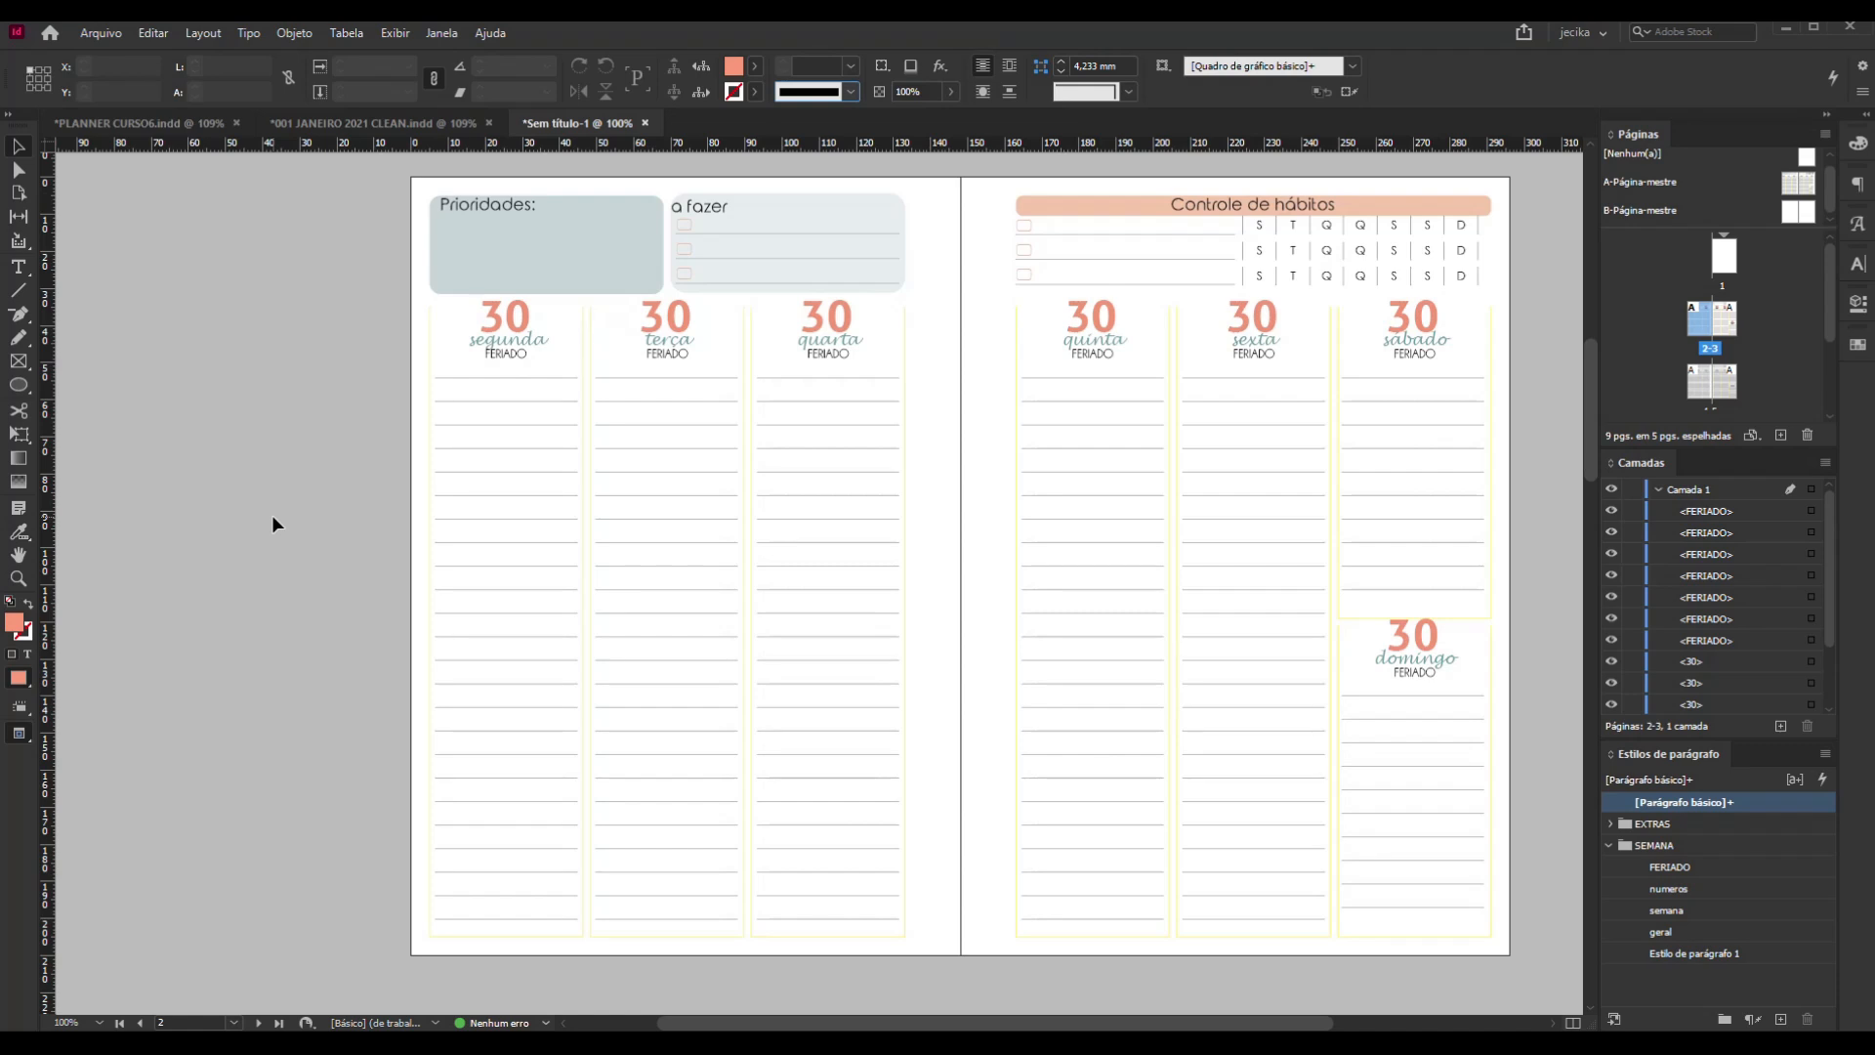
# Collapse the SEMANA paragraph style group and open the A master spread
pyautogui.click(1609, 846)
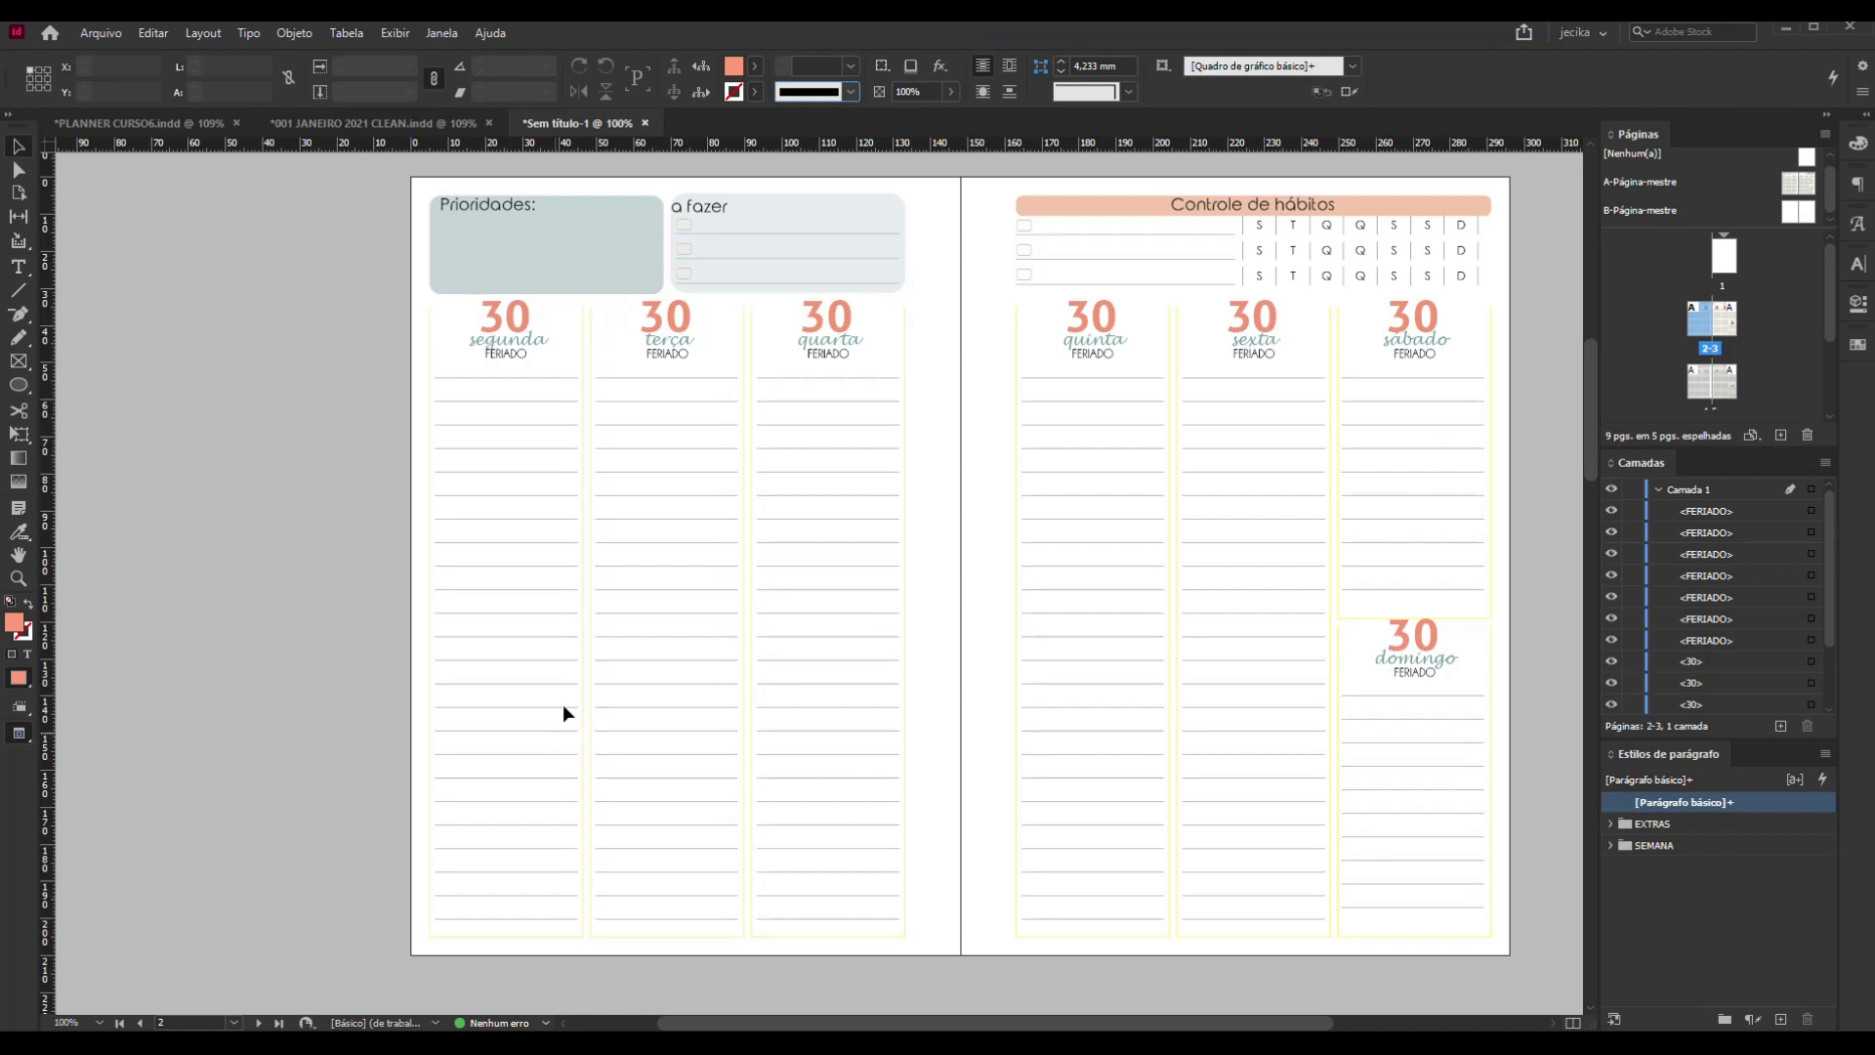
pyautogui.moveTo(1172, 1023); pyautogui.dragTo(1193, 1022)
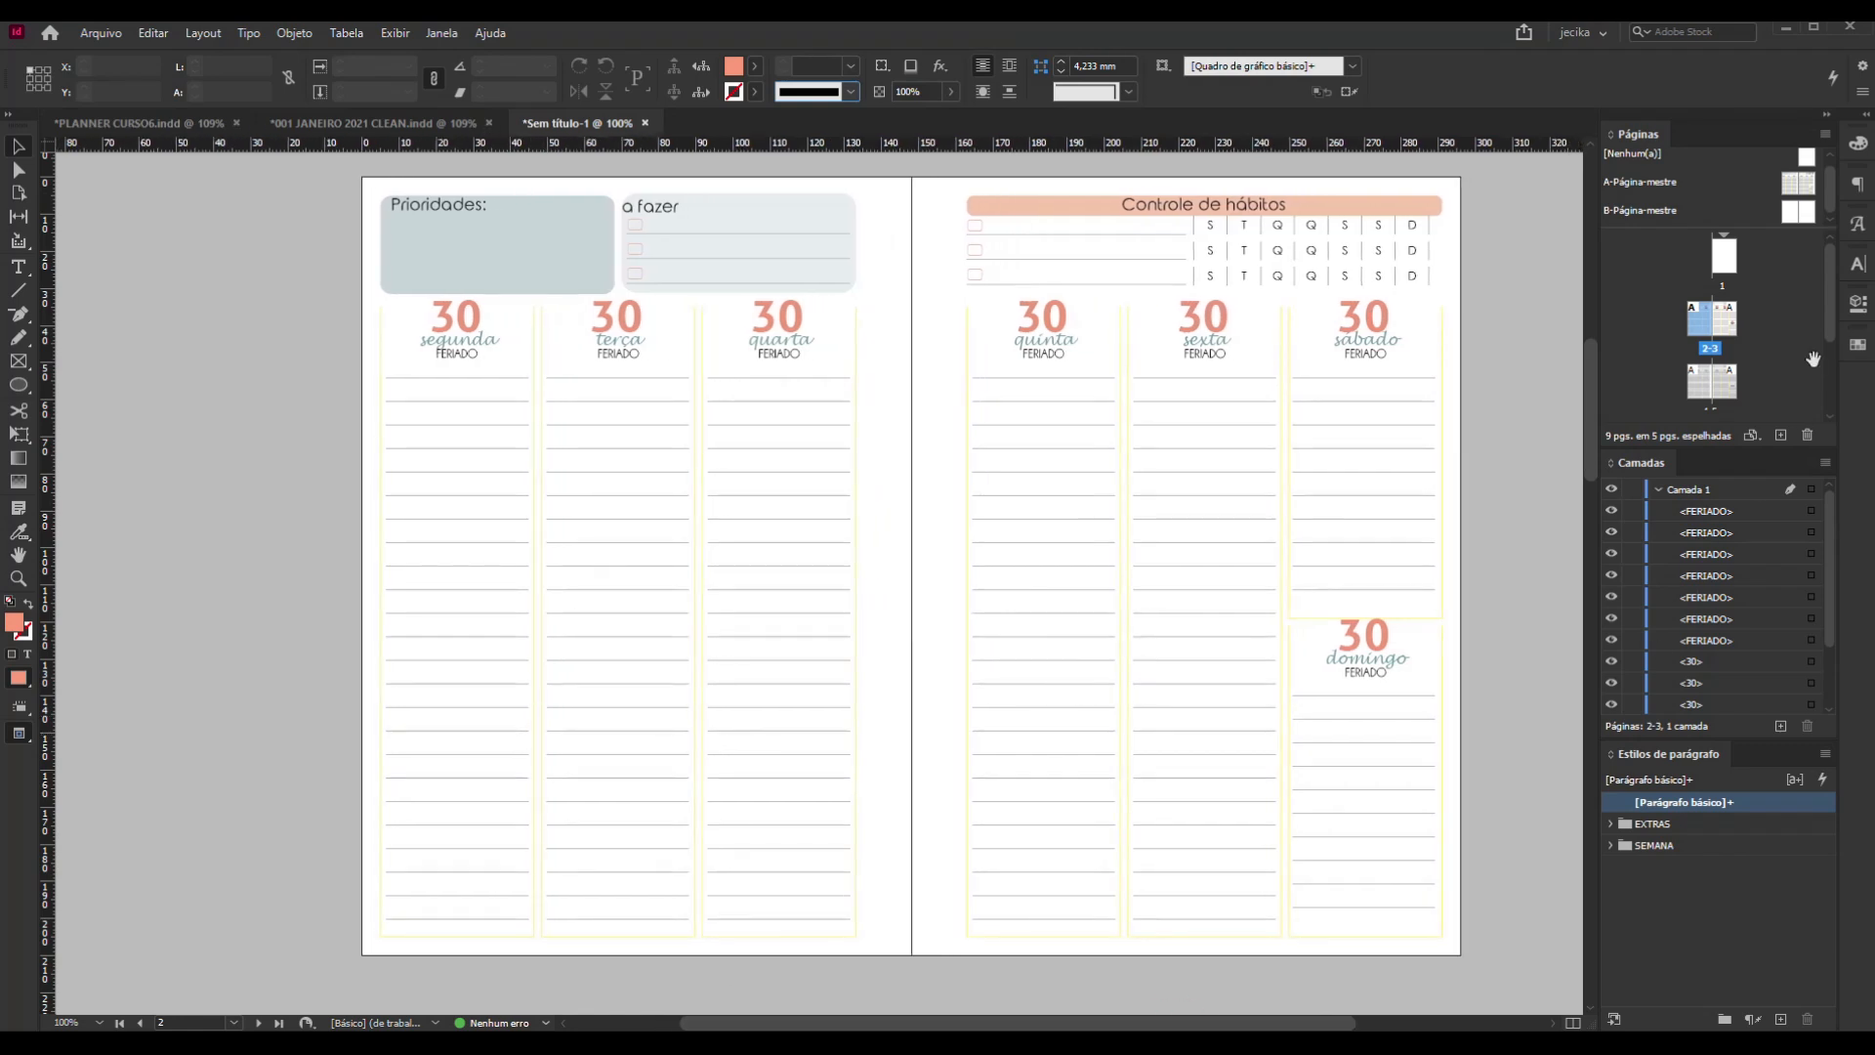
pyautogui.click(1790, 185)
pyautogui.doubleClick(1791, 185)
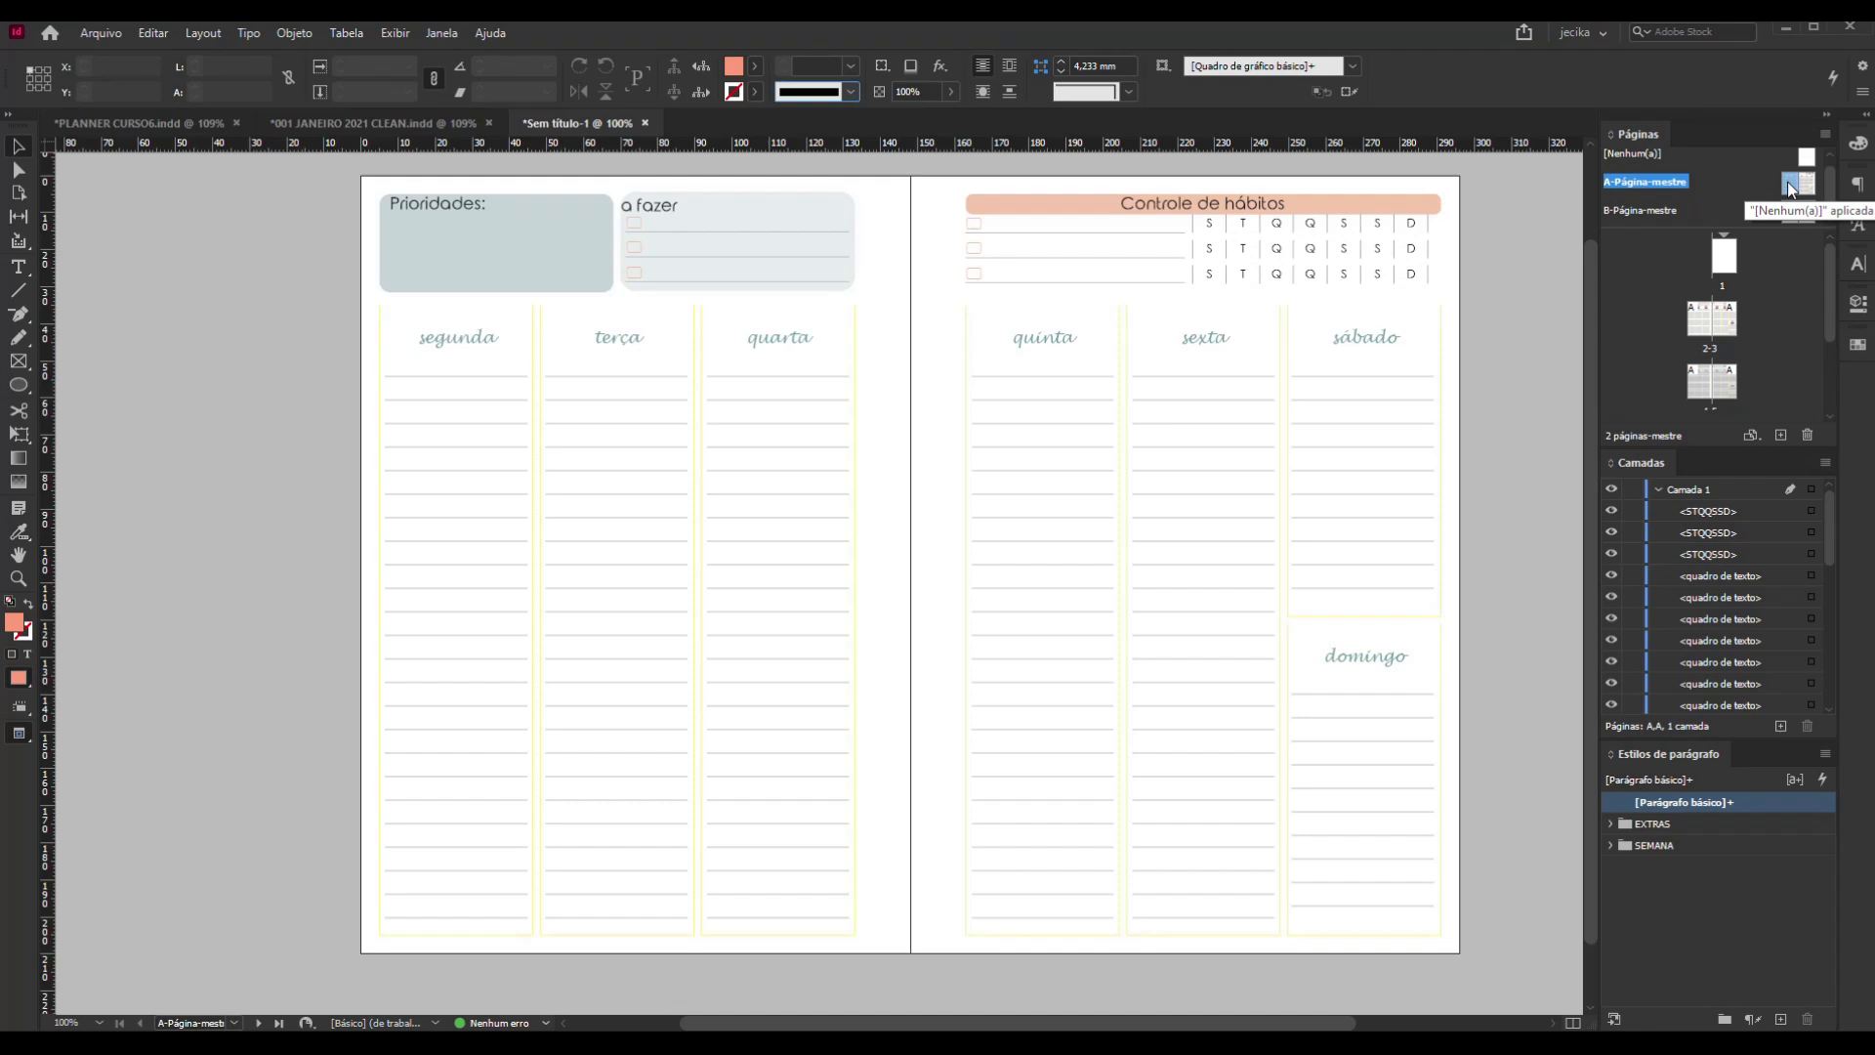
# Rename the A master spread as SEMANA, keeping the prefix A
pyautogui.click(1664, 189)
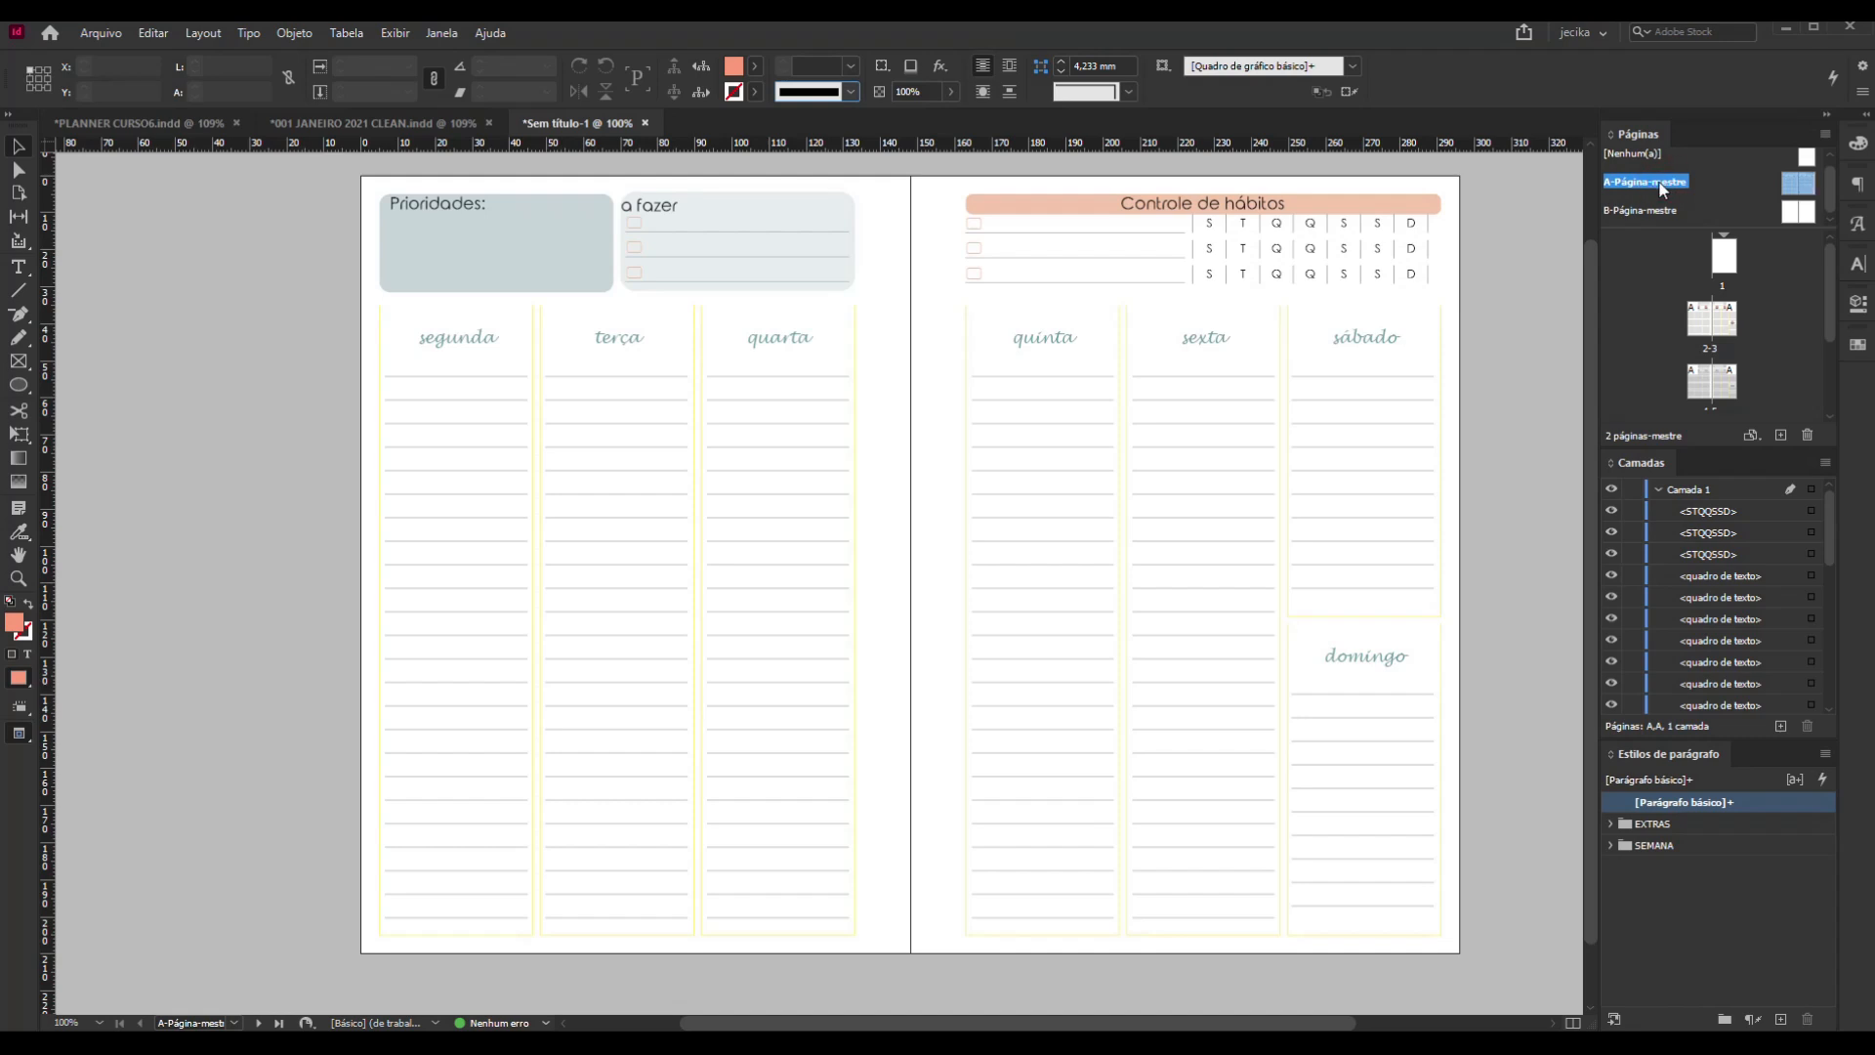
pyautogui.rightClick(1663, 188)
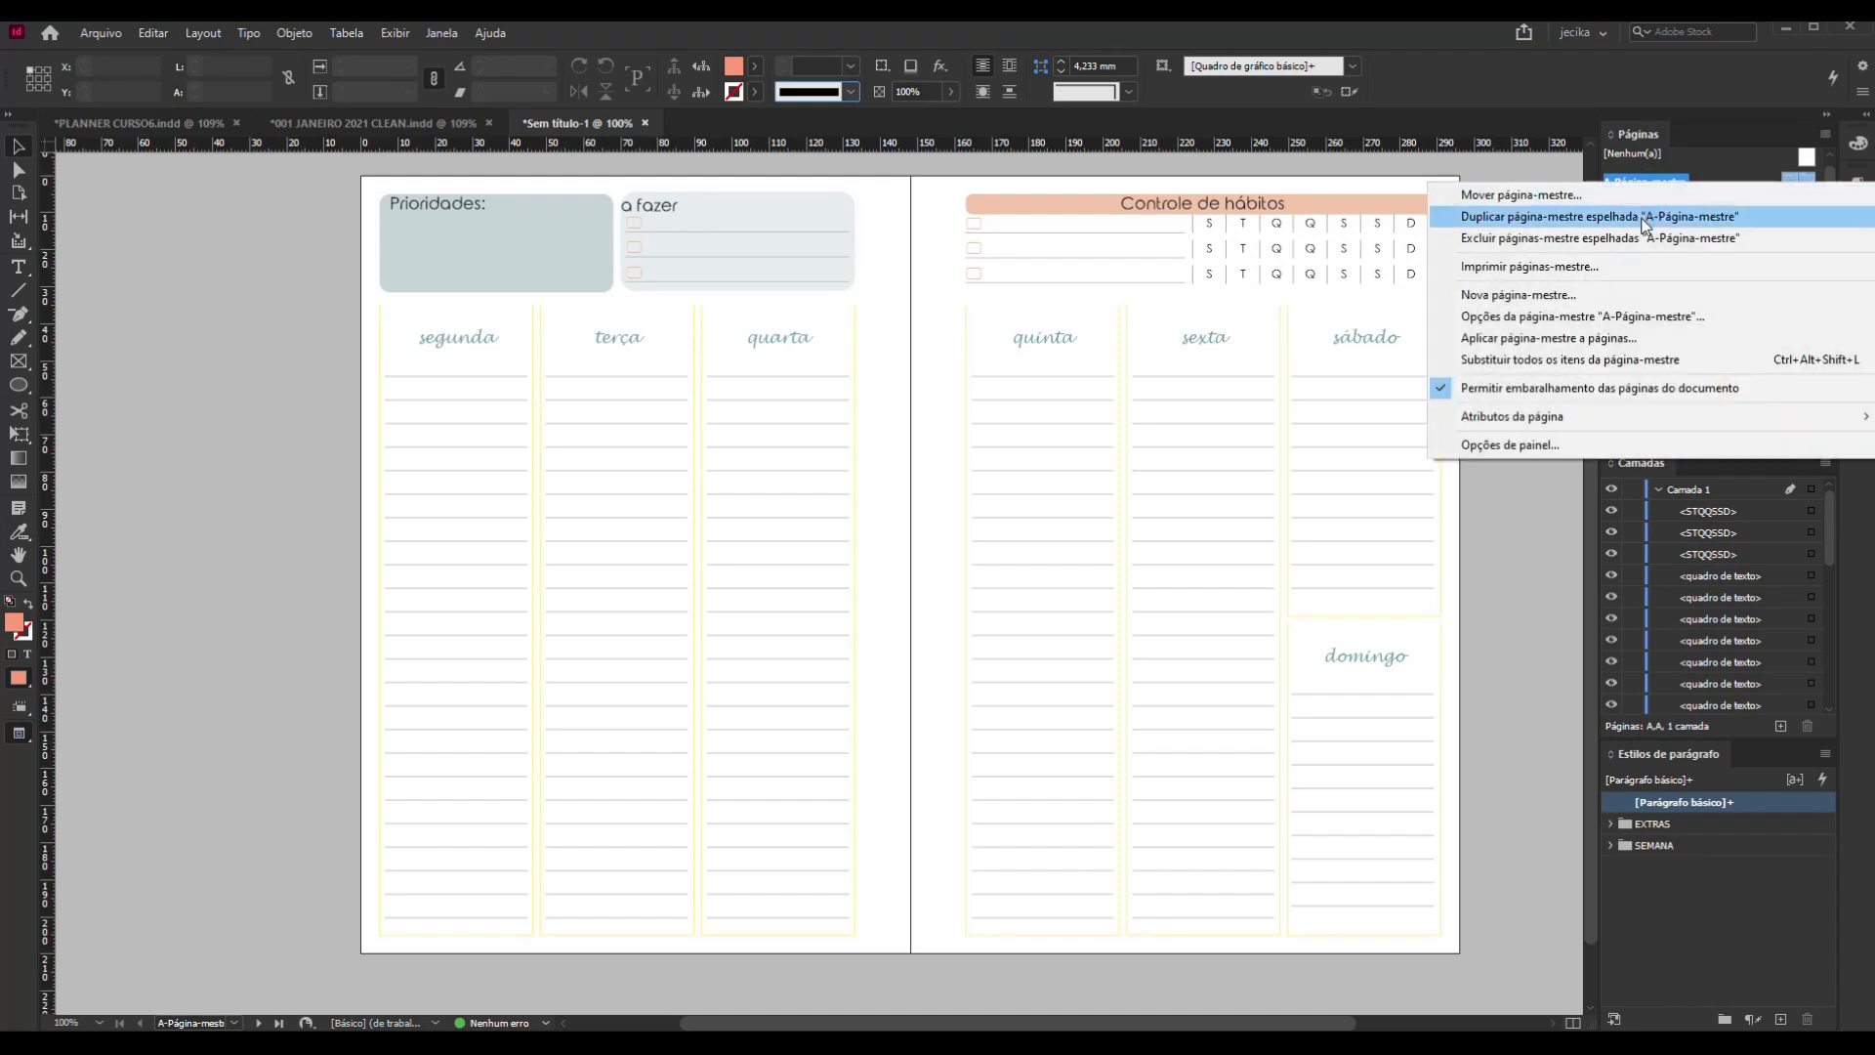
pyautogui.click(1561, 315)
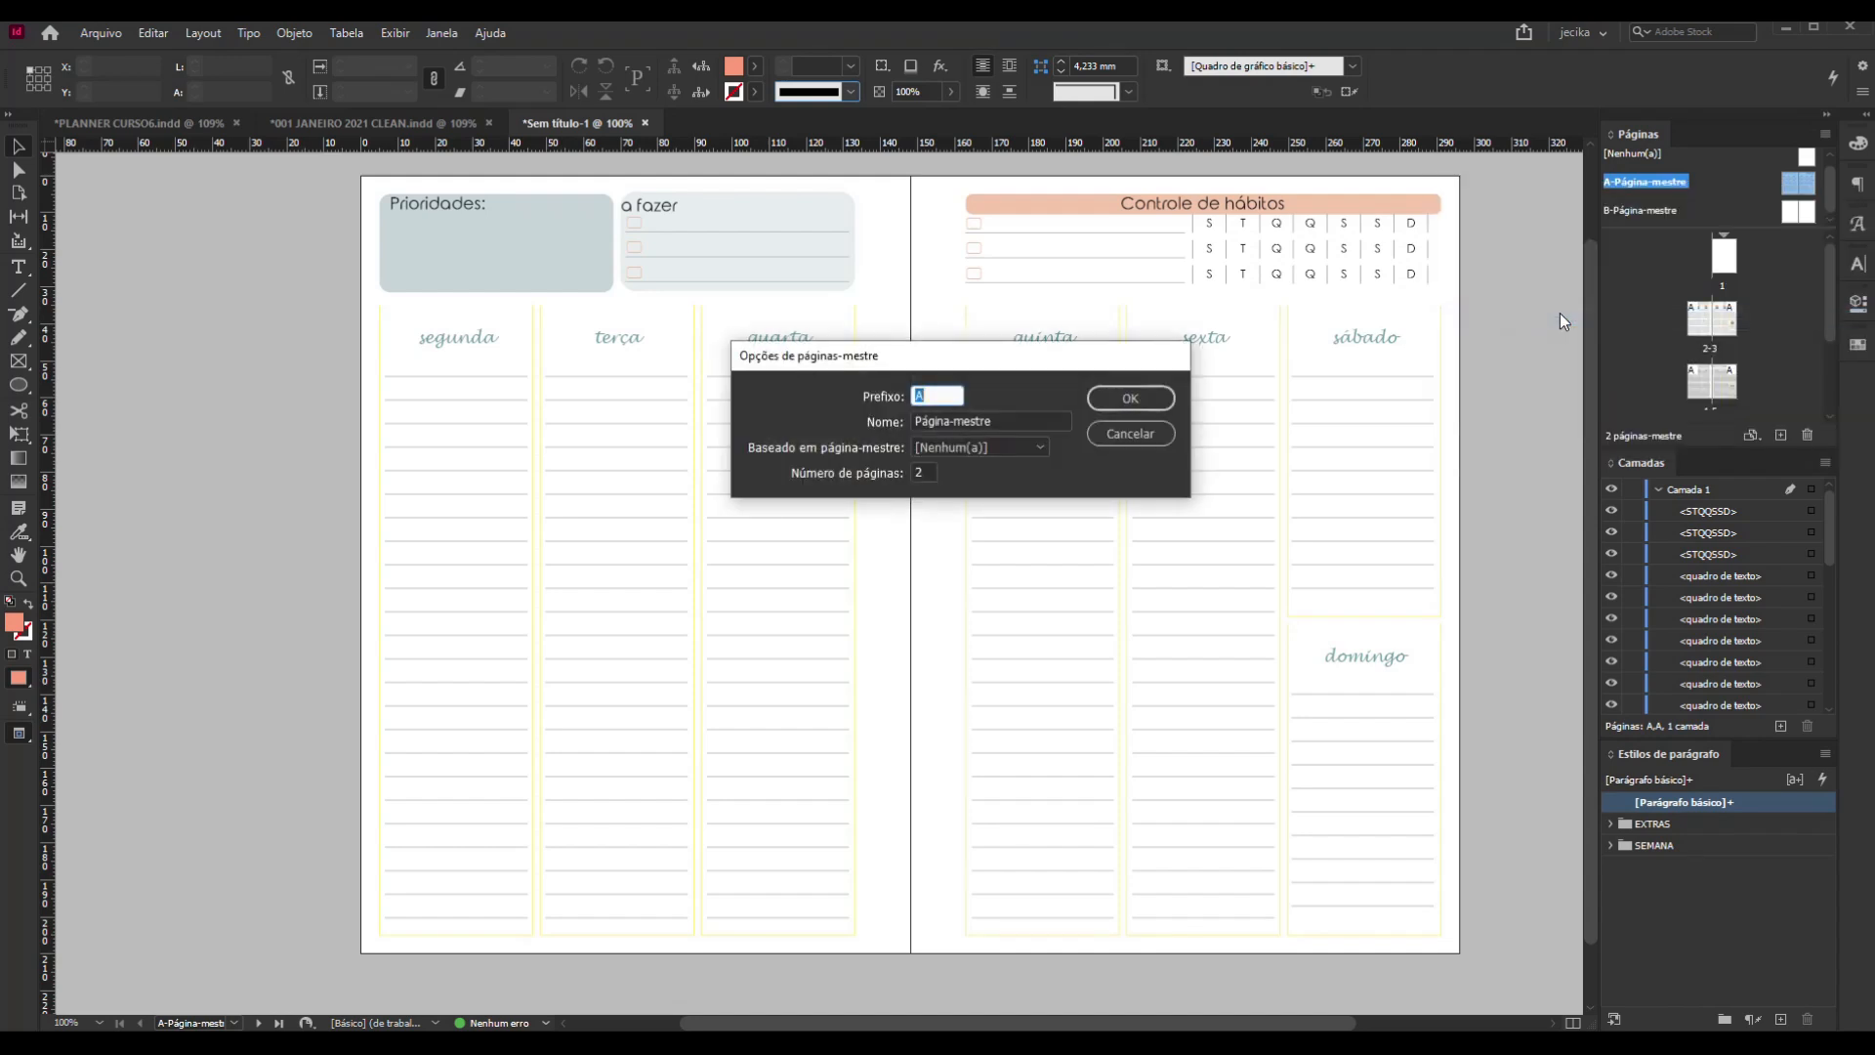
pyautogui.moveTo(1028, 421); pyautogui.dragTo(908, 426)
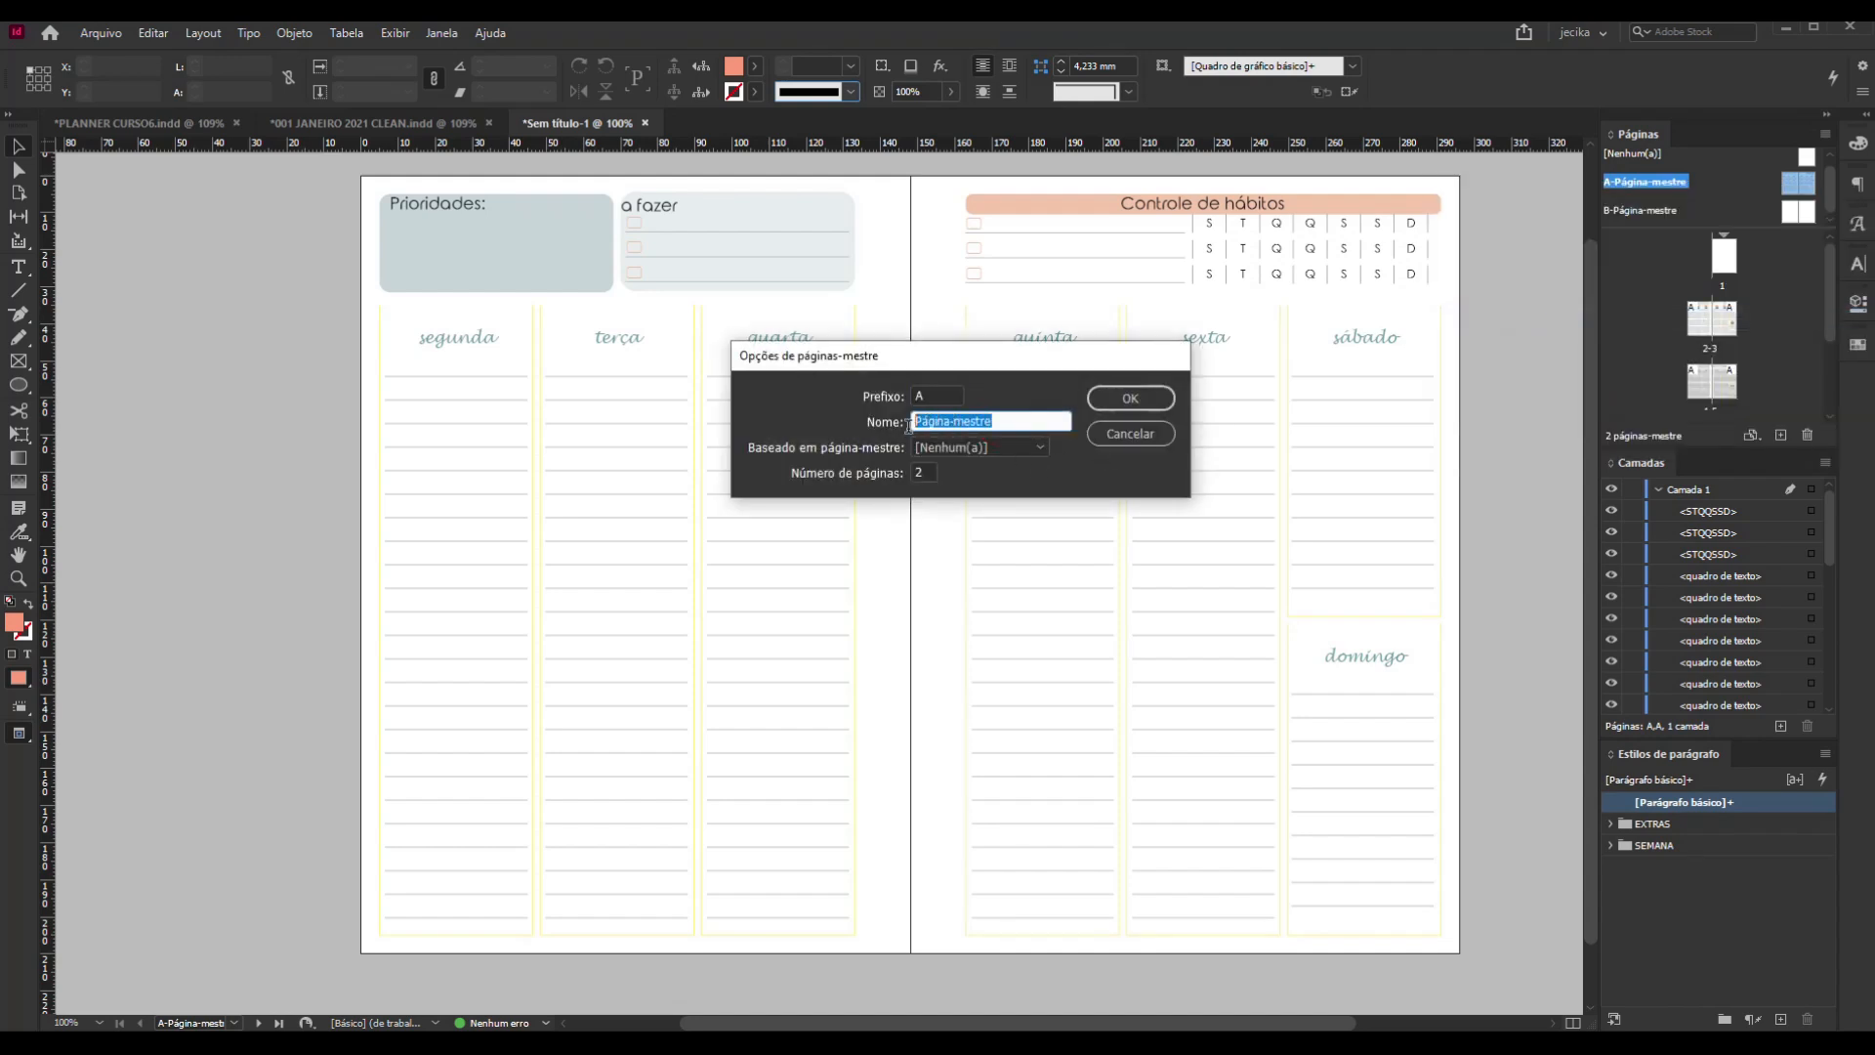
pyautogui.write('SEMANA')
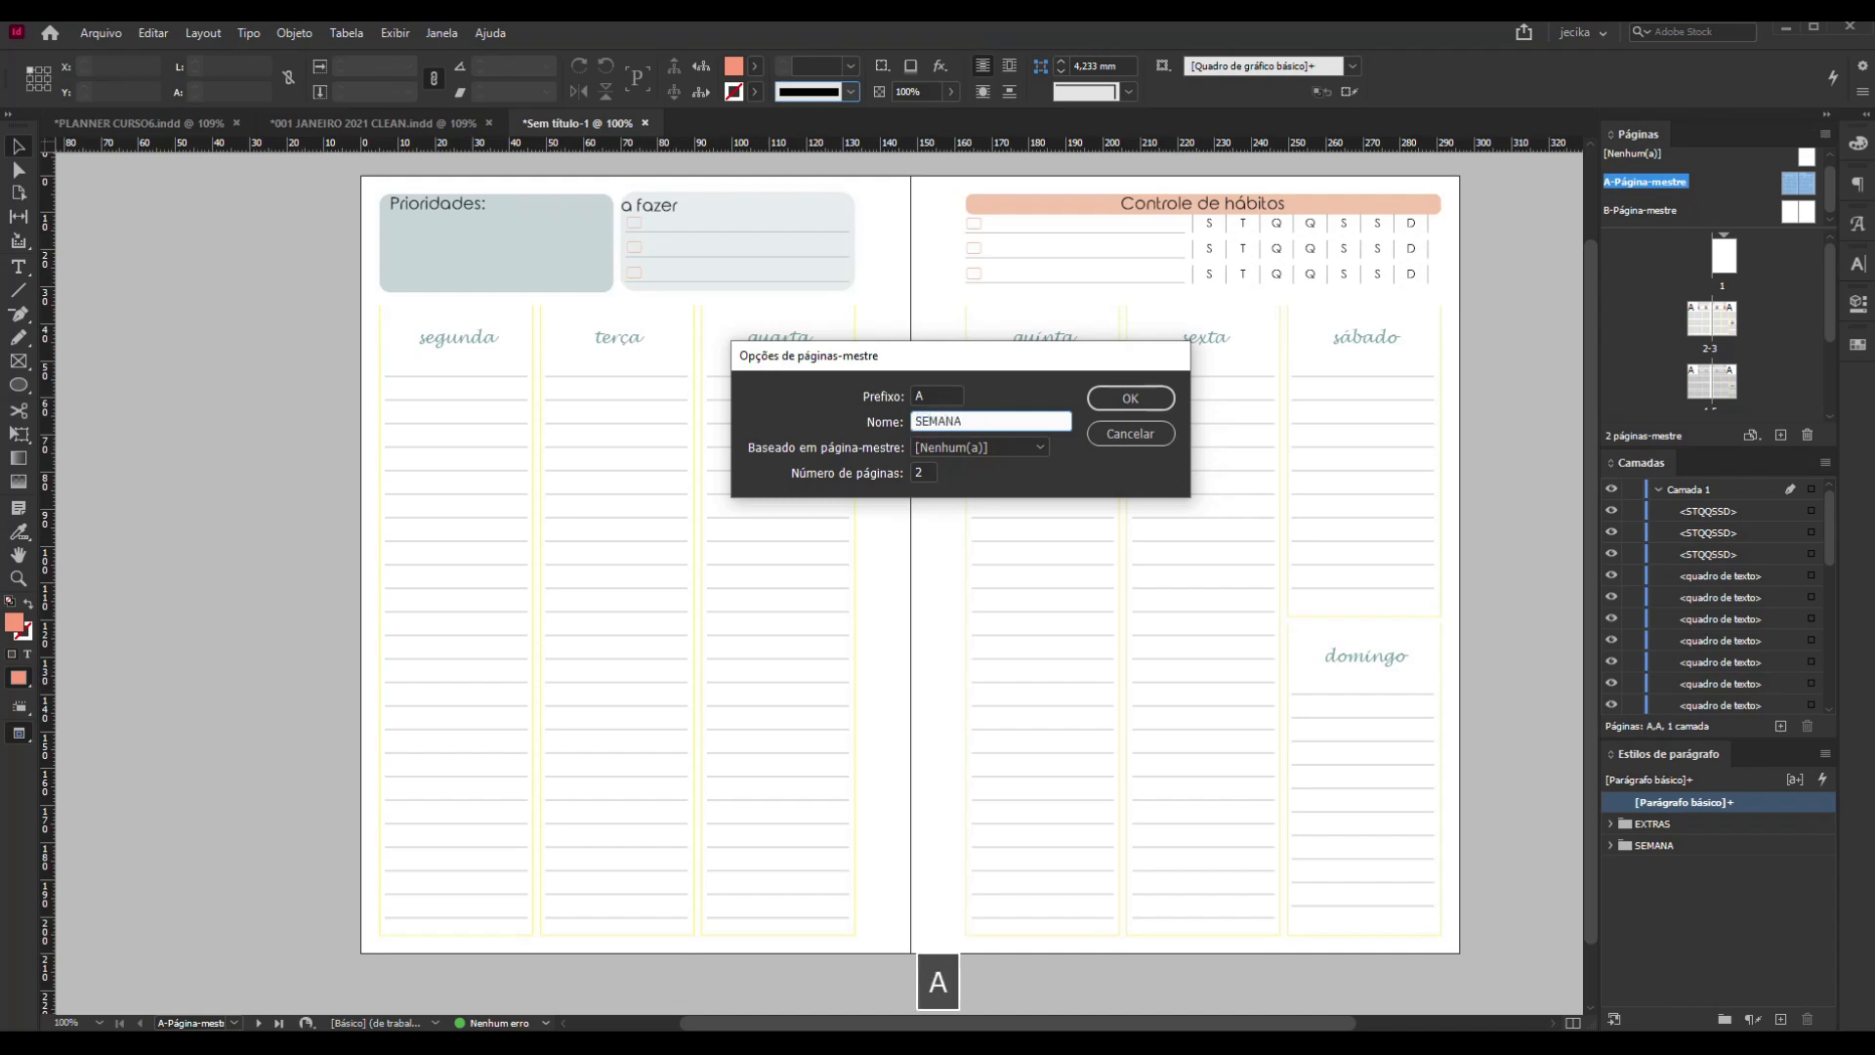
pyautogui.doubleClick(930, 394)
pyautogui.write('1')
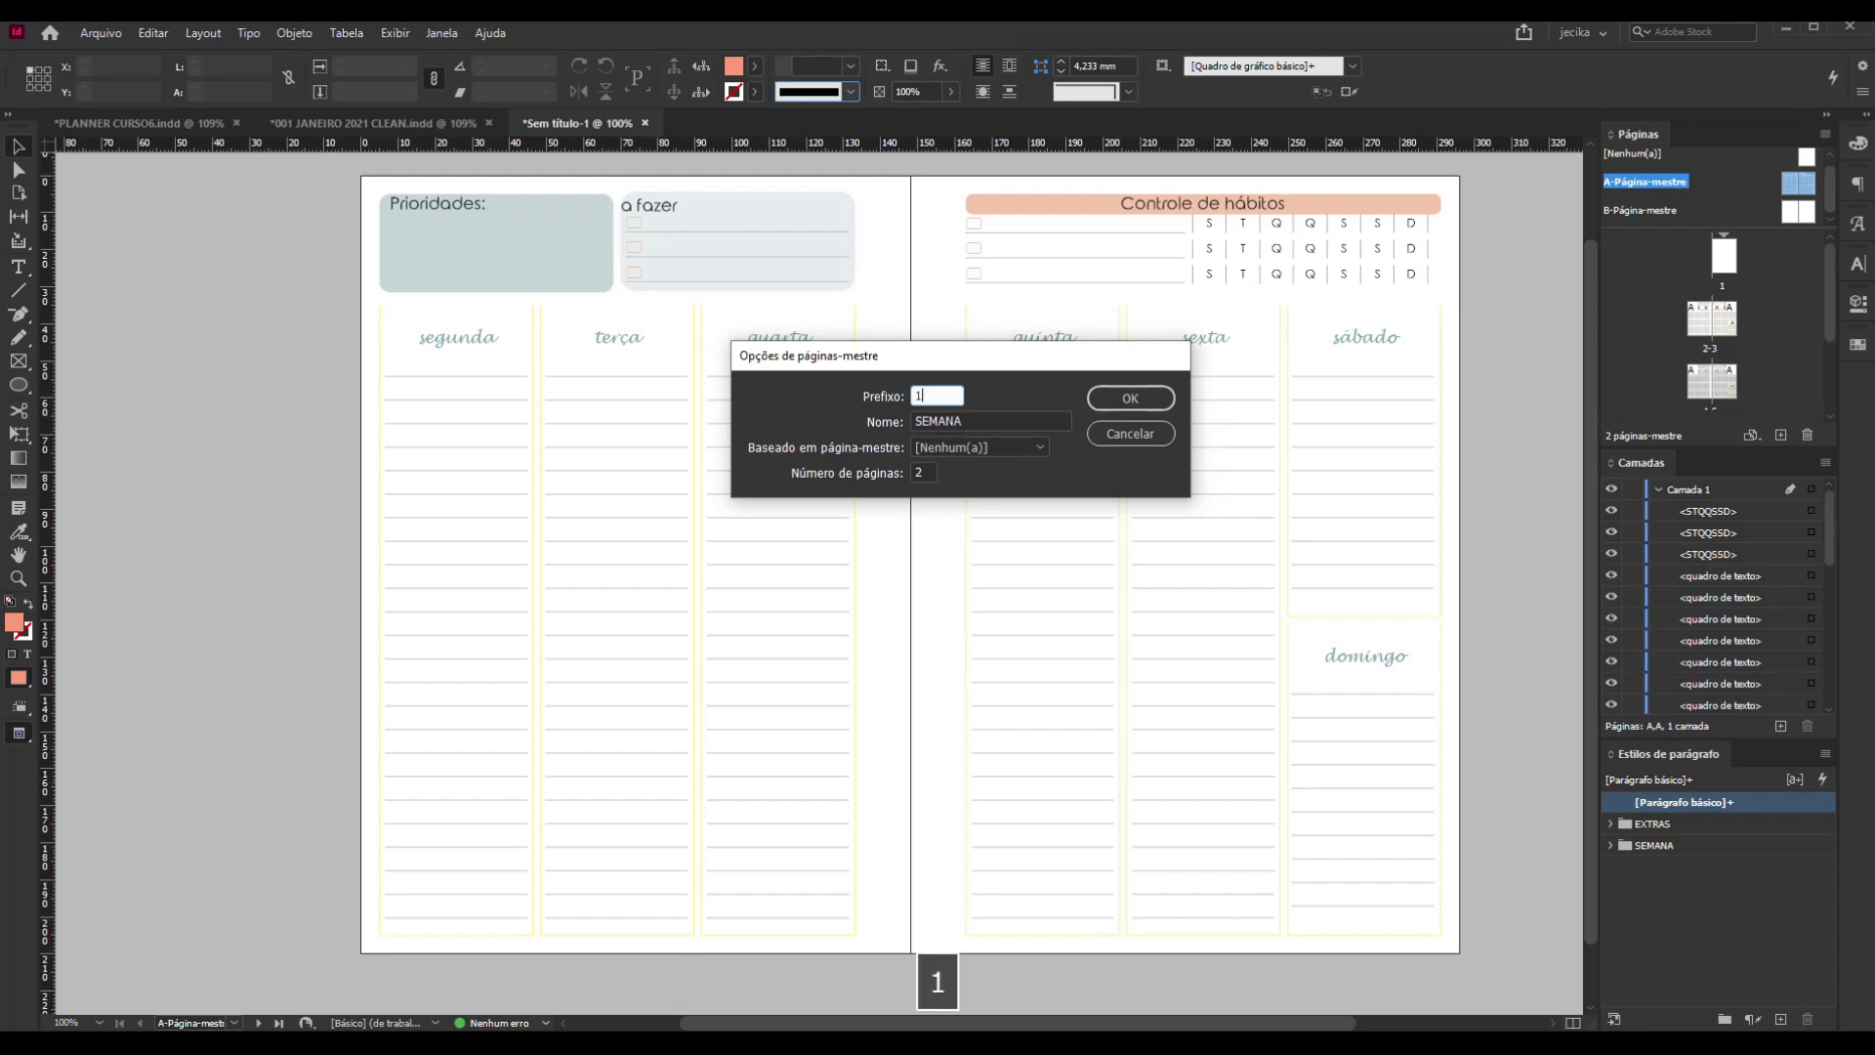
pyautogui.press('BackSpace')
pyautogui.write('A')
pyautogui.click(1131, 398)
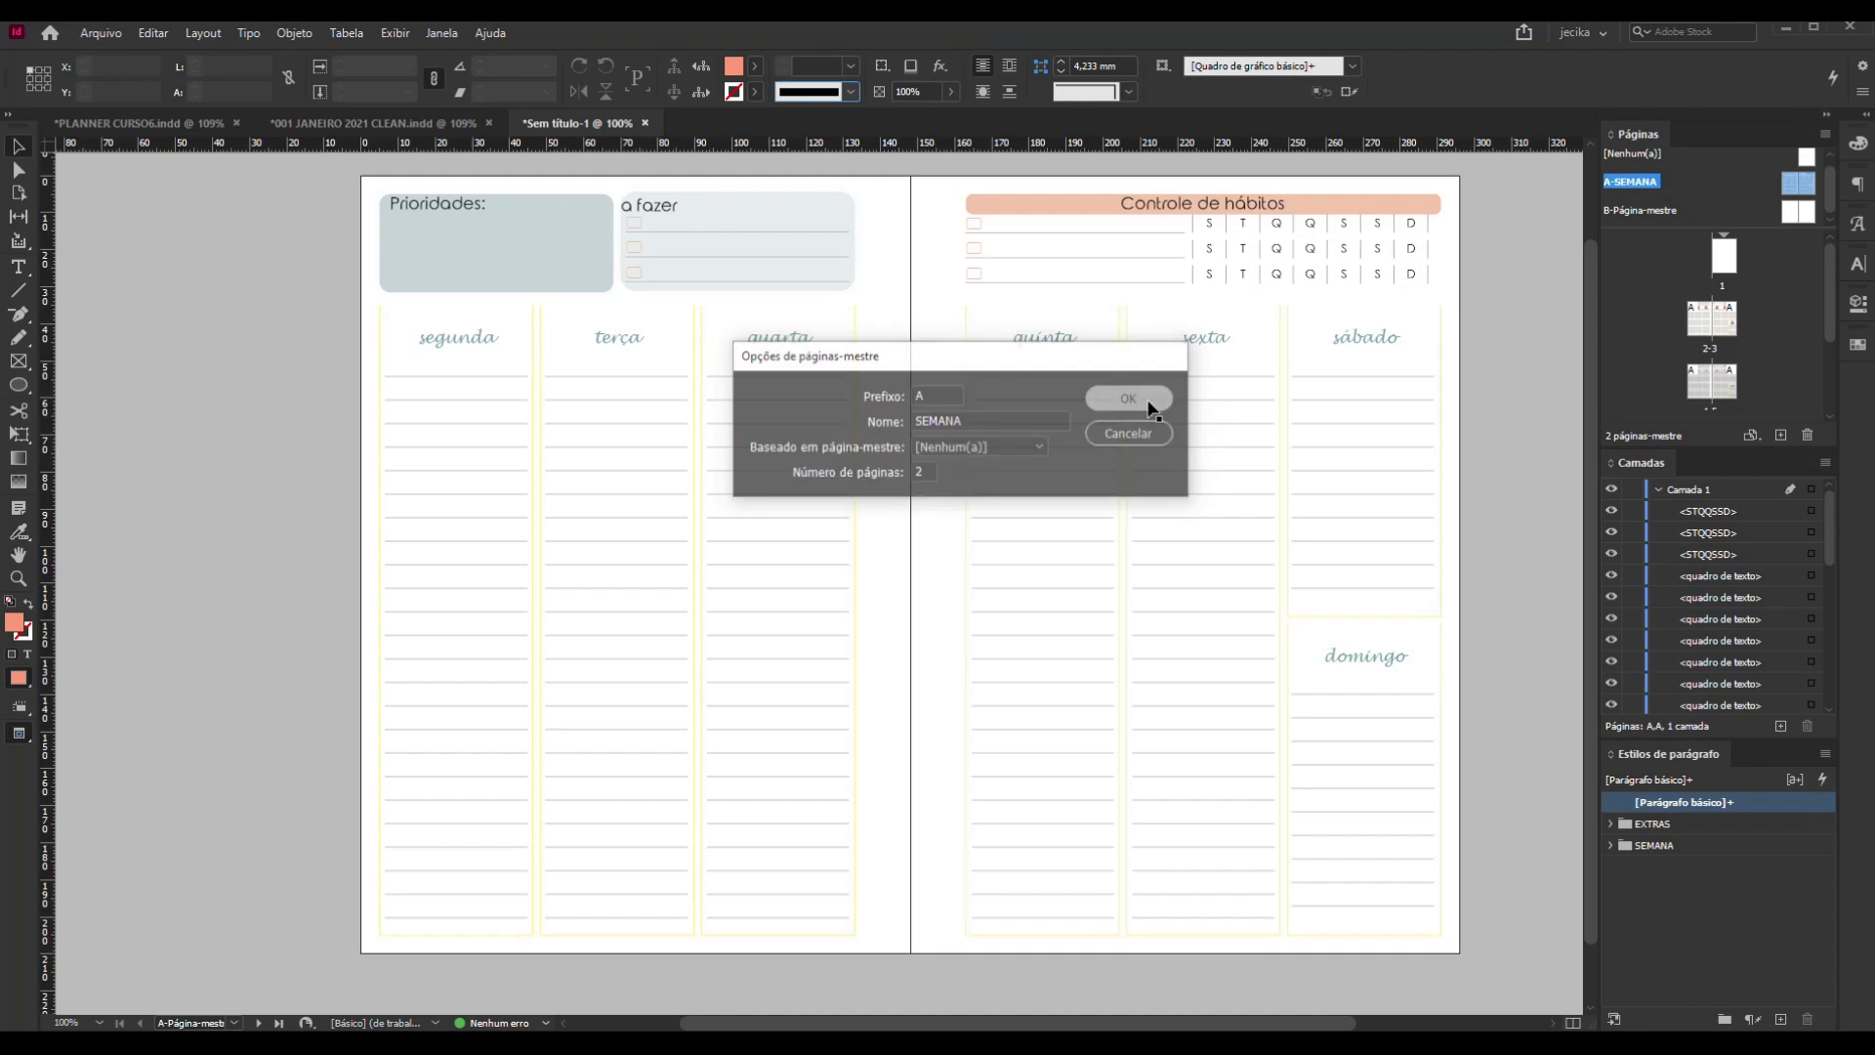
# Give the A-SEMANA master spread the Rosa colour label and check it on the document's page thumbnails
pyautogui.rightClick(1648, 187)
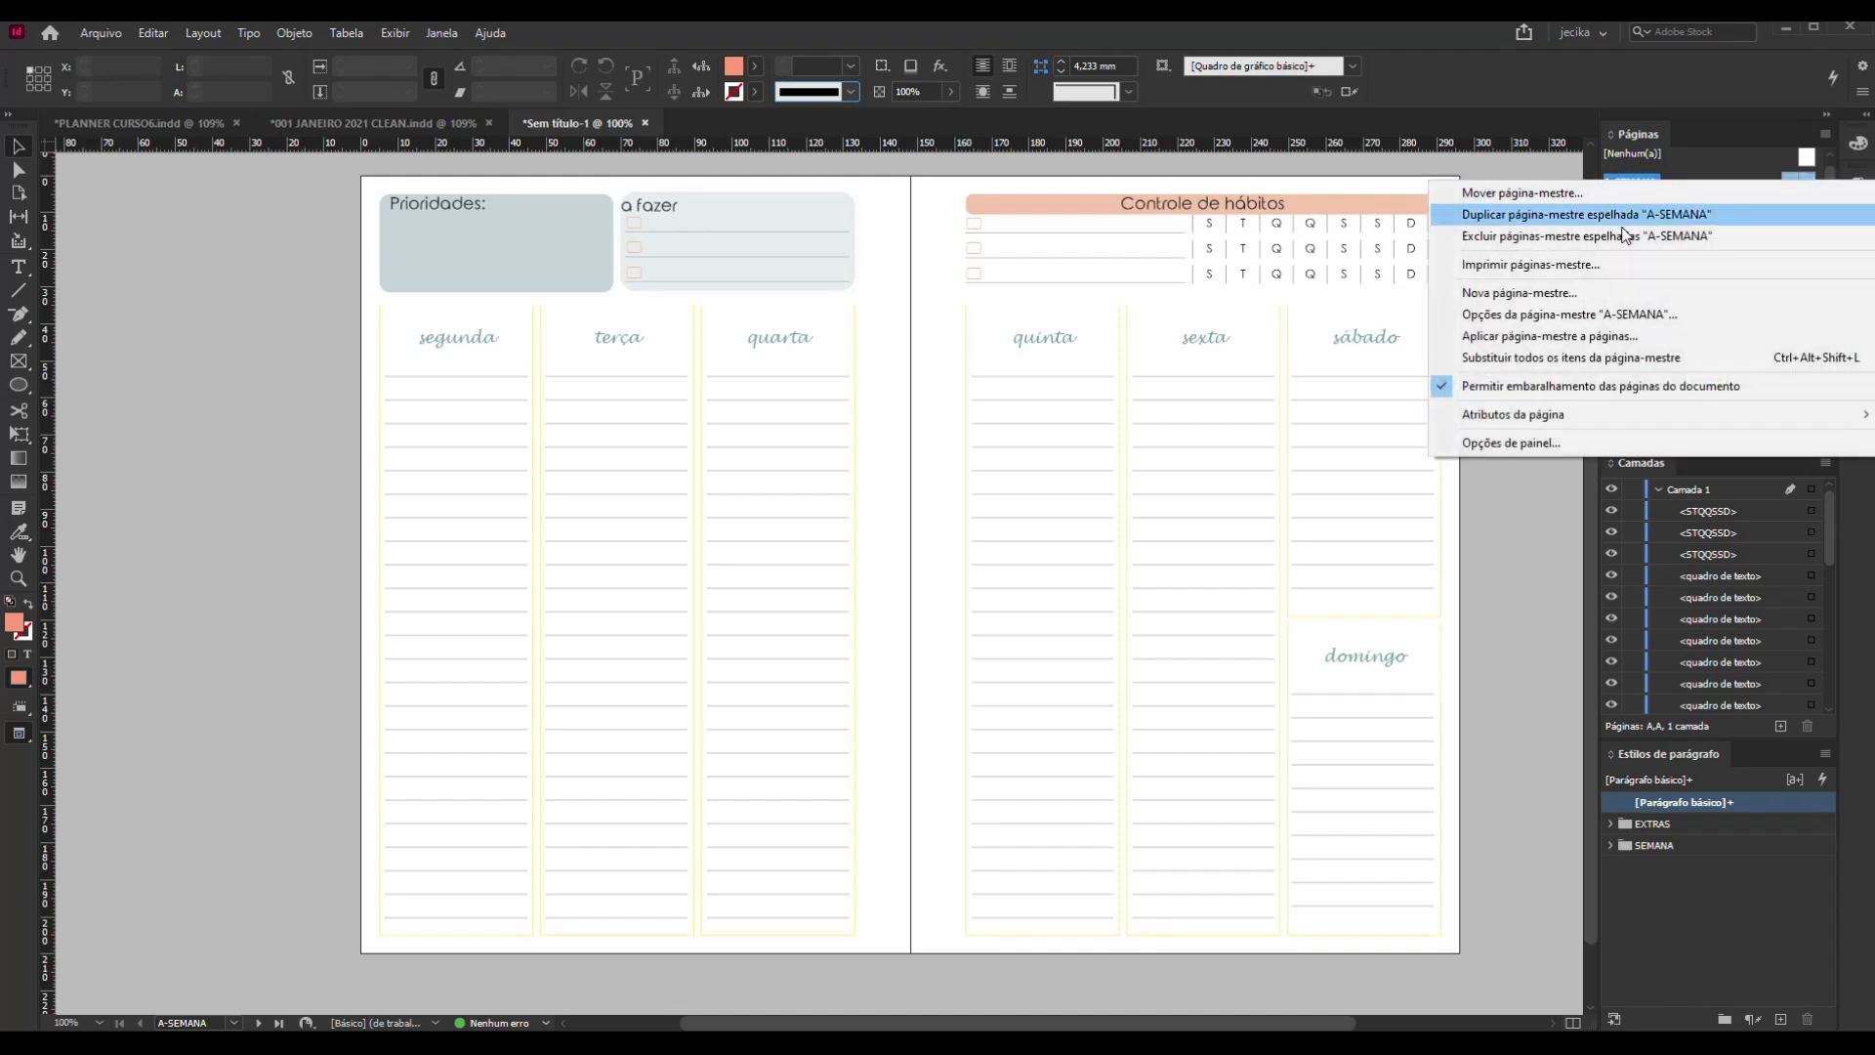
pyautogui.moveTo(1649, 413)
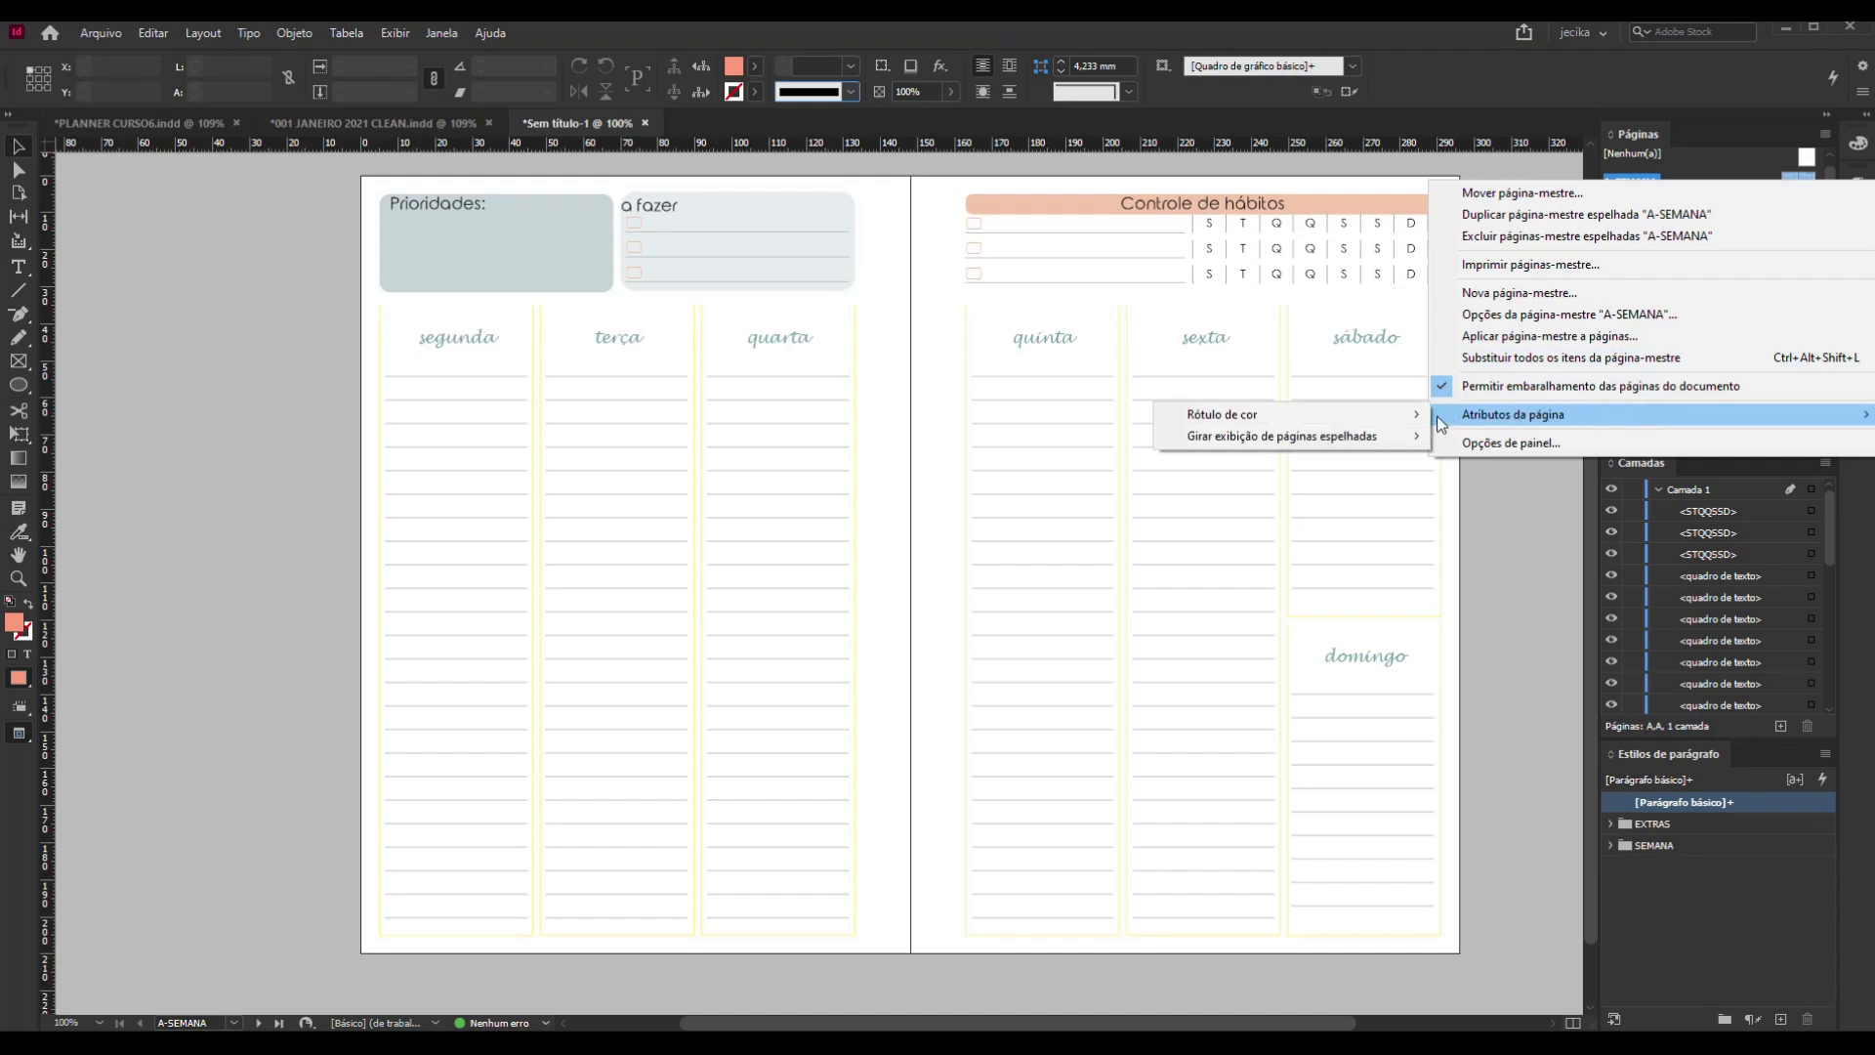
pyautogui.moveTo(1367, 419)
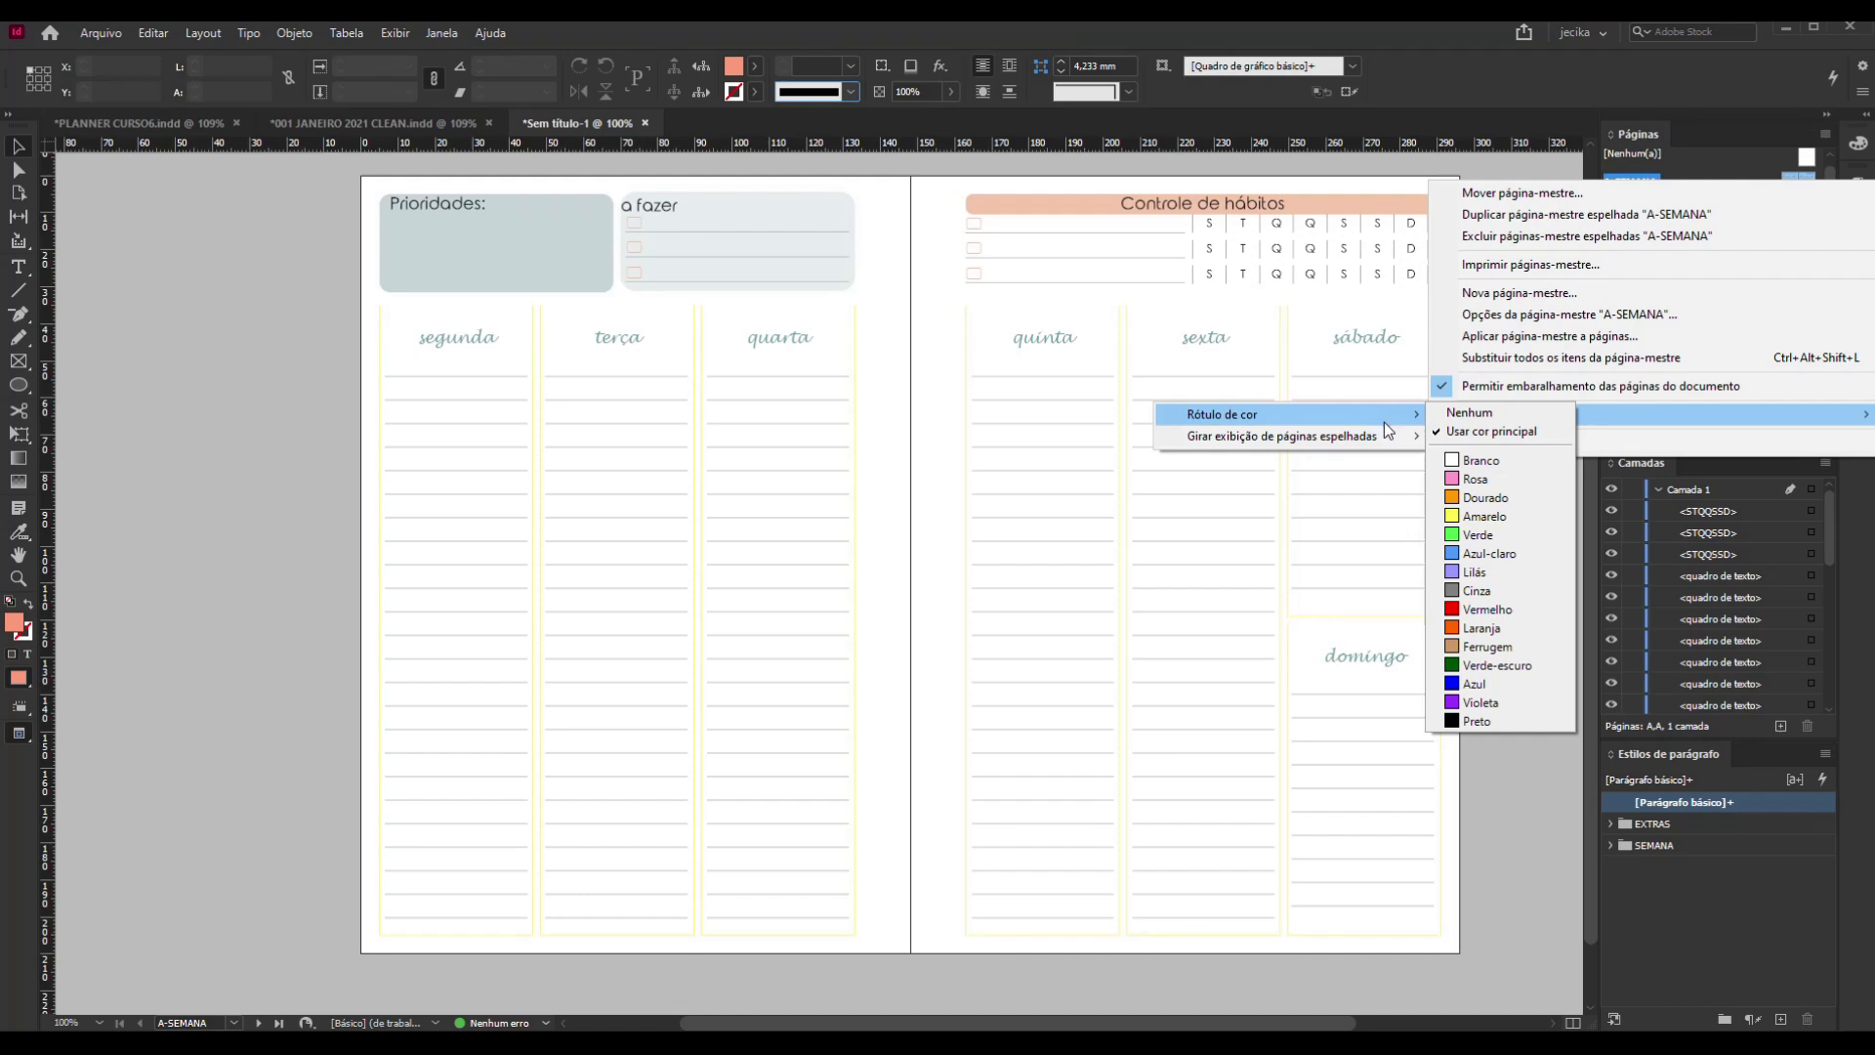
pyautogui.click(1471, 481)
pyautogui.click(1790, 313)
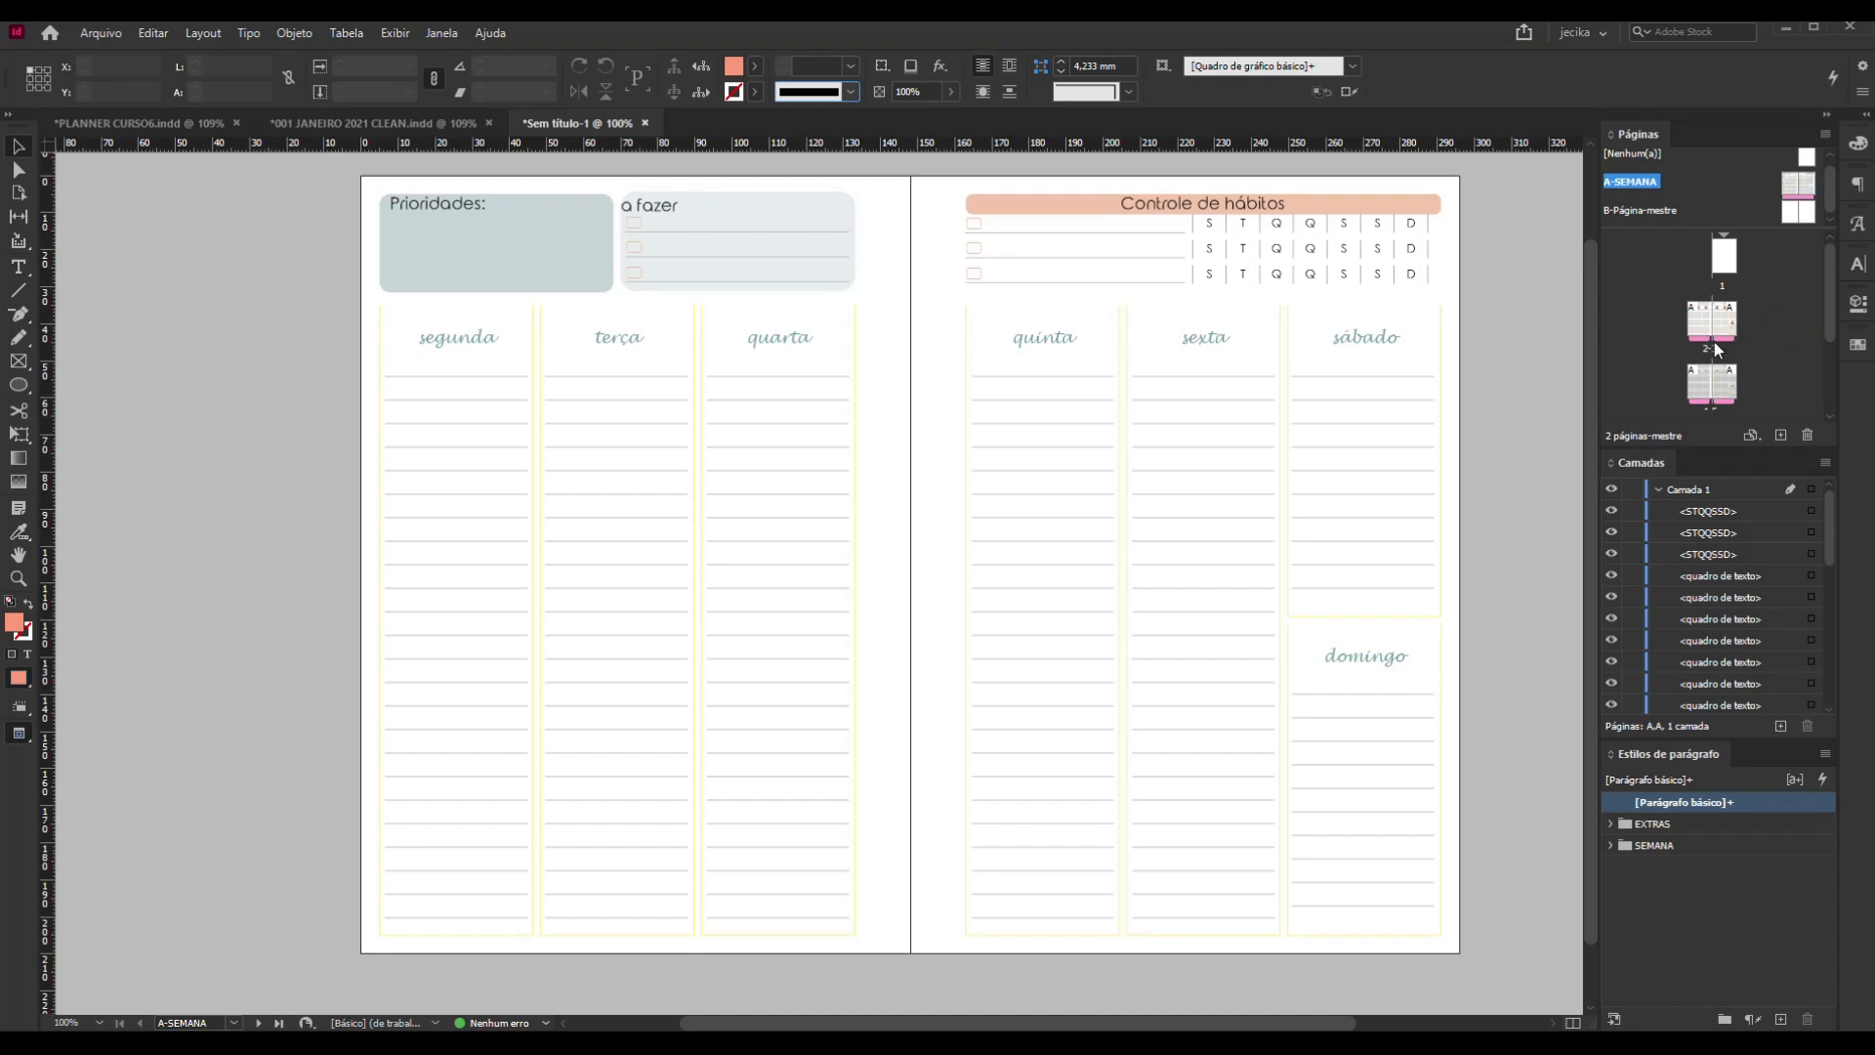
pyautogui.scroll(-2, 1711, 395)
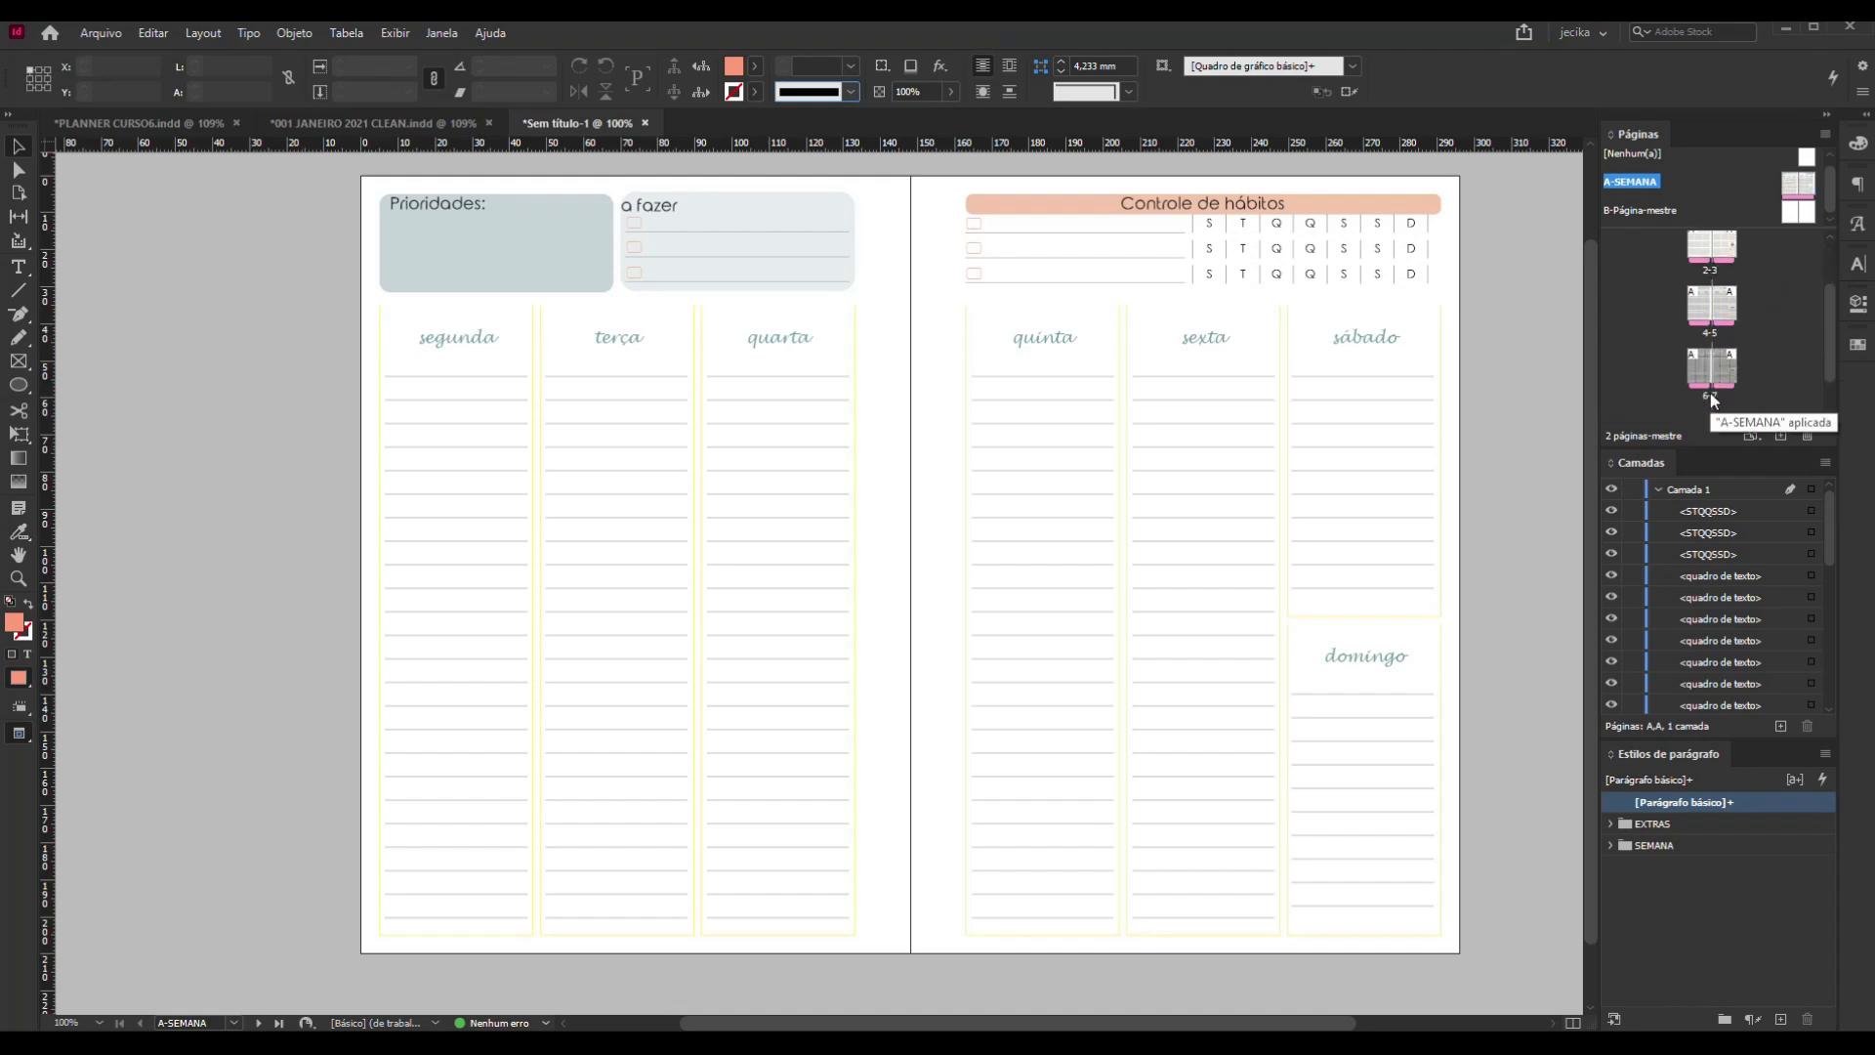
pyautogui.scroll(2, 1711, 389)
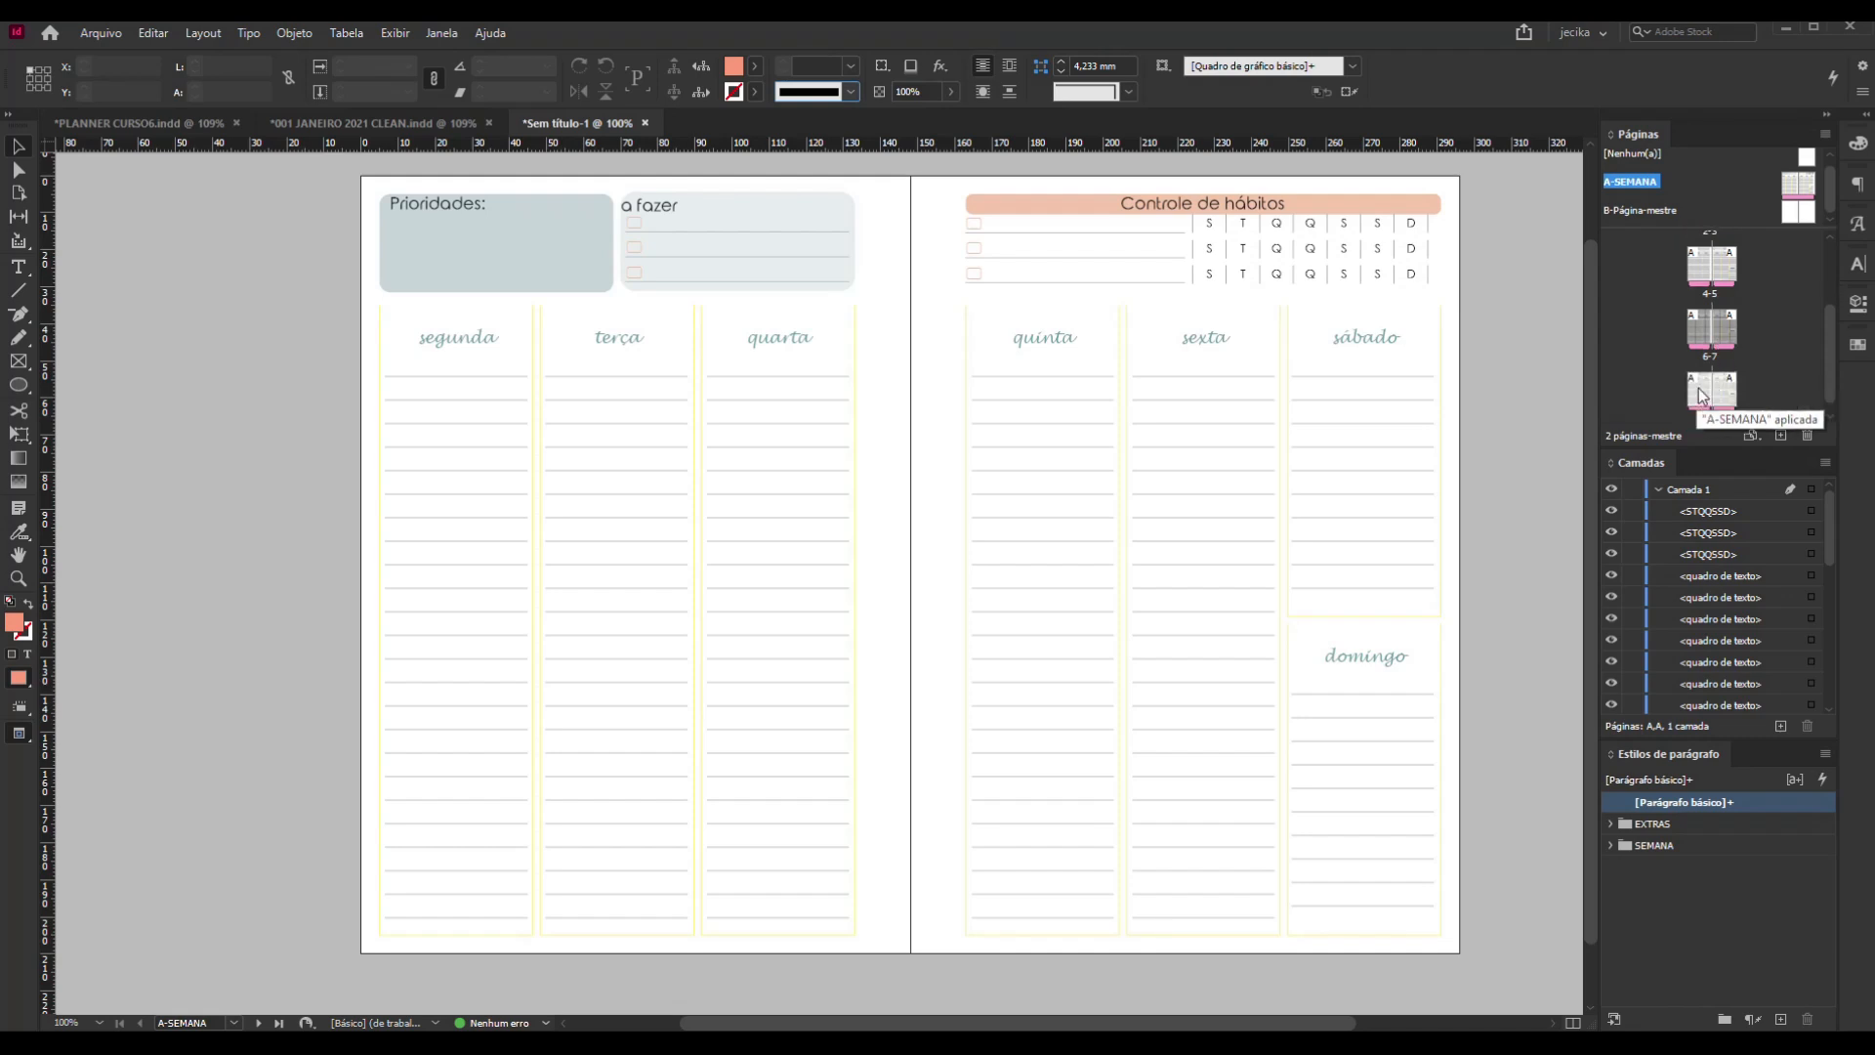
pyautogui.scroll(1, 1705, 386)
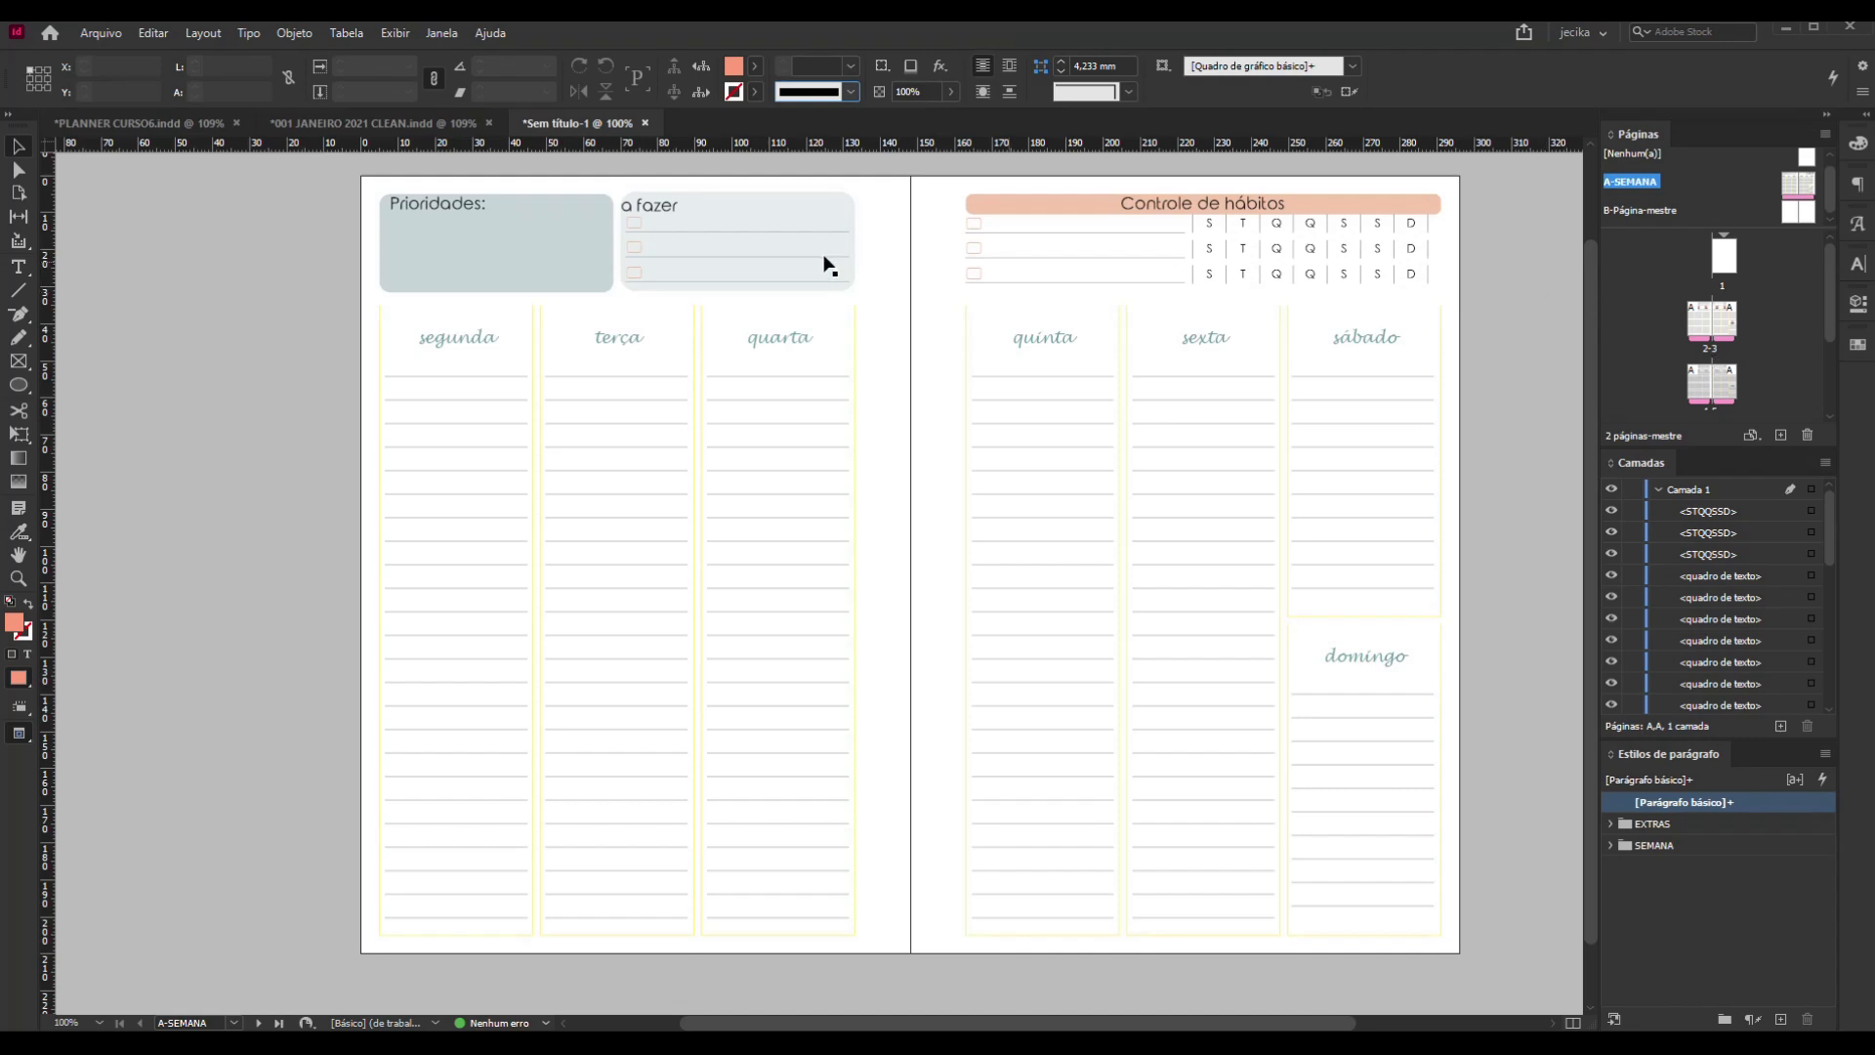
# Copy all items of the A-SEMANA spread in place onto a new layer and hide Camada 1
pyautogui.moveTo(364, 175); pyautogui.dragTo(1459, 947)
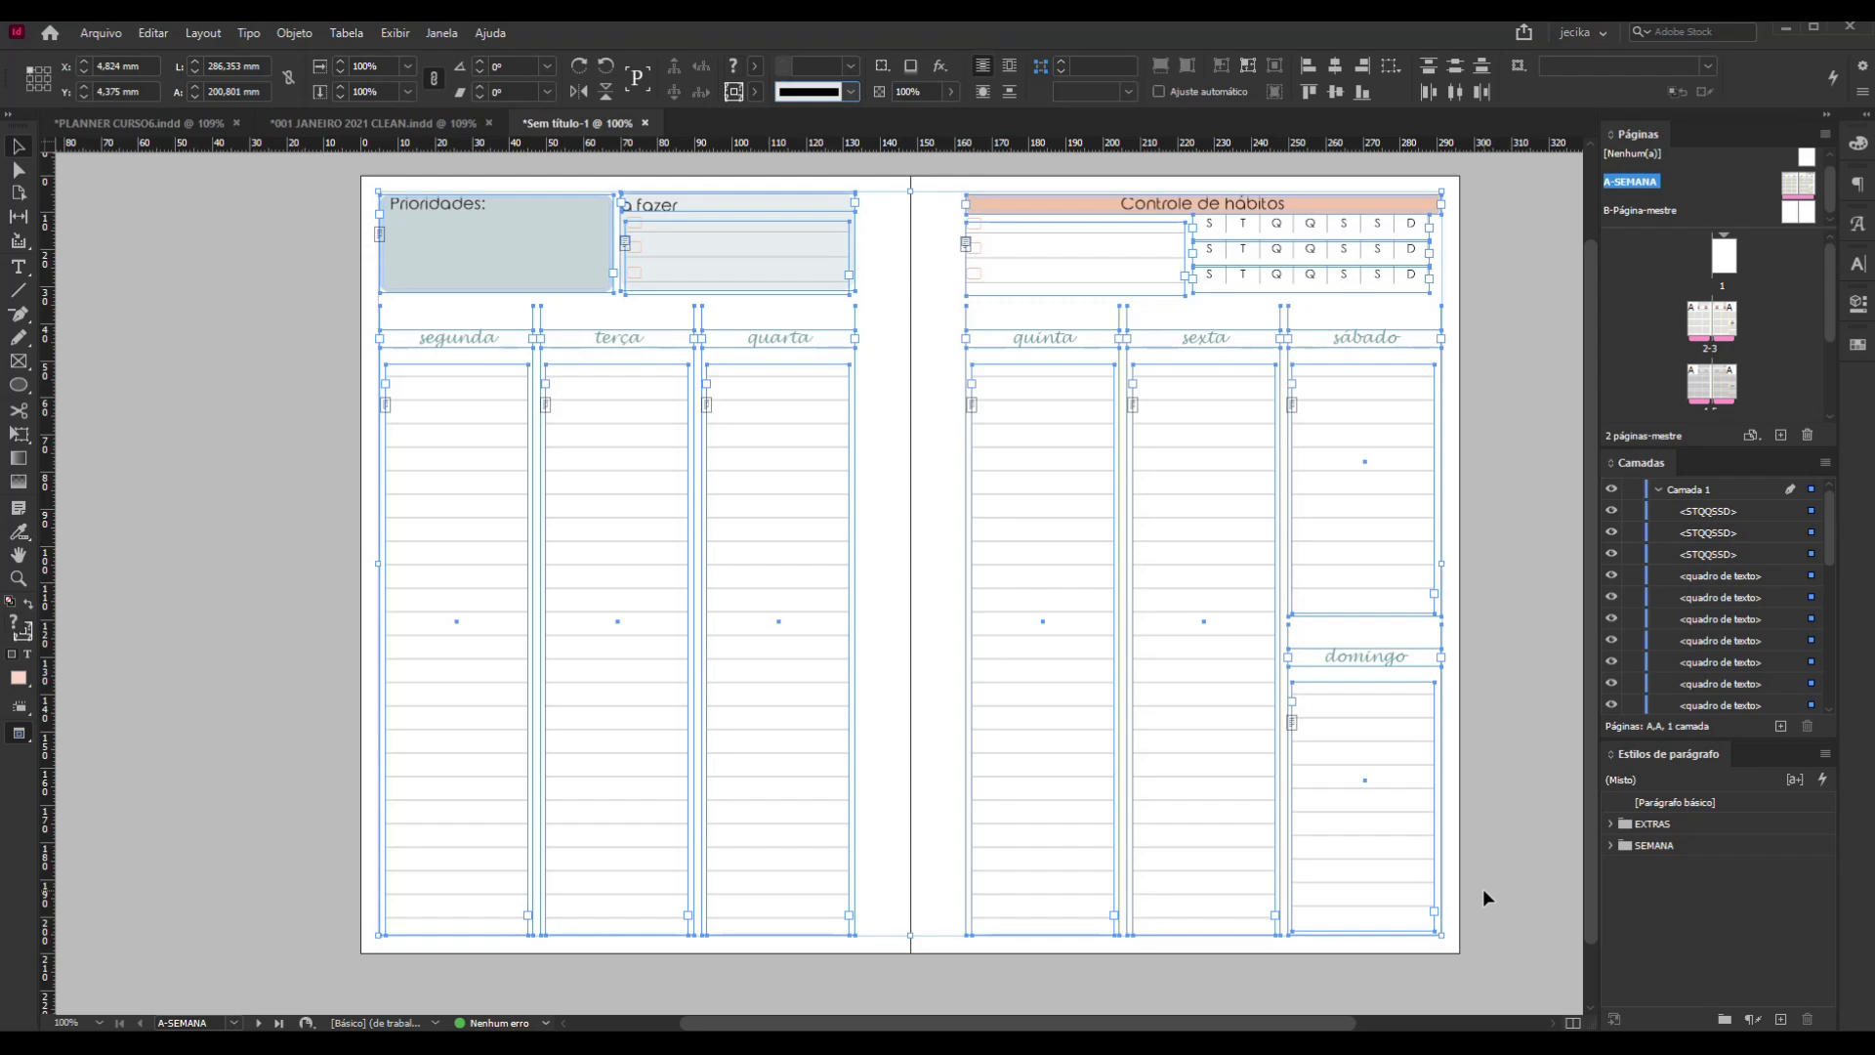
pyautogui.hotkey('ctrl', 'c')
pyautogui.click(1660, 489)
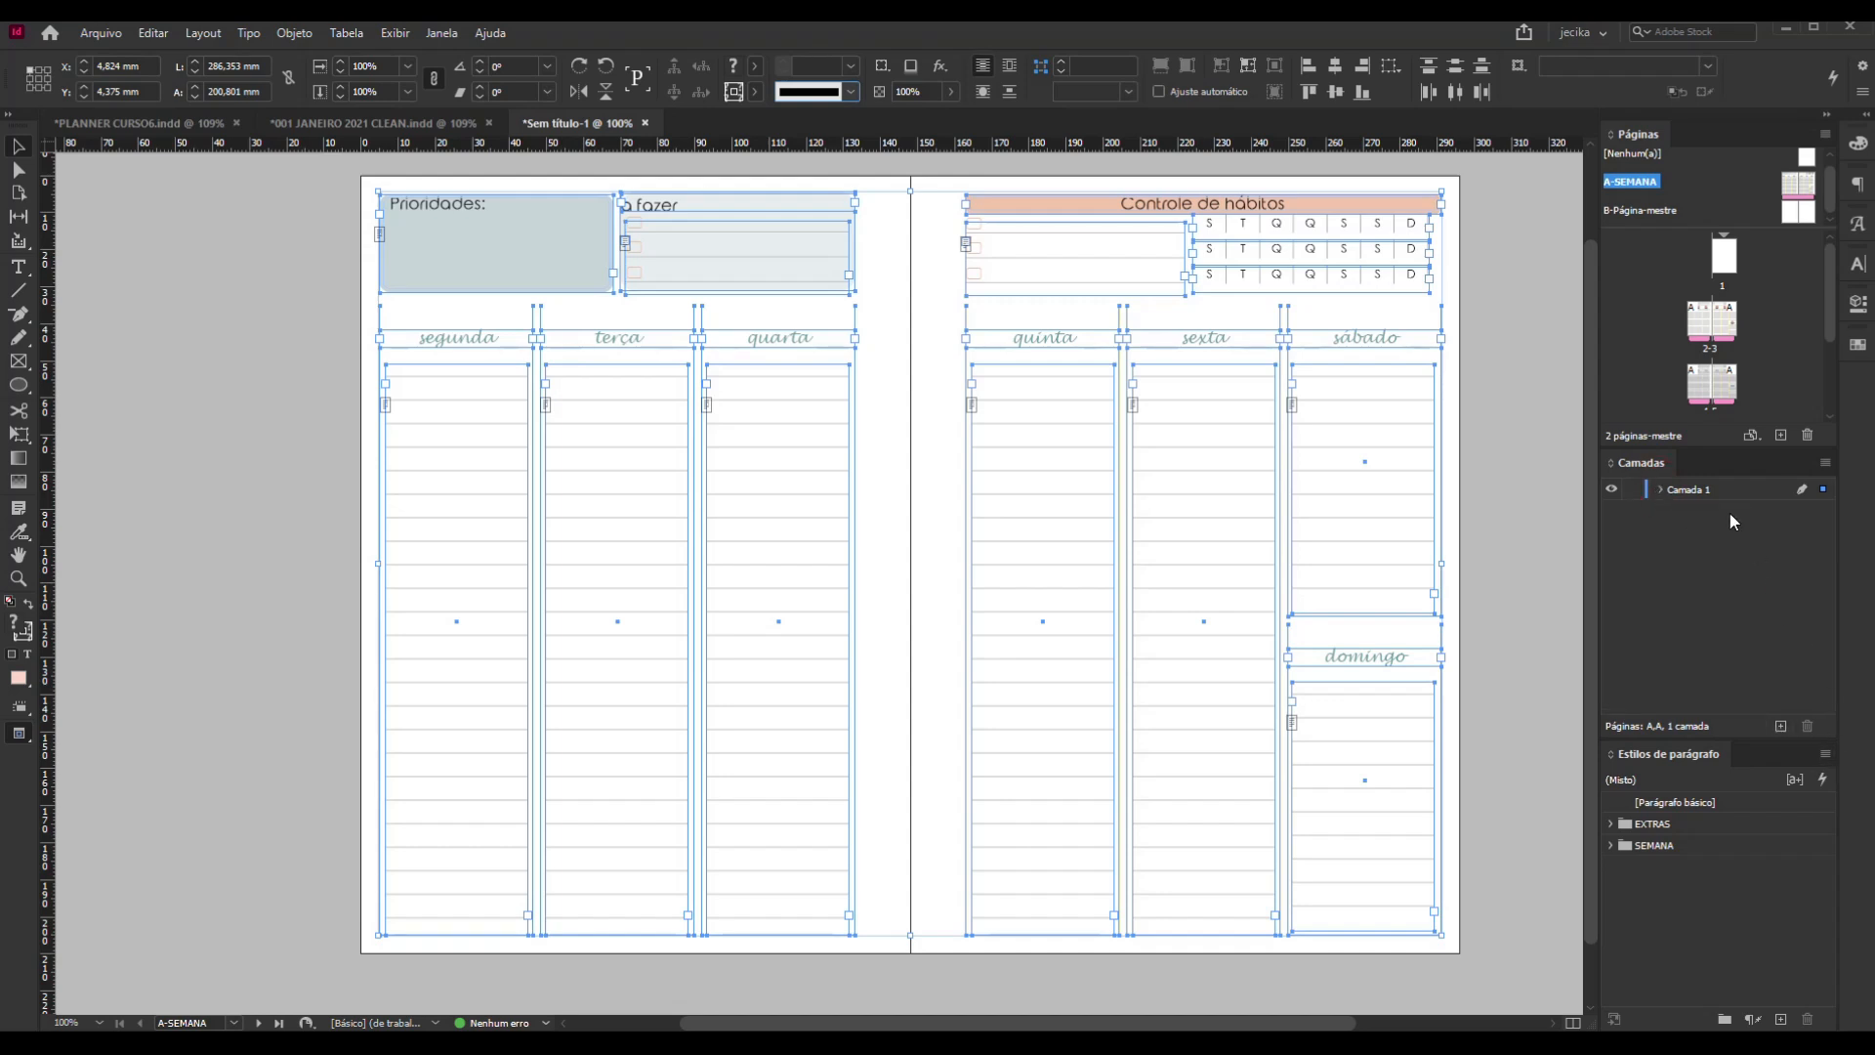
pyautogui.click(1780, 728)
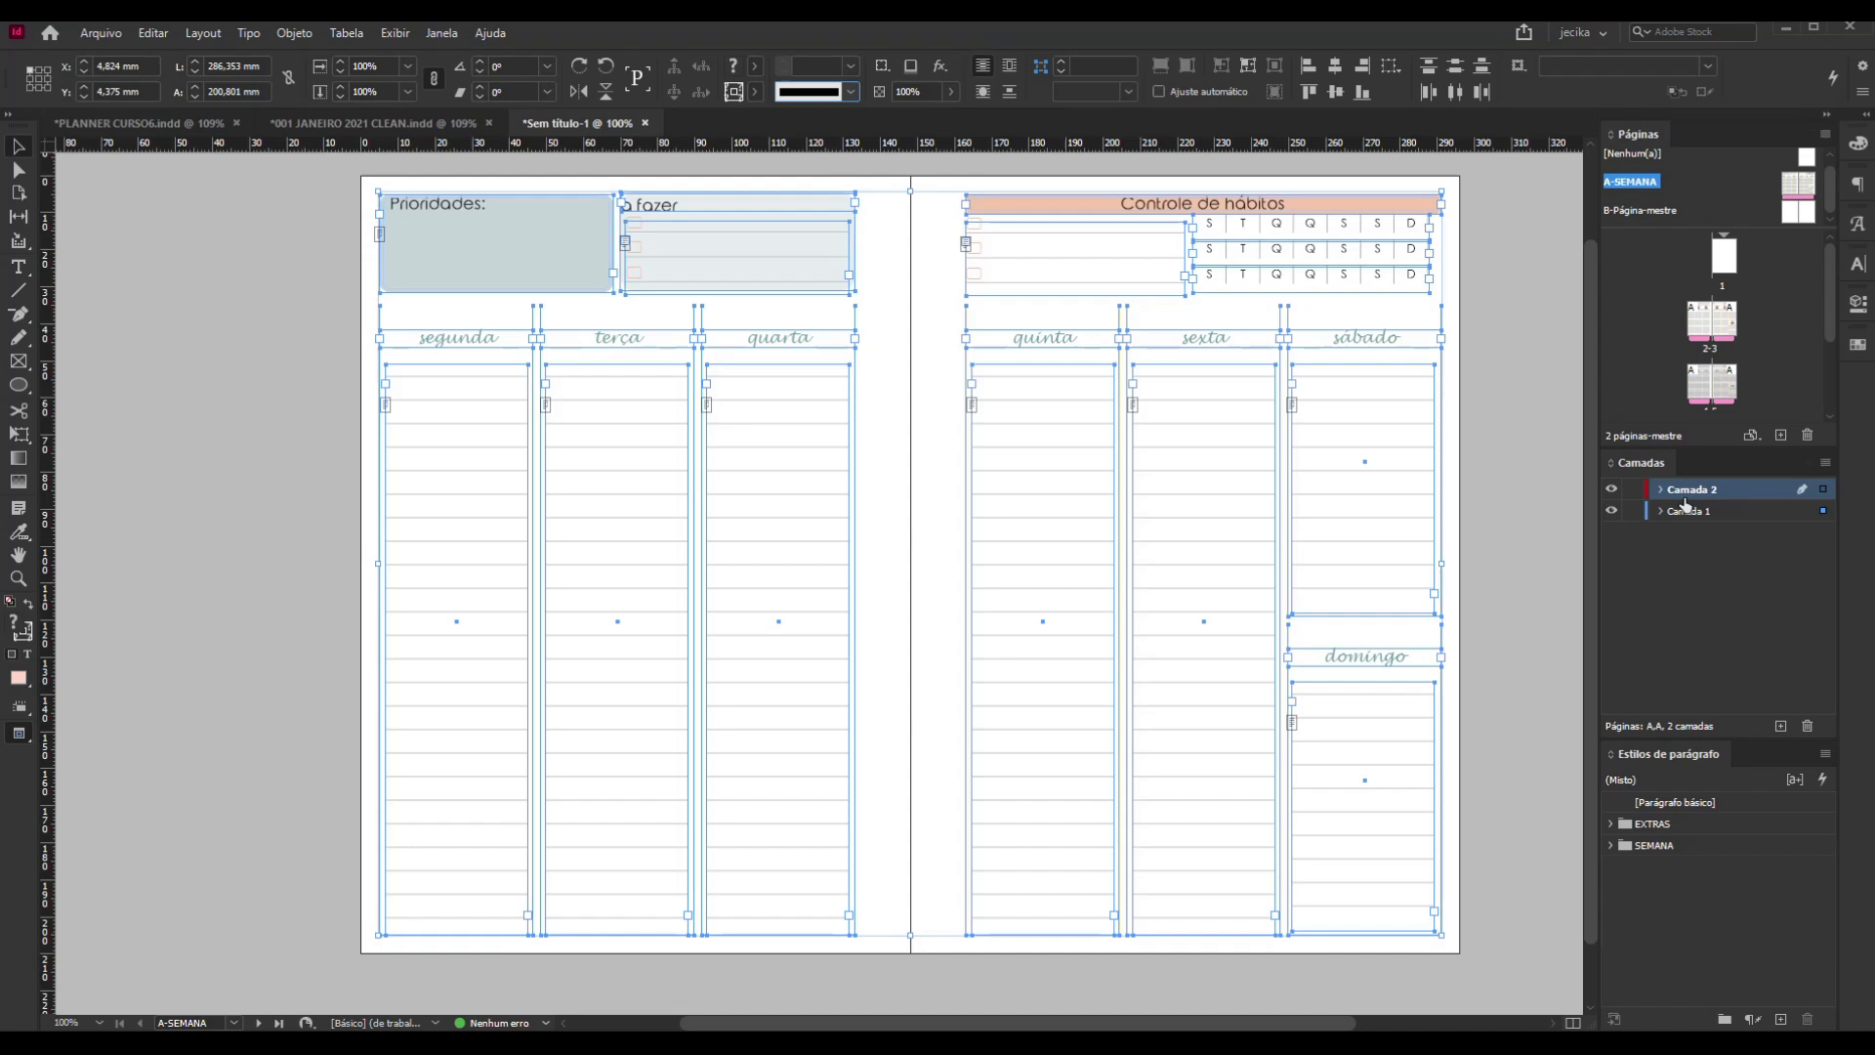
pyautogui.click(1610, 513)
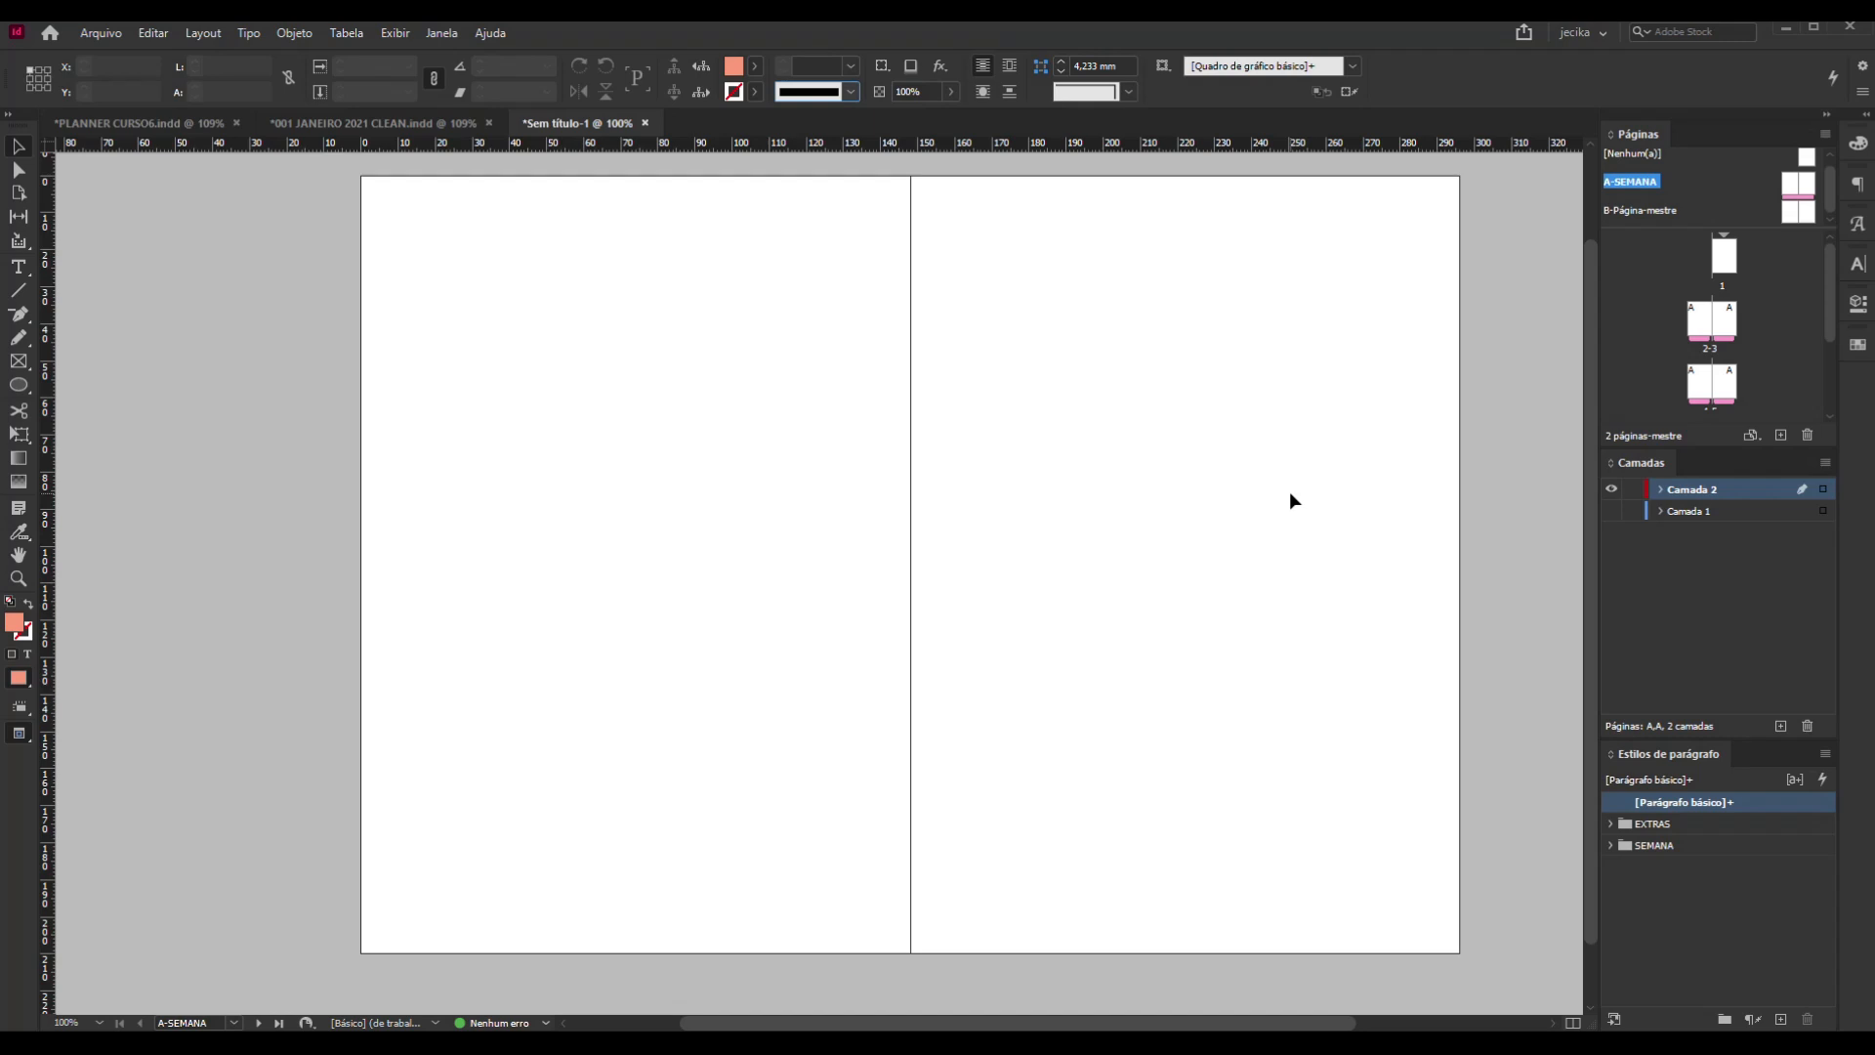
pyautogui.hotkey('ctrl', 'alt', 'shift', 'v')
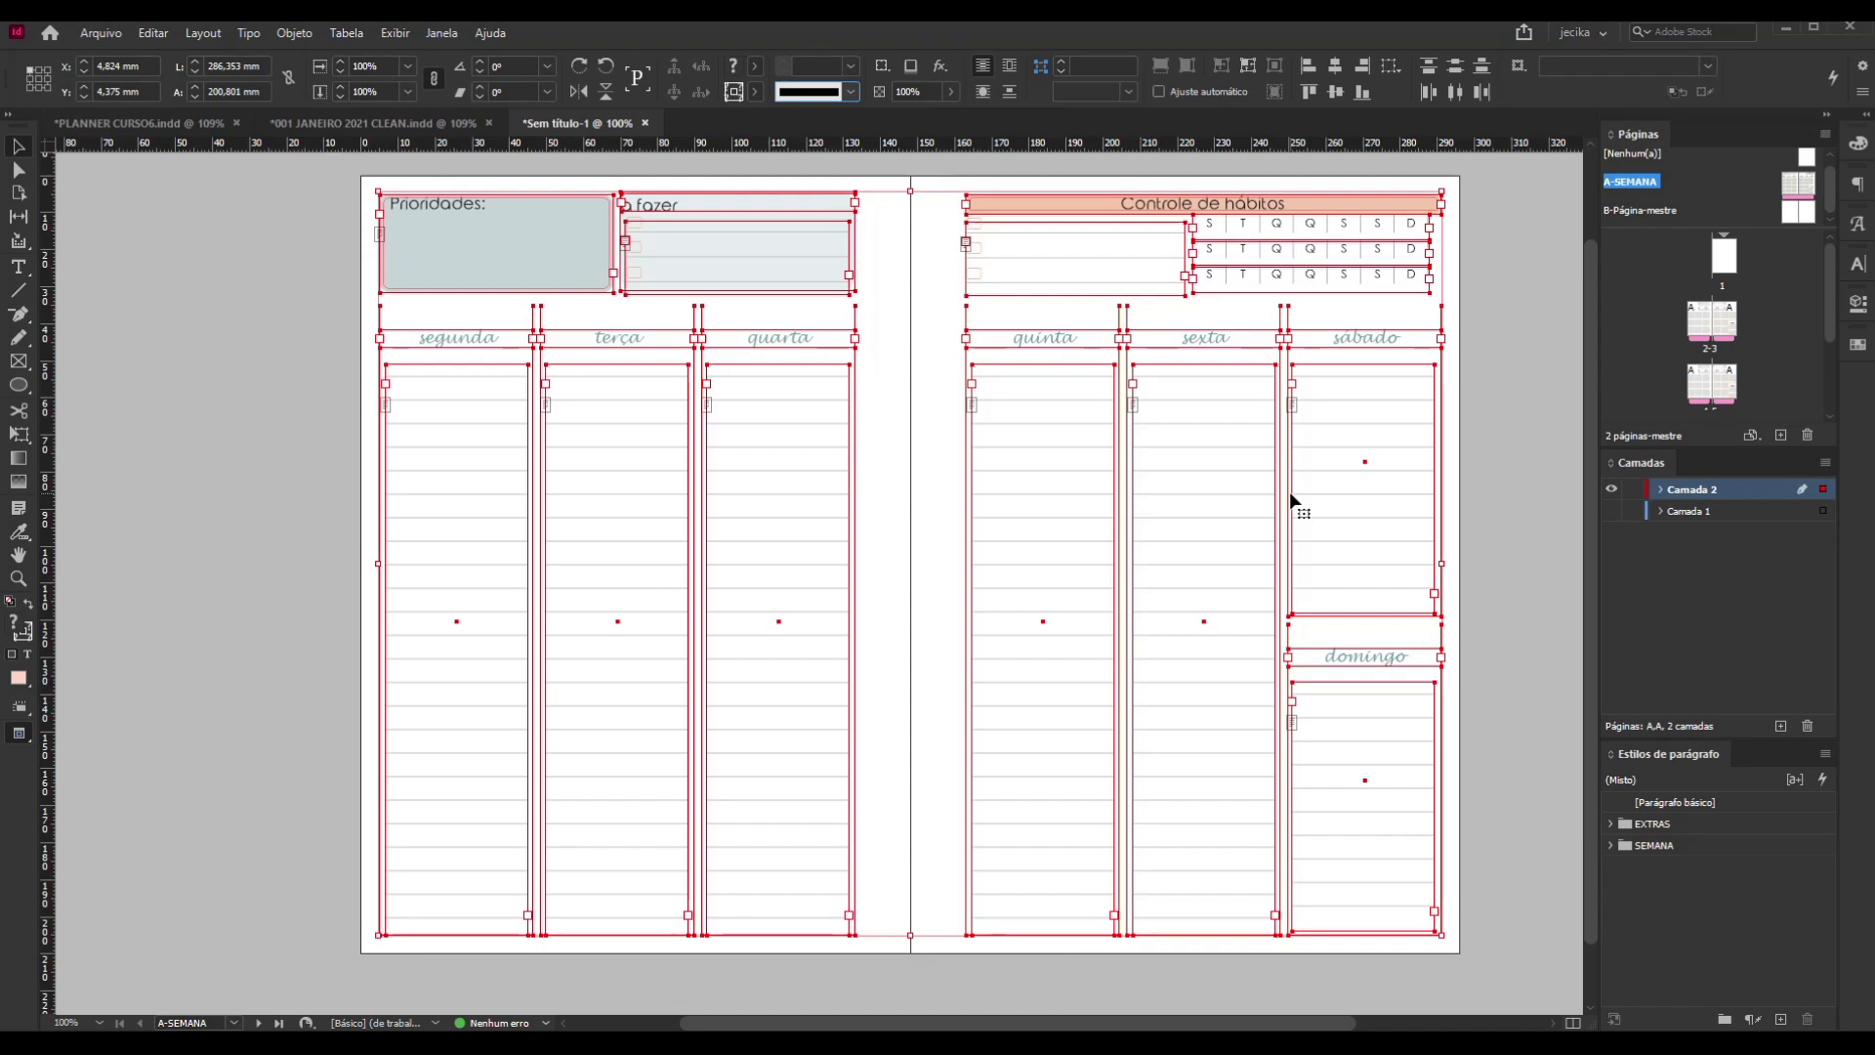
pyautogui.click(1492, 402)
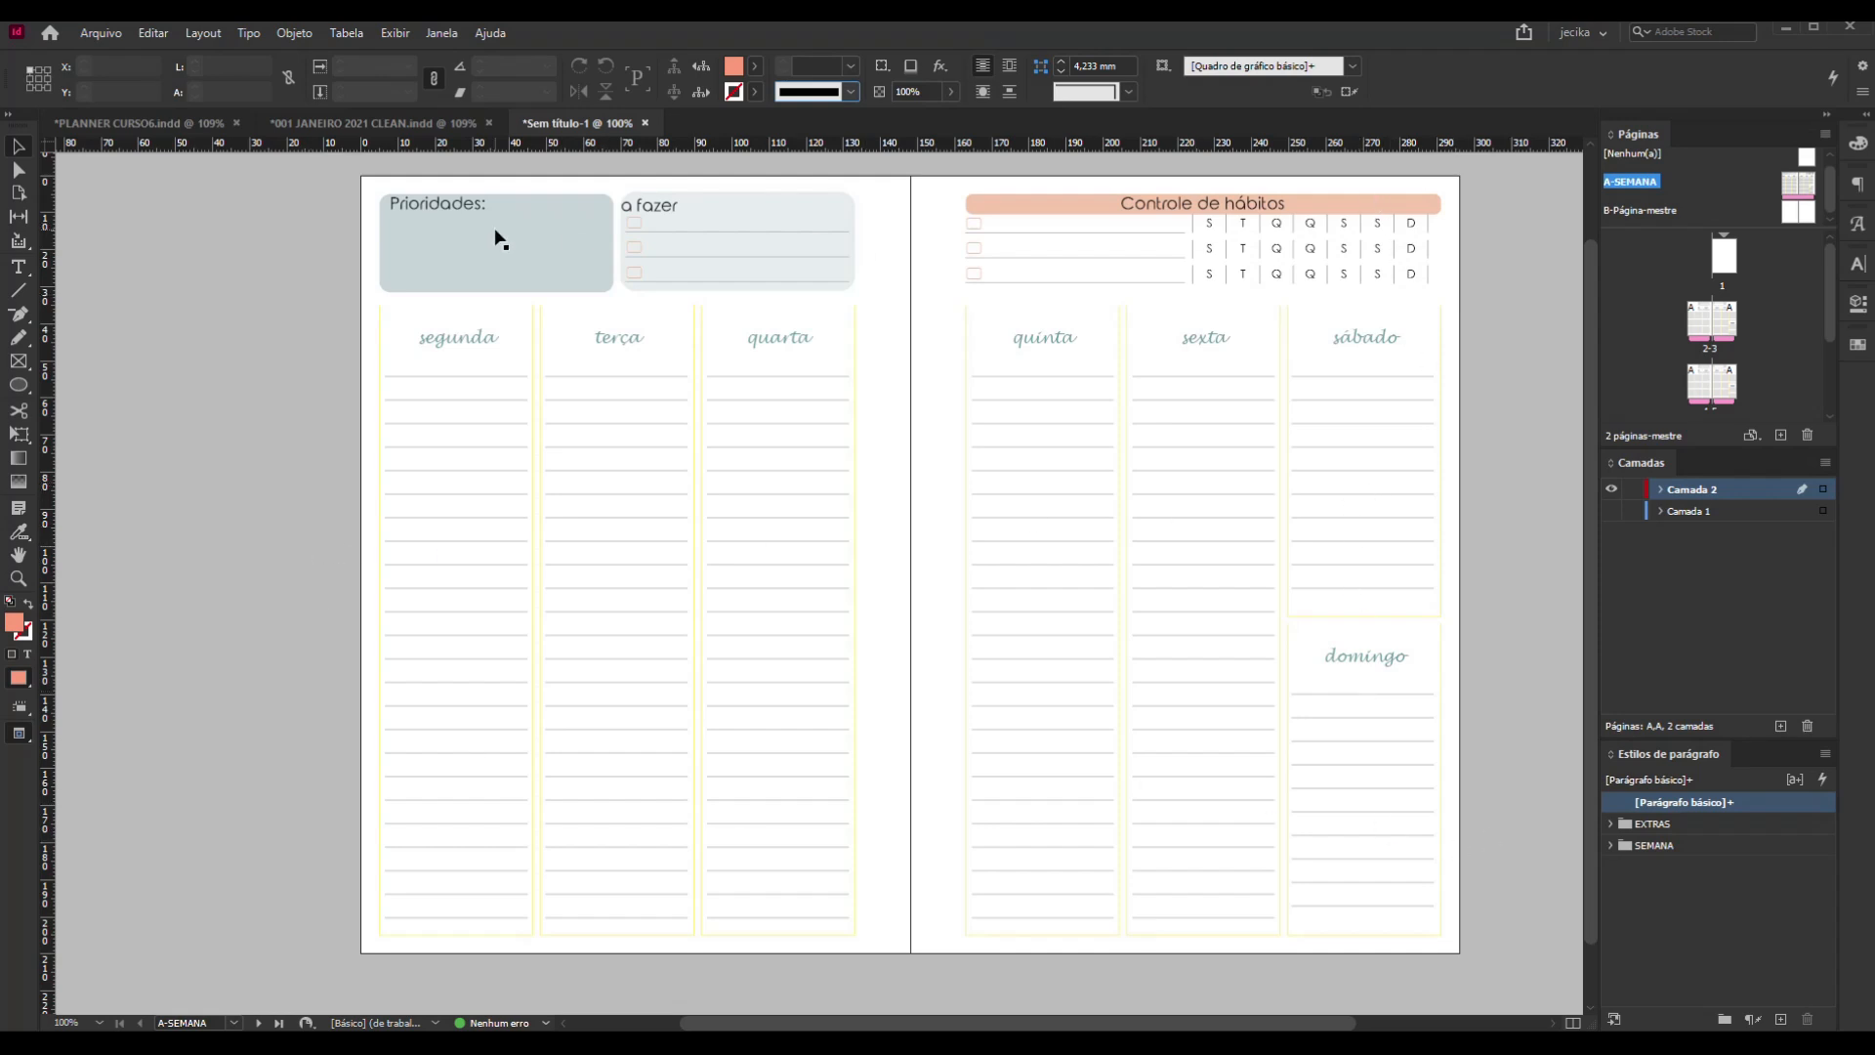
# Delete the ruled line frames of all seven days on the new layer, keeping the yellow outlines and day names
pyautogui.click(461, 545)
pyautogui.press('Delete')
pyautogui.click(581, 543)
pyautogui.press('Delete')
pyautogui.click(748, 561)
pyautogui.press('Delete')
pyautogui.click(1009, 561)
pyautogui.press('Delete')
pyautogui.click(1205, 518)
pyautogui.press('Delete')
pyautogui.click(1383, 495)
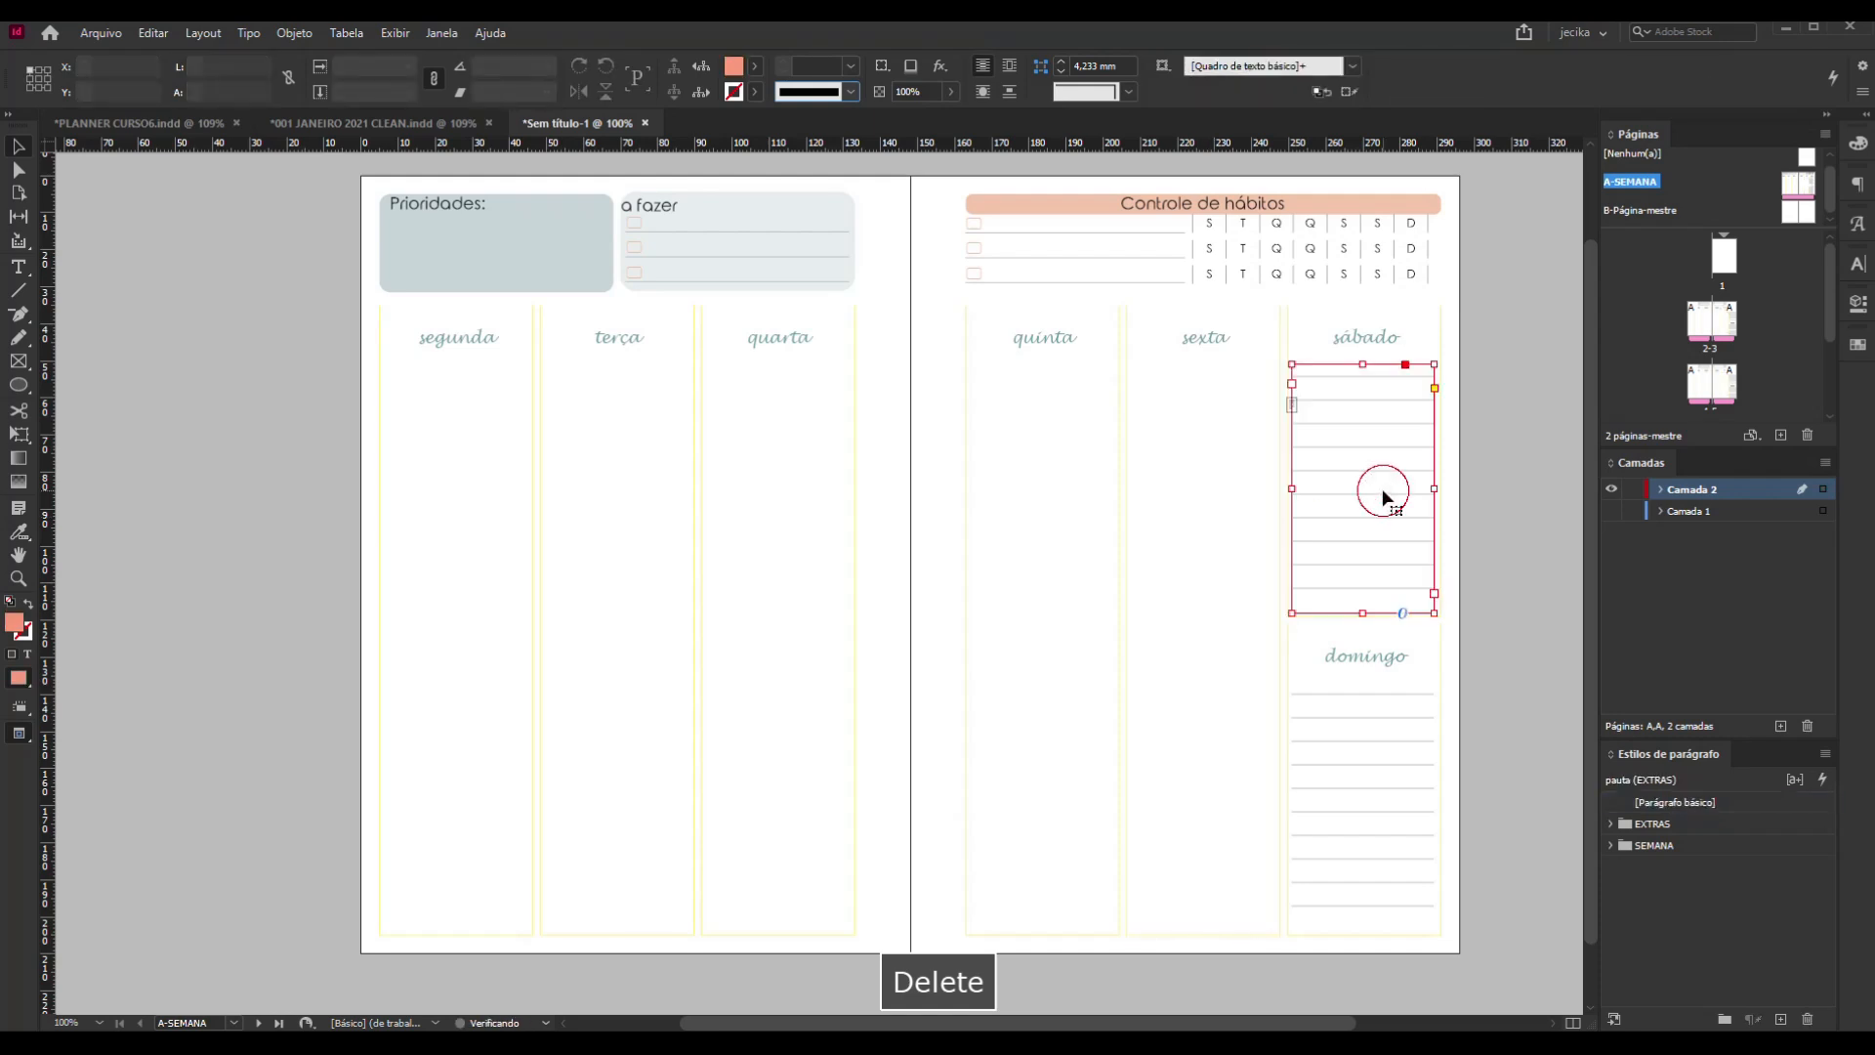
pyautogui.press('Delete')
pyautogui.click(1344, 723)
pyautogui.press('Delete')
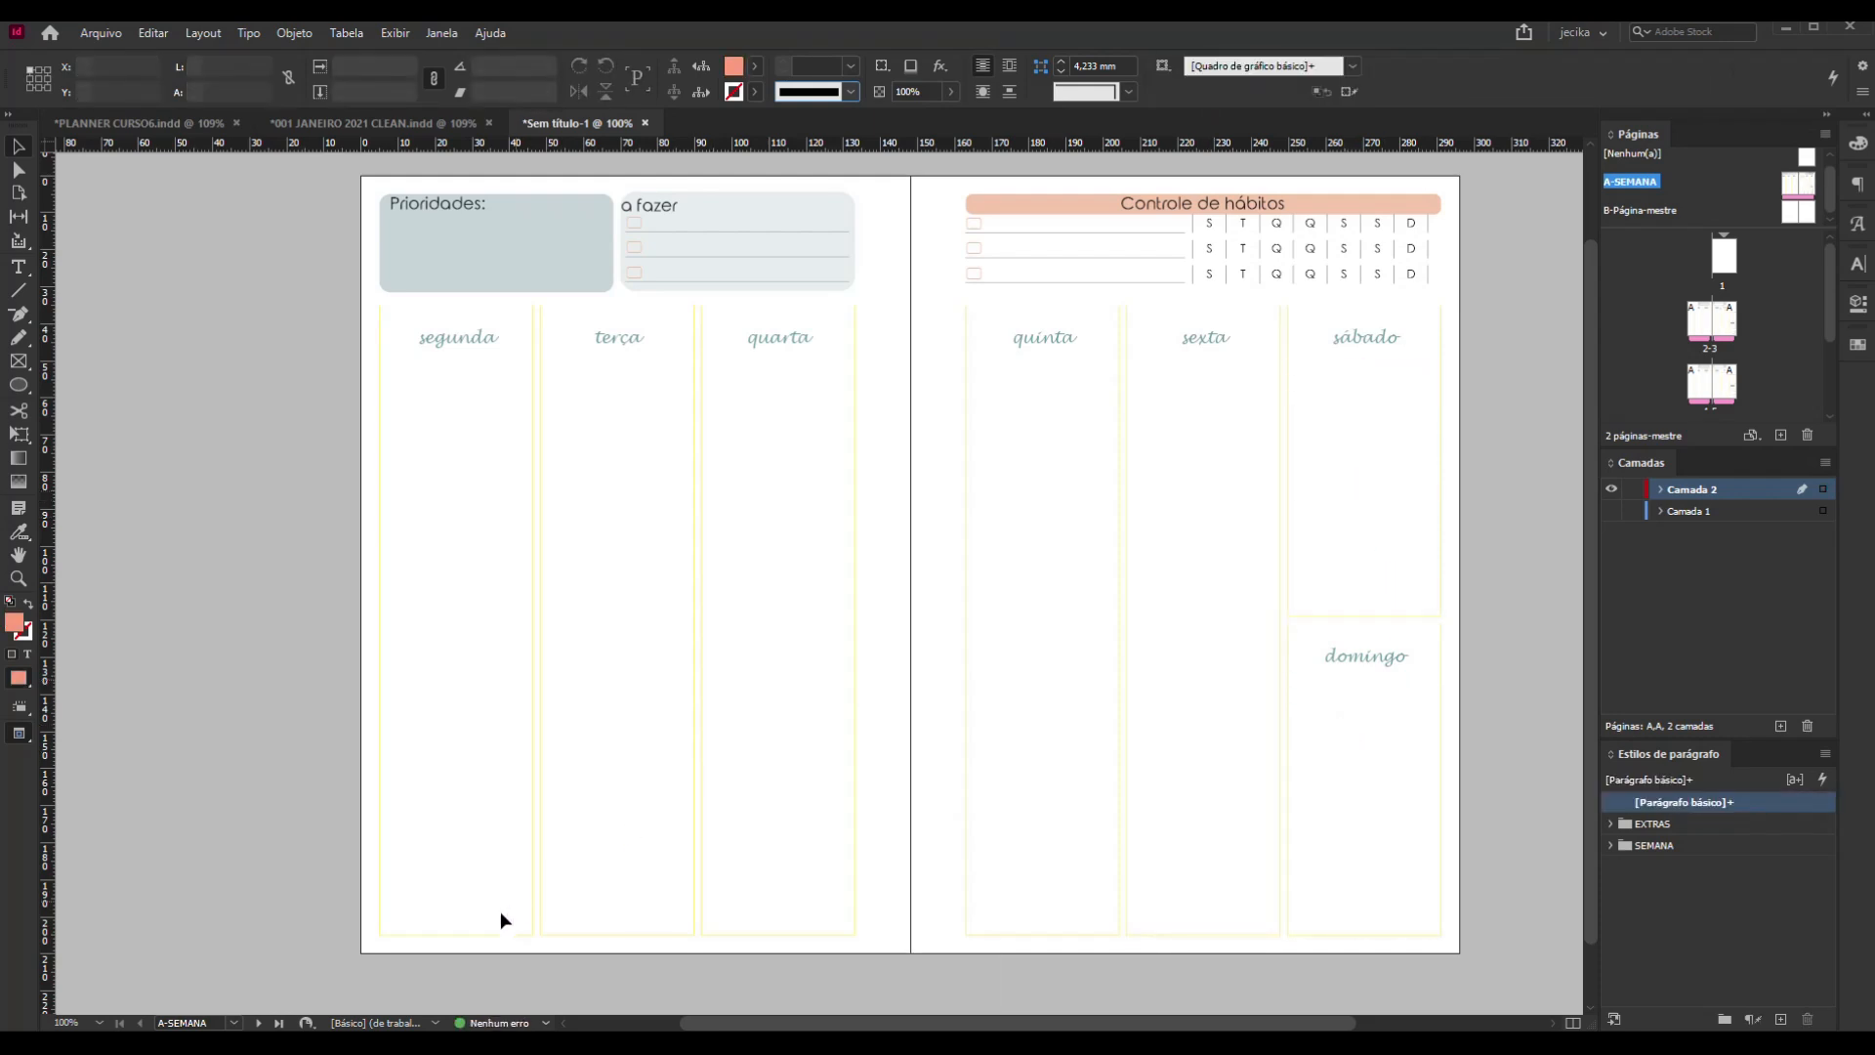
# Select the segunda, terça and quarta outline frames together and divide their height by 3
pyautogui.moveTo(368, 543); pyautogui.dragTo(879, 932)
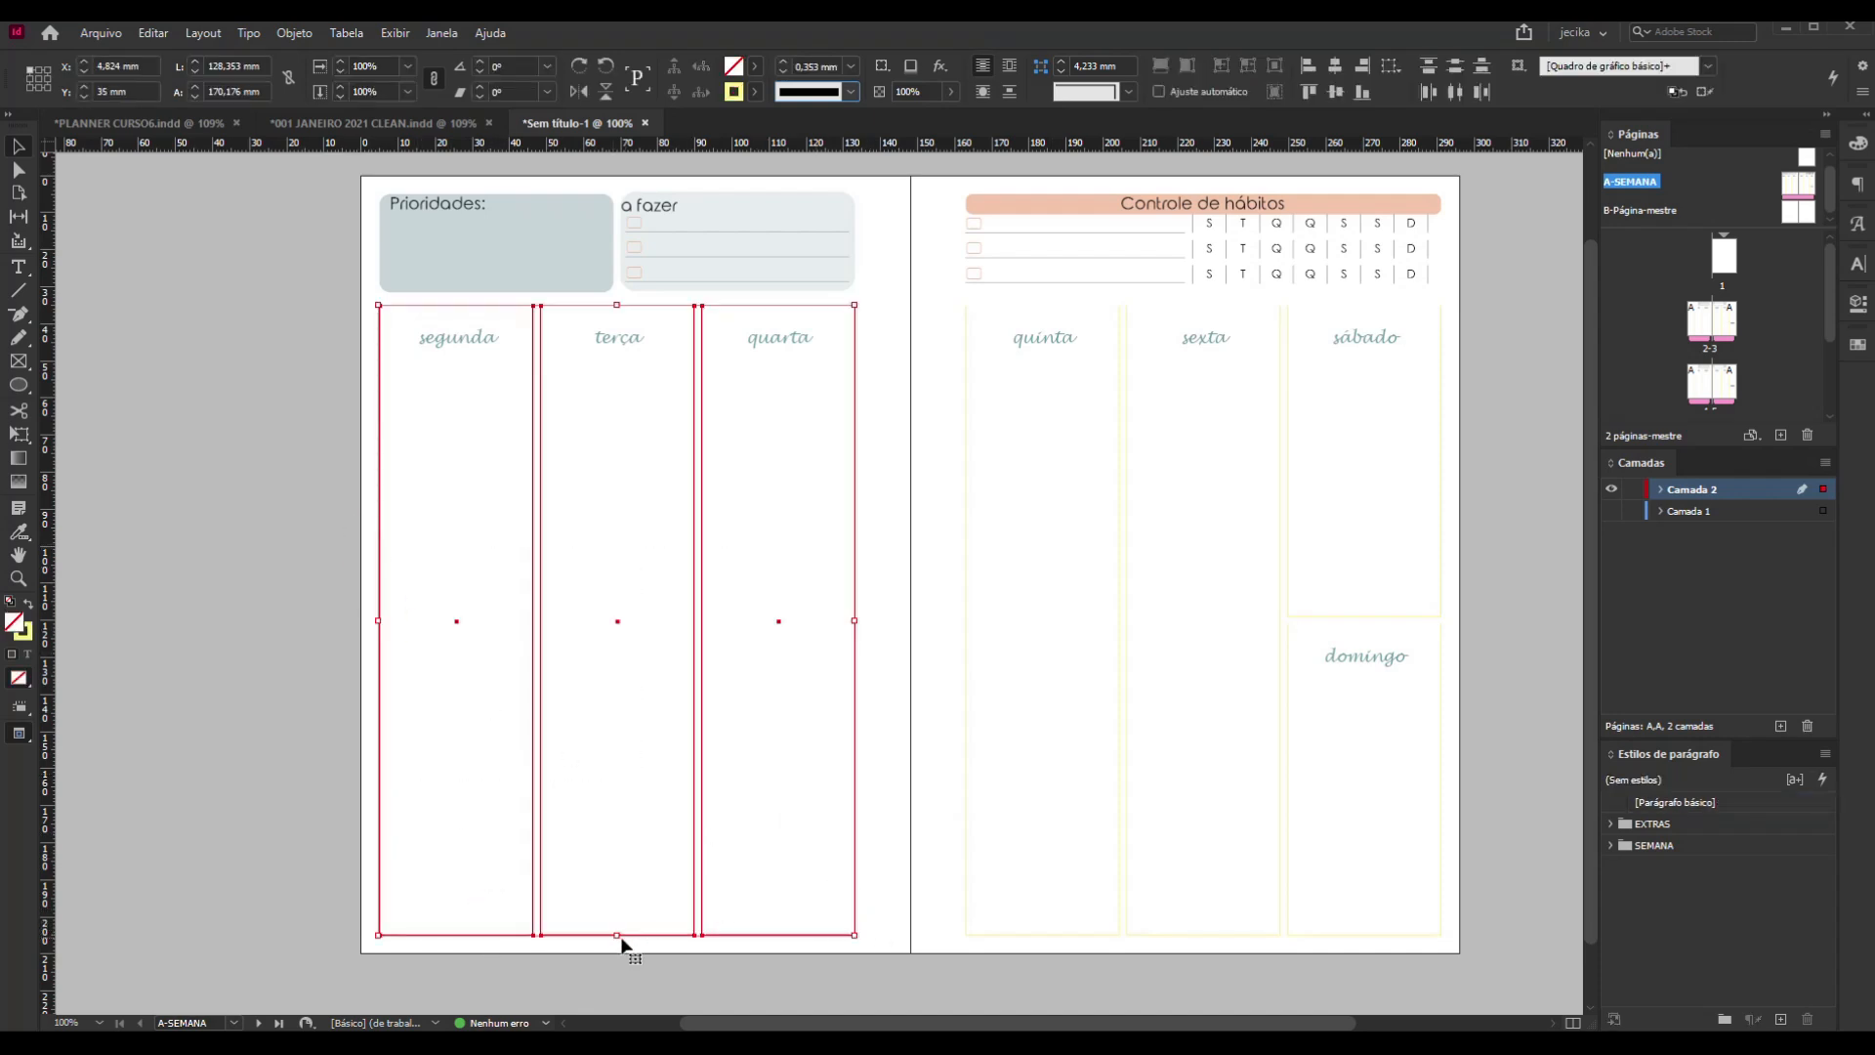
pyautogui.moveTo(616, 934); pyautogui.dragTo(609, 512)
pyautogui.hotkey('ctrl', 'z')
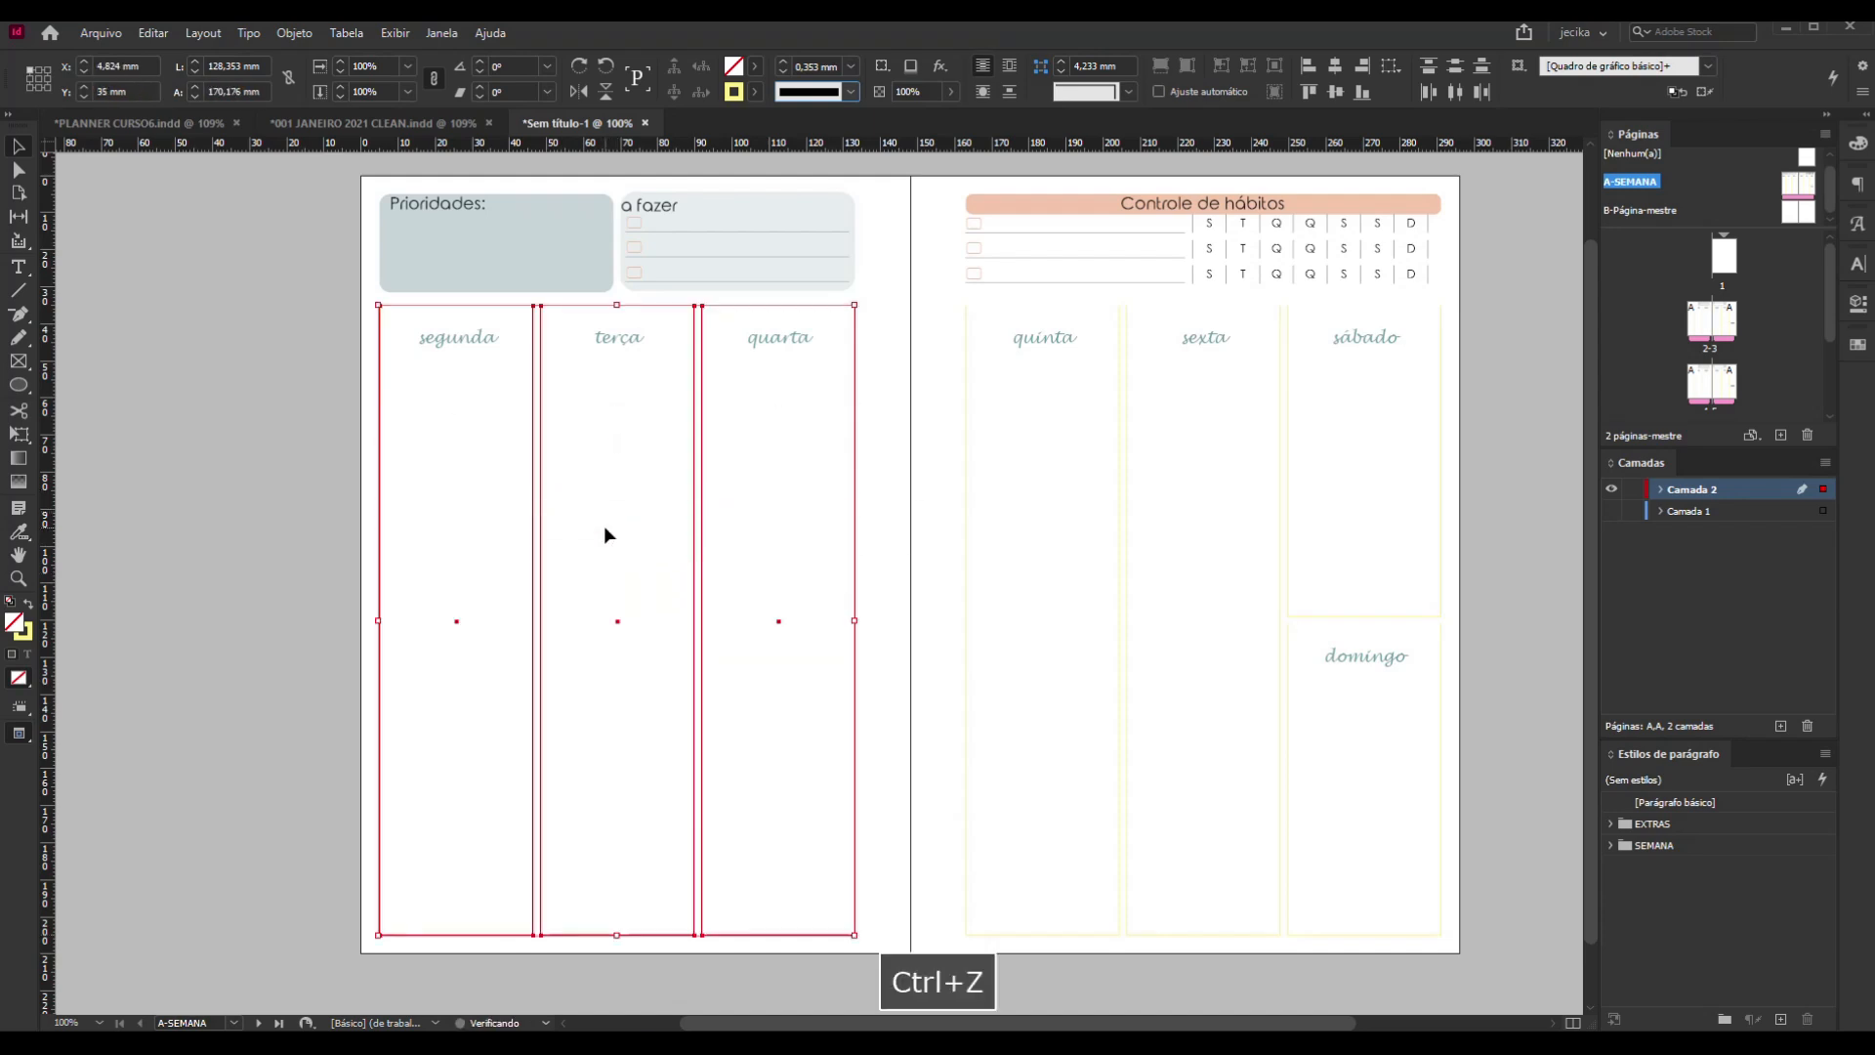
pyautogui.rightClick(604, 526)
pyautogui.click(252, 66)
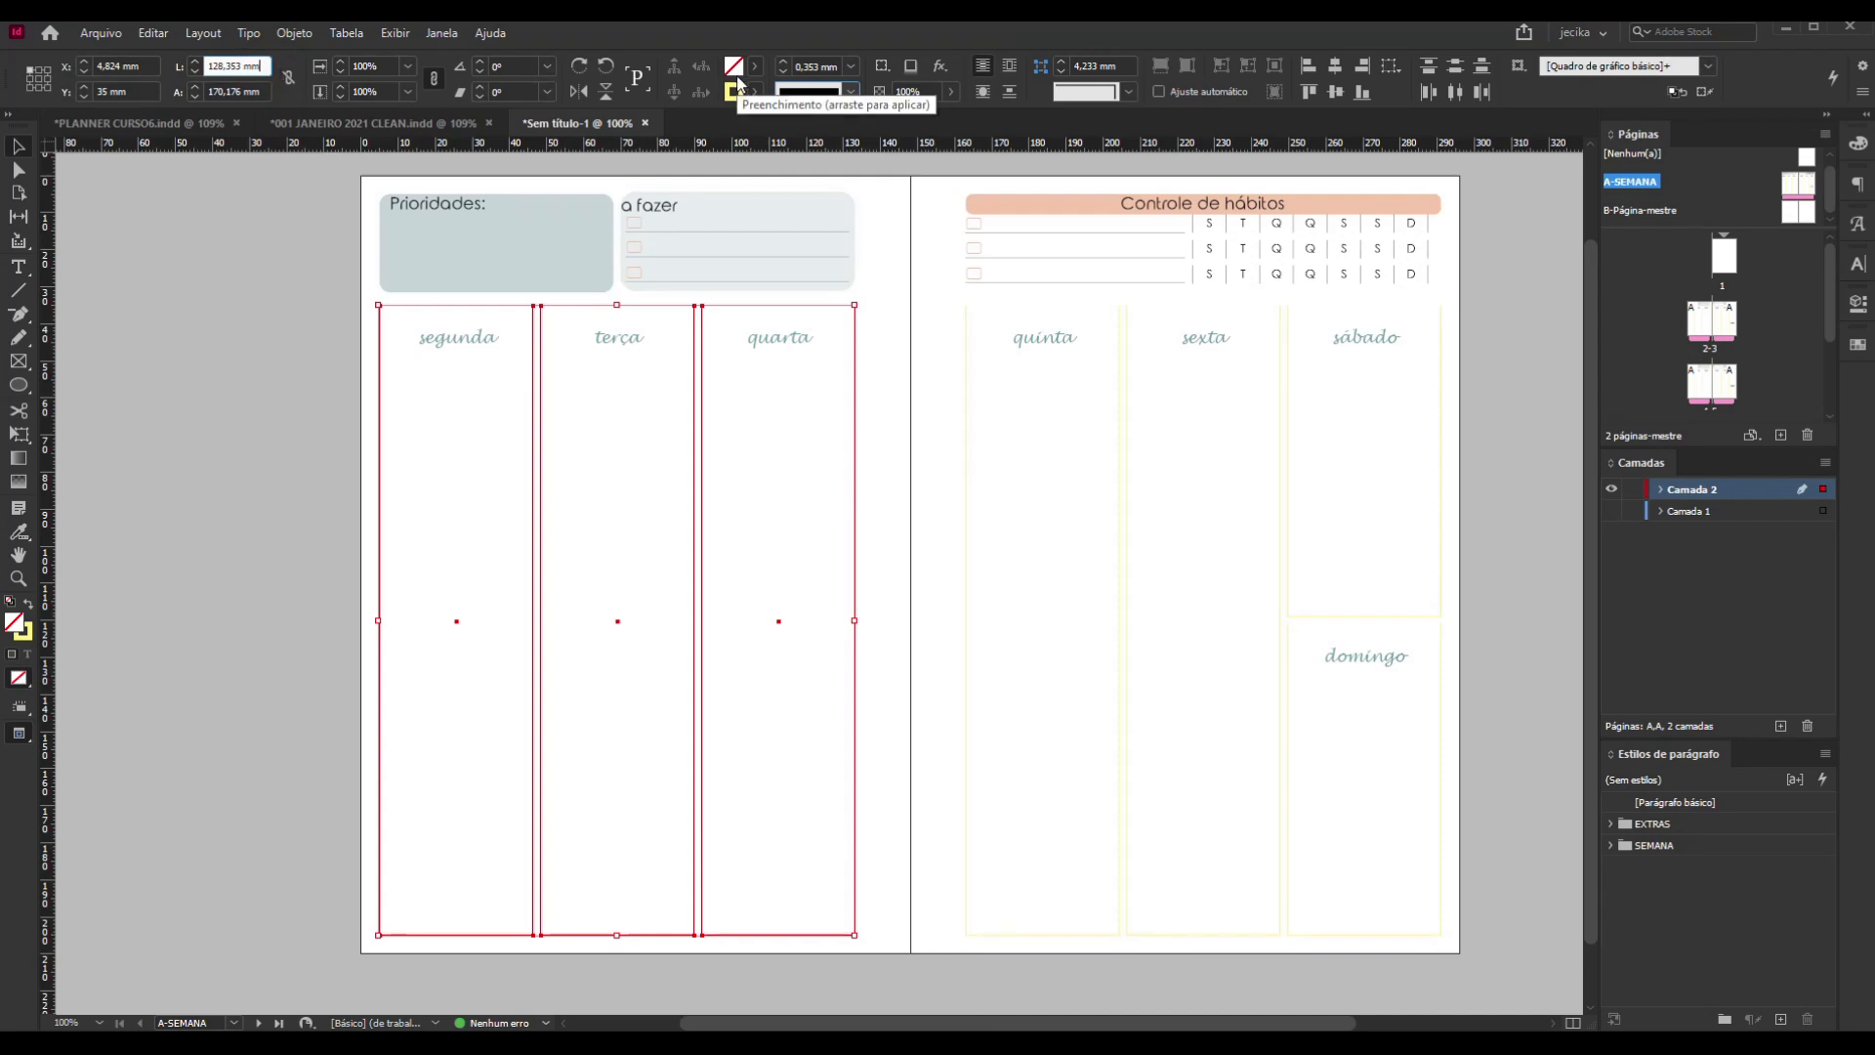
pyautogui.click(263, 88)
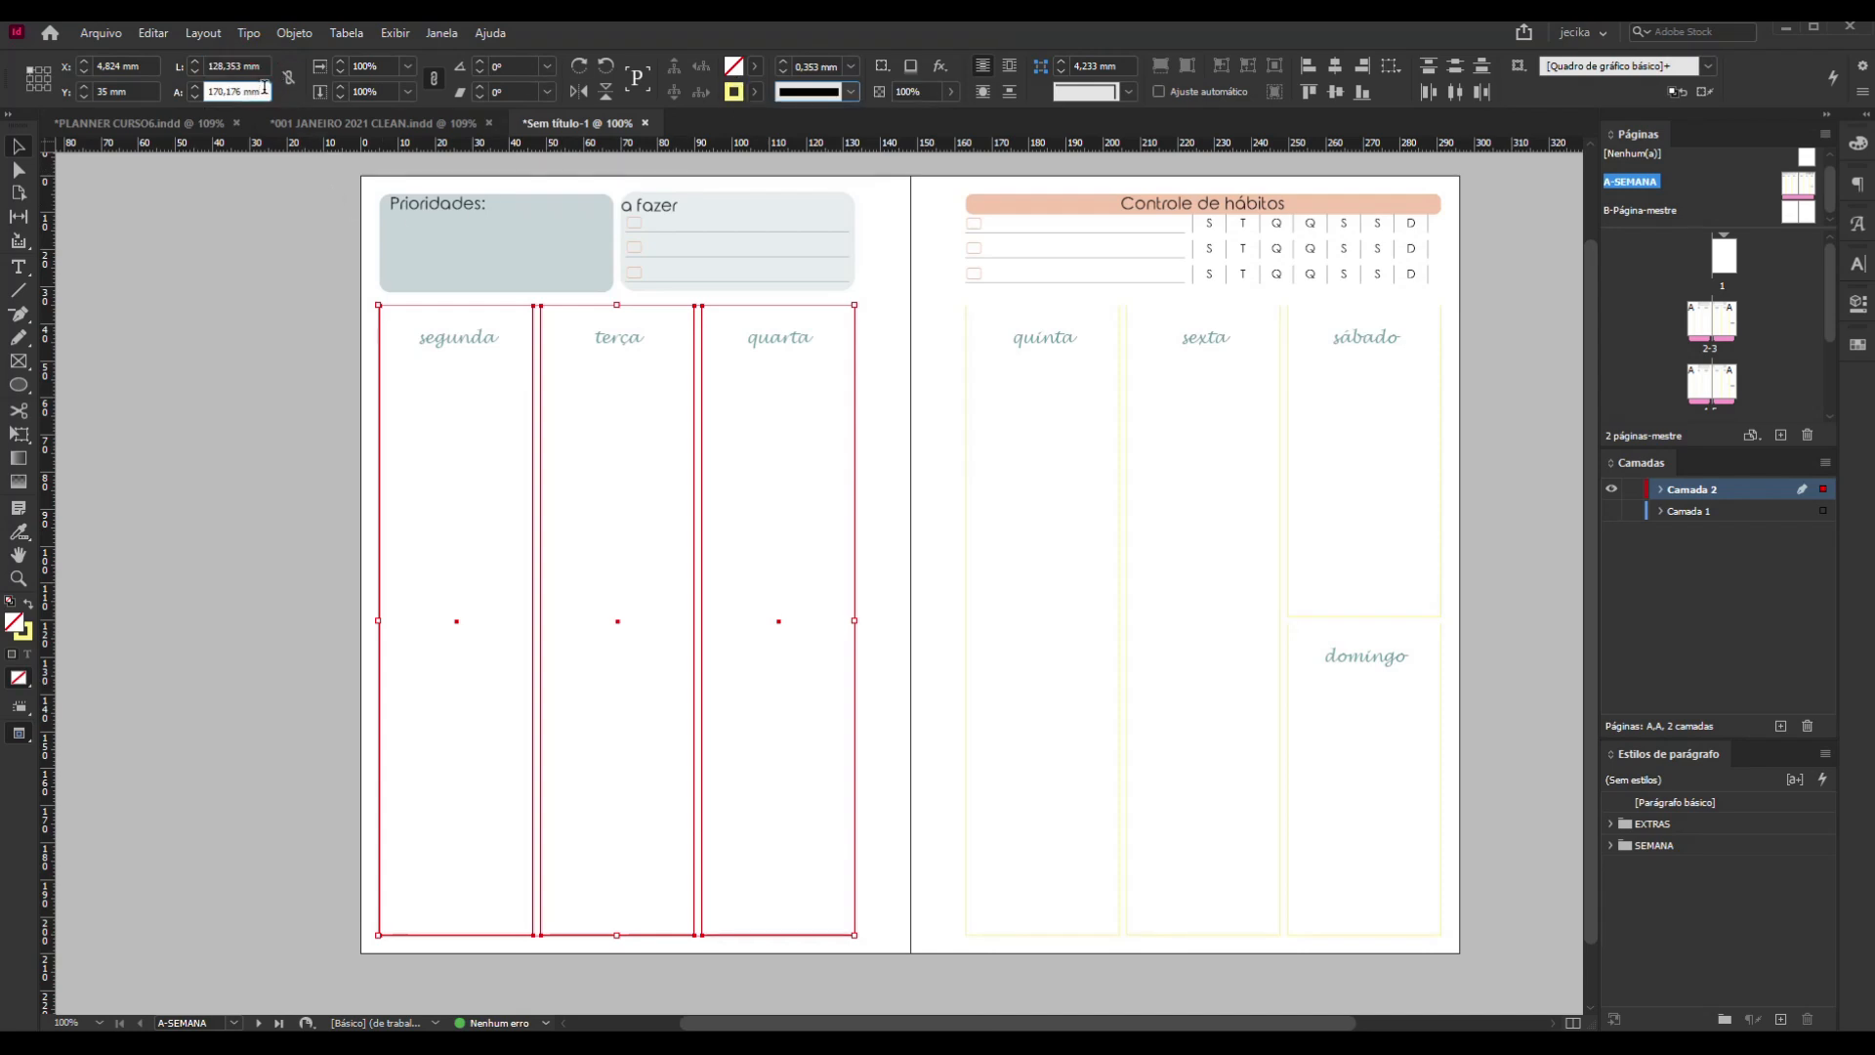
pyautogui.write('/3')
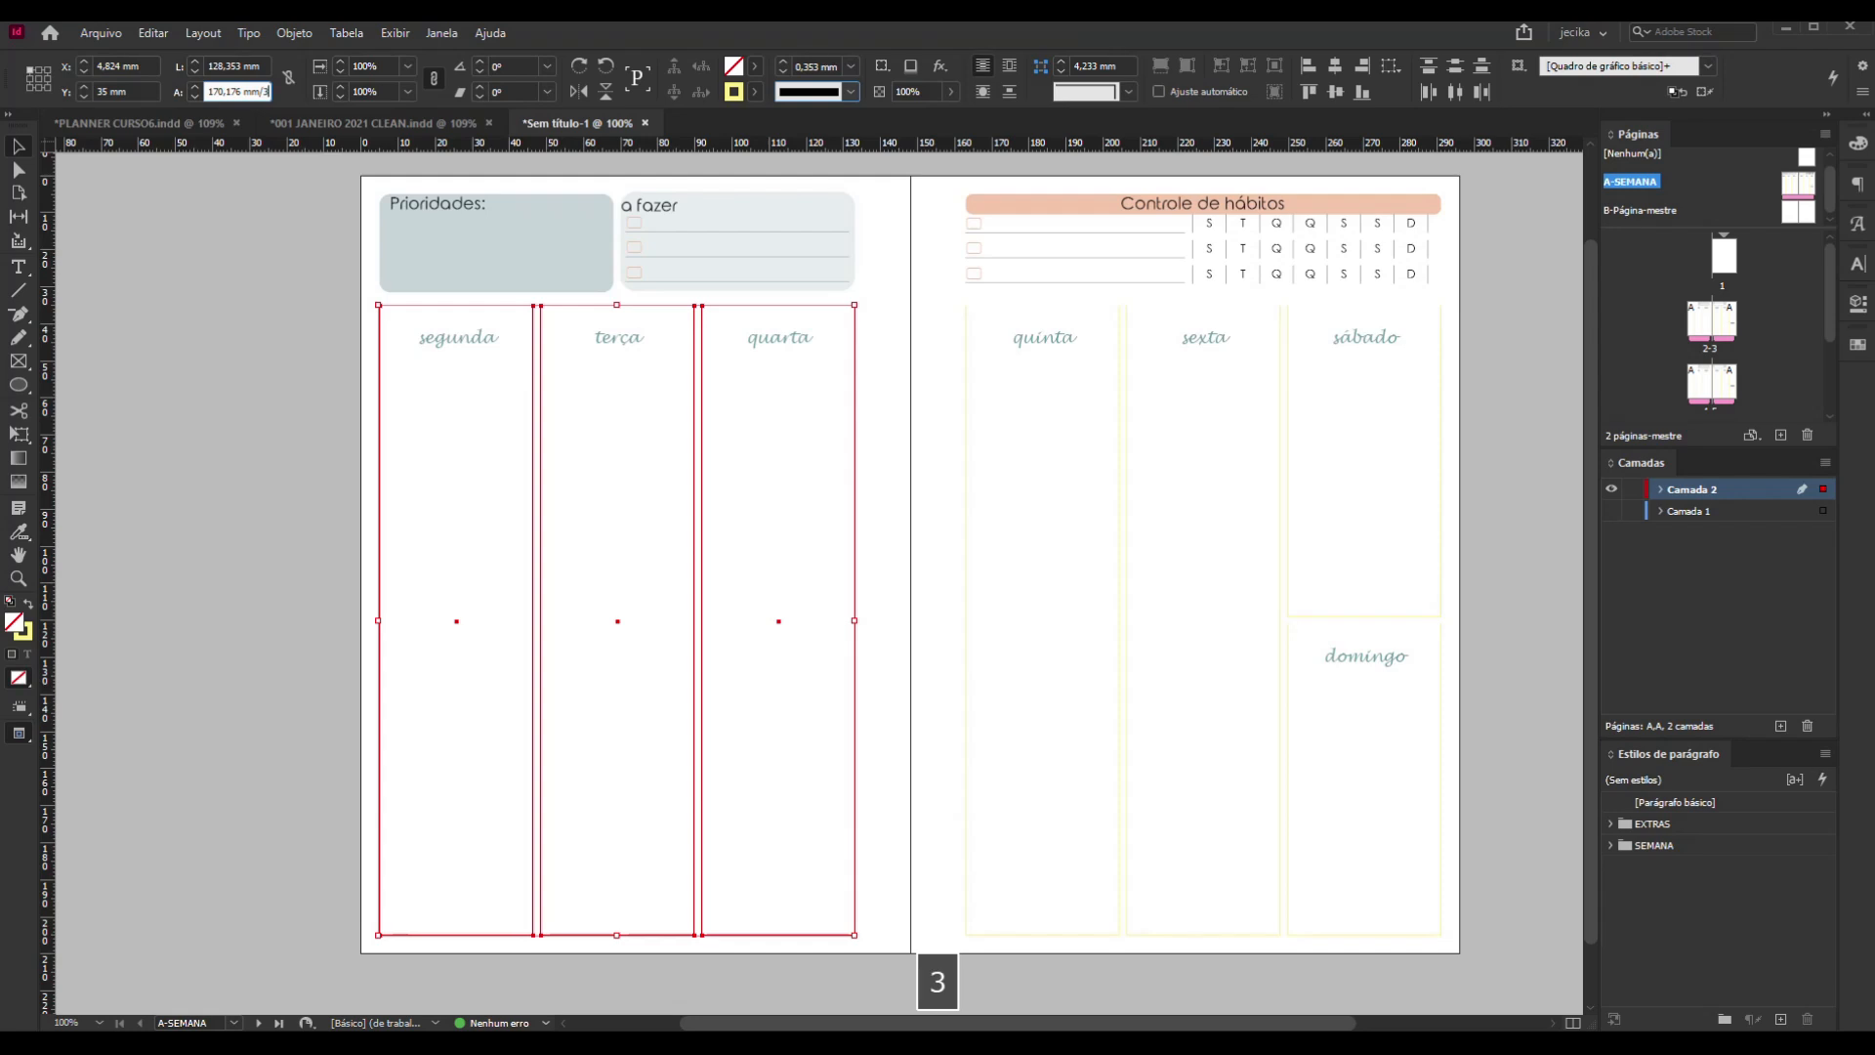
pyautogui.press('Return')
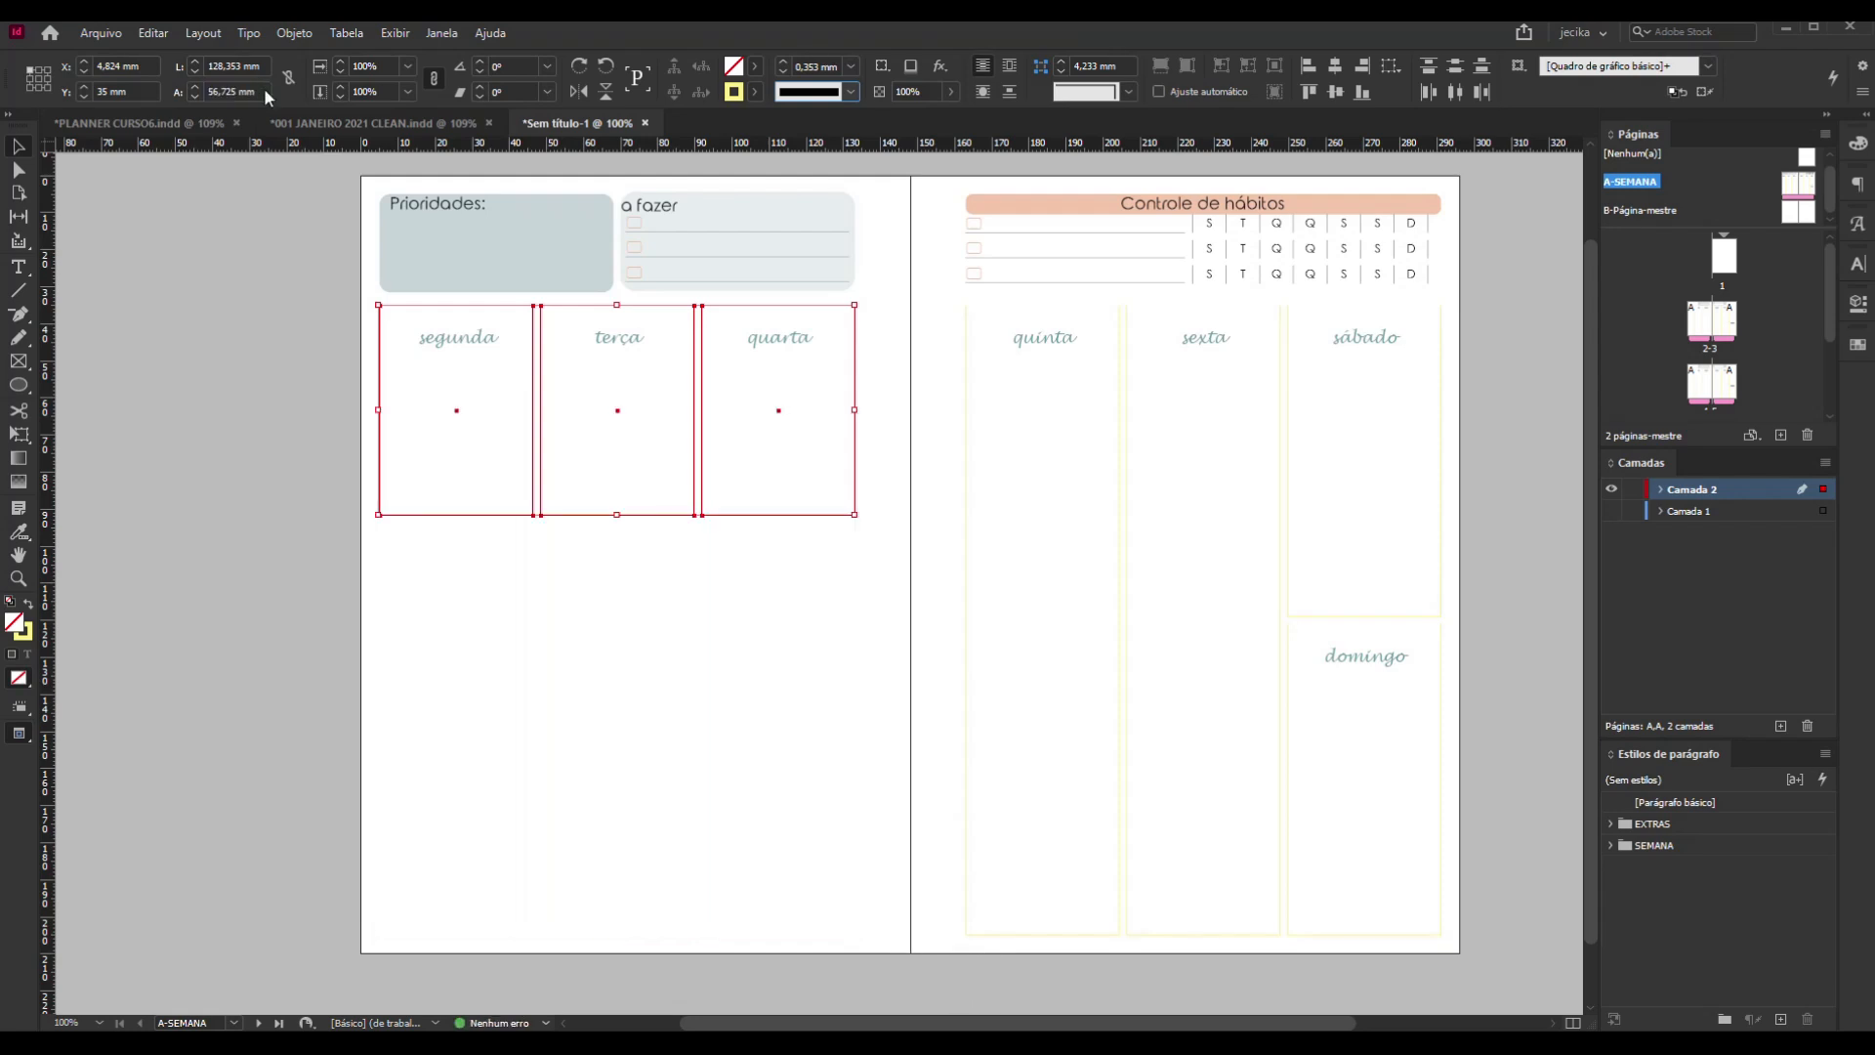
# Reduce the height of the three shortened outline frames by another 1 mm, to 55.725 mm
pyautogui.click(264, 88)
pyautogui.write('-')
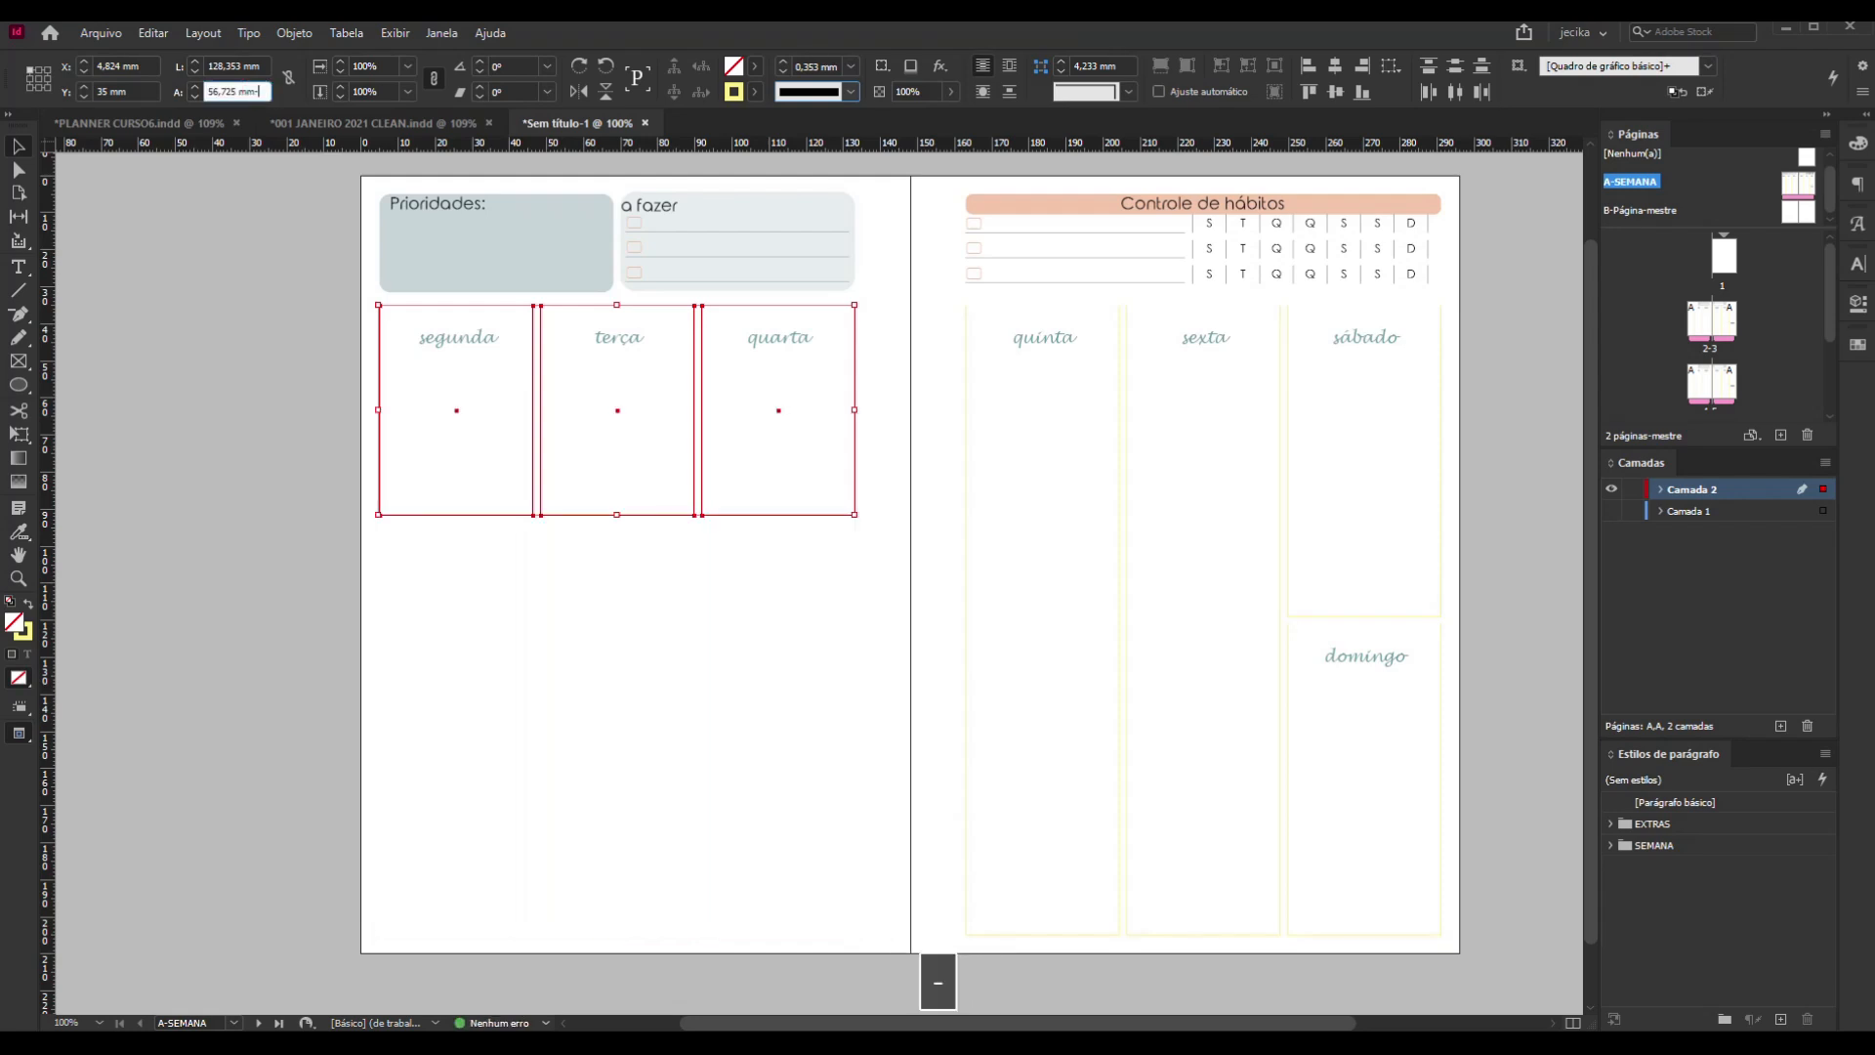
pyautogui.write('1')
pyautogui.press('Return')
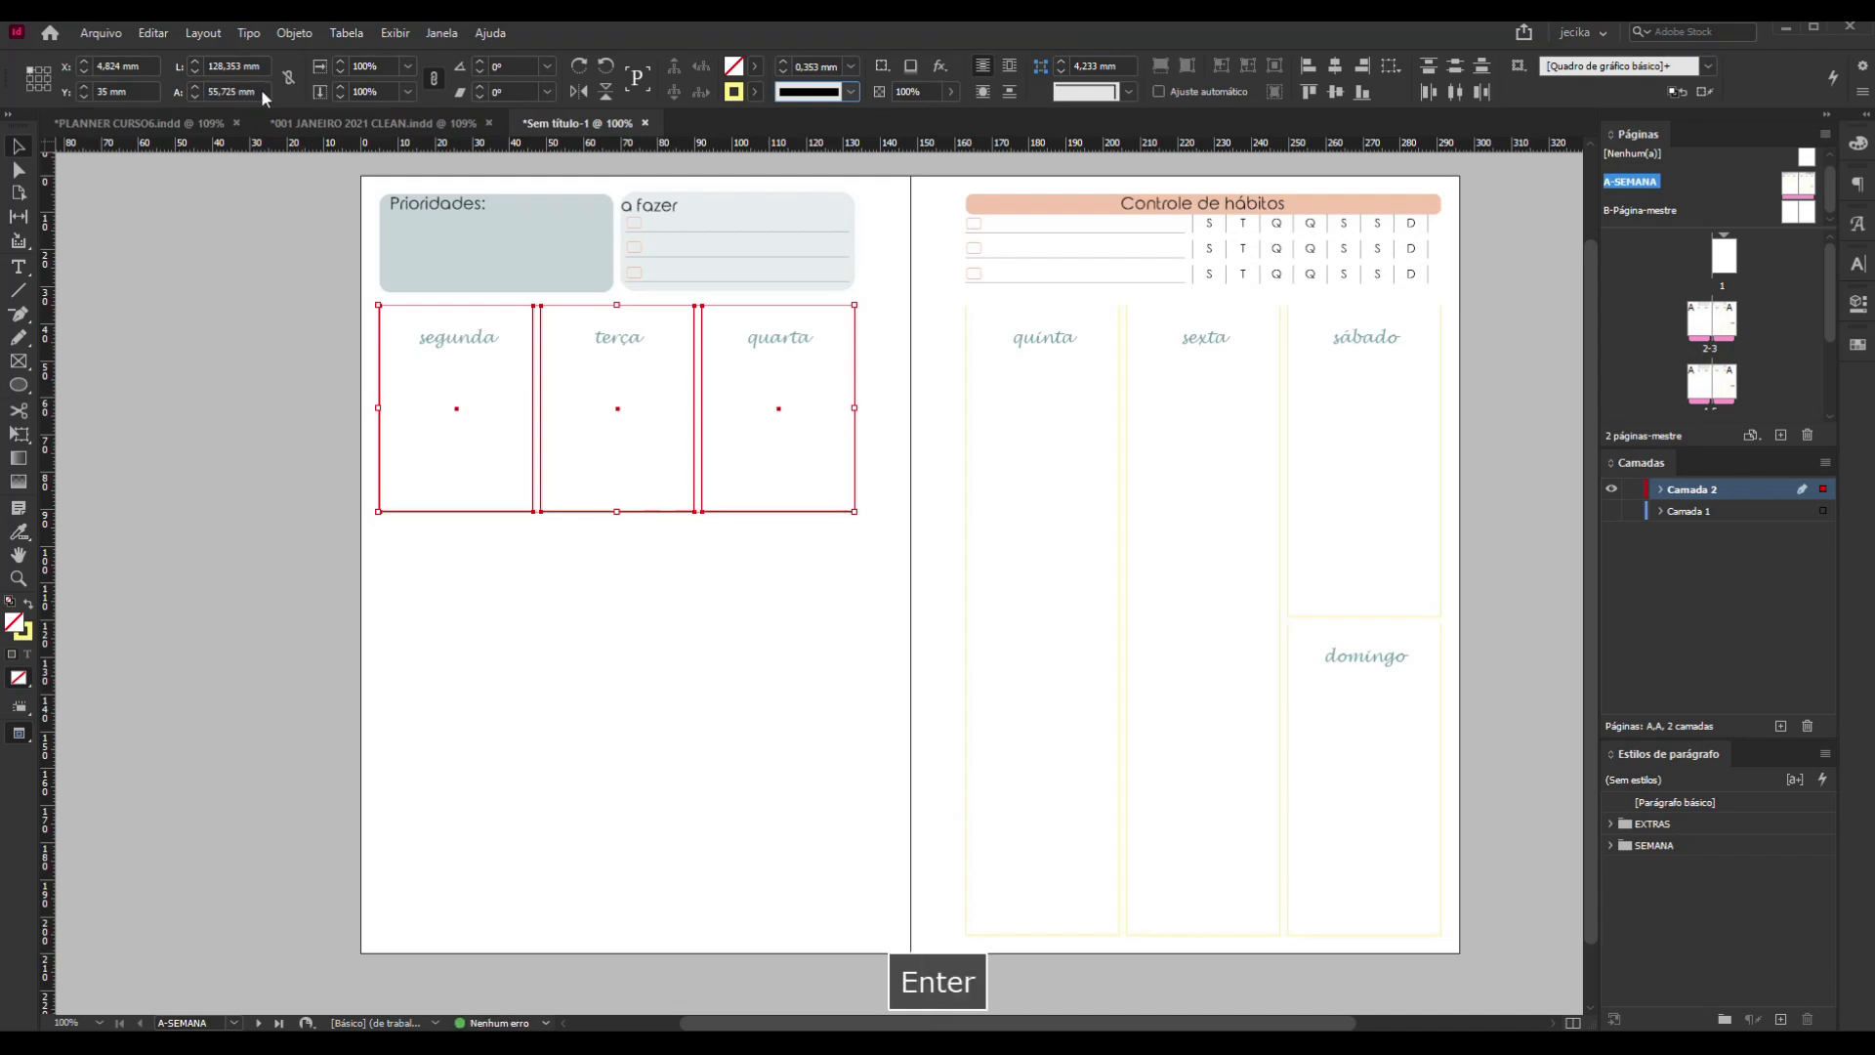
pyautogui.click(622, 705)
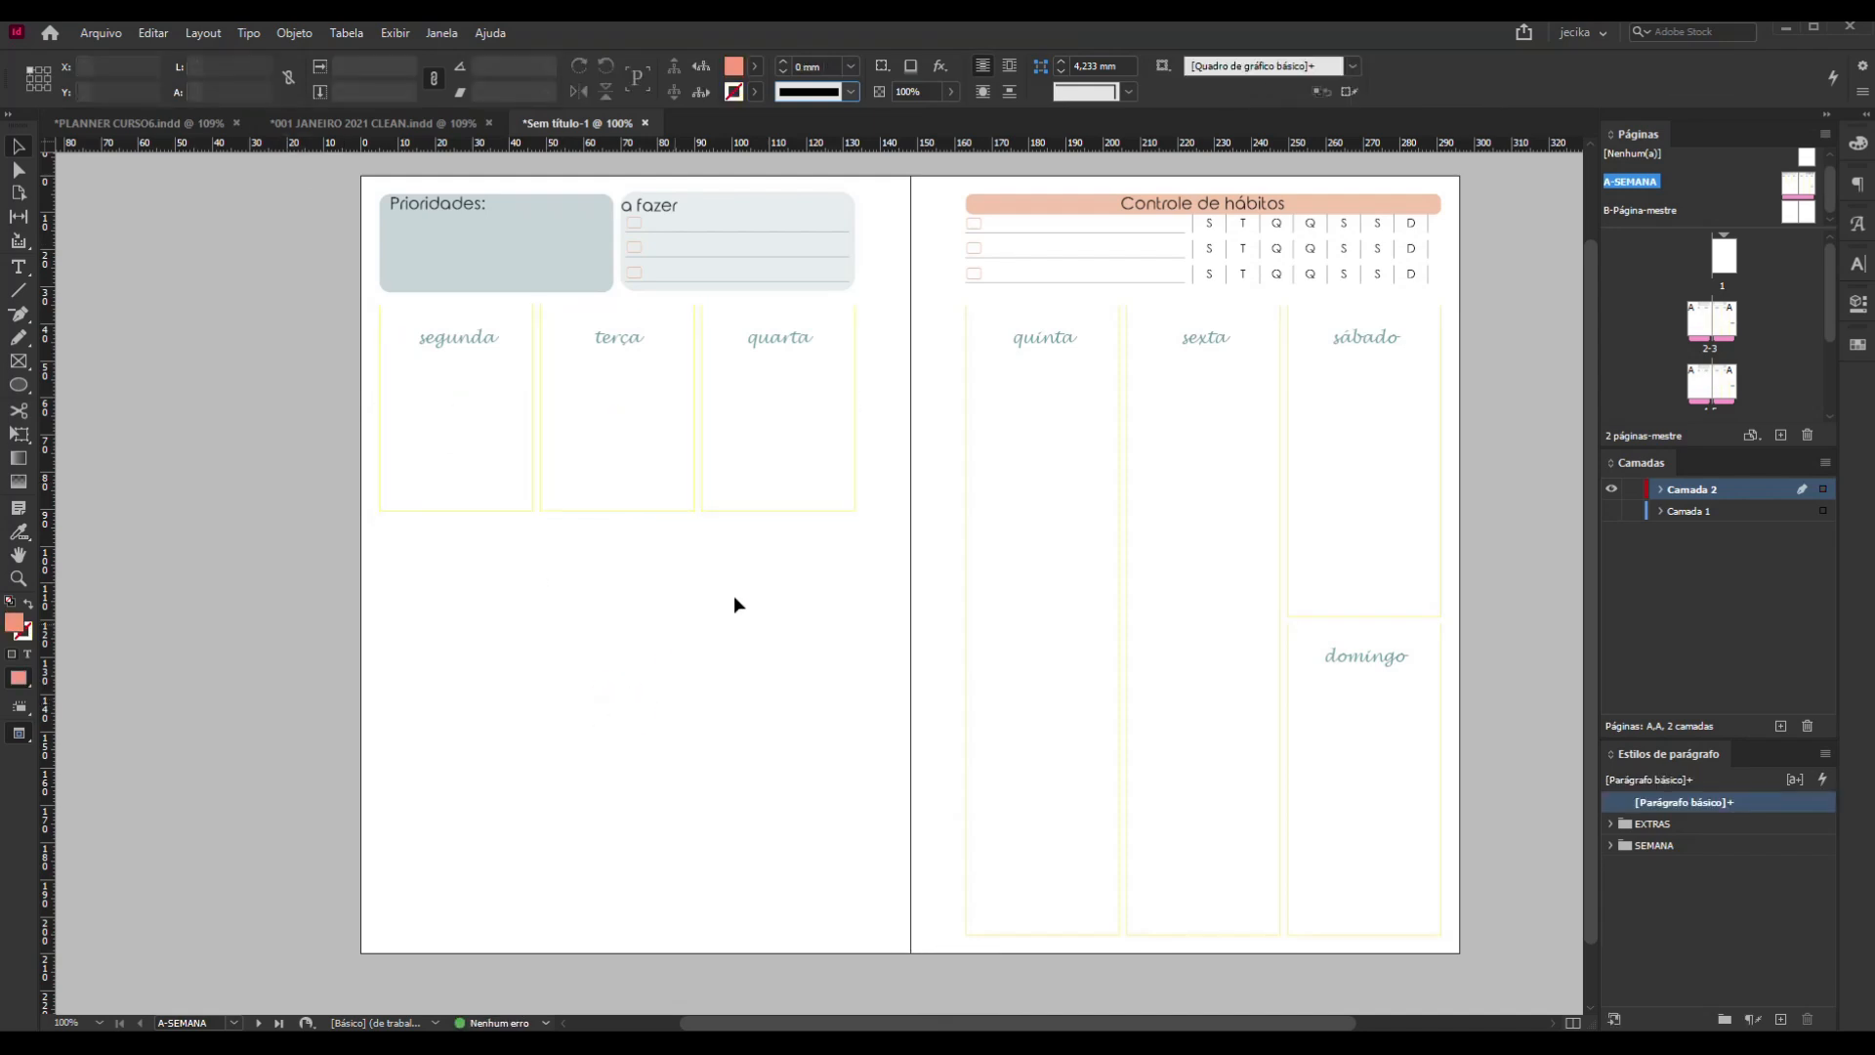
# Duplicate the three shortened outline frames into two more rows below, making a three-by-three grid 170 mm high
pyautogui.moveTo(789, 587); pyautogui.dragTo(469, 482)
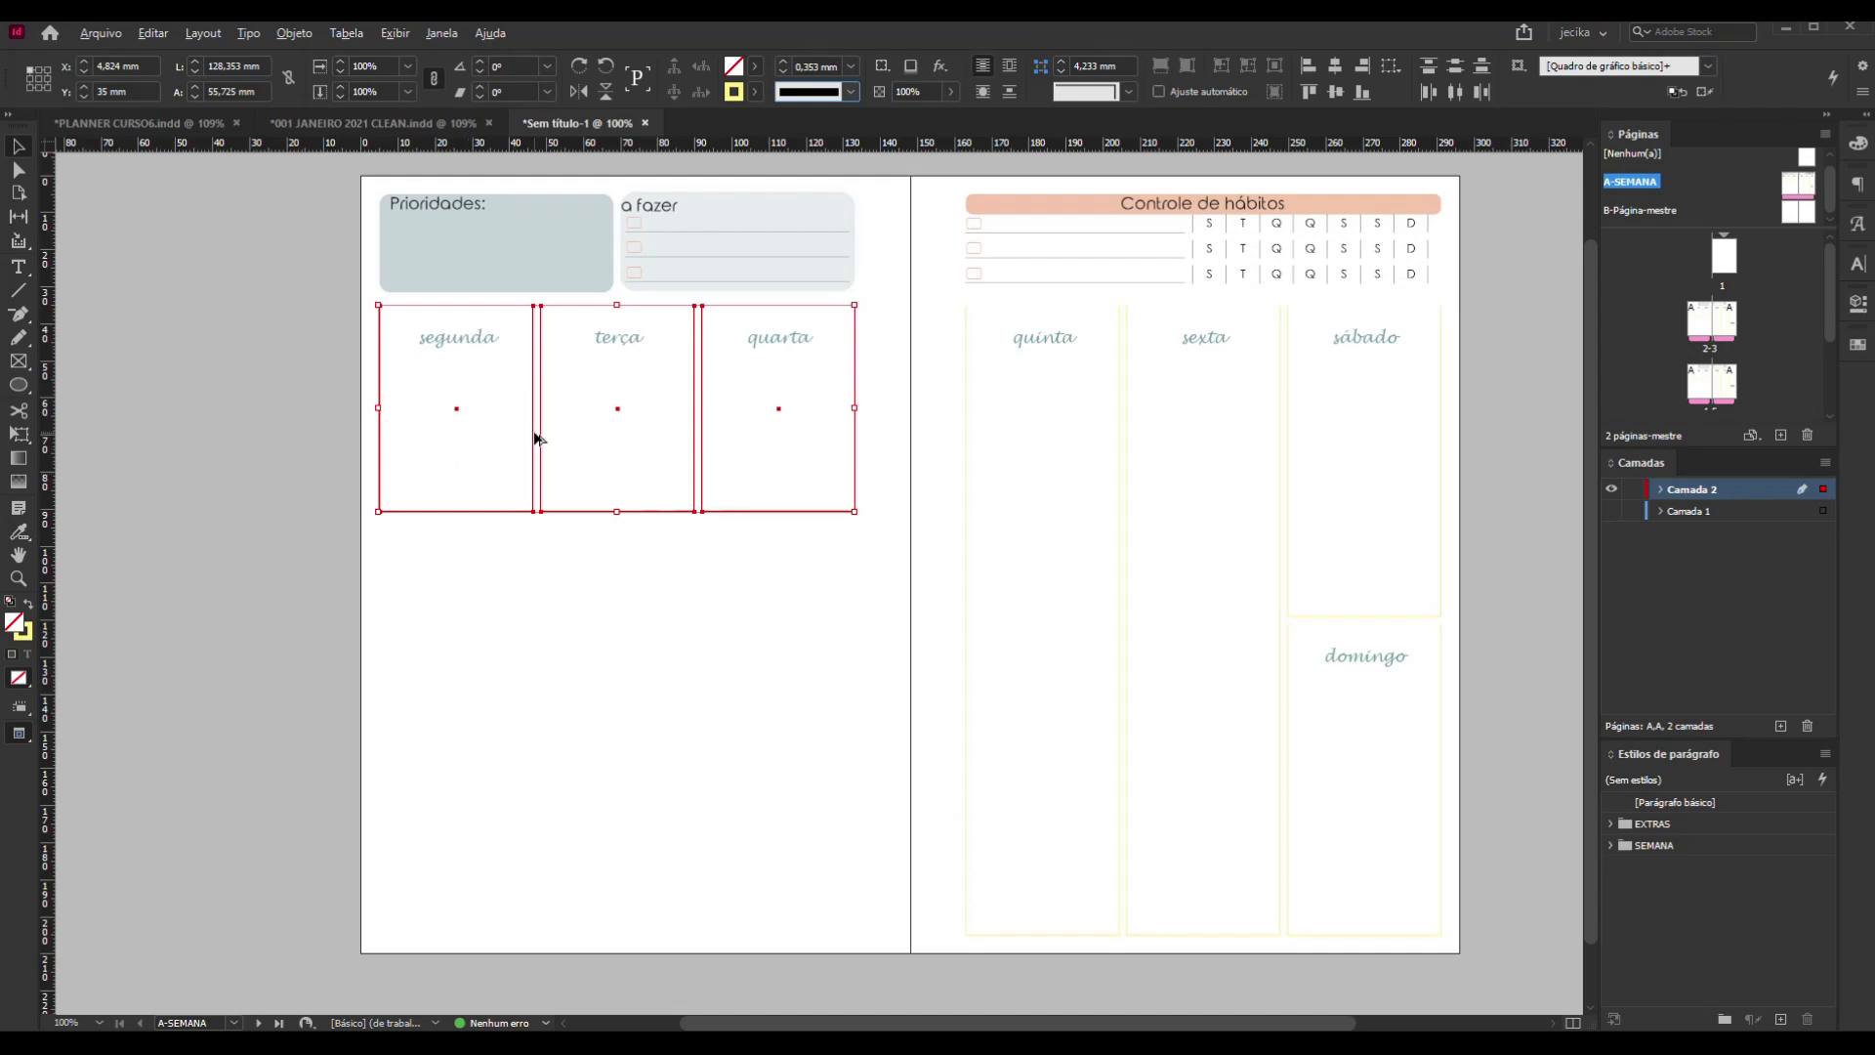
pyautogui.moveTo(536, 439); pyautogui.dragTo(517, 863)
pyautogui.click(328, 770)
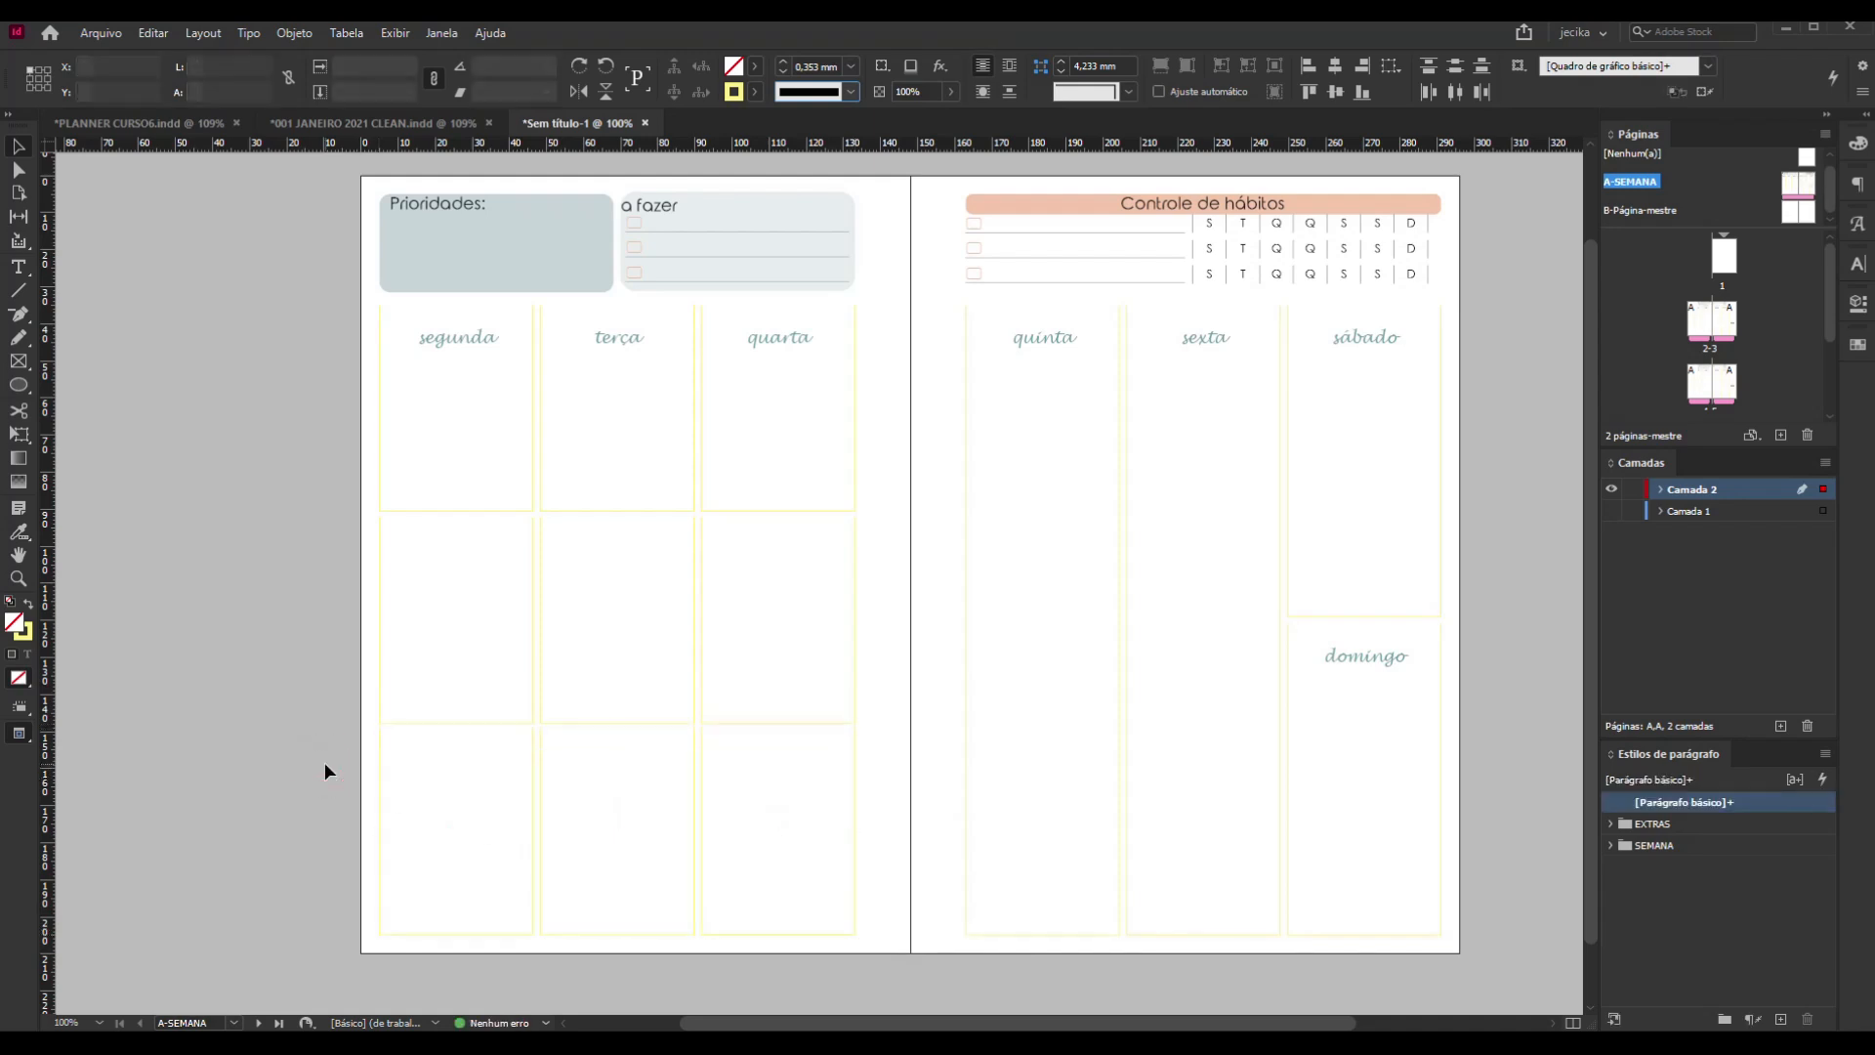
# Recolour the outlines of the nine day boxes on the first page with the Brilho_Tema swatch C=29 M=43 Y=83 K=21
pyautogui.moveTo(352, 451); pyautogui.dragTo(867, 835)
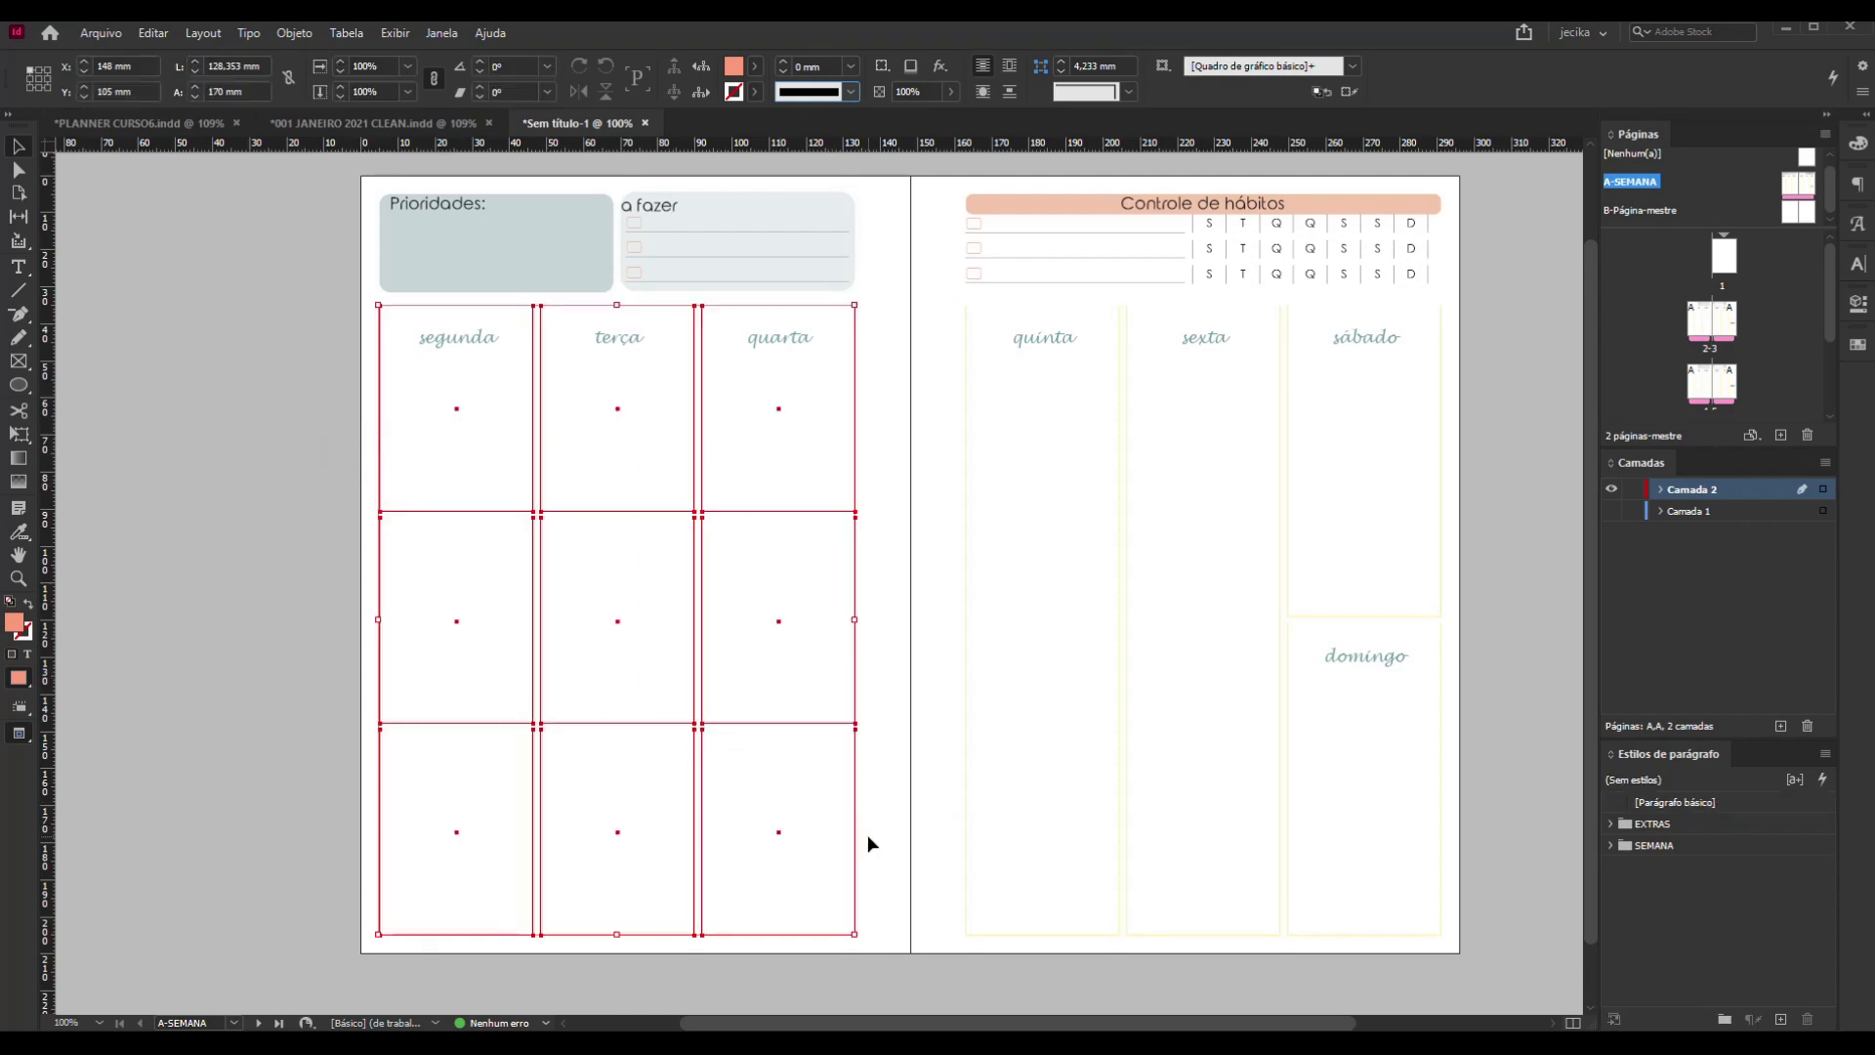
pyautogui.click(754, 90)
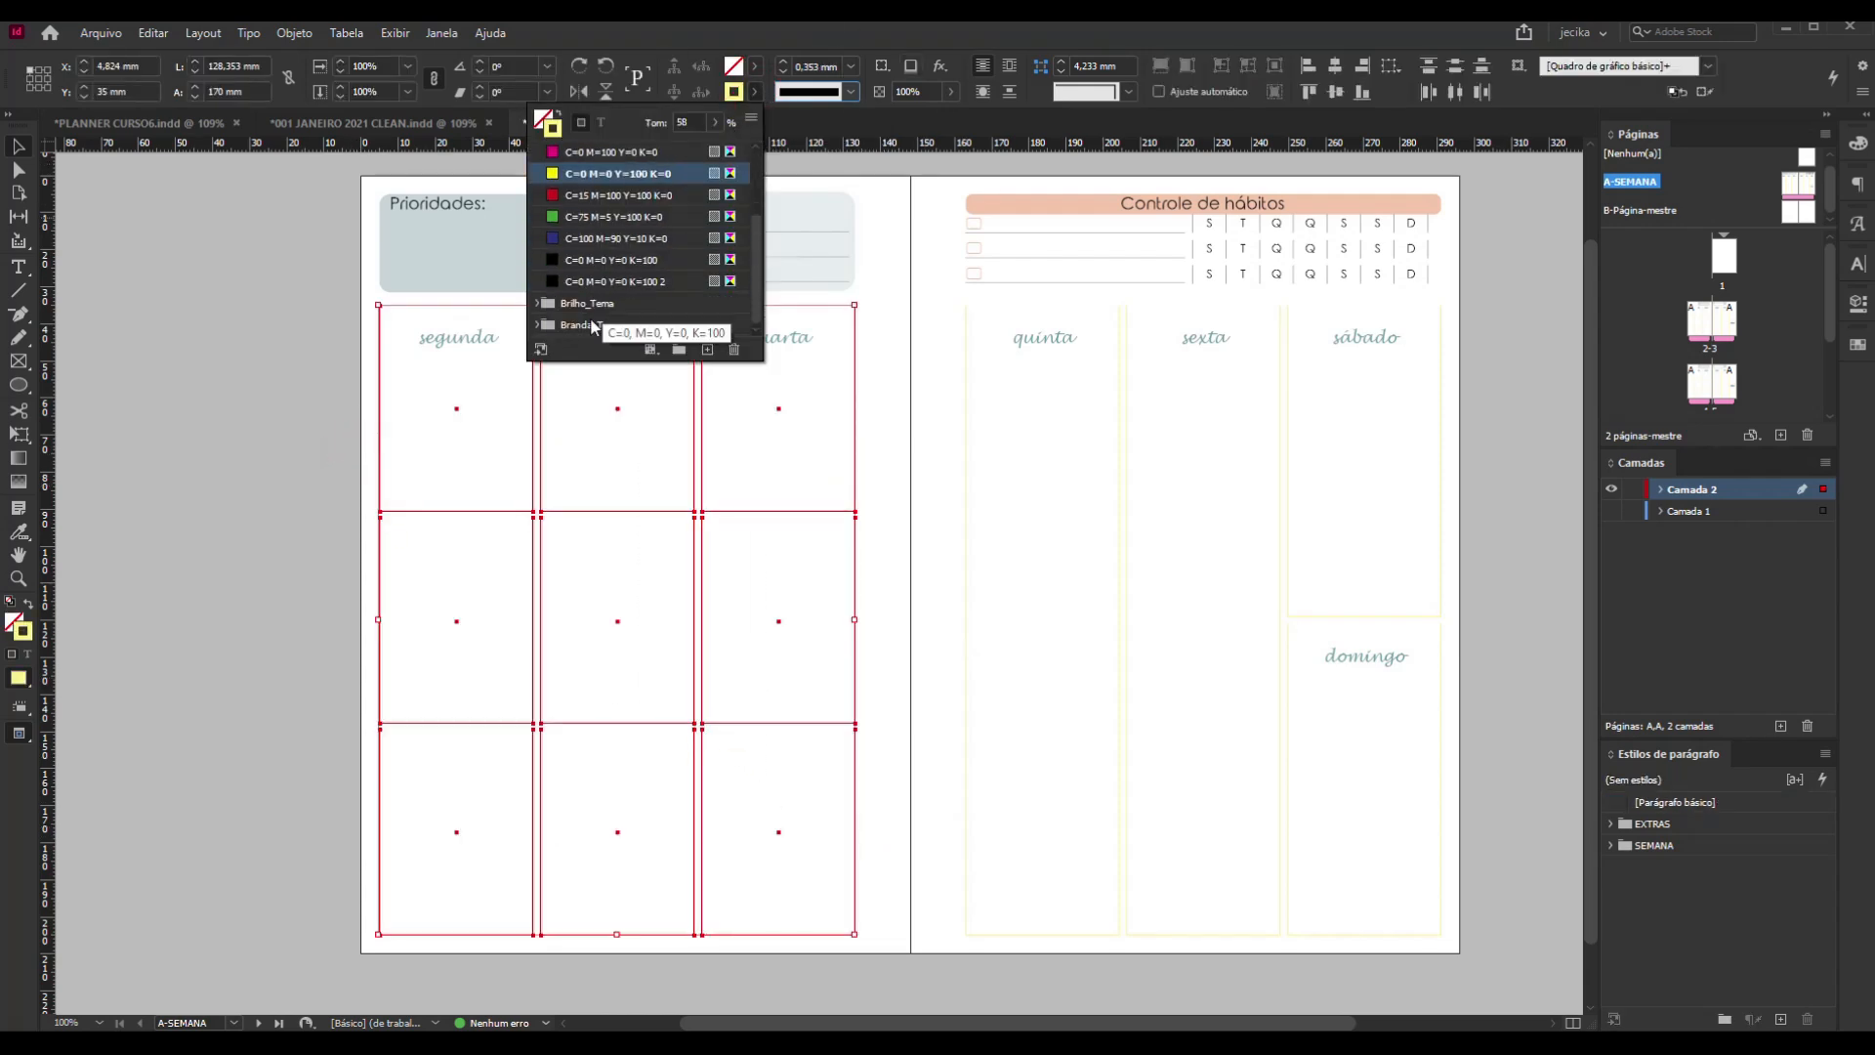
pyautogui.scroll(2, 608, 261)
pyautogui.scroll(-5, 595, 279)
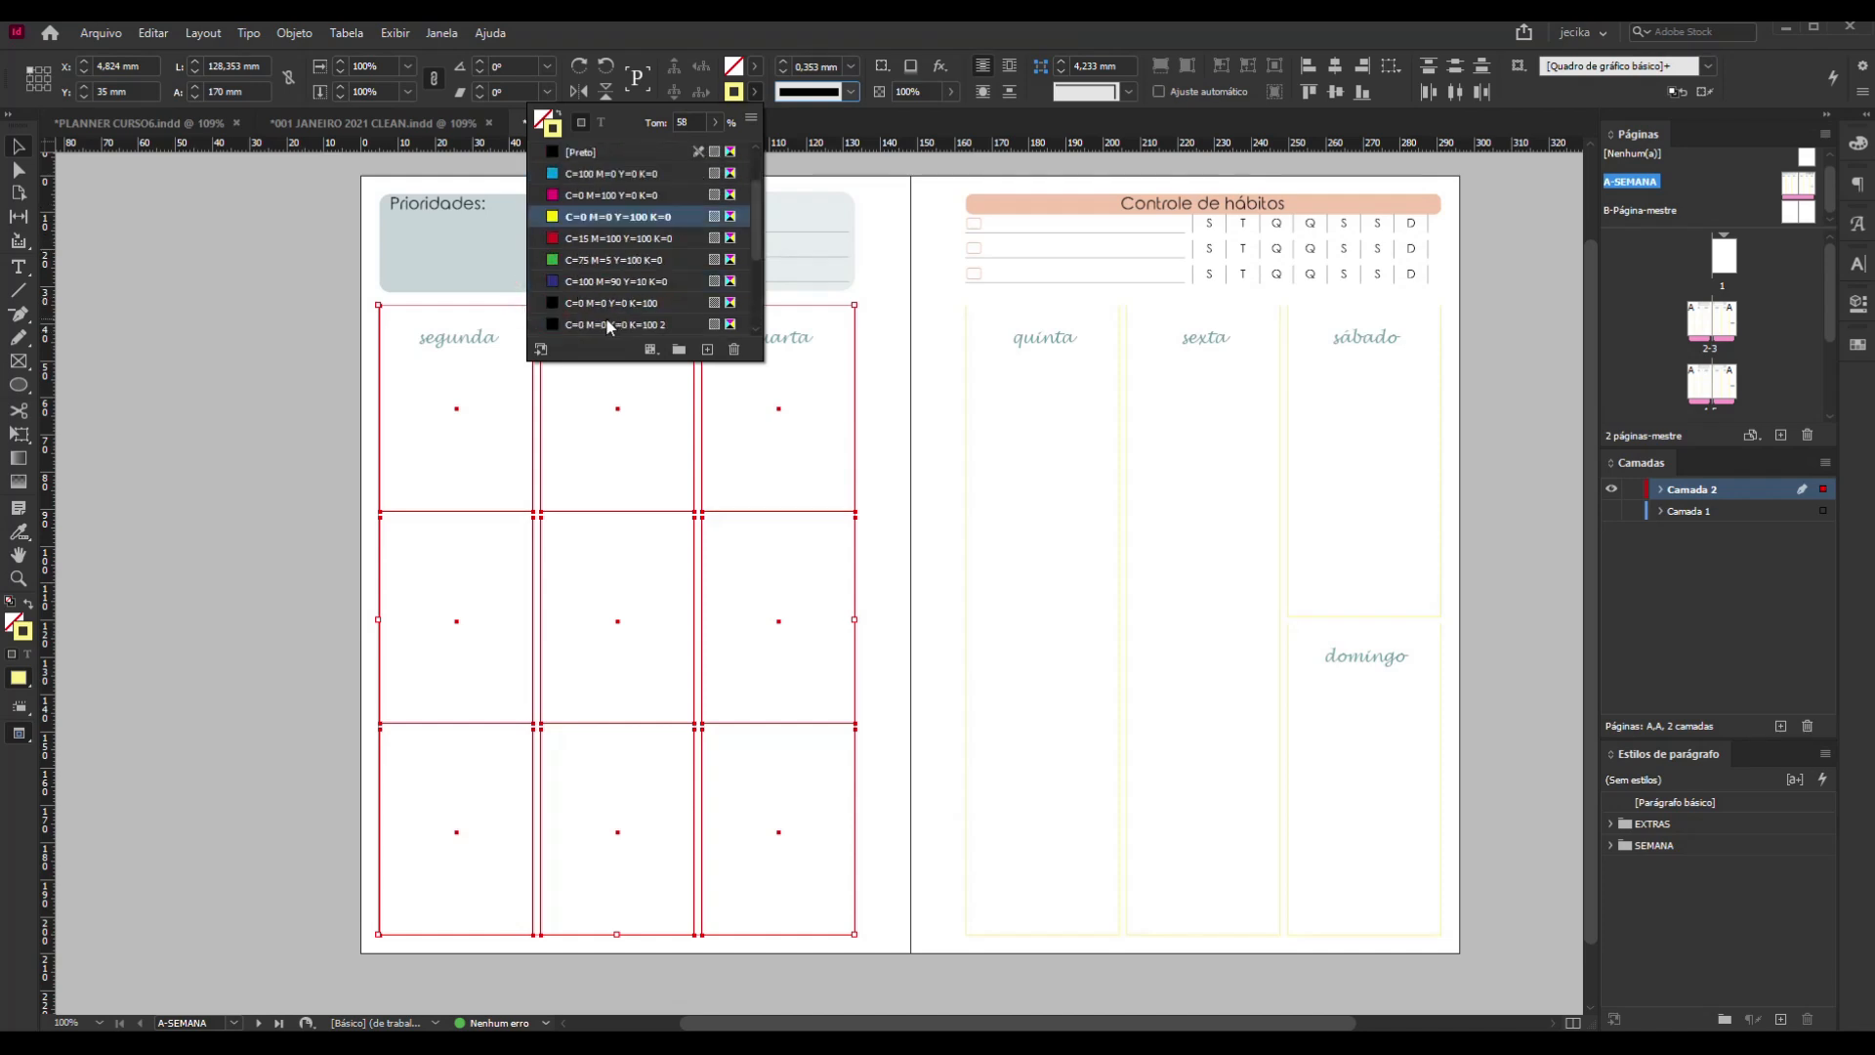
pyautogui.scroll(-1, 552, 305)
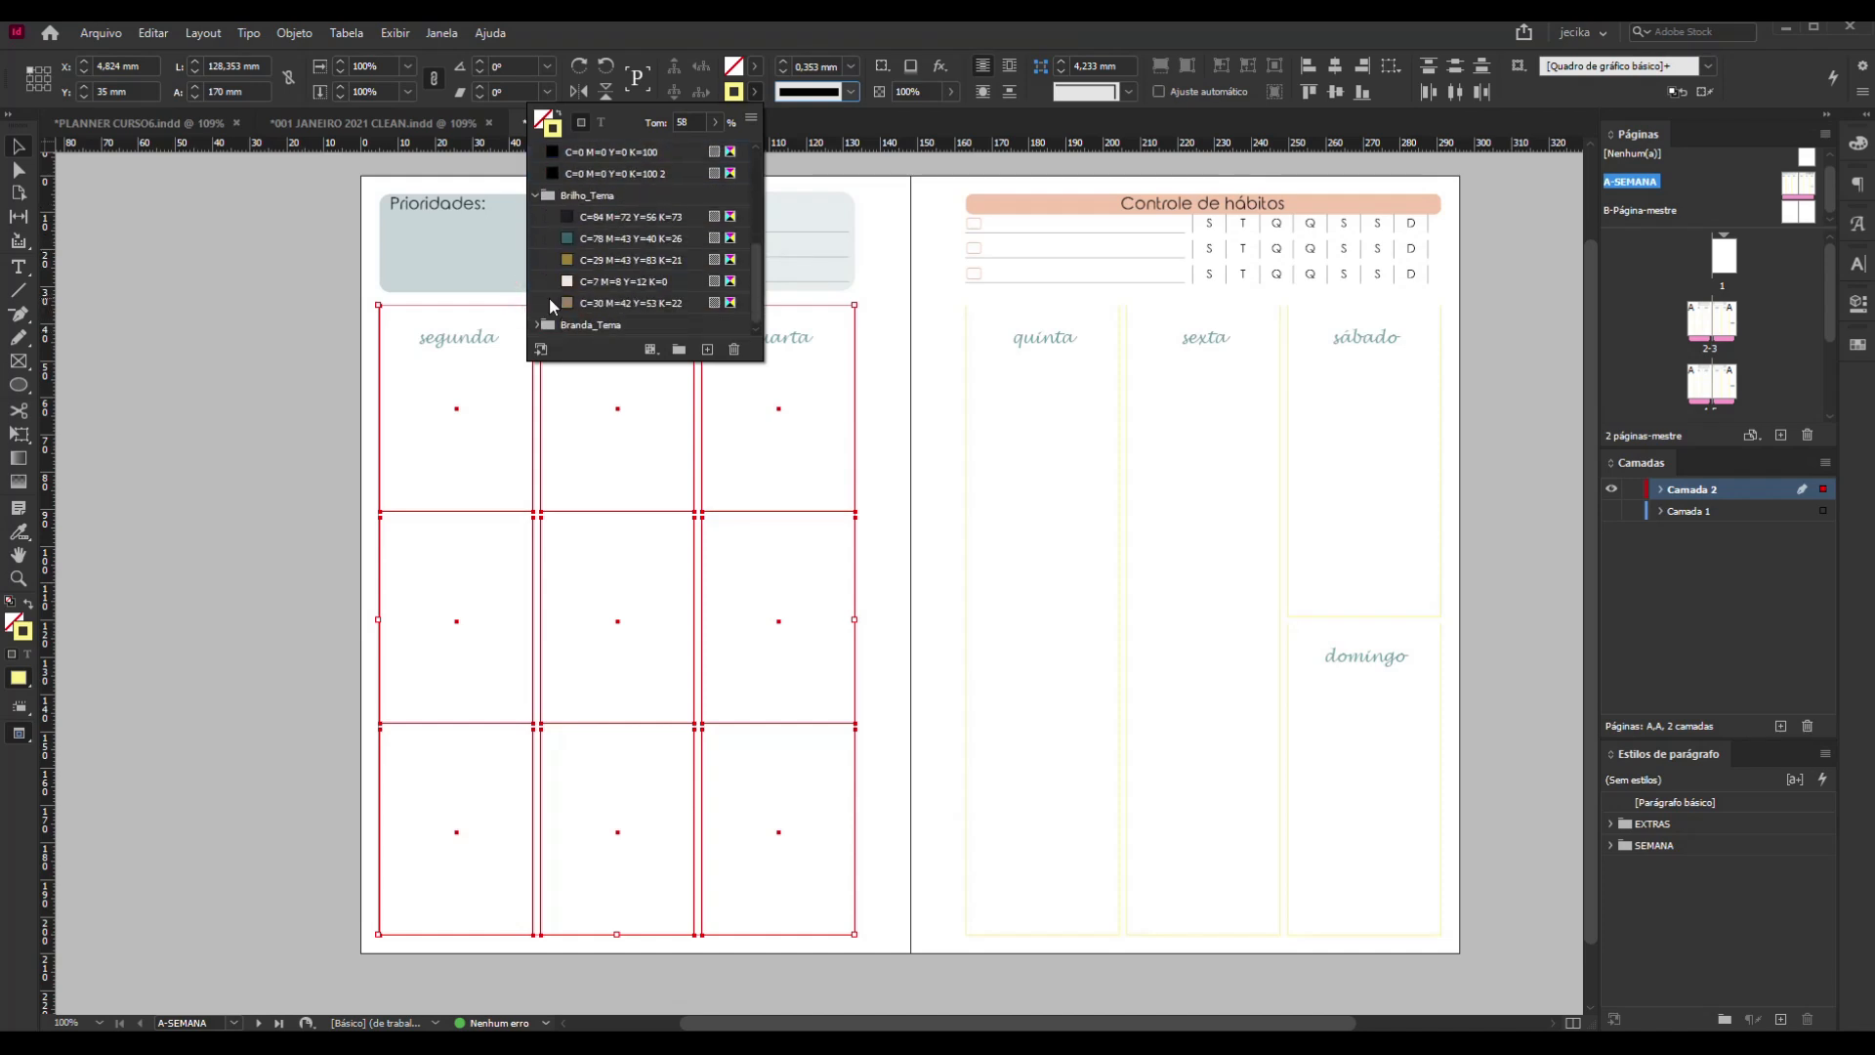
pyautogui.click(567, 261)
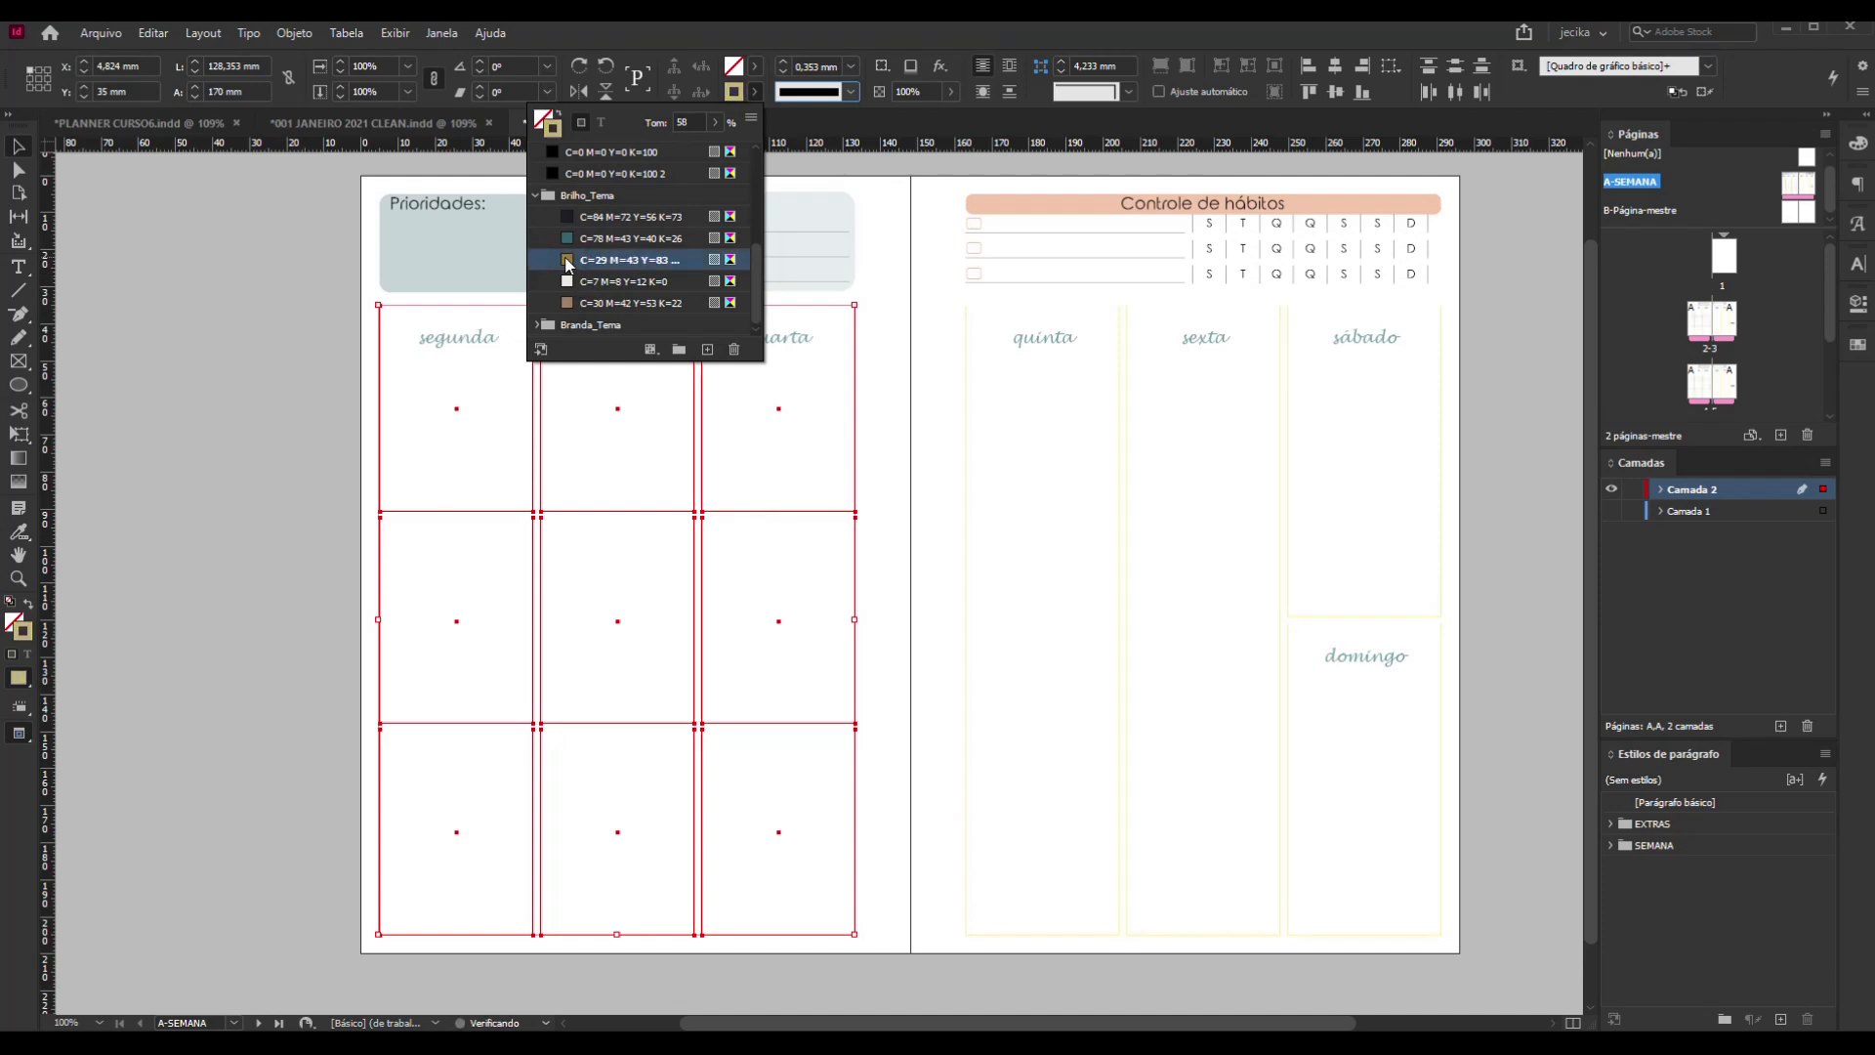
pyautogui.click(181, 339)
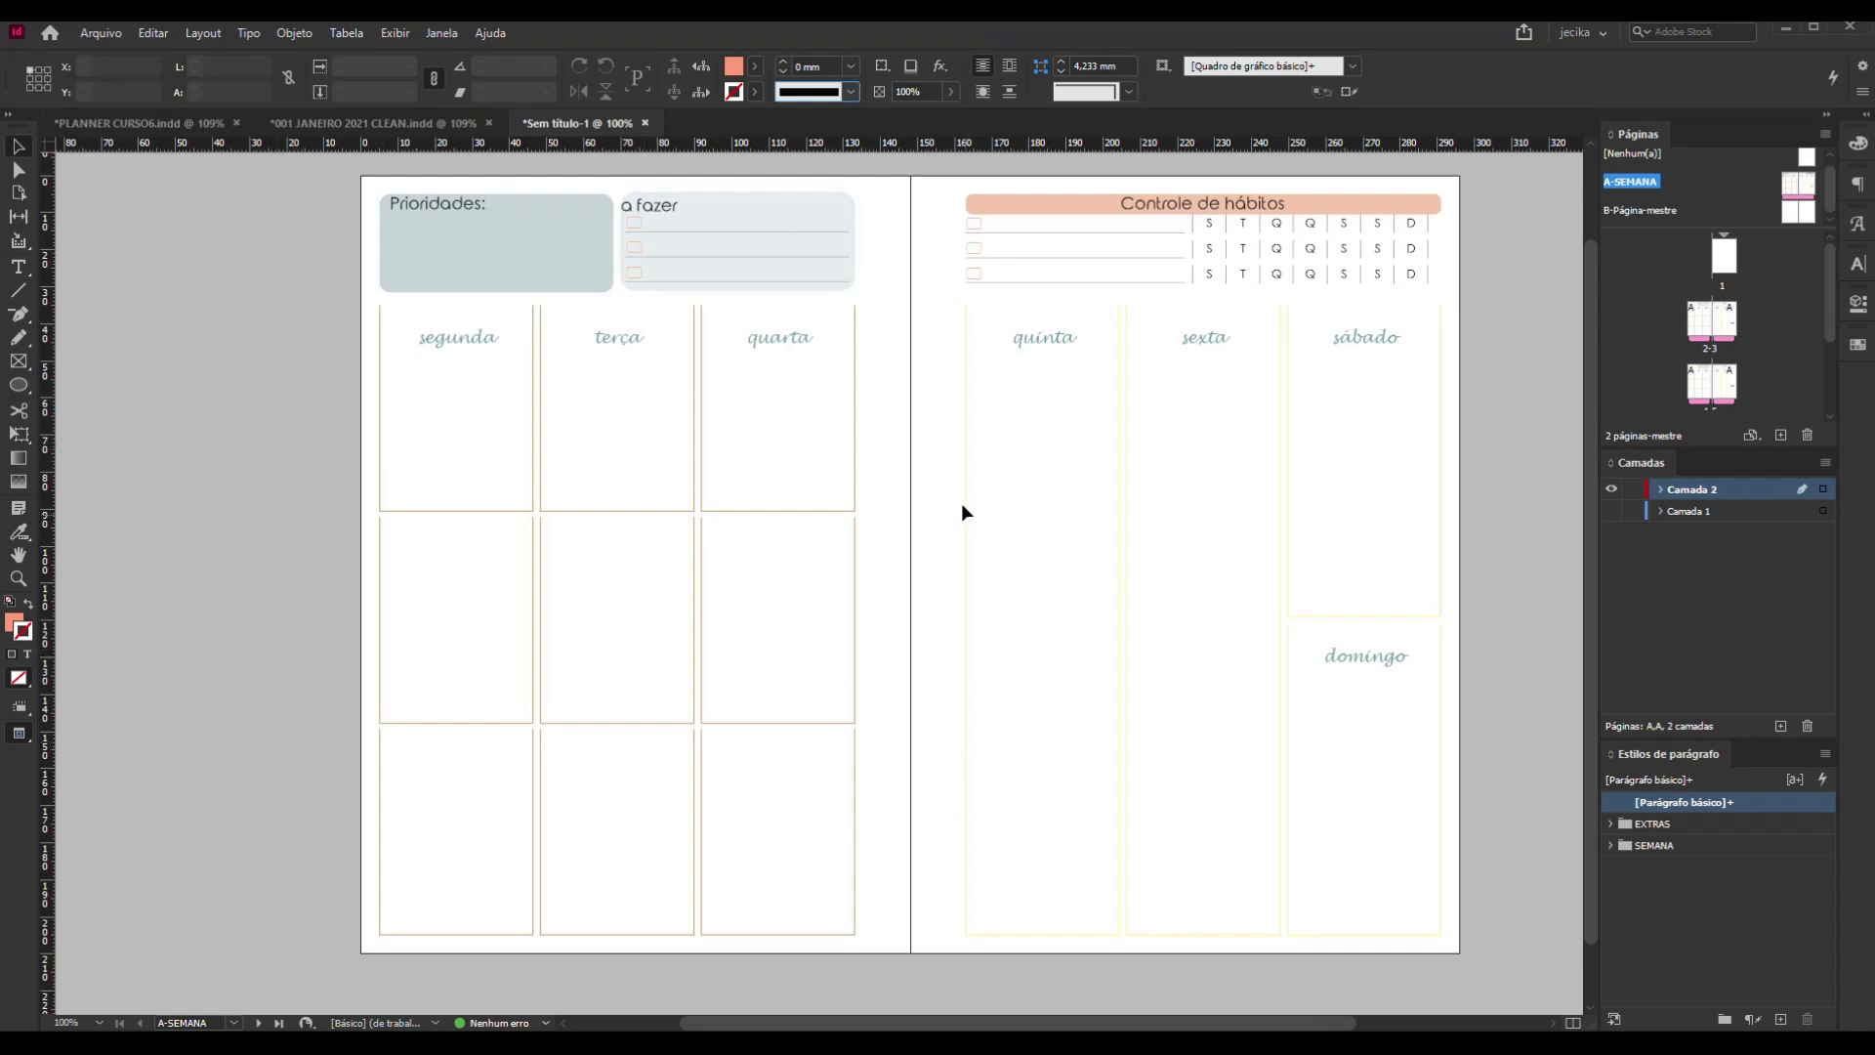
# Delete the tall yellow quinta and sexta outline frames, keeping the sábado and domingo frames
pyautogui.moveTo(943, 465); pyautogui.dragTo(1293, 697)
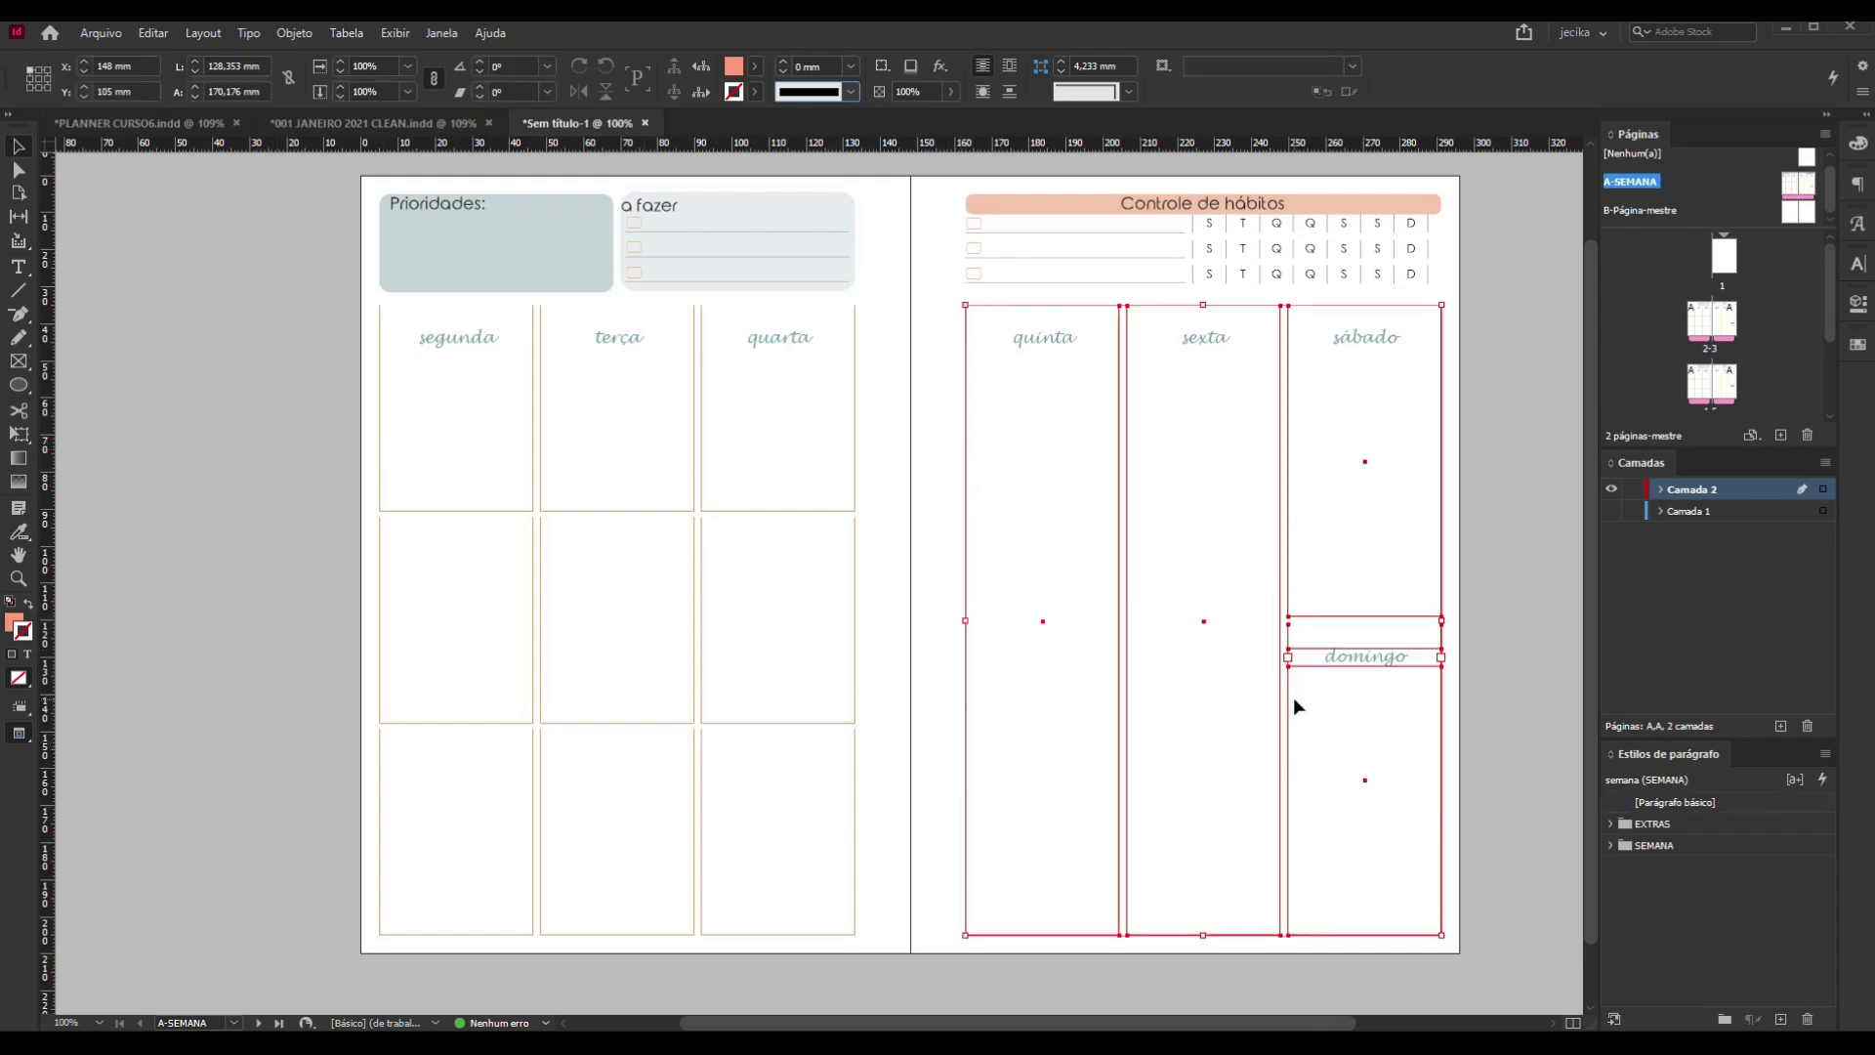
pyautogui.moveTo(1249, 947); pyautogui.dragTo(1067, 747)
pyautogui.press('Delete')
# Copy the six boxes of the terça and quarta columns onto the second page under quinta and sexta, fitted to the column guides
pyautogui.moveTo(390, 493); pyautogui.dragTo(855, 801)
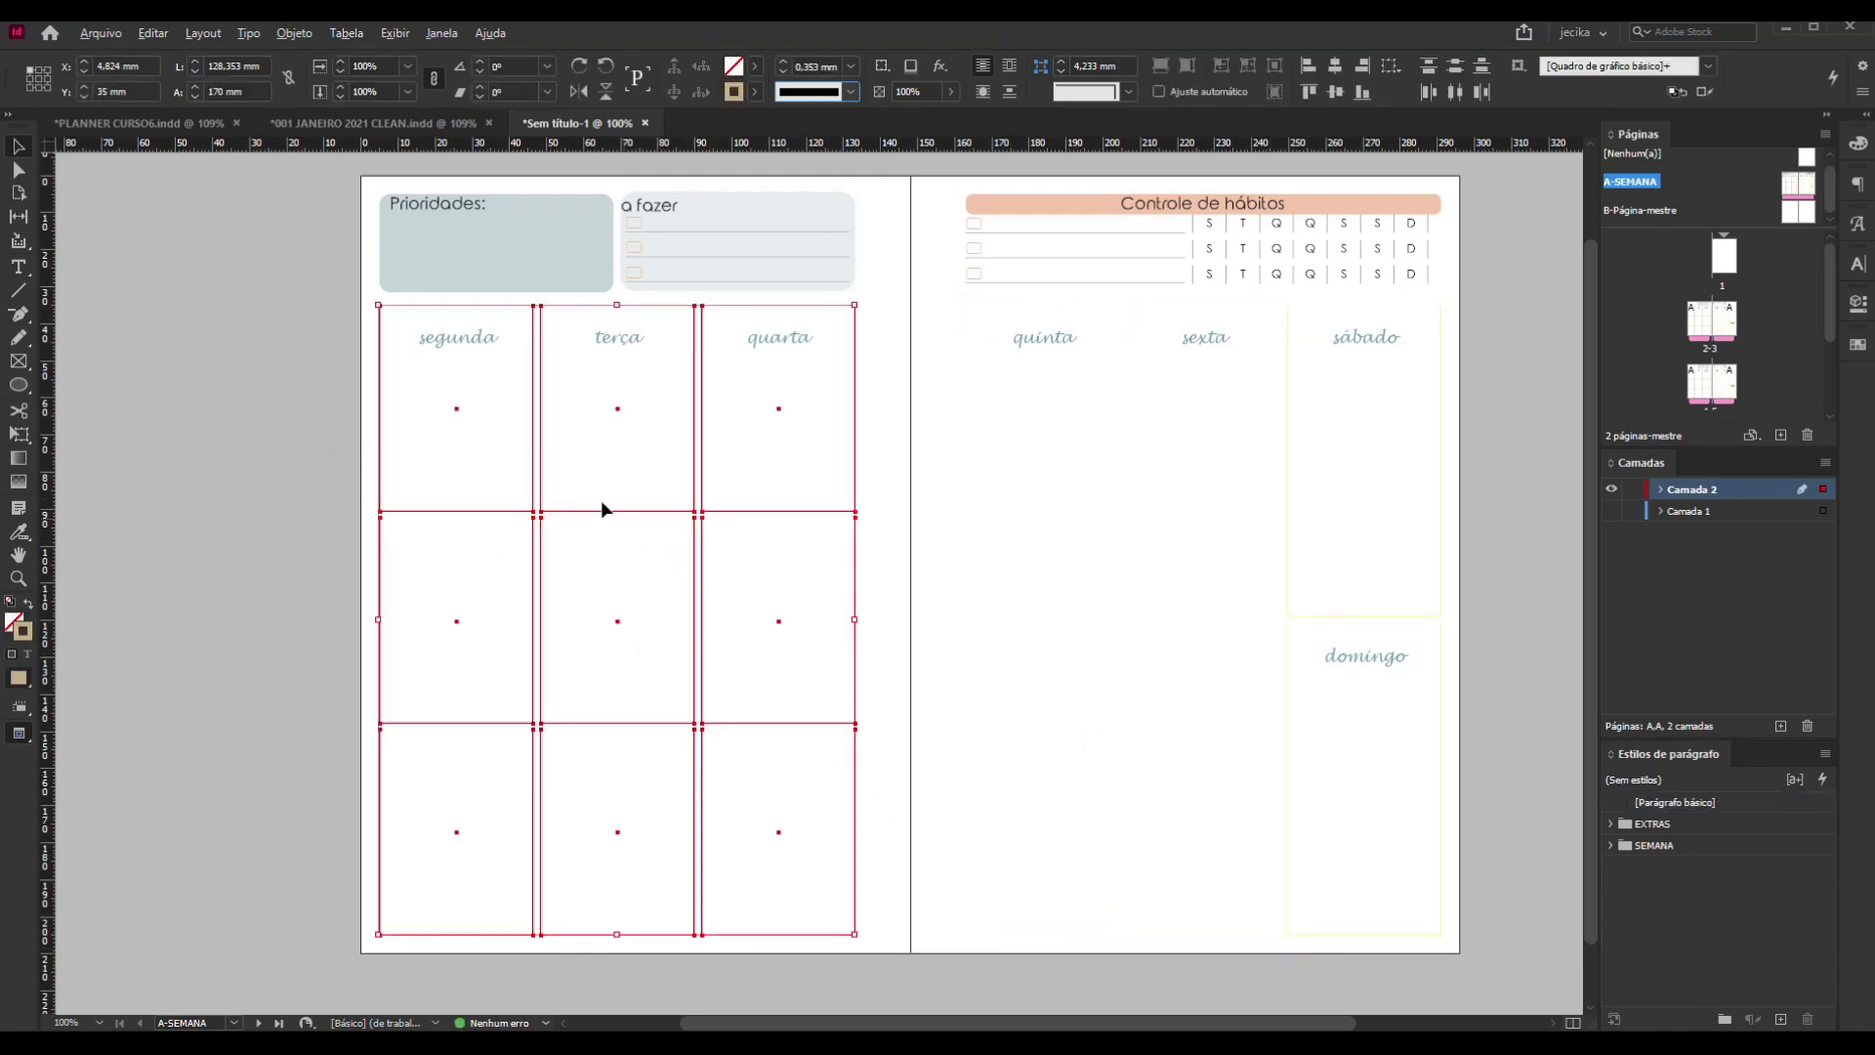
pyautogui.click(912, 944)
pyautogui.moveTo(895, 954); pyautogui.dragTo(619, 448)
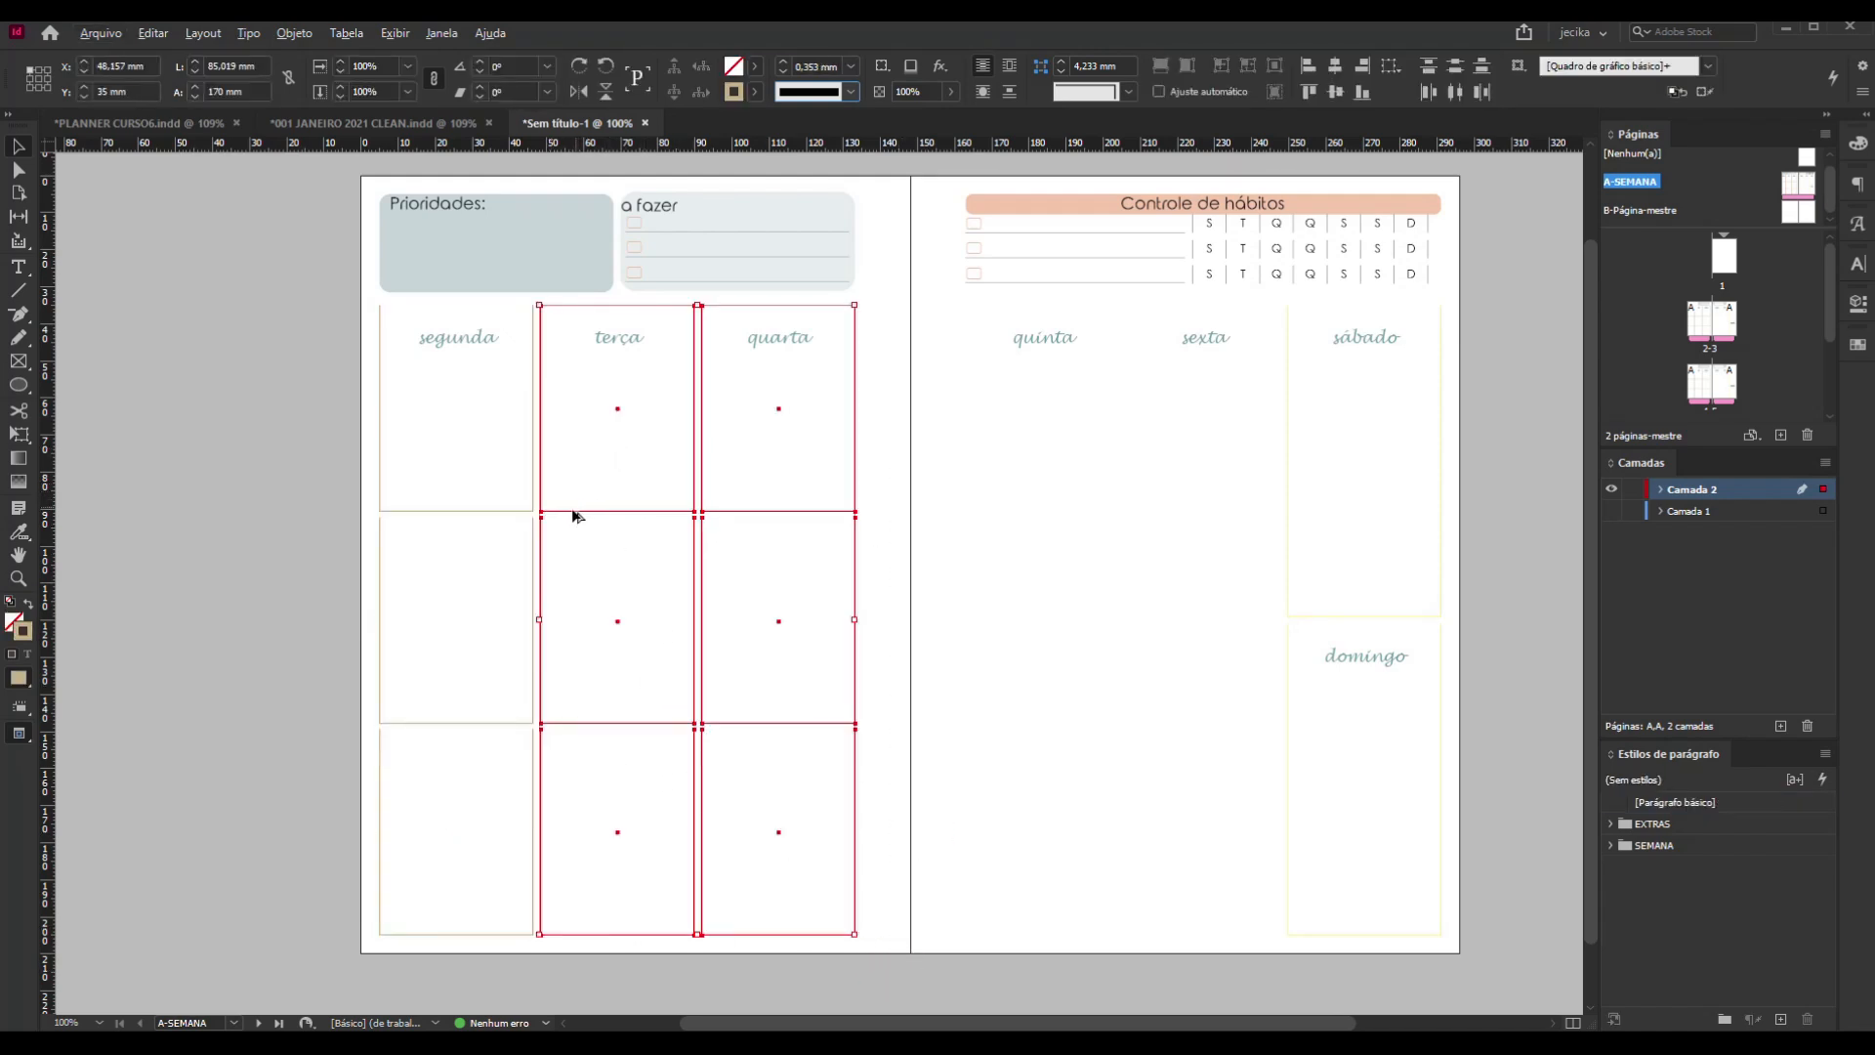
pyautogui.moveTo(570, 510); pyautogui.dragTo(999, 533)
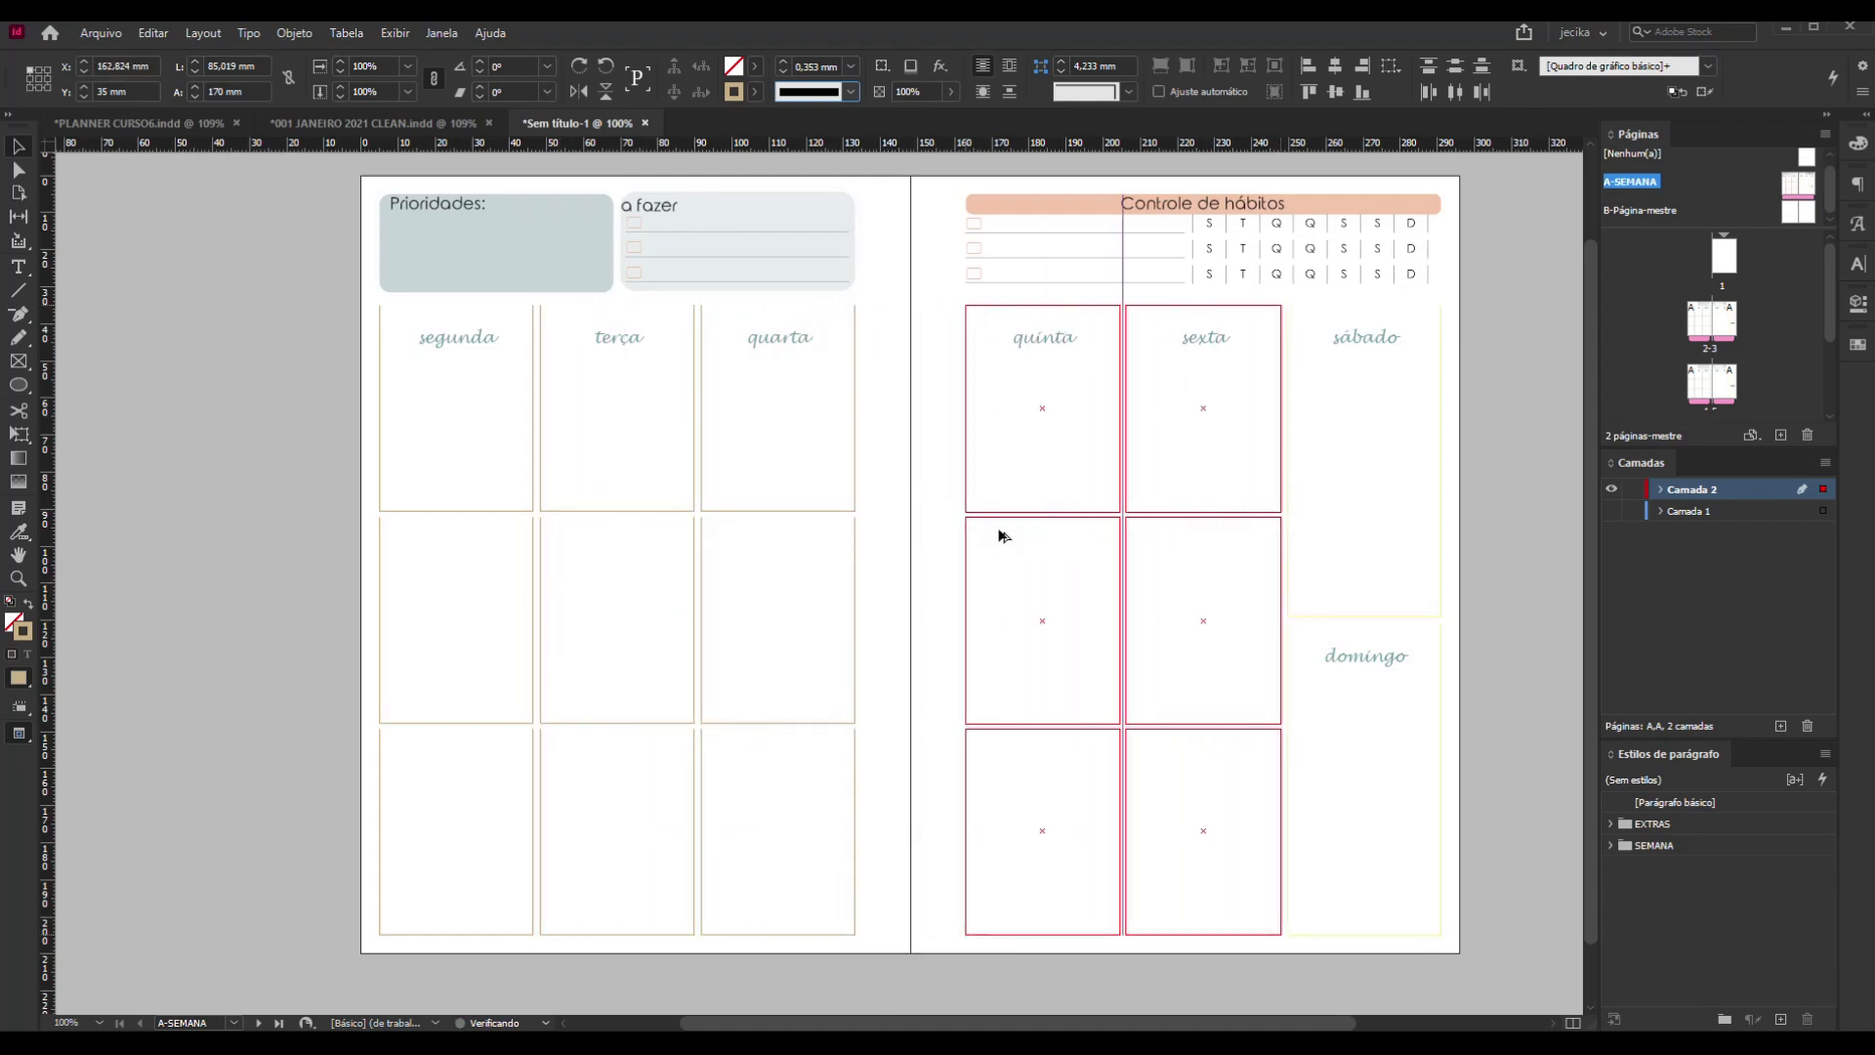
pyautogui.click(297, 454)
# Recolour the sábado and domingo frame outlines with the Brilho_Tema swatch C=29 M=43 Y=83 K=21, checking the spread with guides shown
pyautogui.press('w')
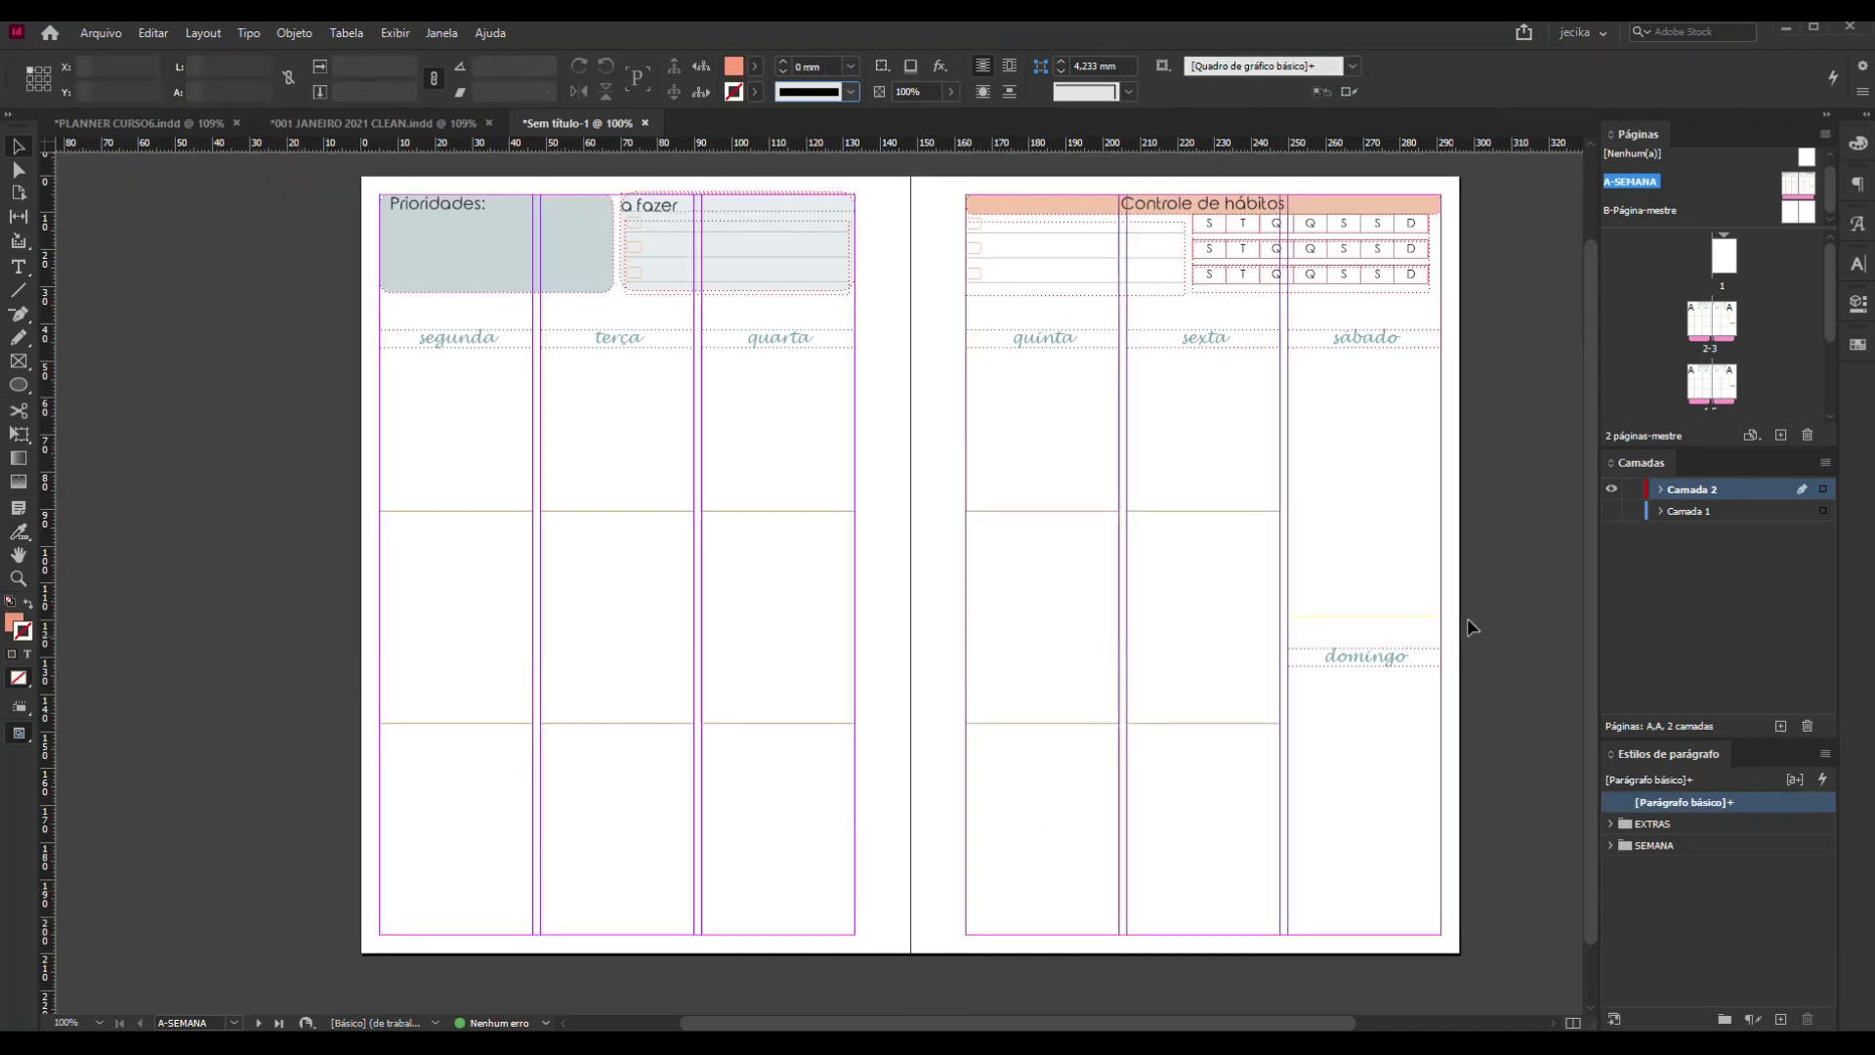
pyautogui.click(1412, 599)
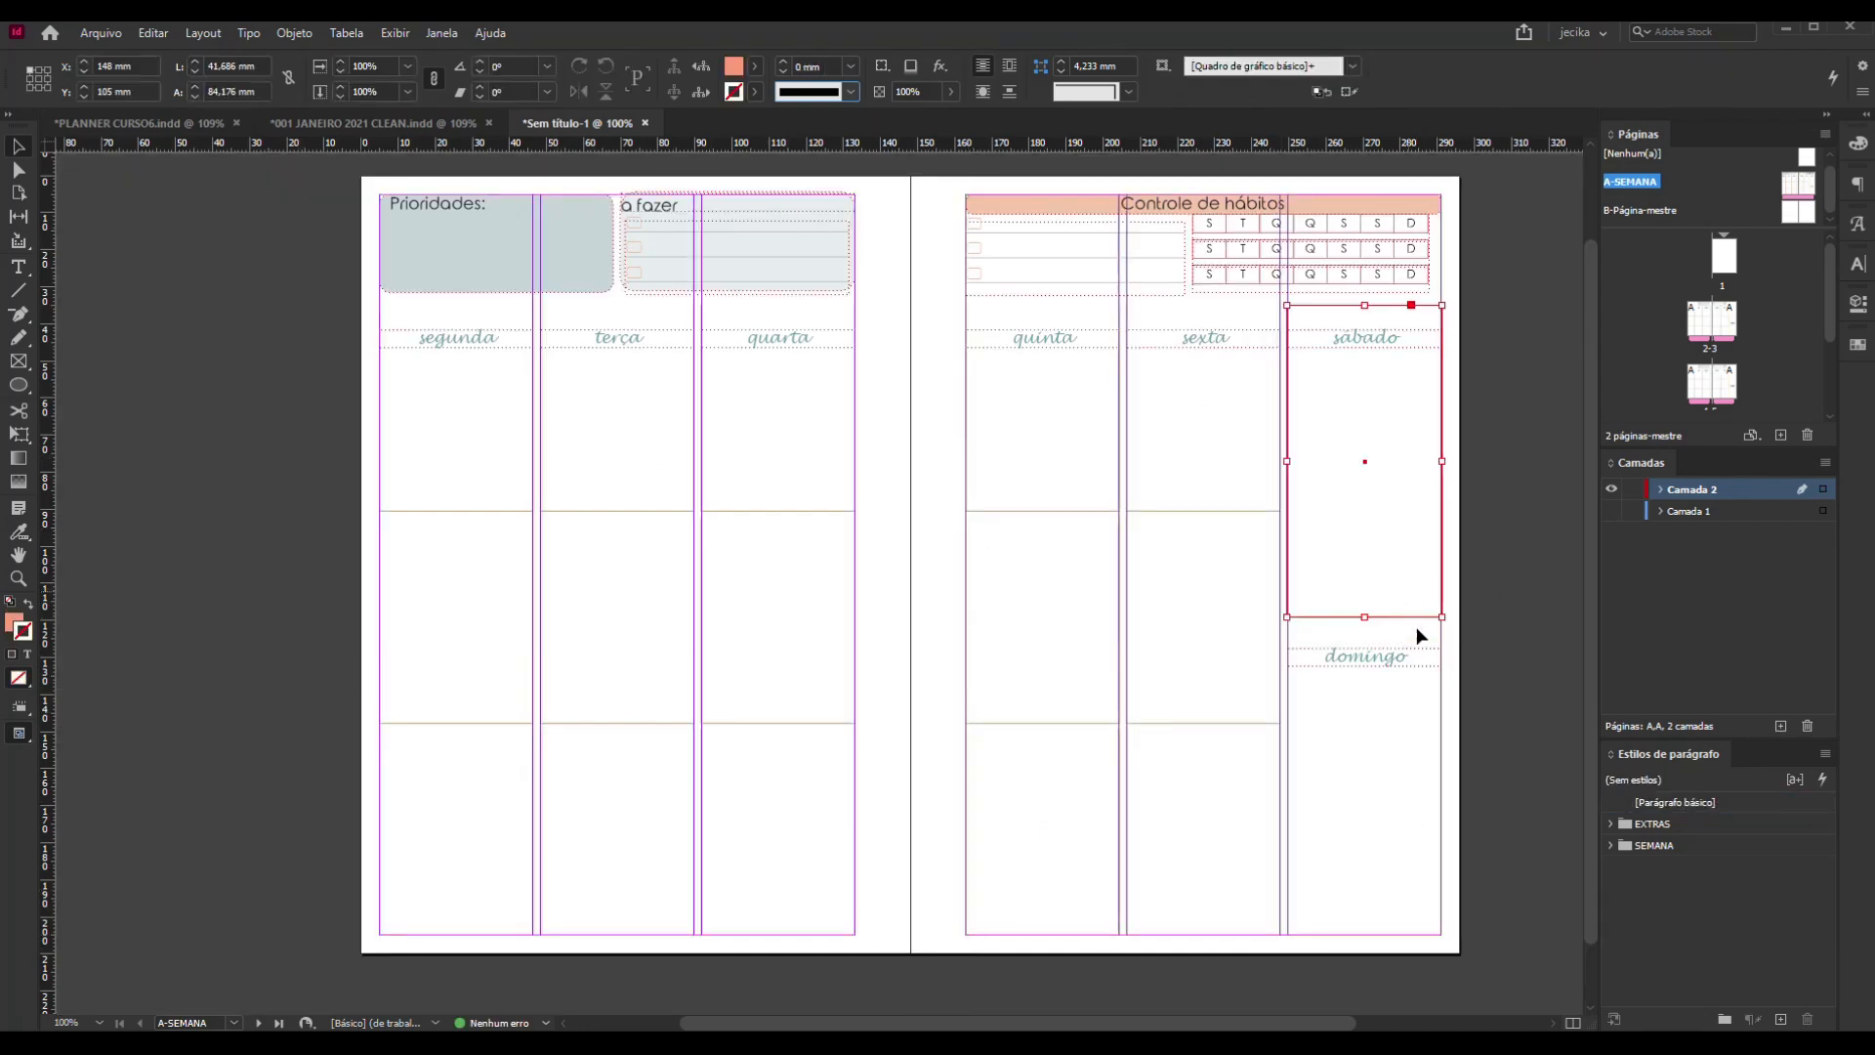
pyautogui.keyDown('shift'); pyautogui.click(1439, 842); pyautogui.keyUp('shift')
pyautogui.click(754, 92)
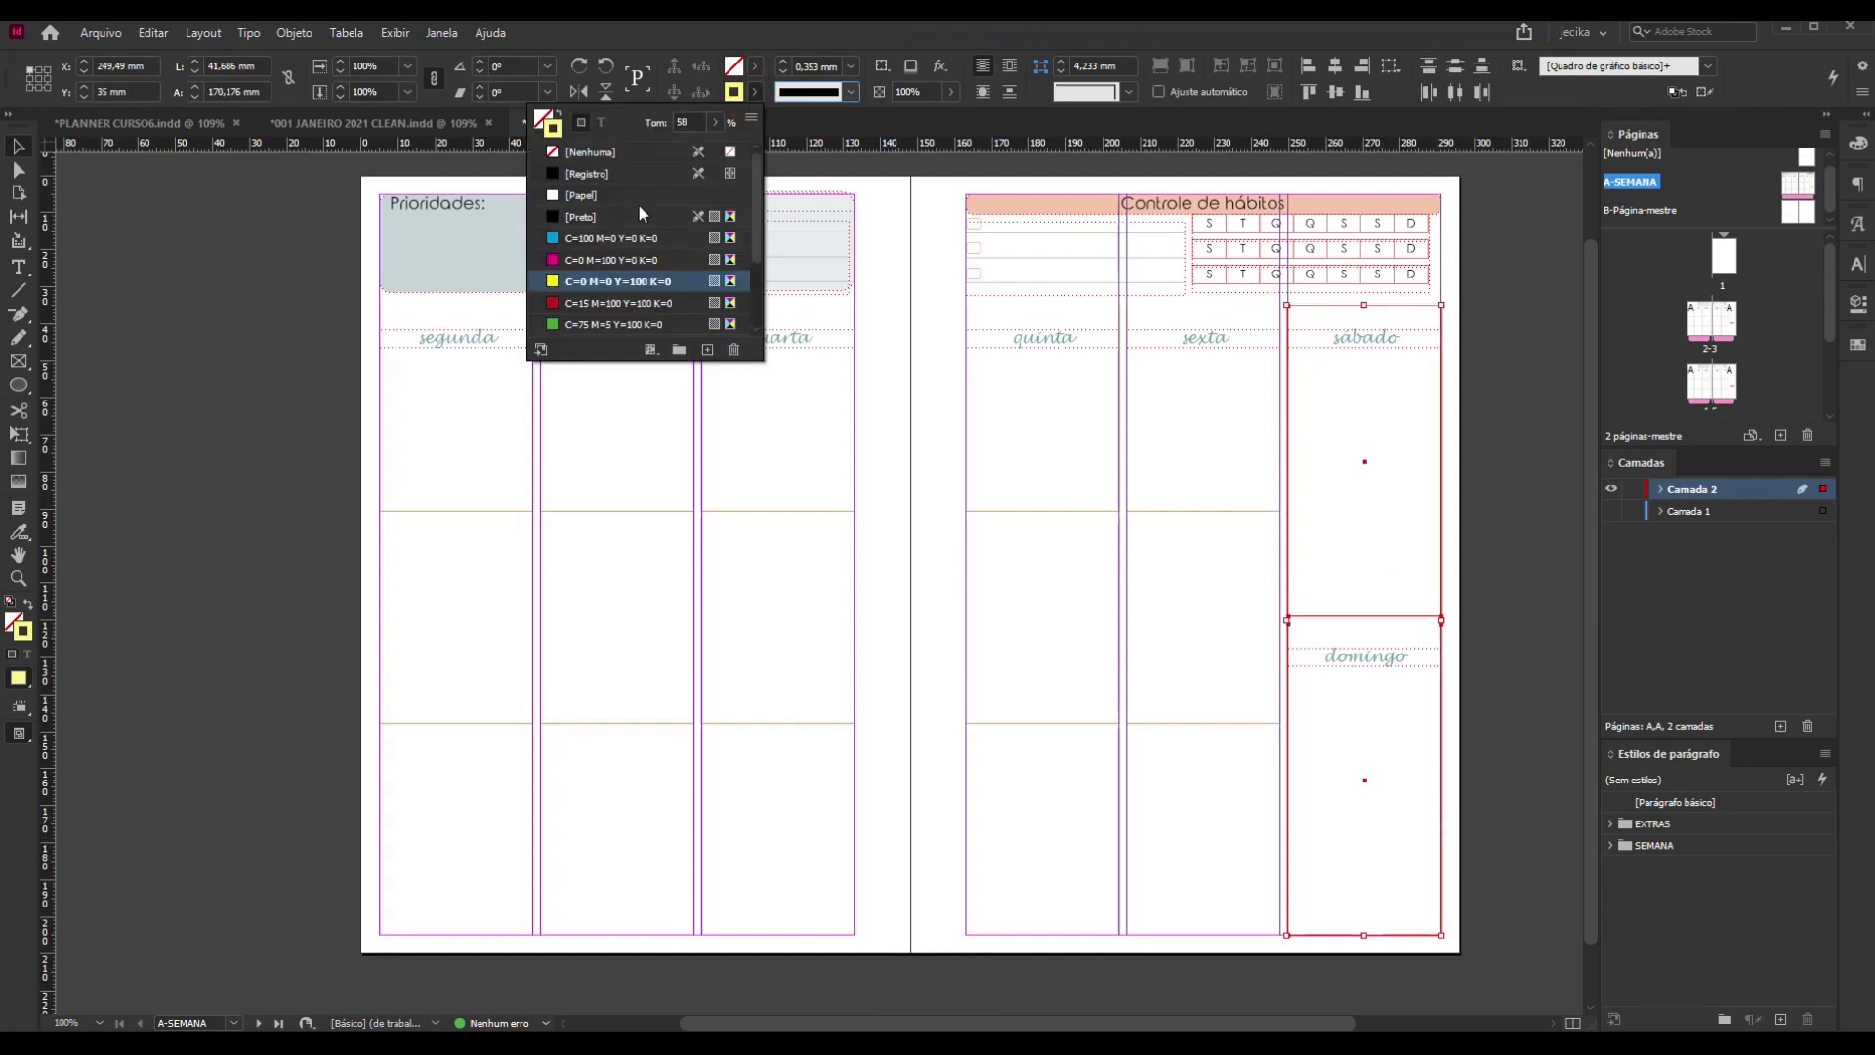
pyautogui.click(545, 311)
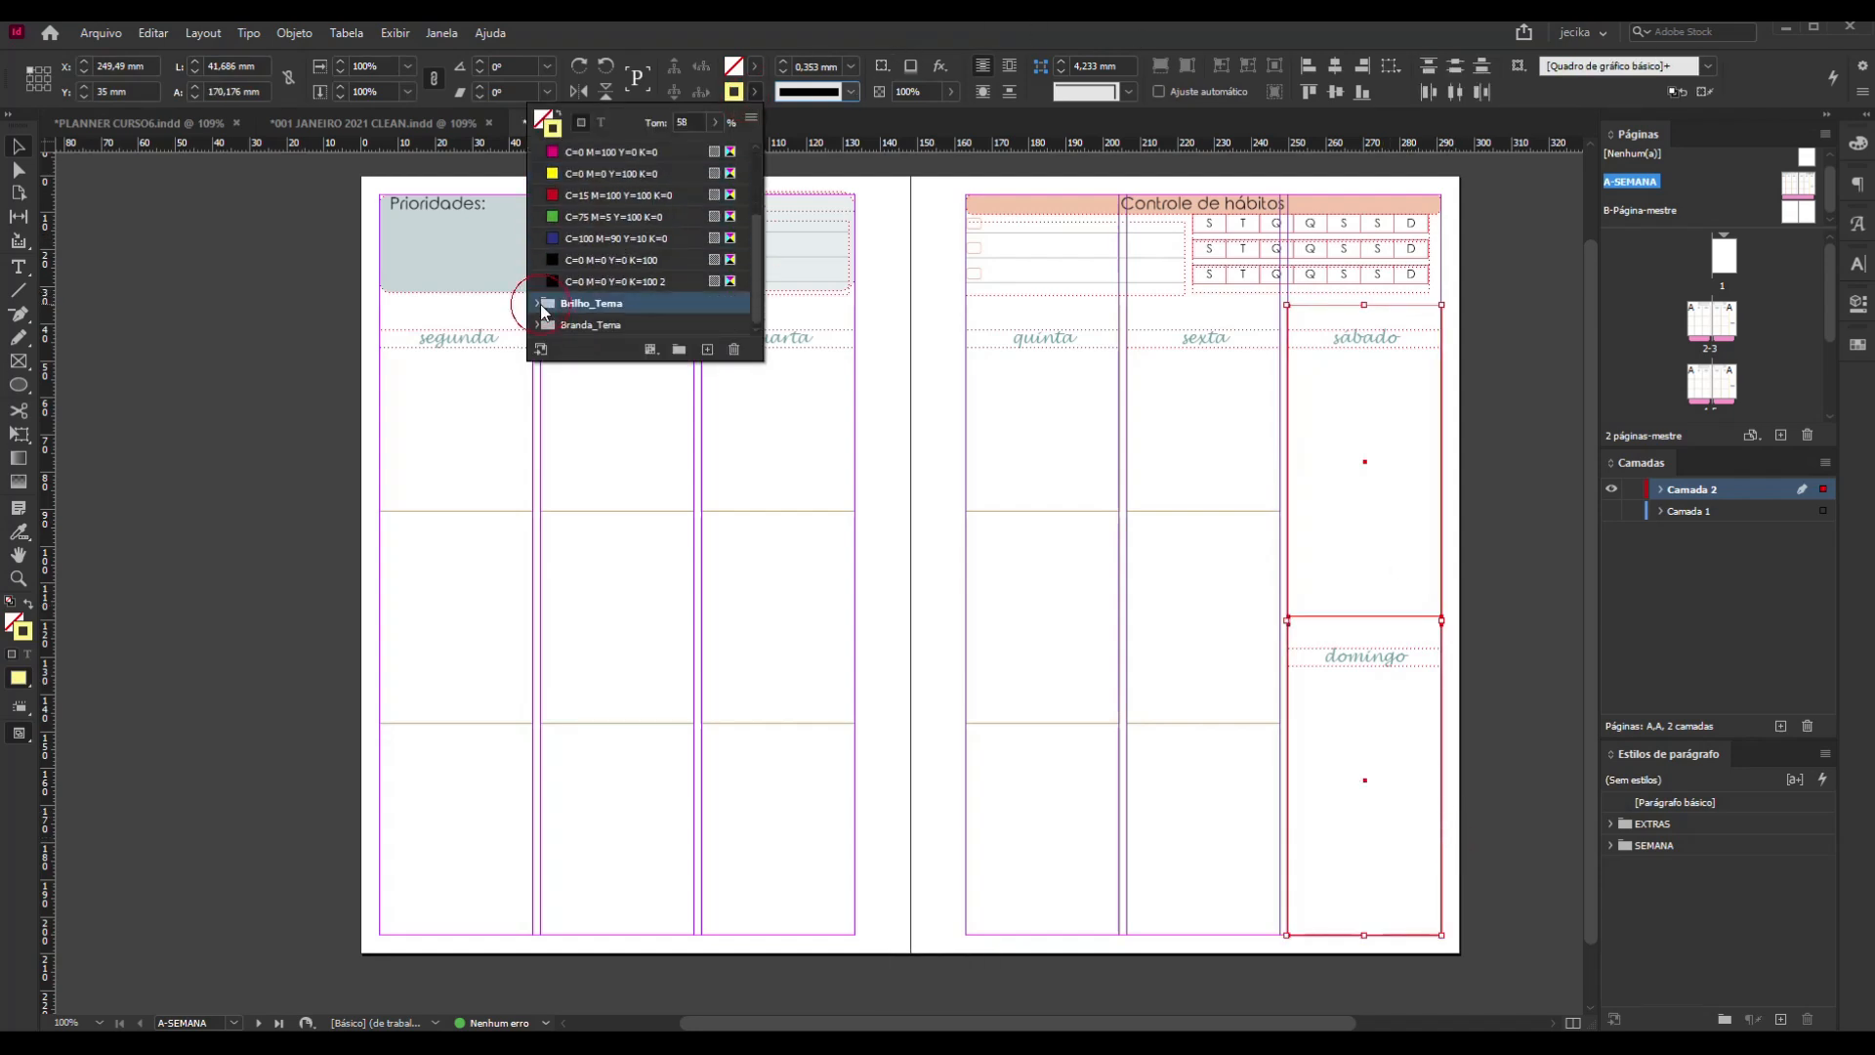
pyautogui.click(535, 305)
pyautogui.click(534, 302)
pyautogui.scroll(-3, 551, 302)
pyautogui.click(535, 302)
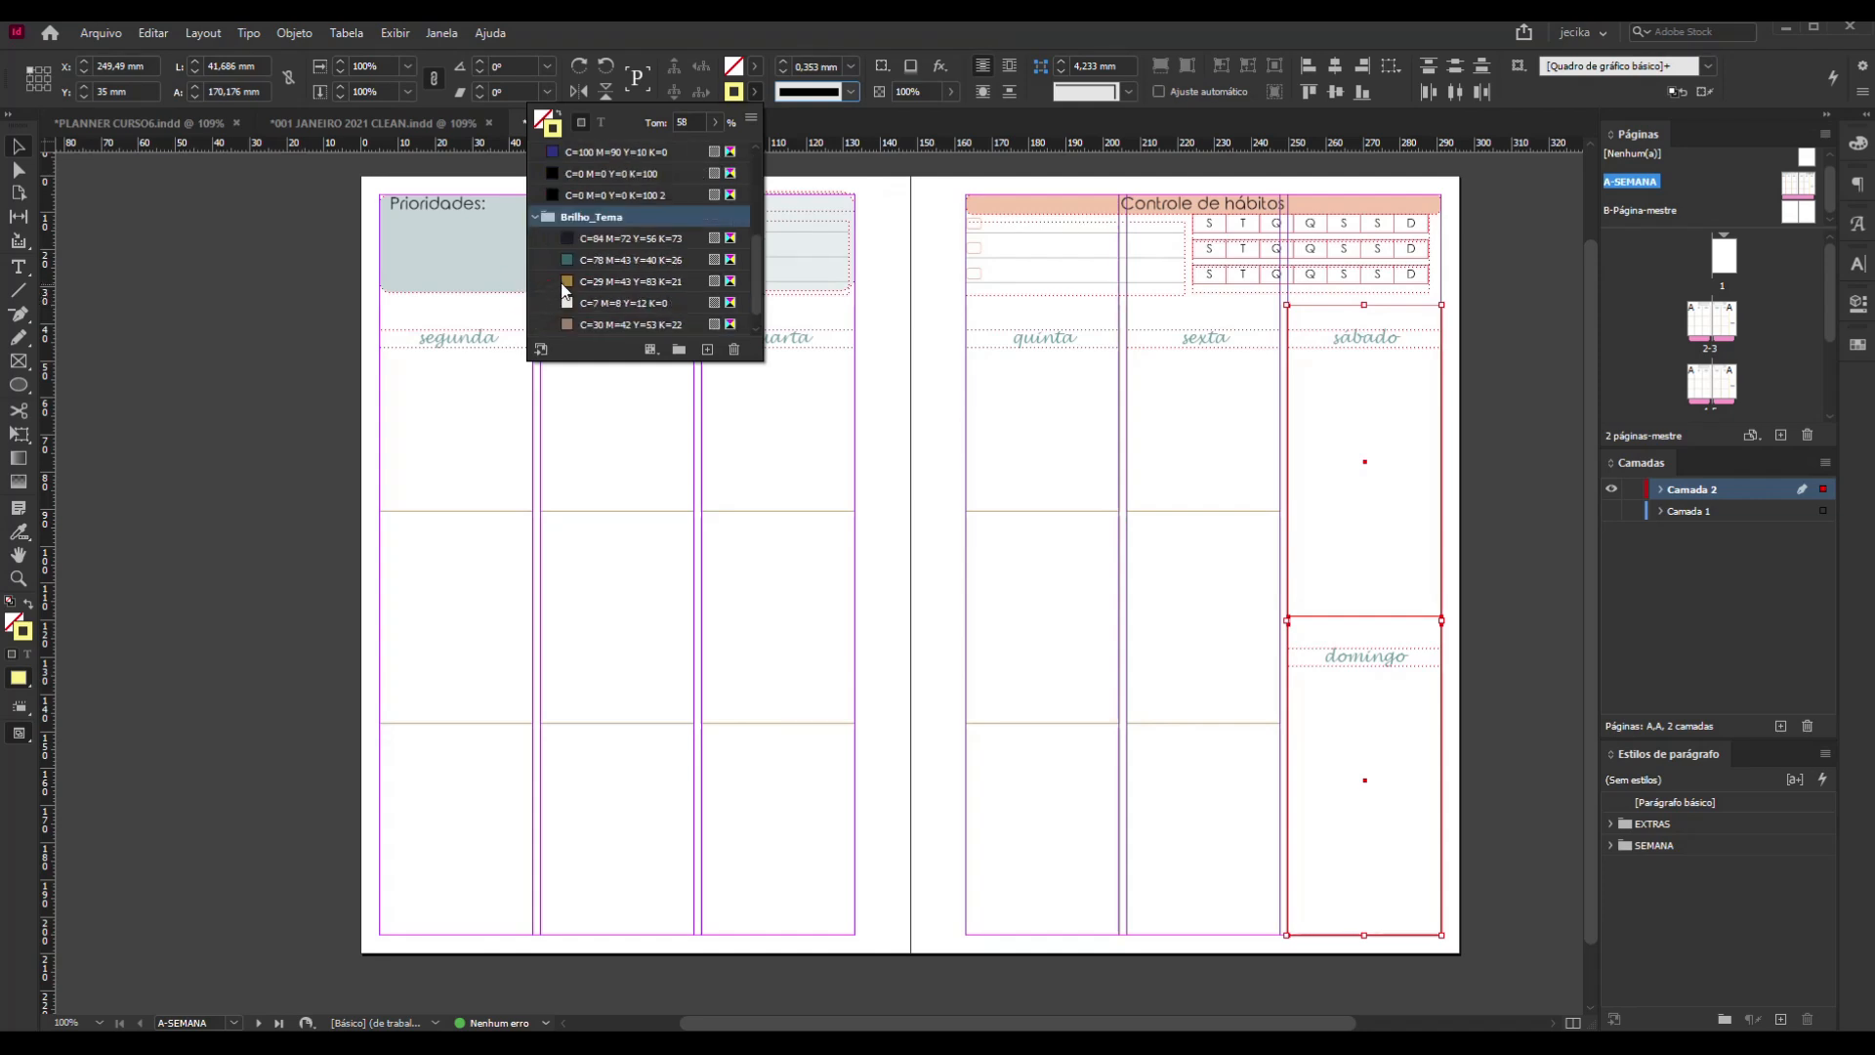
pyautogui.click(567, 282)
pyautogui.click(20, 146)
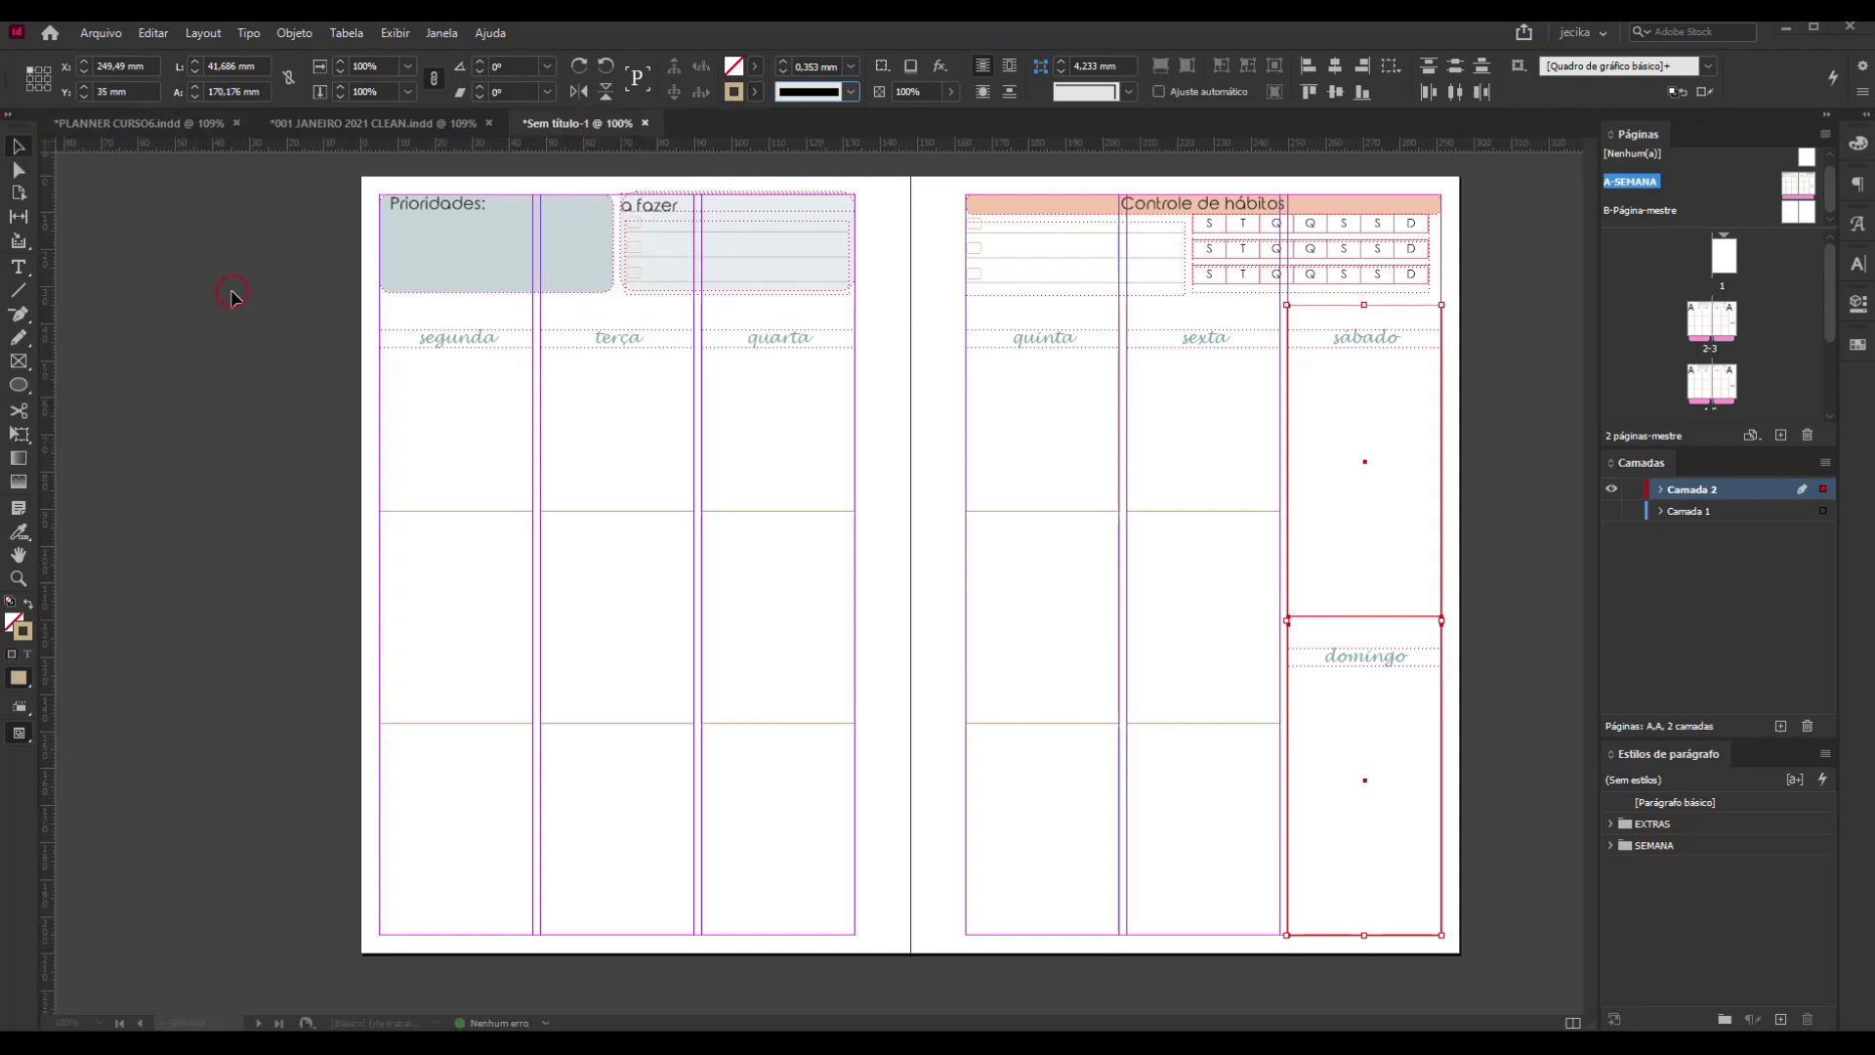
pyautogui.click(260, 315)
pyautogui.press('w')
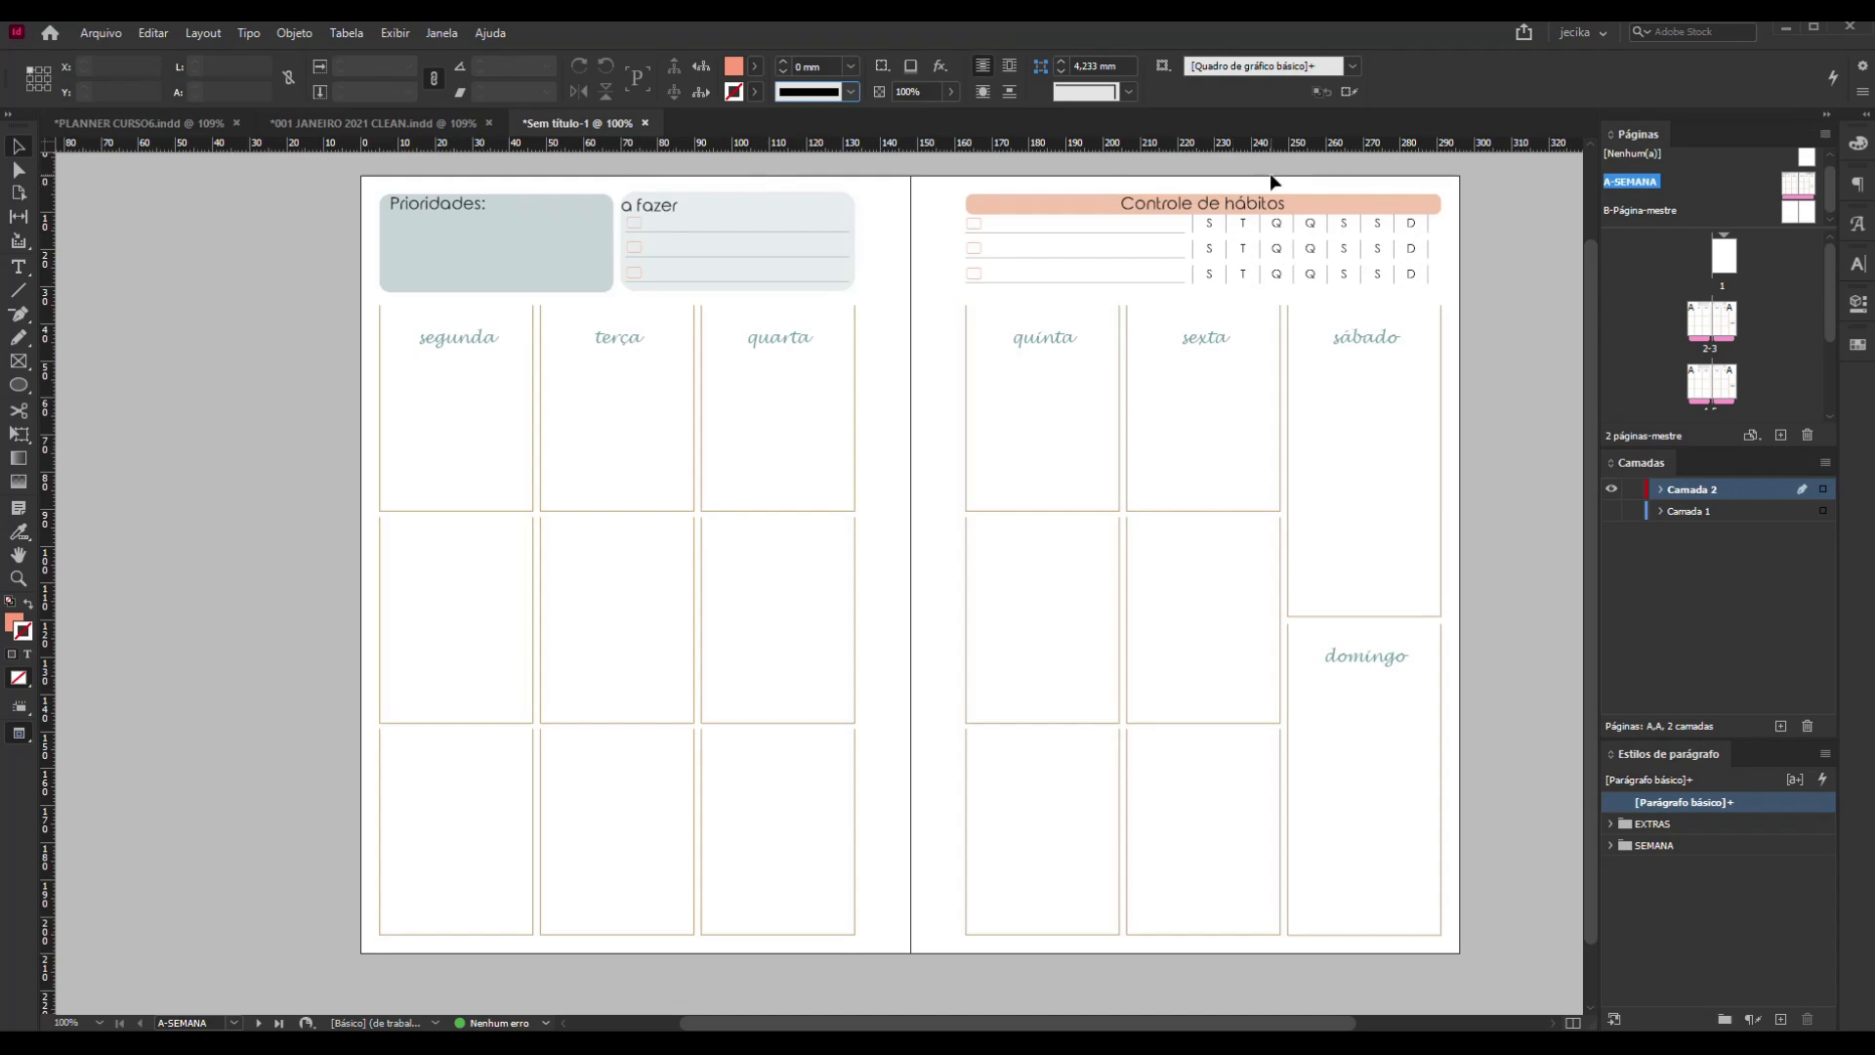
# Fill the Controle de hábitos header bar with yellow C=0 M=0 Y=100 K=0 at a 20% tint
pyautogui.click(1048, 209)
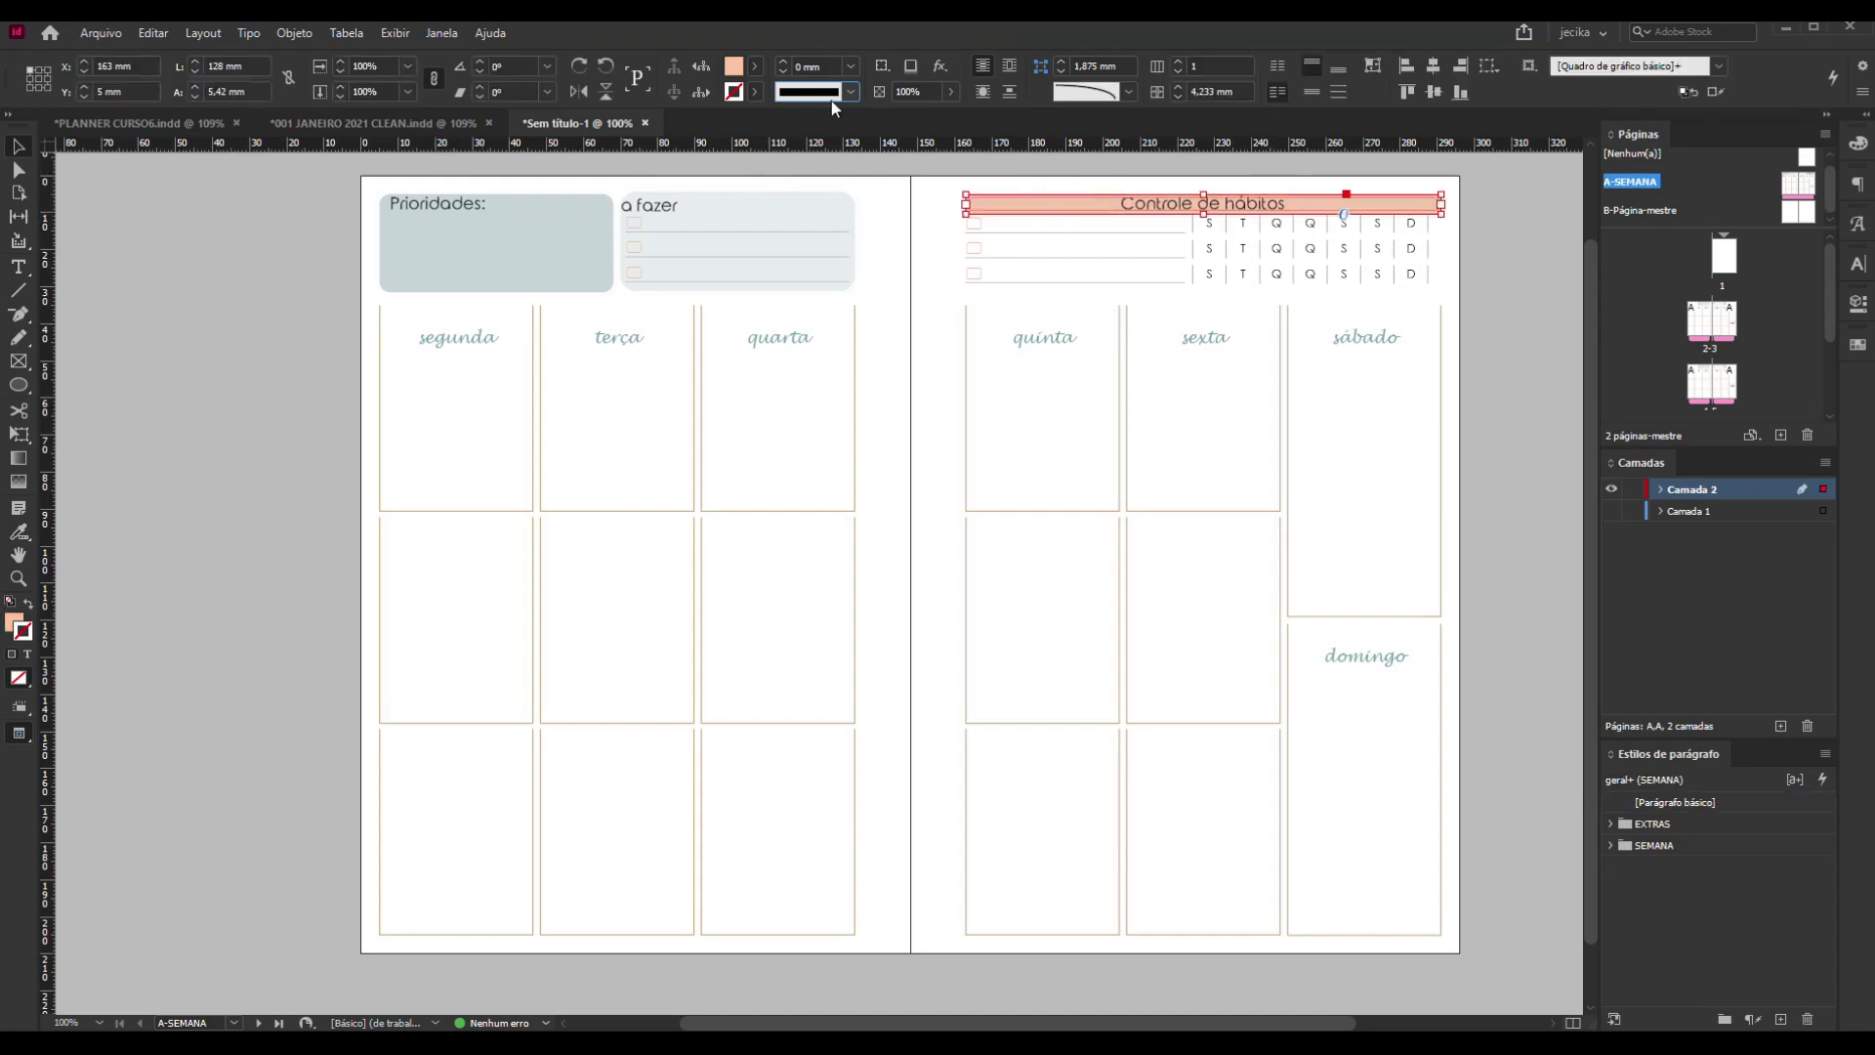
pyautogui.click(761, 62)
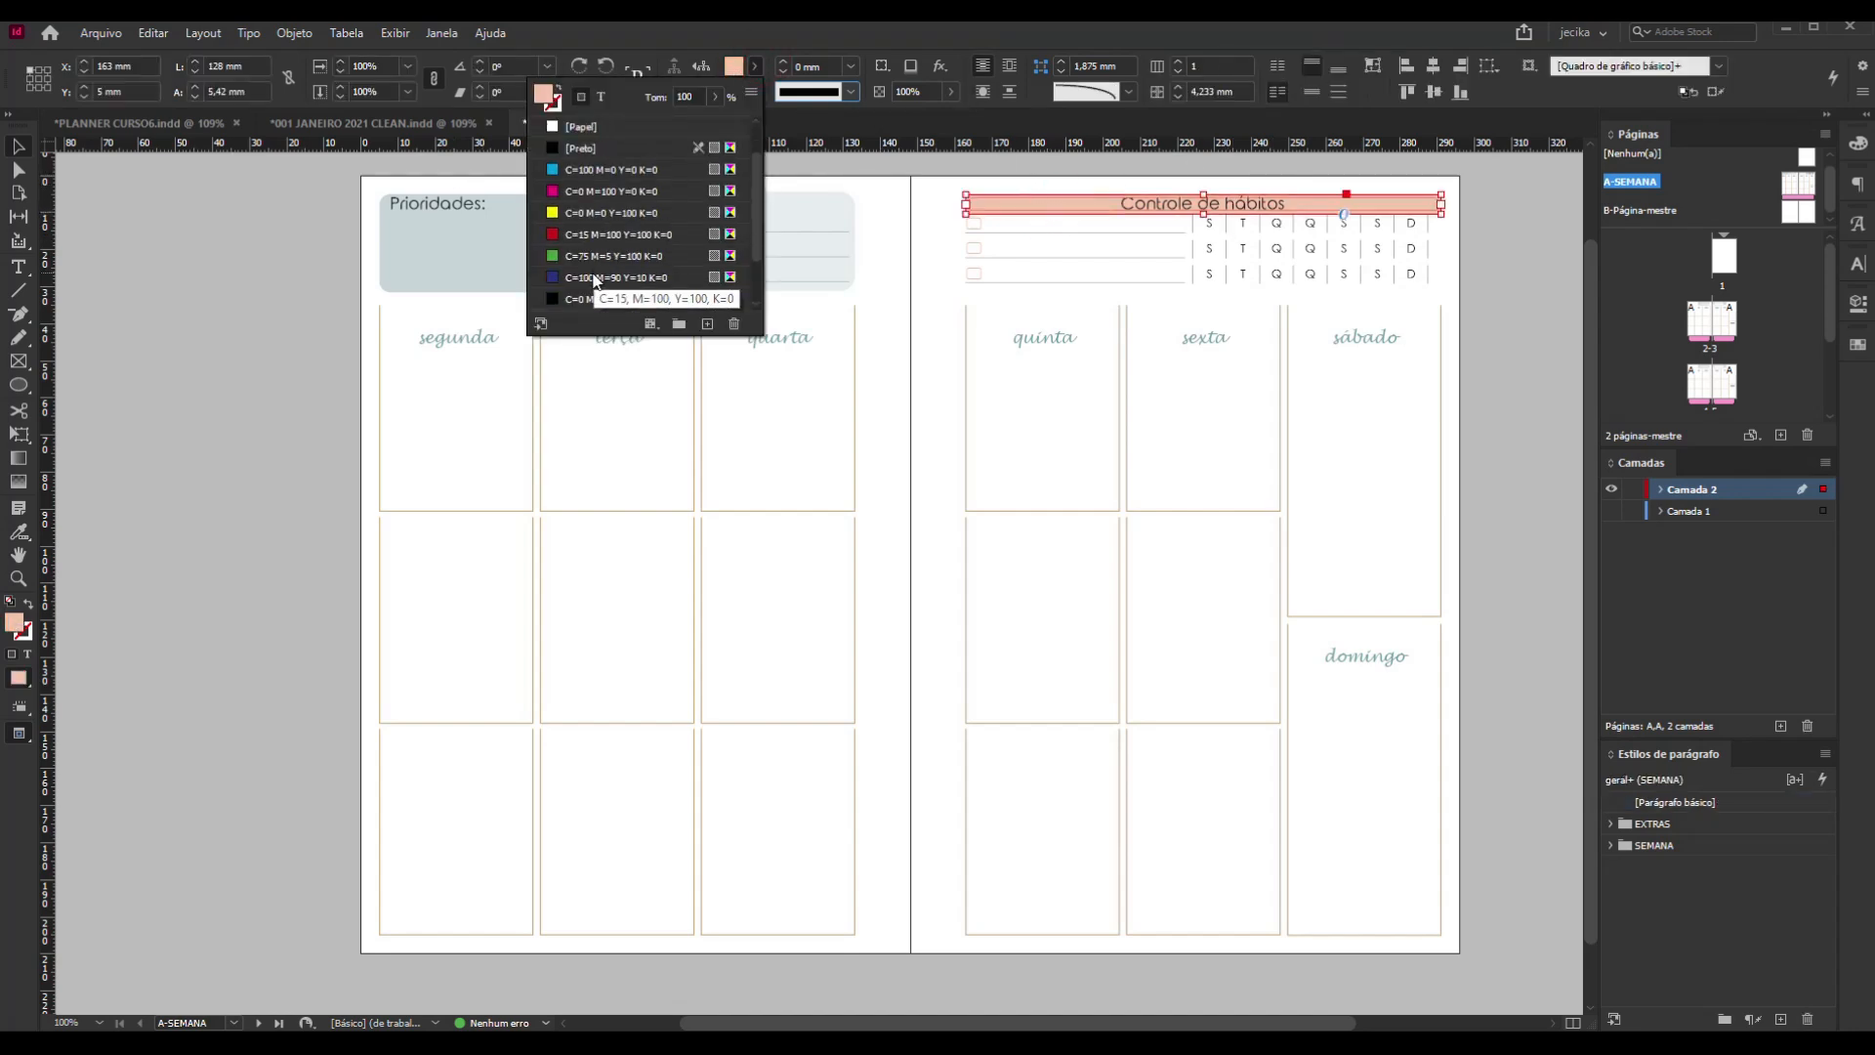
pyautogui.click(550, 213)
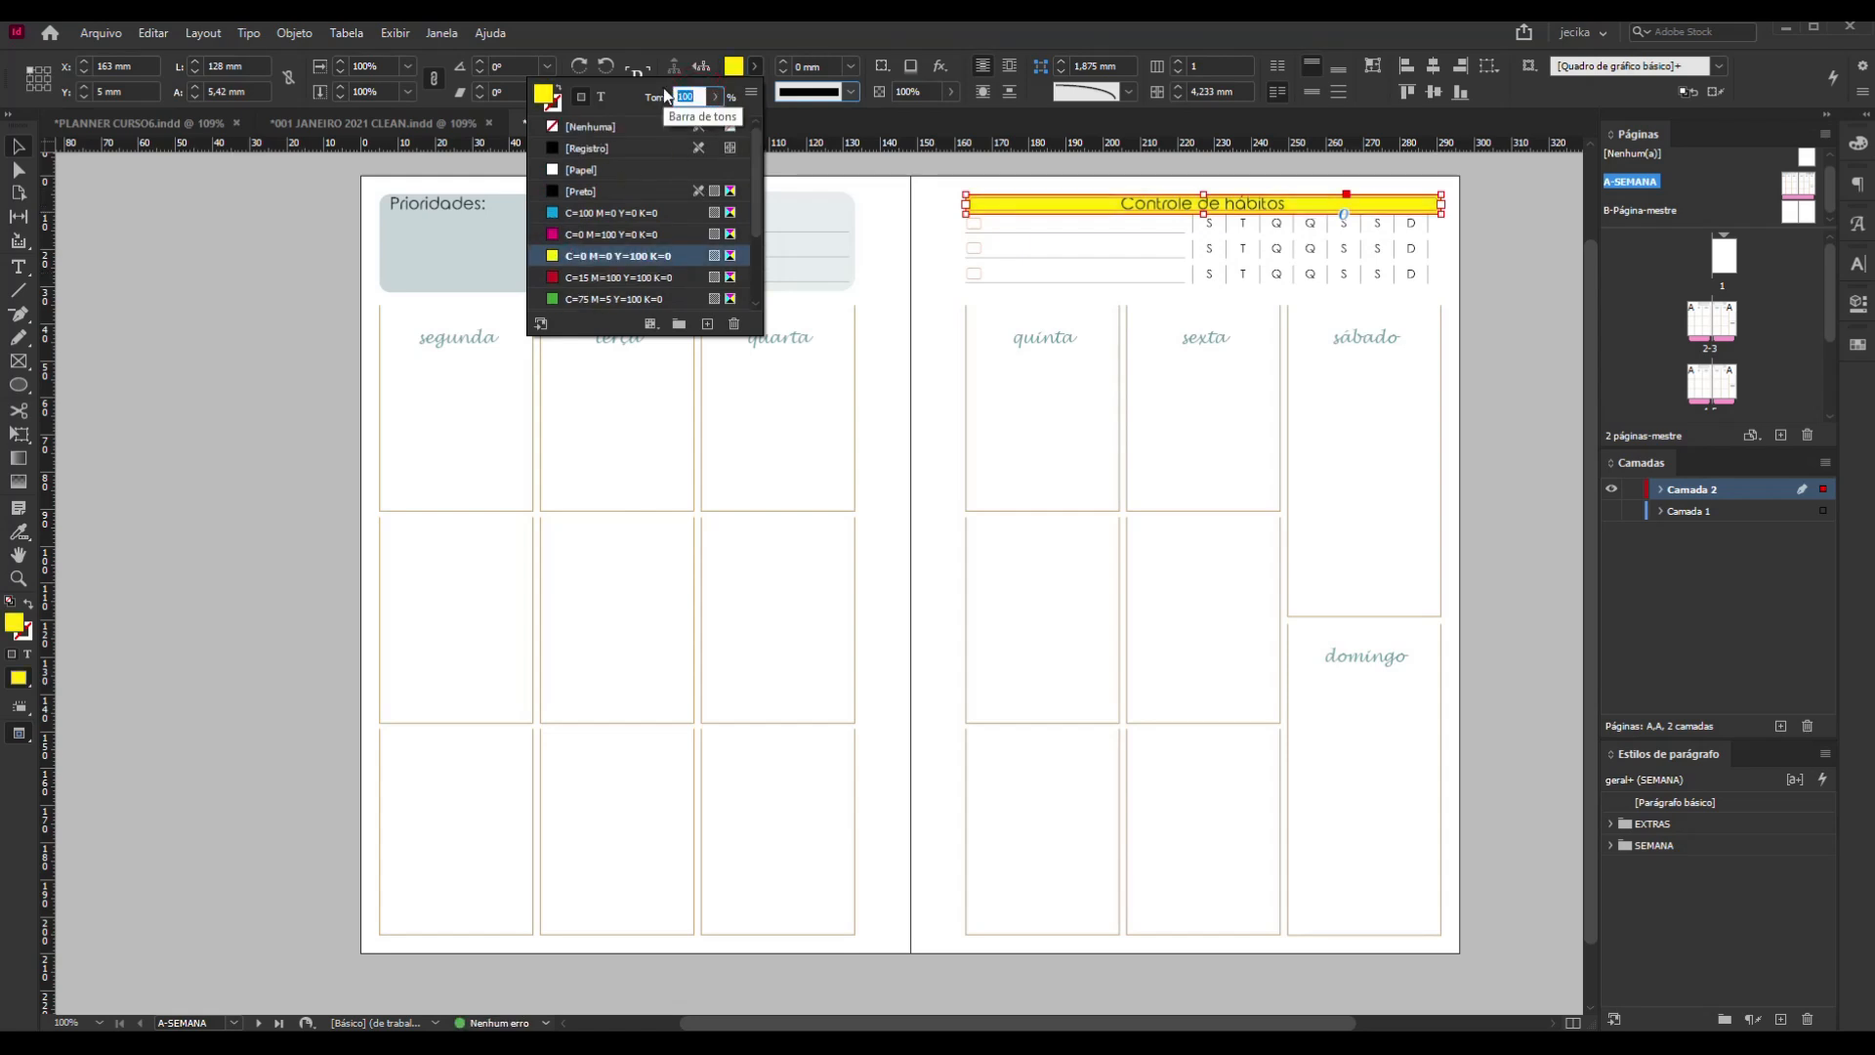
pyautogui.write('20')
pyautogui.press('Return')
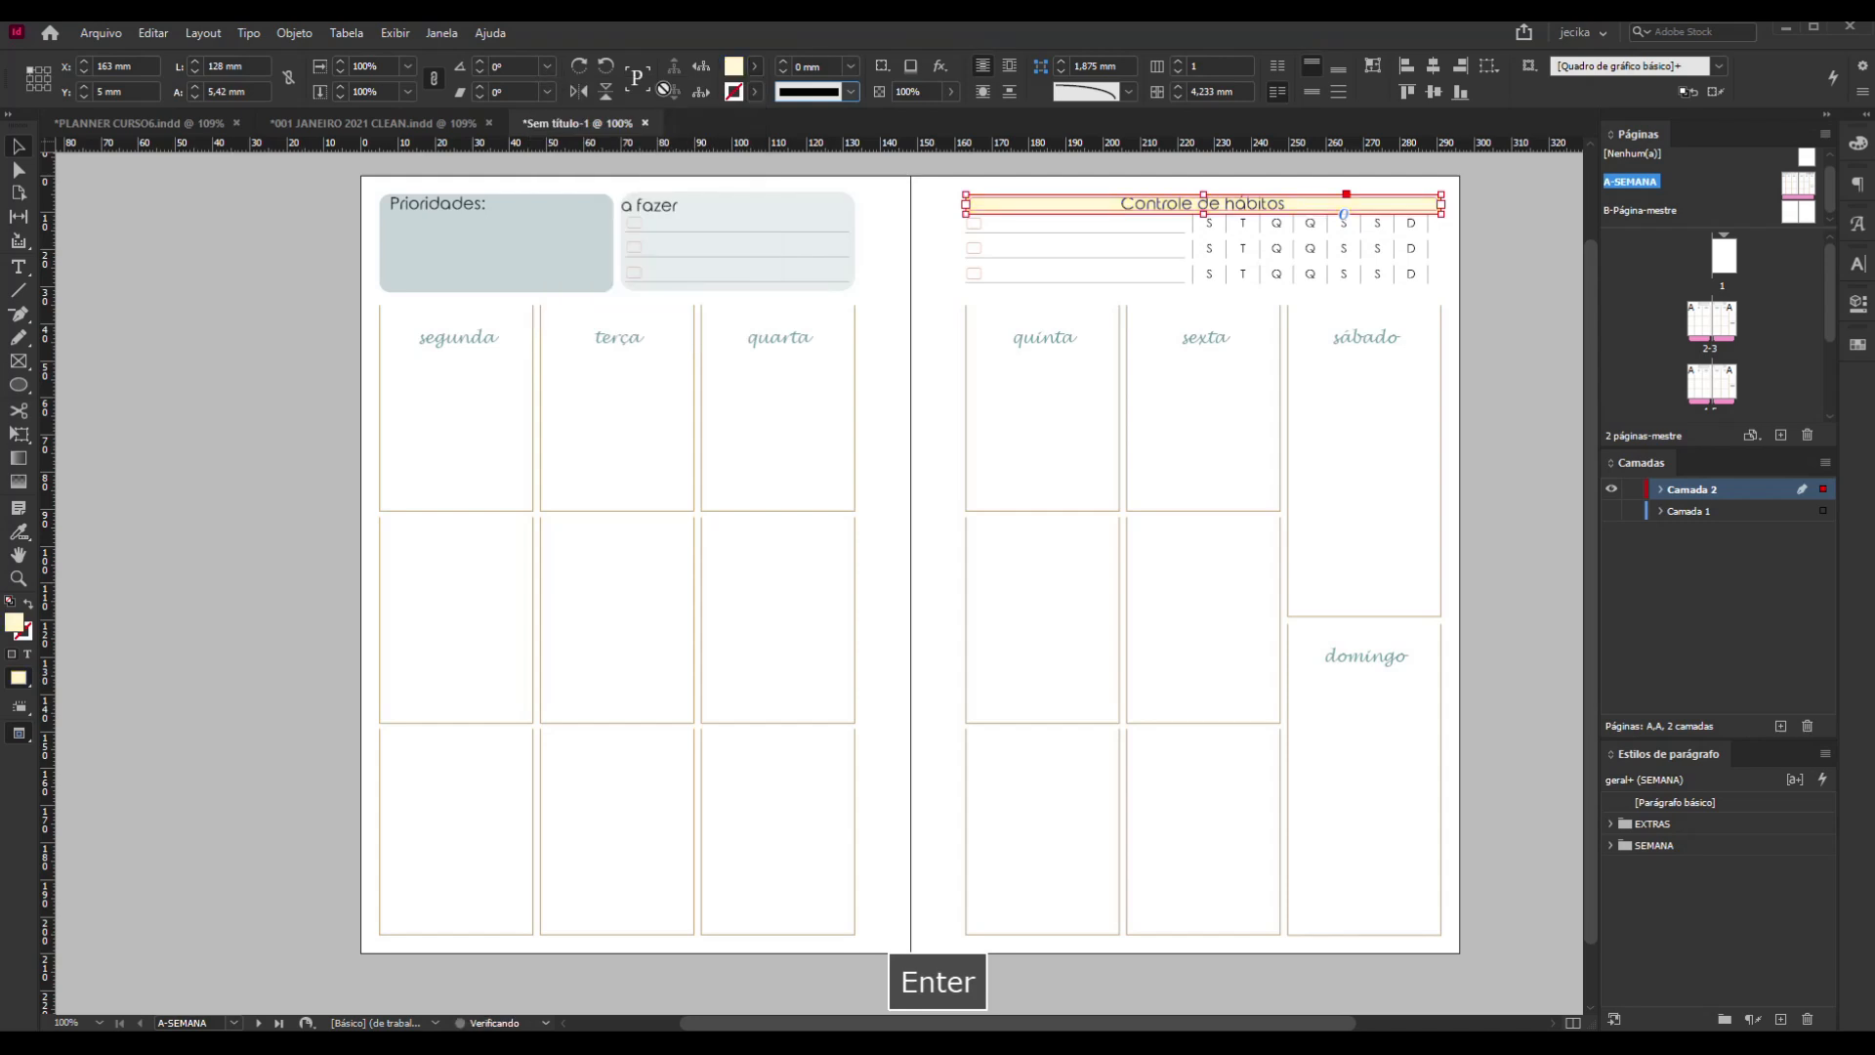
pyautogui.click(730, 227)
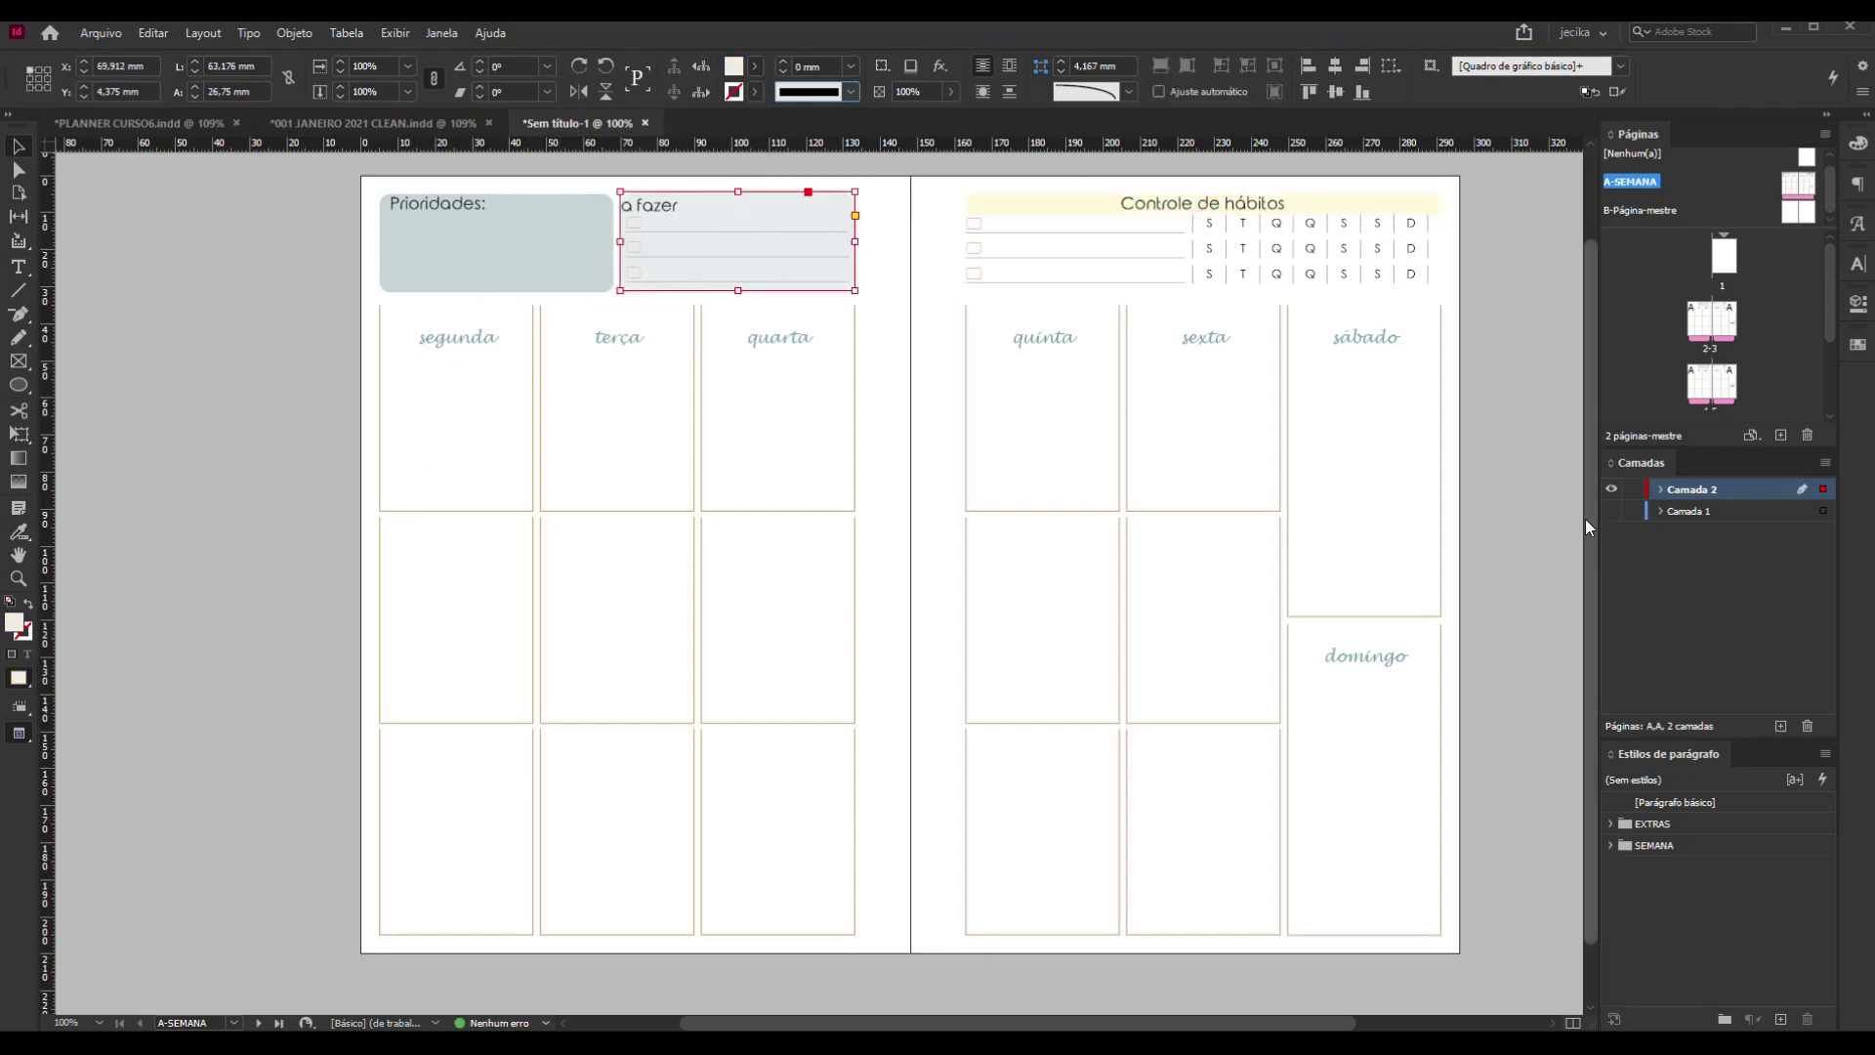
# Leave the master and examine the new layout on document spreads 2-3 and 4-5
pyautogui.doubleClick(1706, 328)
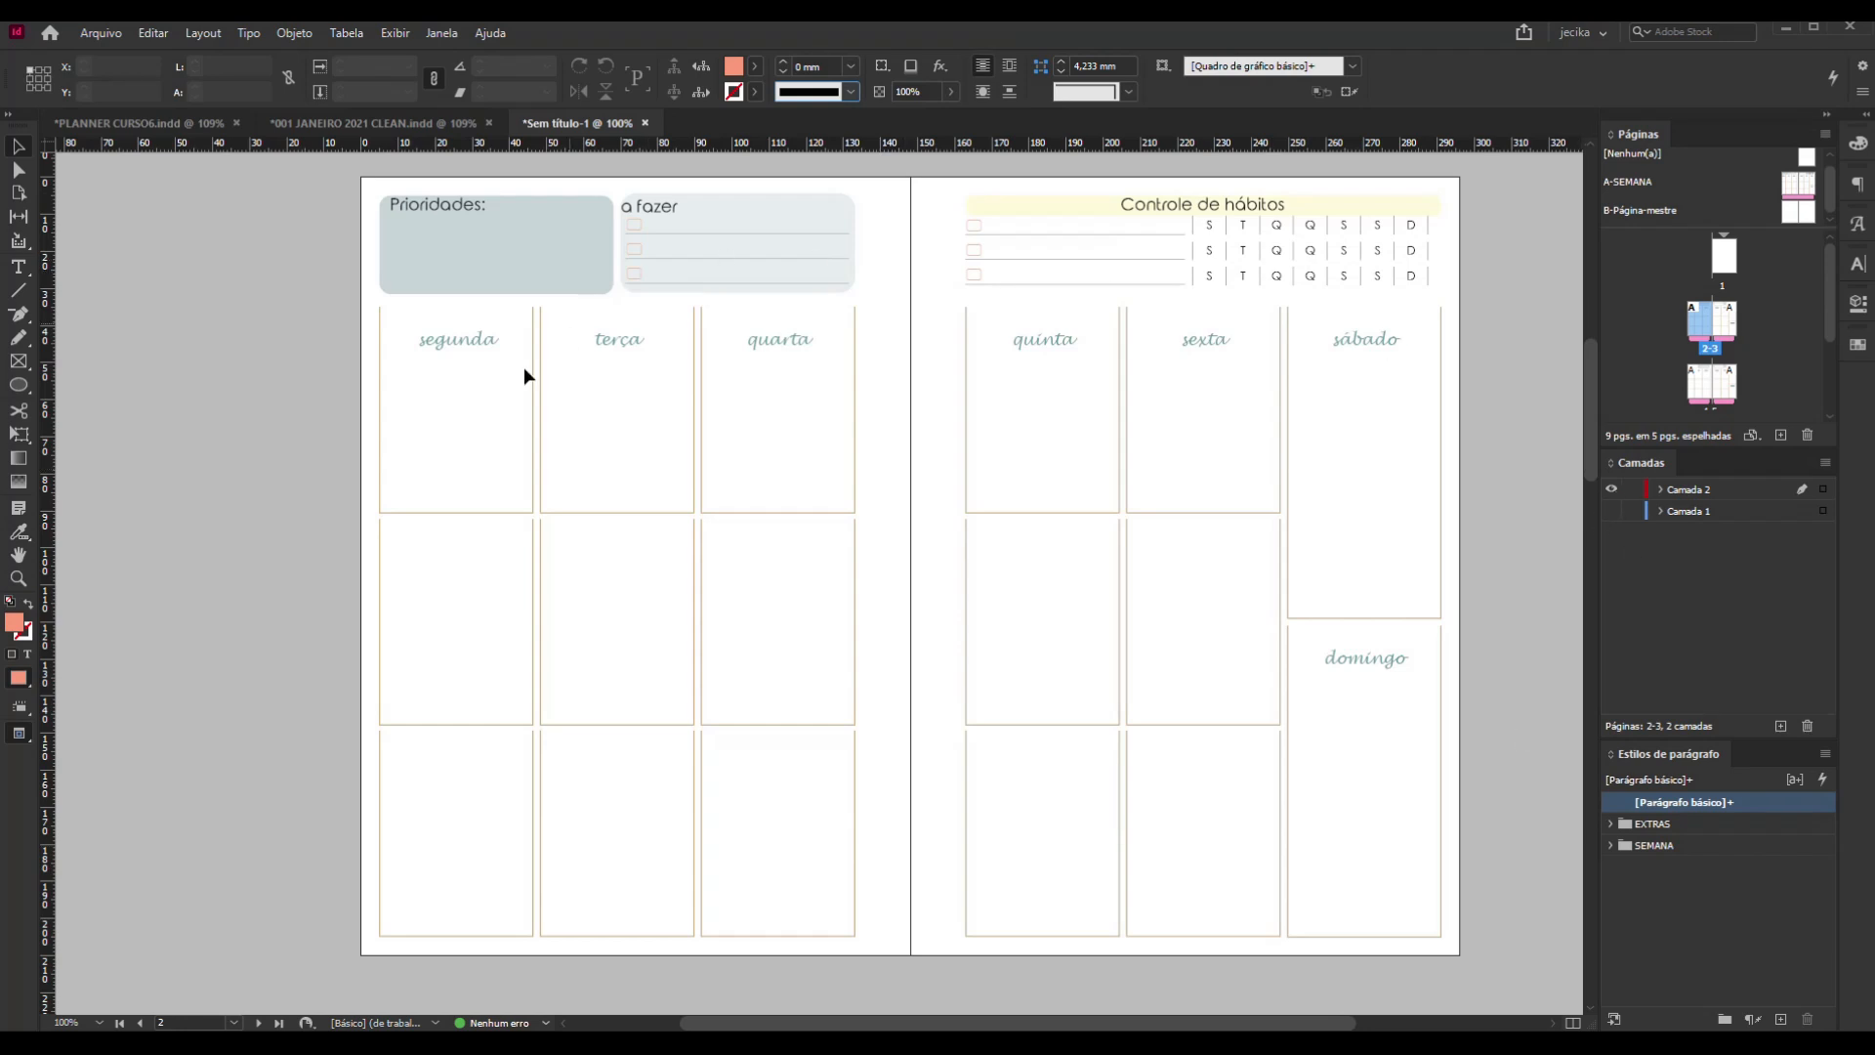
pyautogui.doubleClick(1692, 379)
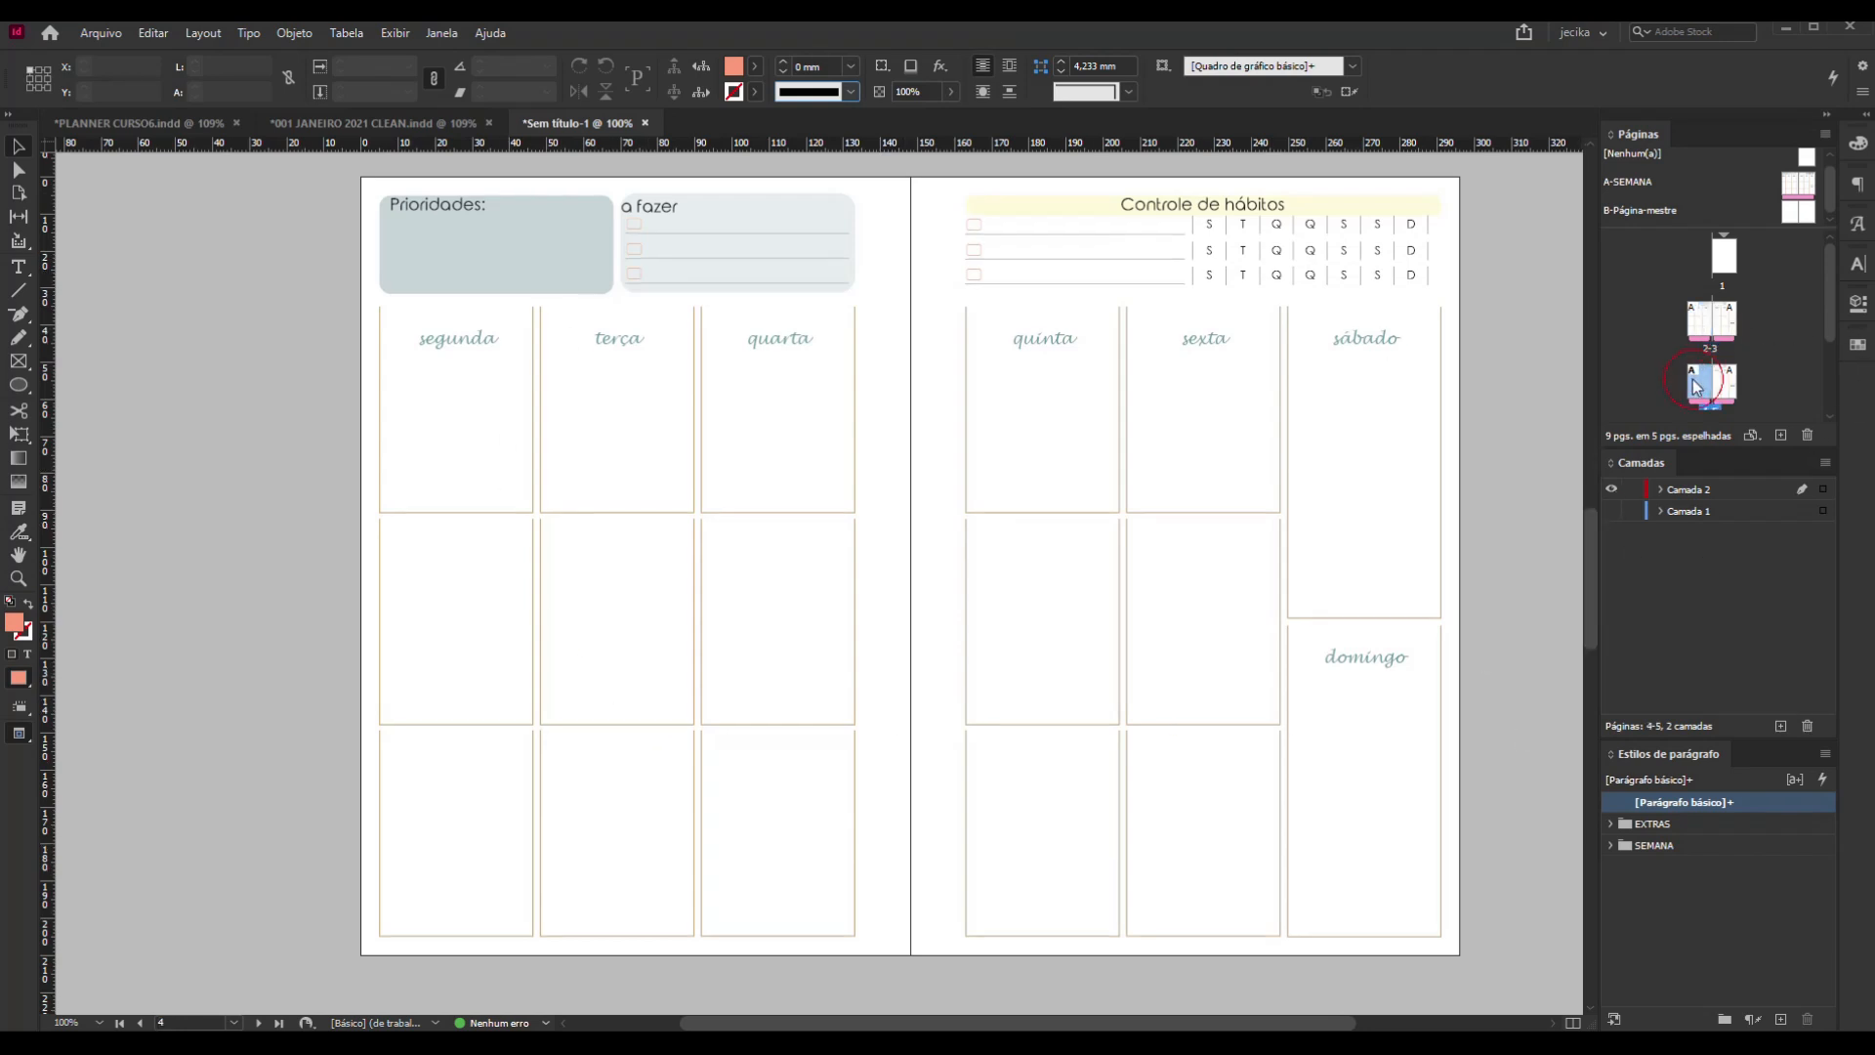
pyautogui.doubleClick(1701, 322)
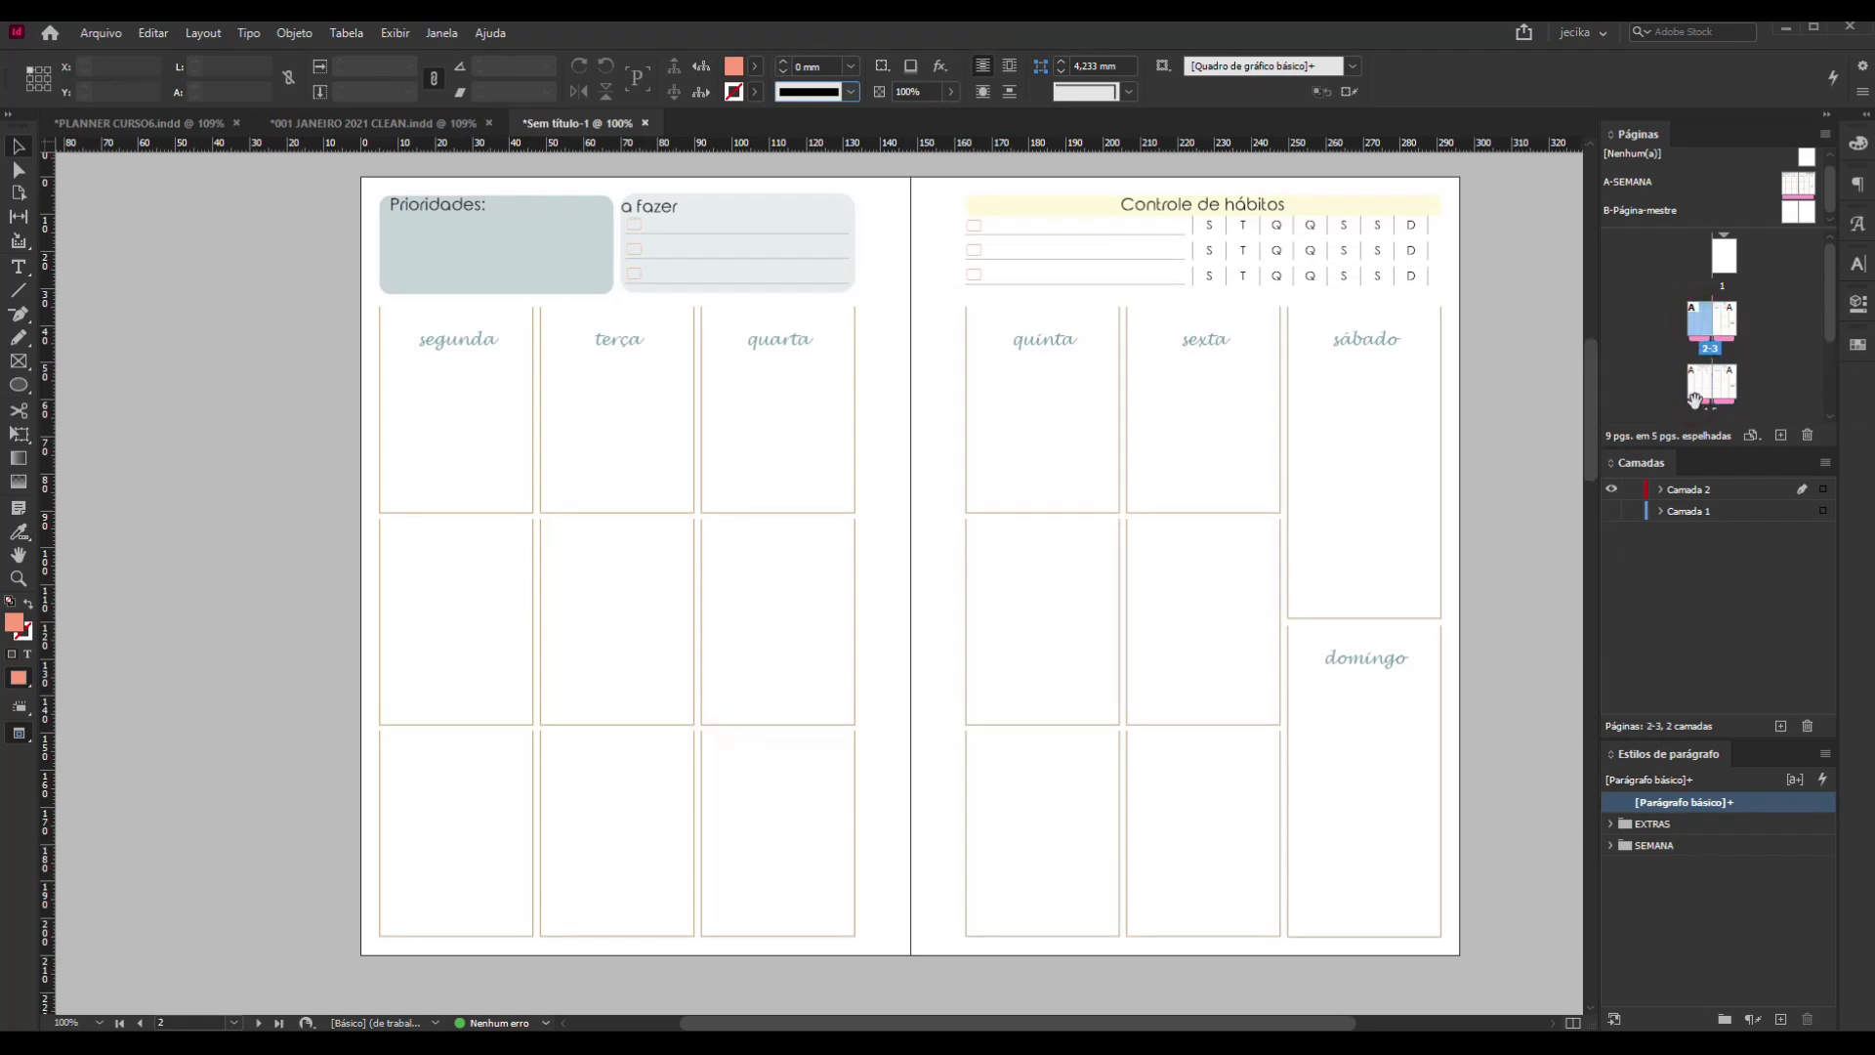
# Alternate the visibility of Camada 2 and Camada 1 to compare the two week layouts, ending with only Camada 1 shown
pyautogui.click(1615, 492)
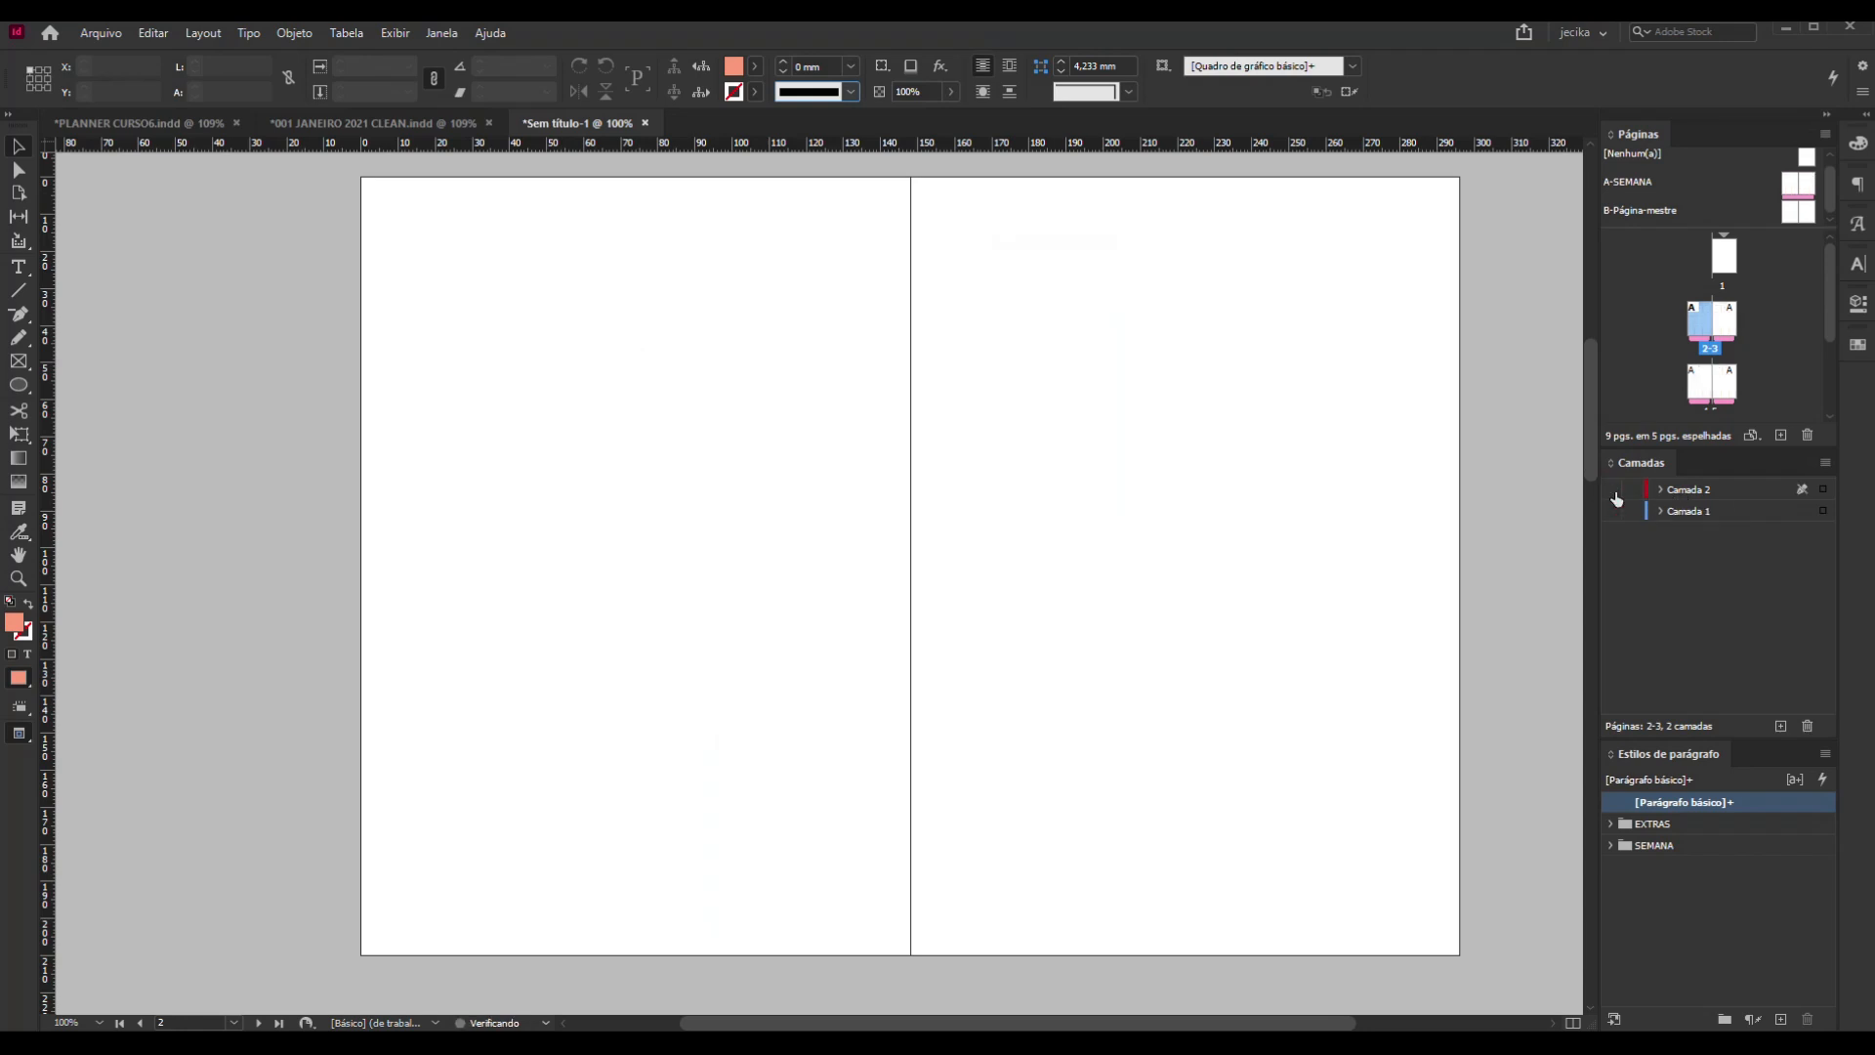
pyautogui.click(1612, 512)
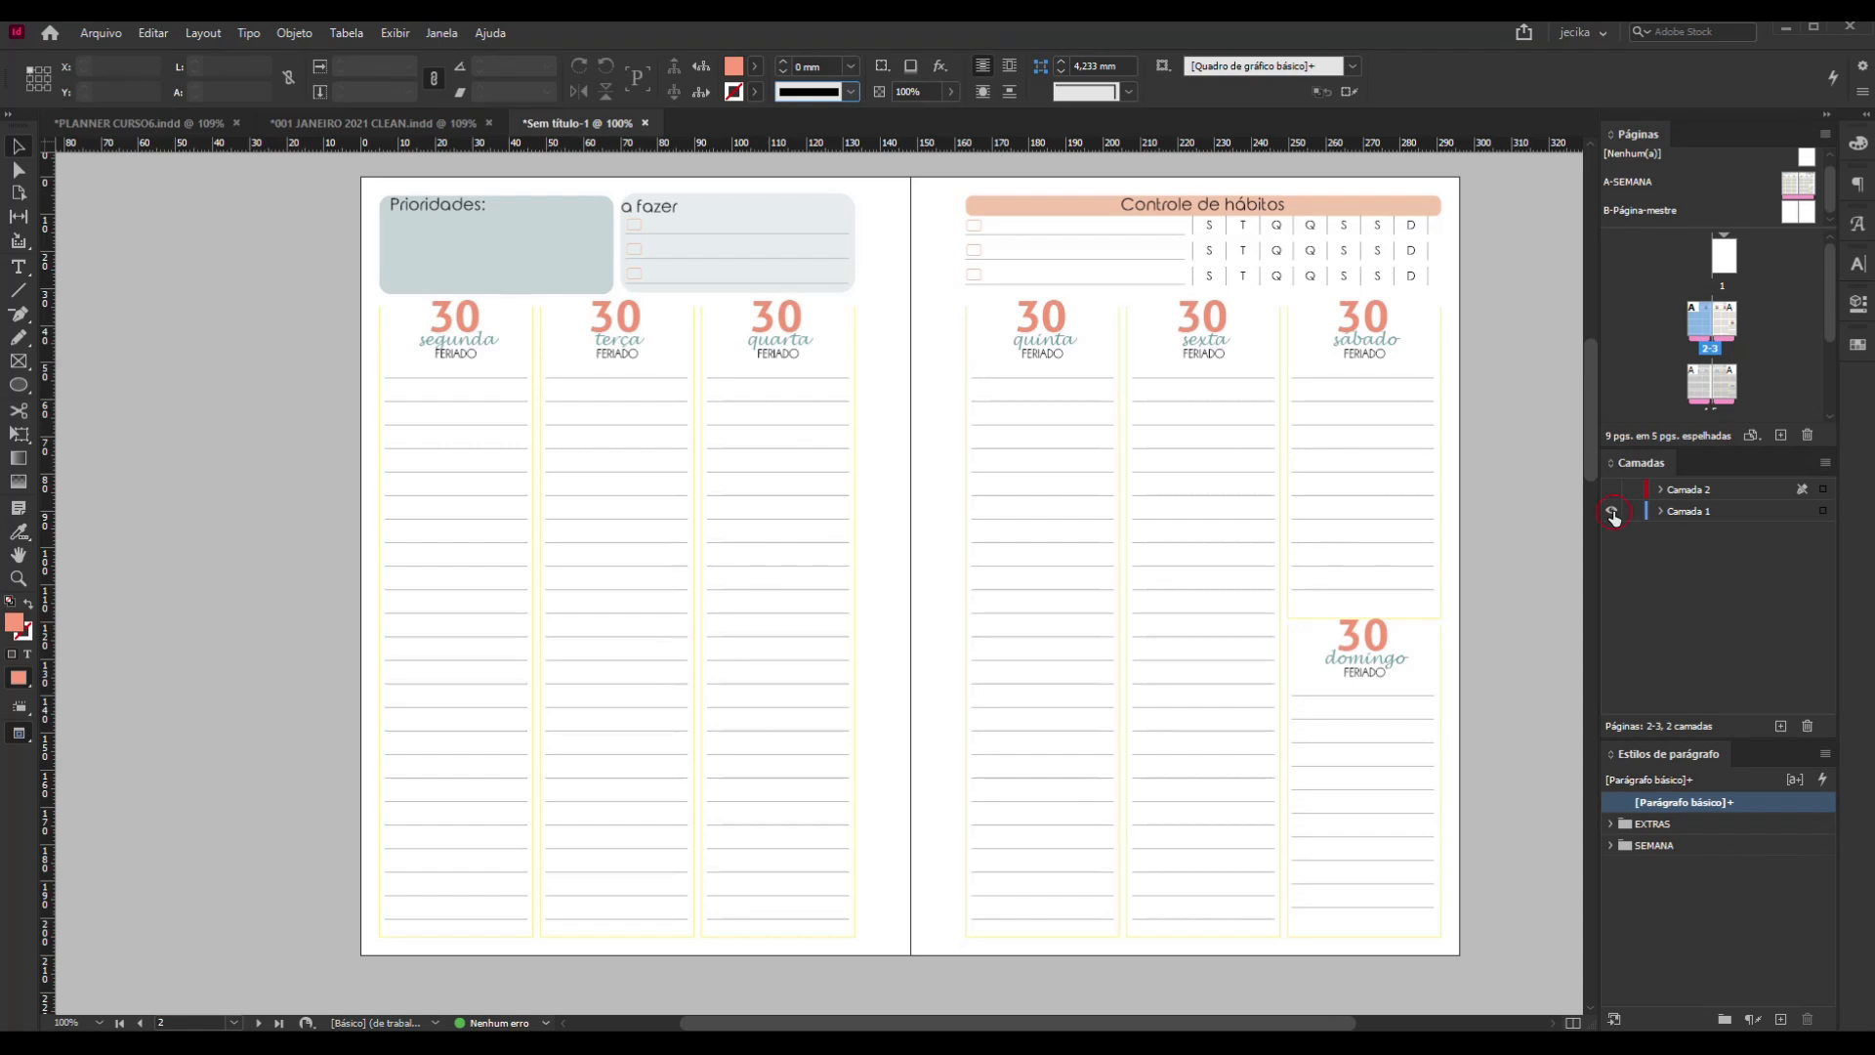
pyautogui.click(1613, 513)
pyautogui.click(1613, 491)
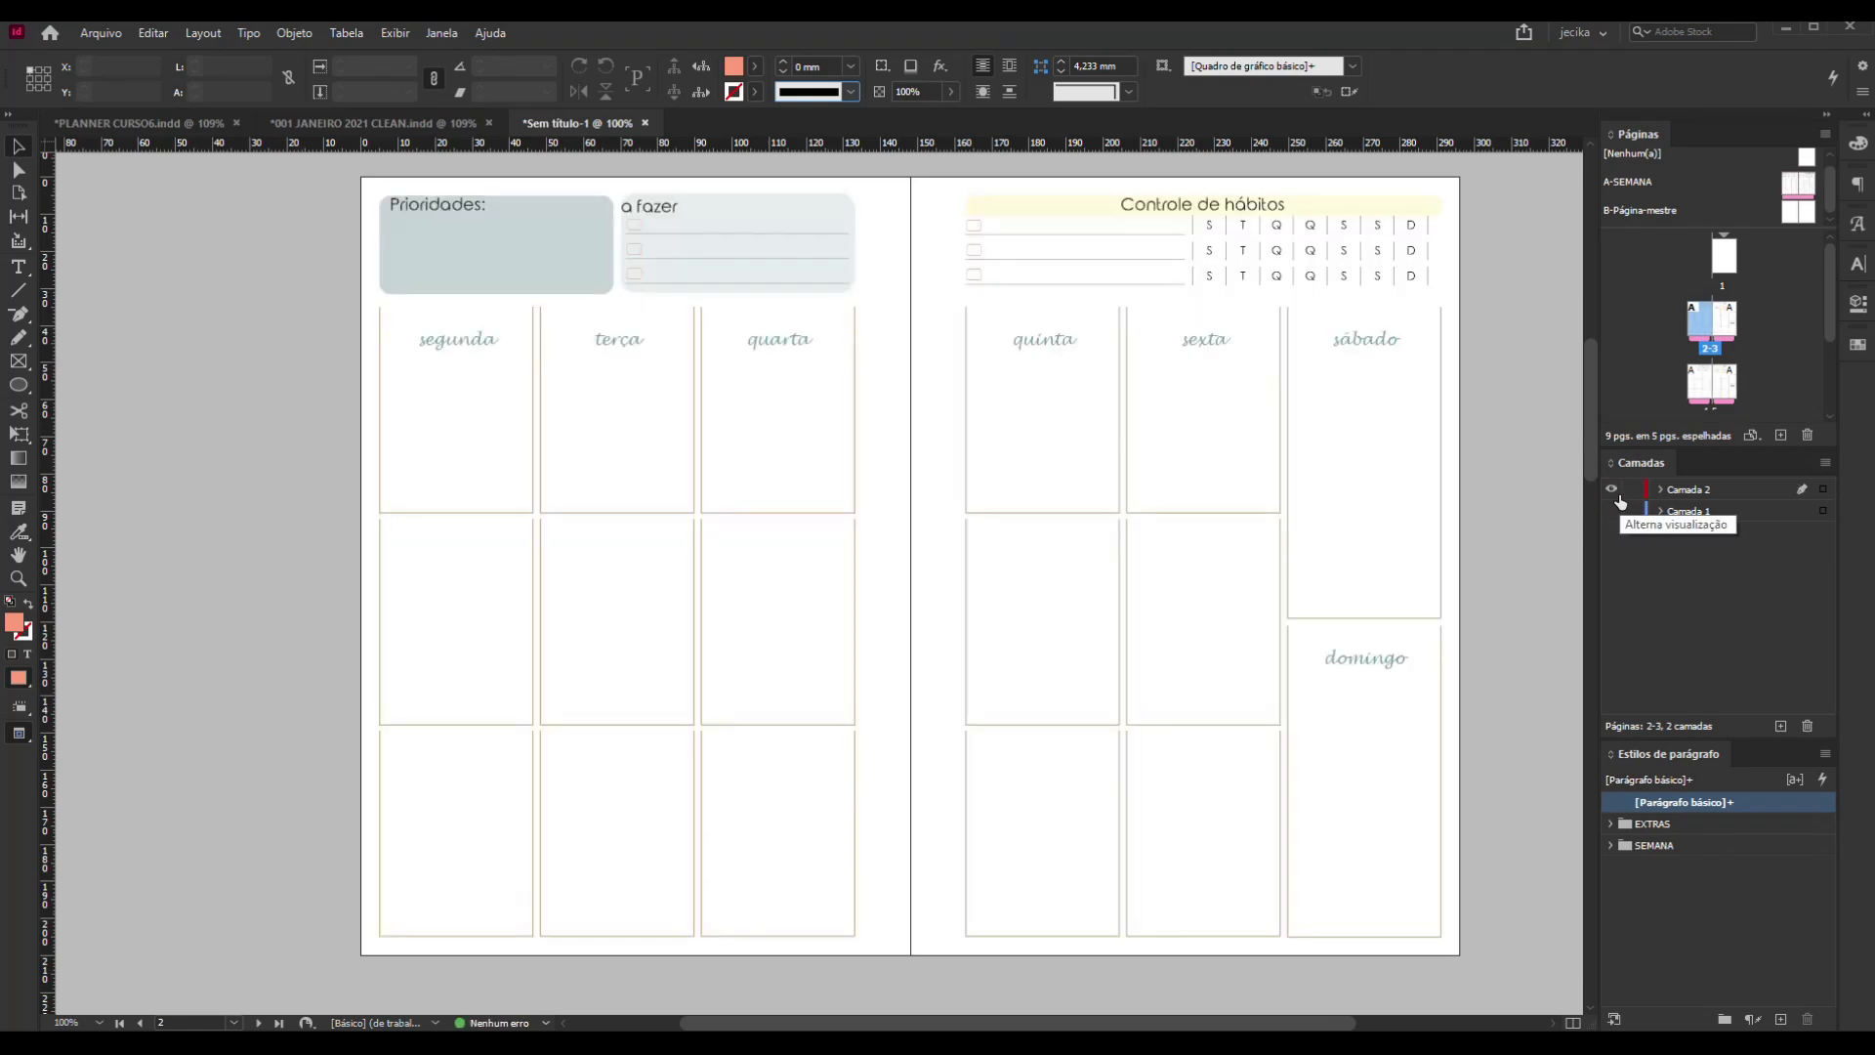
pyautogui.click(1612, 490)
pyautogui.click(1613, 512)
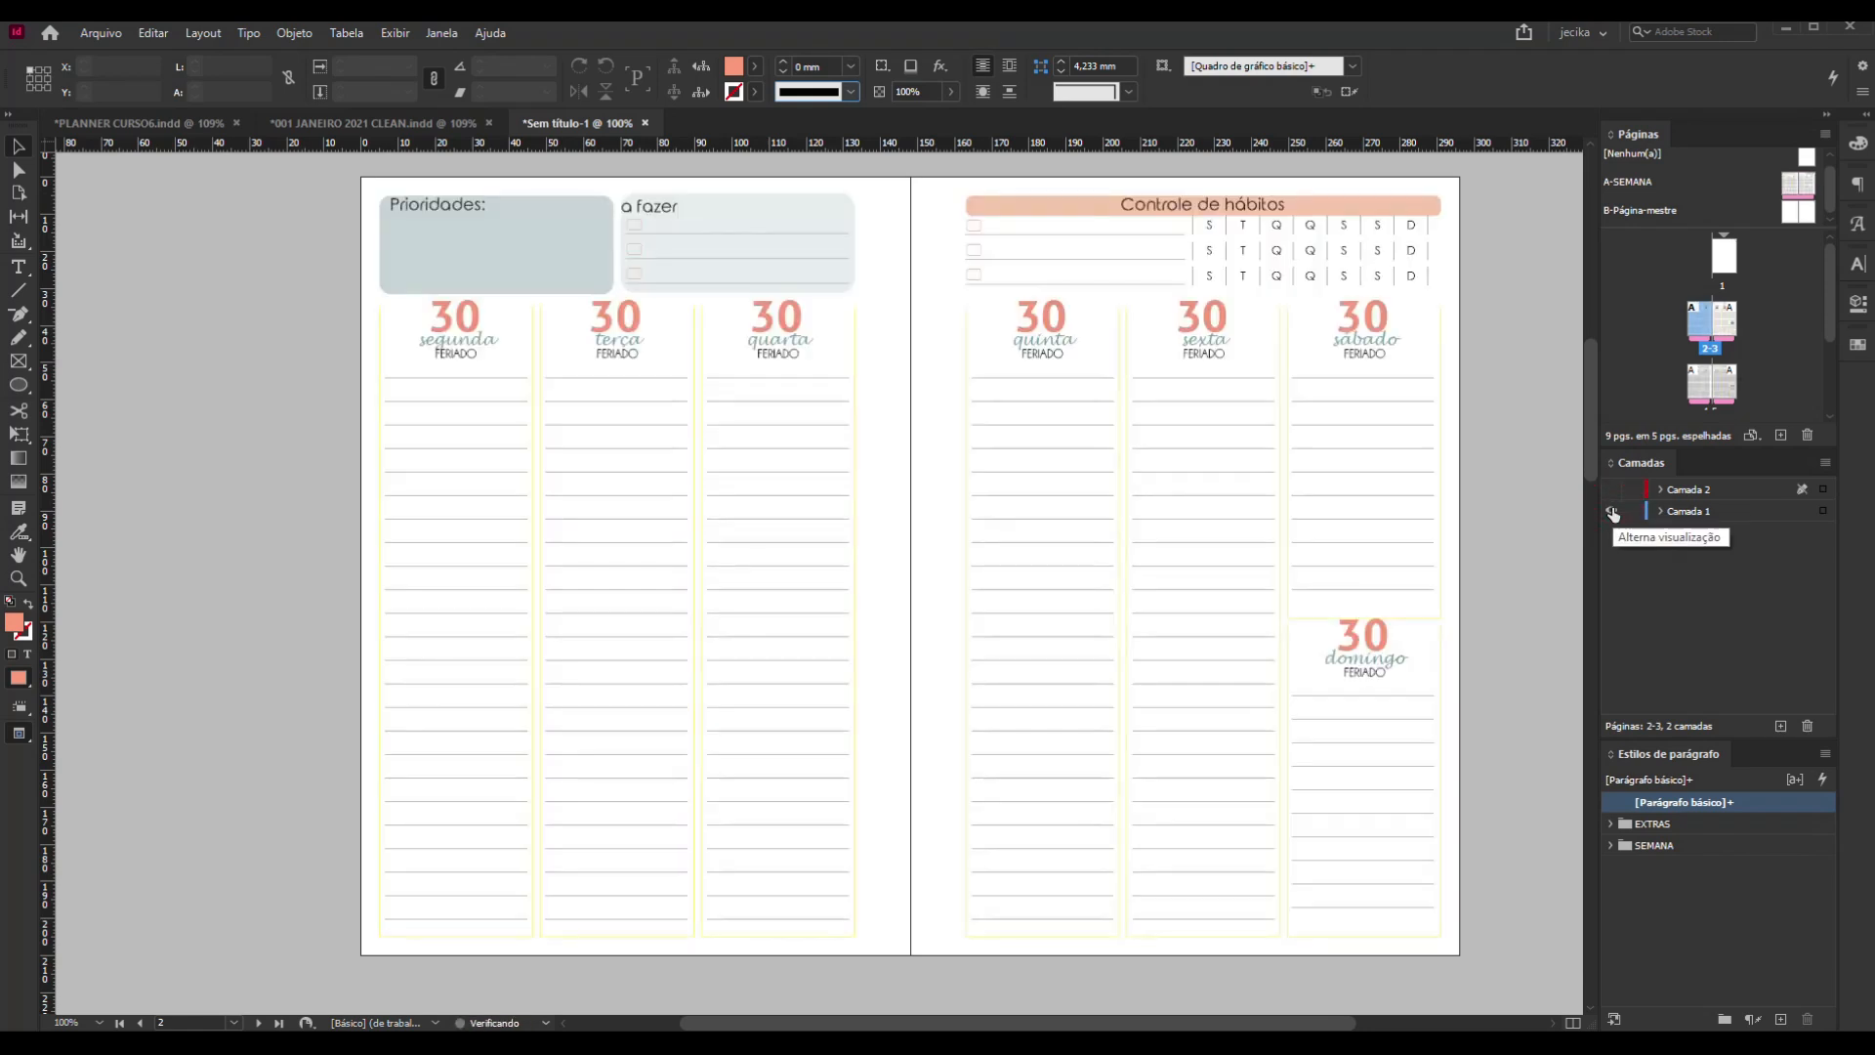
pyautogui.click(1614, 510)
pyautogui.click(1612, 490)
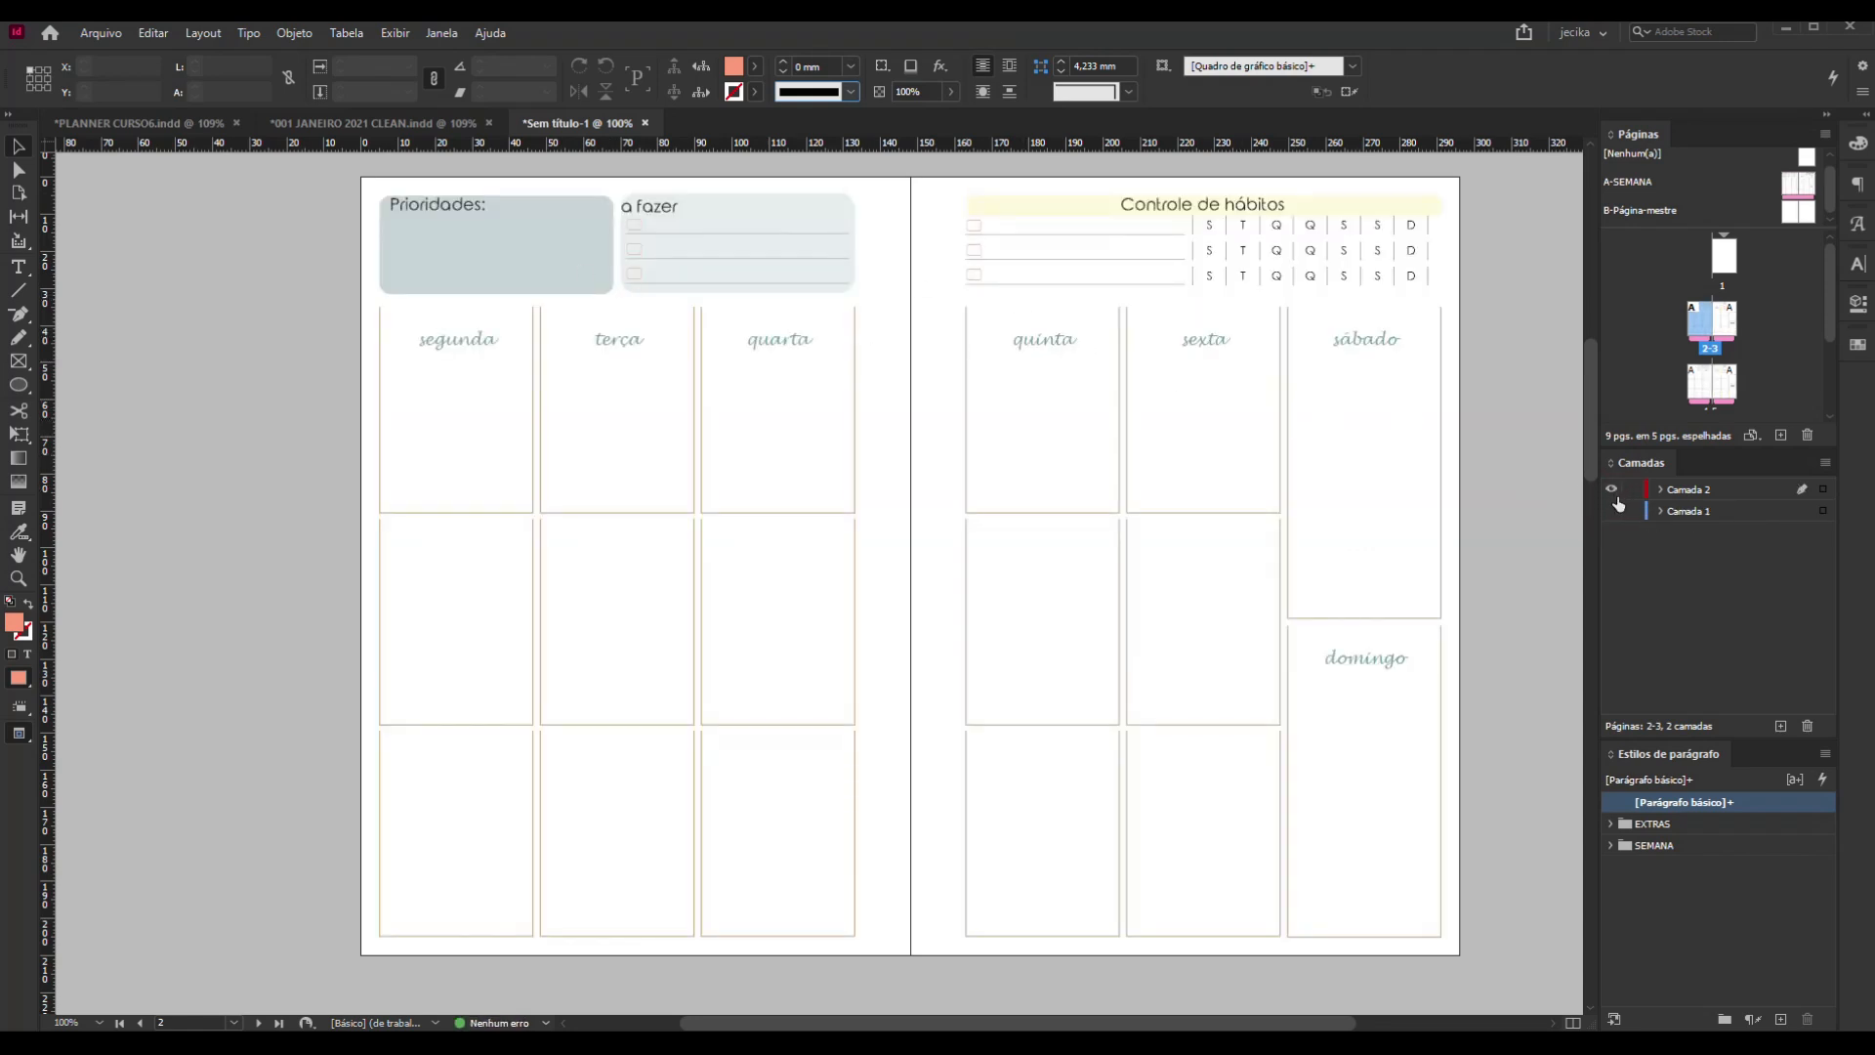
pyautogui.click(1613, 490)
pyautogui.click(1612, 511)
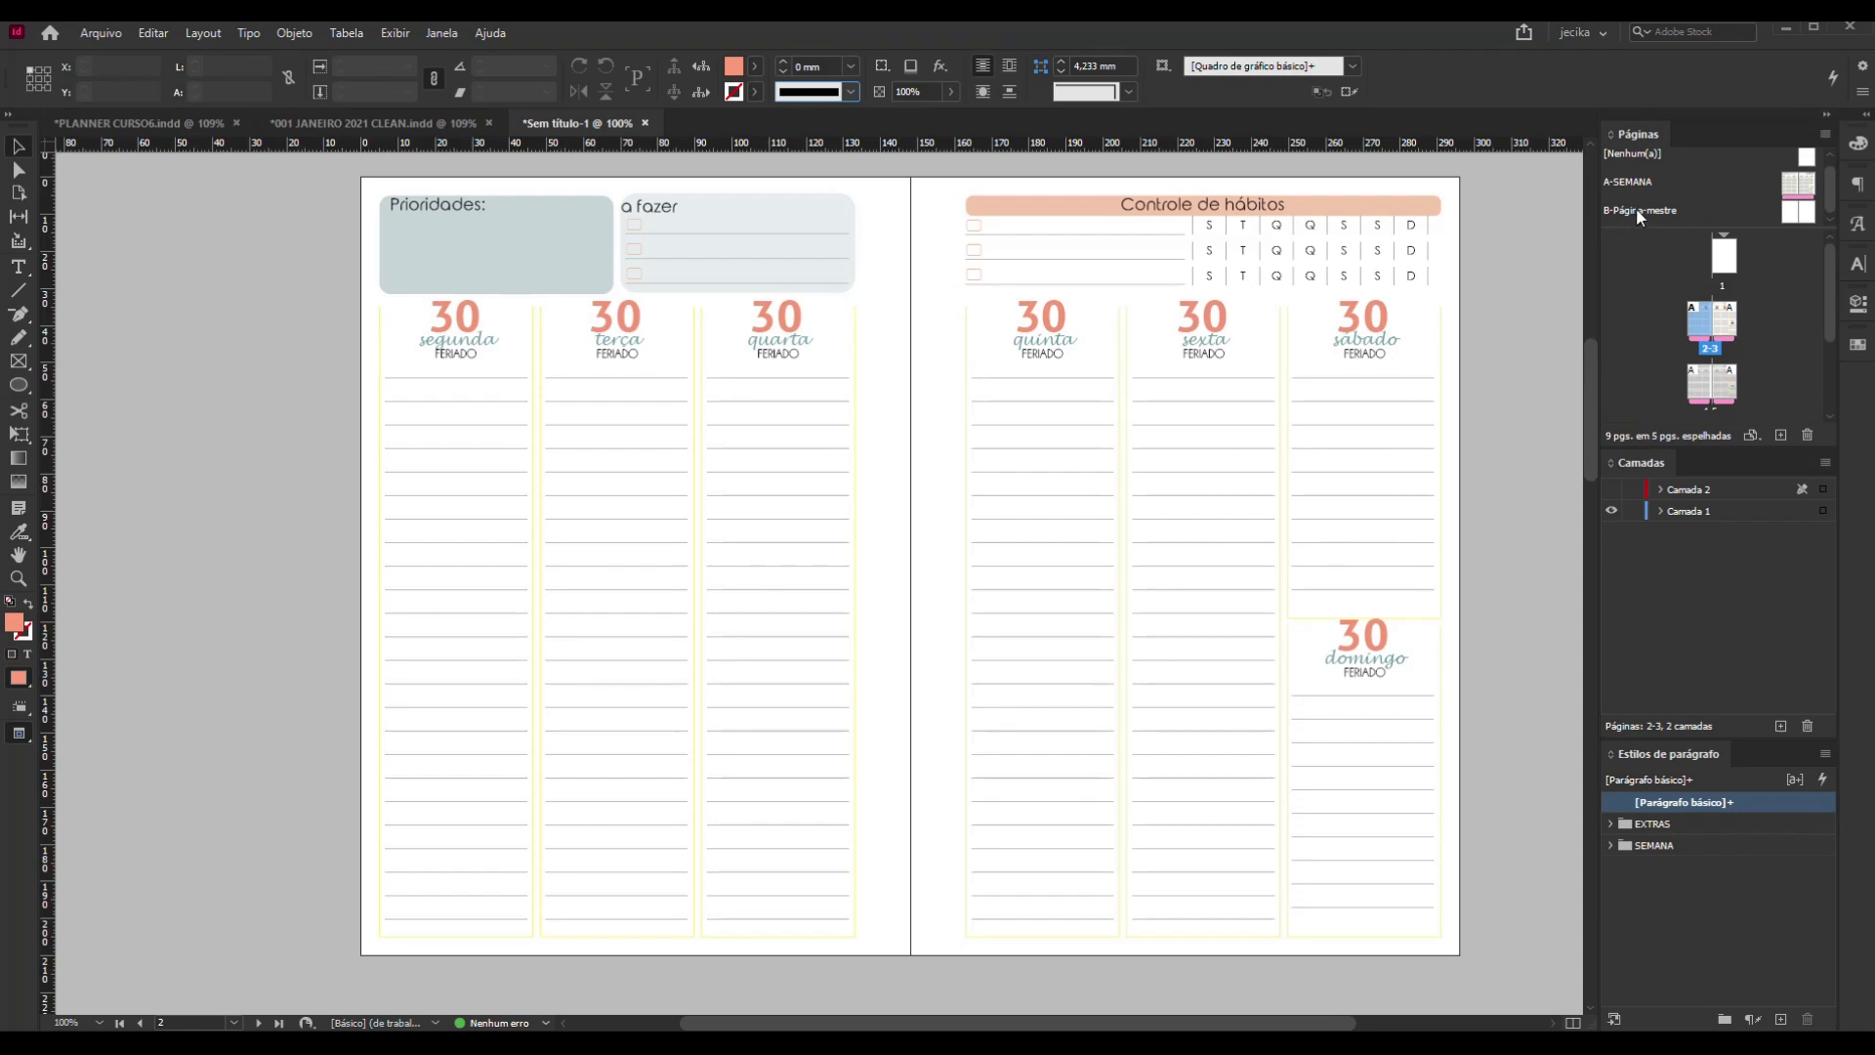
# Select the date number frames above quinta, sexta and segunda on spread 2-3 in turn to examine which items are selectable
pyautogui.click(1044, 357)
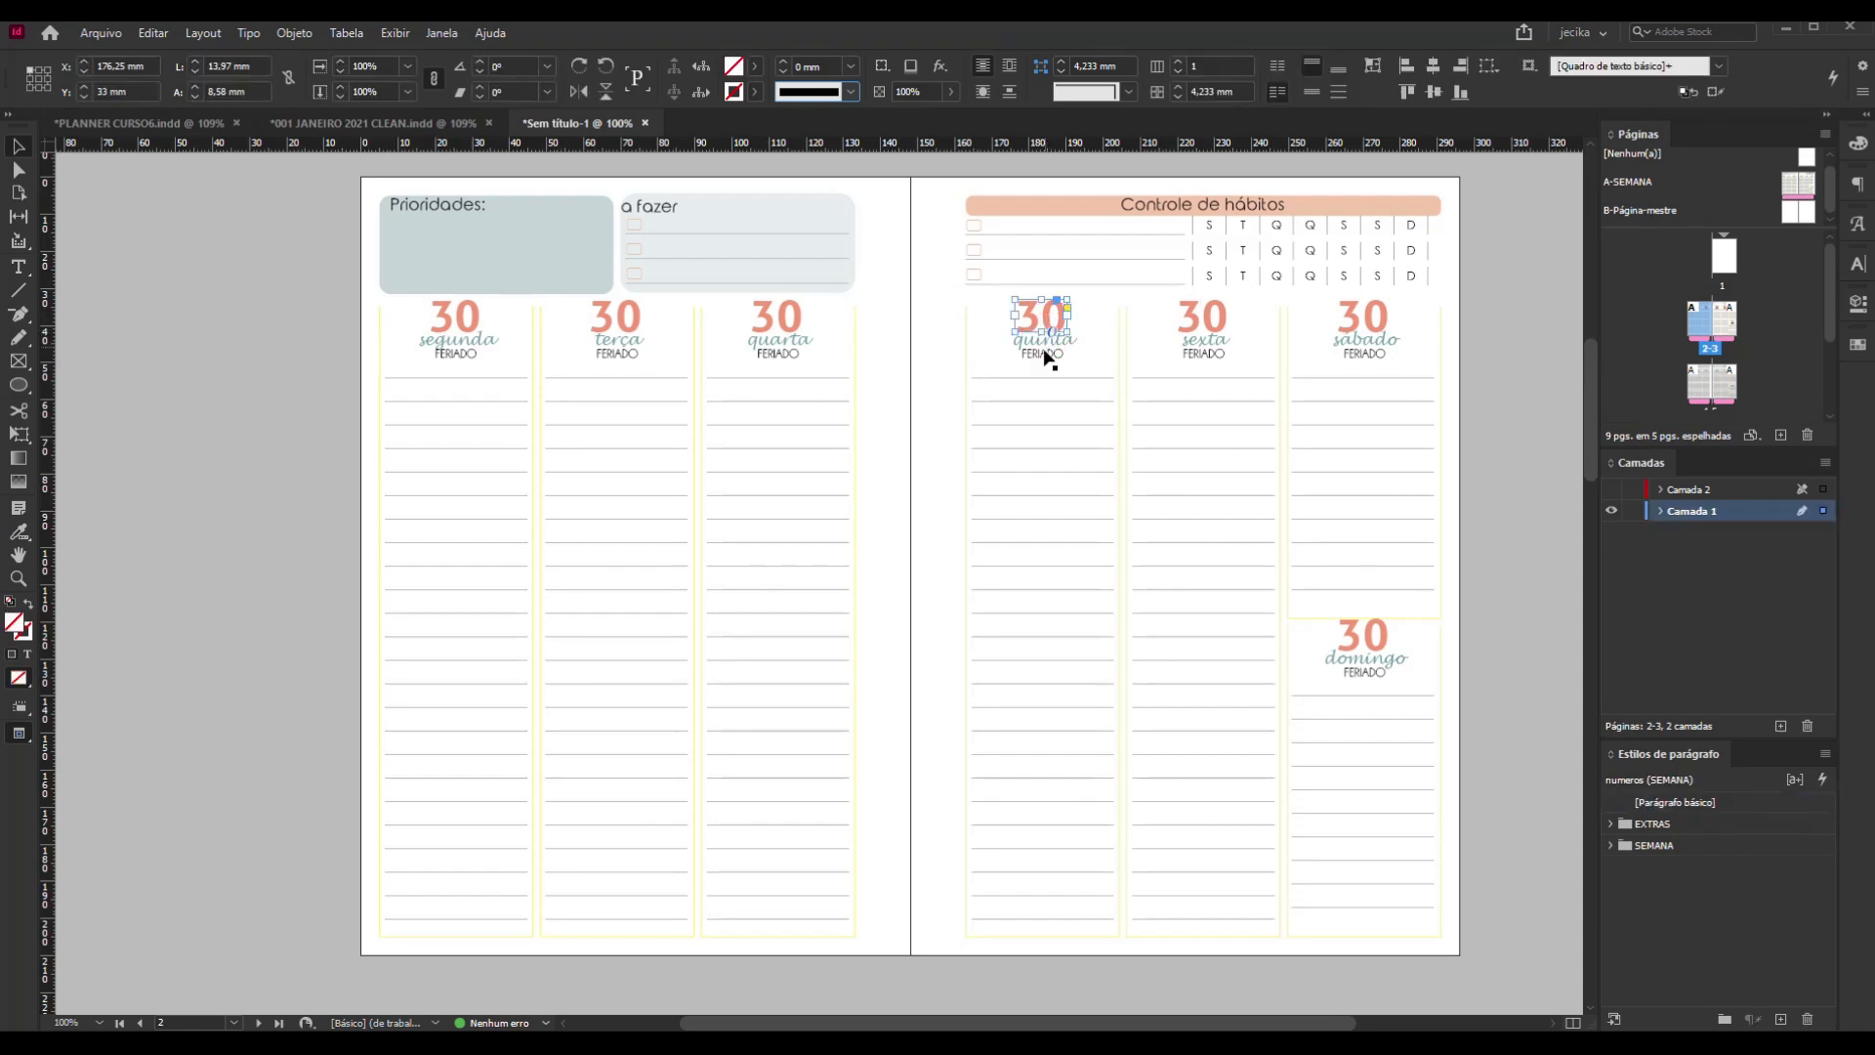
pyautogui.click(1221, 314)
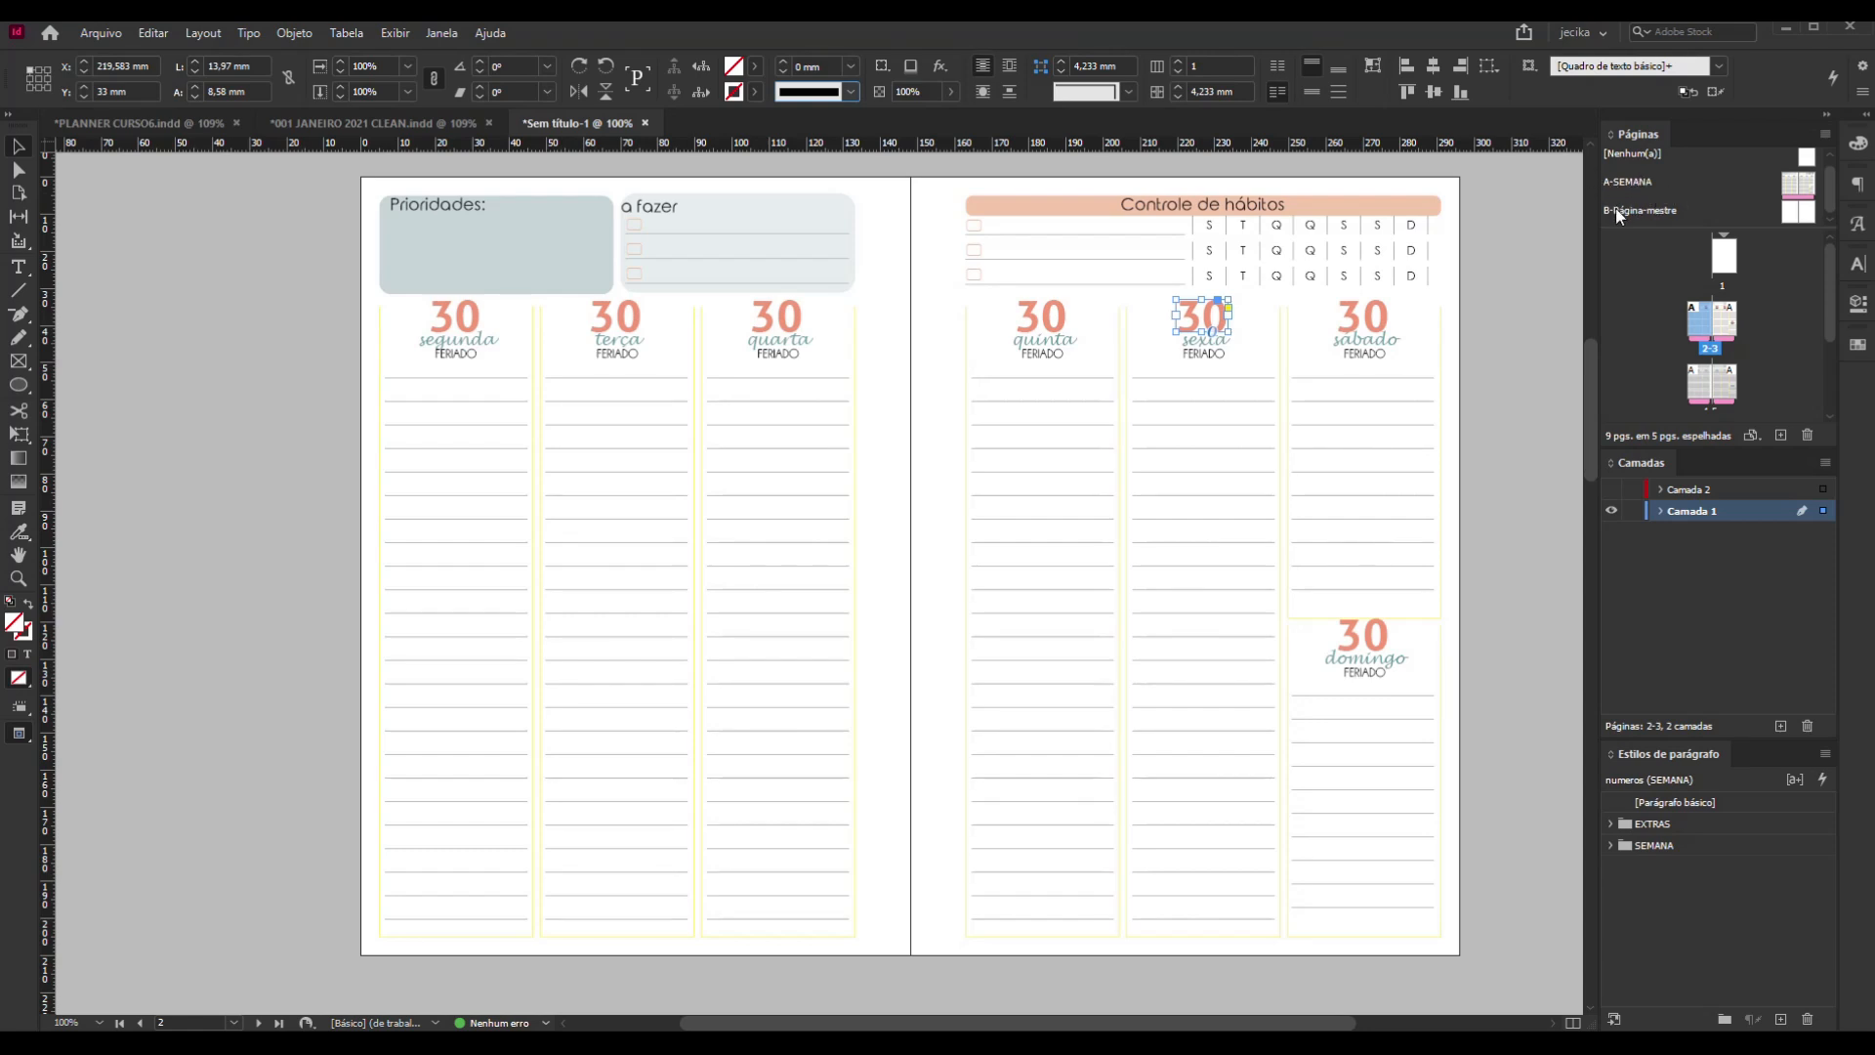
pyautogui.click(1518, 429)
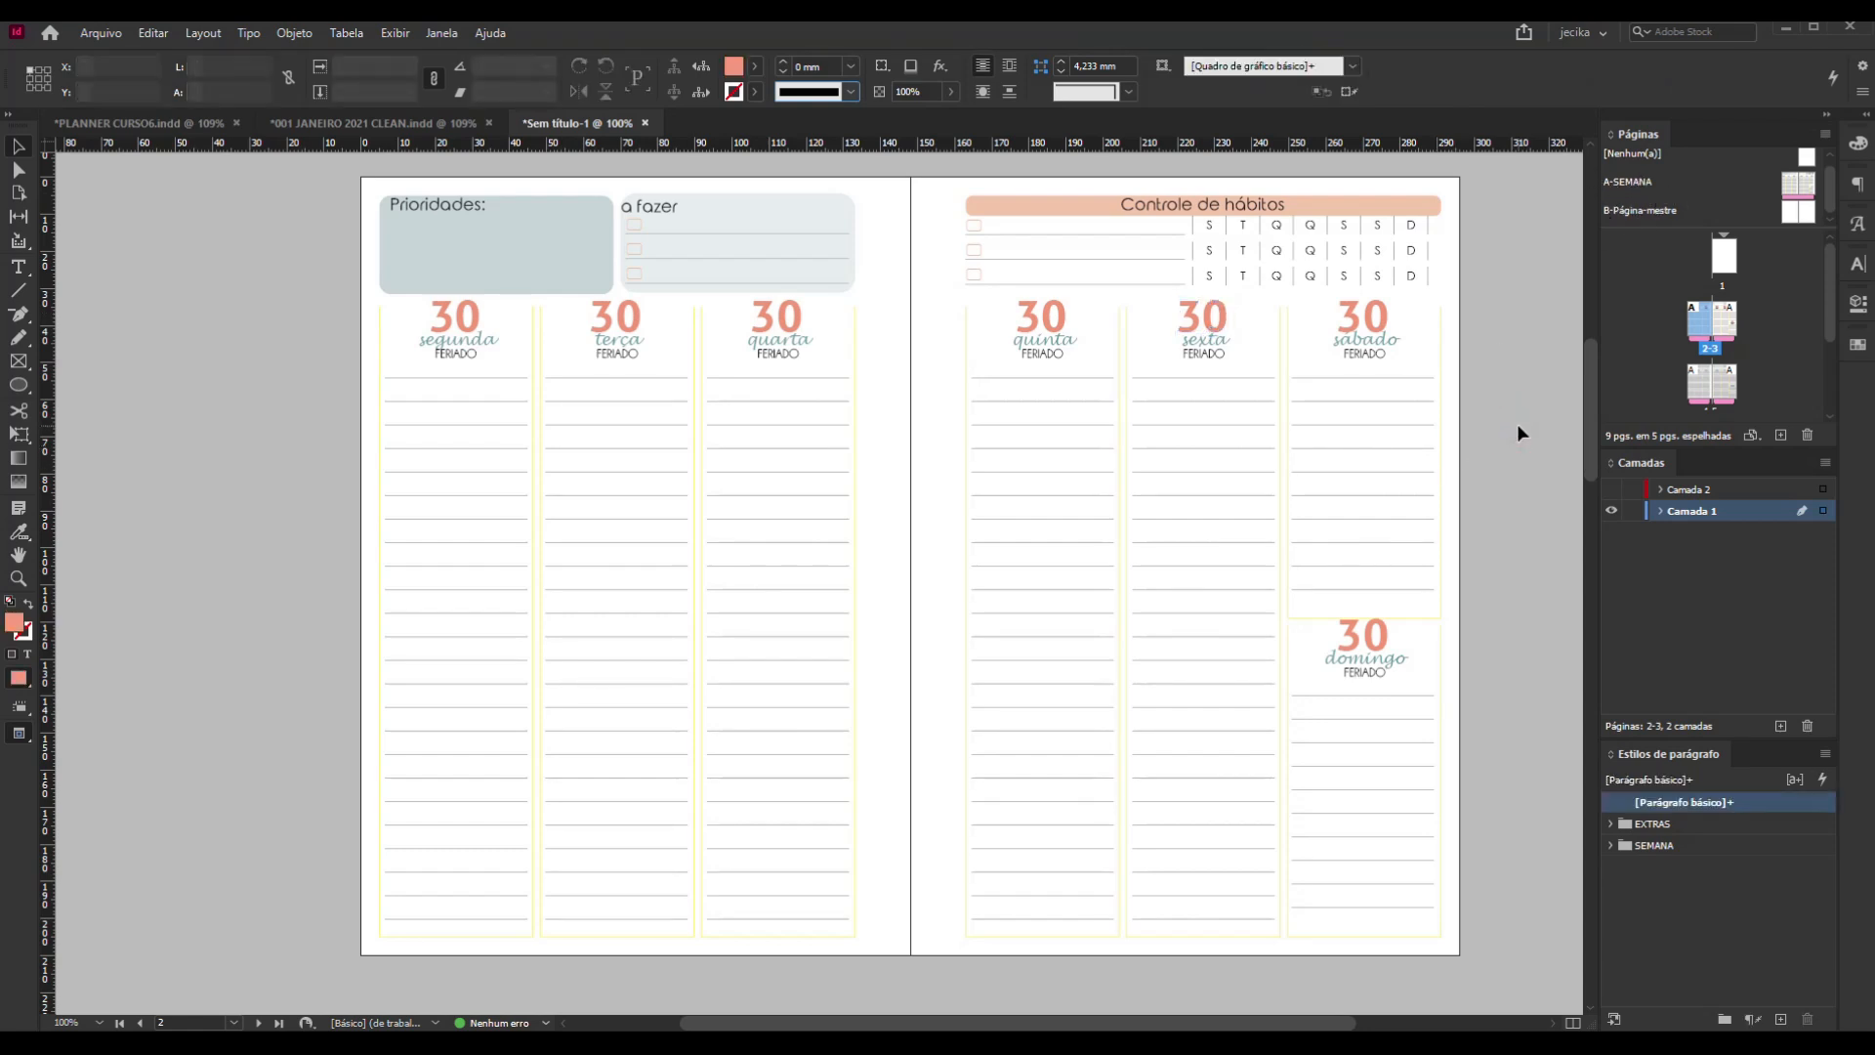
pyautogui.click(459, 313)
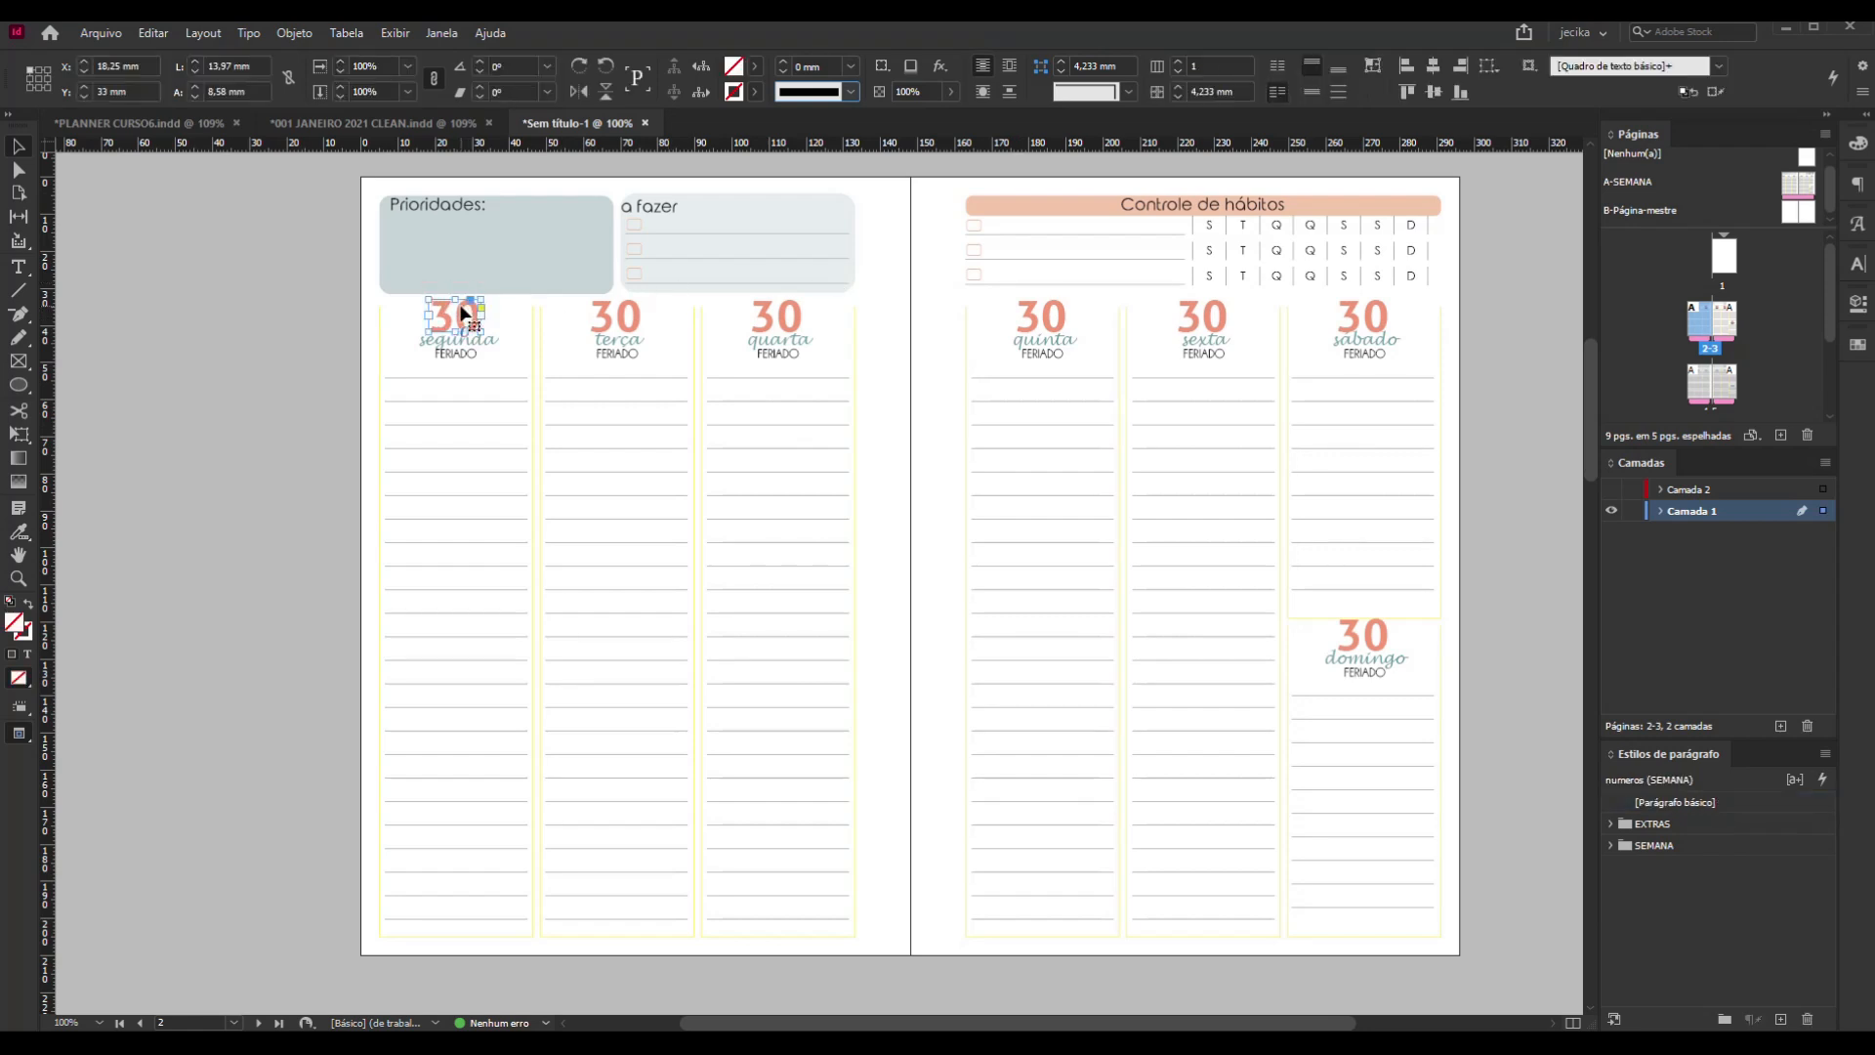
# Move all the date number and FERIADO frames on spread 2-3, including domingo's, onto a new layer above Camada 1
pyautogui.keyDown('shift'); pyautogui.click(635, 322); pyautogui.keyUp('shift')
pyautogui.keyDown('shift'); pyautogui.click(781, 330); pyautogui.keyUp('shift')
pyautogui.keyDown('shift'); pyautogui.click(1043, 327); pyautogui.keyUp('shift')
pyautogui.keyDown('shift'); pyautogui.click(1226, 322); pyautogui.keyUp('shift')
pyautogui.keyDown('shift'); pyautogui.click(1361, 327); pyautogui.keyUp('shift')
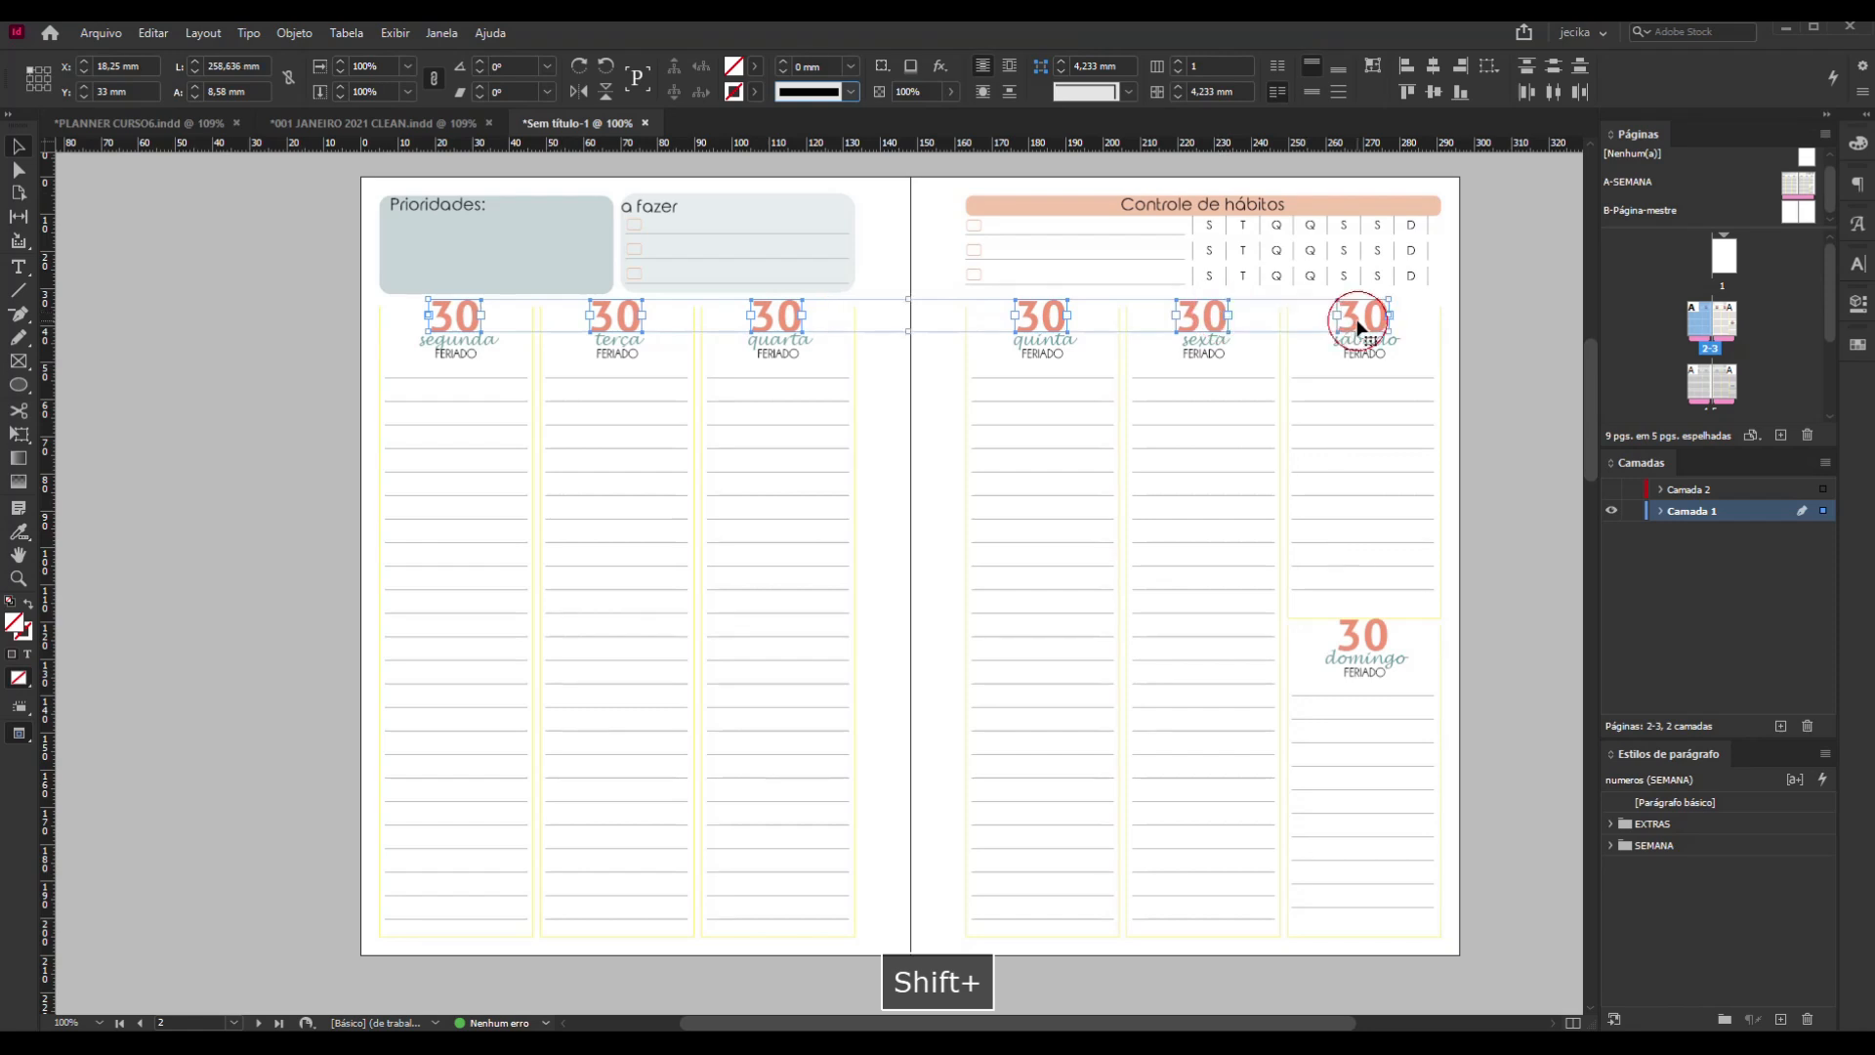
pyautogui.keyDown('shift'); pyautogui.click(1369, 635); pyautogui.keyUp('shift')
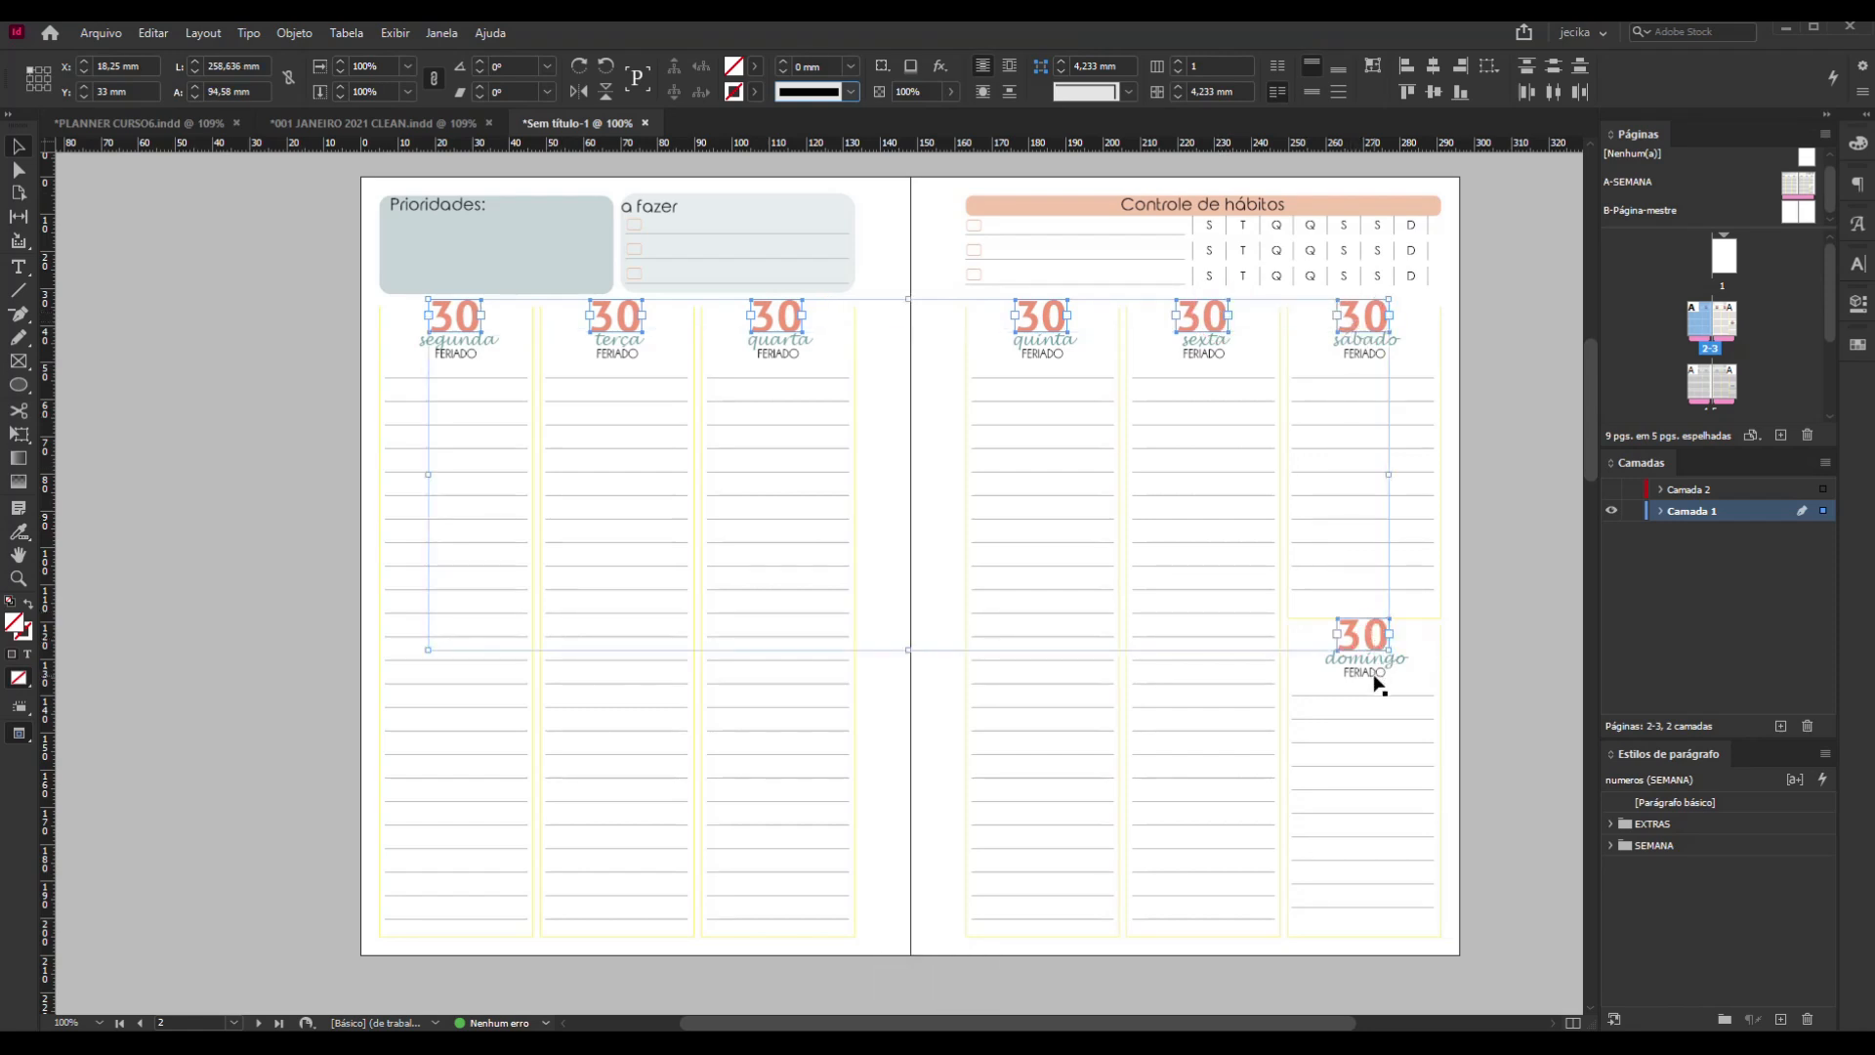
pyautogui.keyDown('shift'); pyautogui.click(1374, 355); pyautogui.keyUp('shift')
pyautogui.keyDown('shift'); pyautogui.click(1184, 357); pyautogui.keyUp('shift')
pyautogui.keyDown('shift'); pyautogui.click(1042, 356); pyautogui.keyUp('shift')
pyautogui.keyDown('shift'); pyautogui.click(776, 357); pyautogui.keyUp('shift')
pyautogui.keyDown('shift'); pyautogui.click(626, 358); pyautogui.keyUp('shift')
pyautogui.keyDown('shift'); pyautogui.click(465, 360); pyautogui.keyUp('shift')
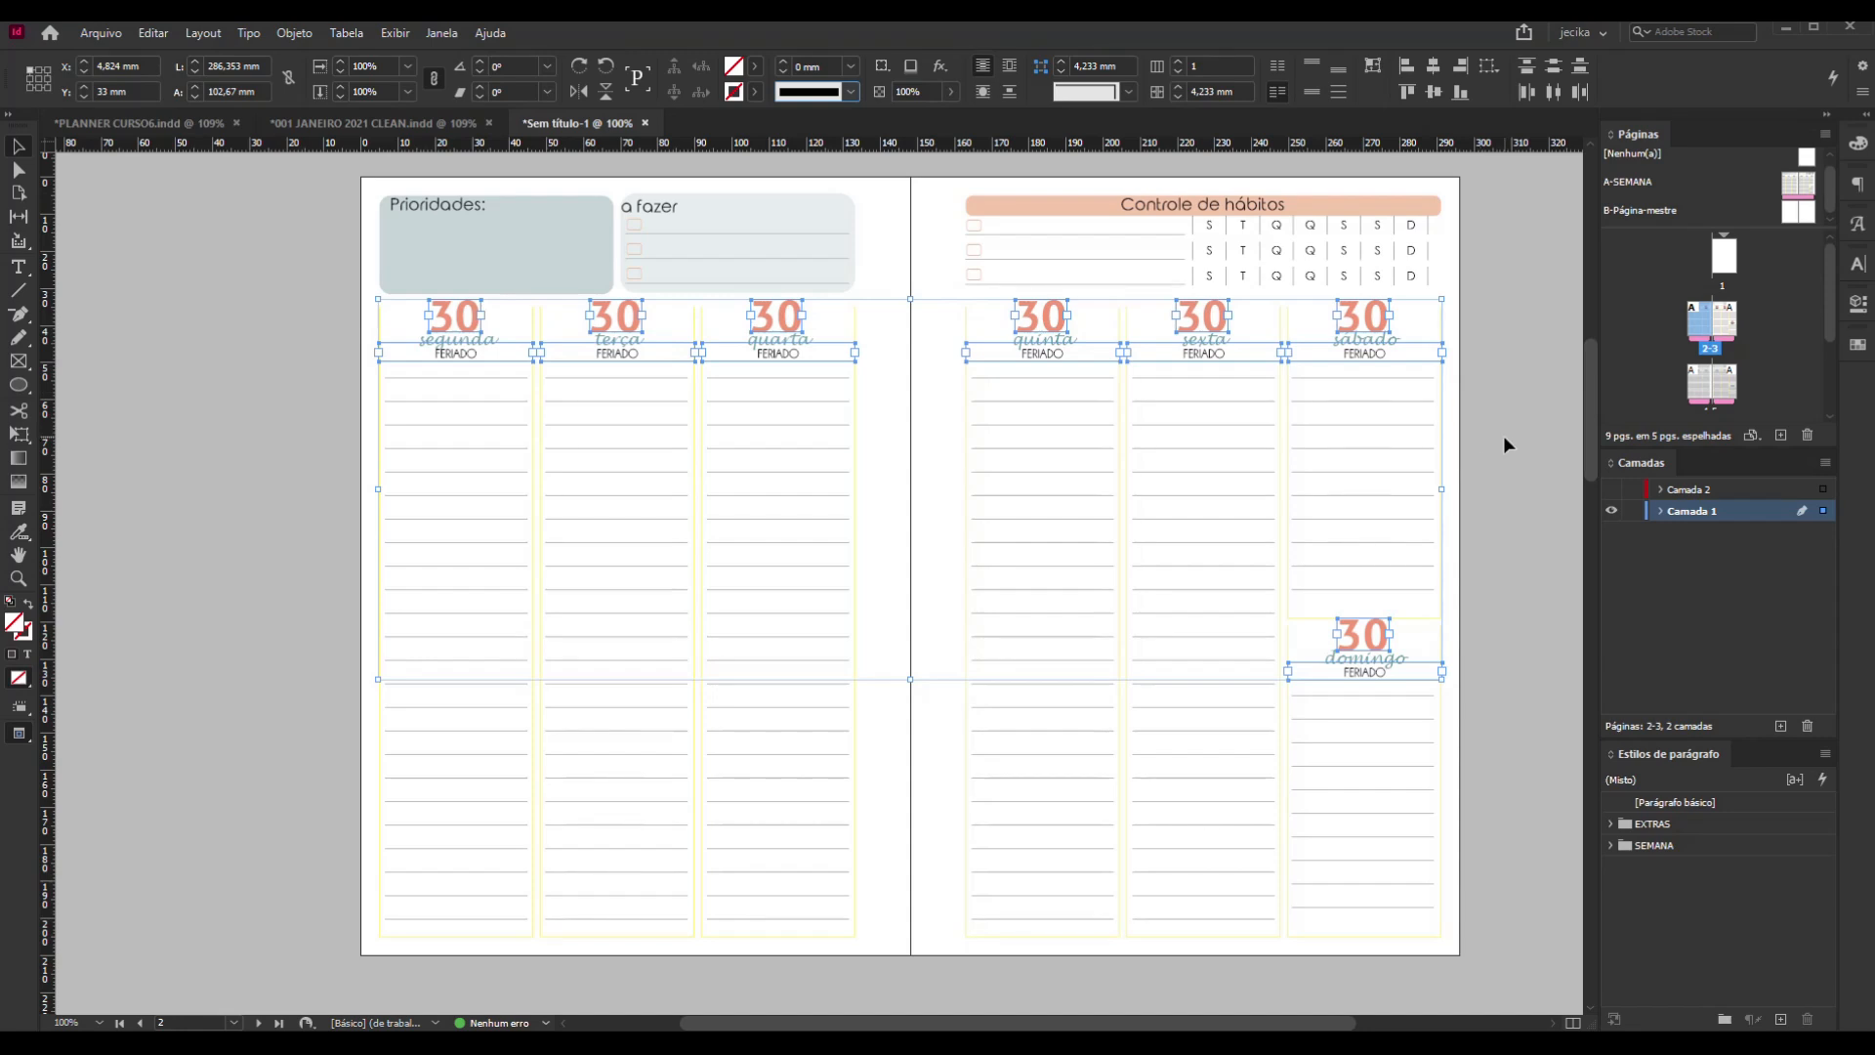
pyautogui.click(1781, 729)
pyautogui.moveTo(1824, 536); pyautogui.dragTo(1819, 508)
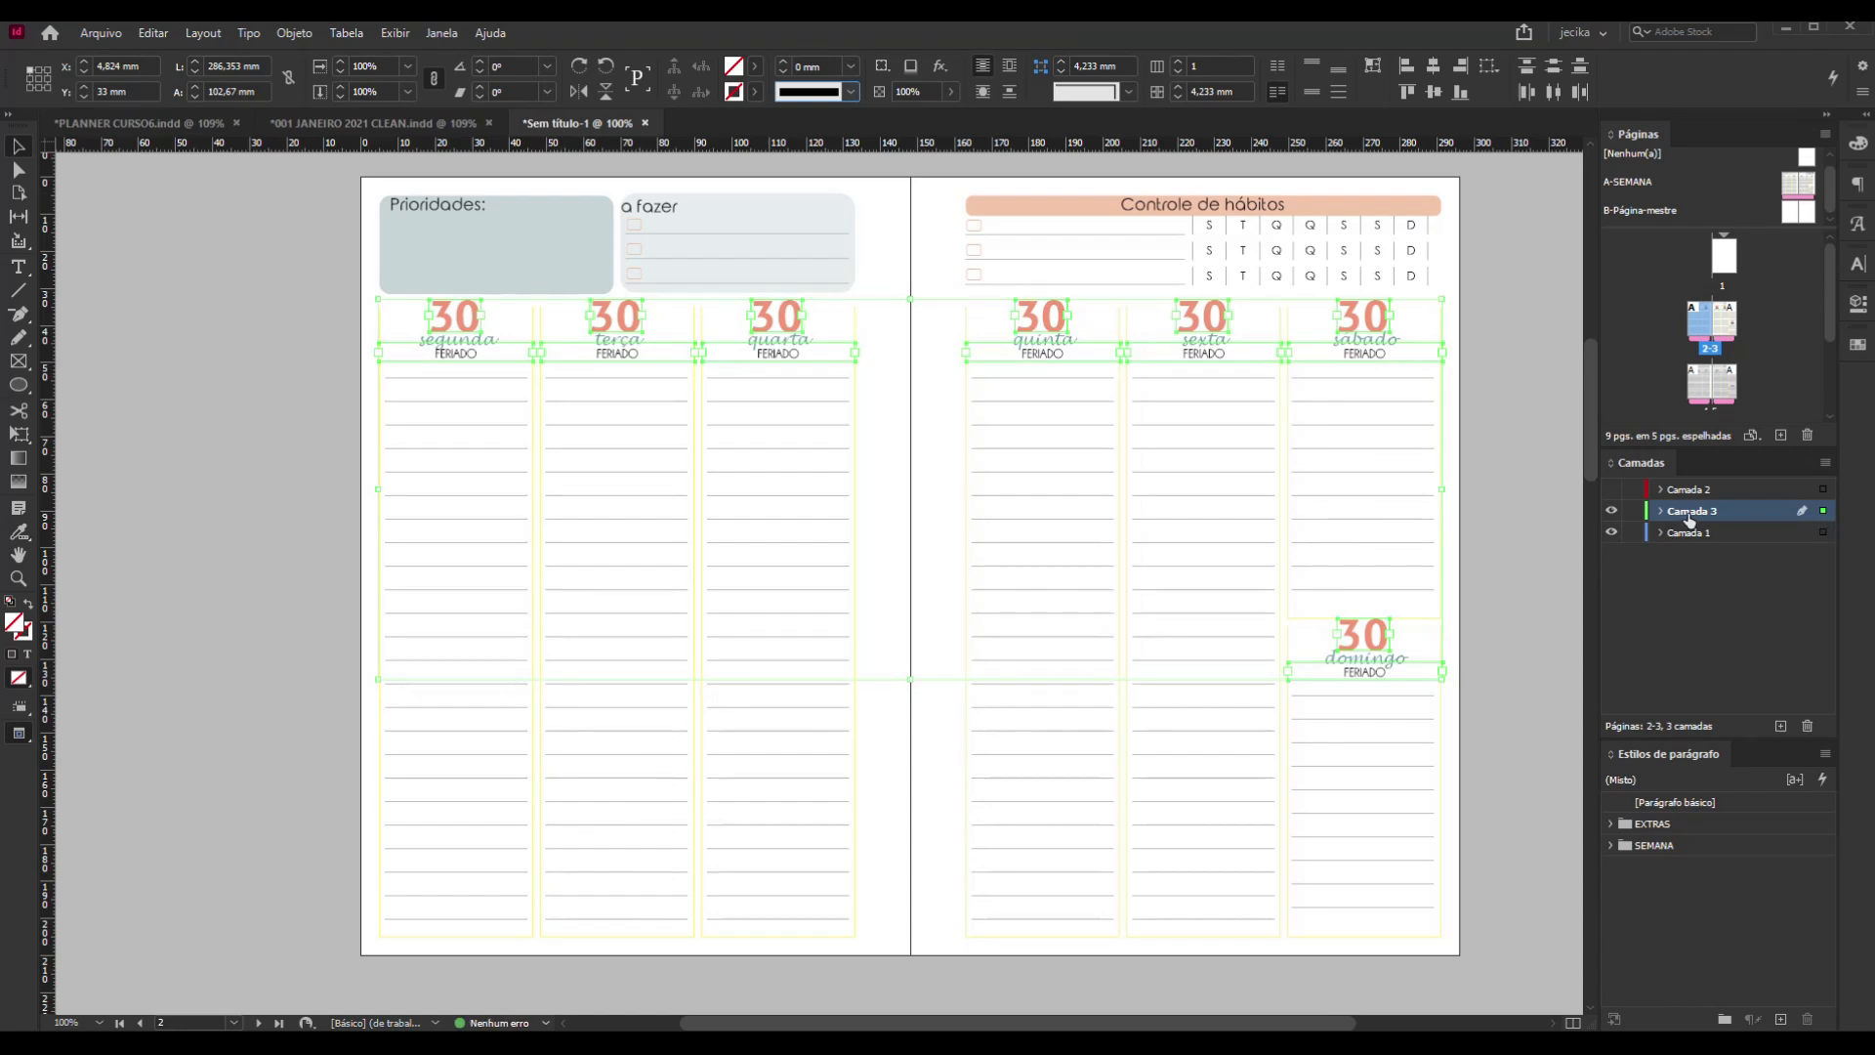
pyautogui.click(1707, 580)
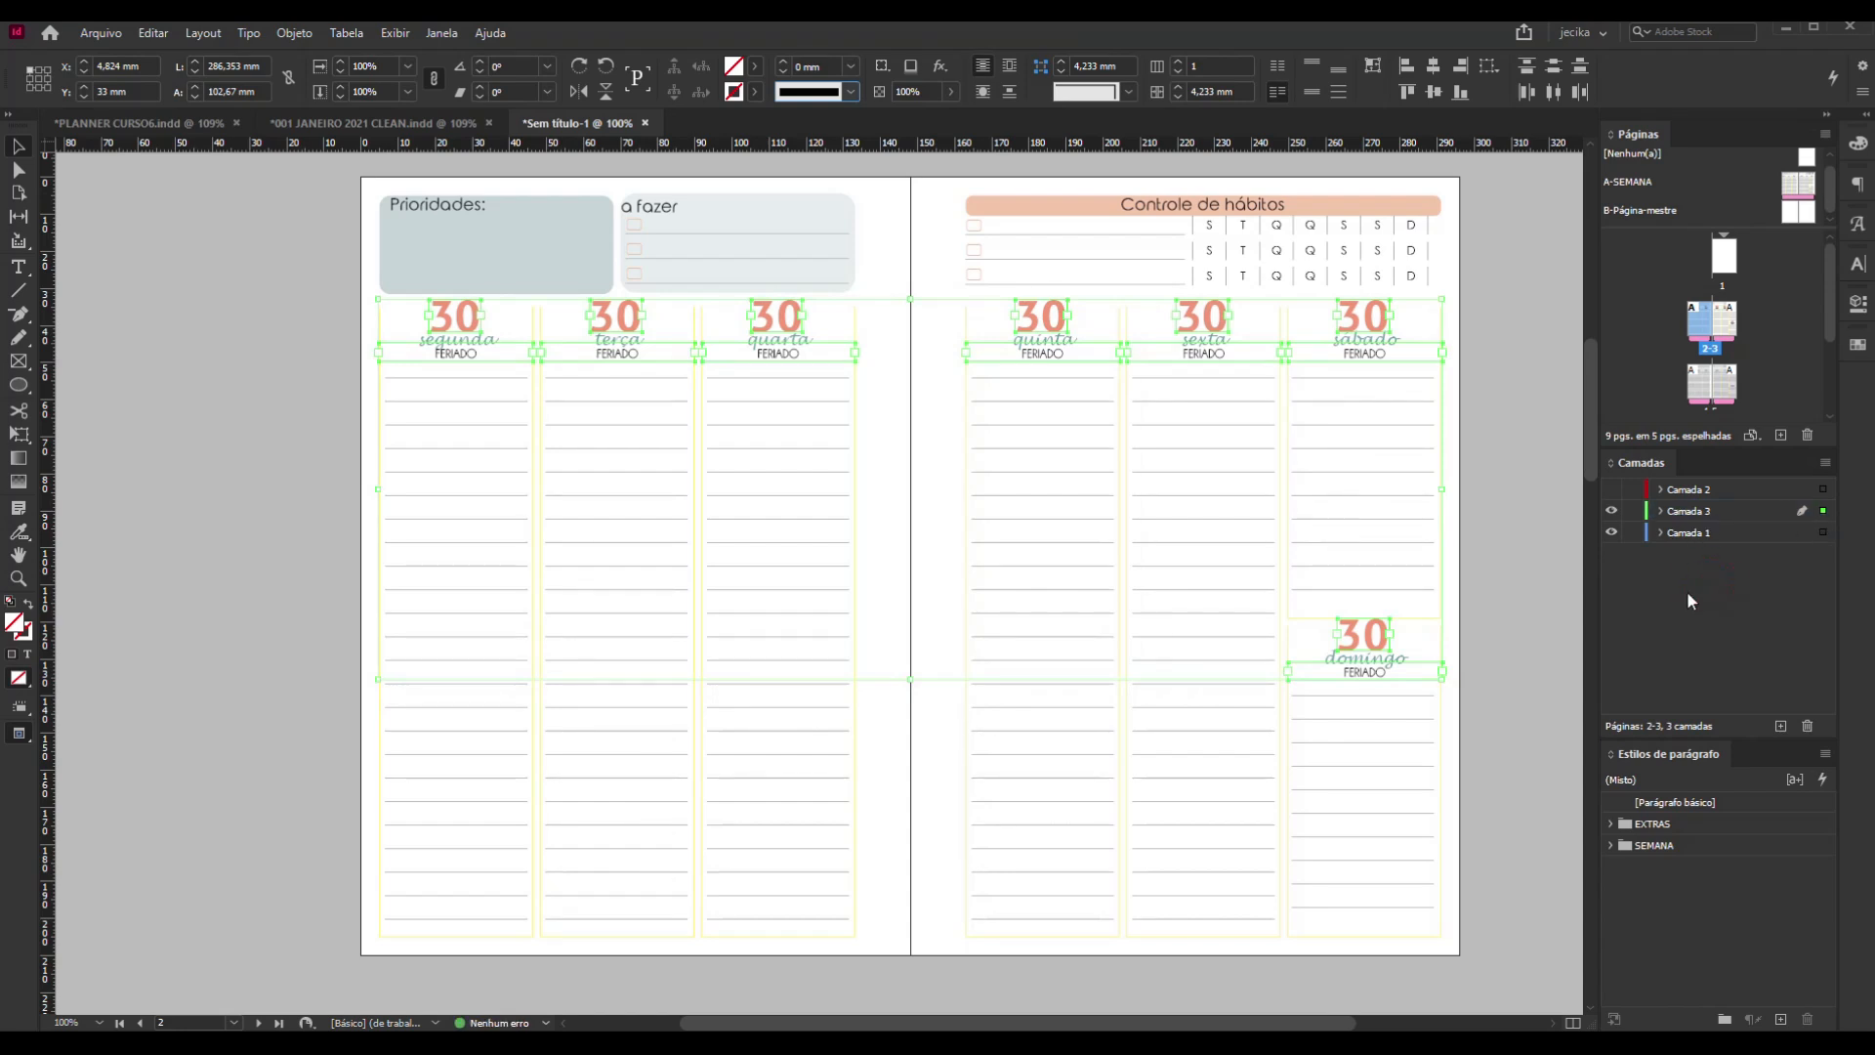
pyautogui.click(1533, 565)
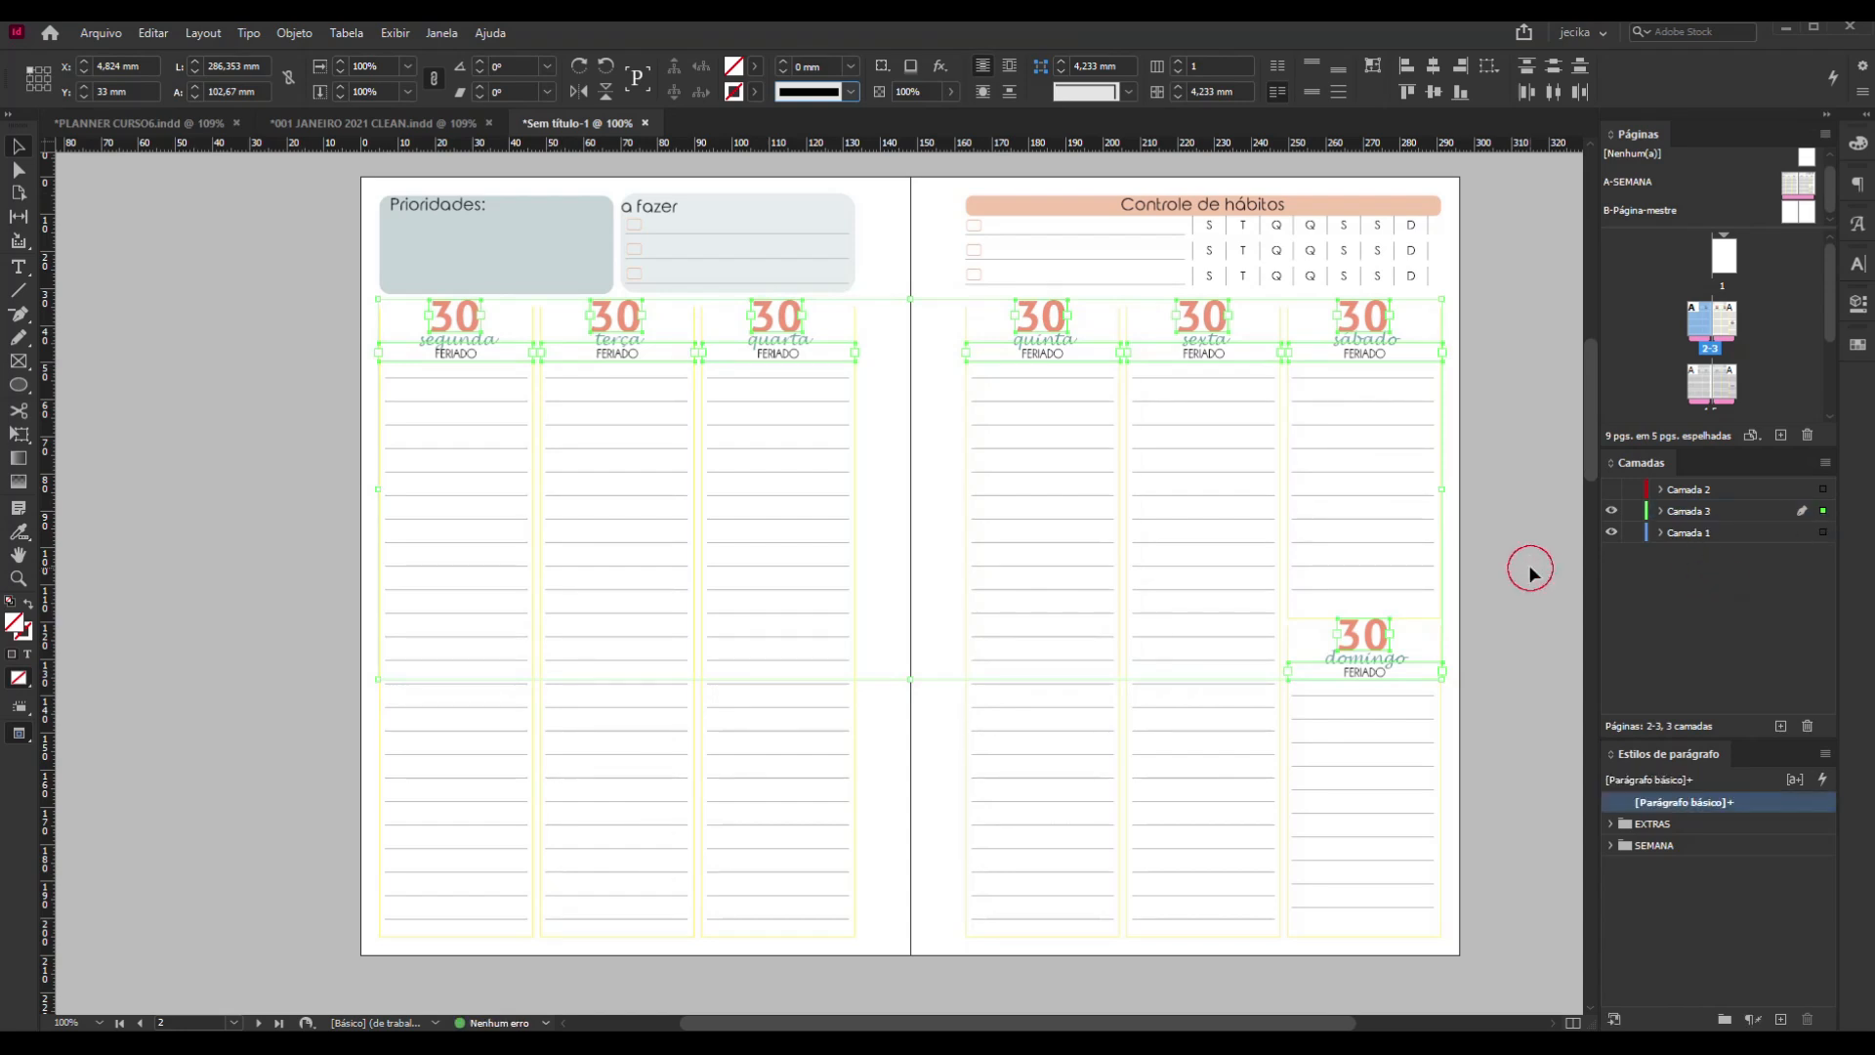
# Toggle the visibility of Camada 1 and Camada 2 to check both layouts with the separate date layer, ending with all layers shown
pyautogui.click(1612, 534)
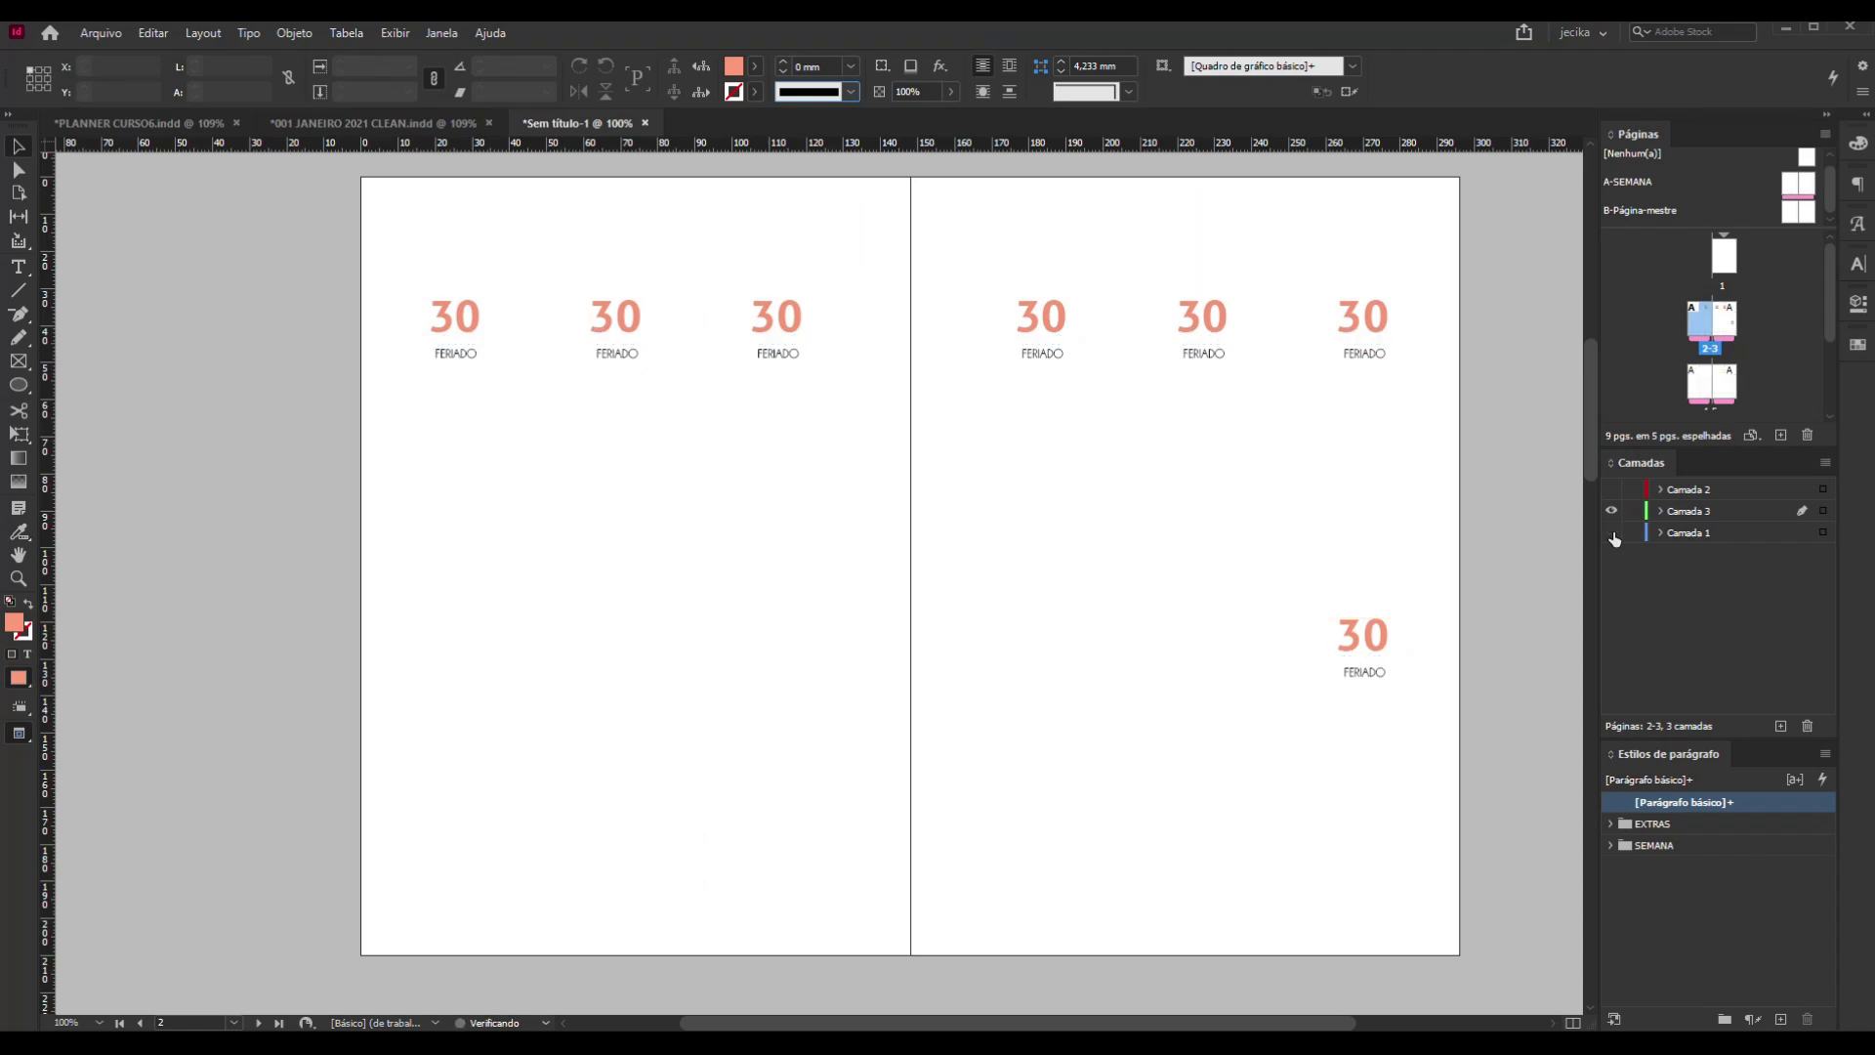
pyautogui.click(1612, 491)
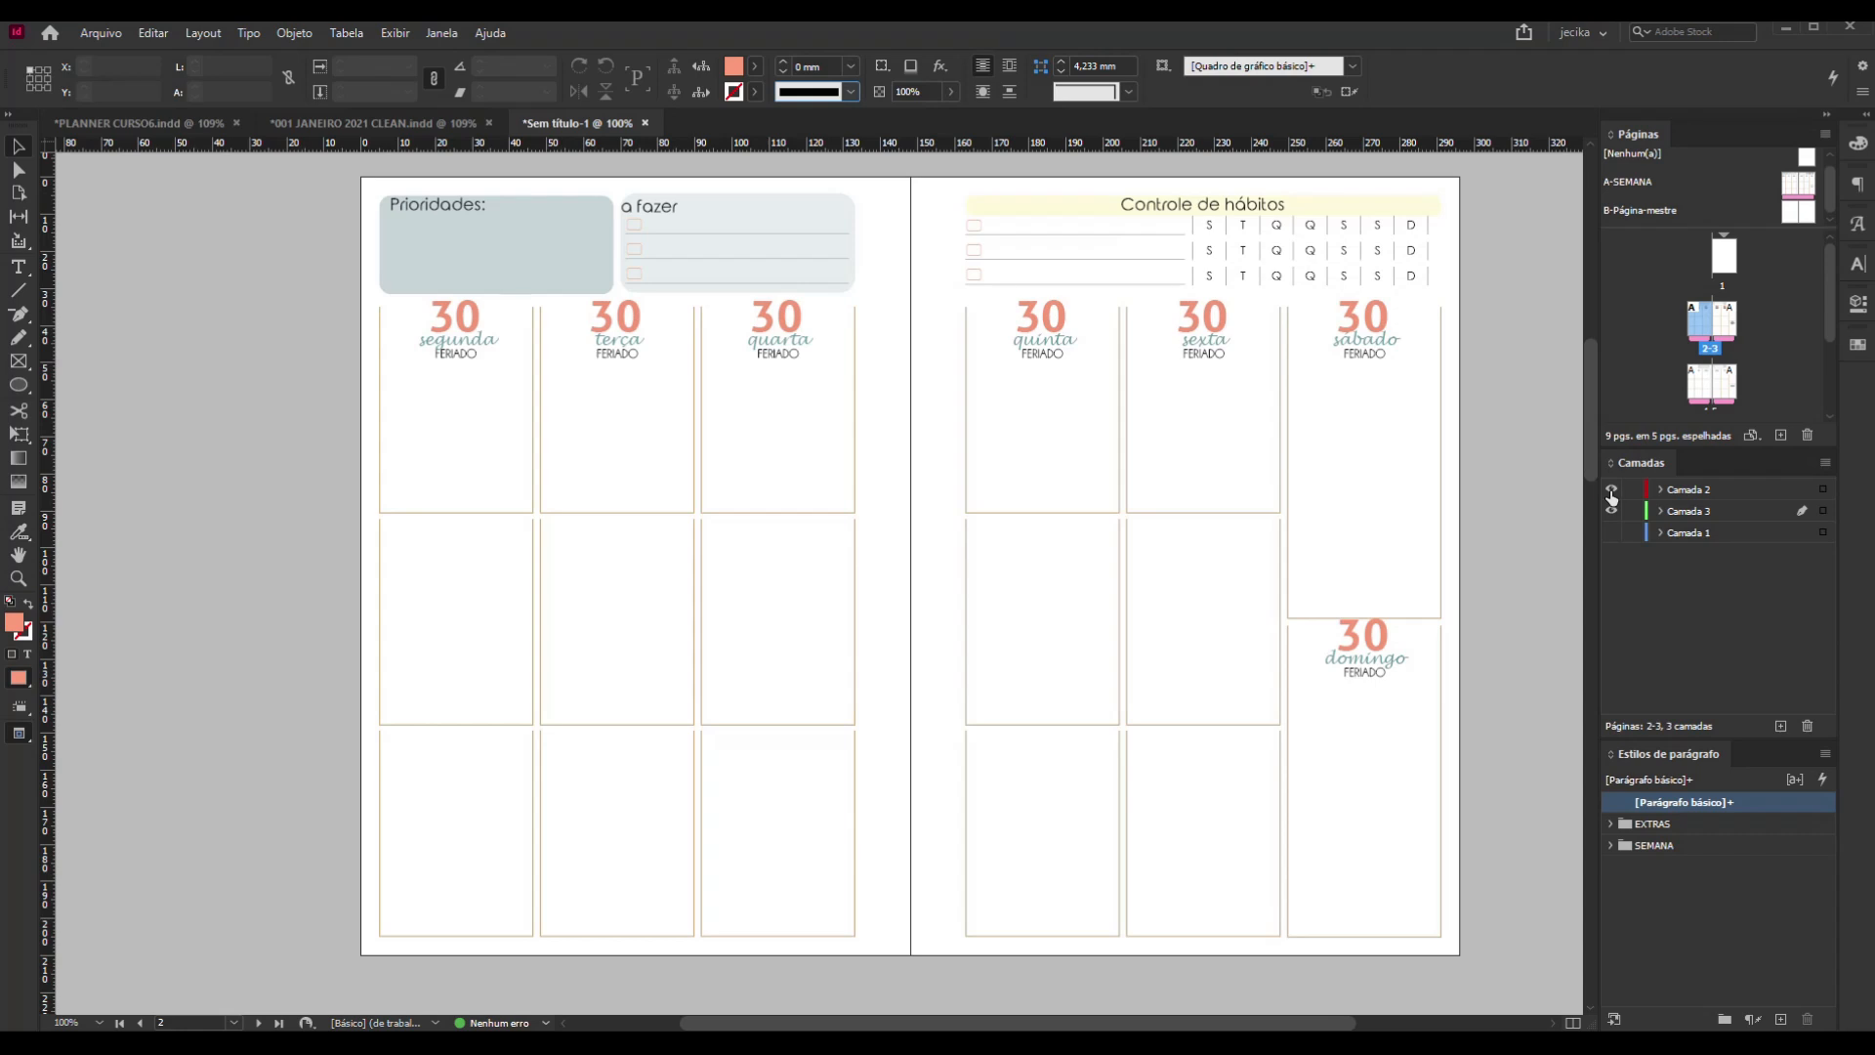
pyautogui.click(1611, 491)
pyautogui.click(1612, 490)
pyautogui.click(1613, 534)
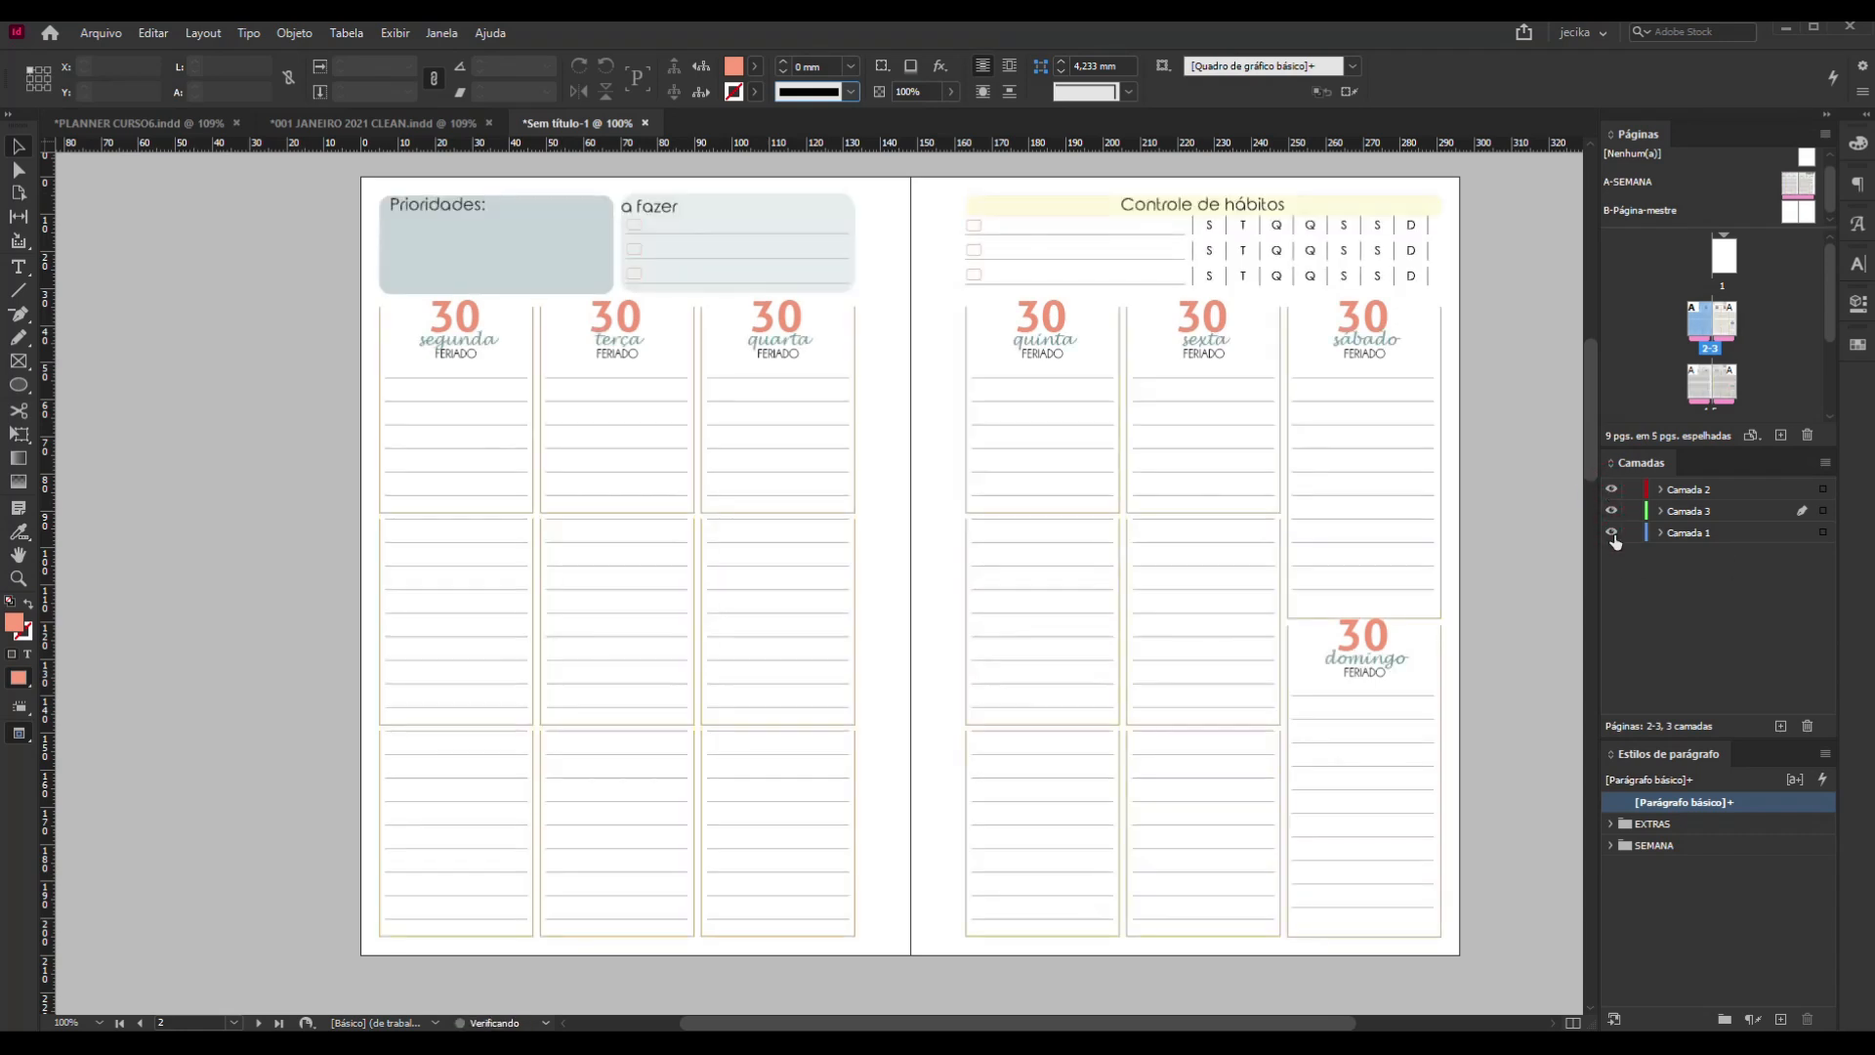
# Rename Camada 1 as SEMANAPAUTA and set its layer colour to Rosa
pyautogui.doubleClick(1696, 535)
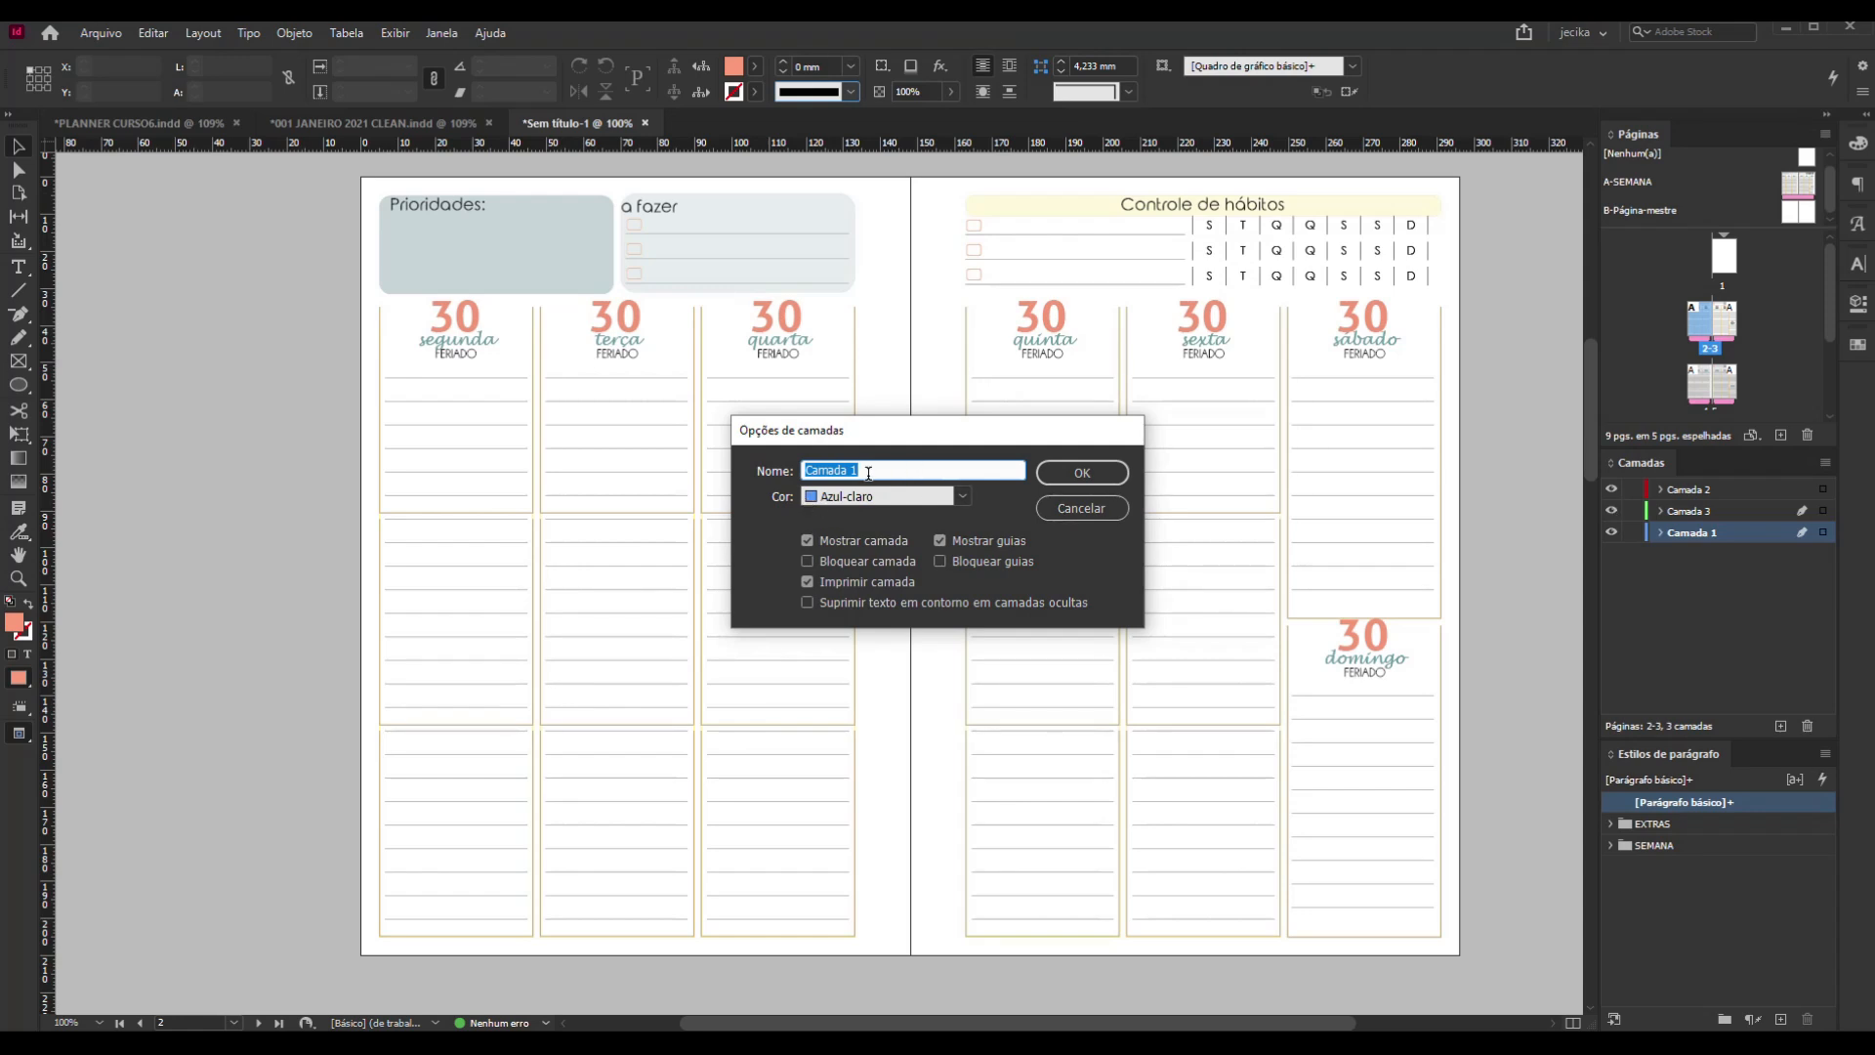
pyautogui.write('SE')
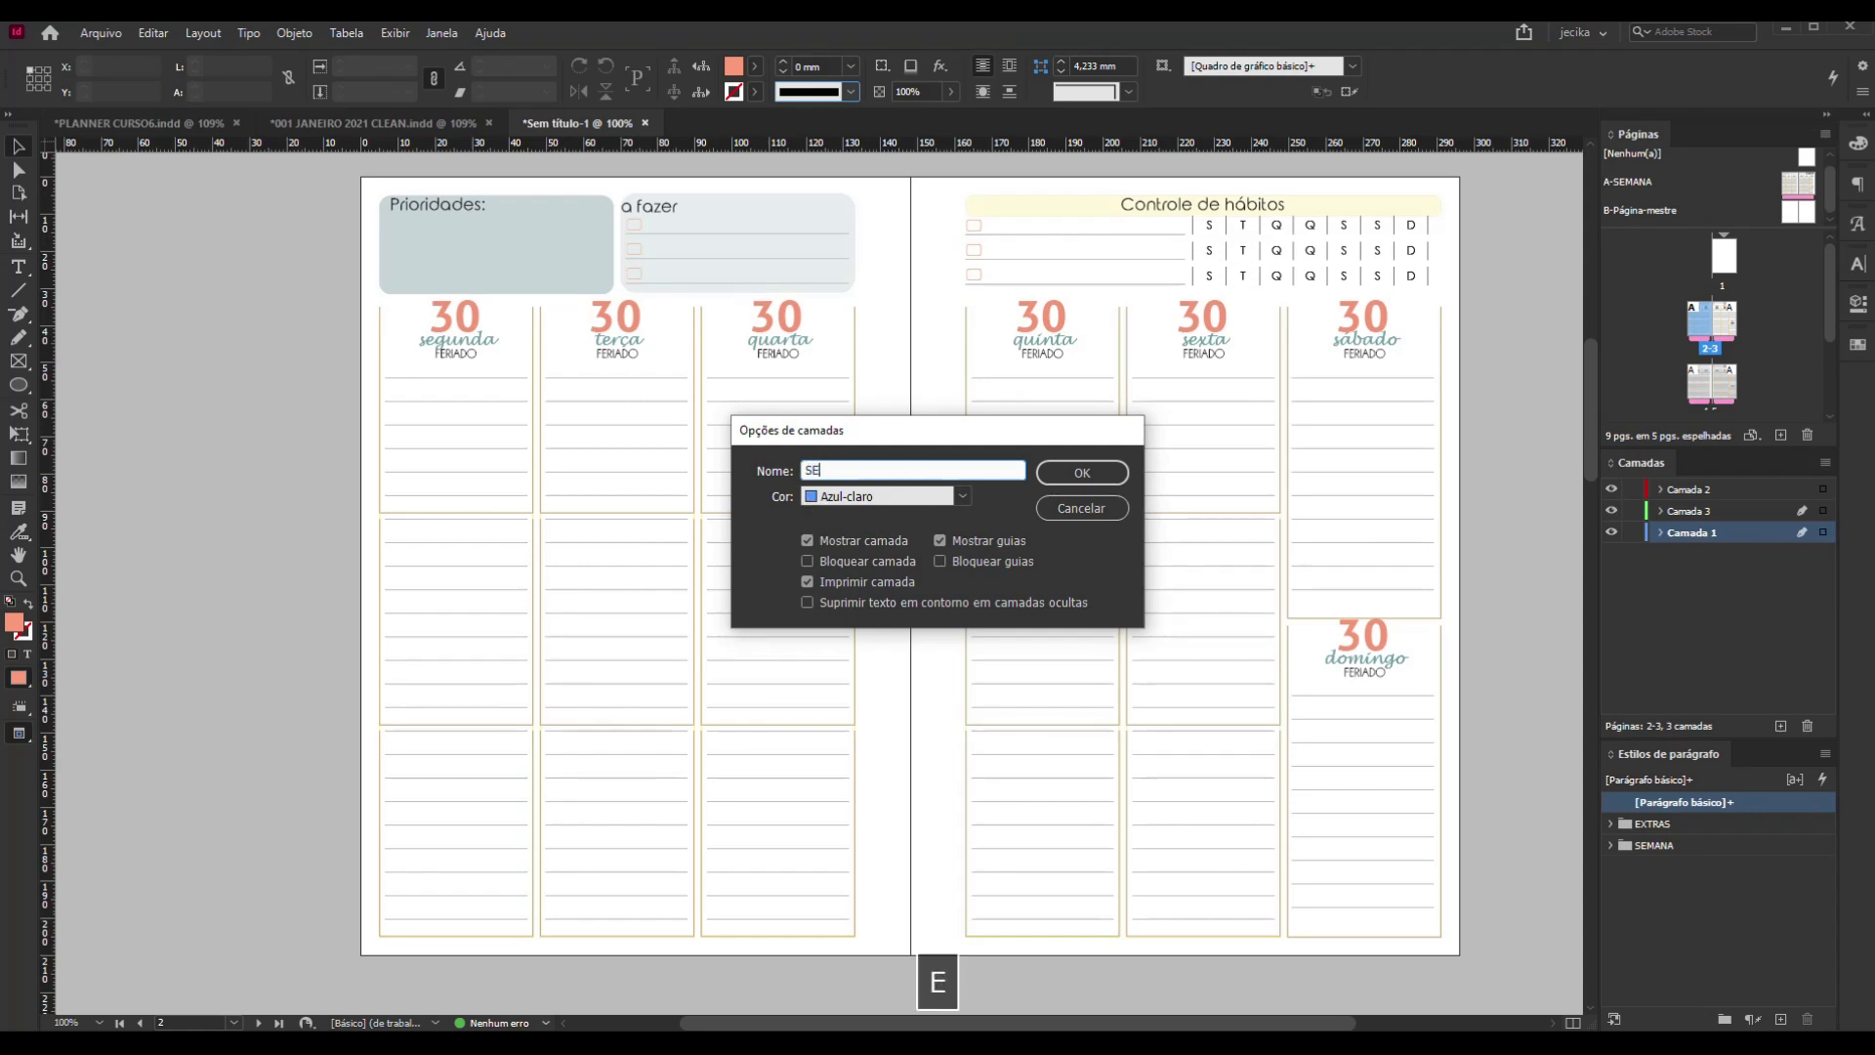
pyautogui.write('MANAPAUTA')
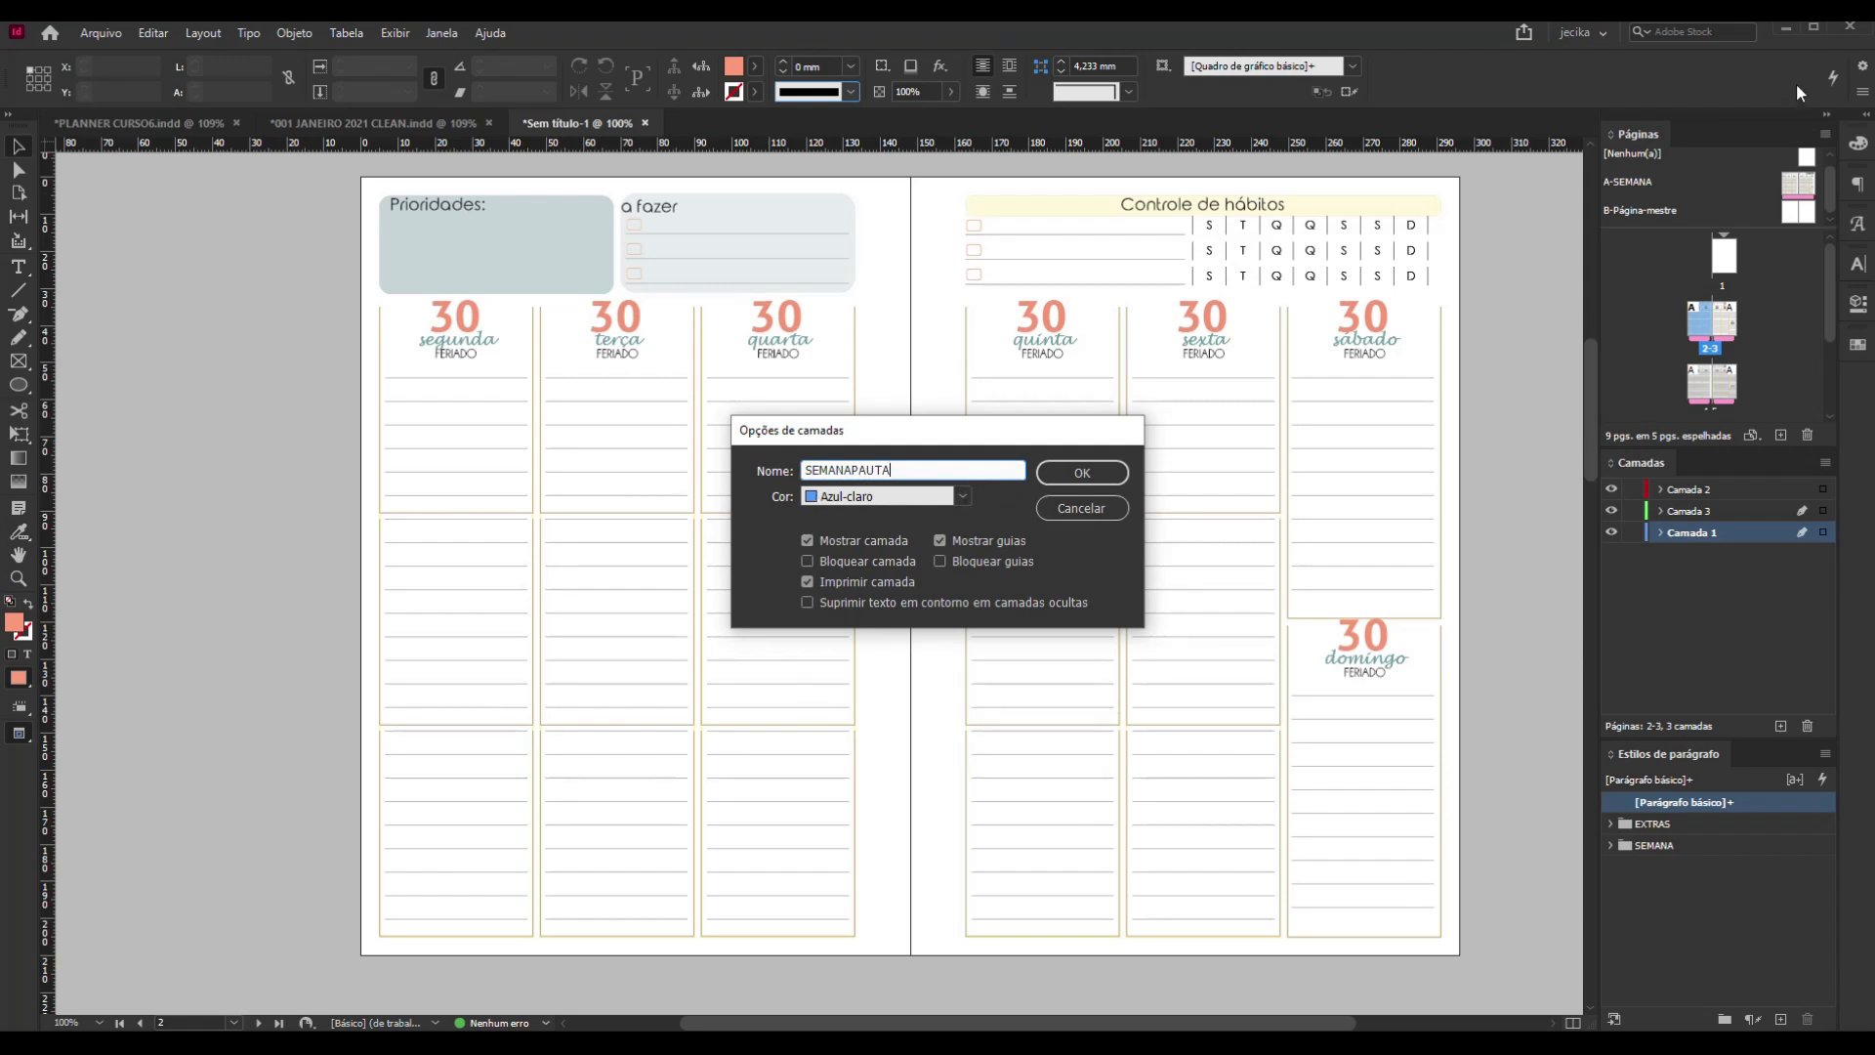
pyautogui.click(963, 496)
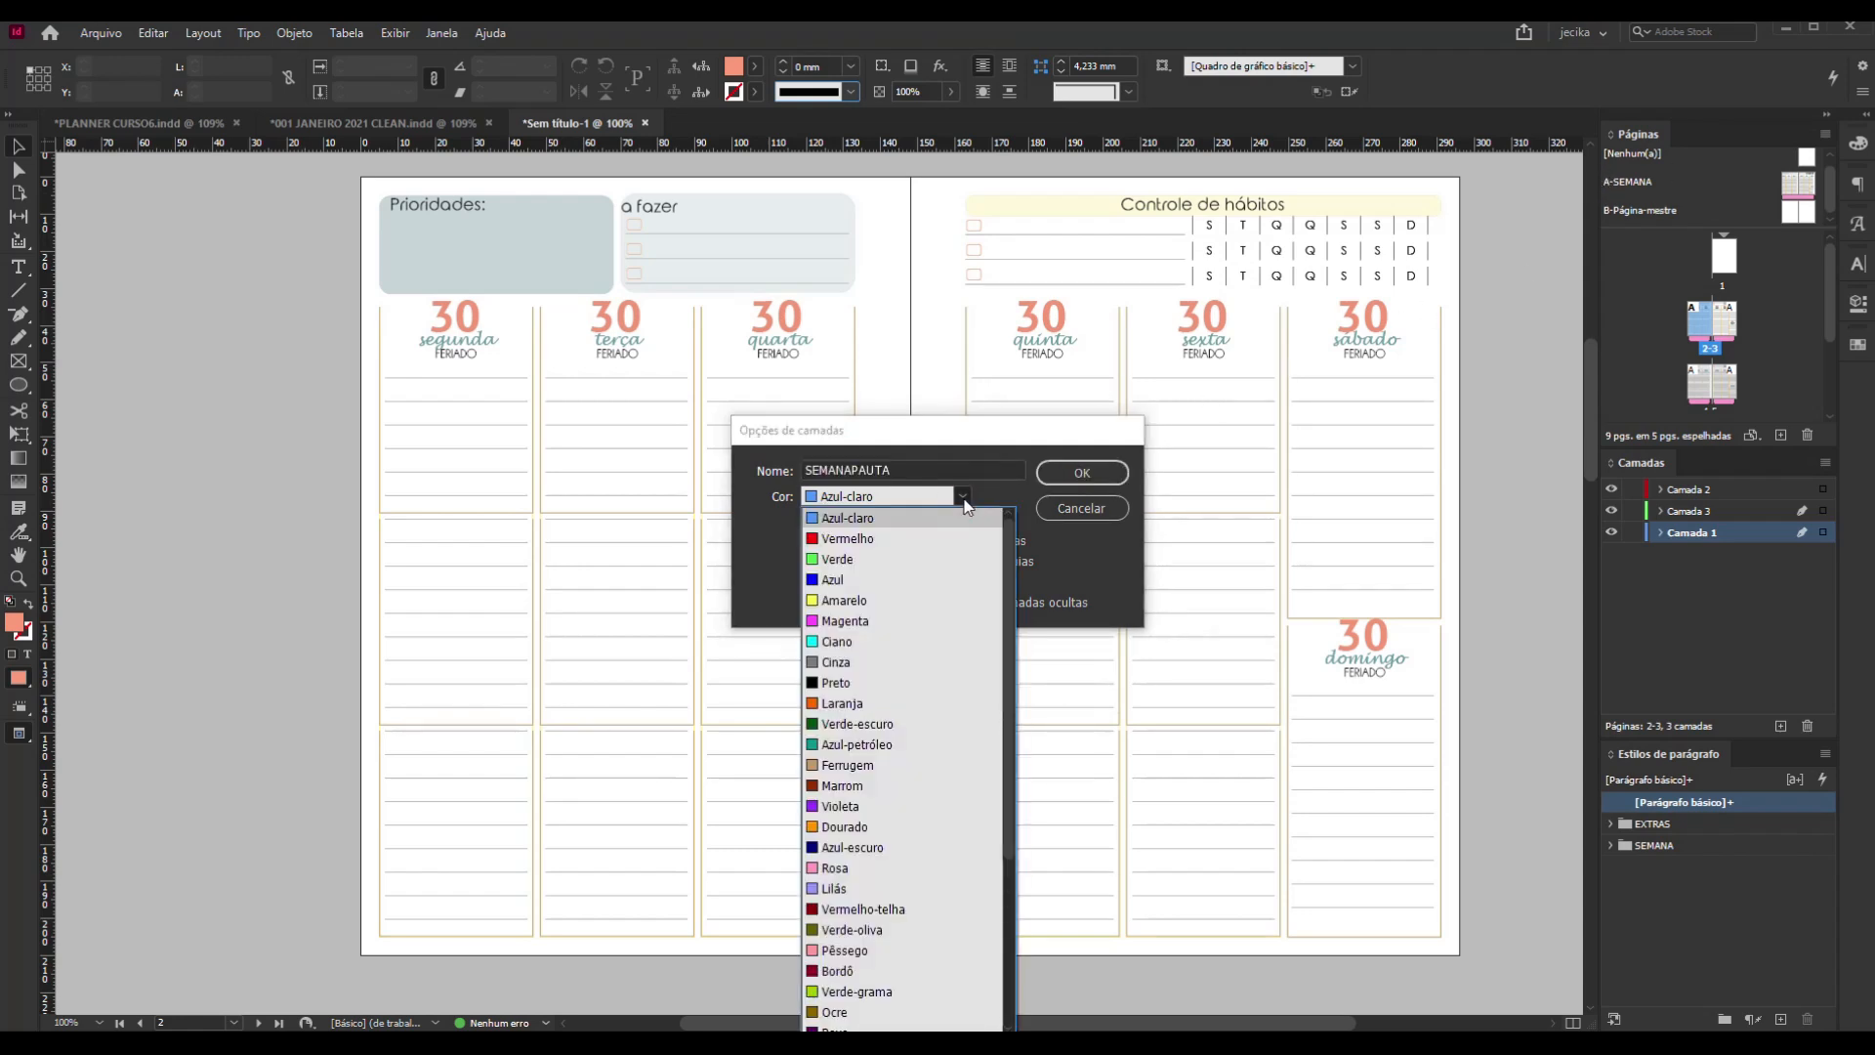
pyautogui.press('Escape')
pyautogui.press('r')
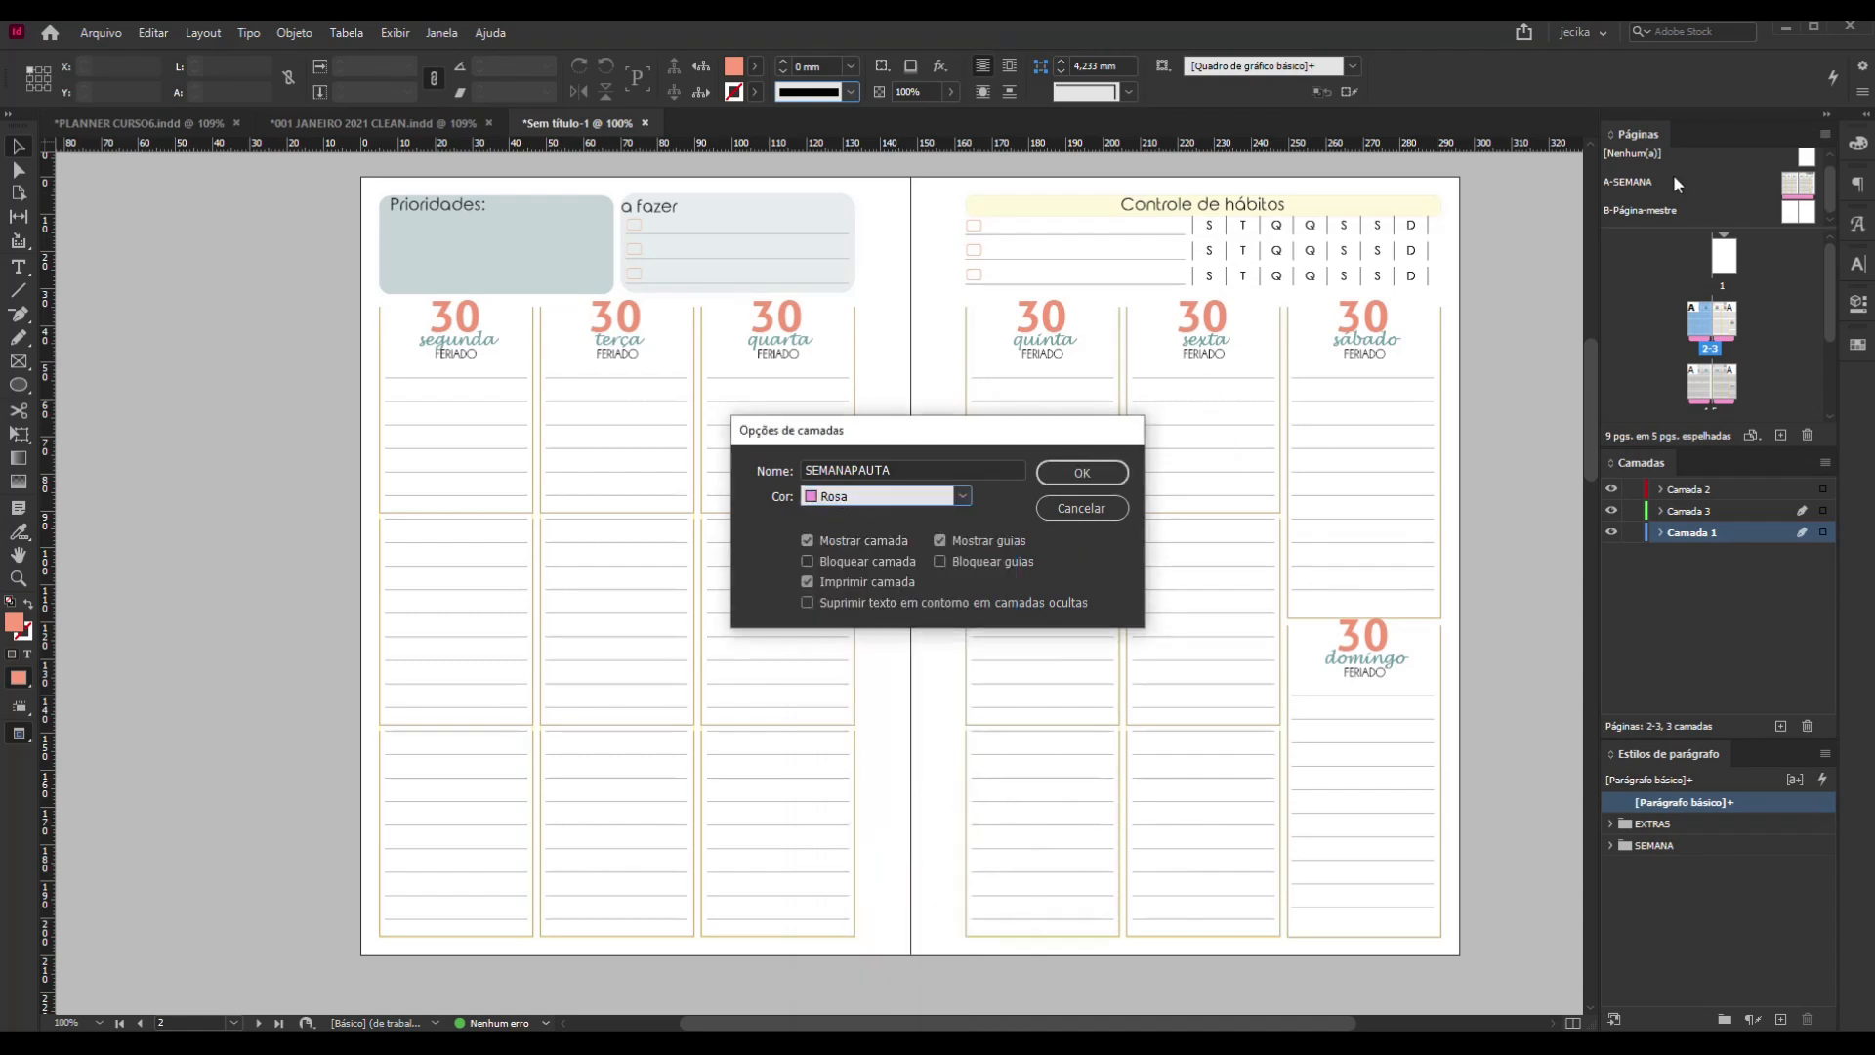
pyautogui.click(1086, 474)
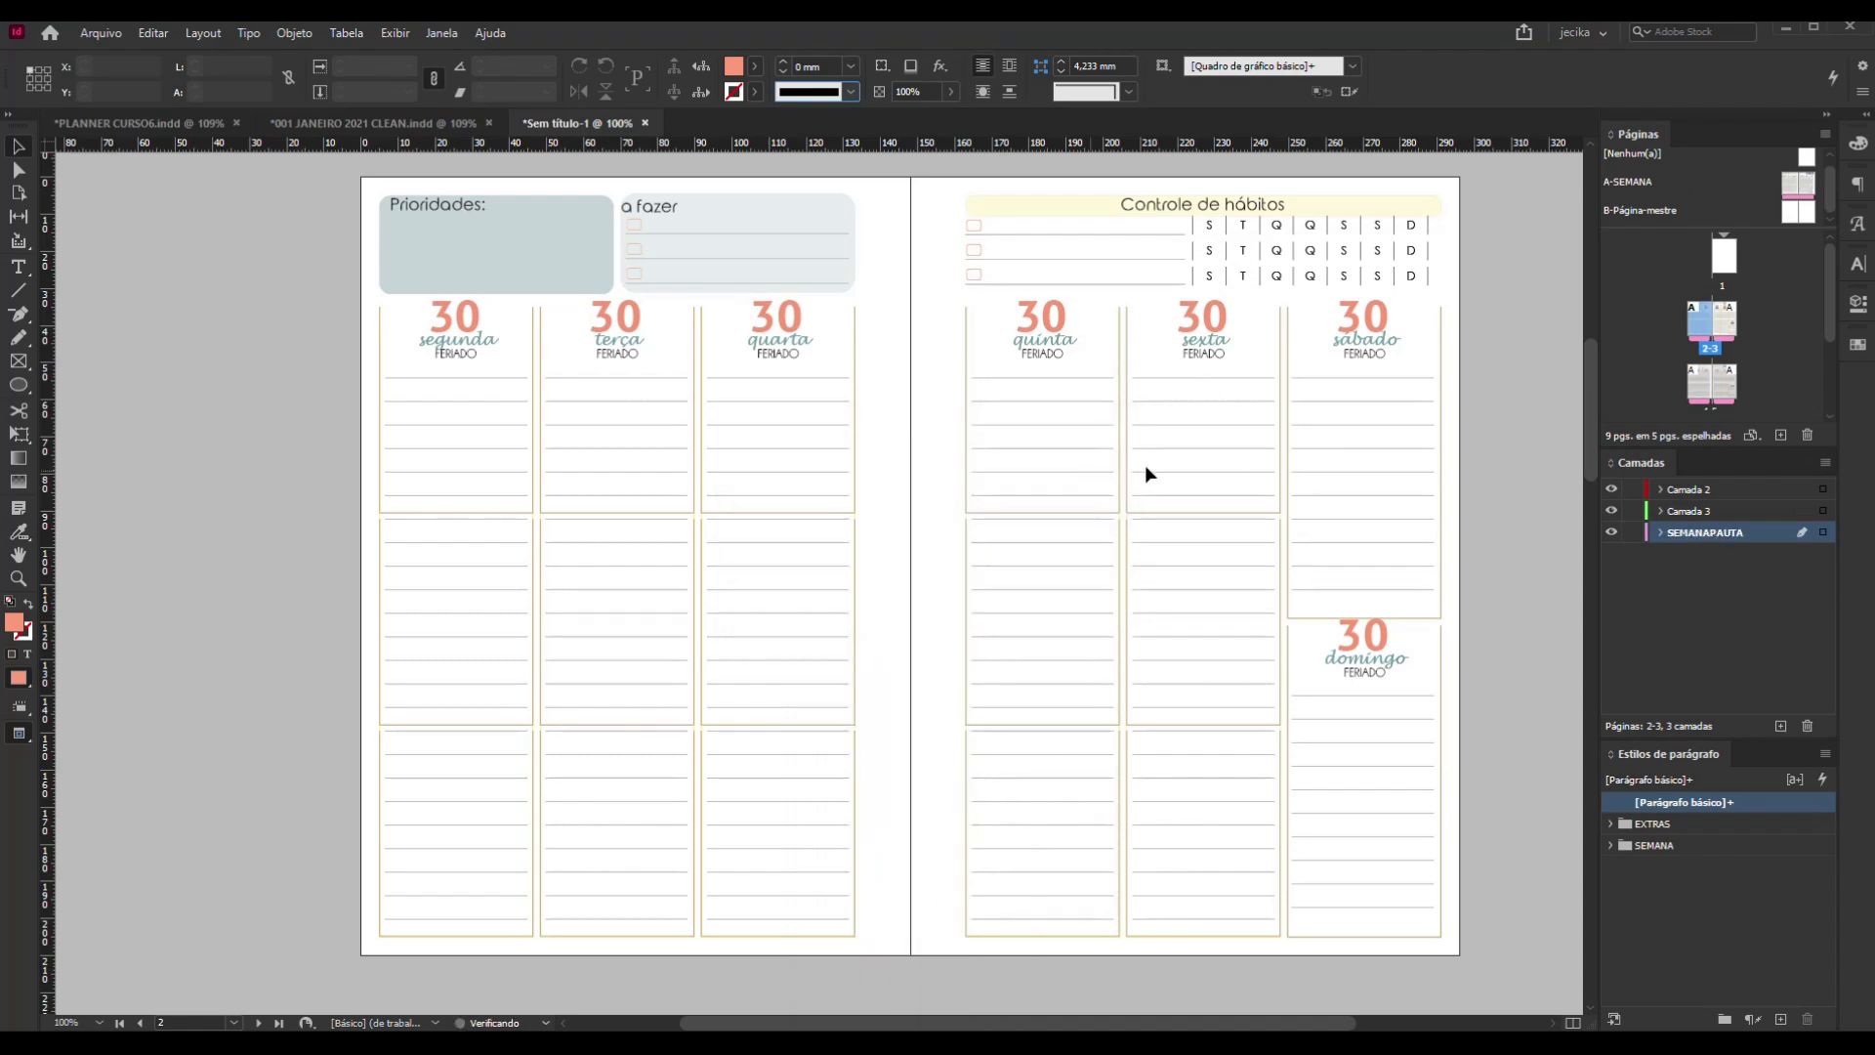
pyautogui.click(1660, 553)
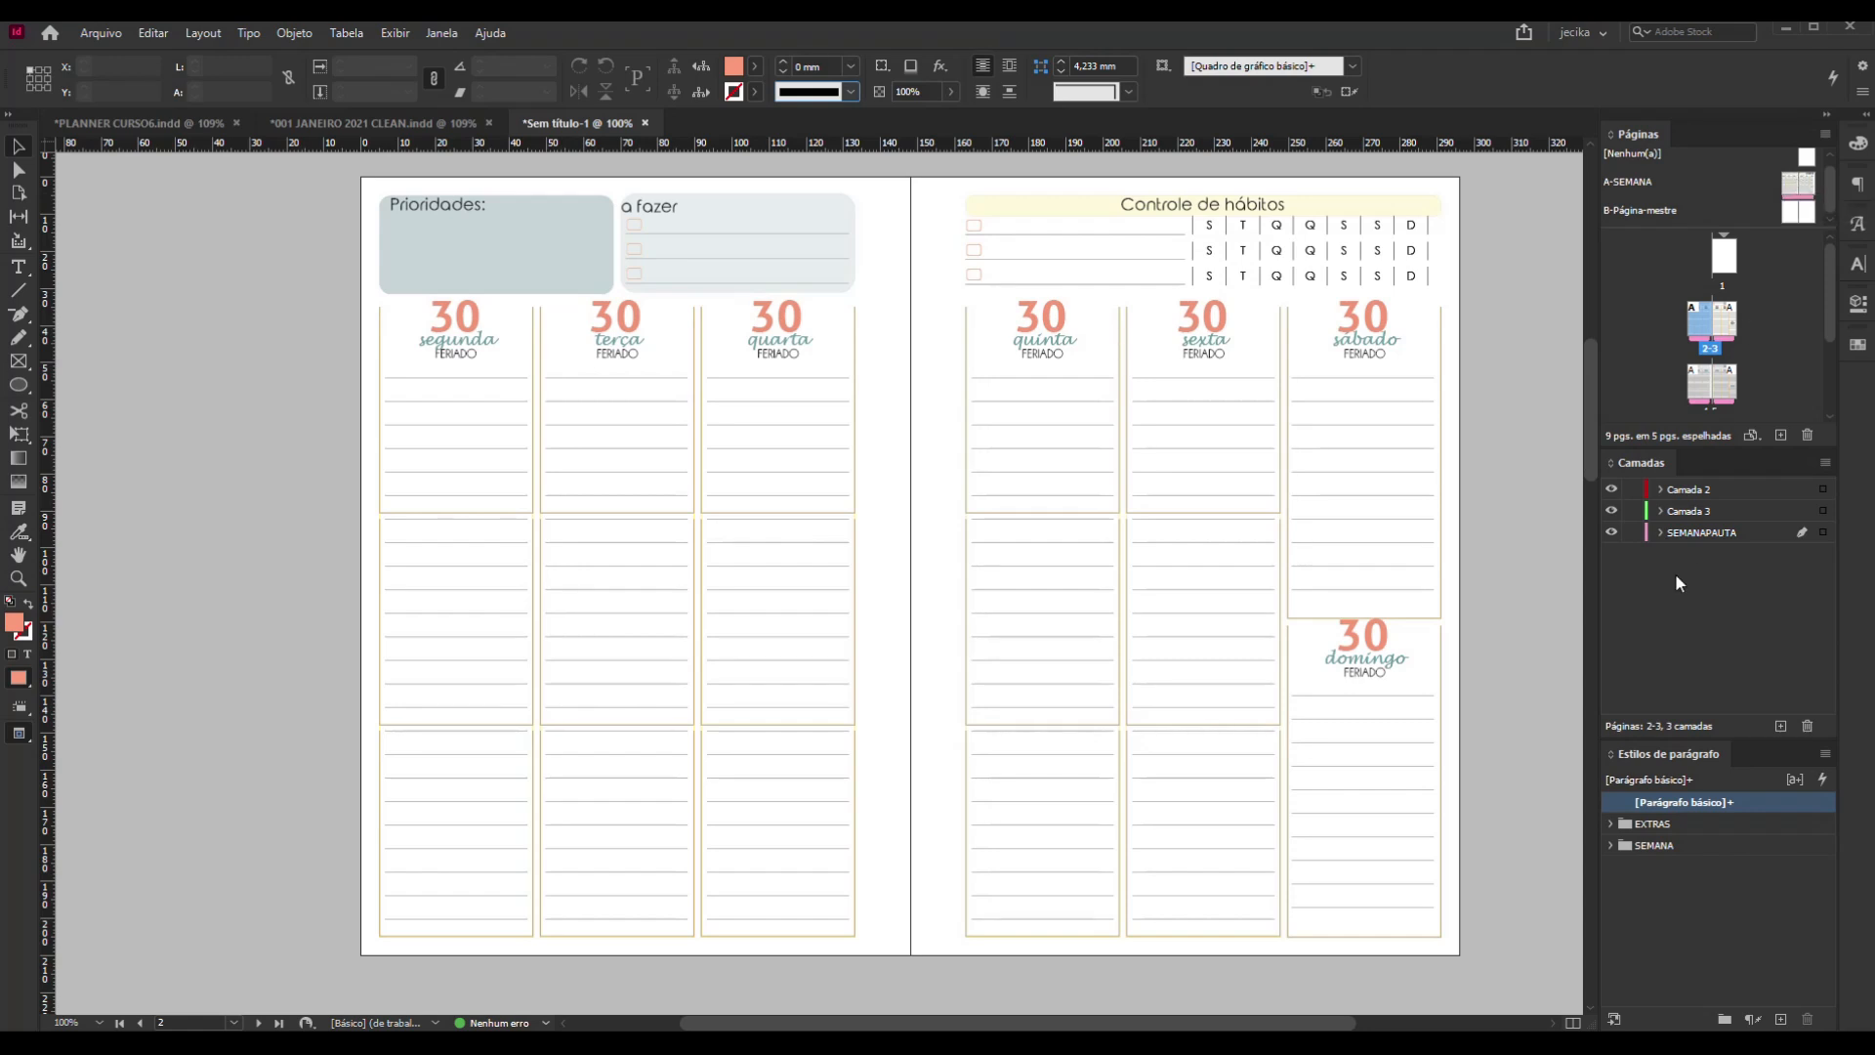
# Hide the SEMANAPAUTA layer and rename Camada 3 as NUMEROS/FERIADOS
pyautogui.click(1611, 532)
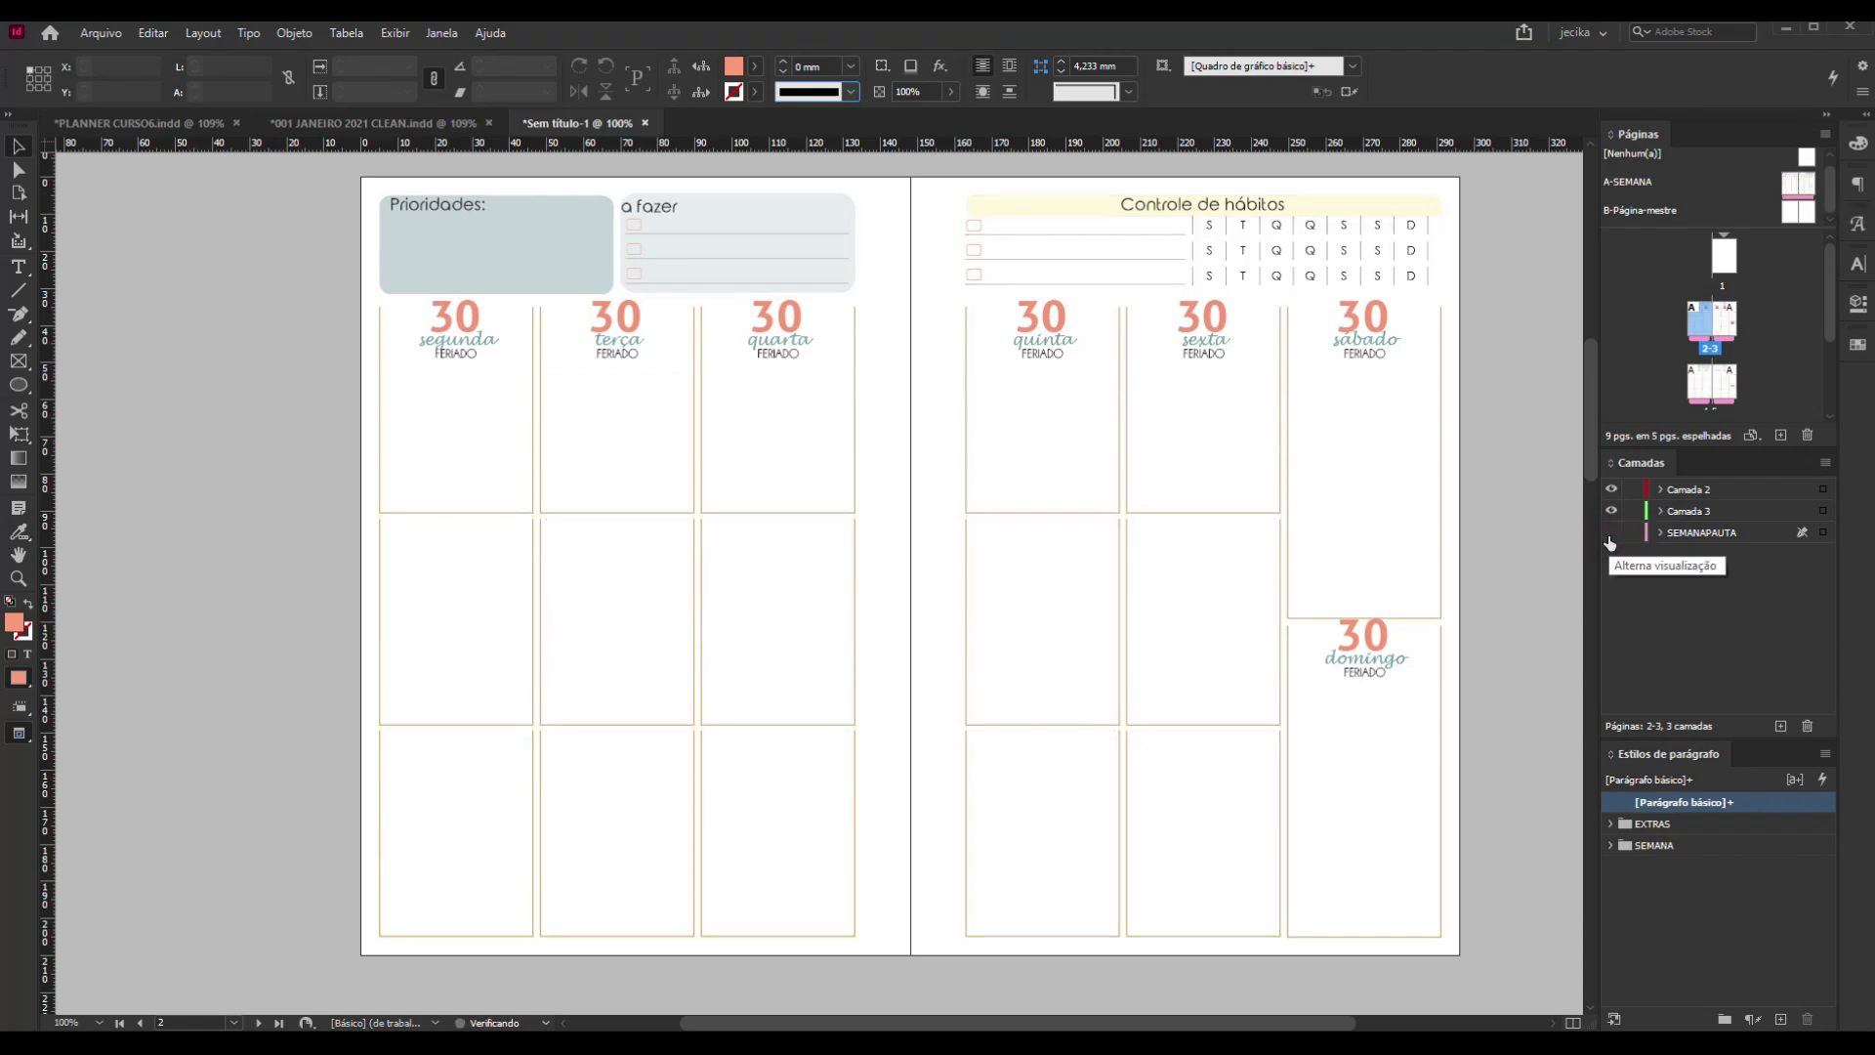
pyautogui.doubleClick(1682, 516)
pyautogui.write('NUMEROS')
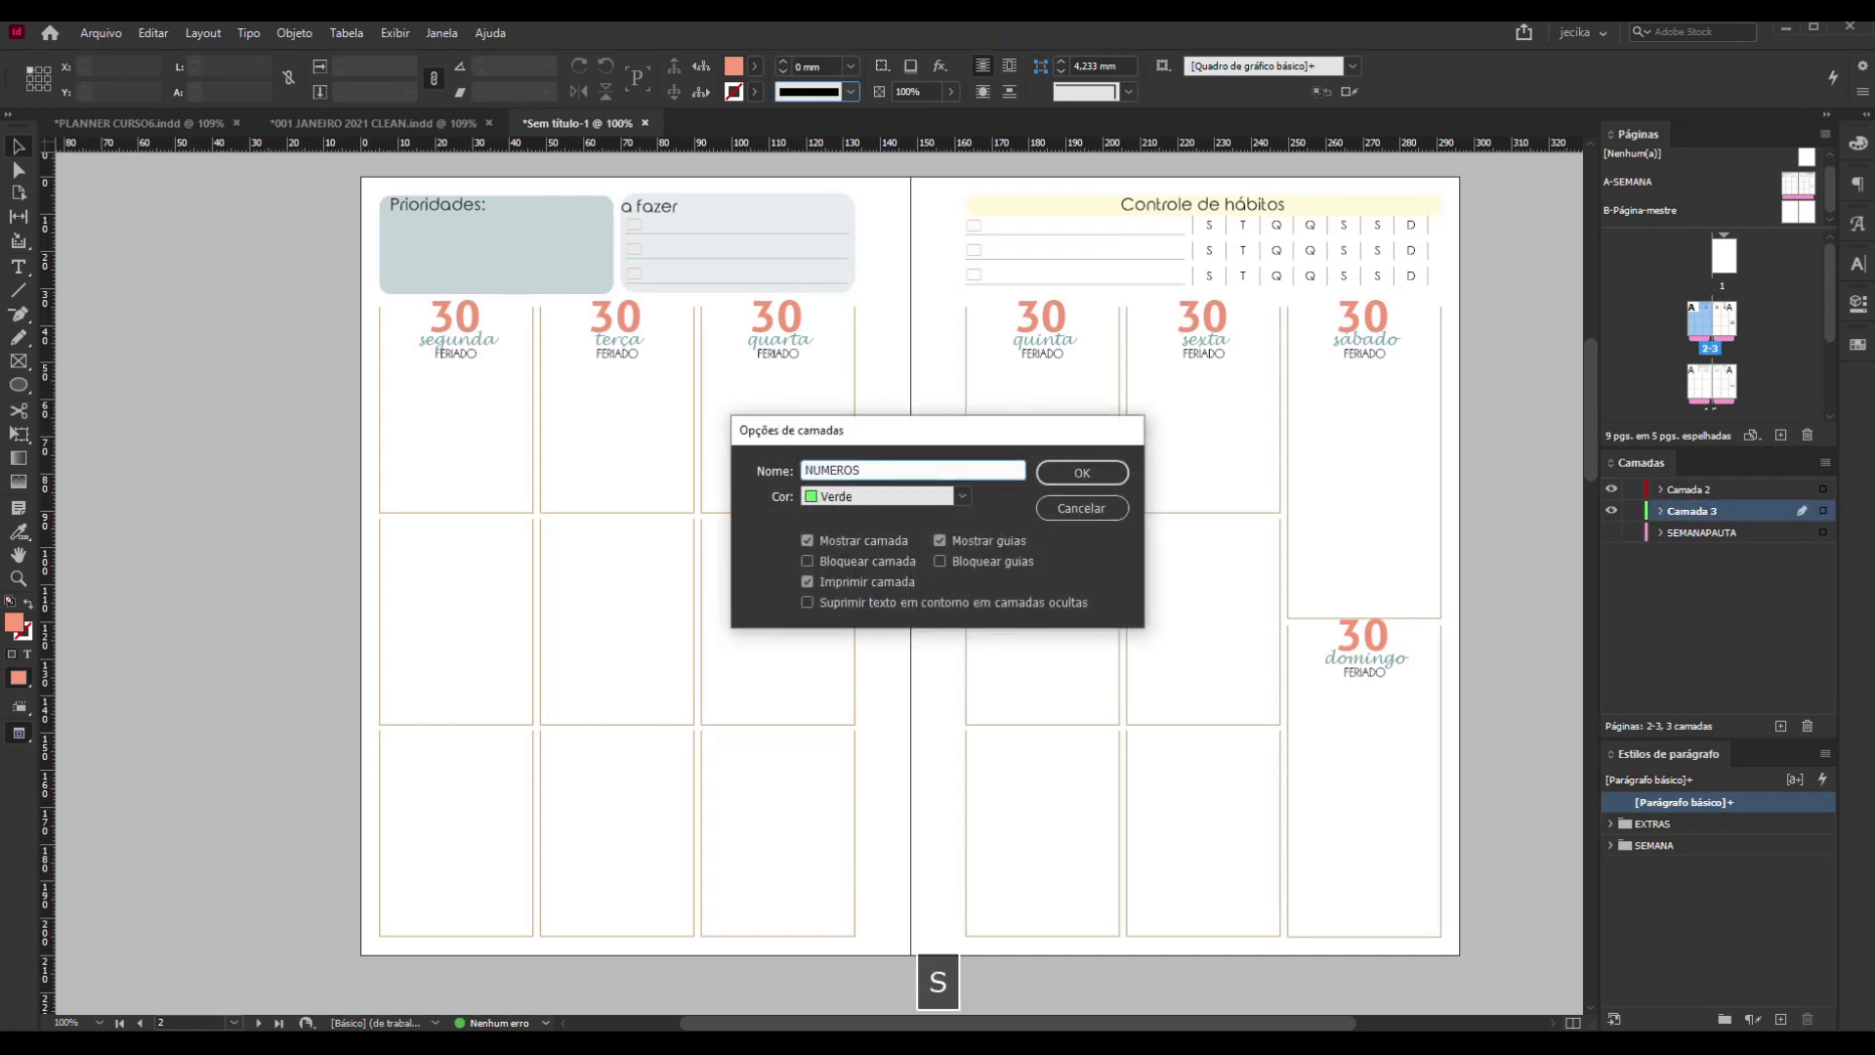
pyautogui.write('/')
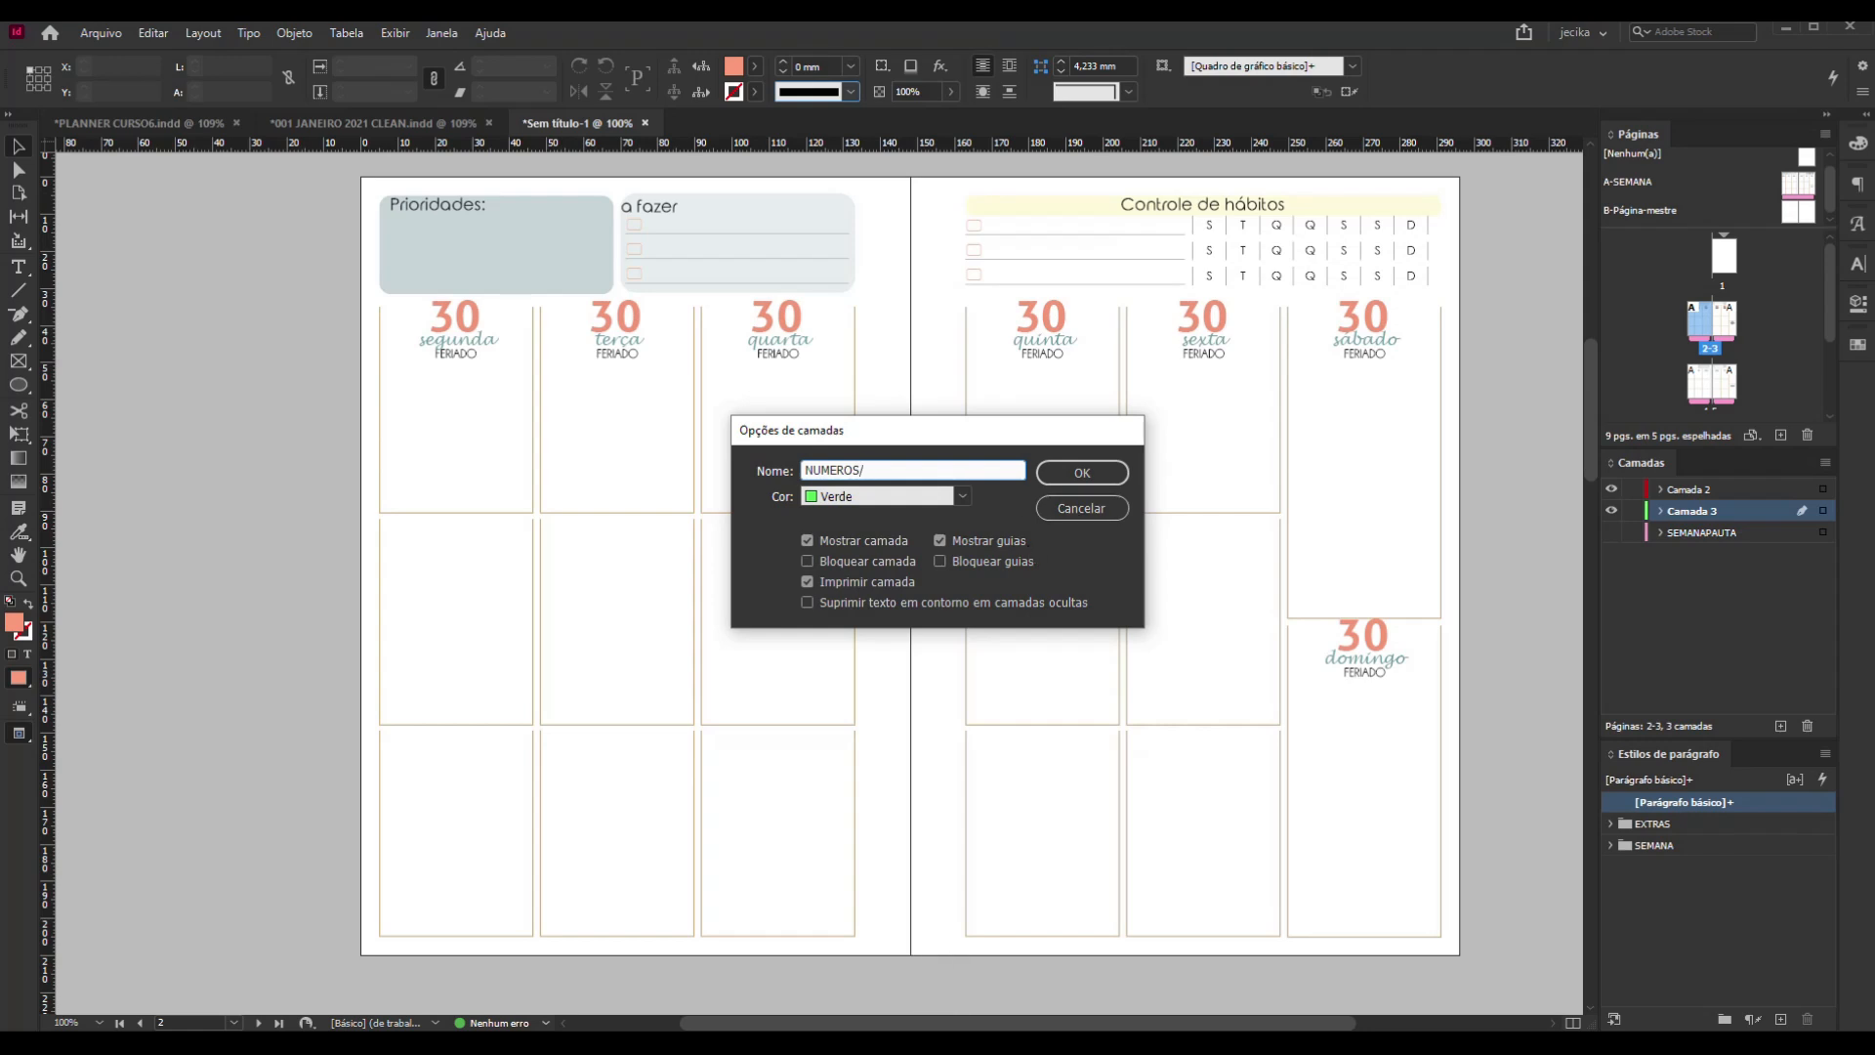
pyautogui.write('FERIADOS')
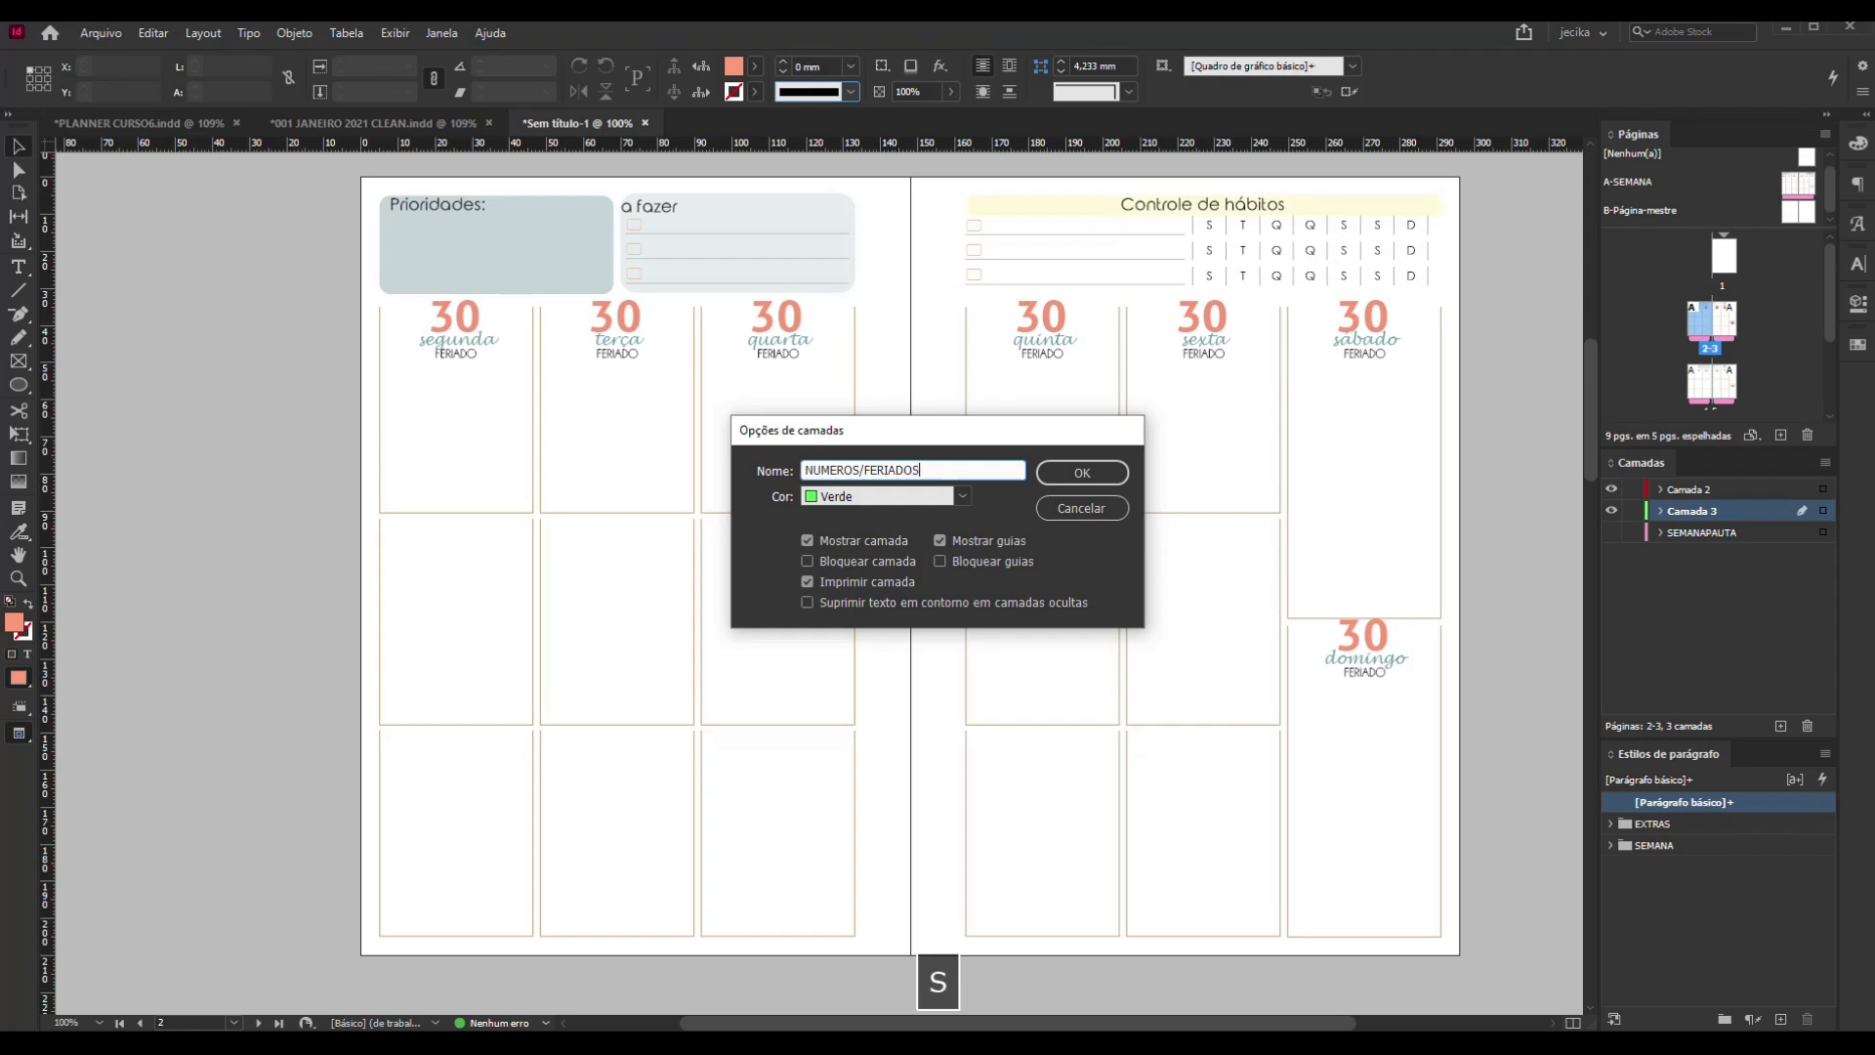
pyautogui.click(1113, 475)
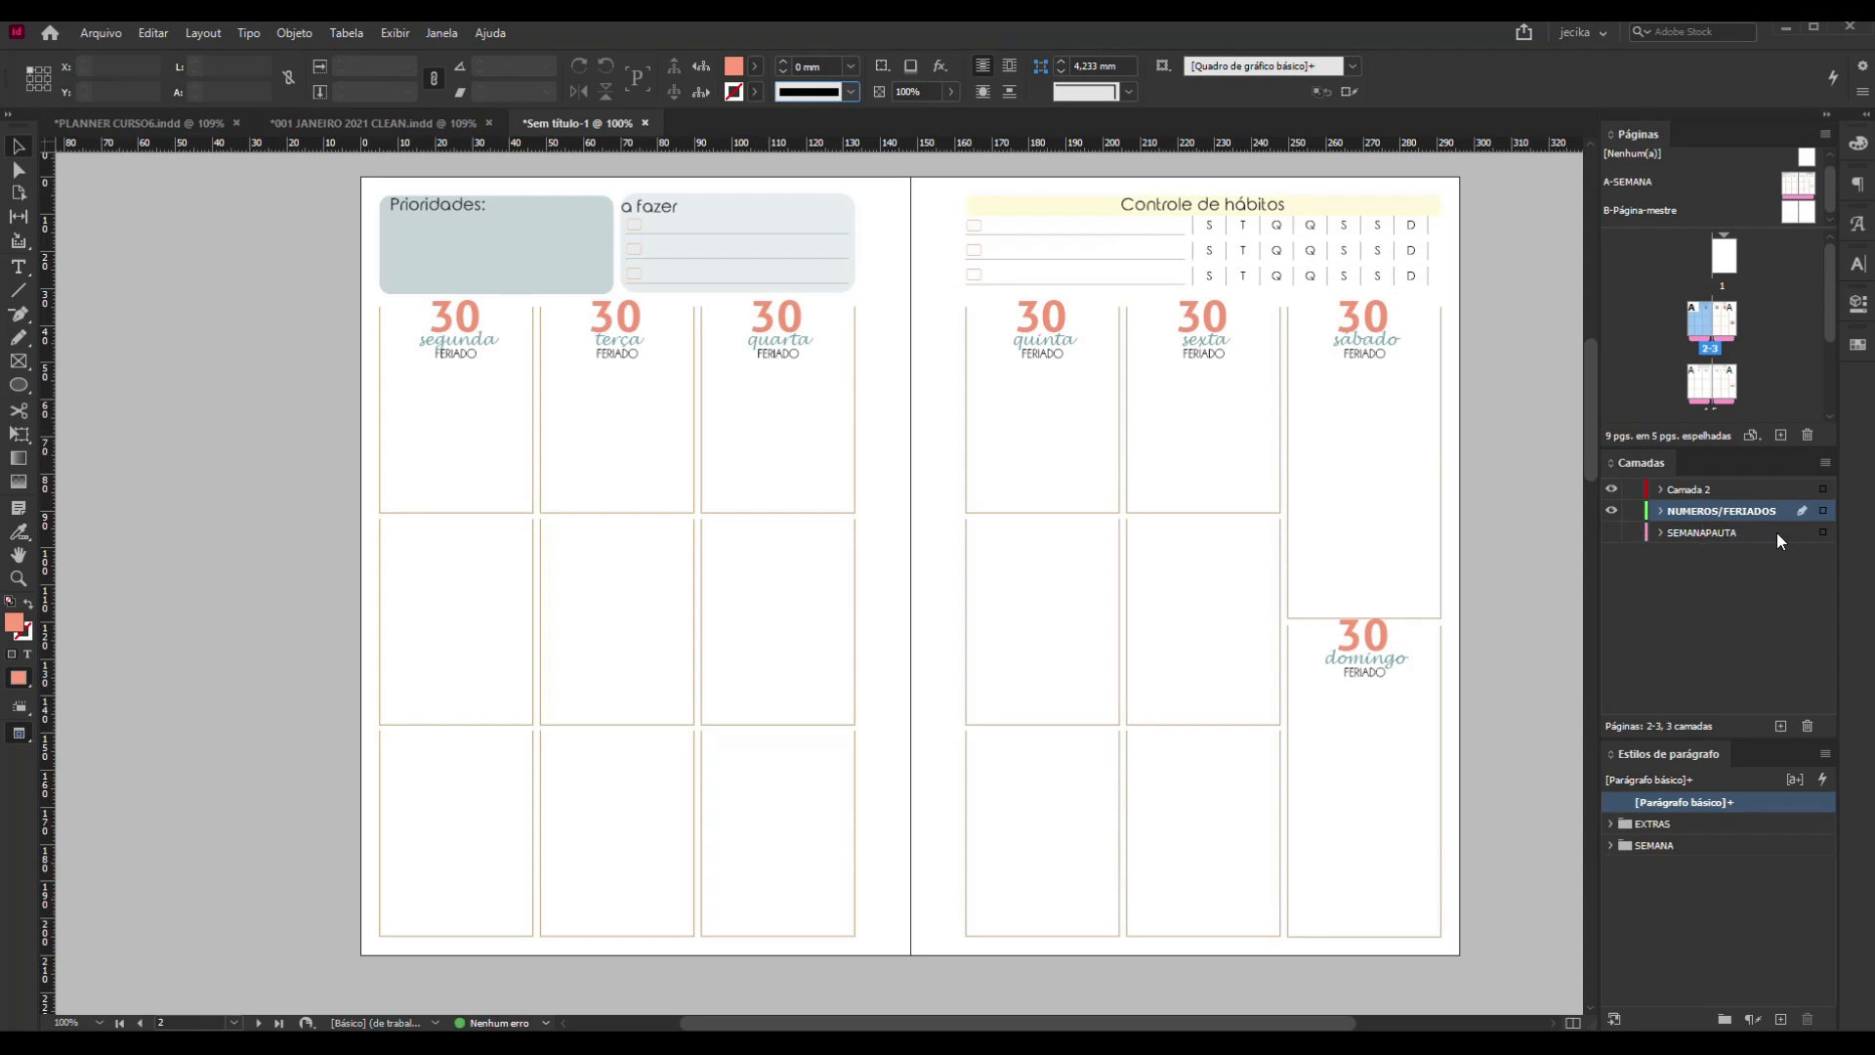
# Rename Camada 2 as SEMANABOX with the layer colour Rosa, and move SEMANAPAUTA above NUMEROS/FERIADOS in the layer stack
pyautogui.doubleClick(1688, 500)
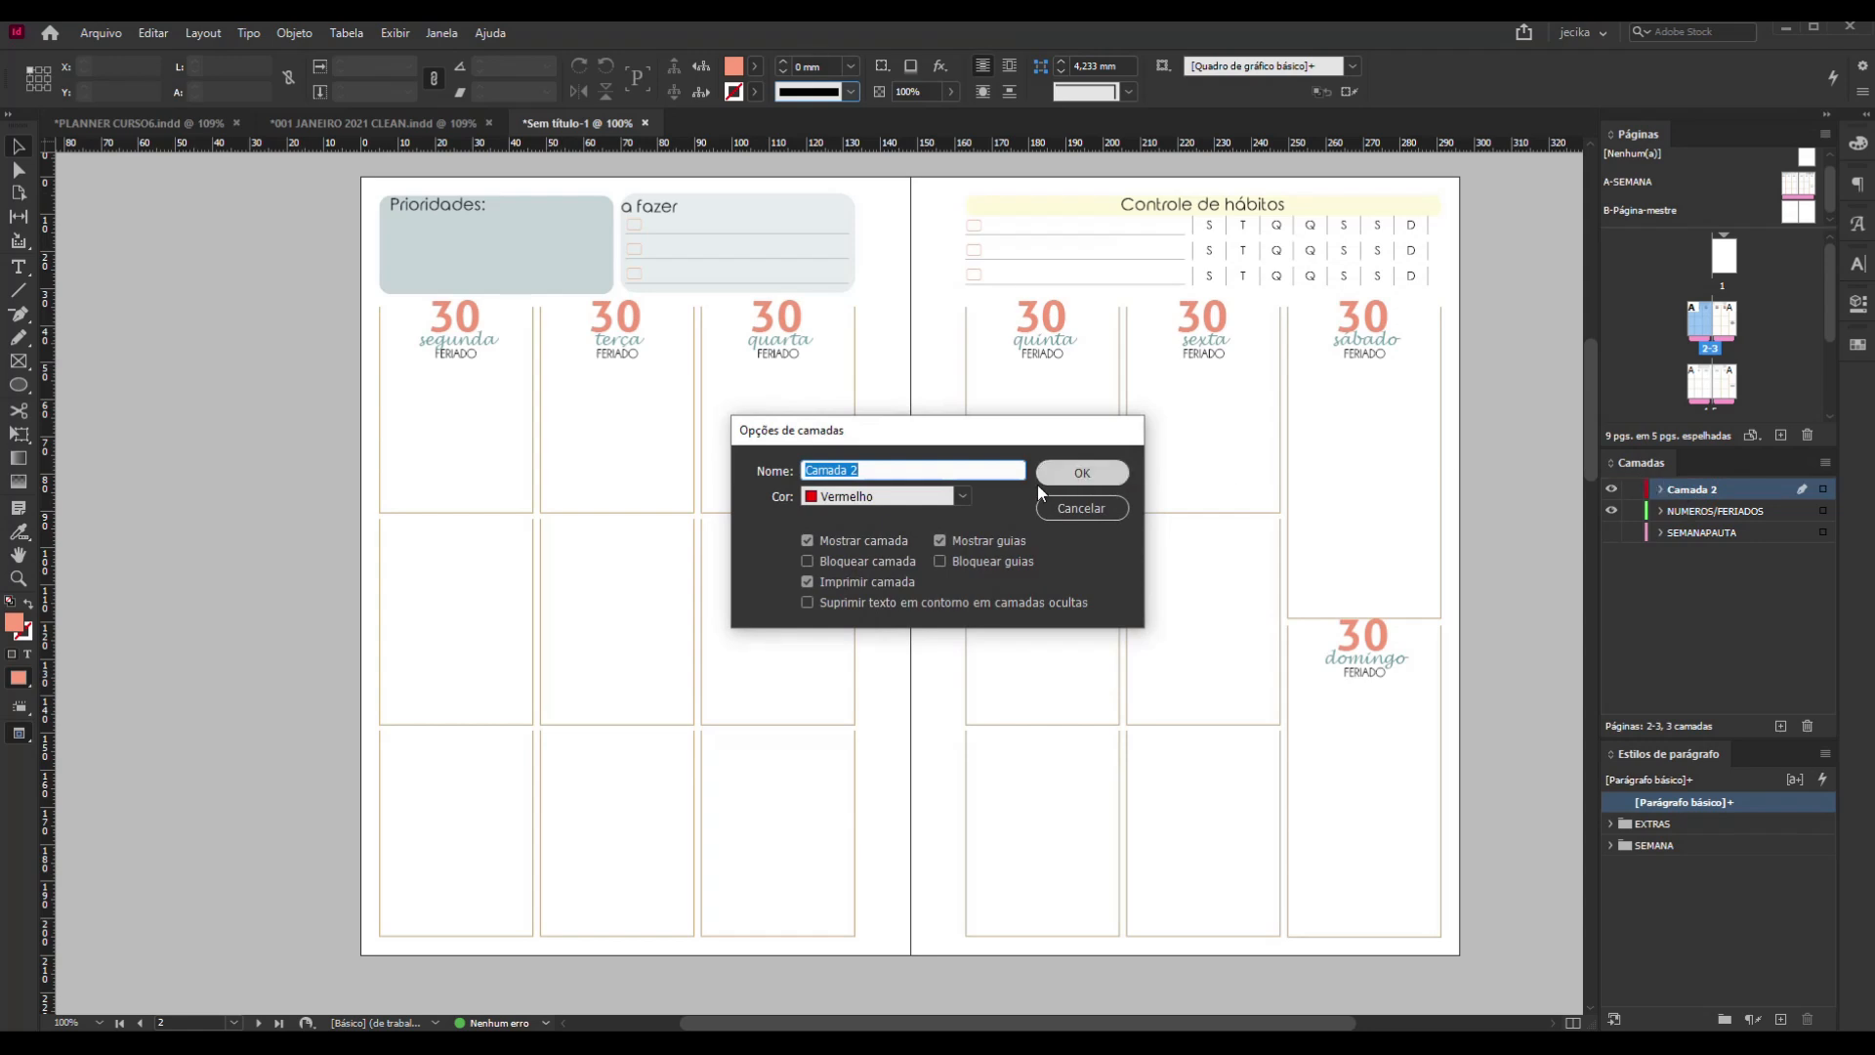
pyautogui.write('SEMANABOX')
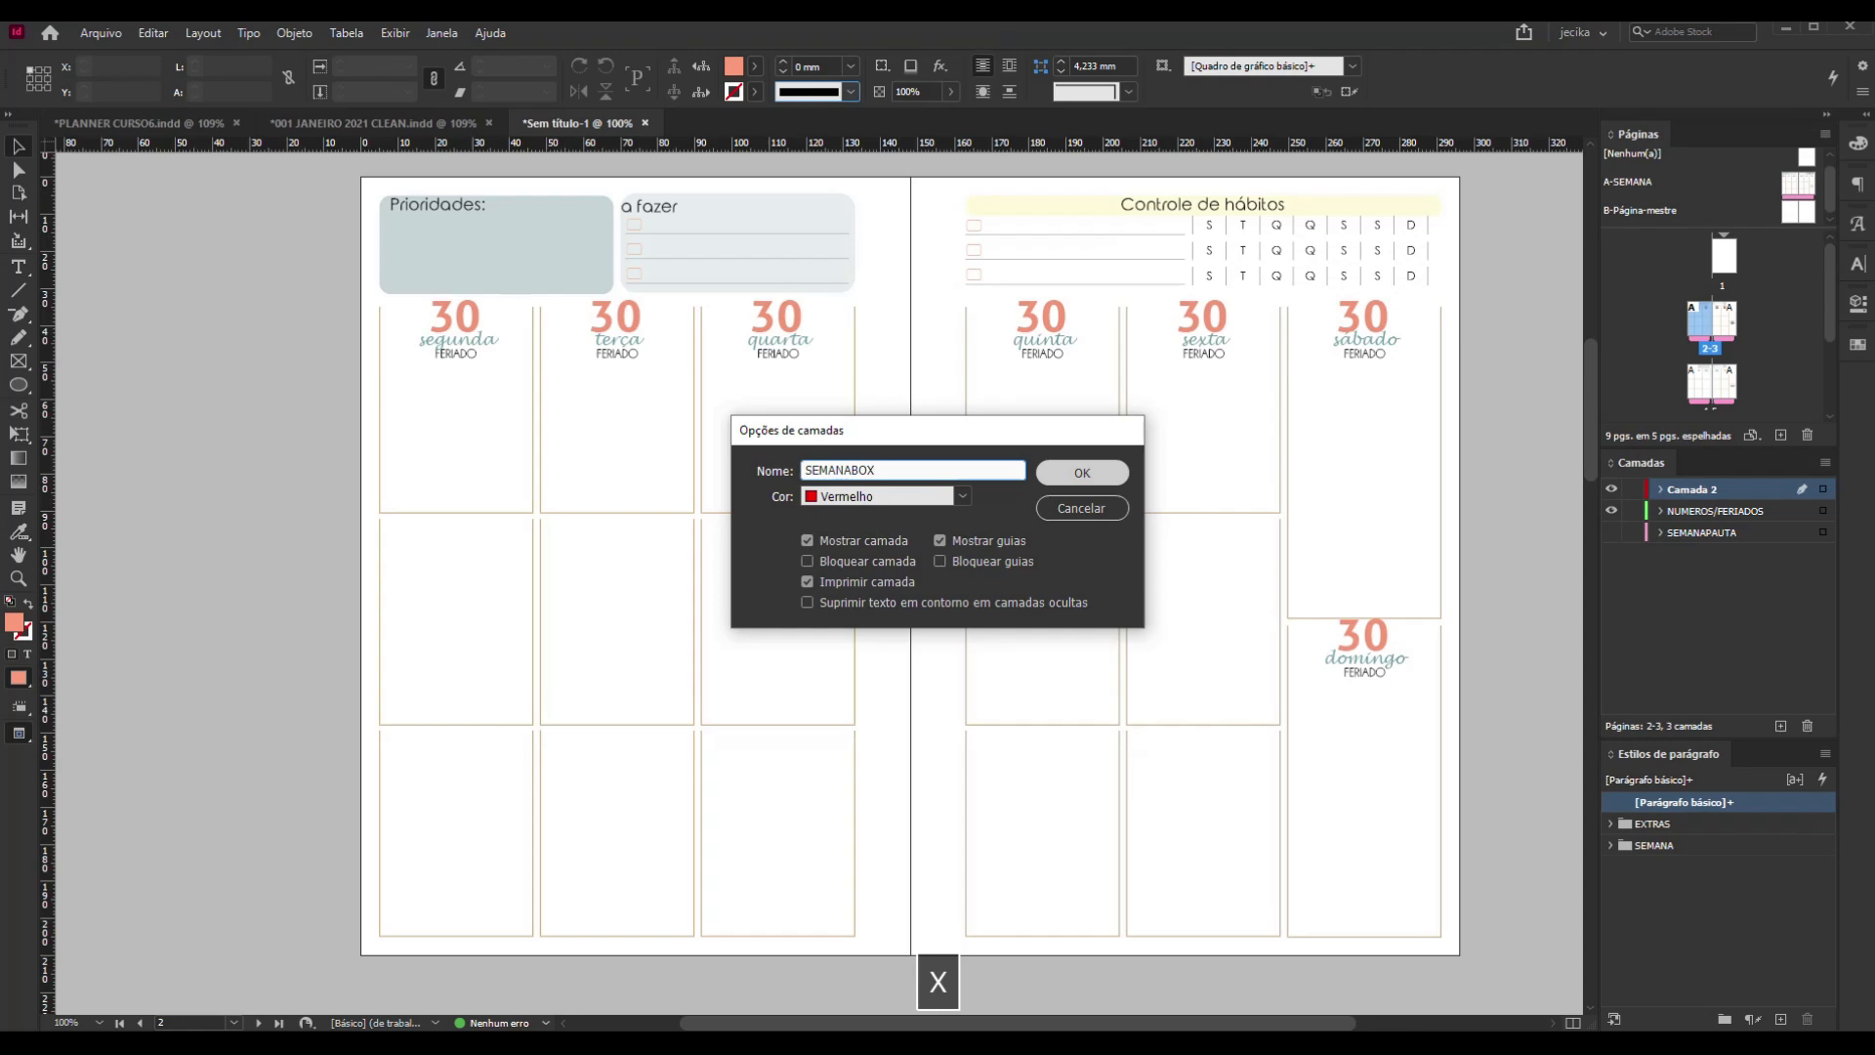
pyautogui.click(962, 496)
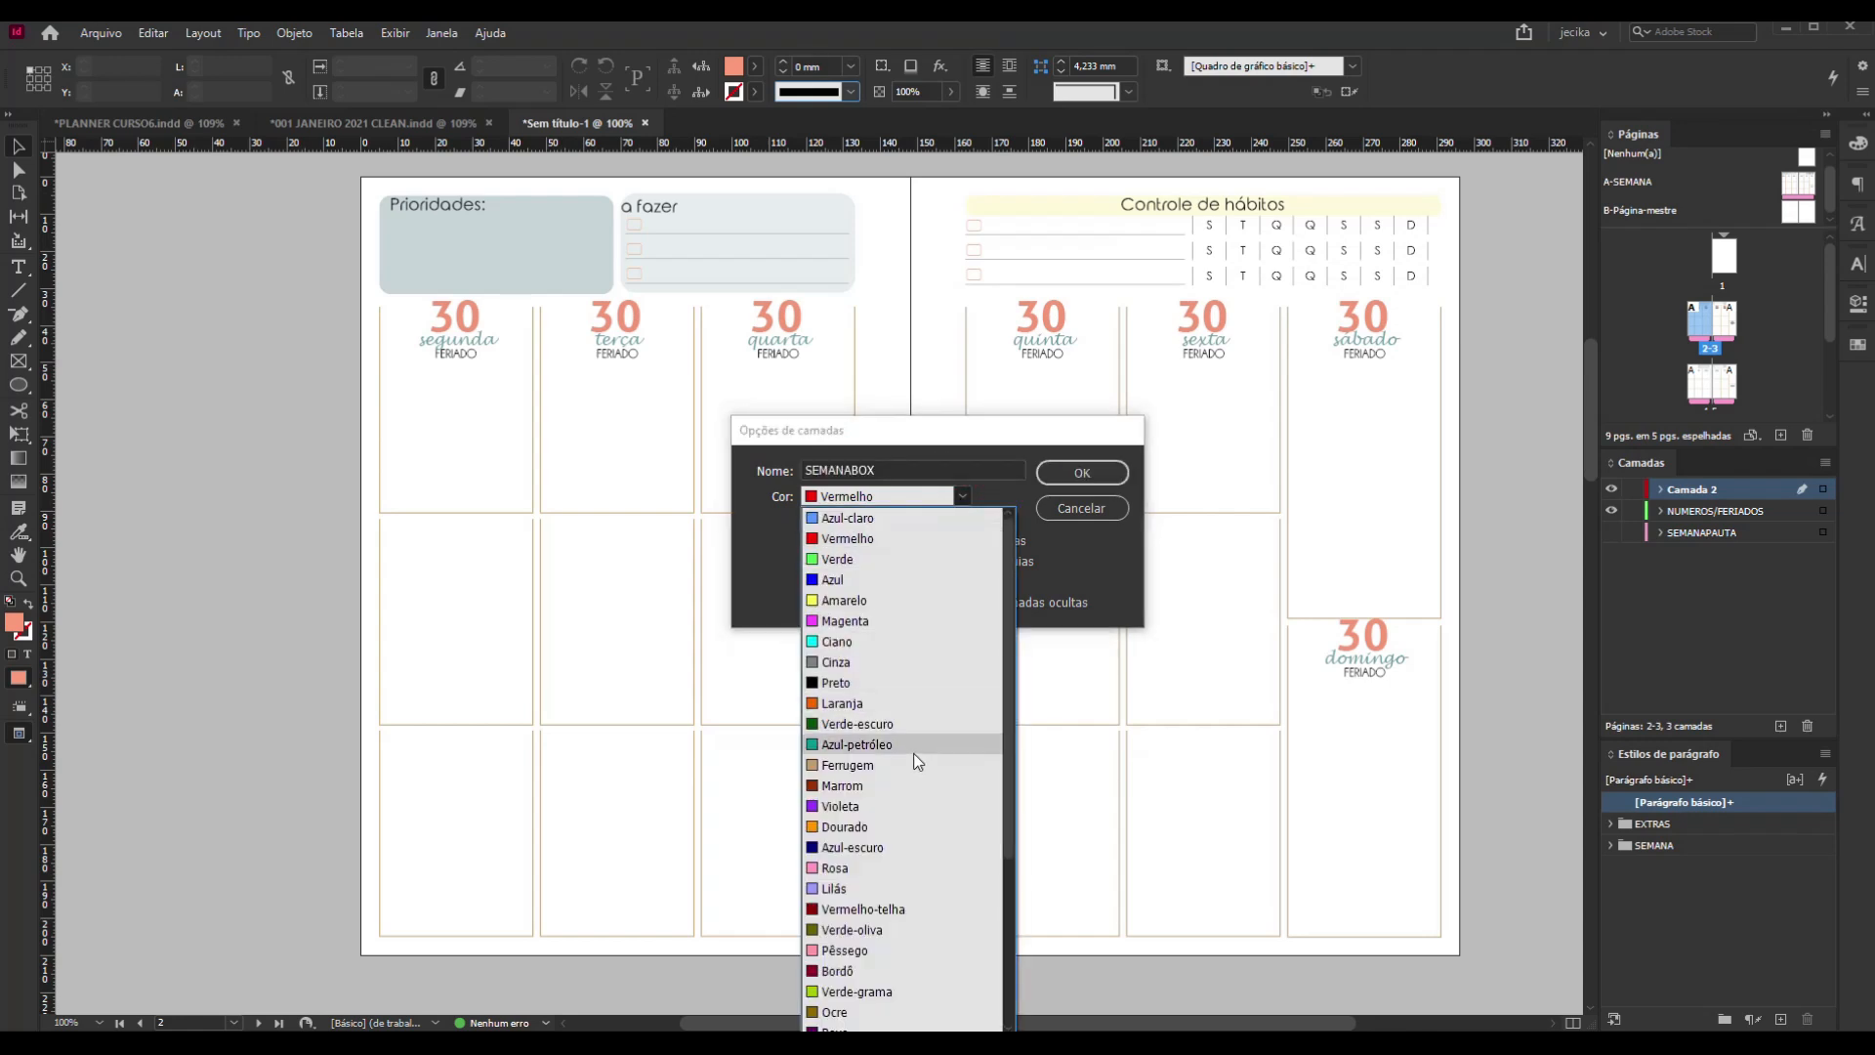
pyautogui.click(889, 868)
pyautogui.click(1082, 473)
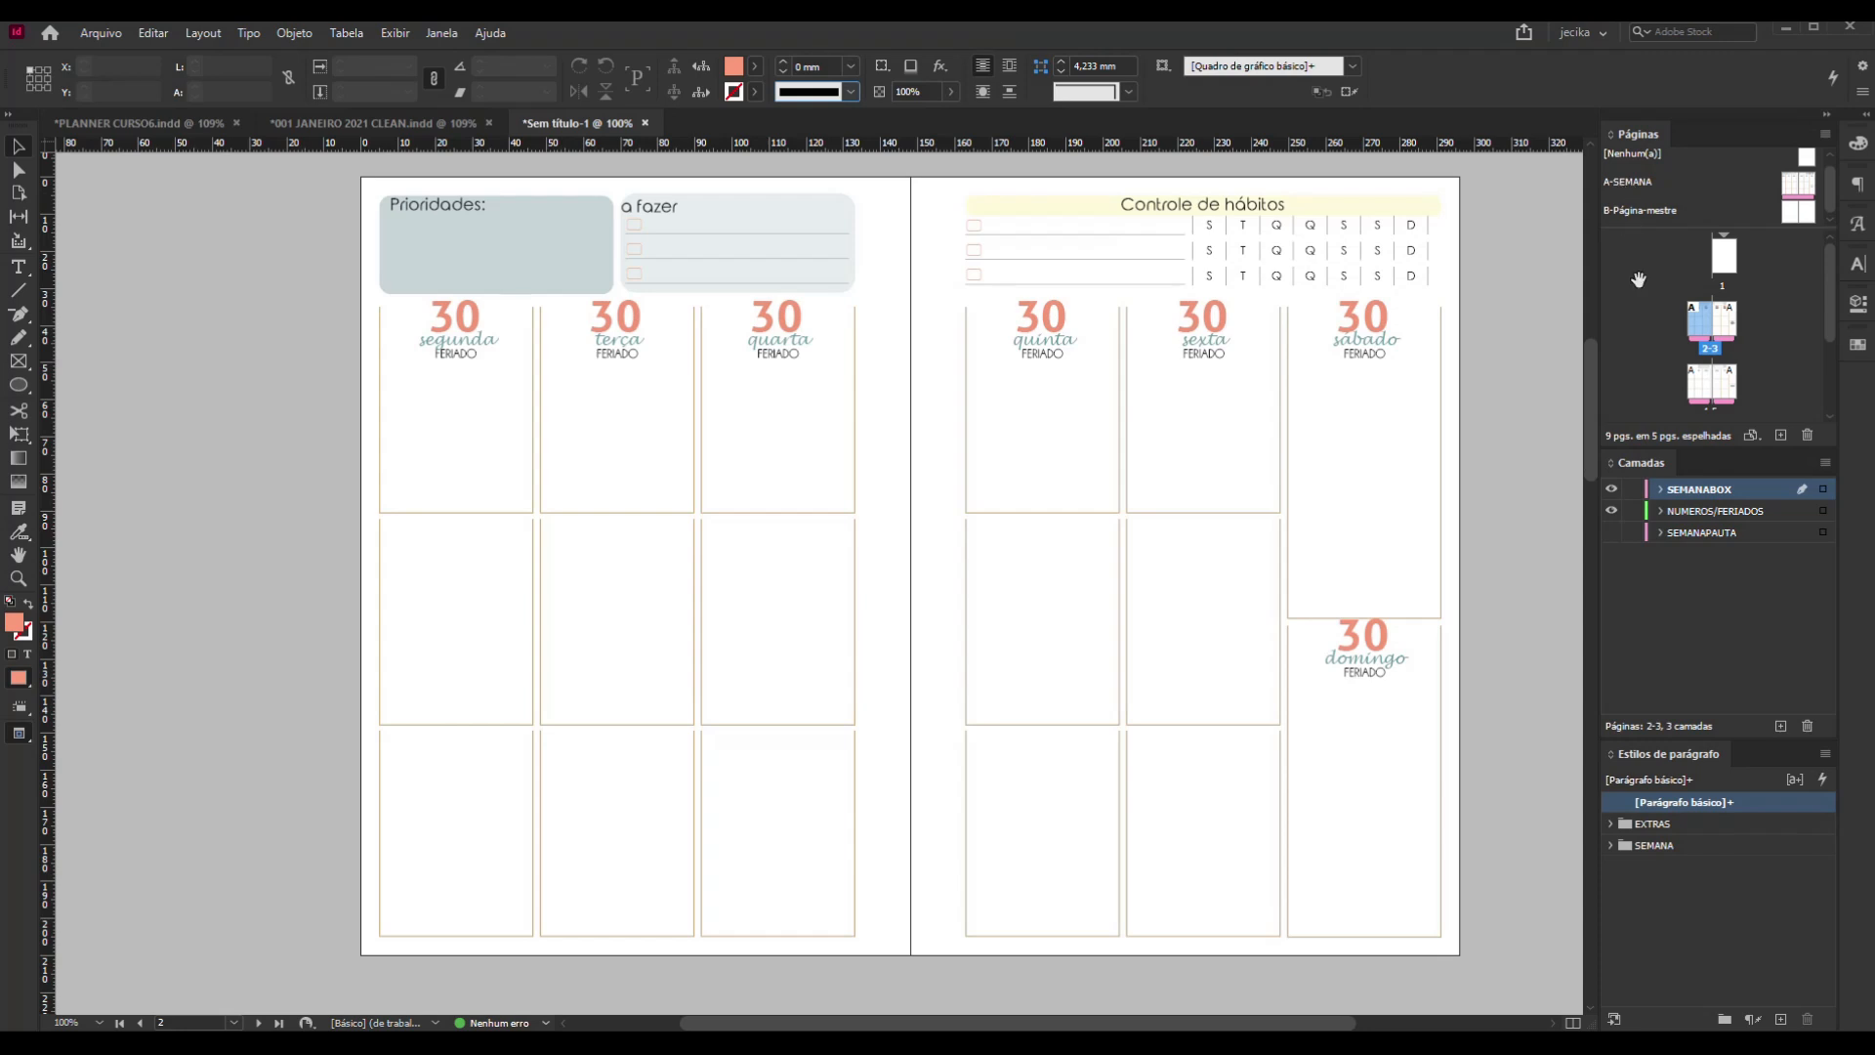
pyautogui.moveTo(1682, 540); pyautogui.dragTo(1672, 515)
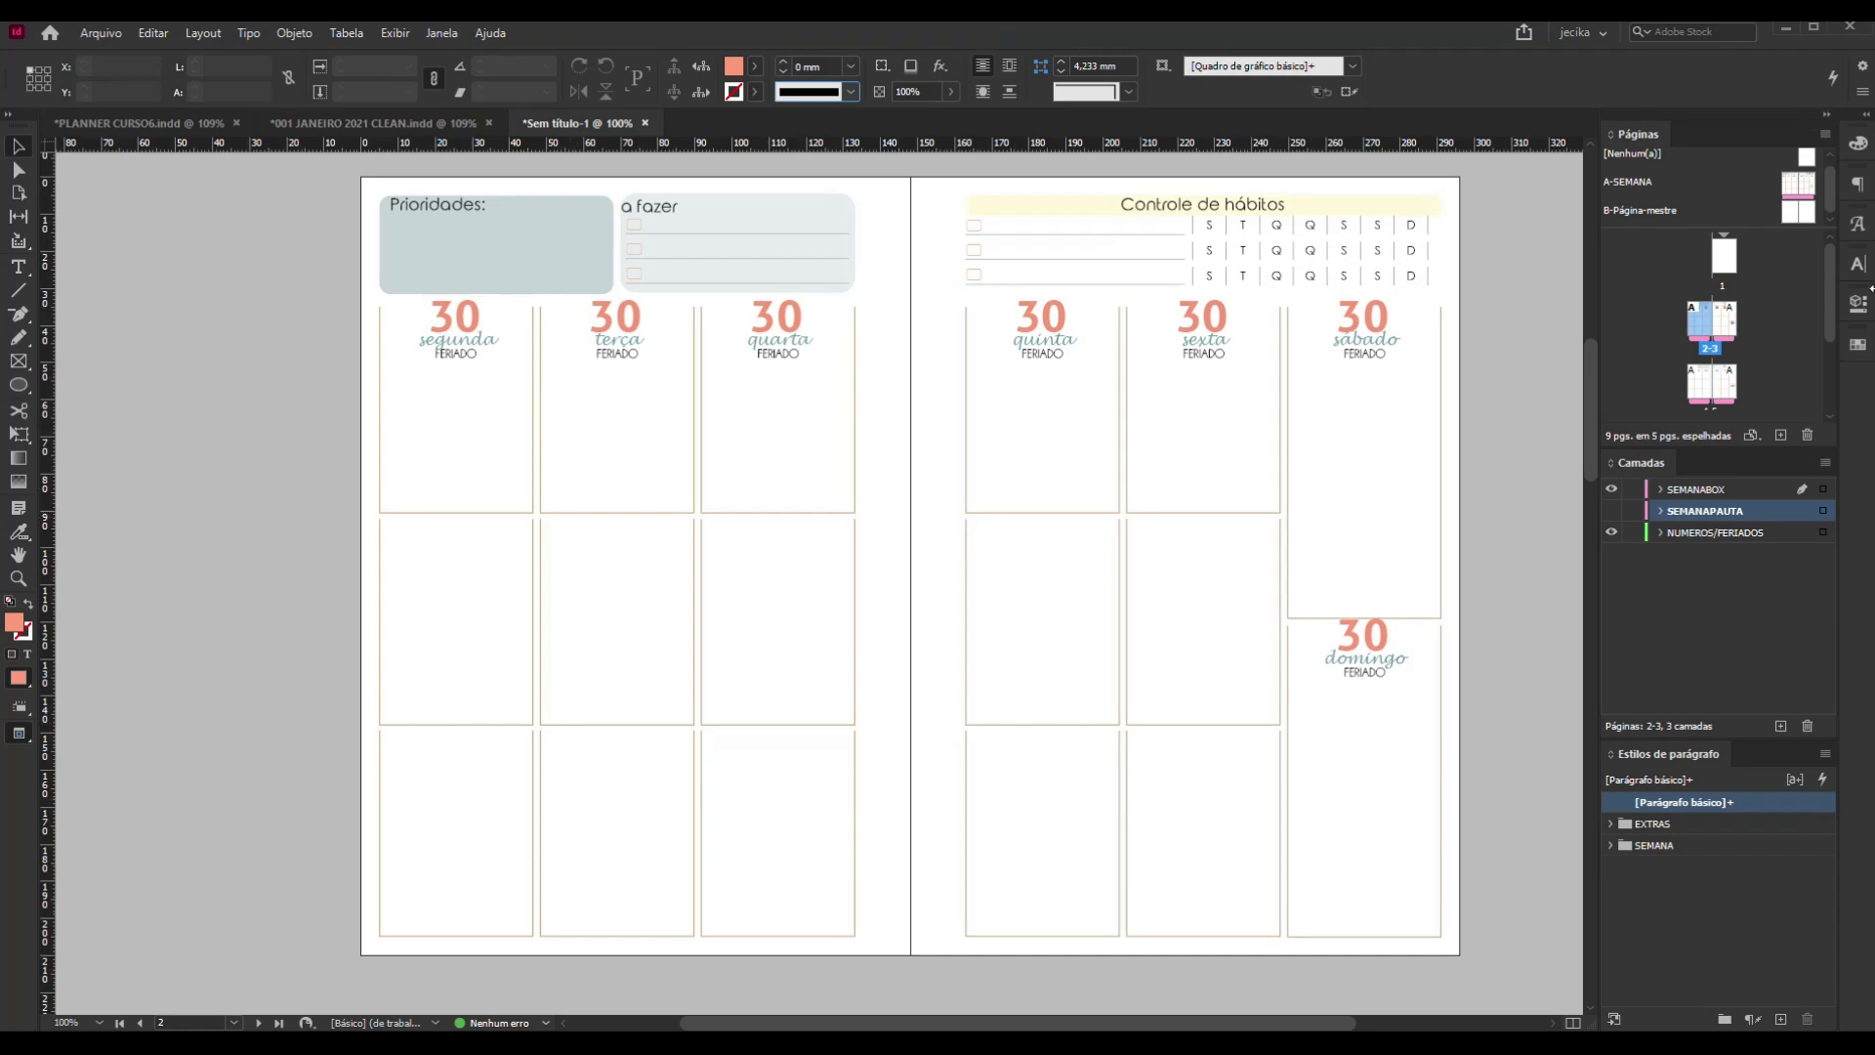
# On the A-SEMANA master, add a new layer above SEMANABOX and show SEMANAPAUTA in place of SEMANABOX
pyautogui.doubleClick(1800, 185)
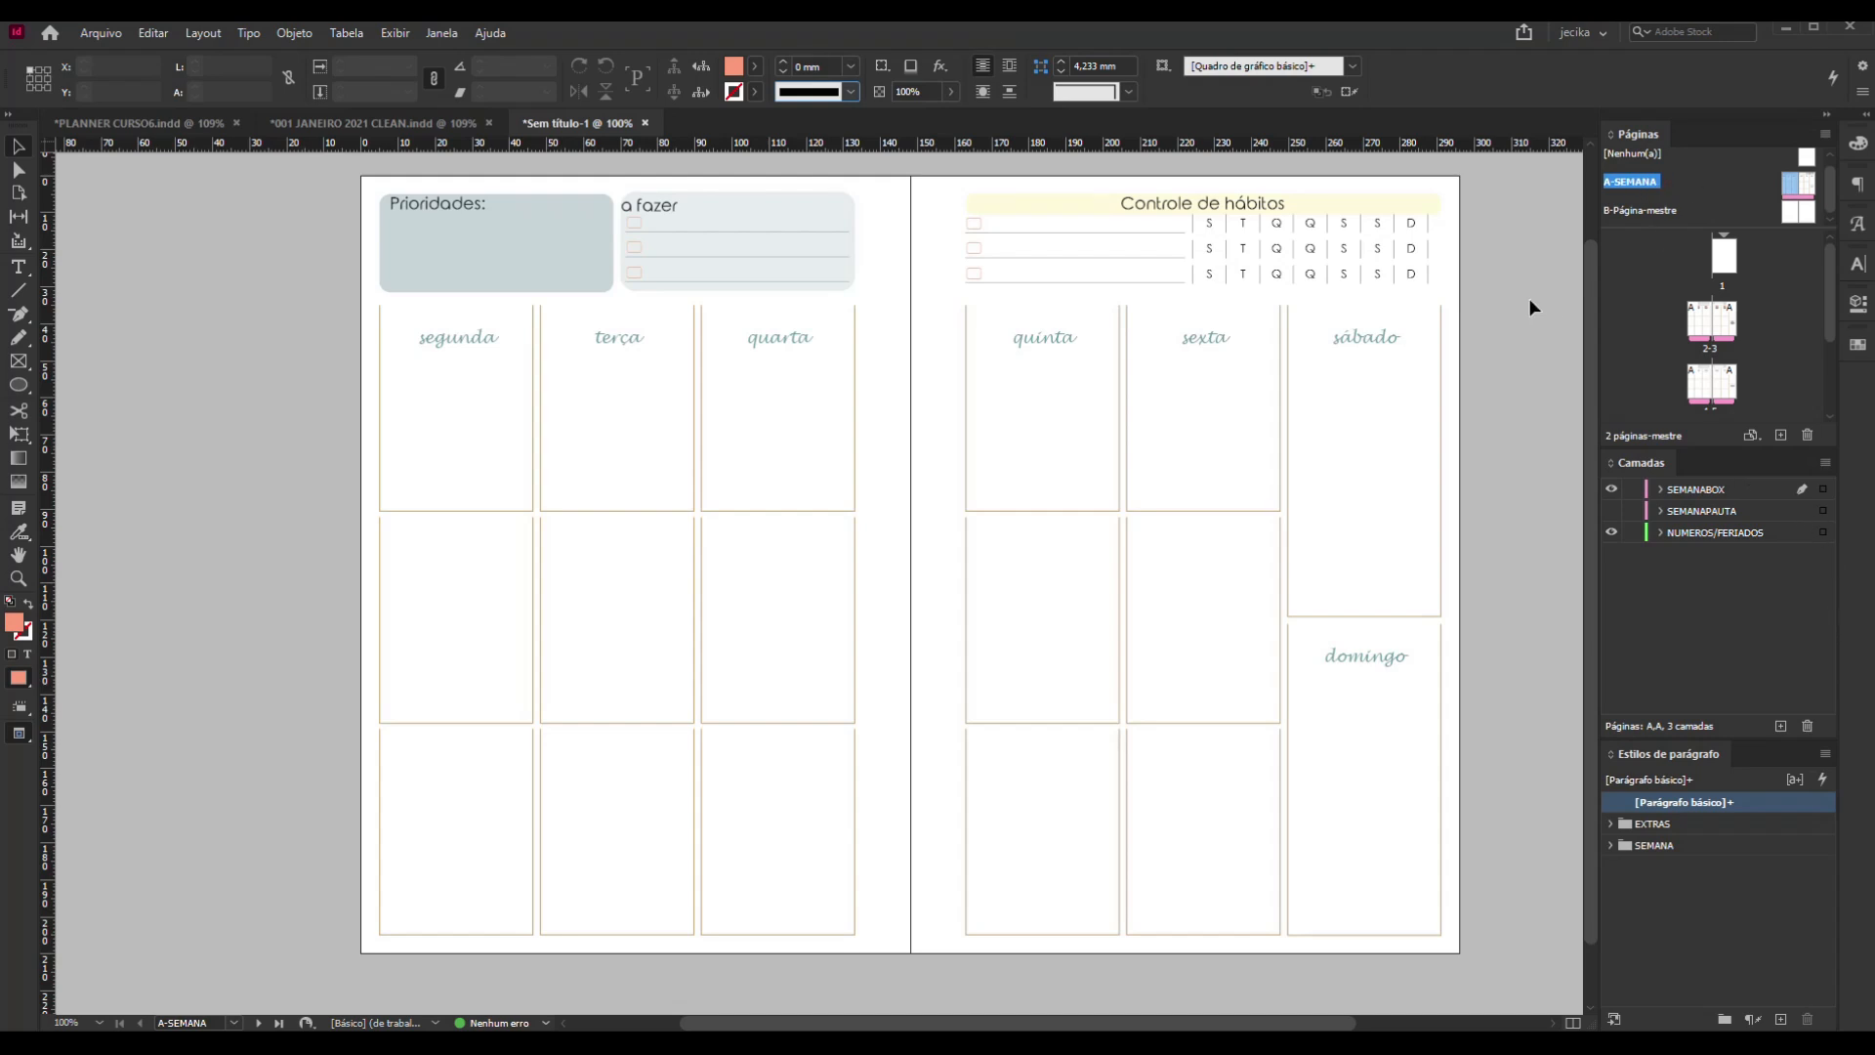
pyautogui.click(1781, 728)
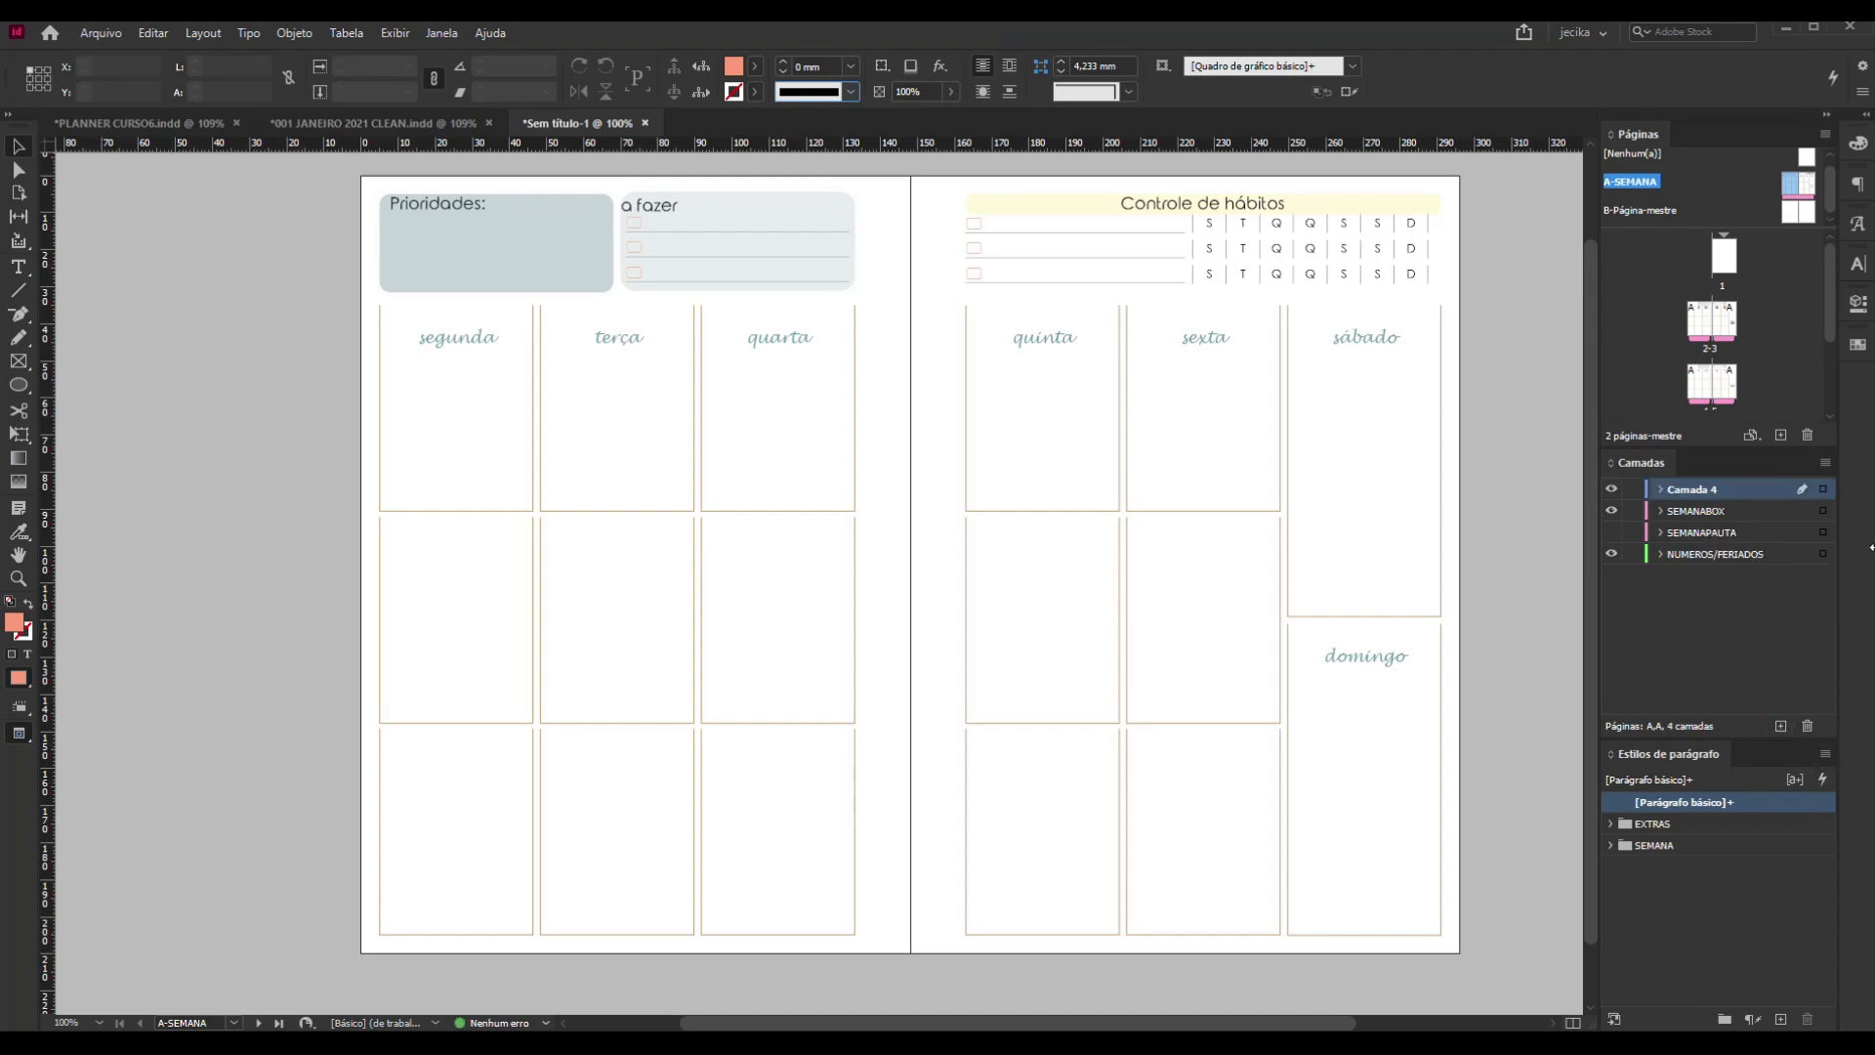
pyautogui.click(1612, 512)
pyautogui.click(1611, 532)
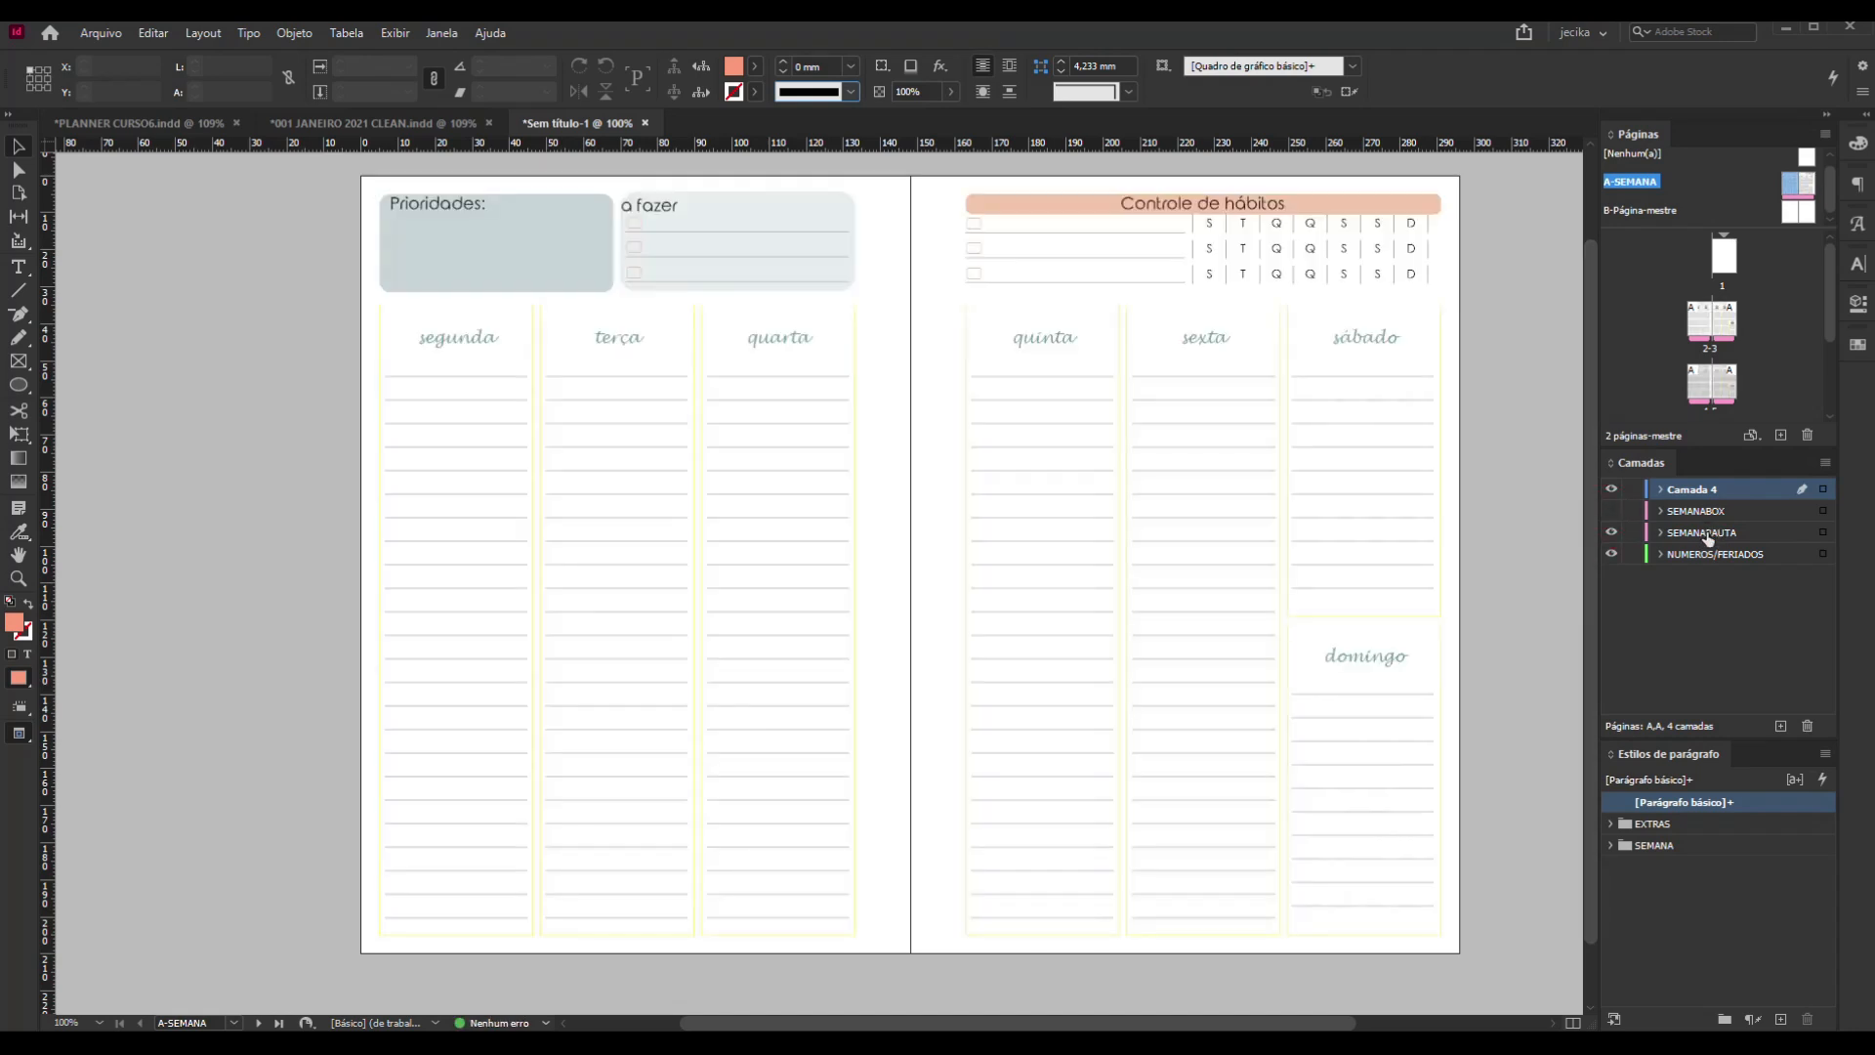
# Copy every item of the SEMANAPAUTA layout across the master spread, and hide that layer
pyautogui.click(1705, 533)
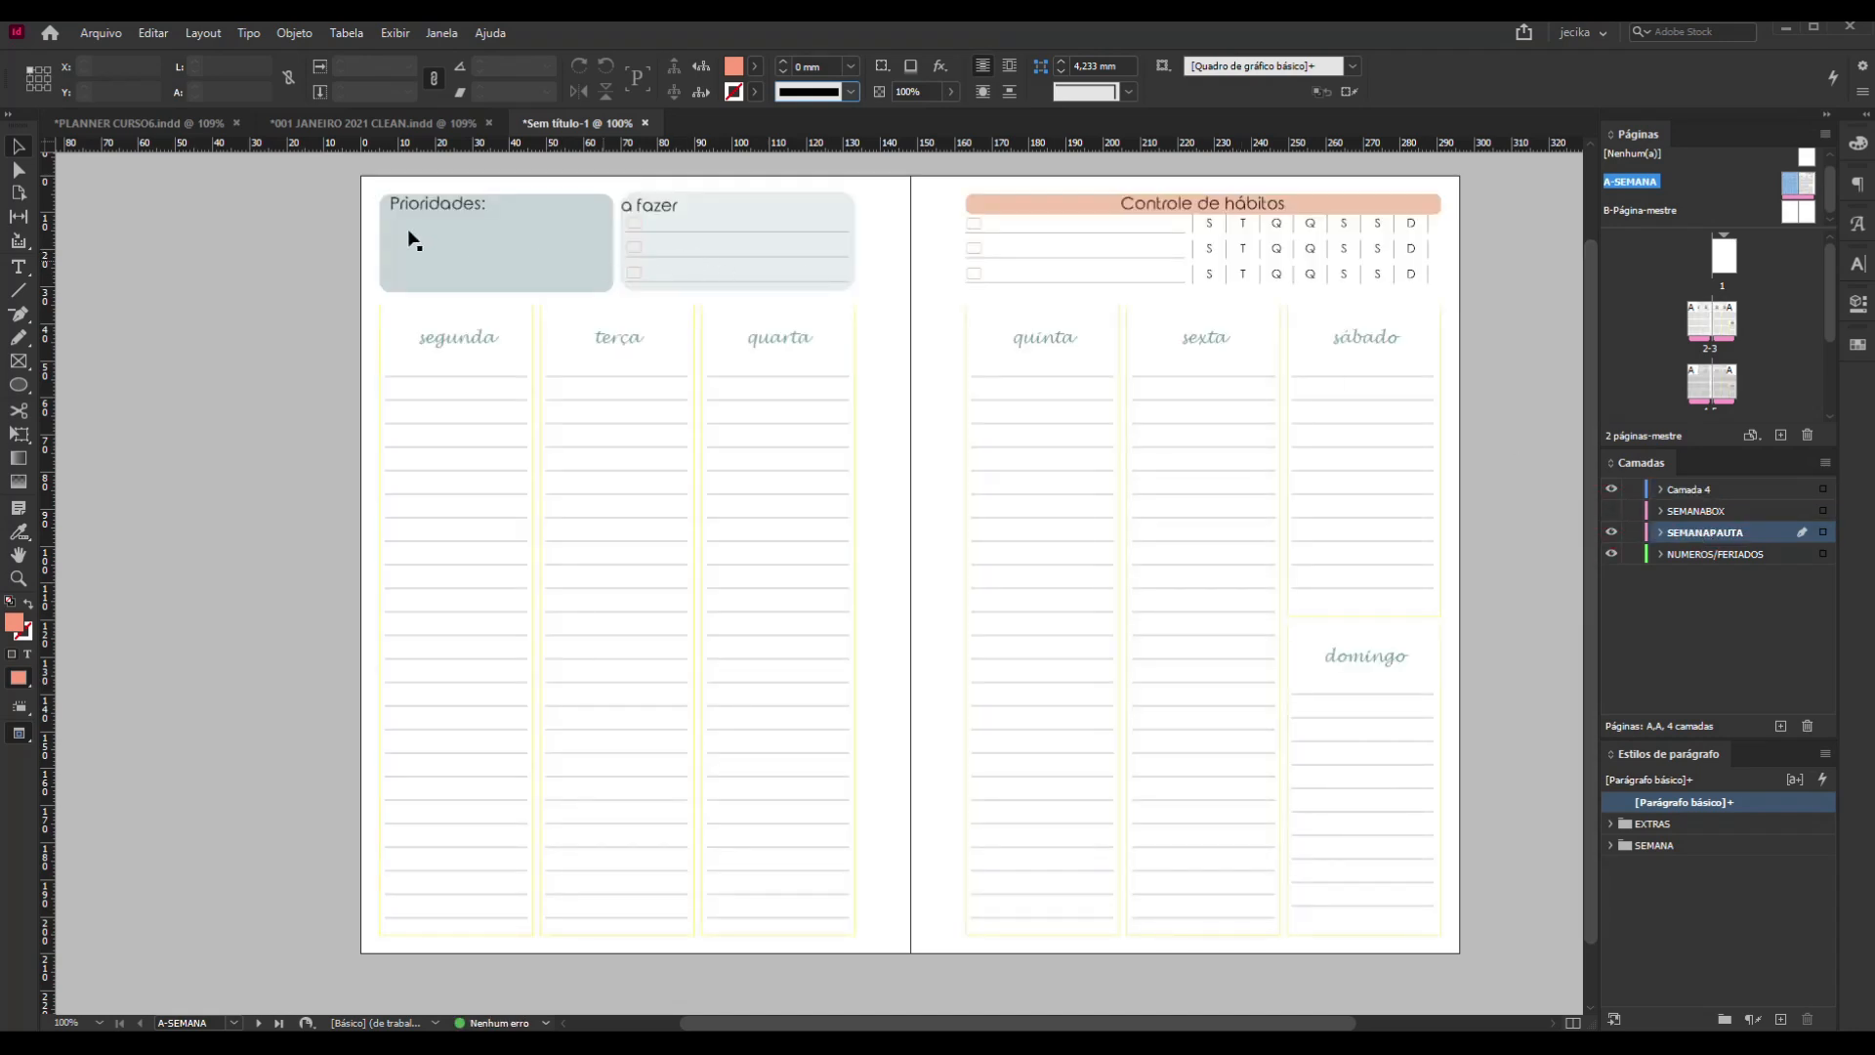
pyautogui.moveTo(368, 180); pyautogui.dragTo(1450, 943)
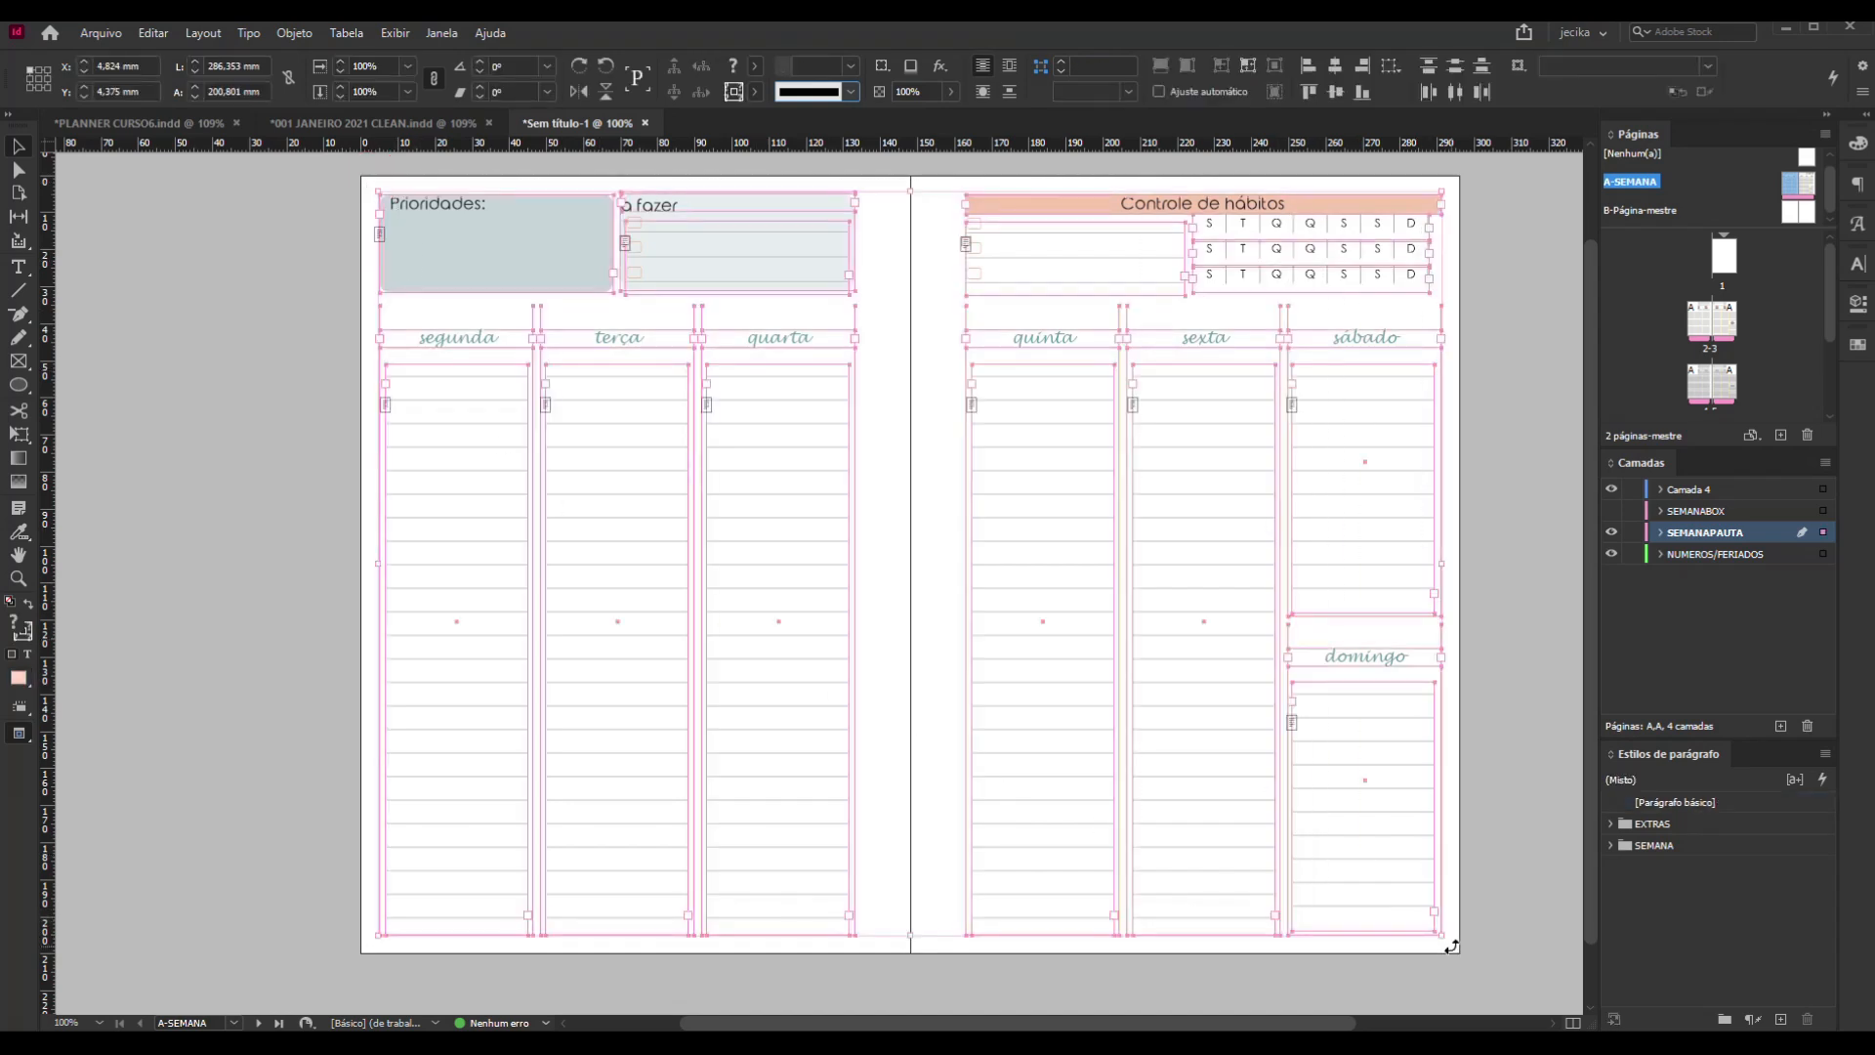
pyautogui.hotkey('ctrl', 'c')
pyautogui.click(1612, 532)
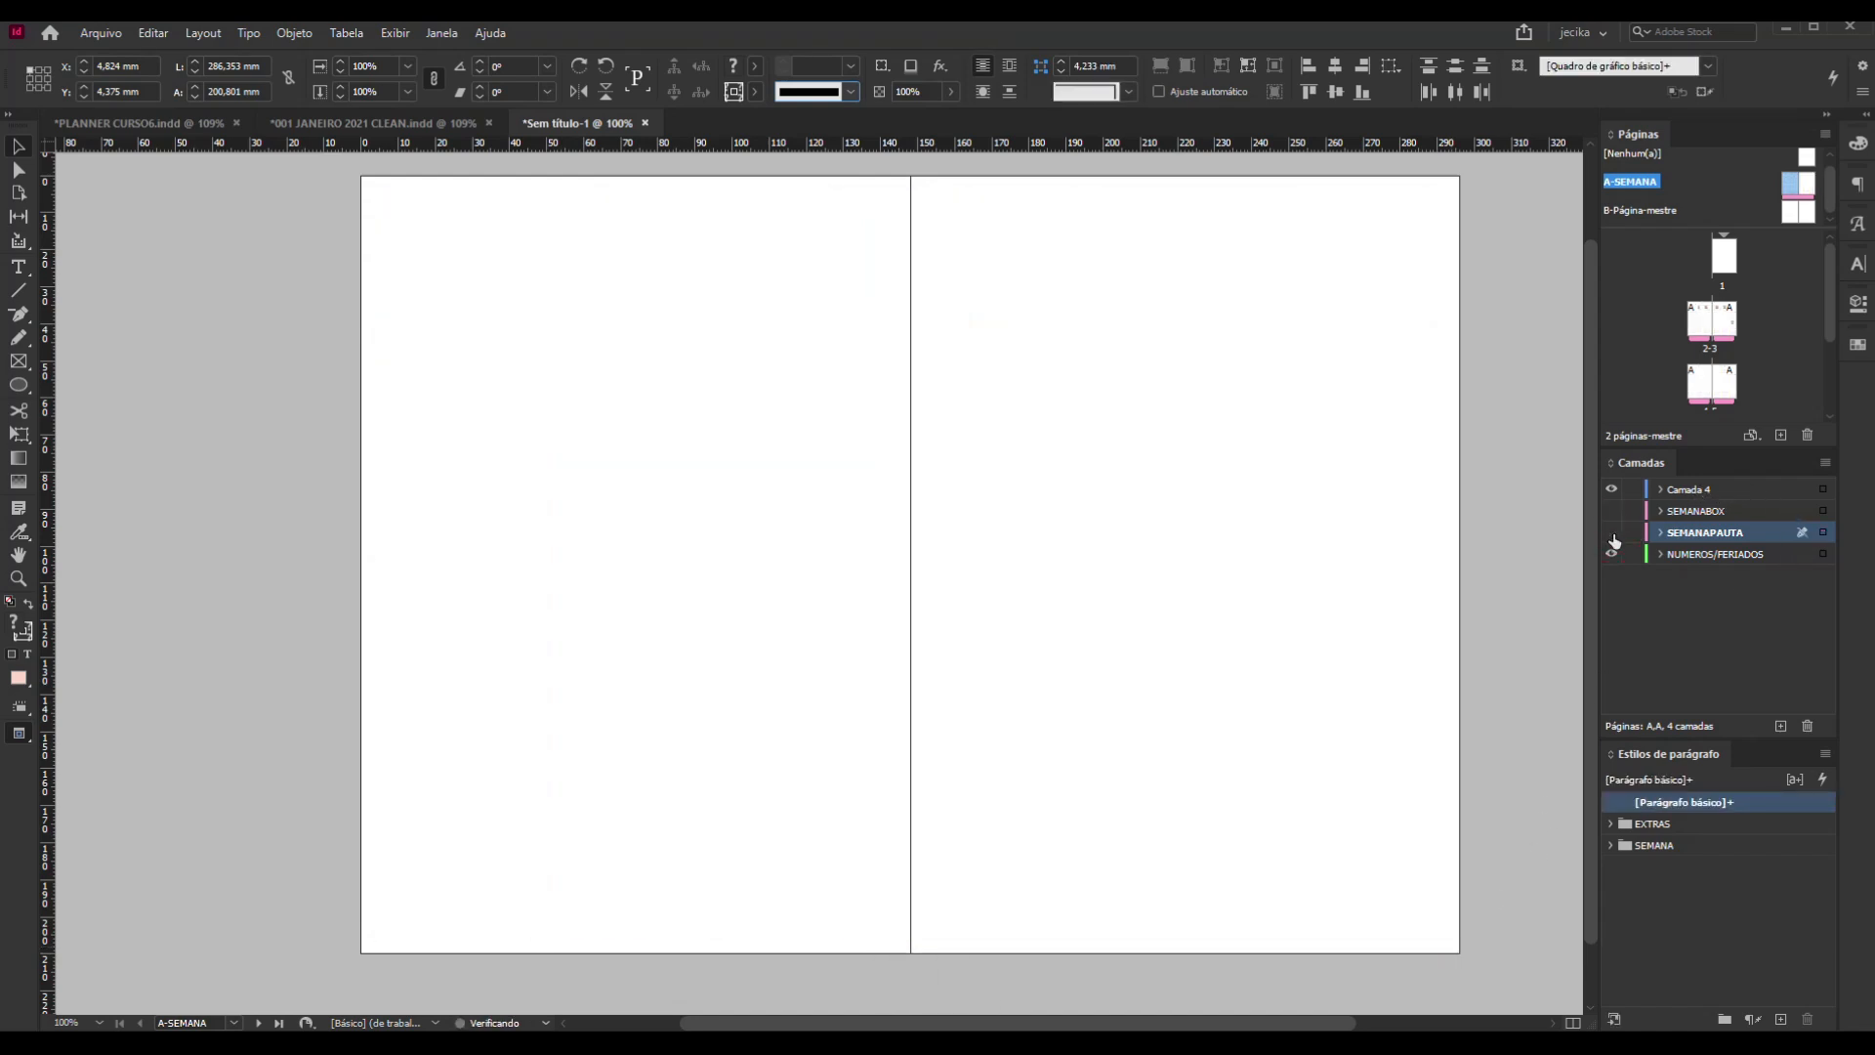
# Rename the new layer Camada 4 as SEMANAPONTILHADA
pyautogui.click(1703, 496)
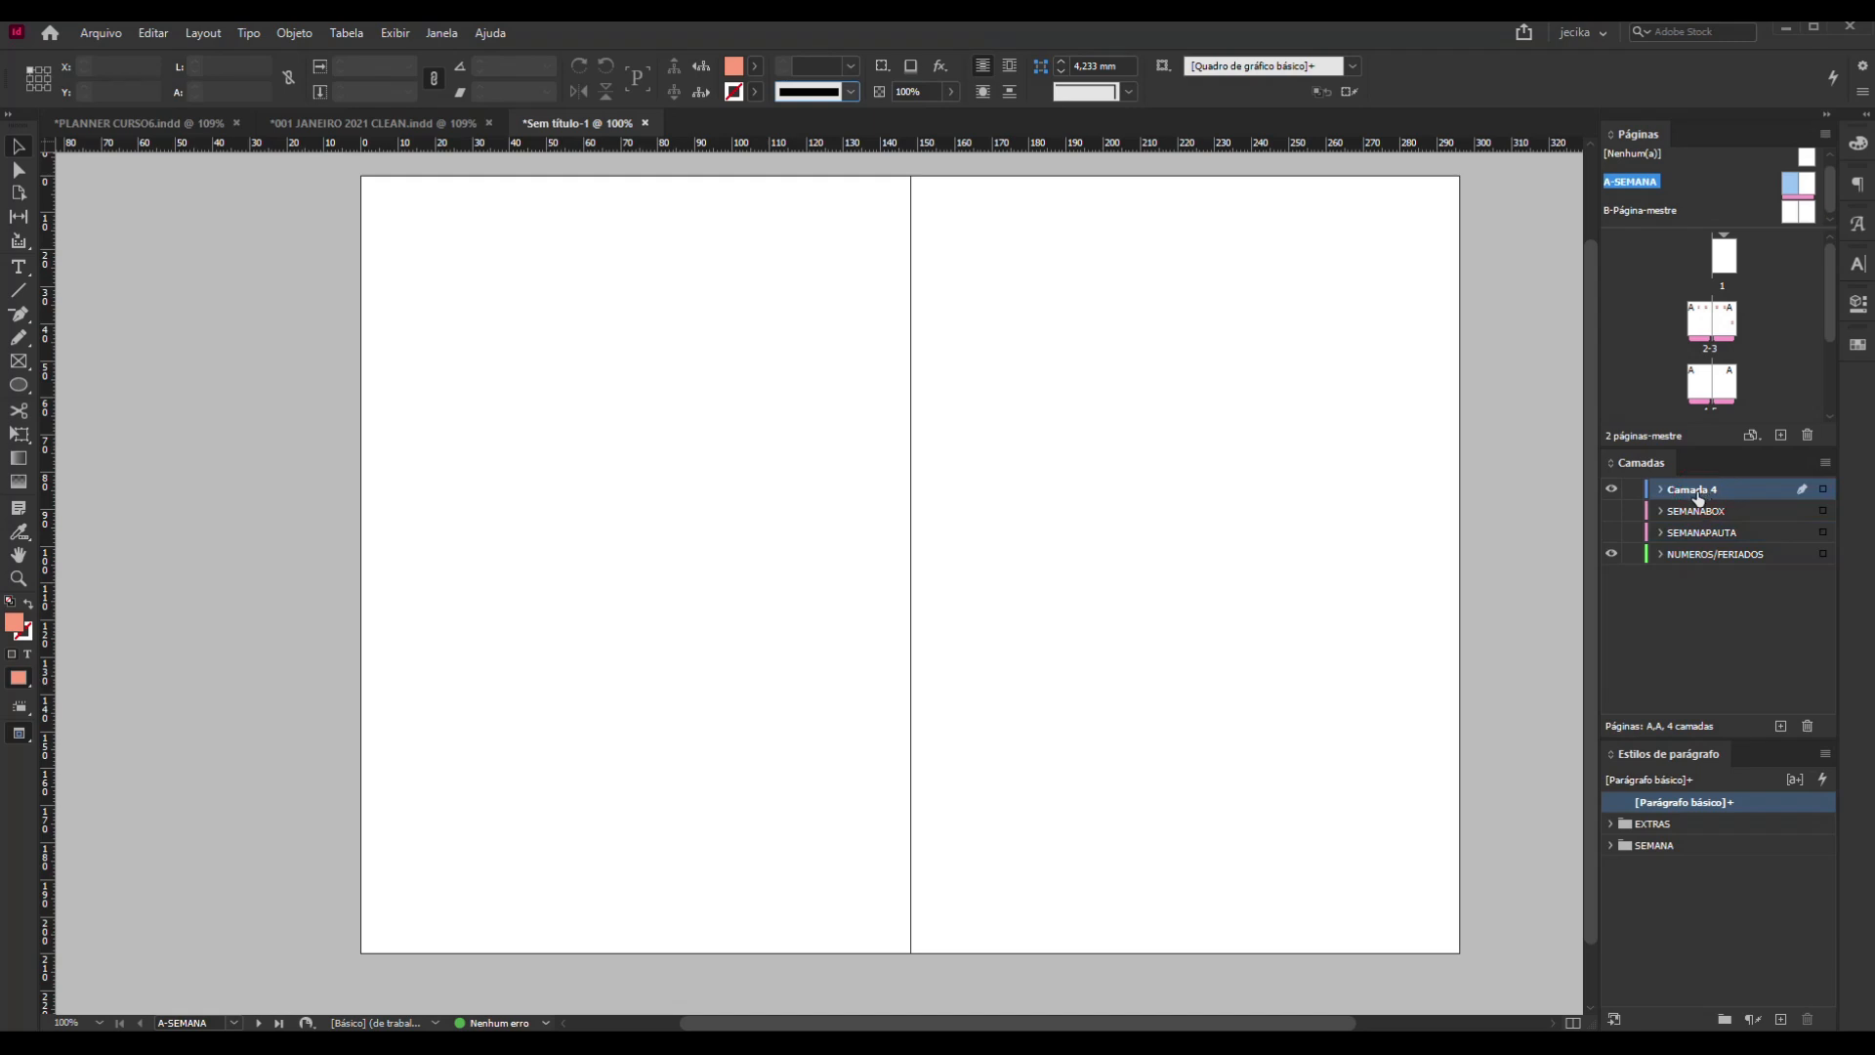
pyautogui.click(1703, 498)
pyautogui.write('SEMA')
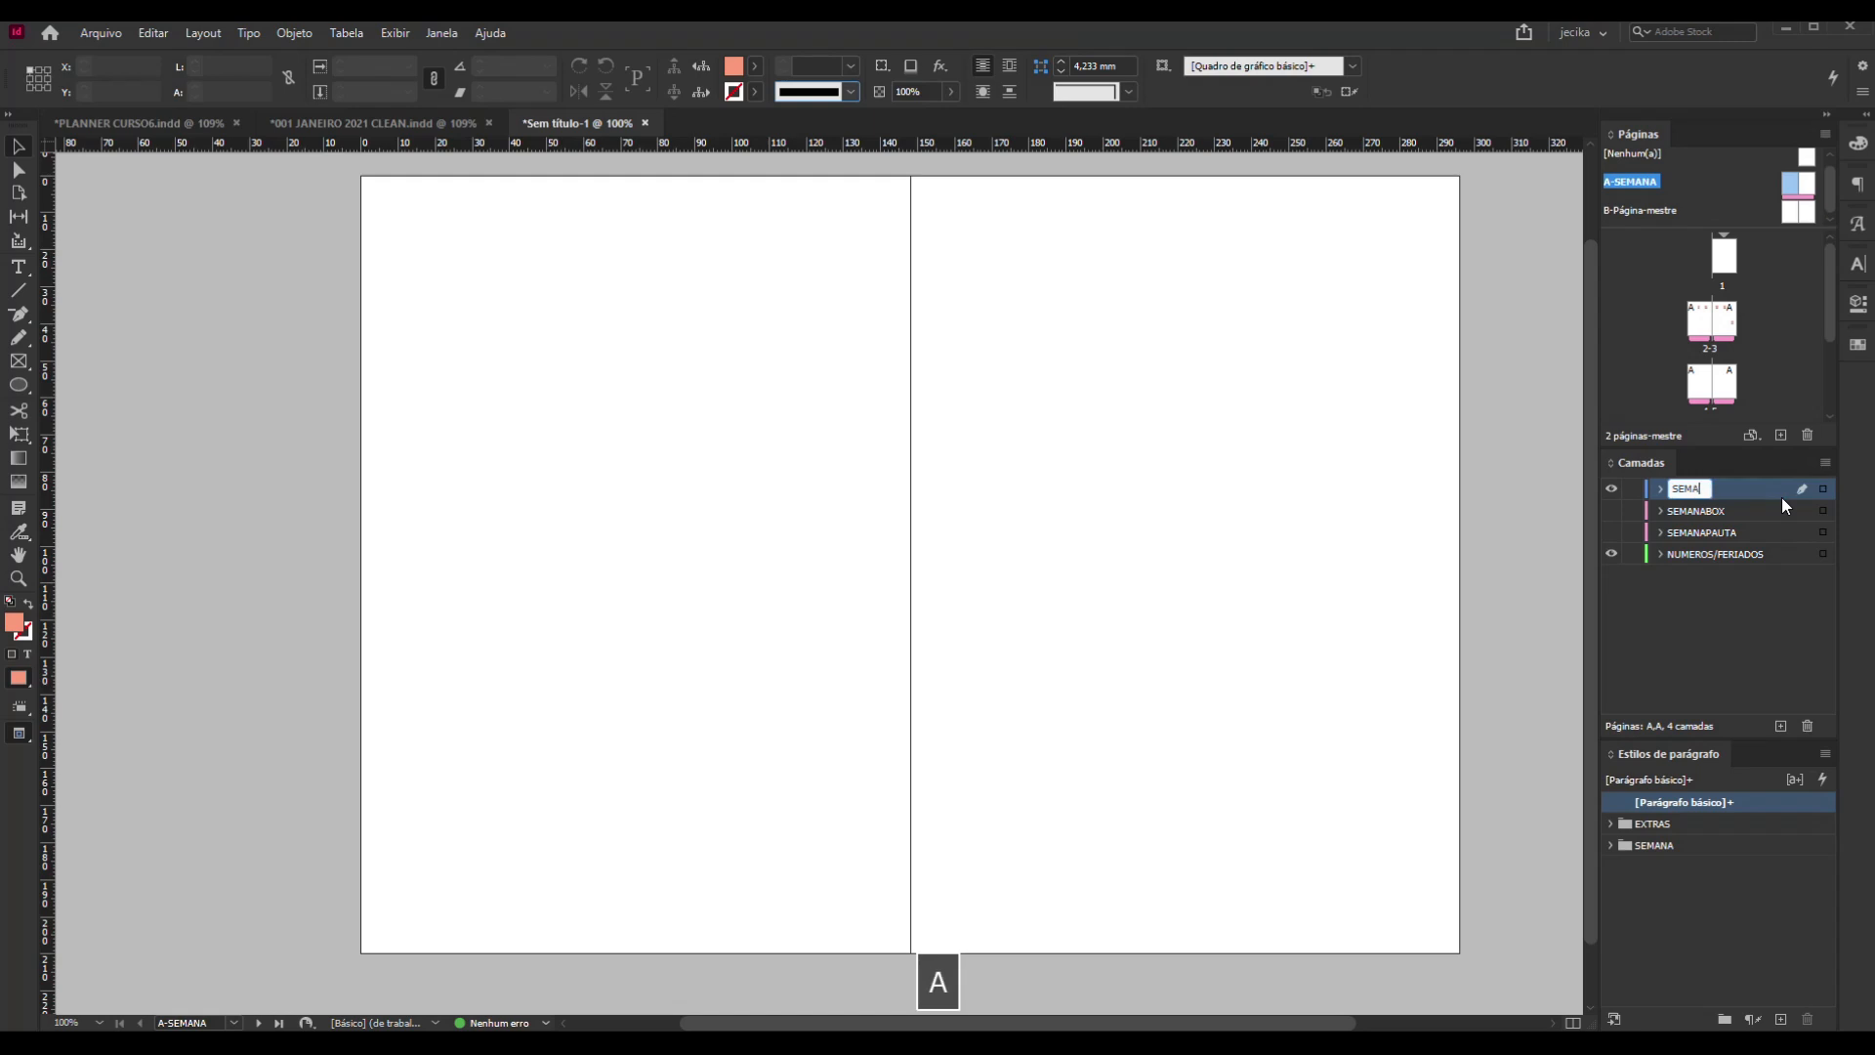
pyautogui.write('NAPONTILHADA')
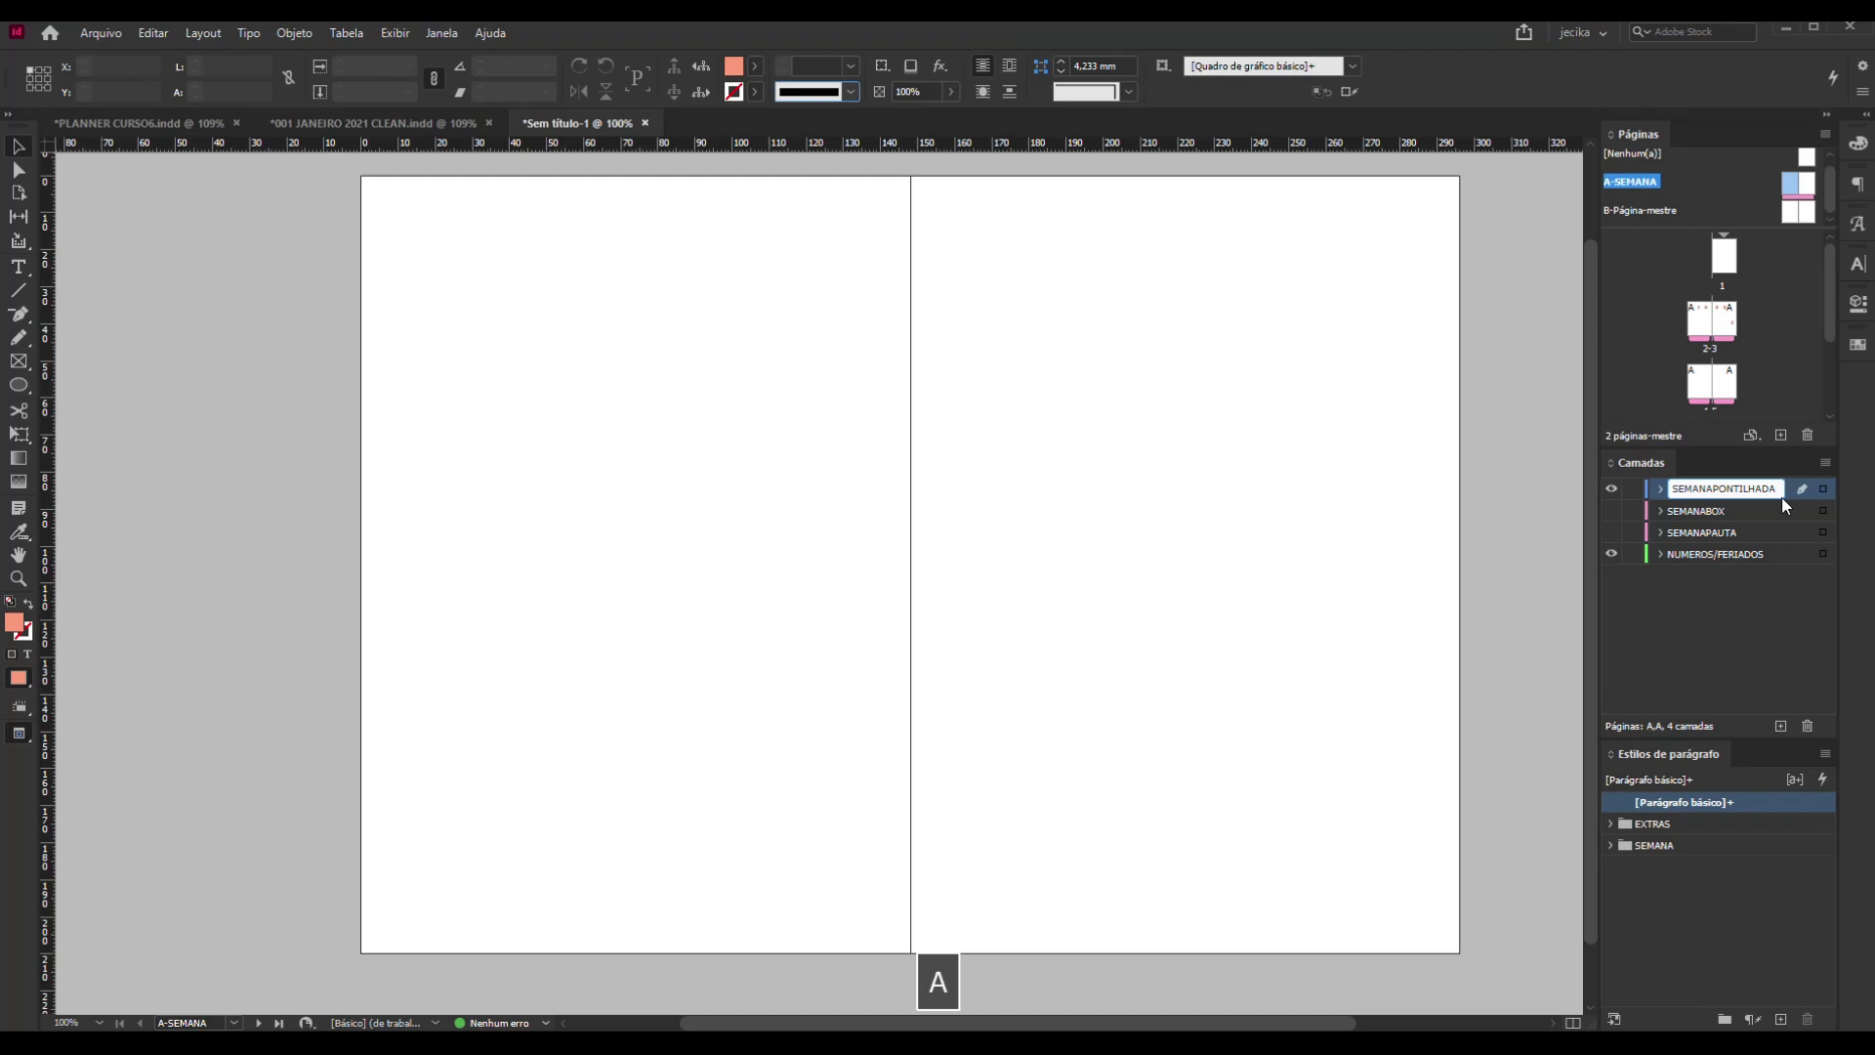
# Paste the copied week layout in place on the SEMANAPONTILHADA layer of the A-SEMANA master
pyautogui.press('Return')
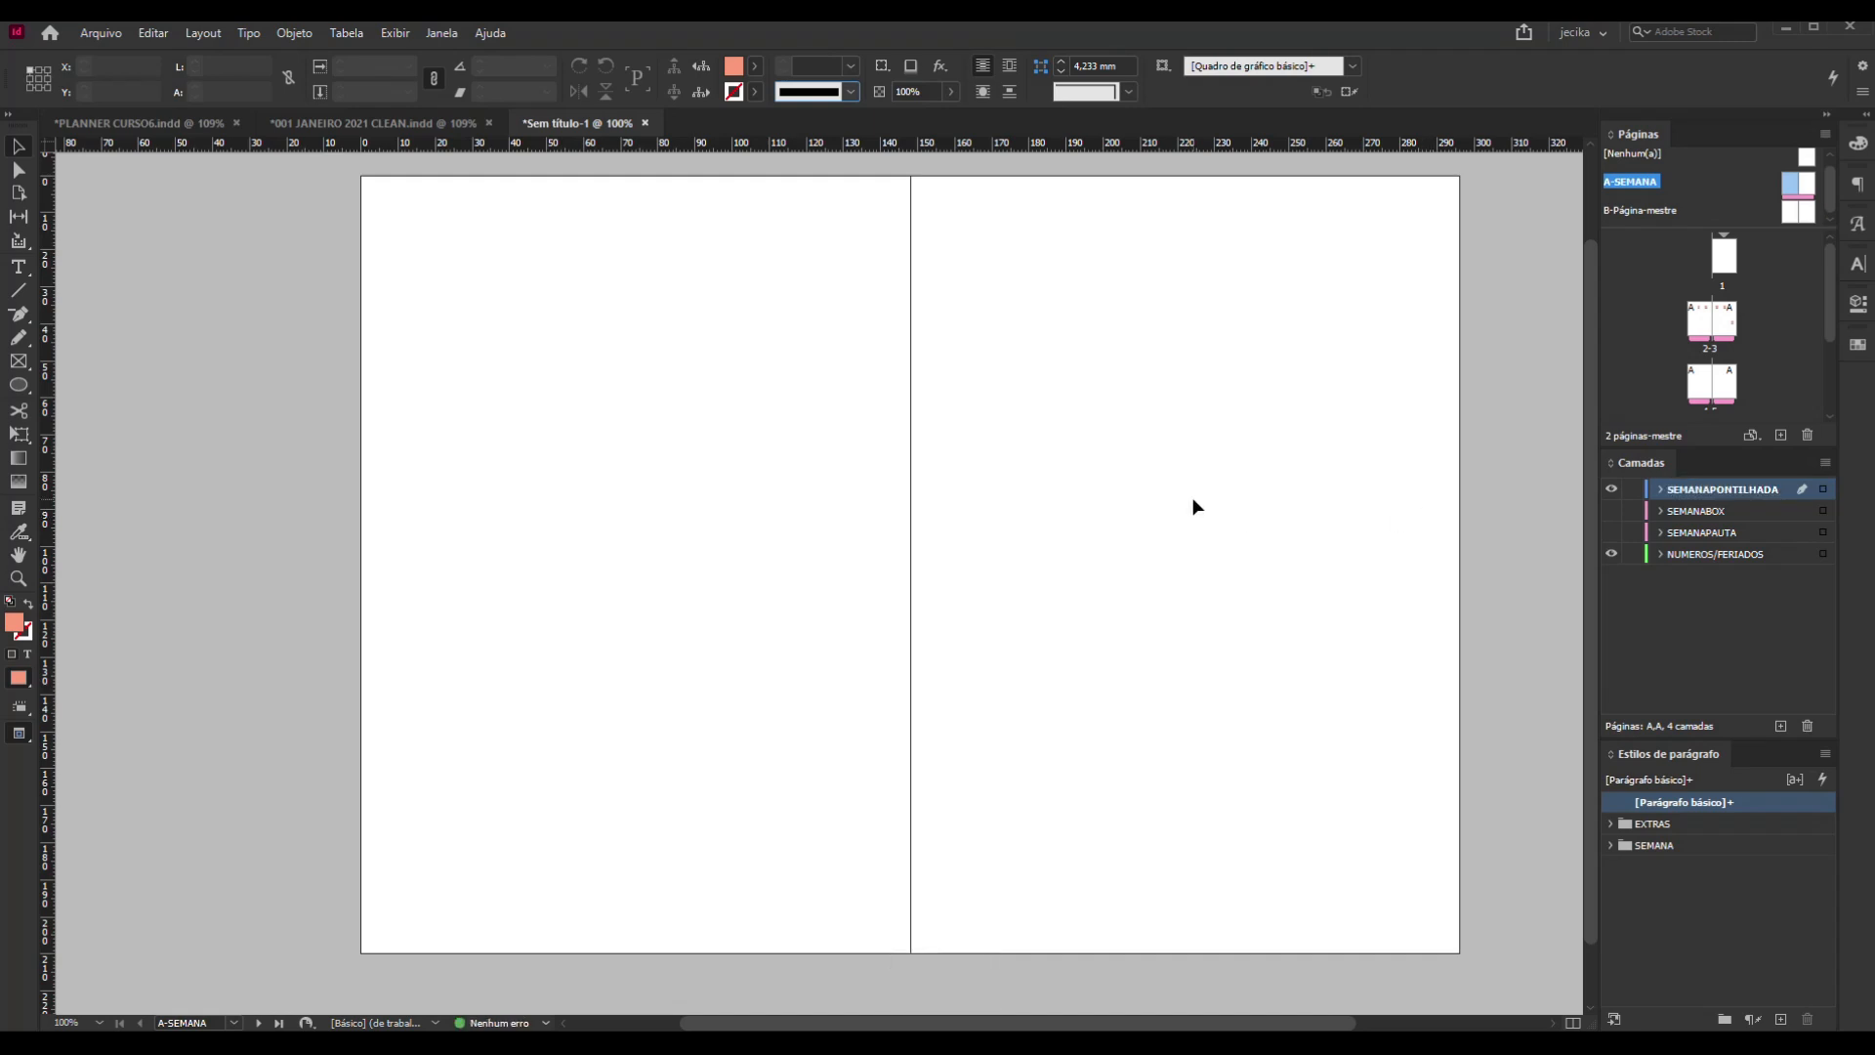
pyautogui.hotkey('ctrl', 'alt', 'shift', 'v')
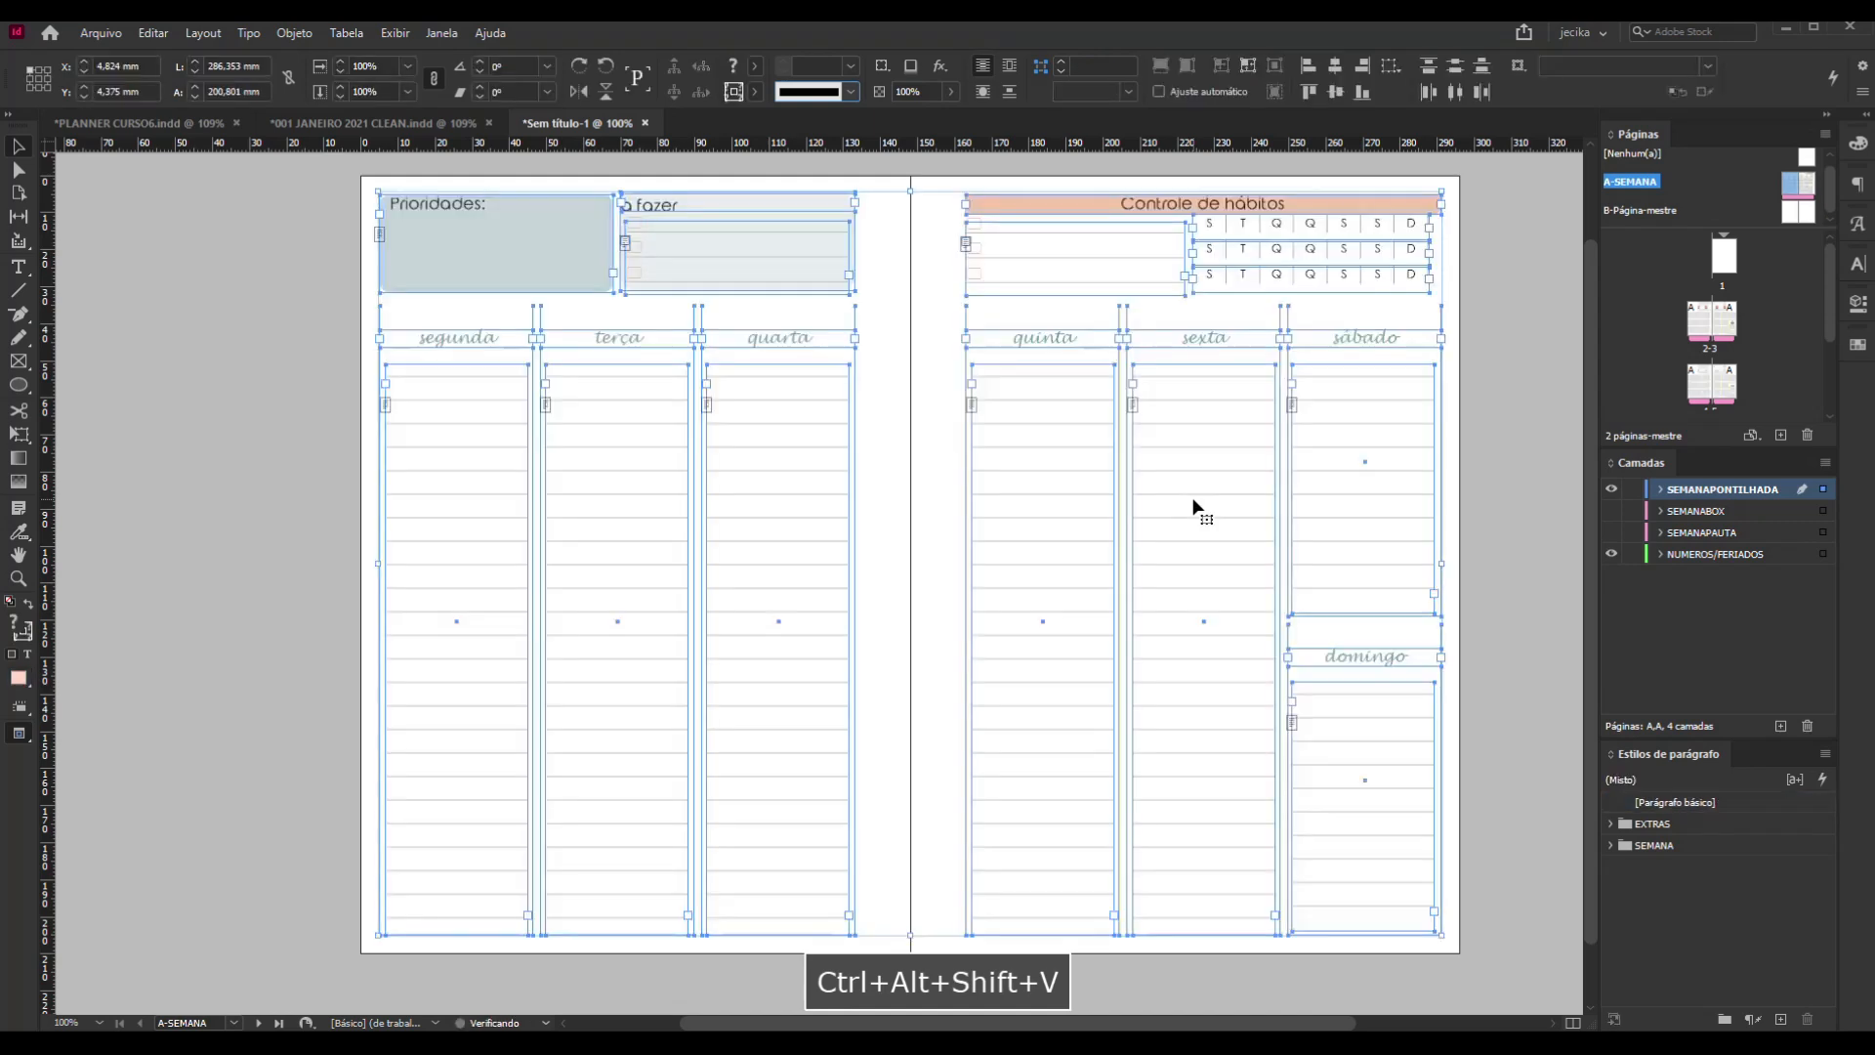
pyautogui.click(1490, 496)
# Apply the pontilhado paragraph style to the seven lined writing frames from segunda to domingo
pyautogui.click(463, 418)
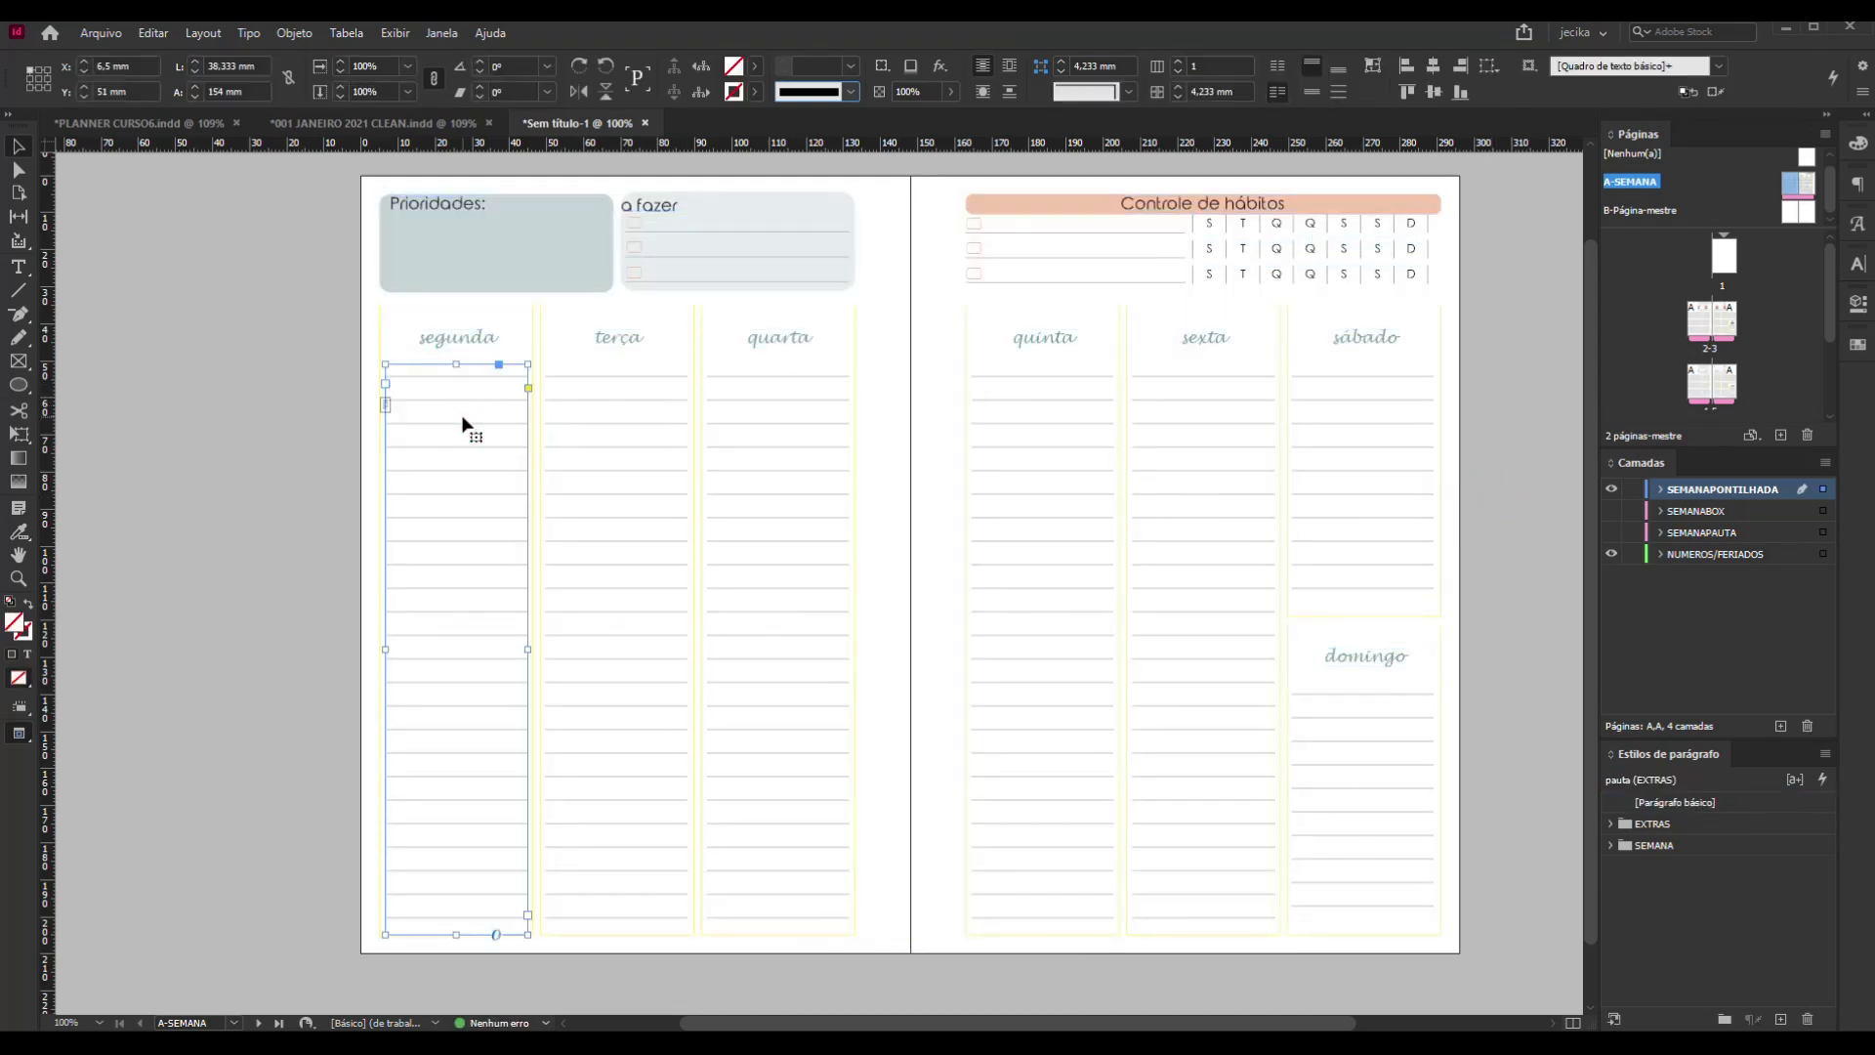
pyautogui.keyDown('shift'); pyautogui.click(599, 431); pyautogui.keyUp('shift')
pyautogui.keyDown('shift'); pyautogui.click(807, 437); pyautogui.keyUp('shift')
pyautogui.keyDown('shift'); pyautogui.click(1005, 460); pyautogui.keyUp('shift')
pyautogui.keyDown('shift'); pyautogui.click(1168, 464); pyautogui.keyUp('shift')
pyautogui.keyDown('shift'); pyautogui.click(1360, 454); pyautogui.keyUp('shift')
pyautogui.keyDown('shift'); pyautogui.click(1377, 778); pyautogui.keyUp('shift')
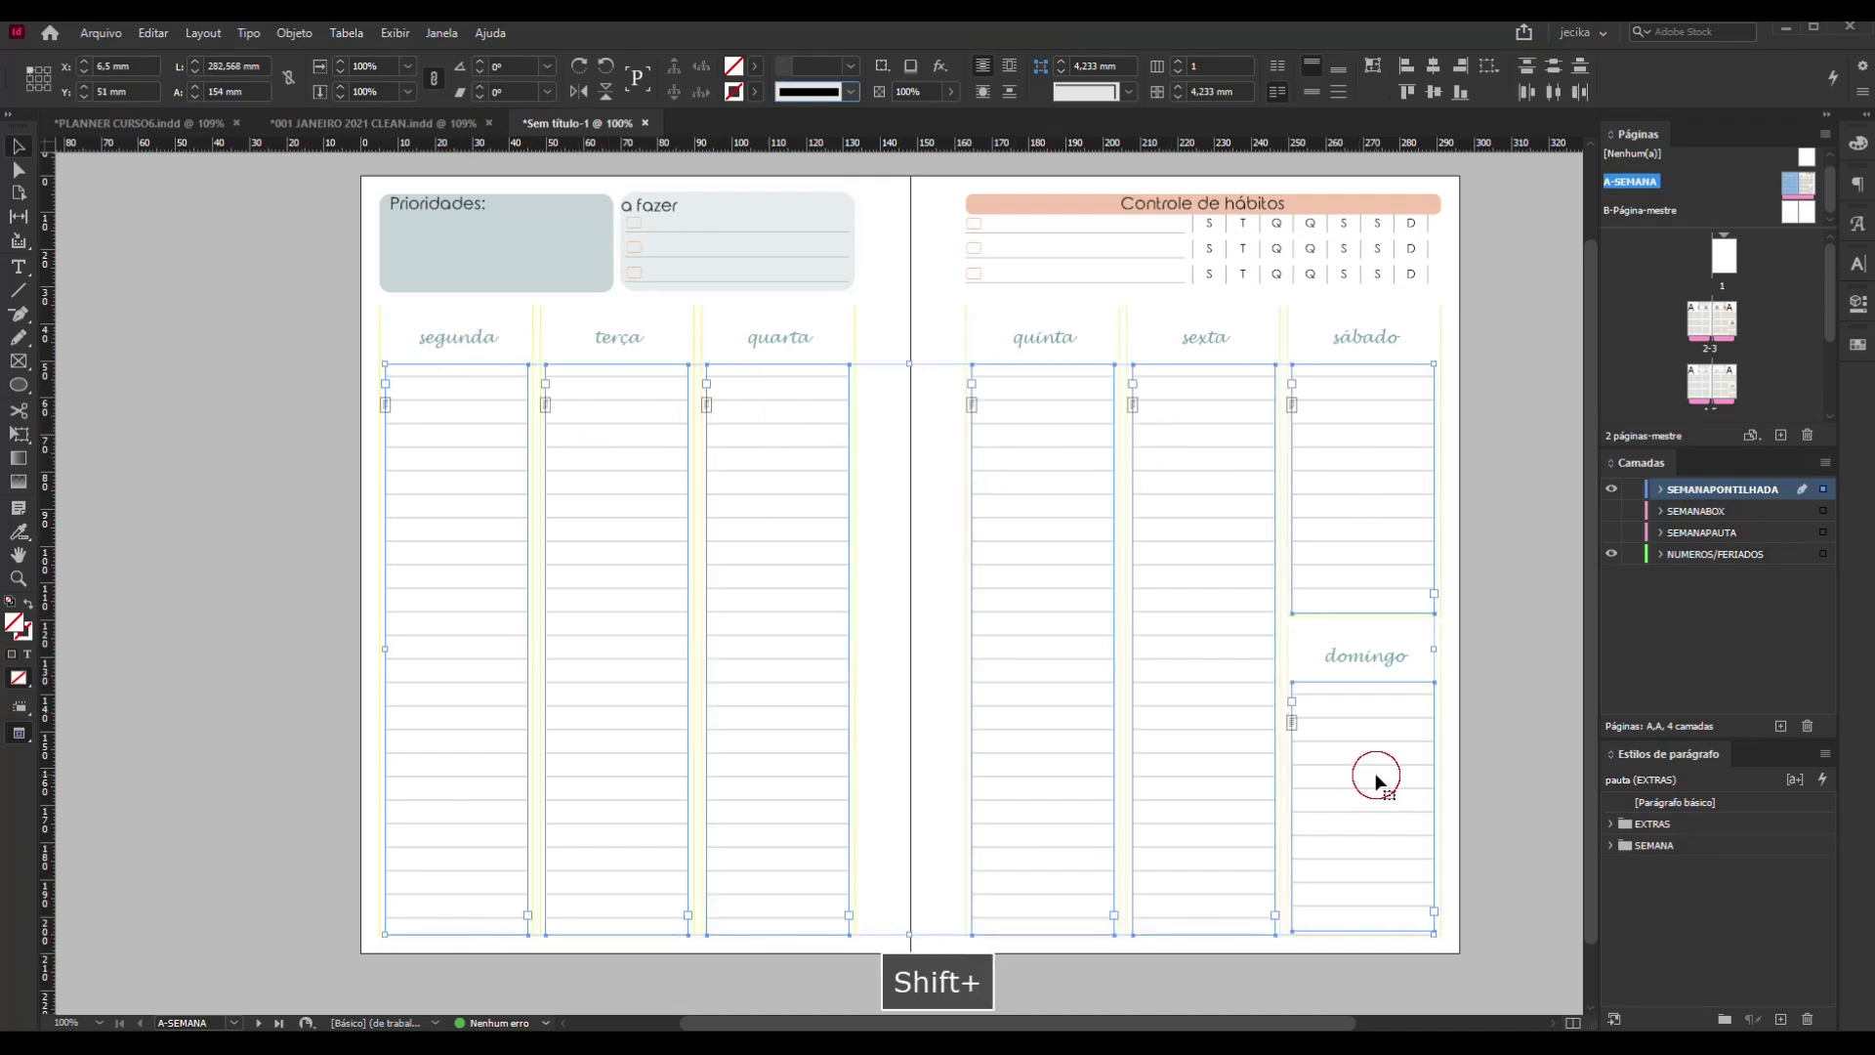
pyautogui.click(1610, 824)
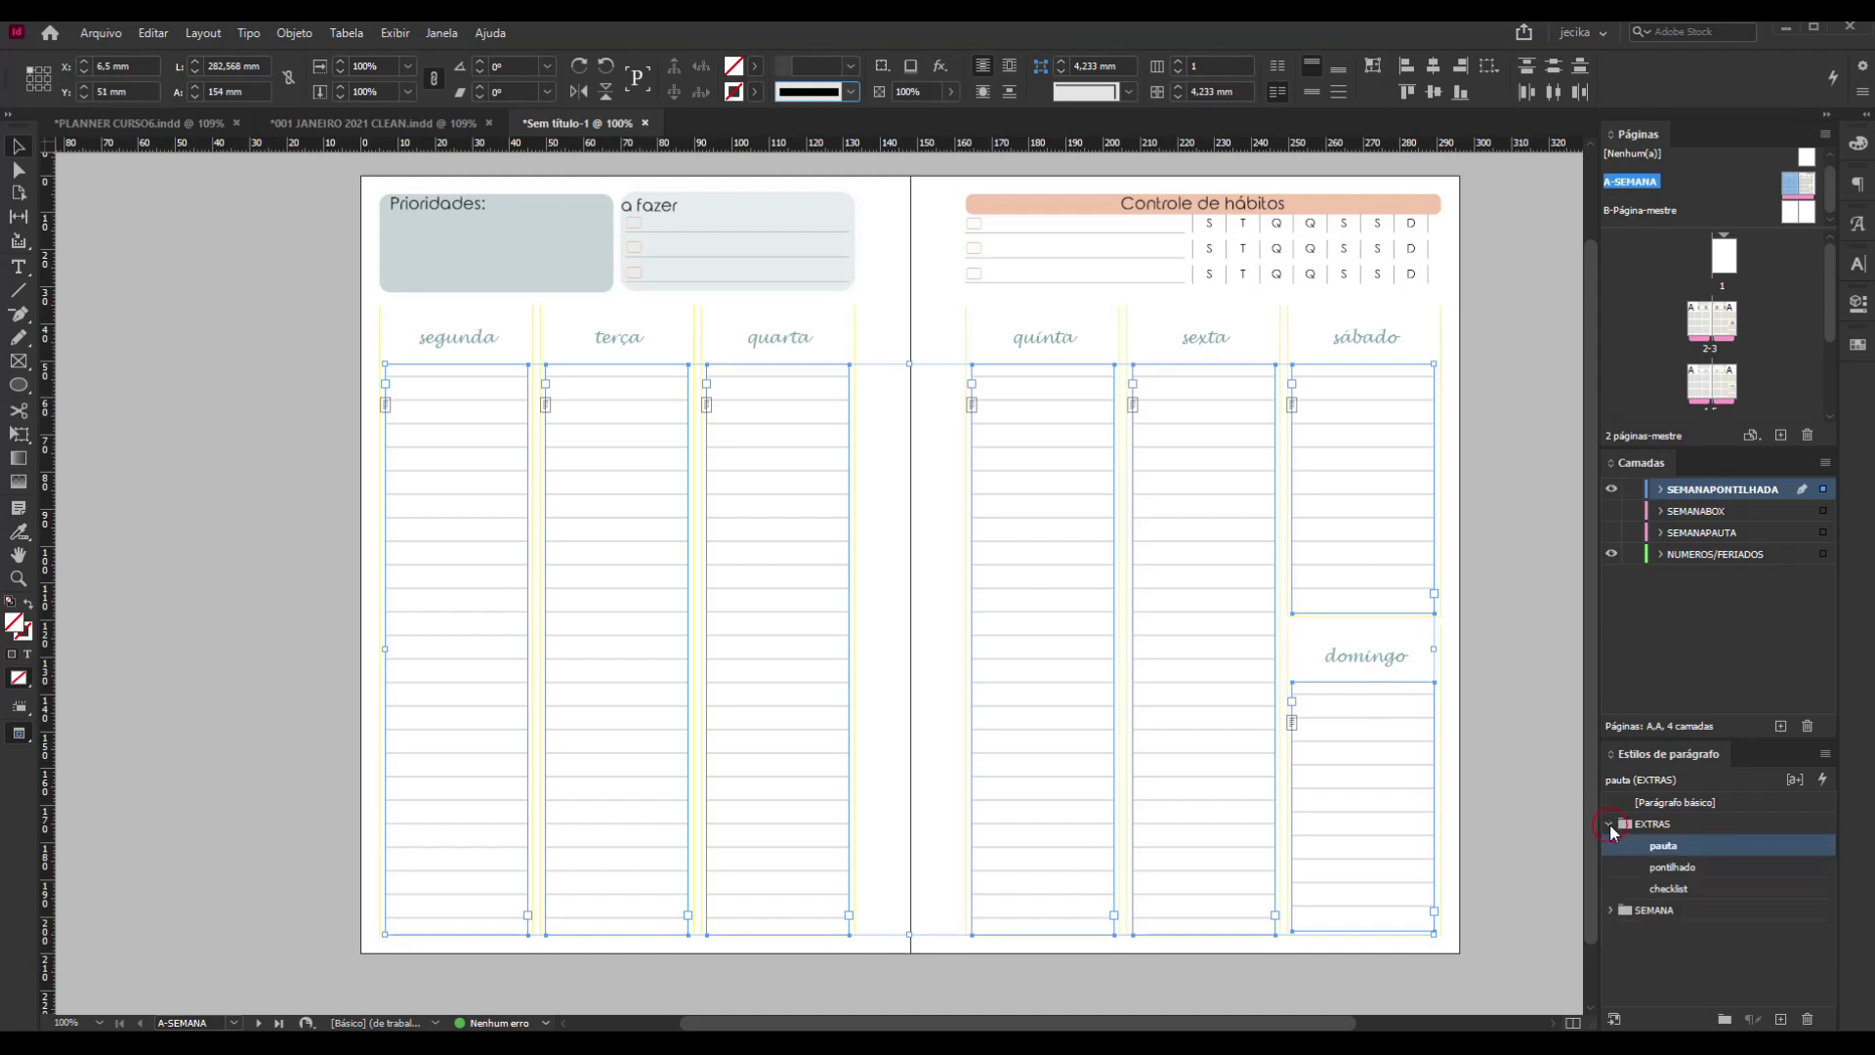
pyautogui.click(1709, 870)
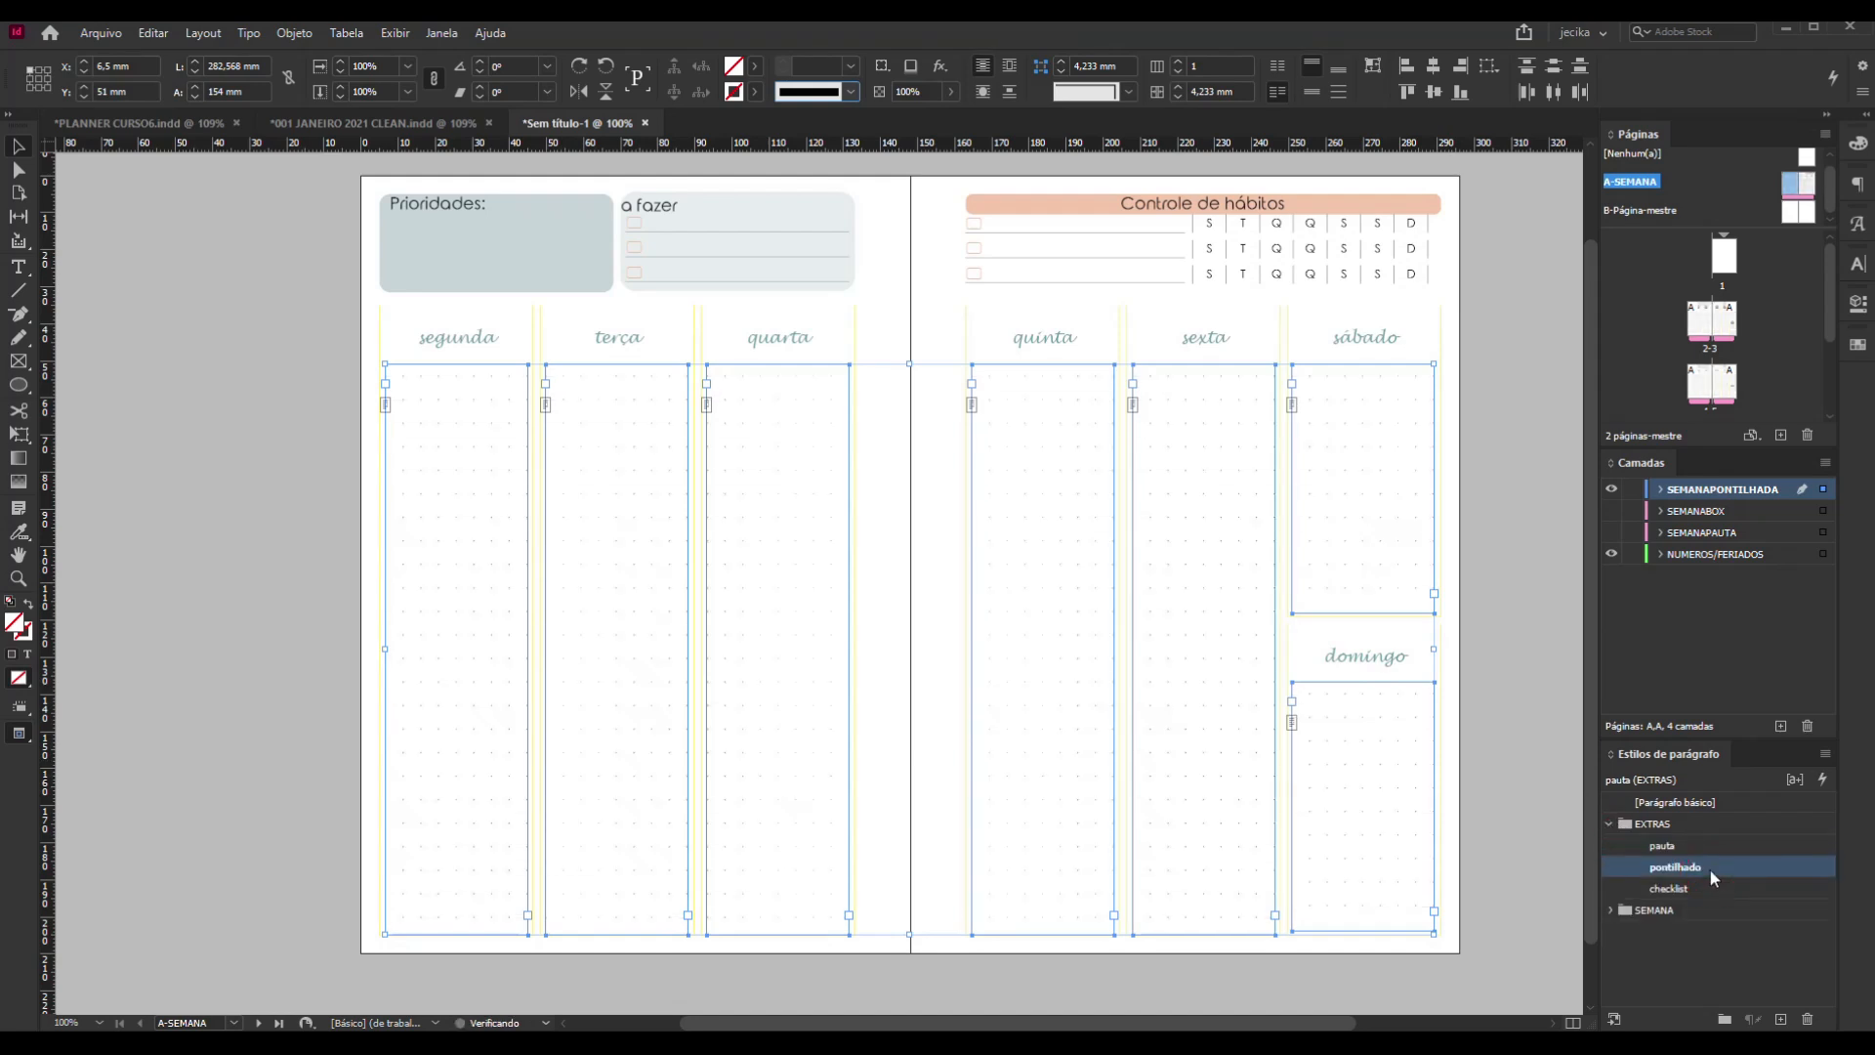
pyautogui.click(1504, 457)
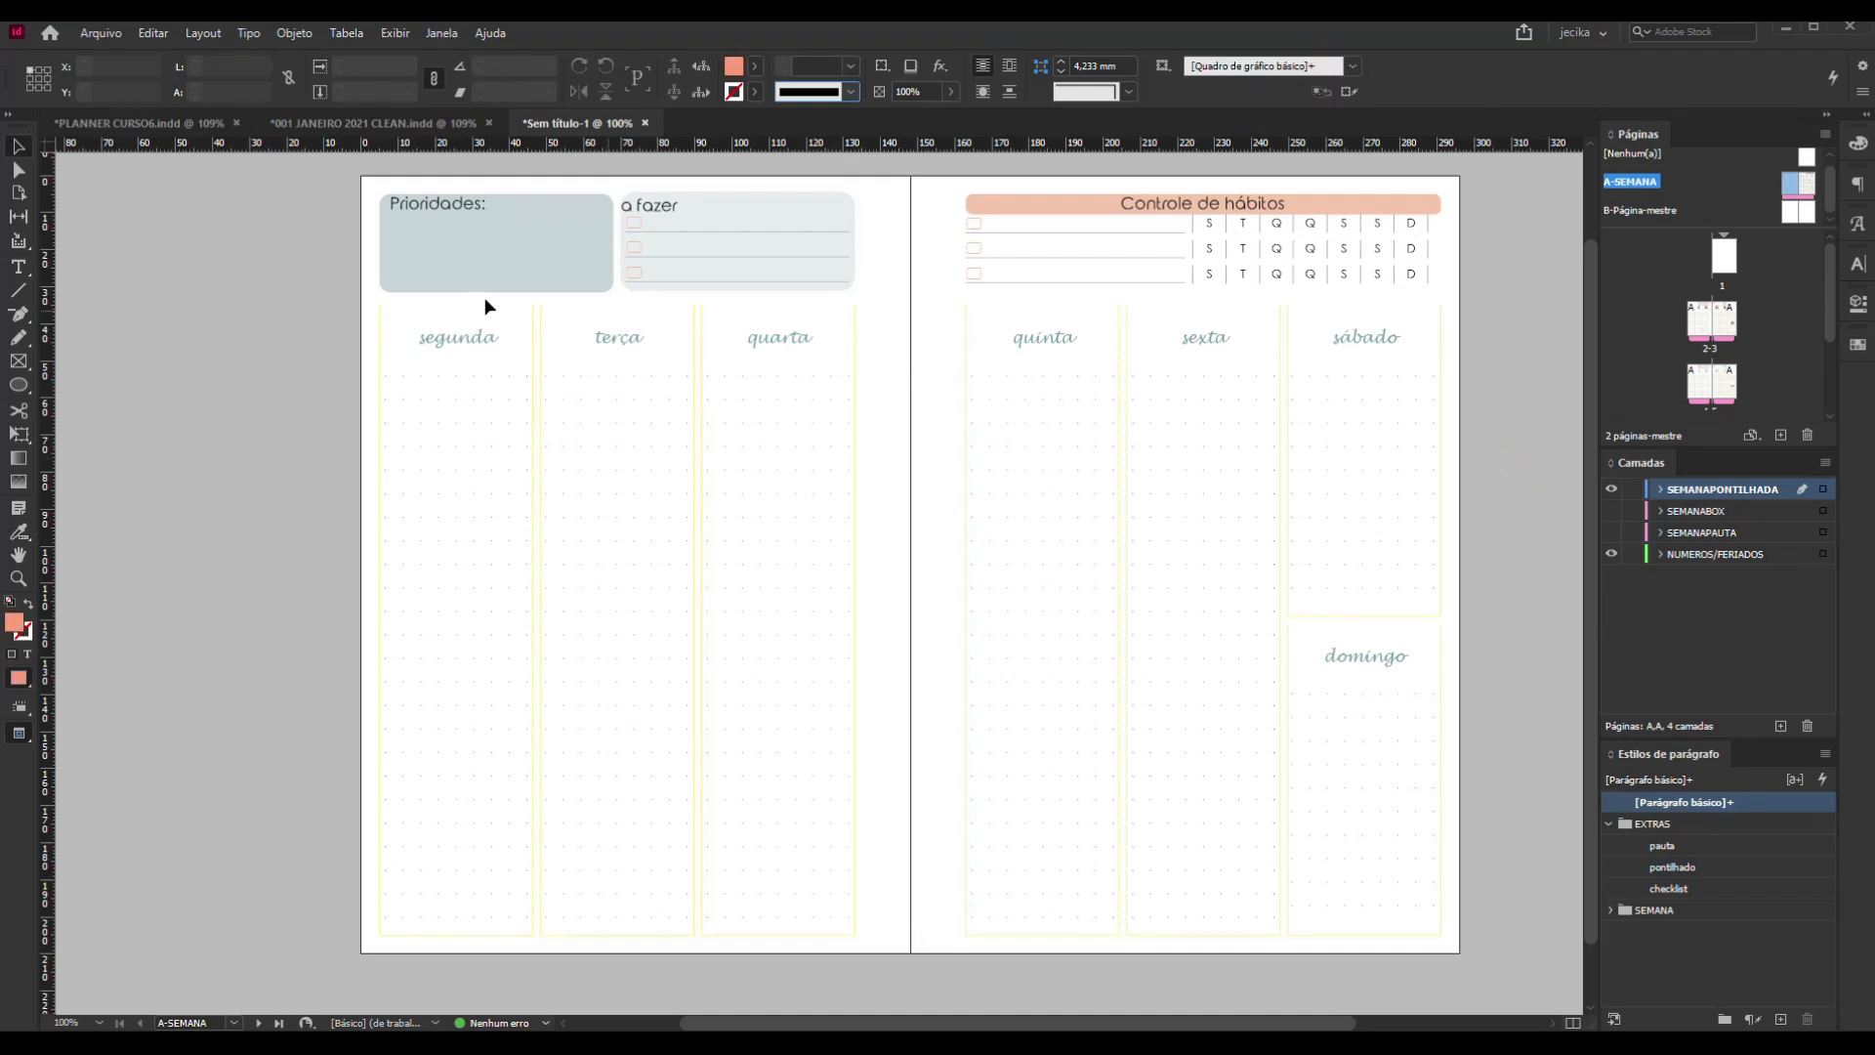
pyautogui.click(430, 321)
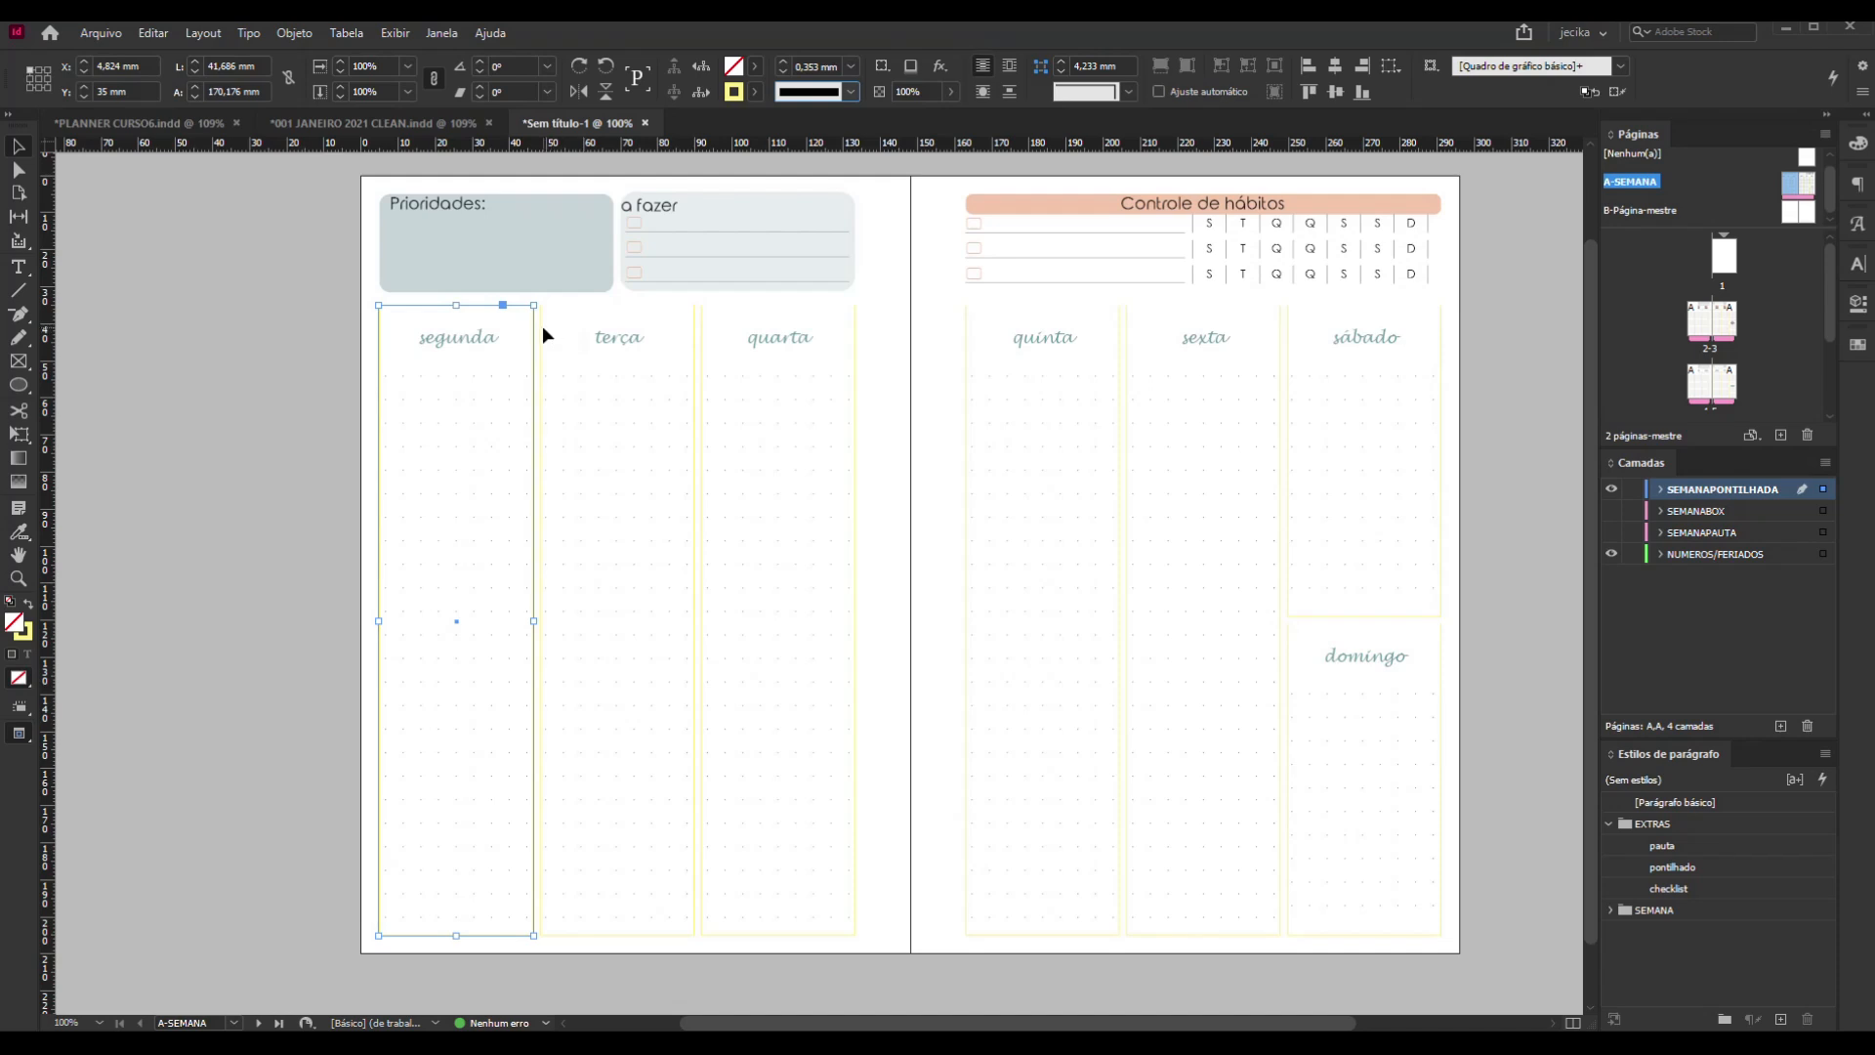
pyautogui.keyDown('shift'); pyautogui.click(586, 325); pyautogui.keyUp('shift')
pyautogui.keyDown('shift'); pyautogui.click(703, 337); pyautogui.keyUp('shift')
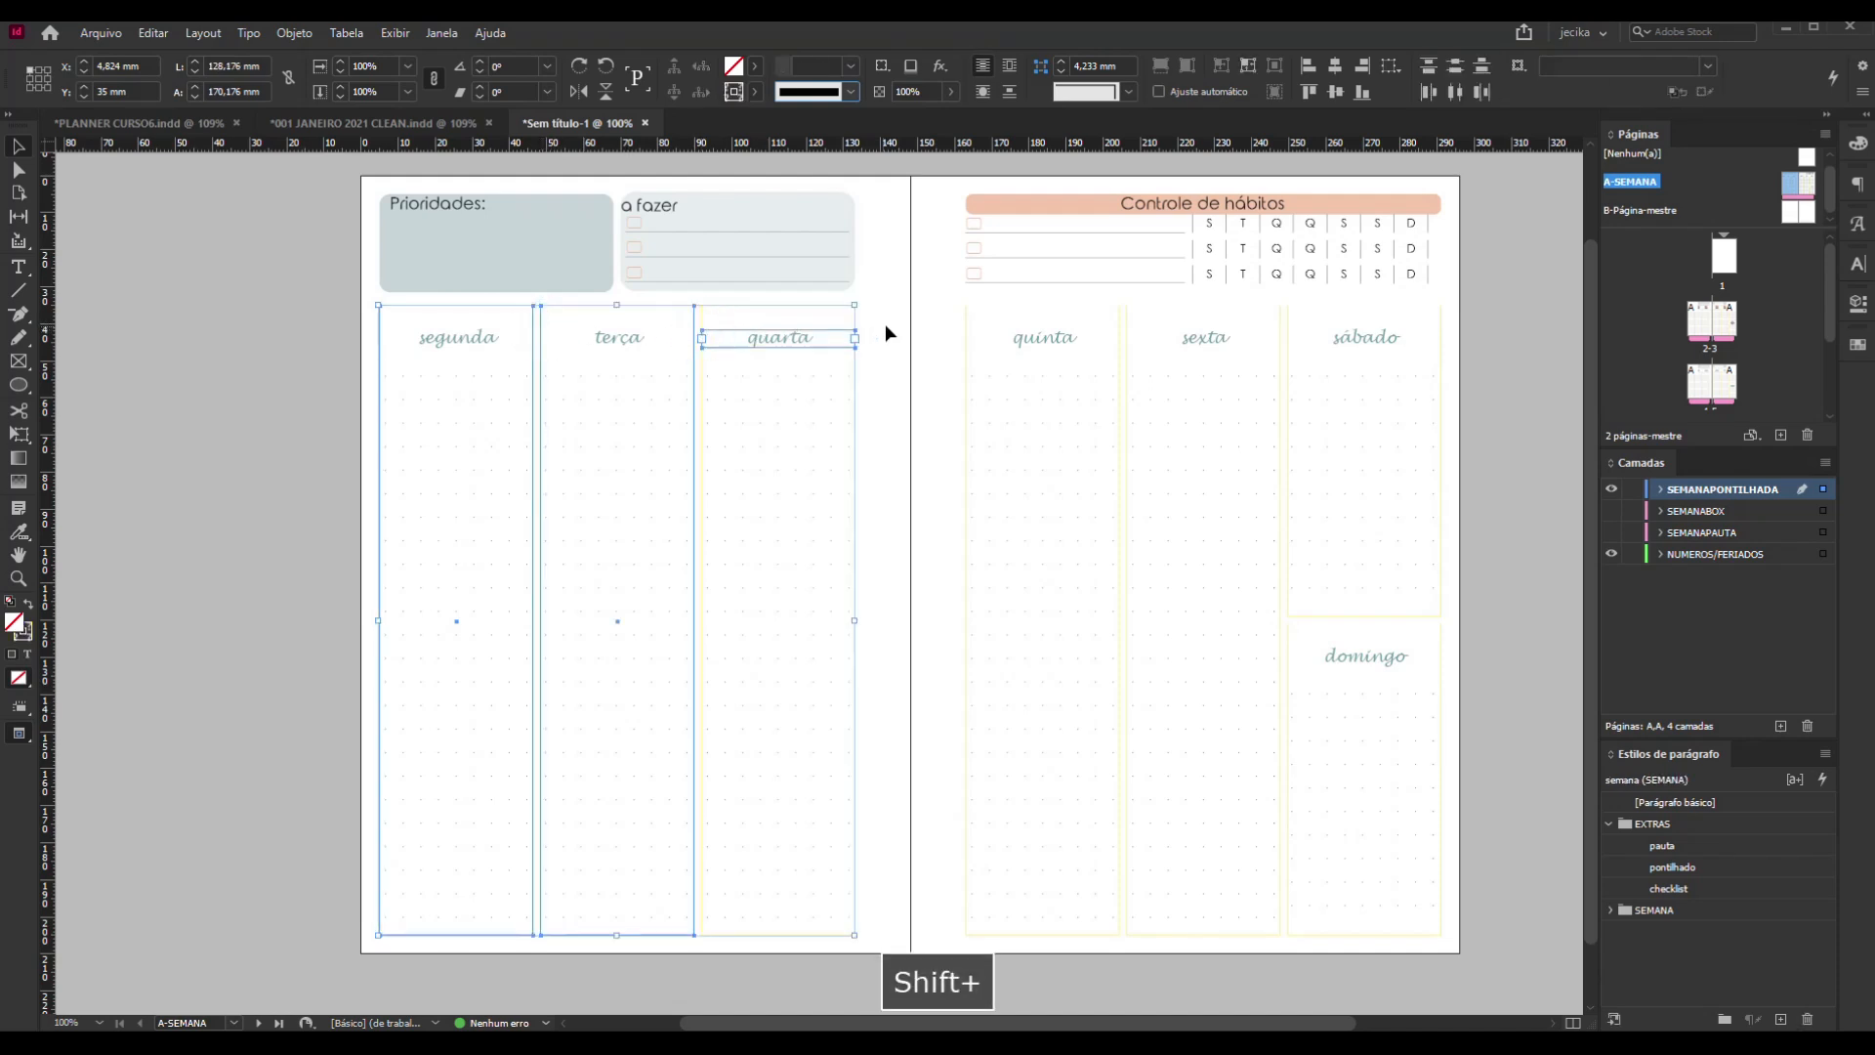
pyautogui.click(909, 347)
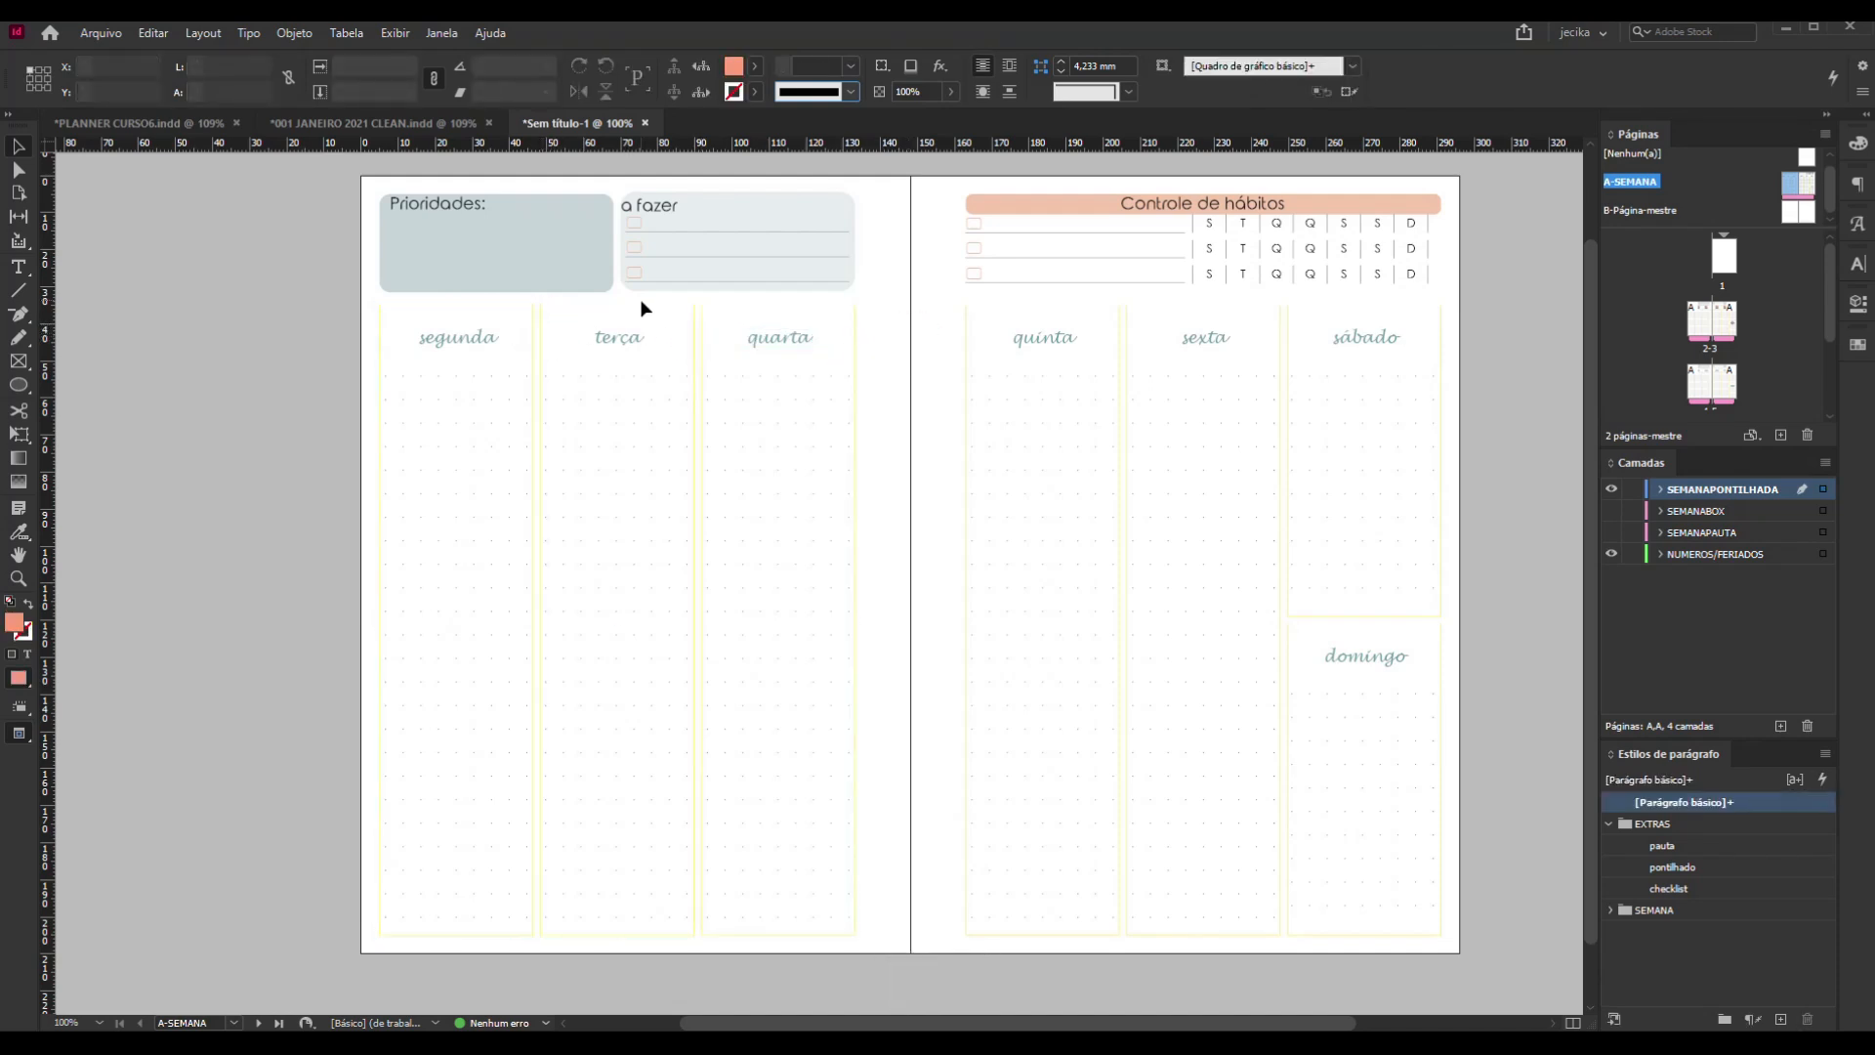
# Recolour the yellow outlines of all seven day boxes with the C=0 M=0 Y=0 K=100 2 swatch at 91% tint
pyautogui.click(702, 322)
pyautogui.keyDown('shift'); pyautogui.click(542, 327); pyautogui.keyUp('shift')
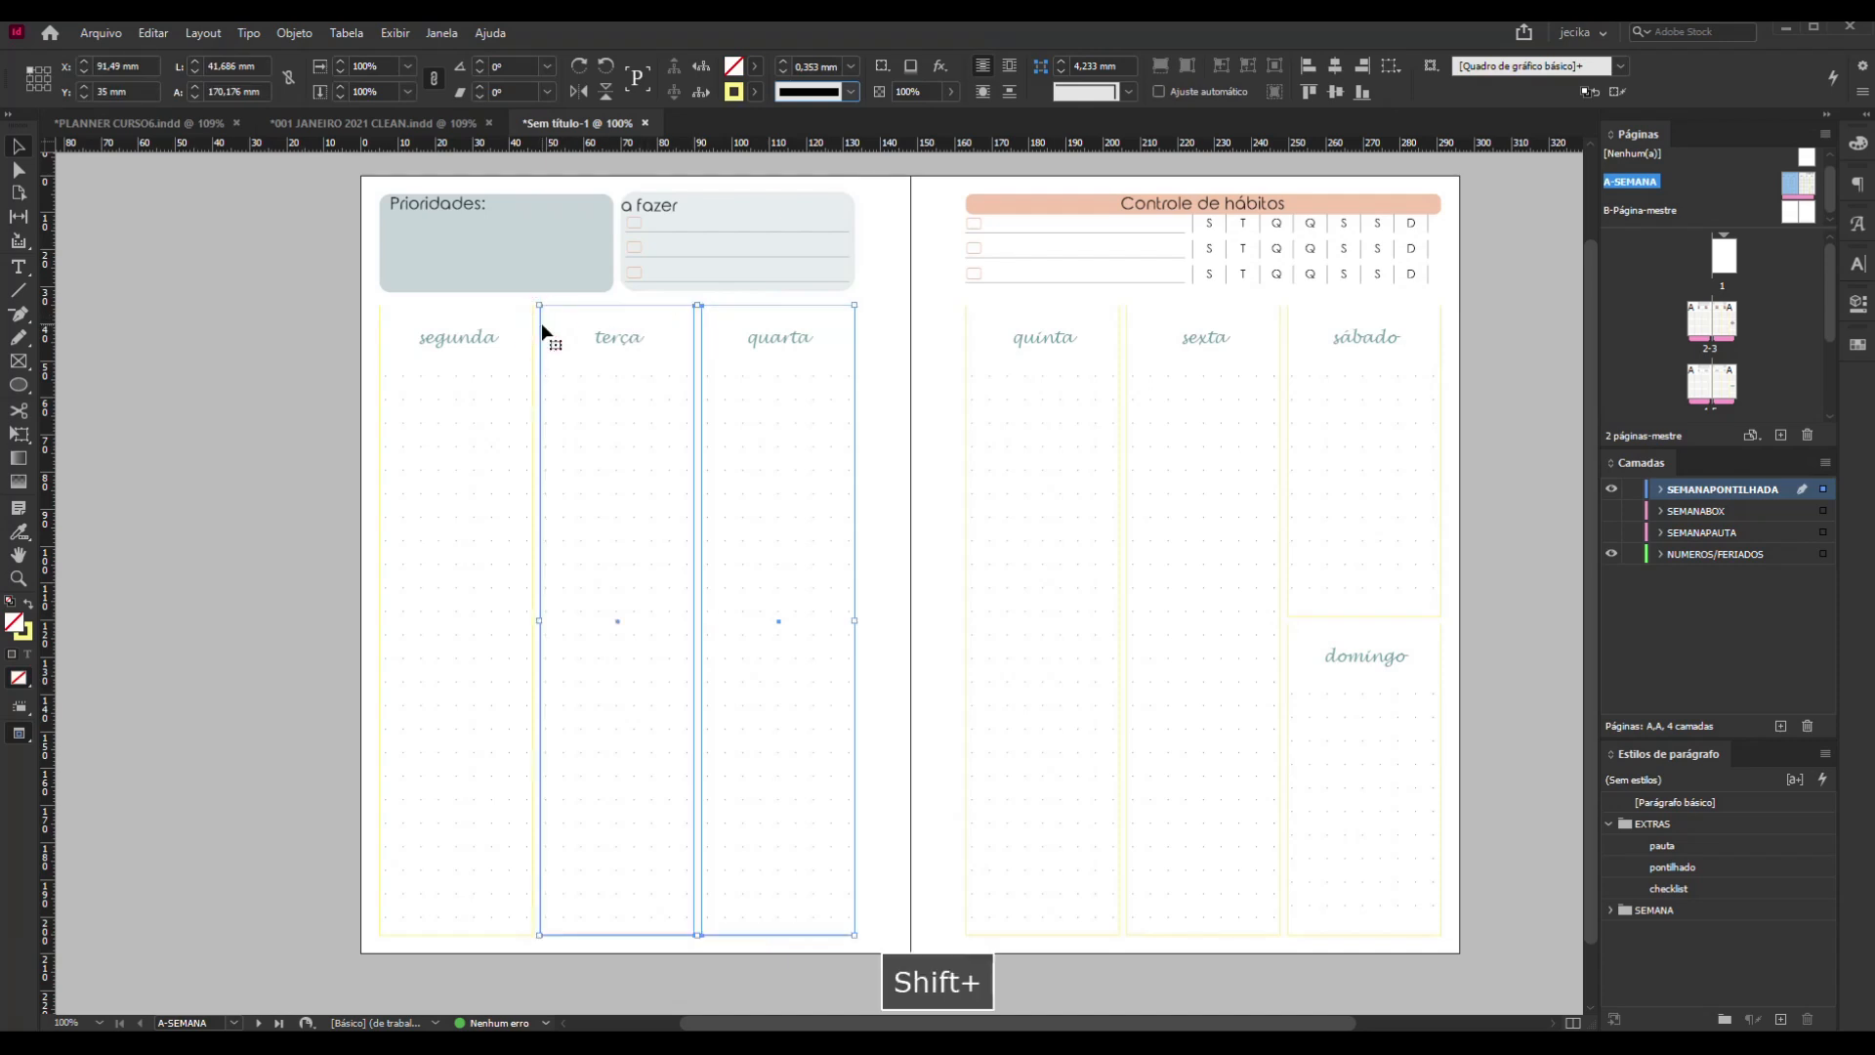
pyautogui.keyDown('shift'); pyautogui.click(532, 334); pyautogui.keyUp('shift')
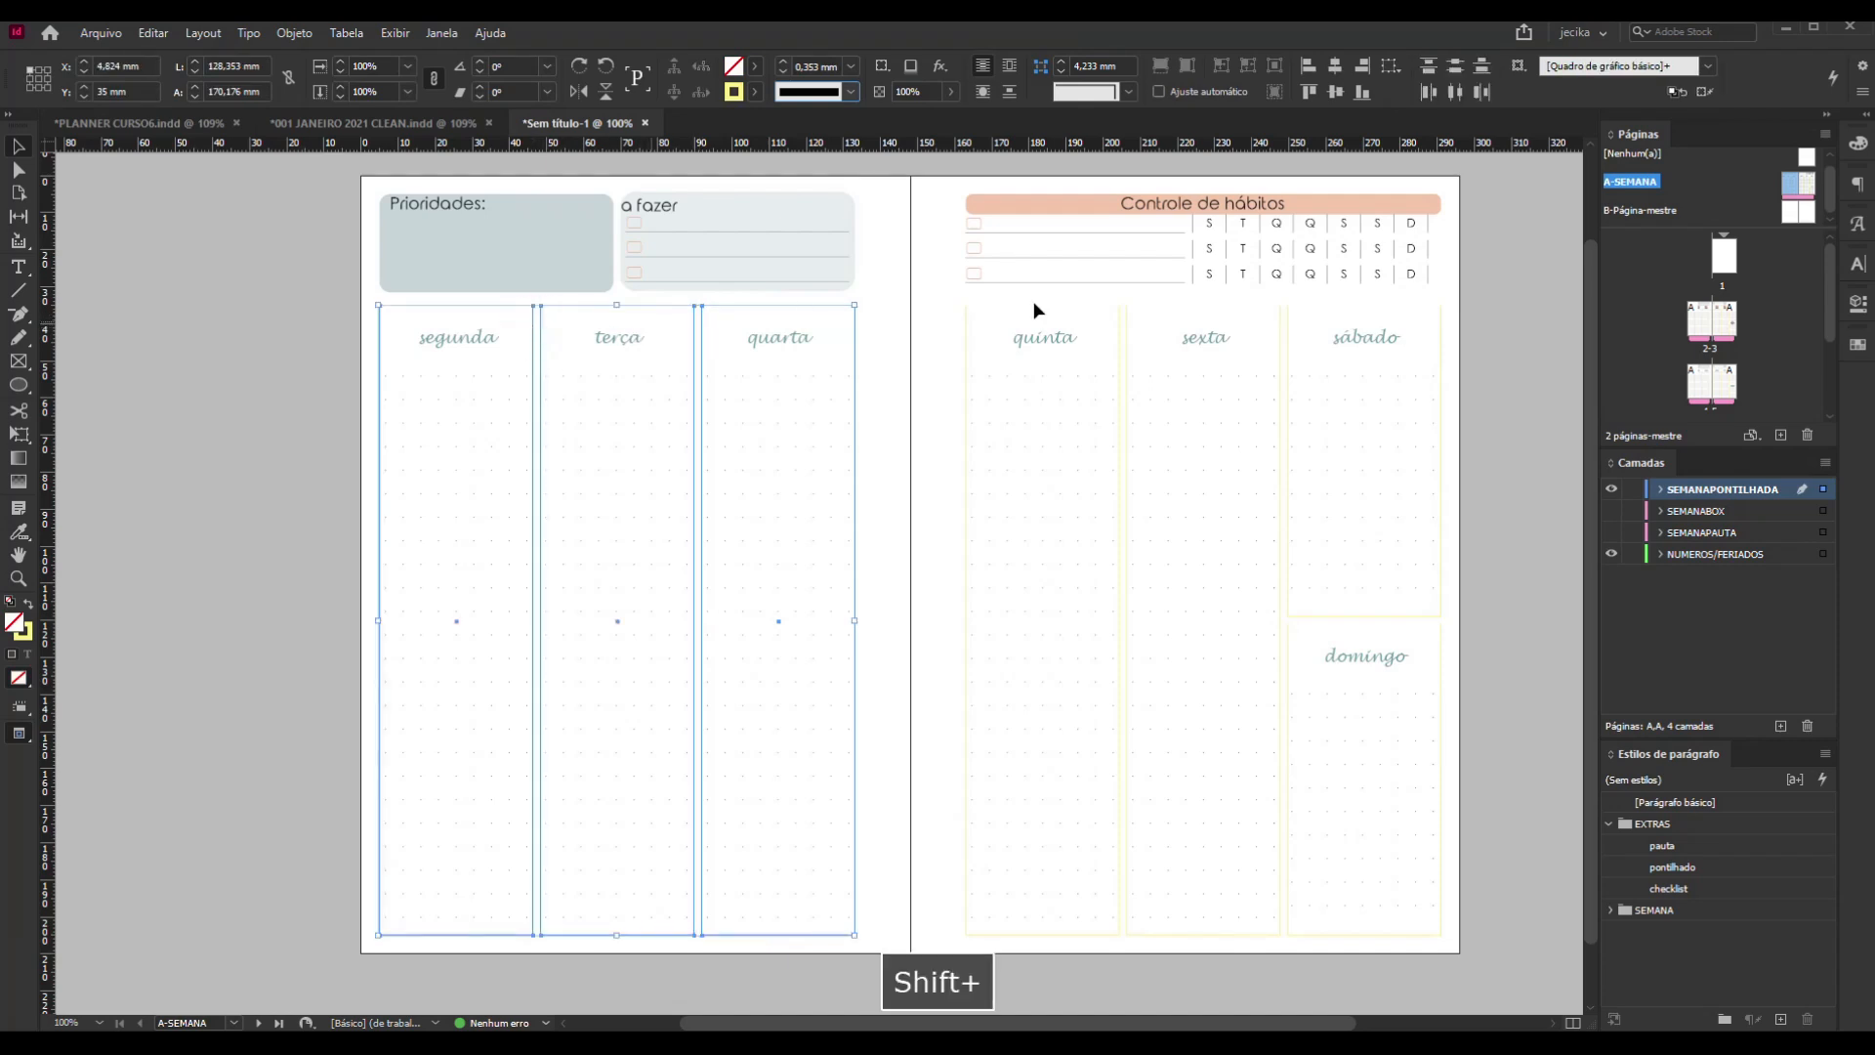
pyautogui.keyDown('shift'); pyautogui.click(967, 330); pyautogui.keyUp('shift')
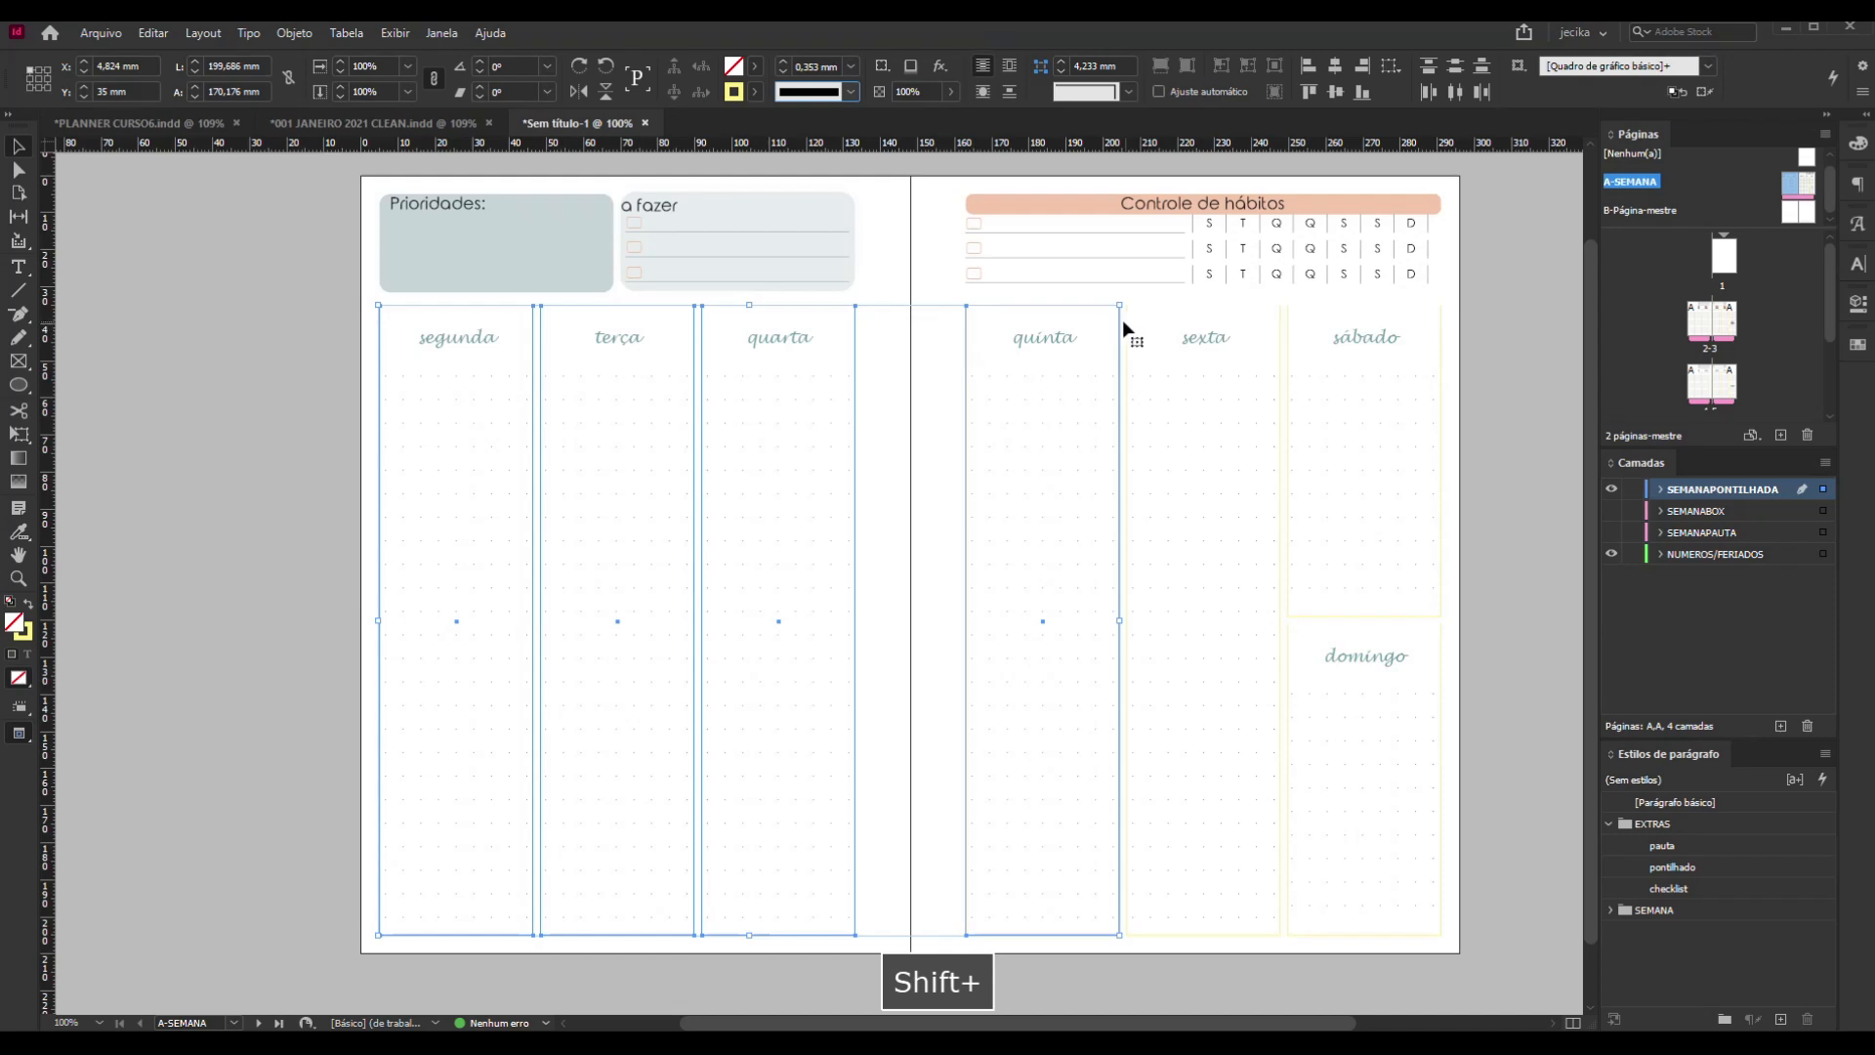
pyautogui.keyDown('shift'); pyautogui.click(1128, 327); pyautogui.keyUp('shift')
pyautogui.keyDown('shift'); pyautogui.click(1287, 331); pyautogui.keyUp('shift')
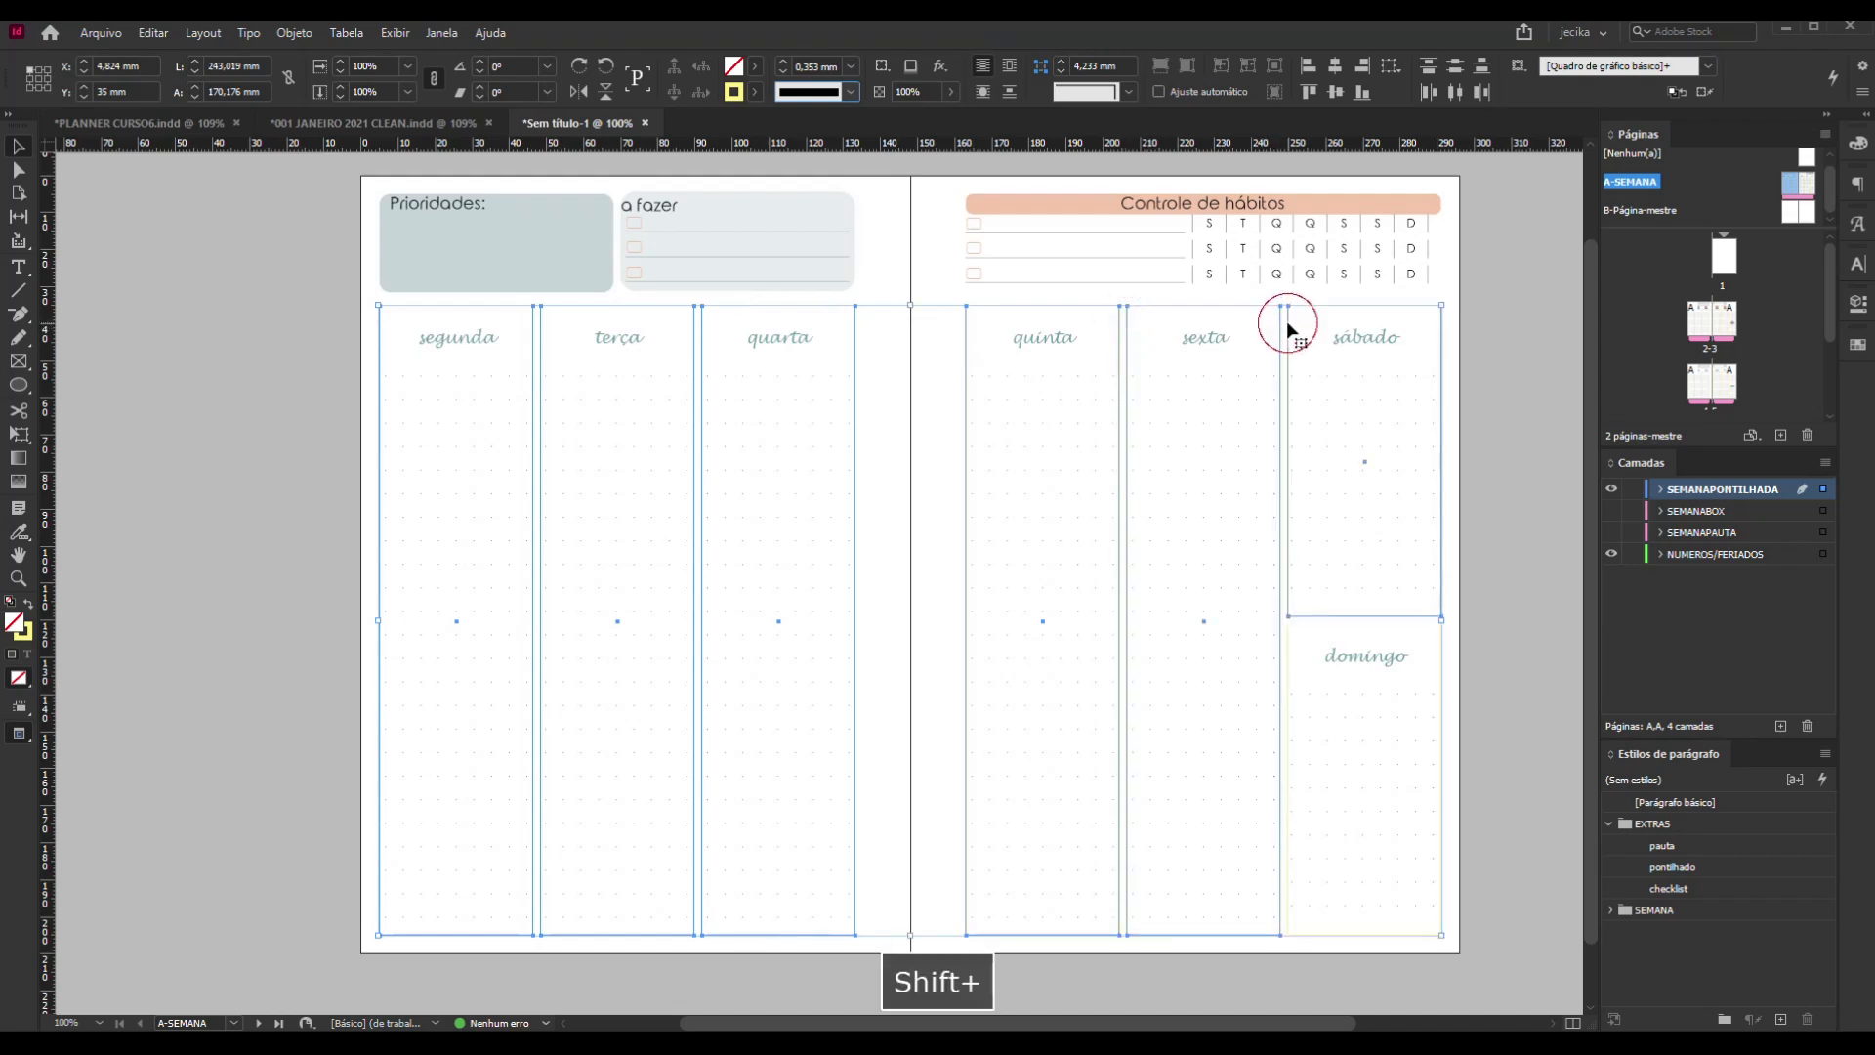
pyautogui.keyDown('shift'); pyautogui.click(1444, 668); pyautogui.keyUp('shift')
pyautogui.keyDown('shift'); pyautogui.click(1426, 661); pyautogui.keyUp('shift')
pyautogui.keyDown('shift'); pyautogui.click(1444, 705); pyautogui.keyUp('shift')
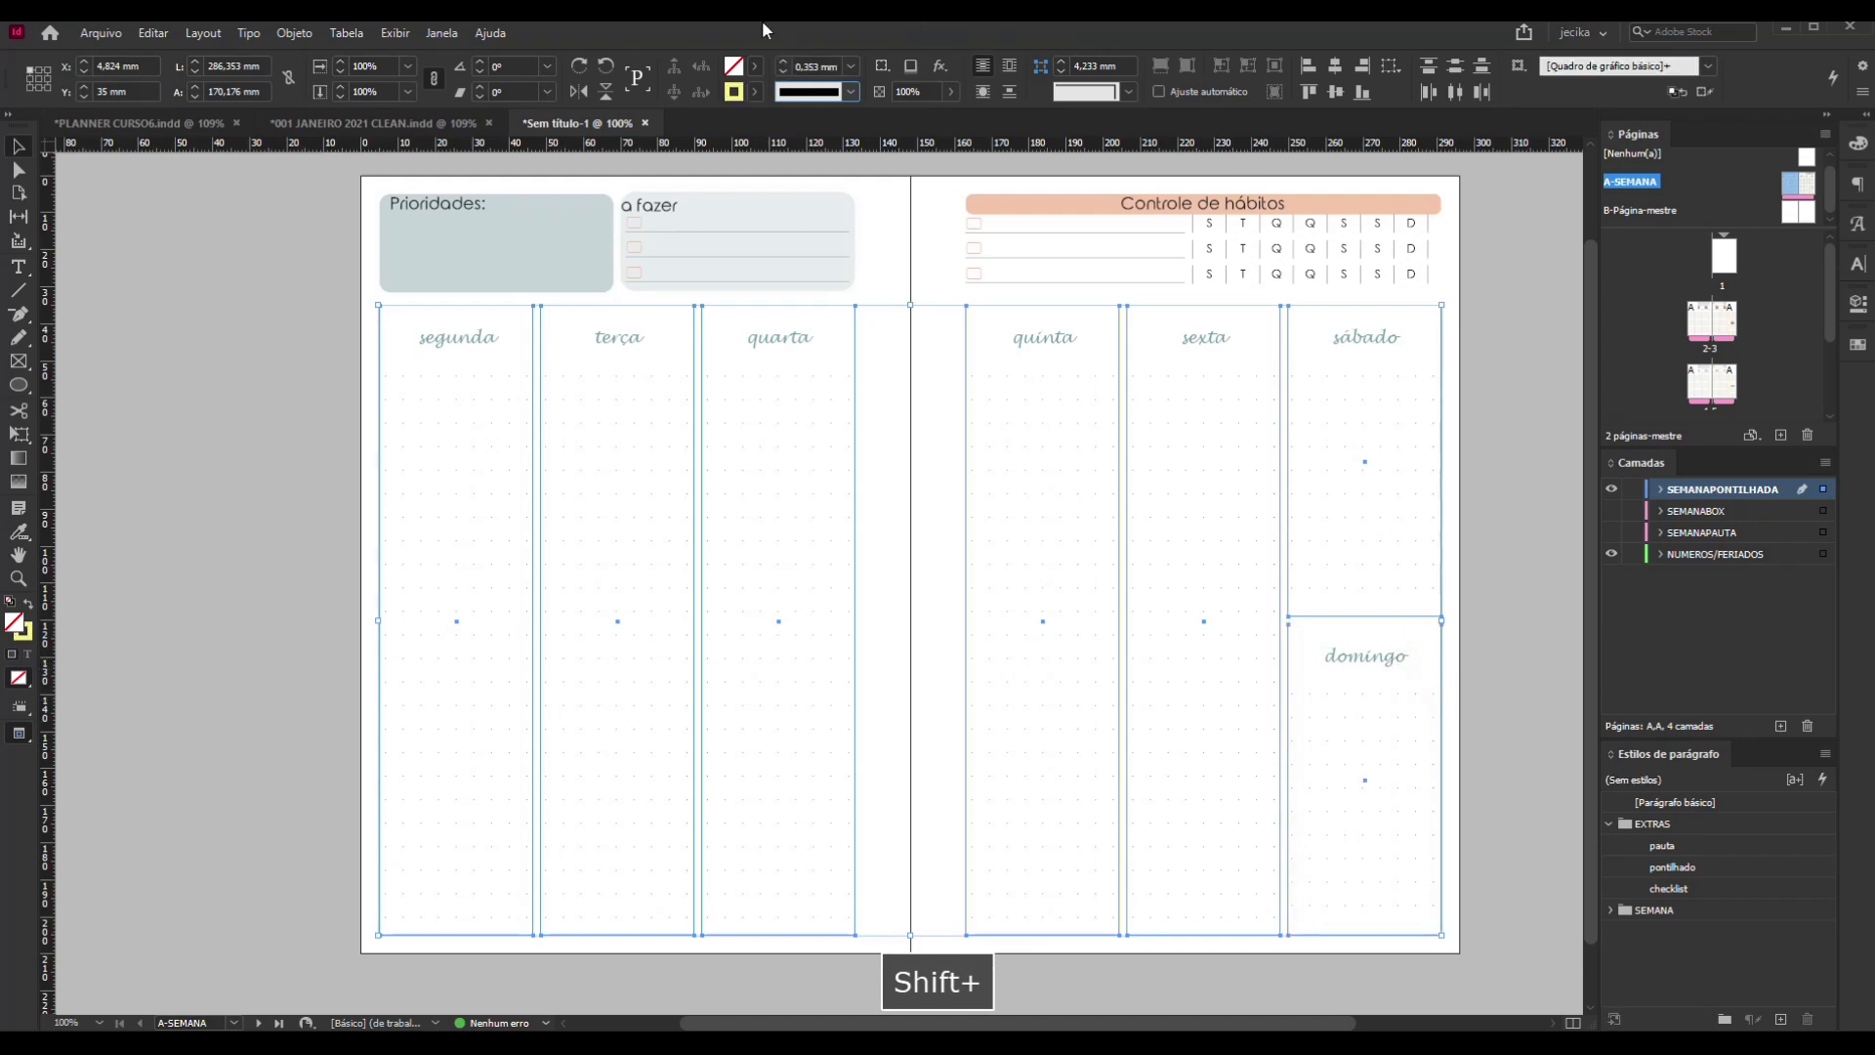
pyautogui.click(755, 91)
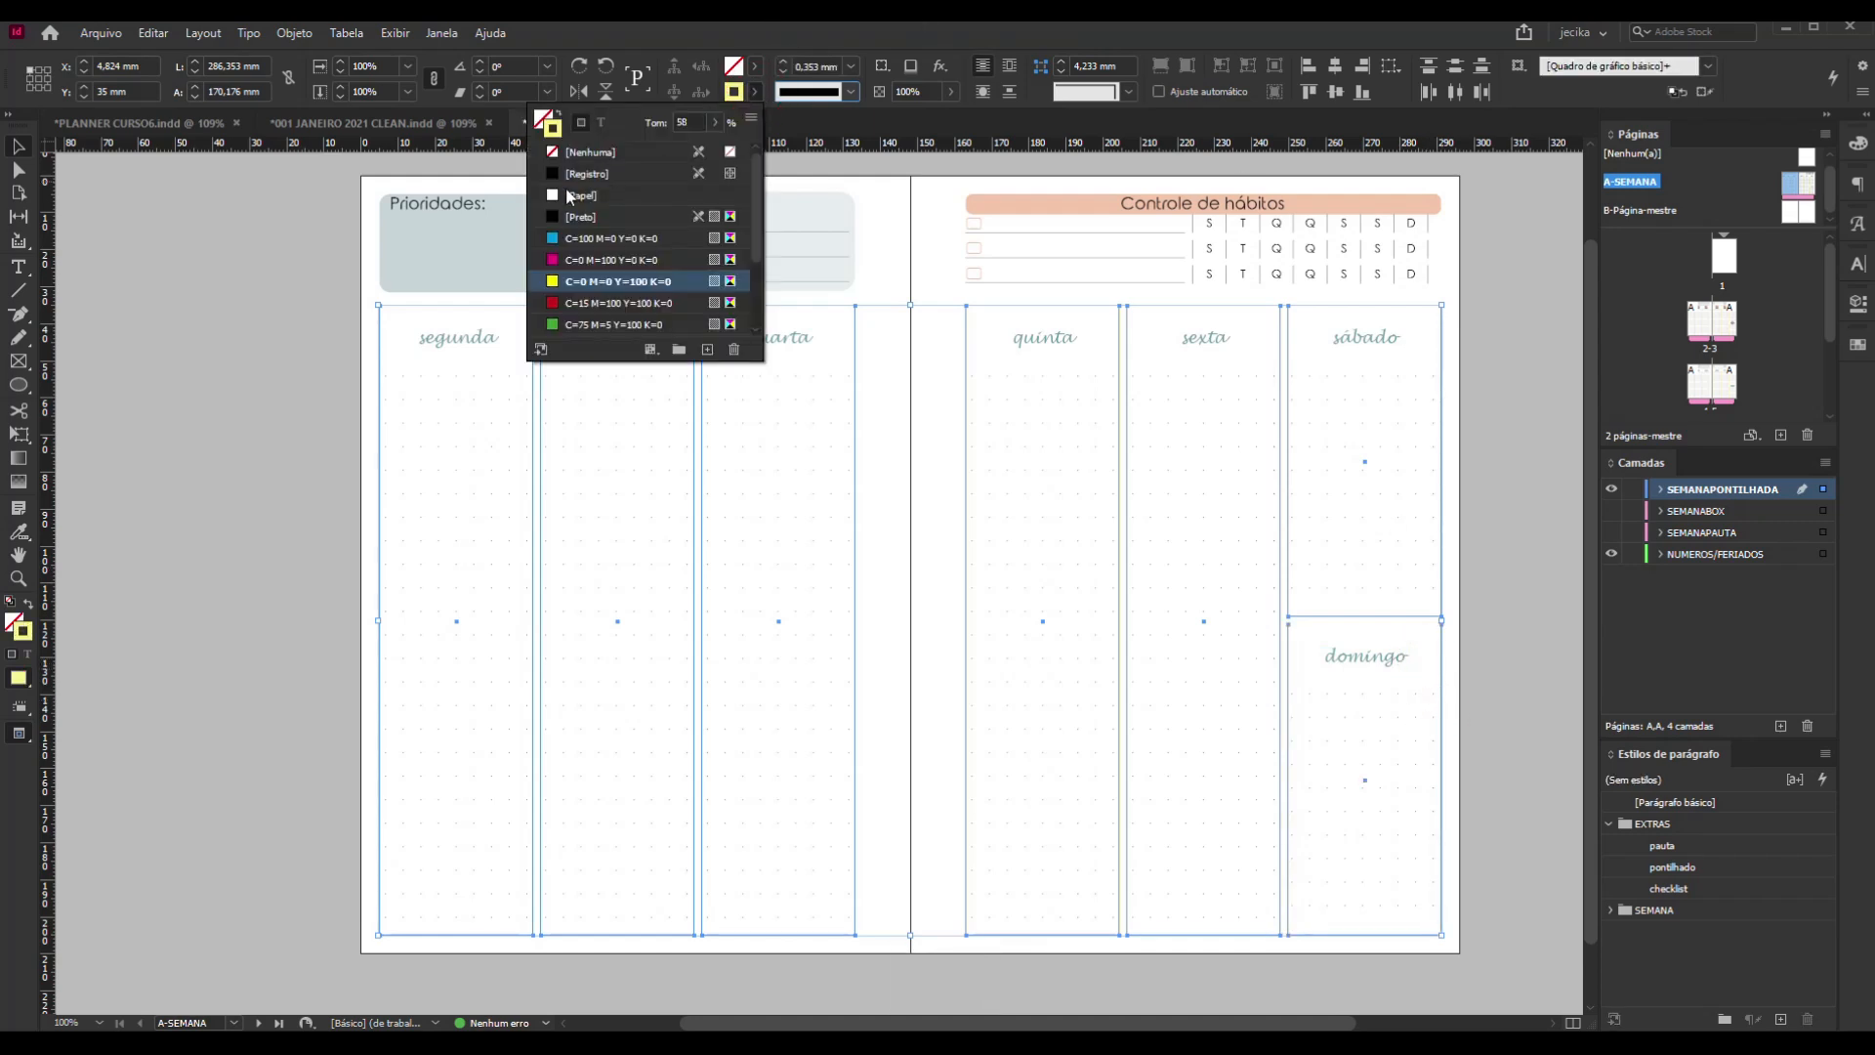
pyautogui.scroll(-3, 590, 273)
pyautogui.click(584, 281)
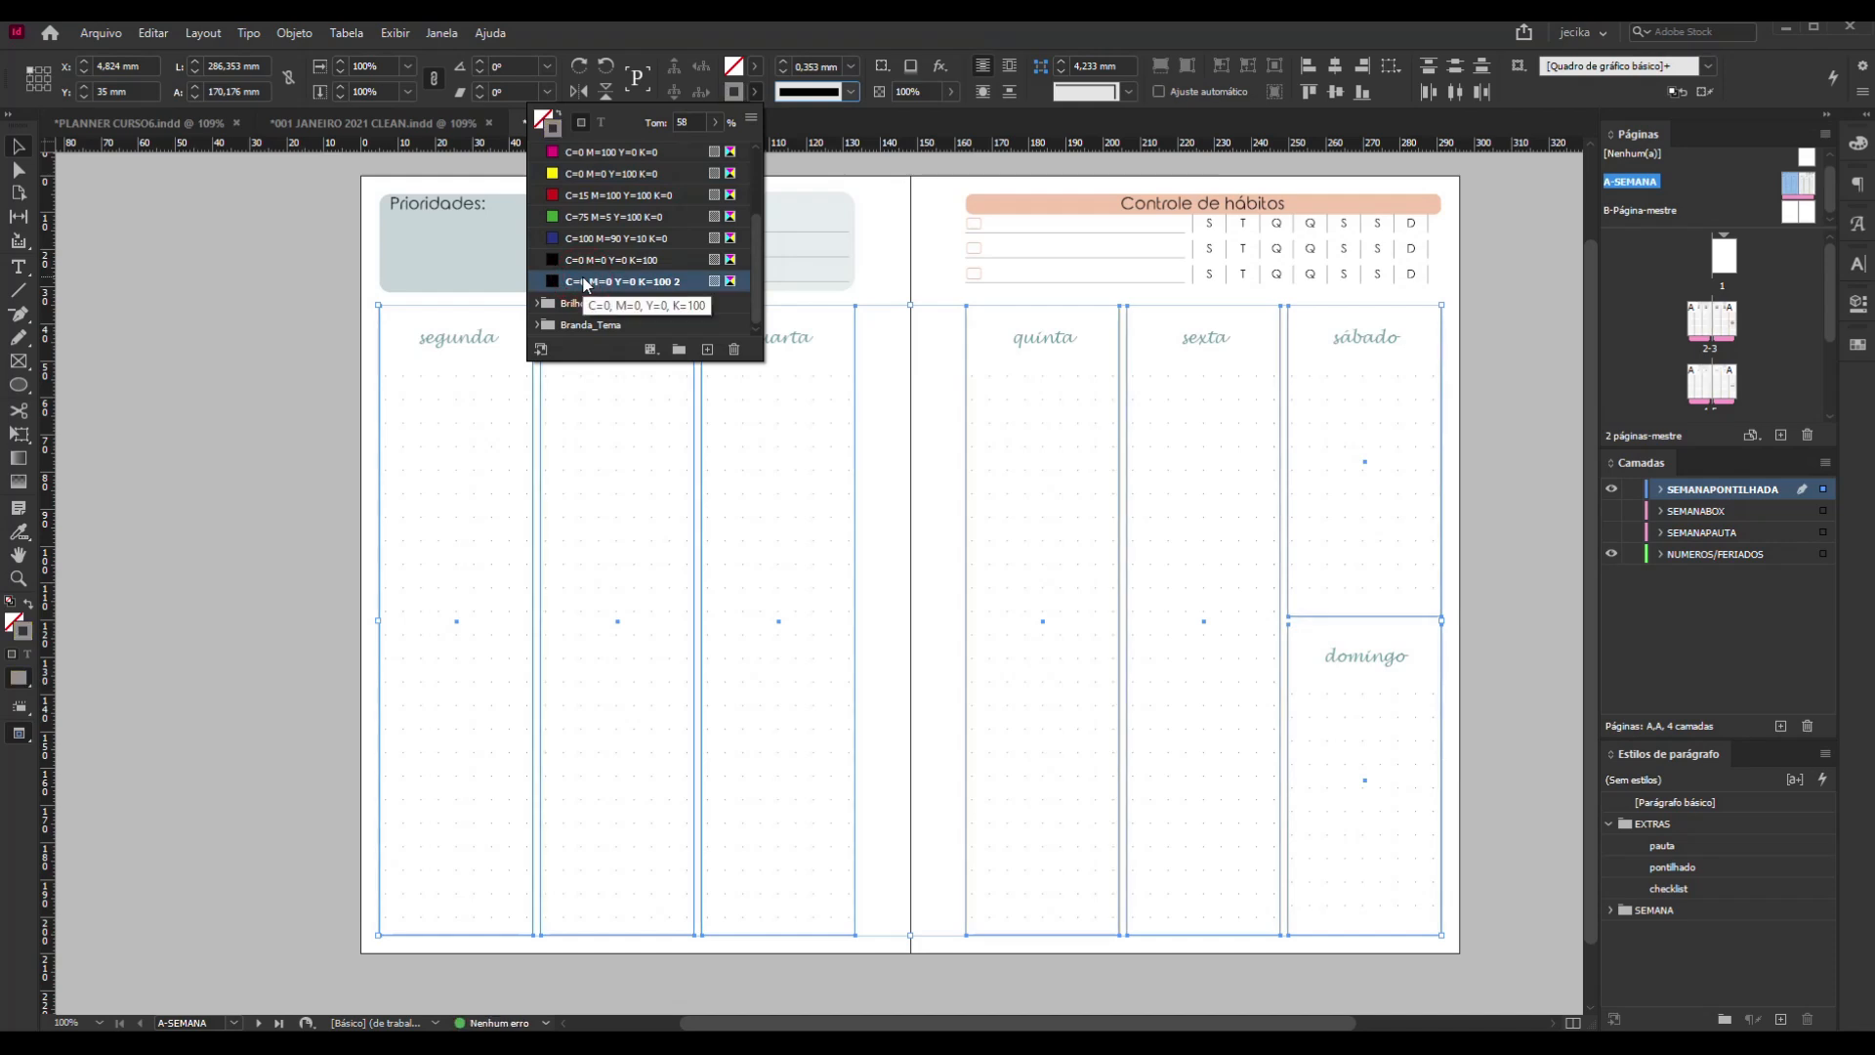
pyautogui.click(715, 123)
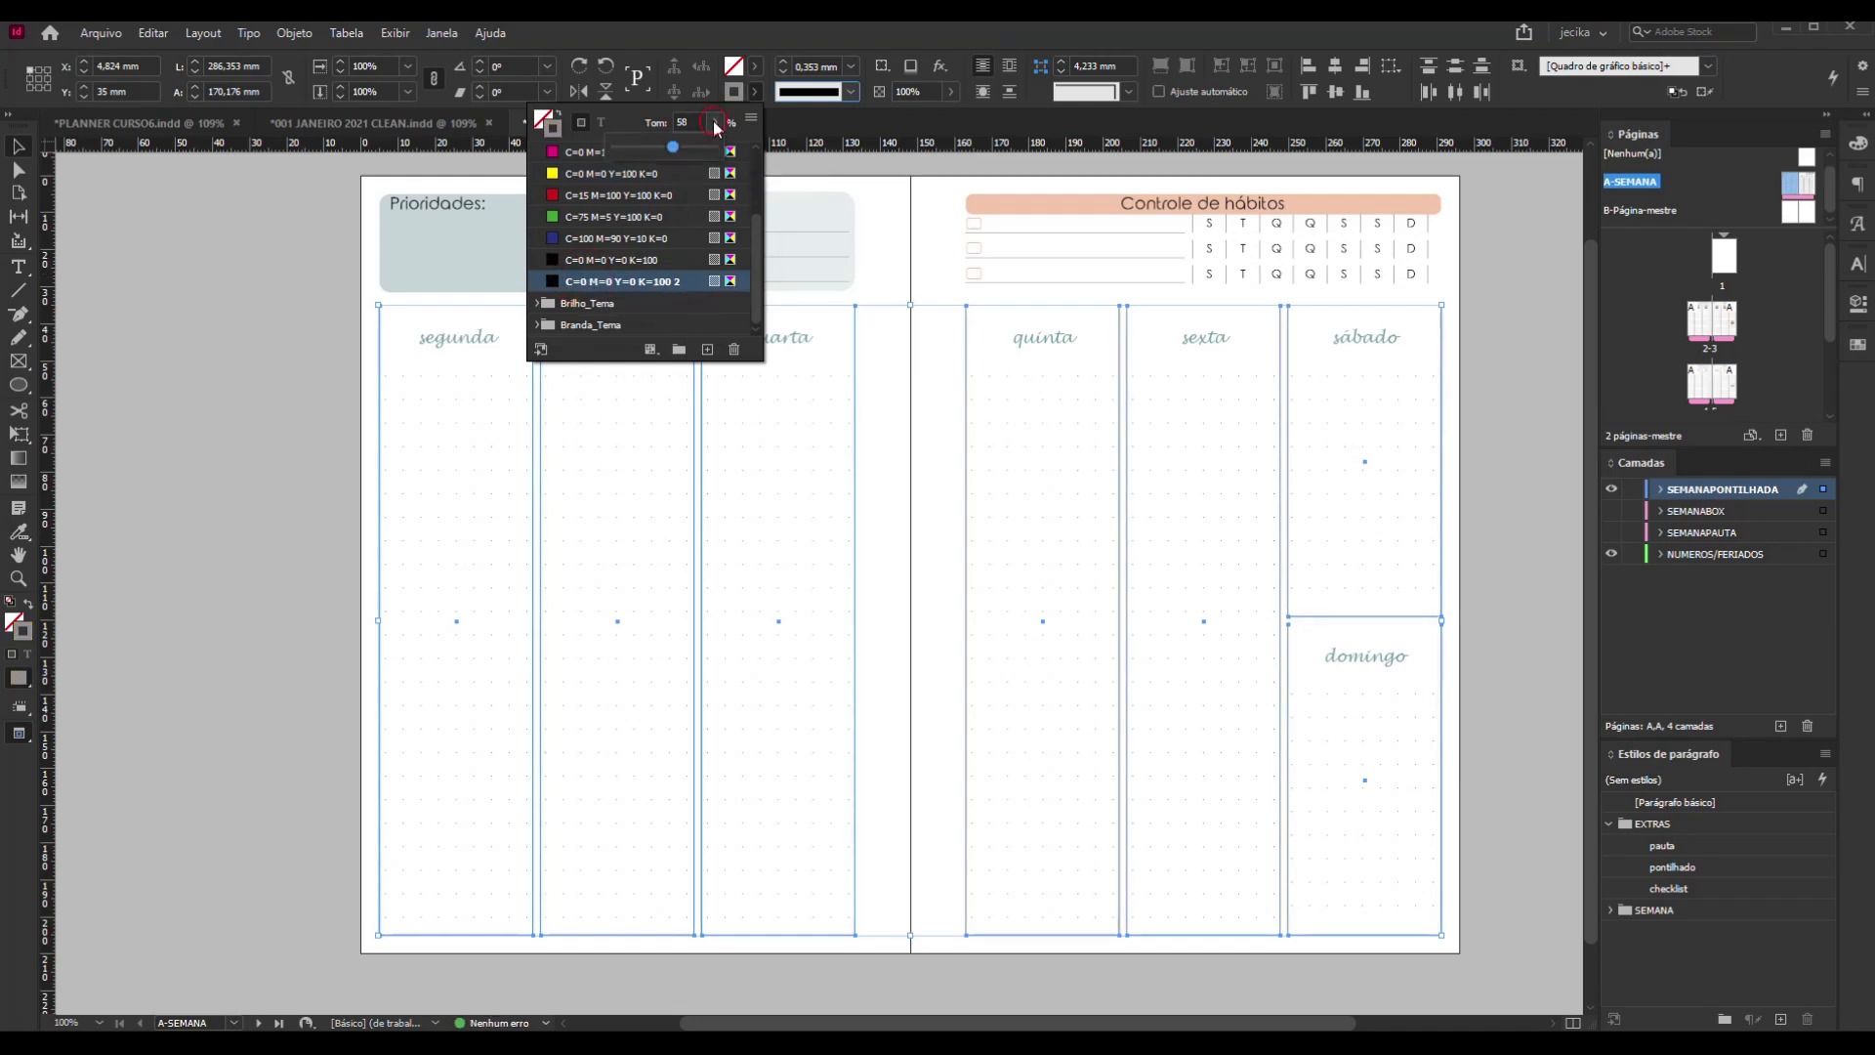
pyautogui.moveTo(679, 149); pyautogui.dragTo(712, 154)
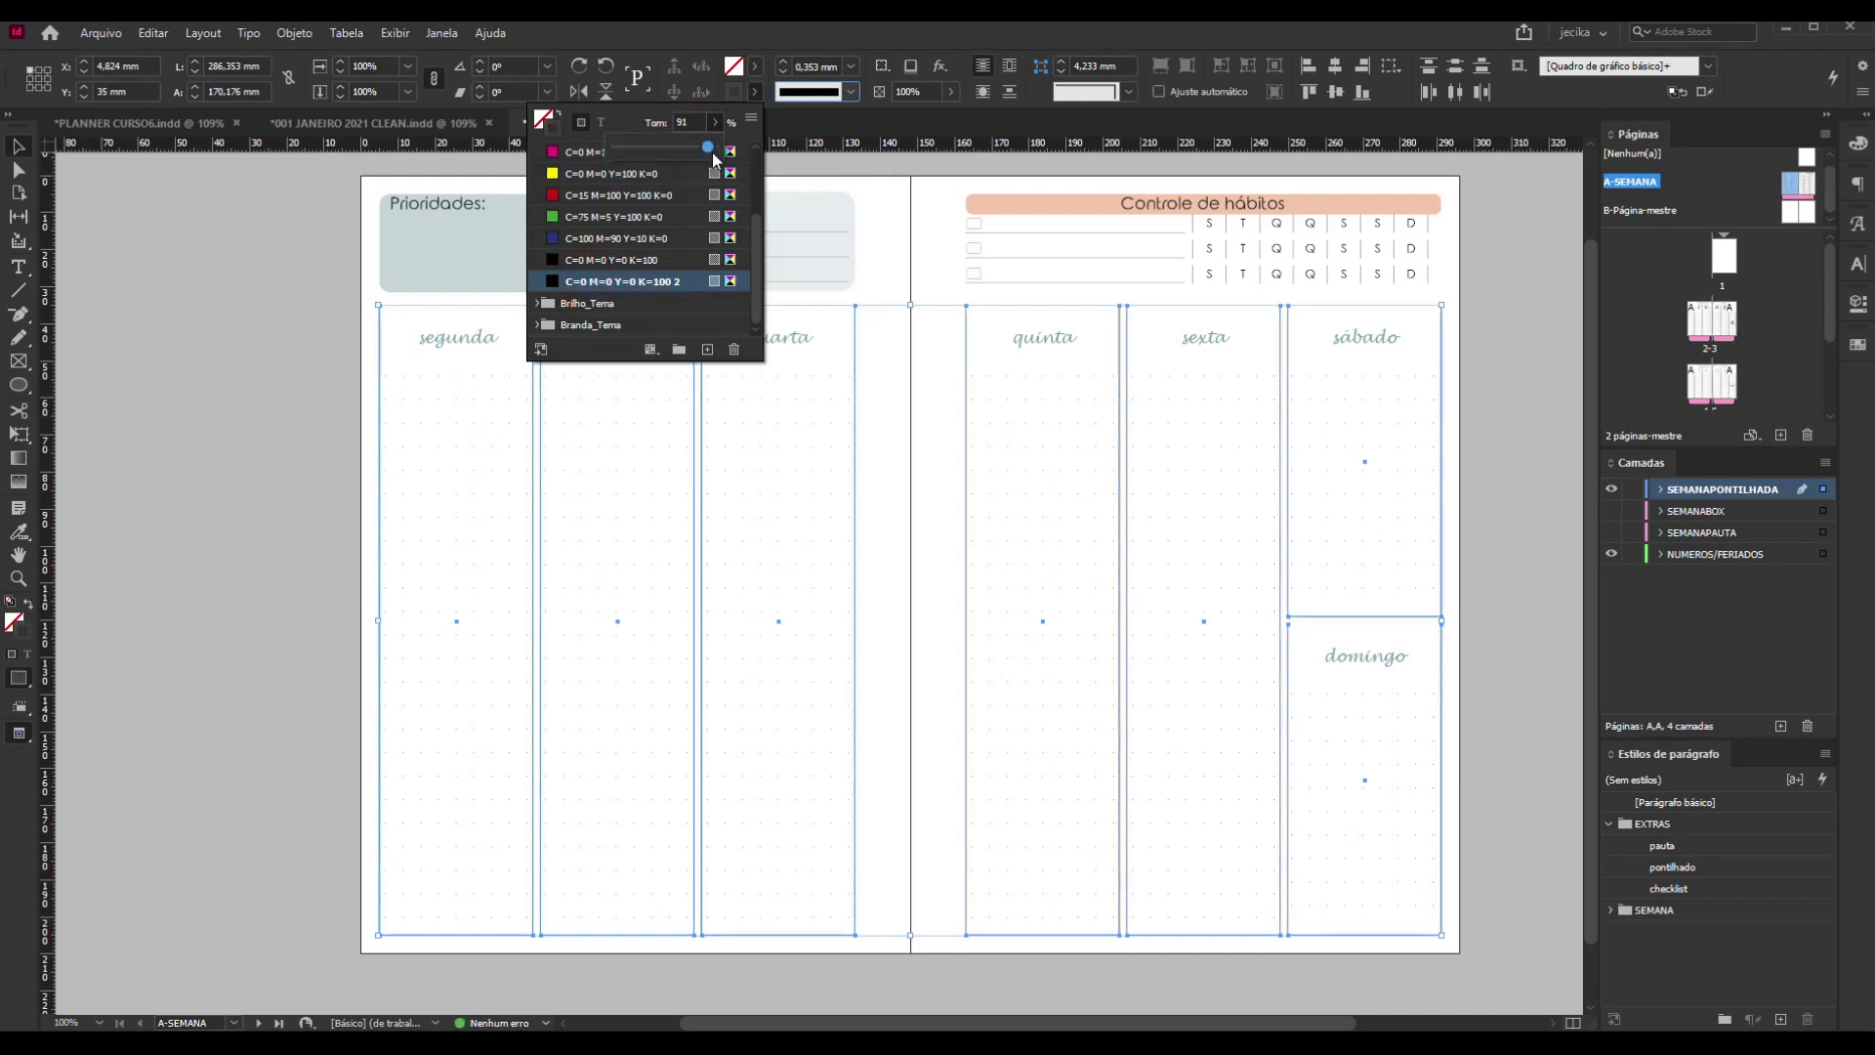
pyautogui.click(305, 296)
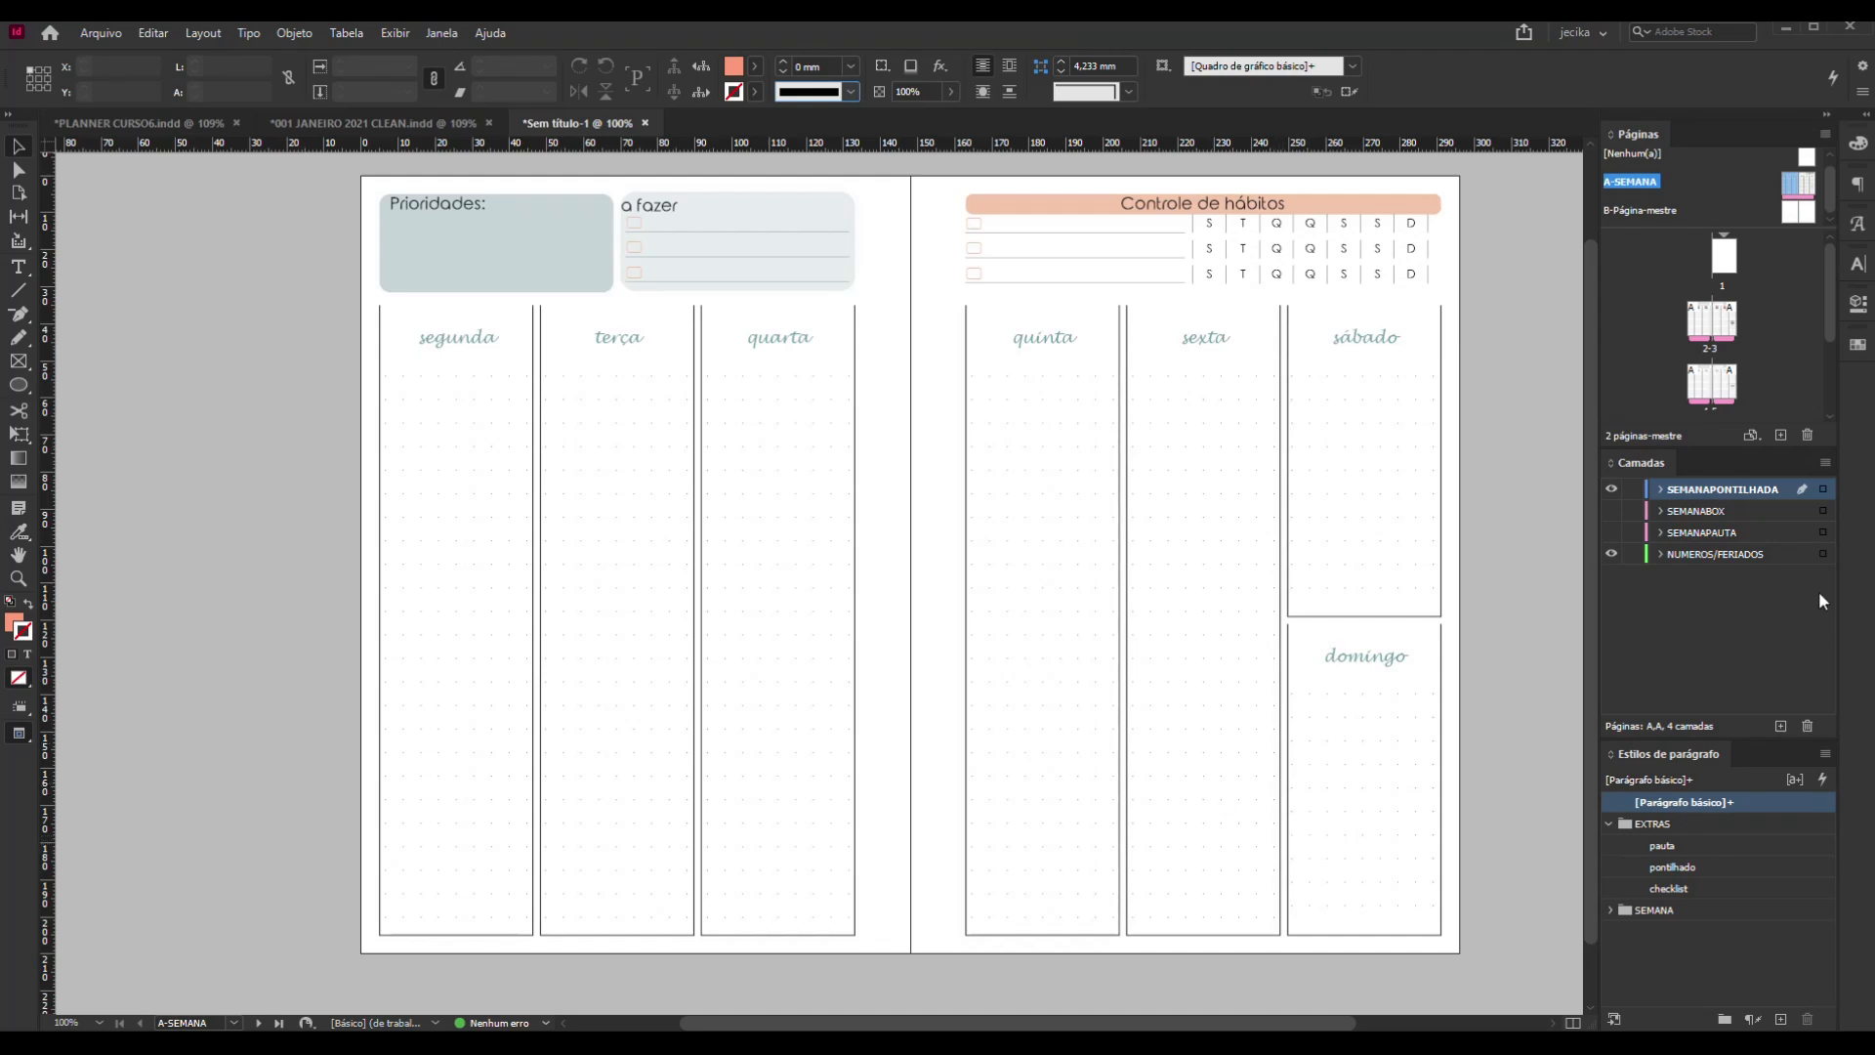
# Go to spread 2-3 and set the SEMANAPONTILHADA layer colour to Rosa
pyautogui.doubleClick(1701, 326)
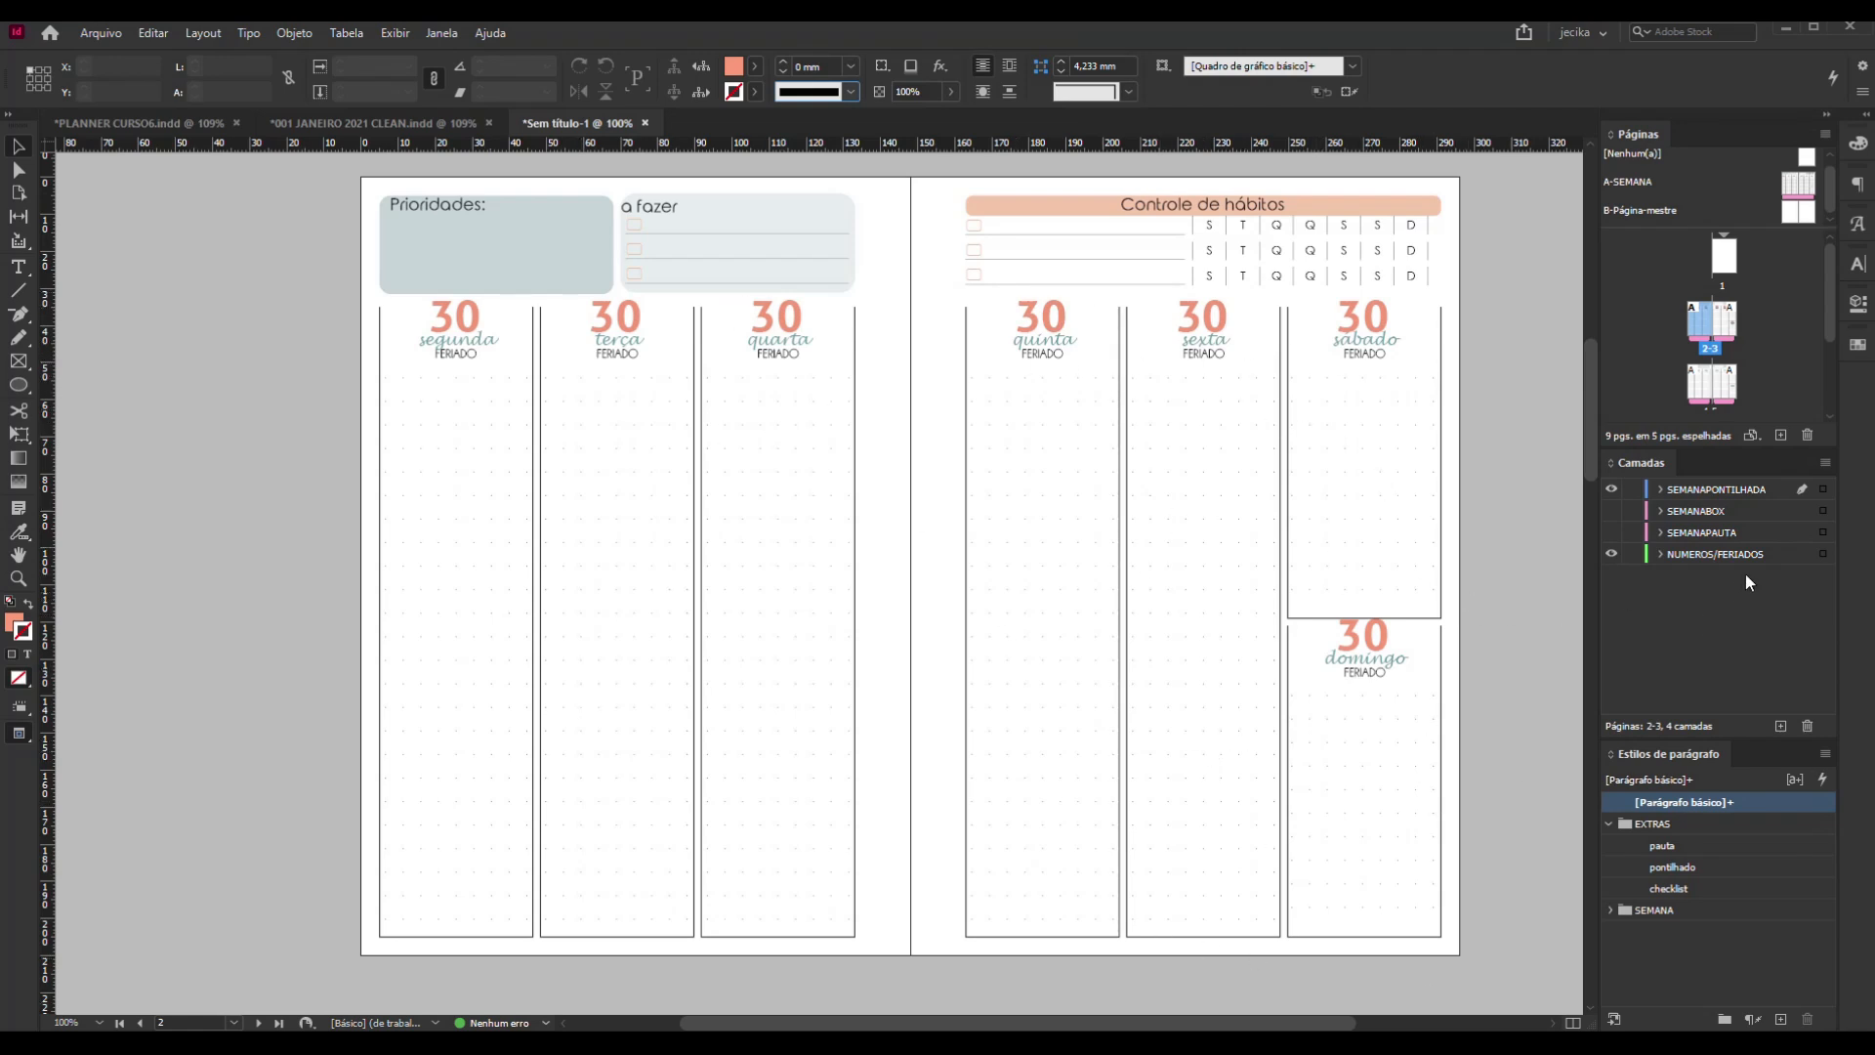
pyautogui.doubleClick(1651, 491)
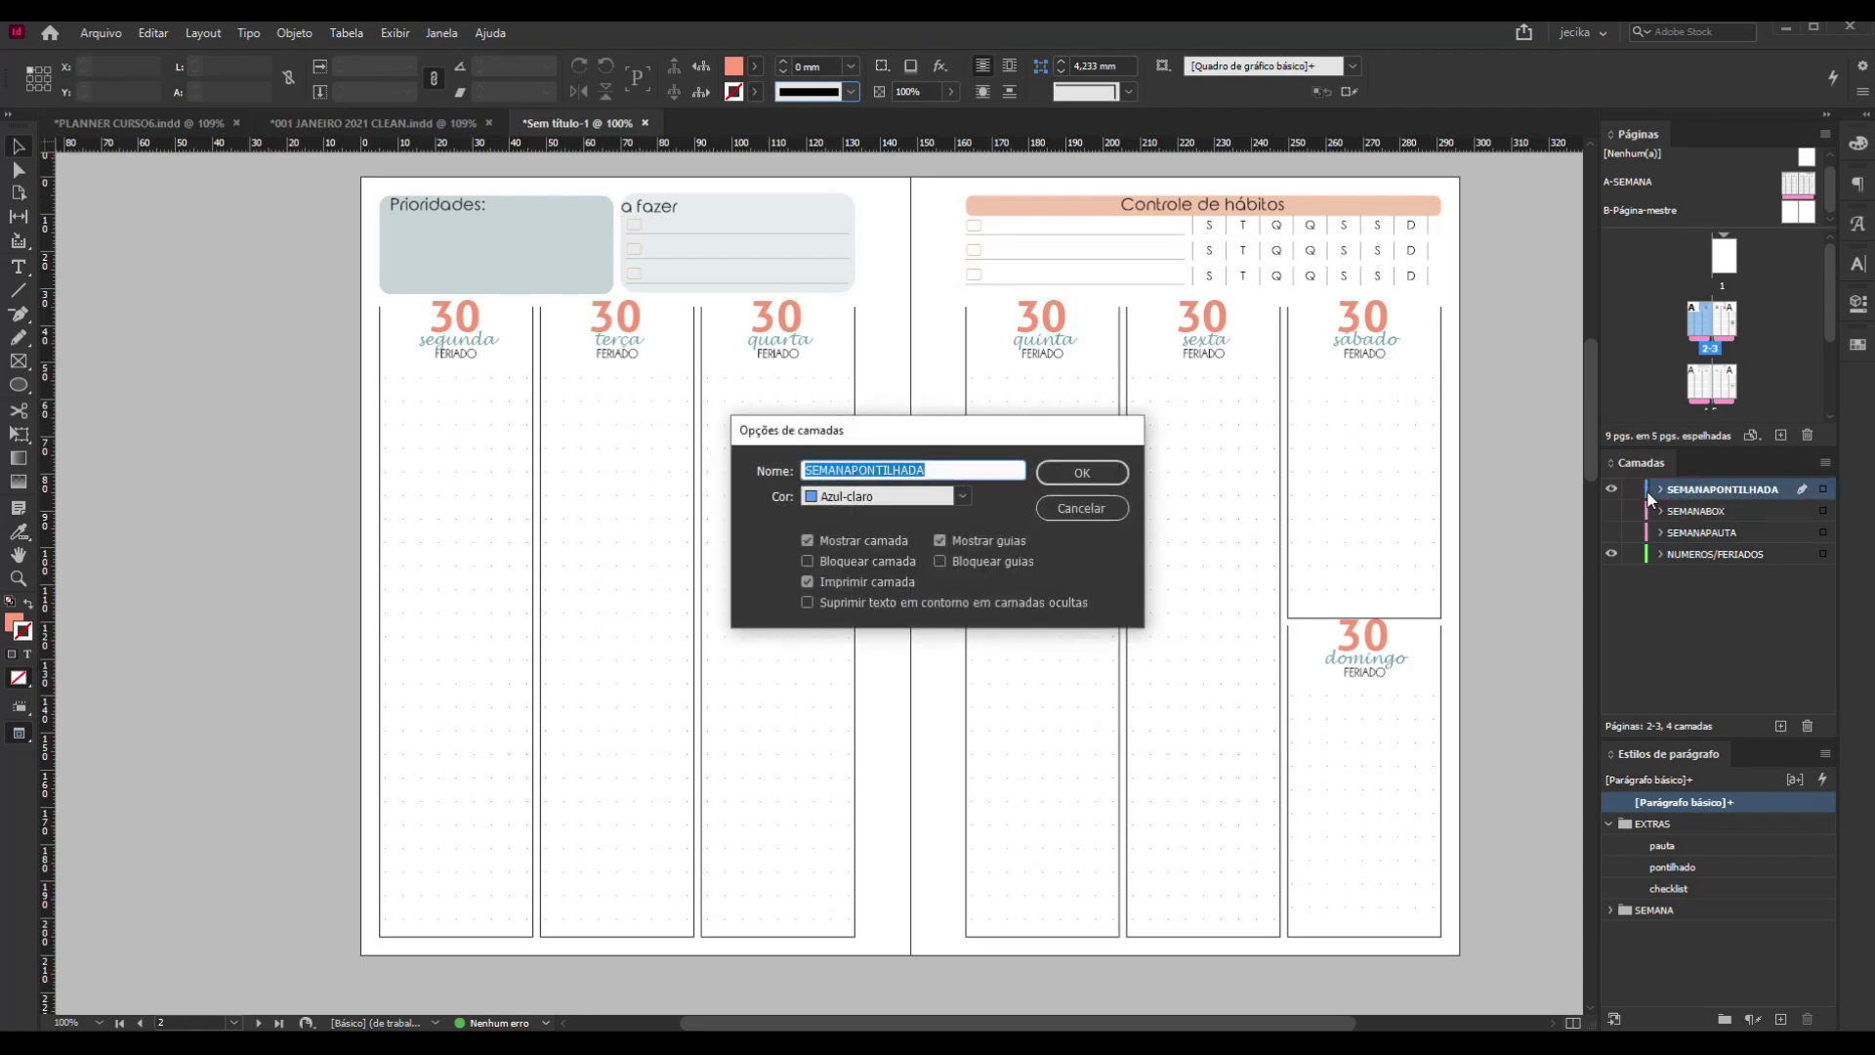
pyautogui.click(967, 496)
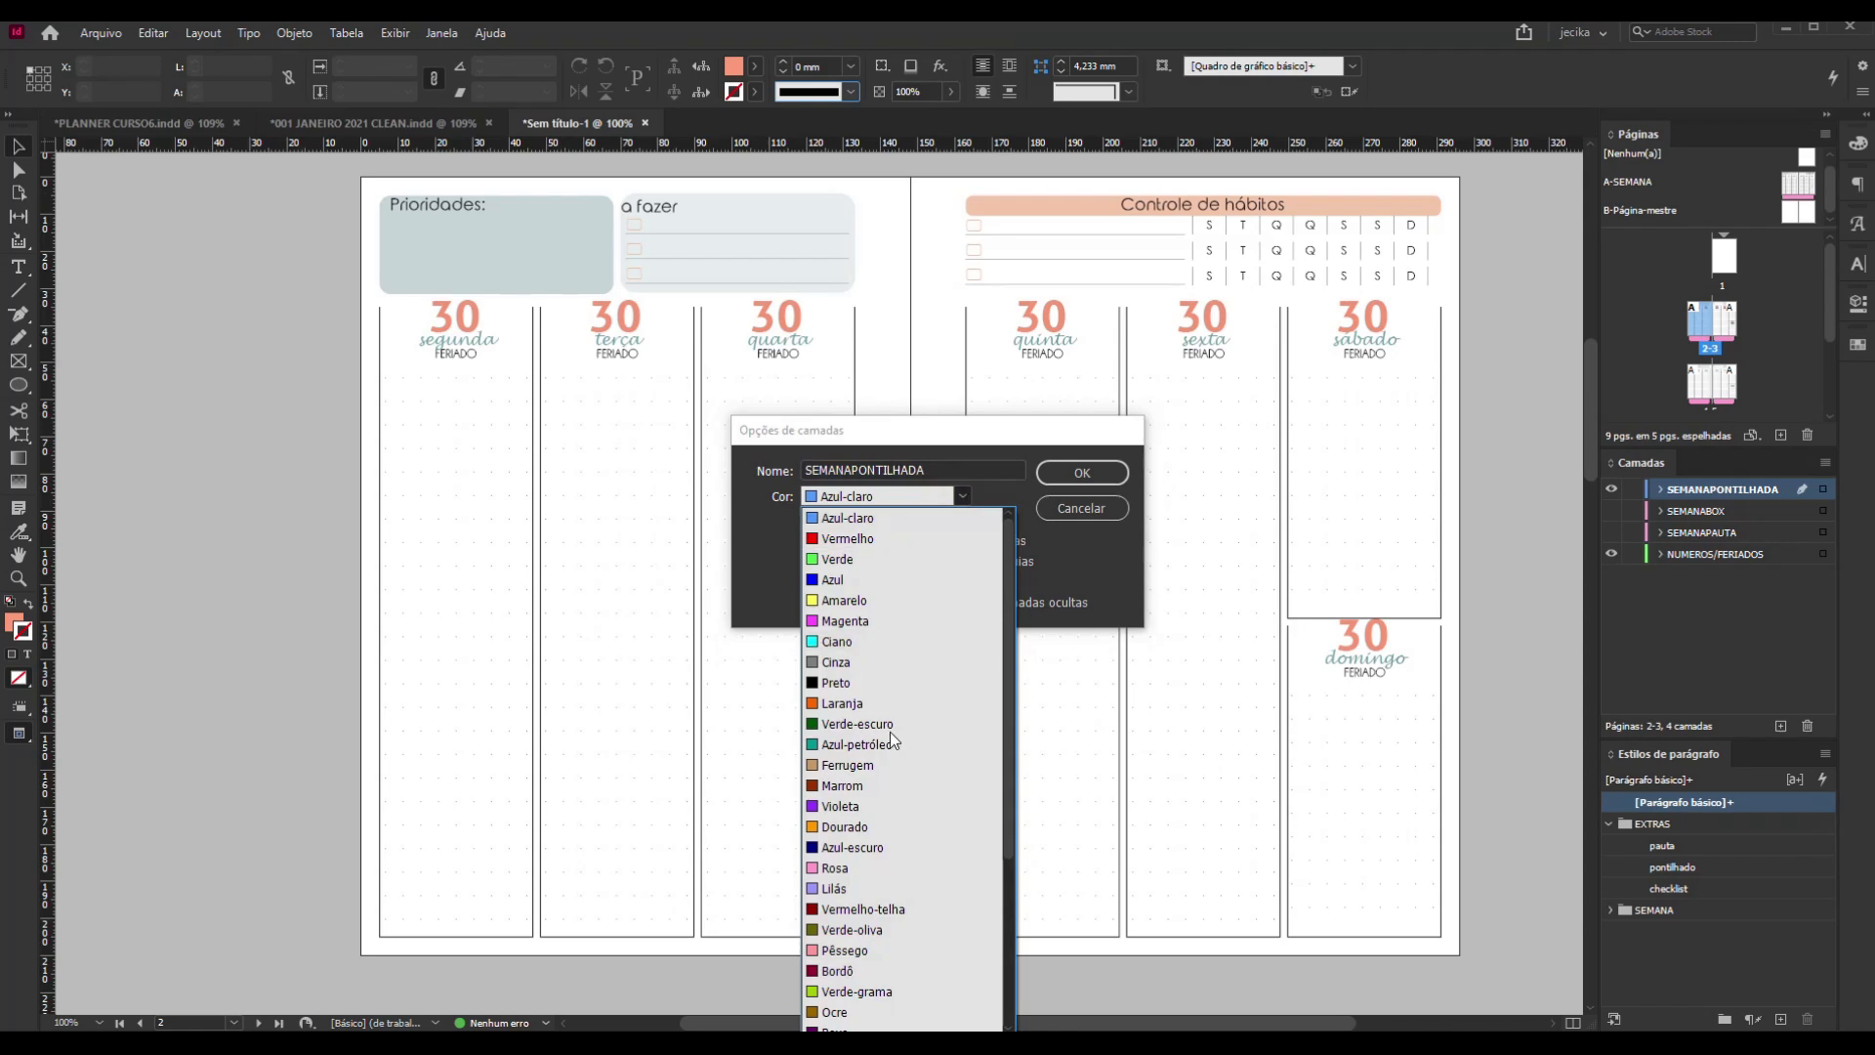
pyautogui.click(894, 873)
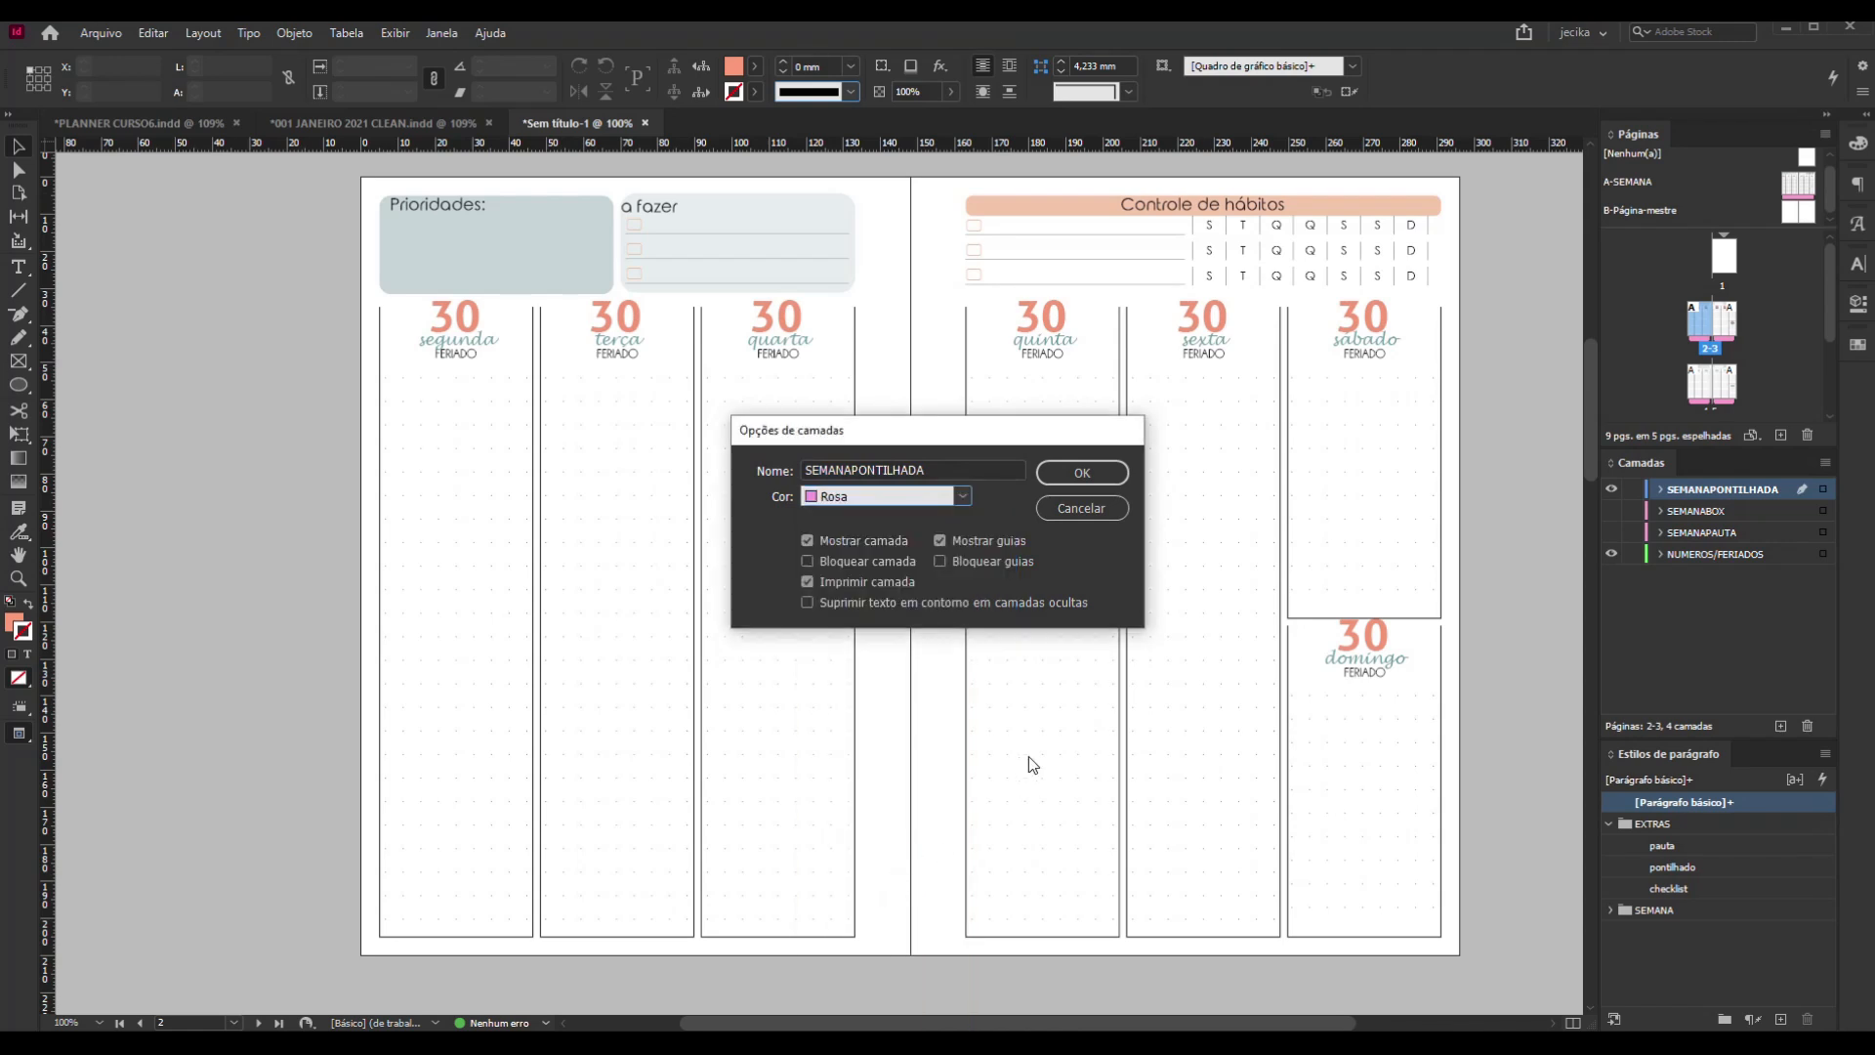
pyautogui.click(1089, 474)
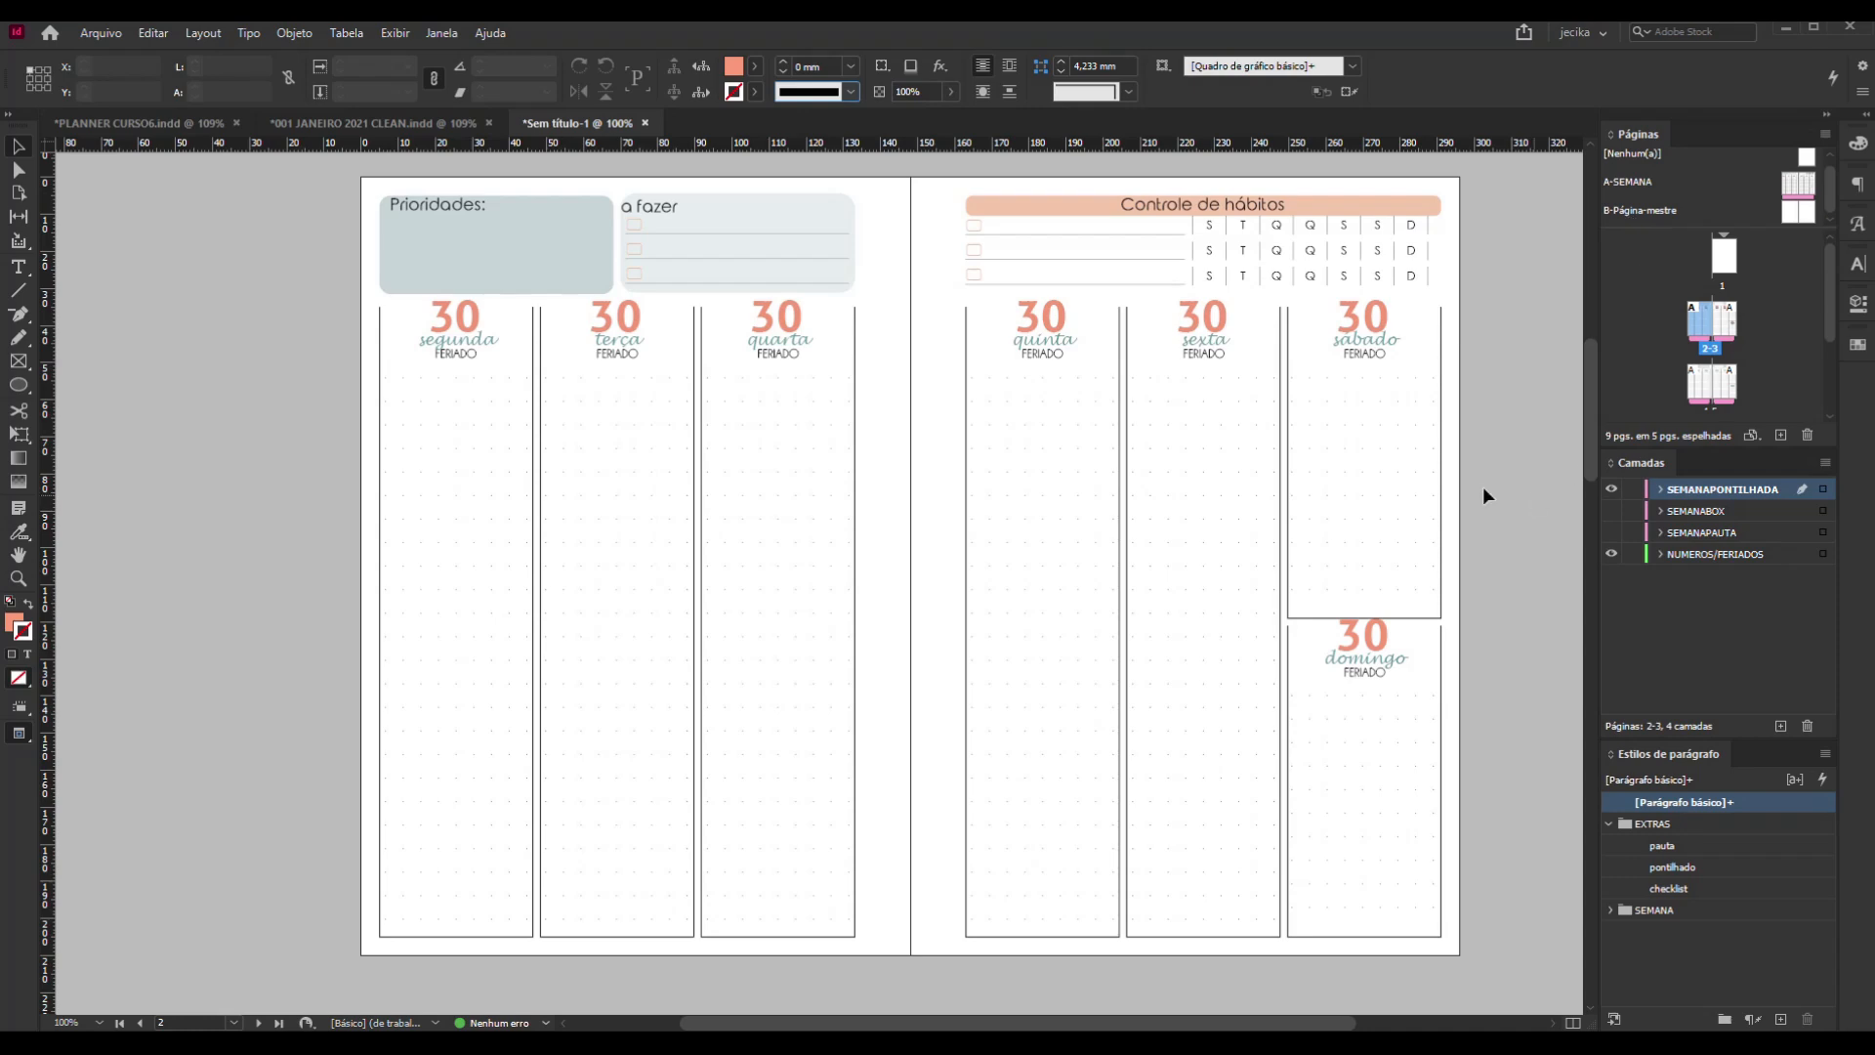
# Examine the weekly spreads on pages 2 to 9 to check how the dotted layout repeats beneath the dates and holidays
pyautogui.scroll(-8, 1463, 461)
pyautogui.scroll(-10, 1464, 461)
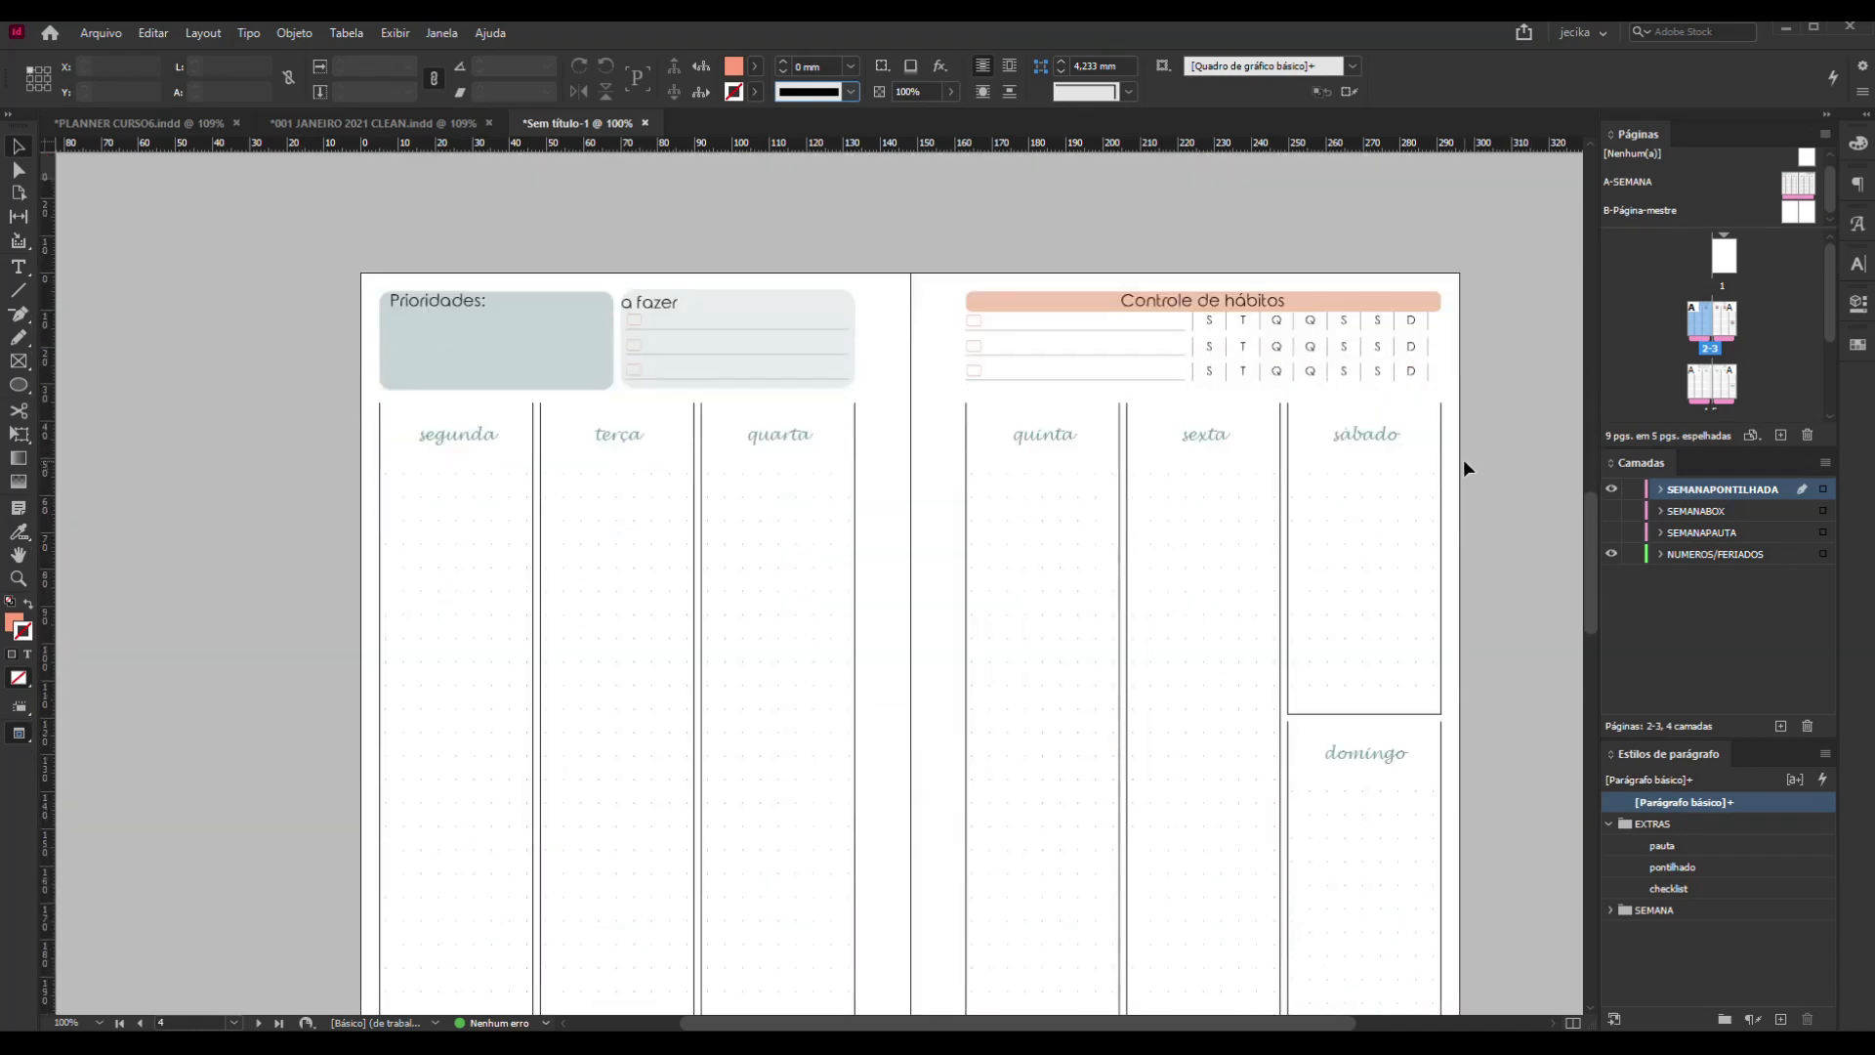
pyautogui.scroll(-10, 1463, 461)
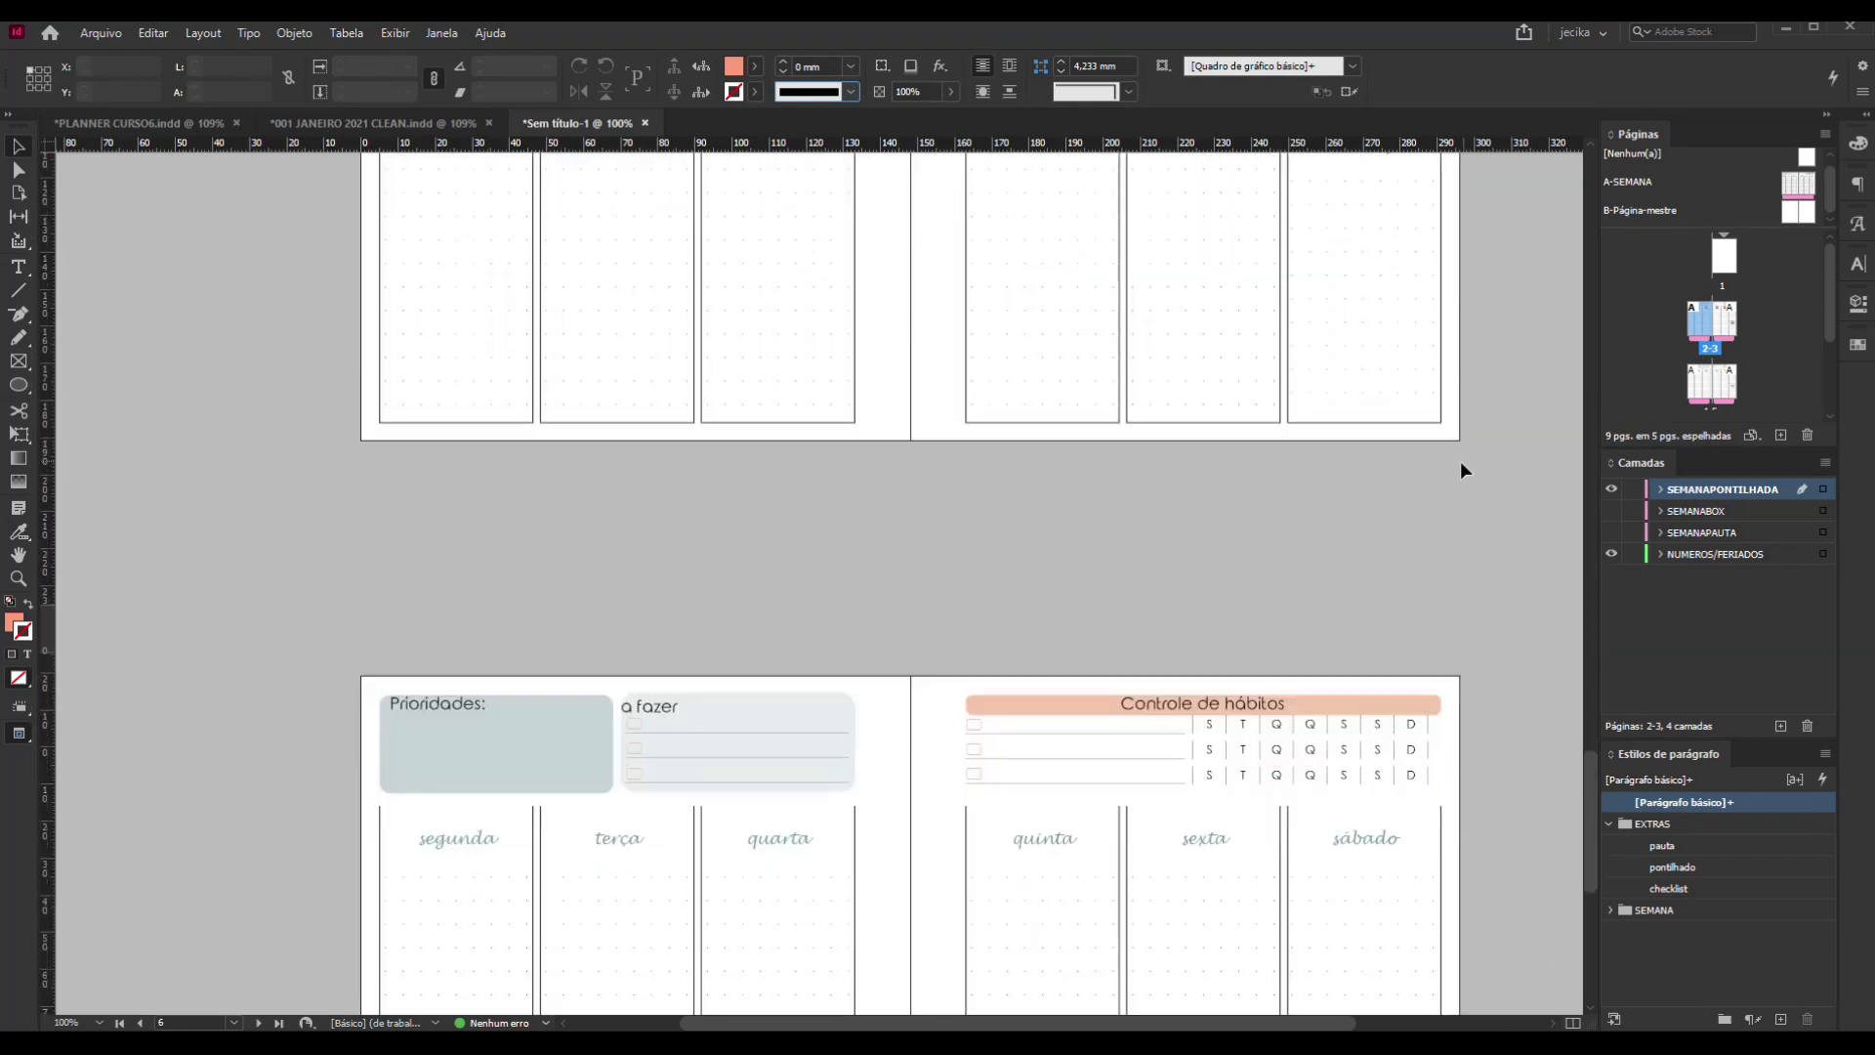
pyautogui.scroll(10, 1498, 490)
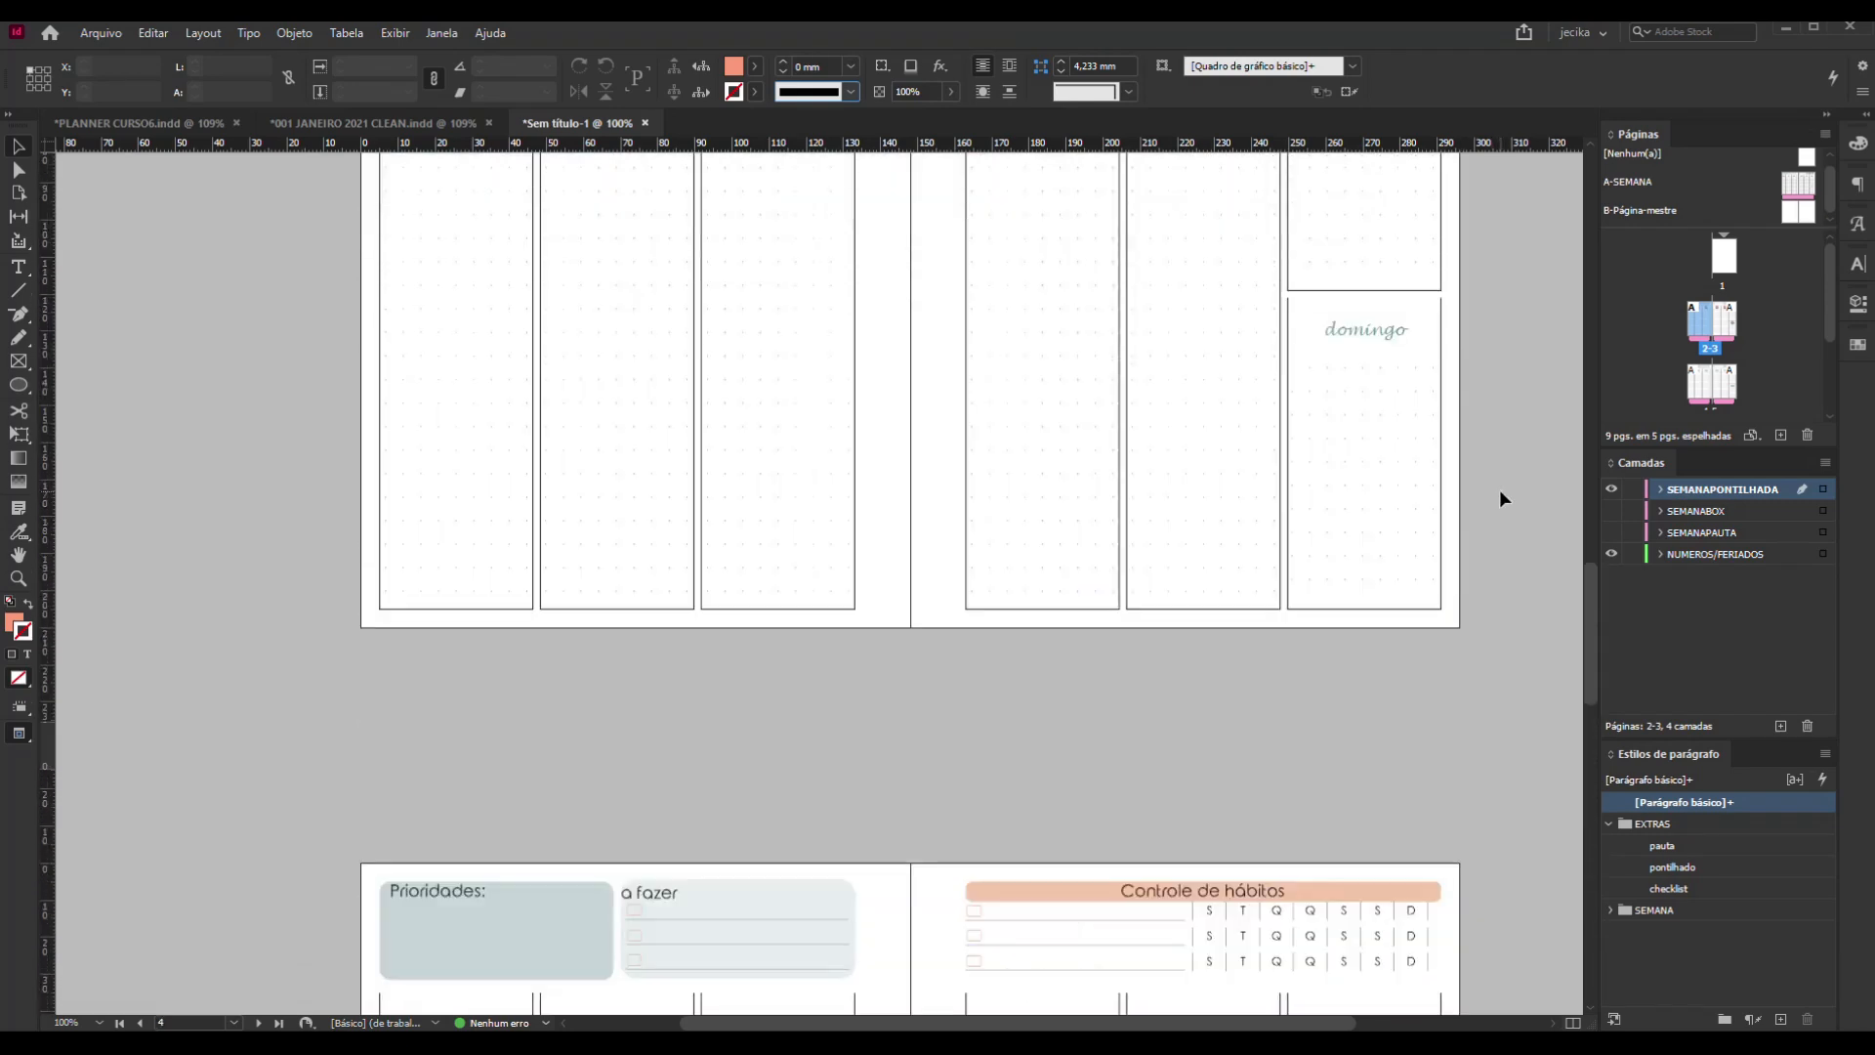
pyautogui.scroll(10, 1500, 487)
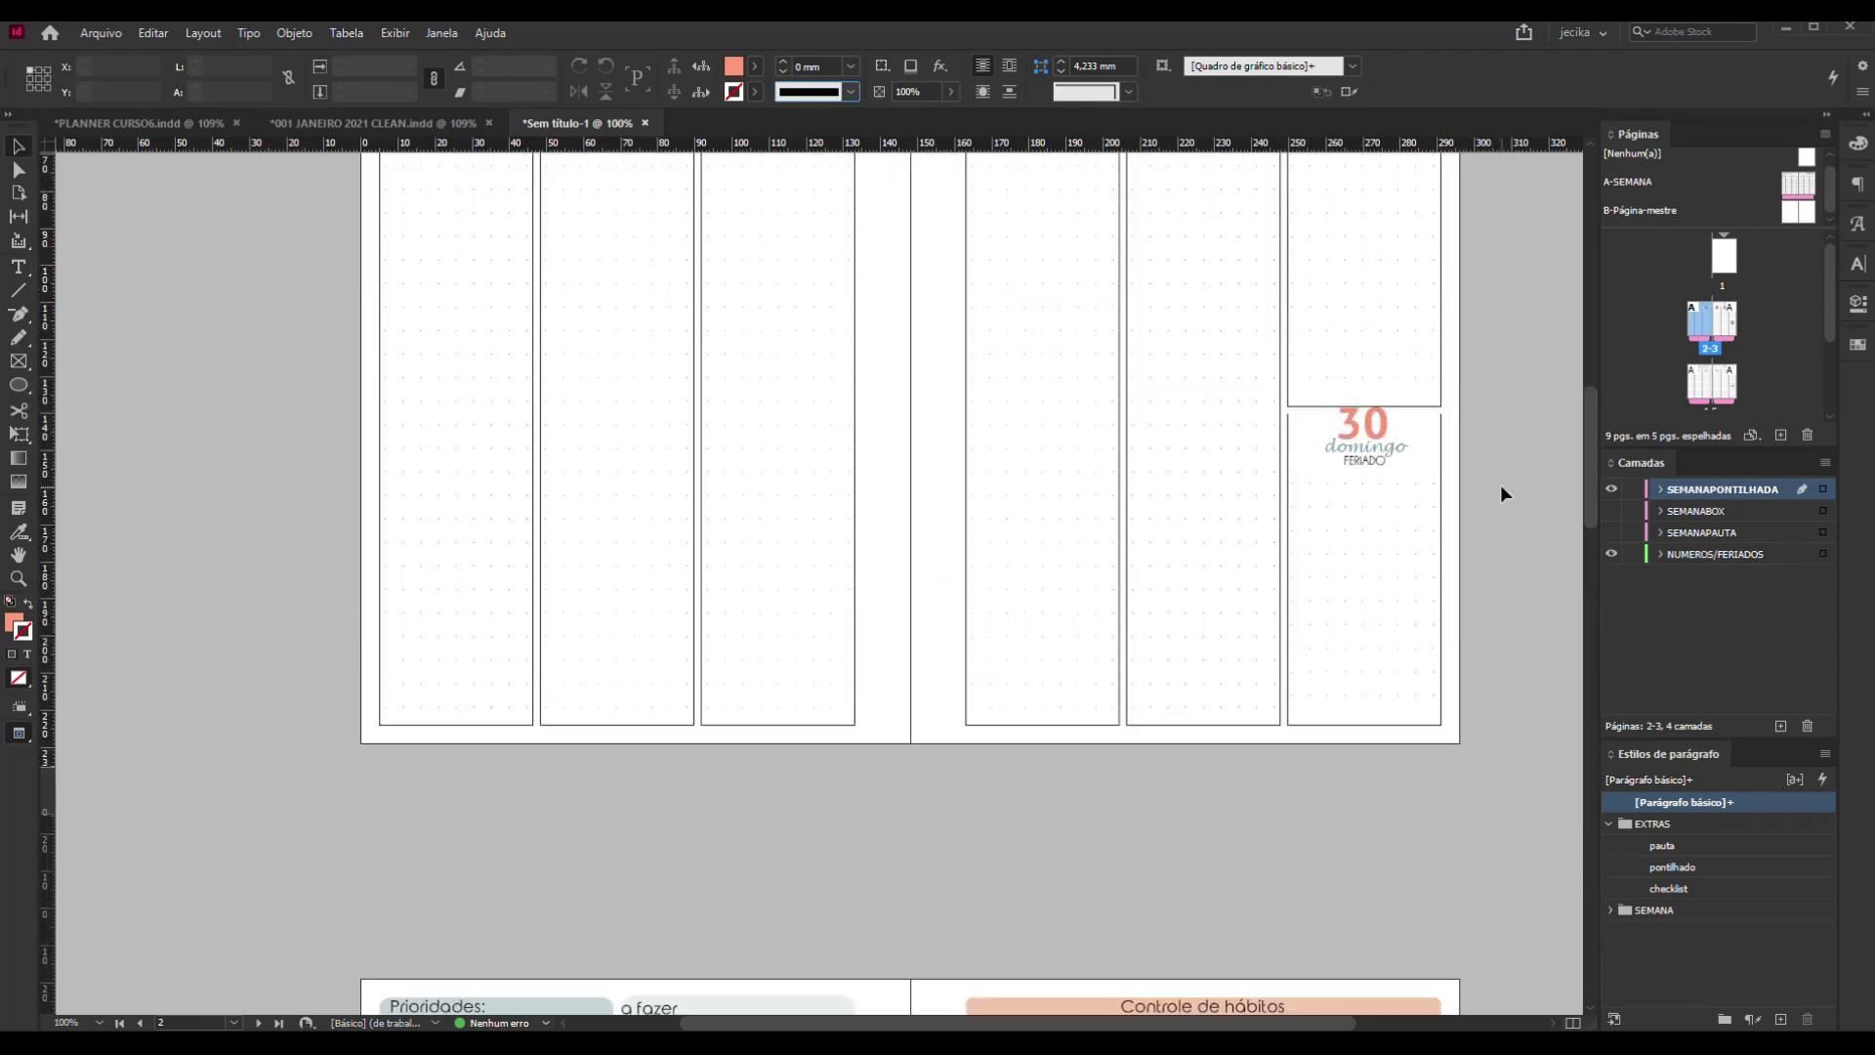
pyautogui.scroll(-10, 1504, 483)
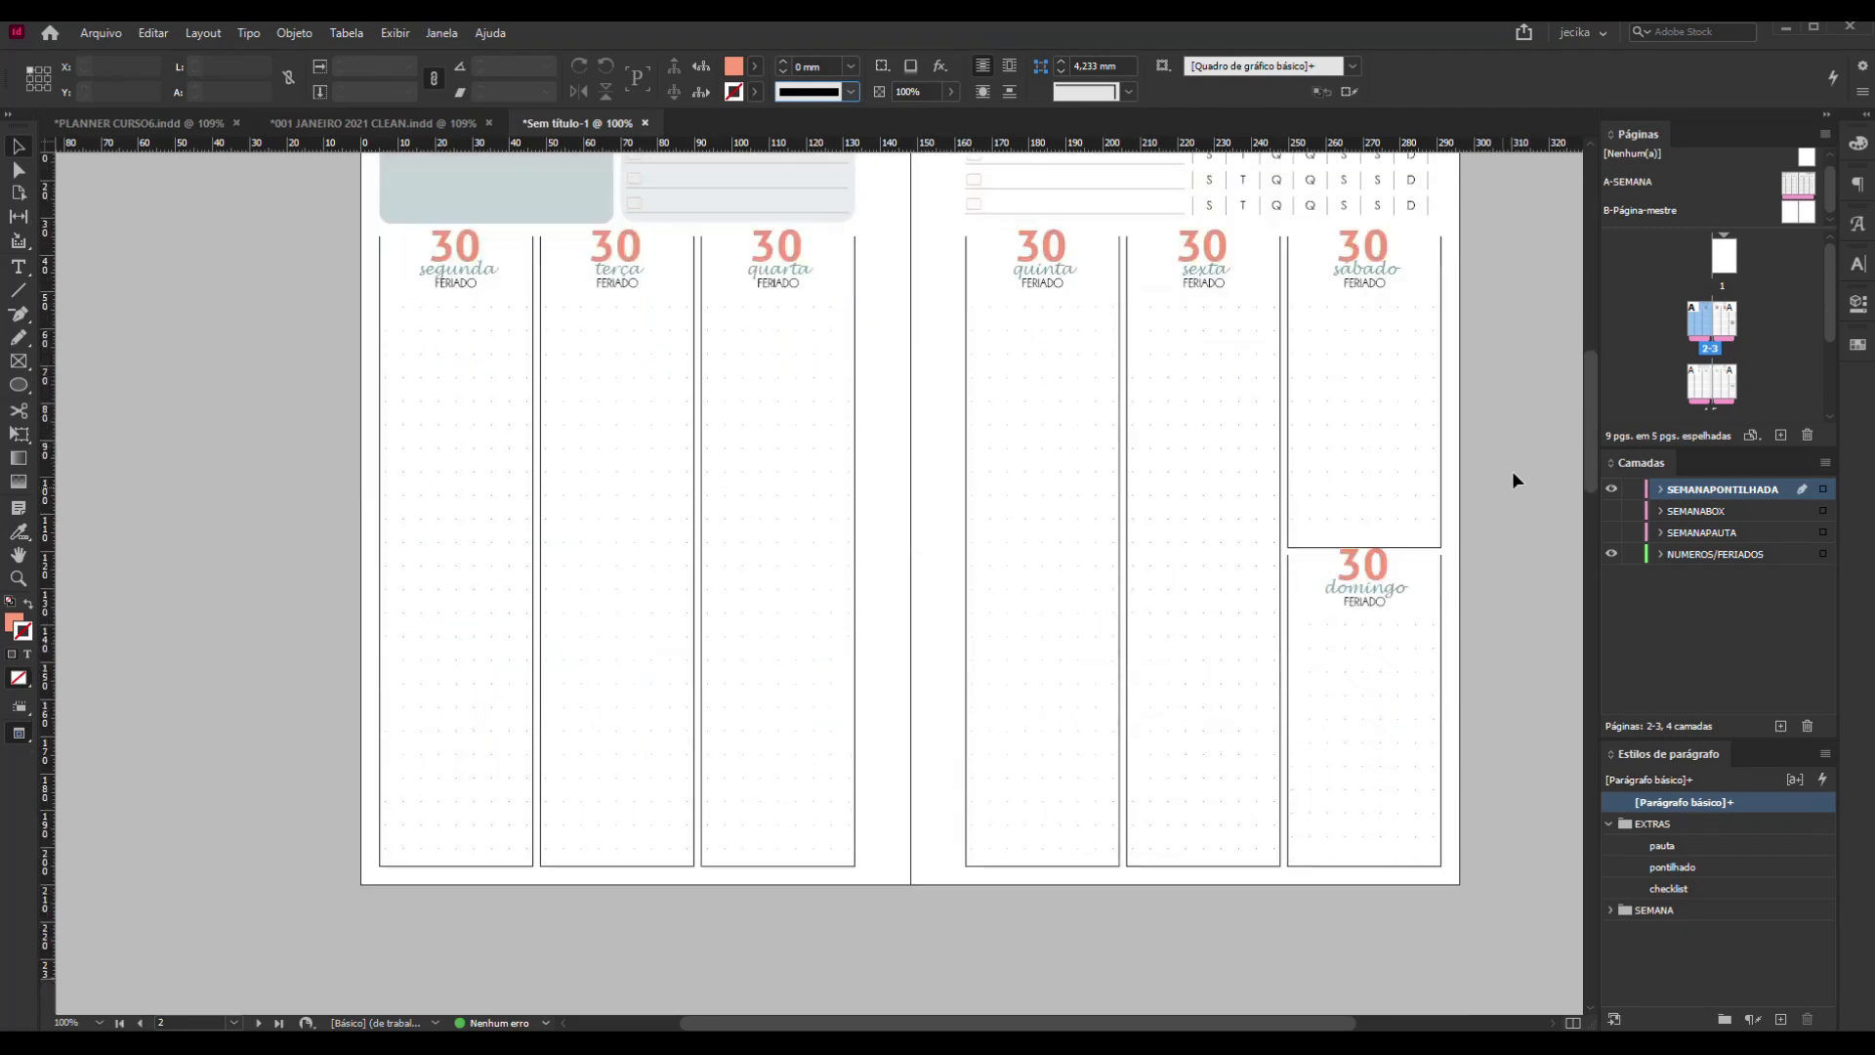
pyautogui.scroll(-8, 1534, 447)
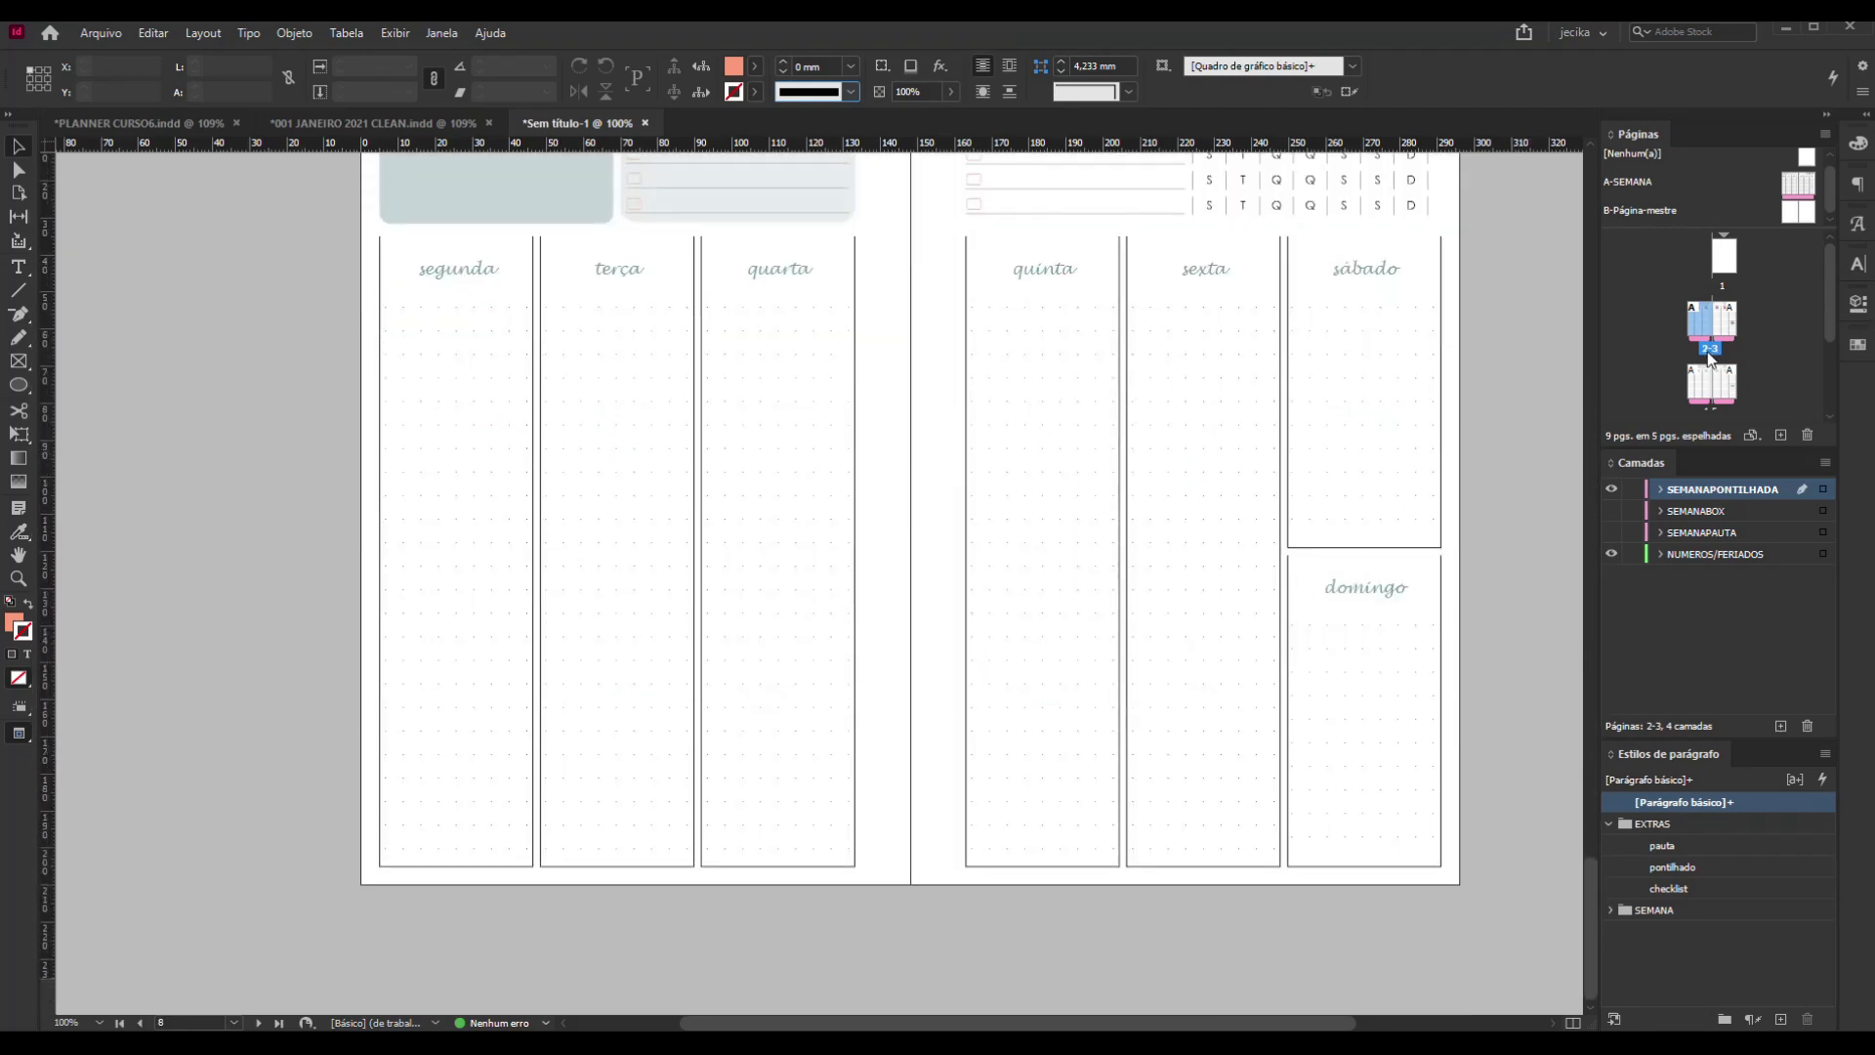
pyautogui.doubleClick(1703, 381)
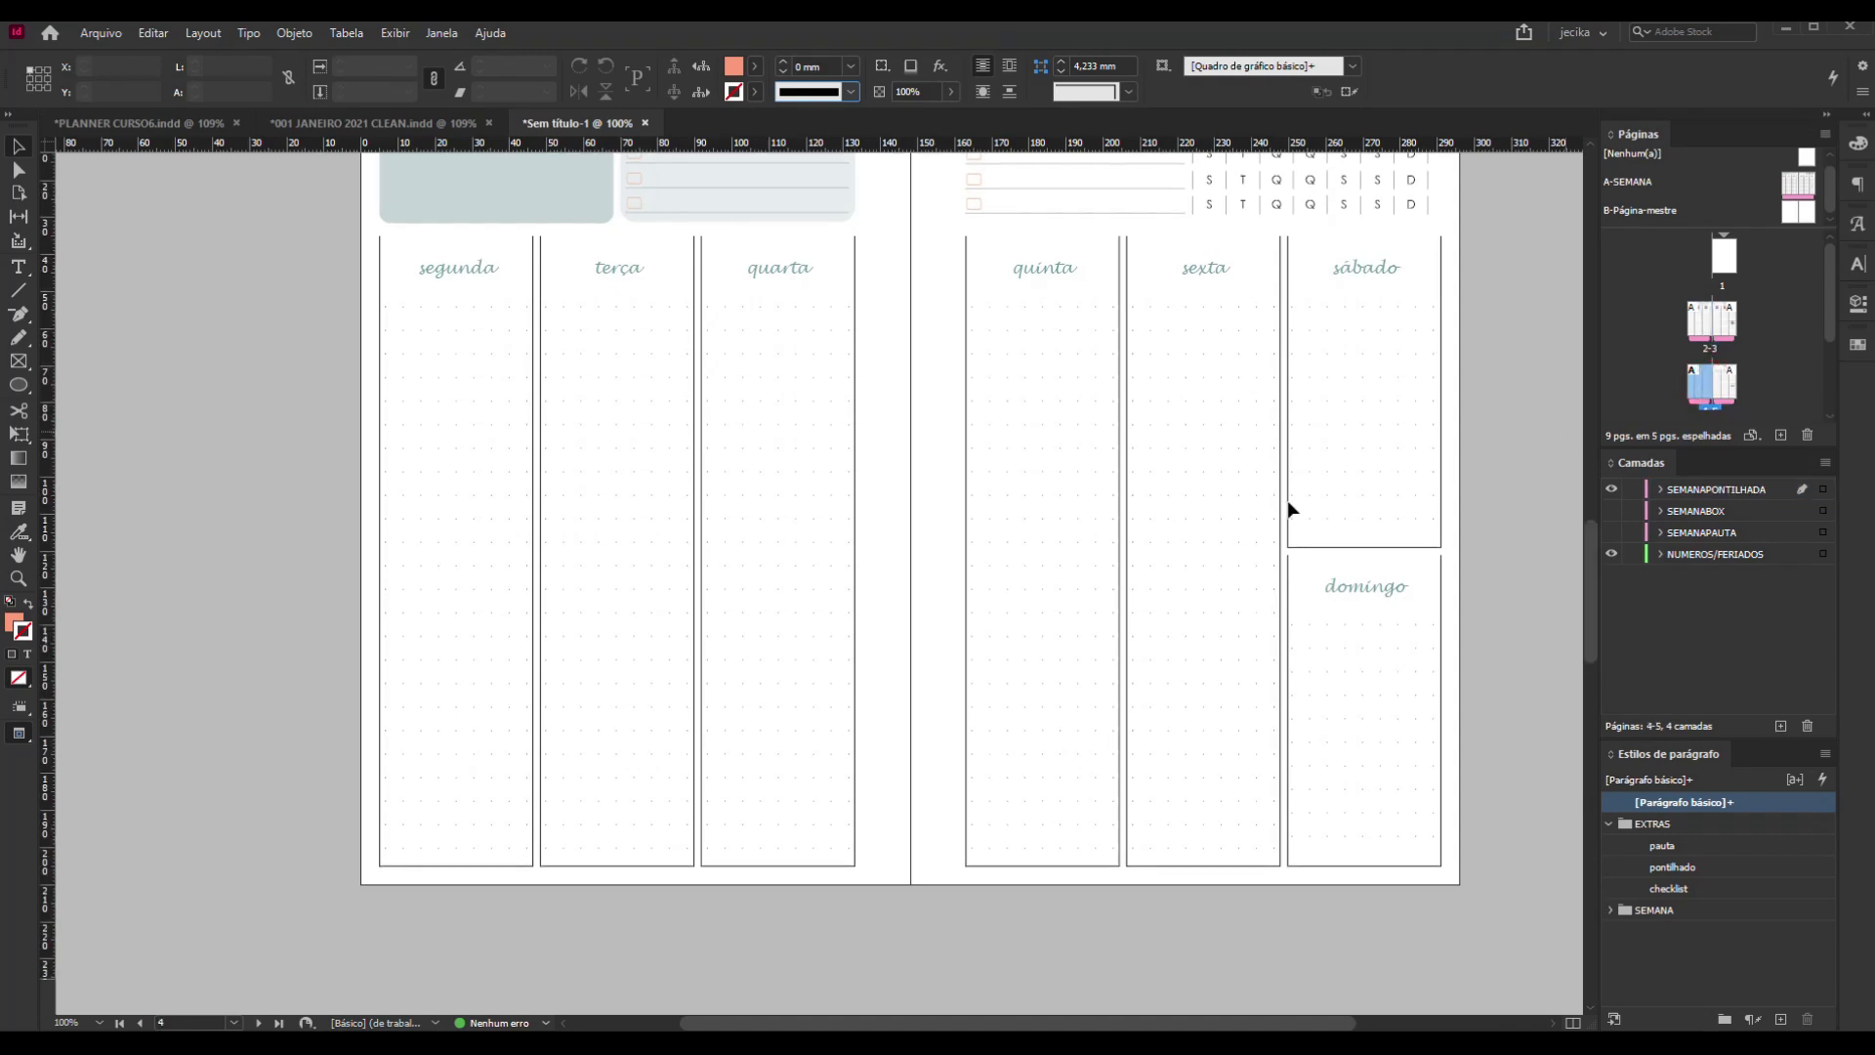
pyautogui.scroll(-8, 1252, 529)
pyautogui.scroll(8, 1251, 537)
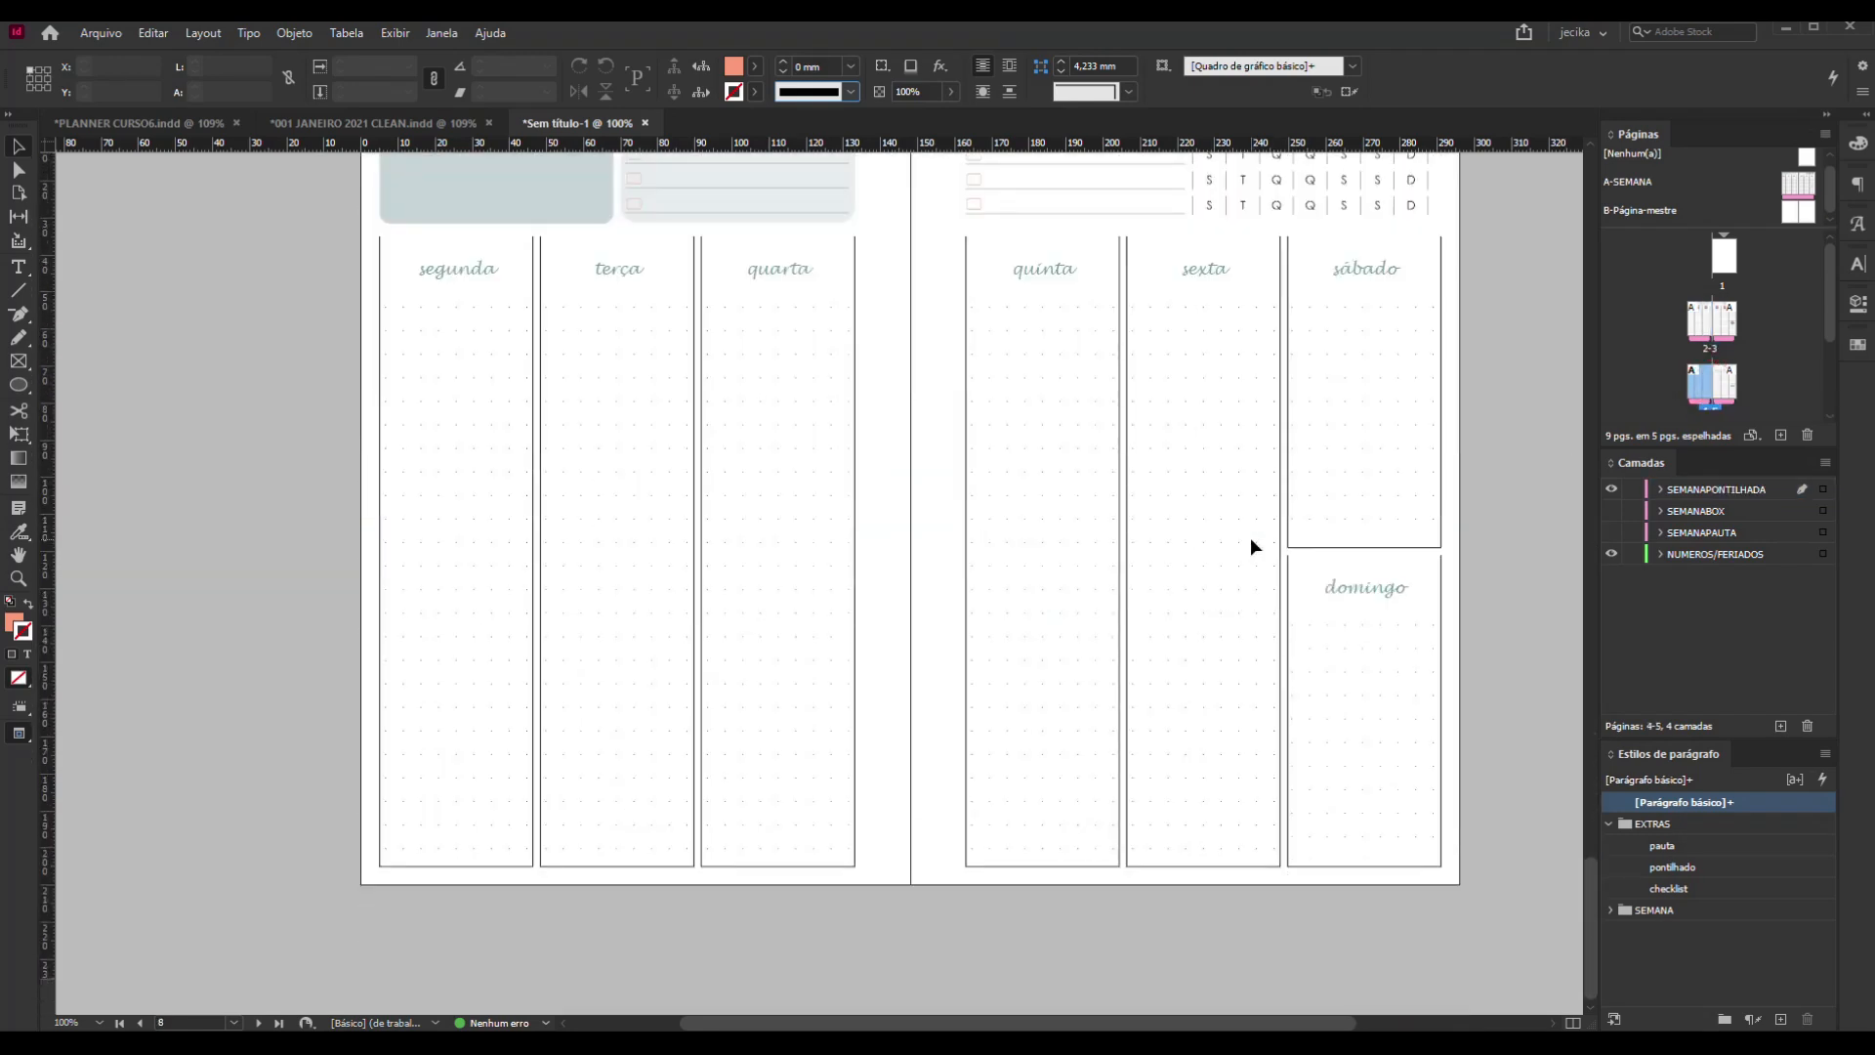
pyautogui.scroll(-1, 1258, 555)
pyautogui.scroll(10, 1260, 565)
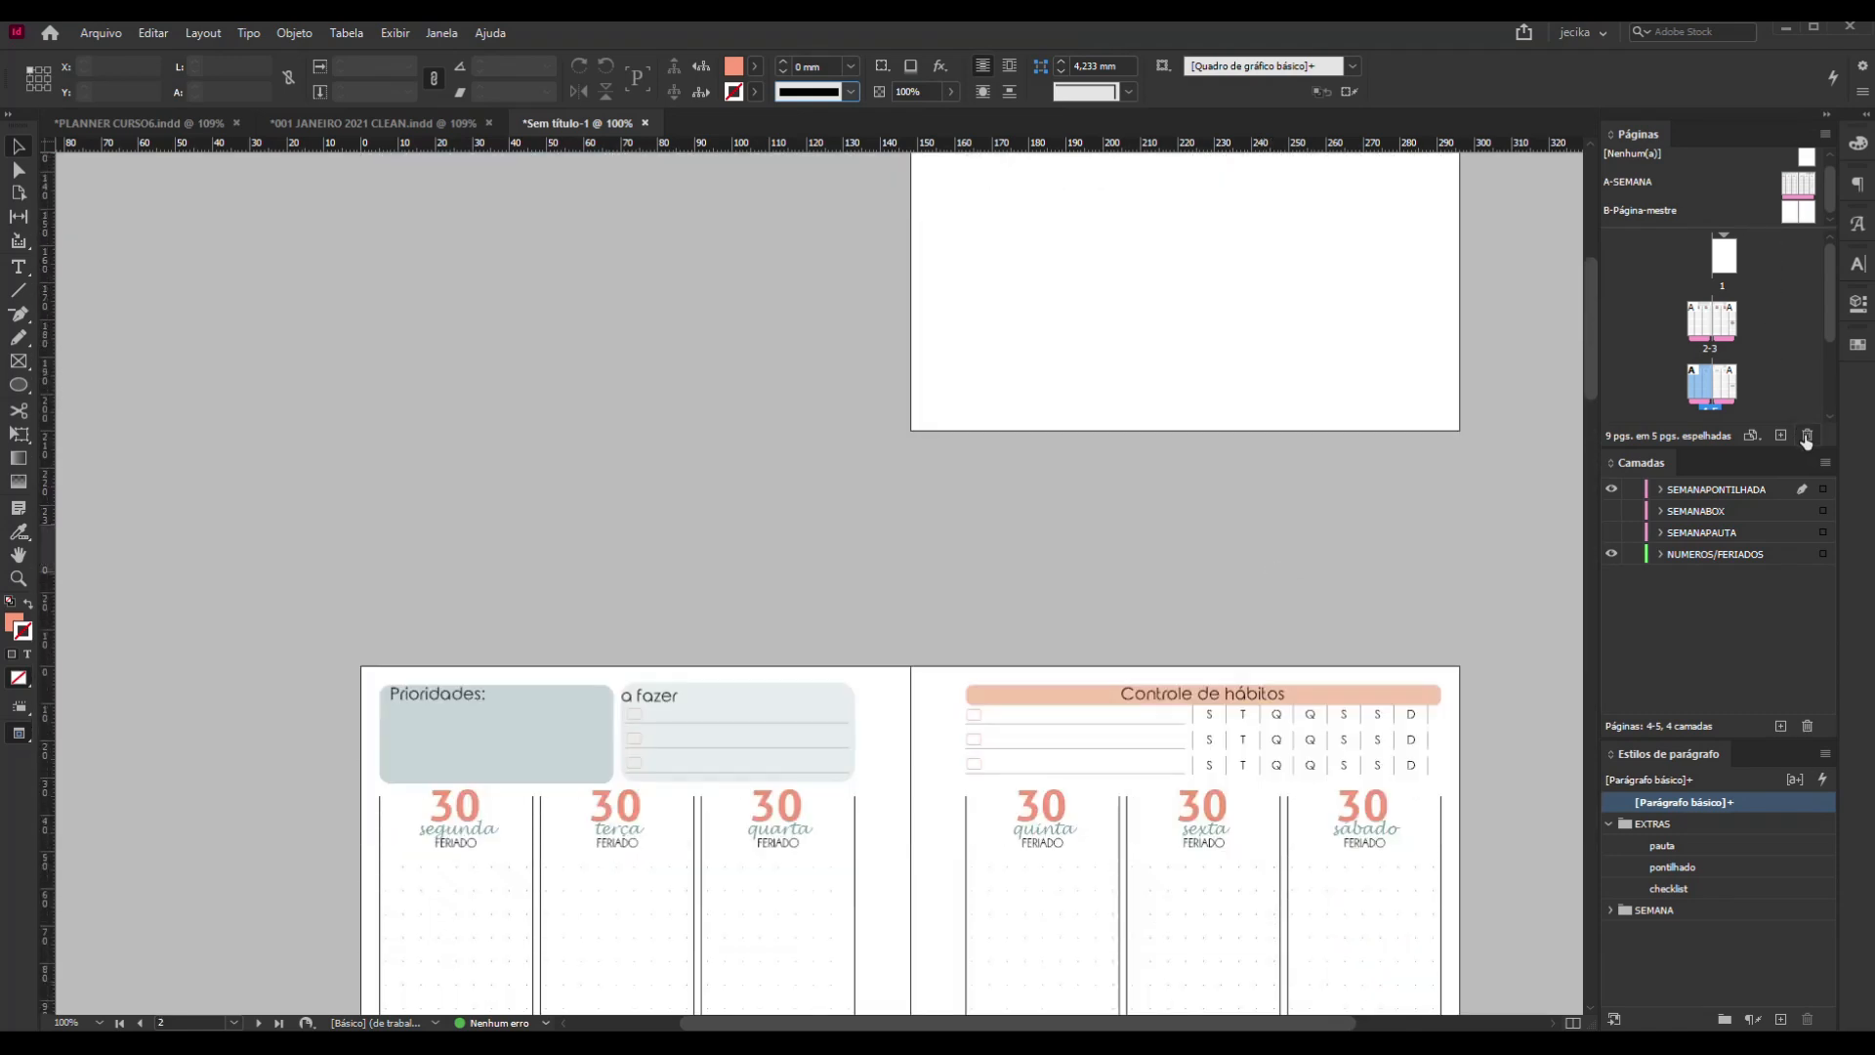
pyautogui.moveTo(1833, 322); pyautogui.dragTo(1842, 407)
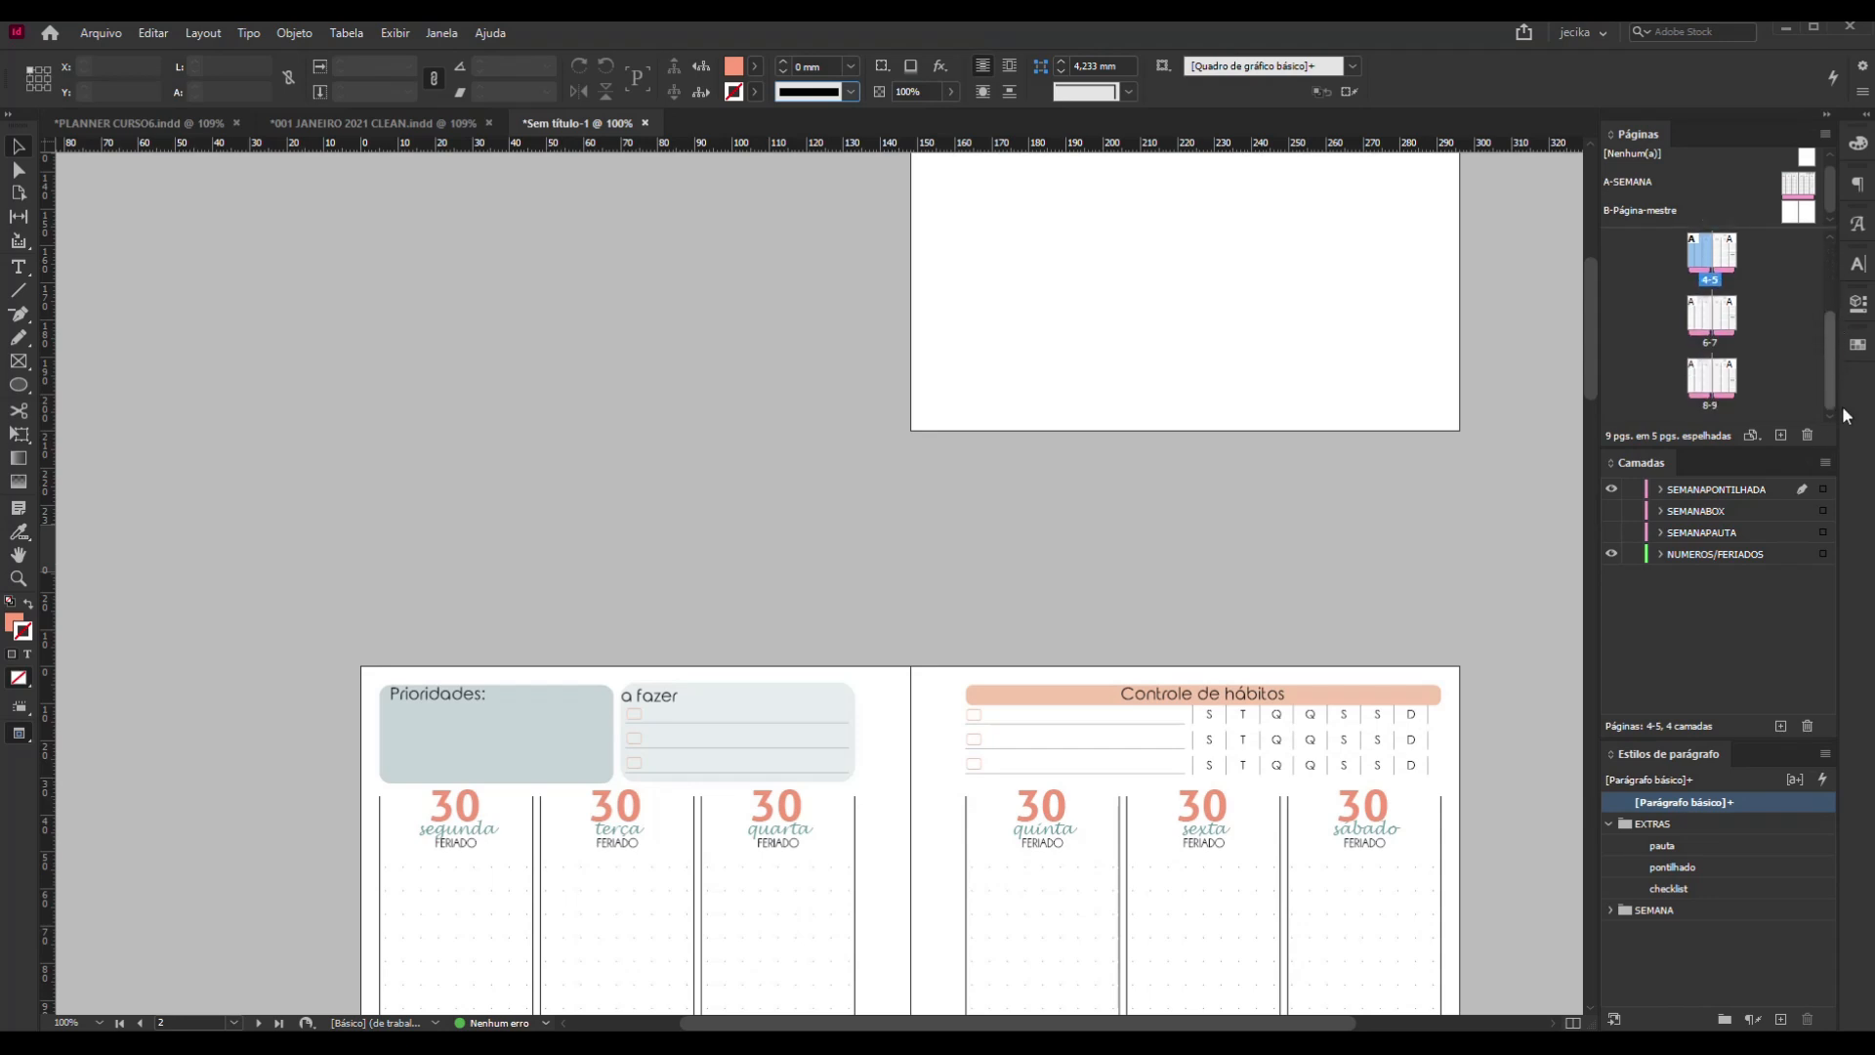
# Hide the SEMANAPONTILHADA layer and show the SEMANAPAUTA layer on the weekly spreads
pyautogui.click(1794, 926)
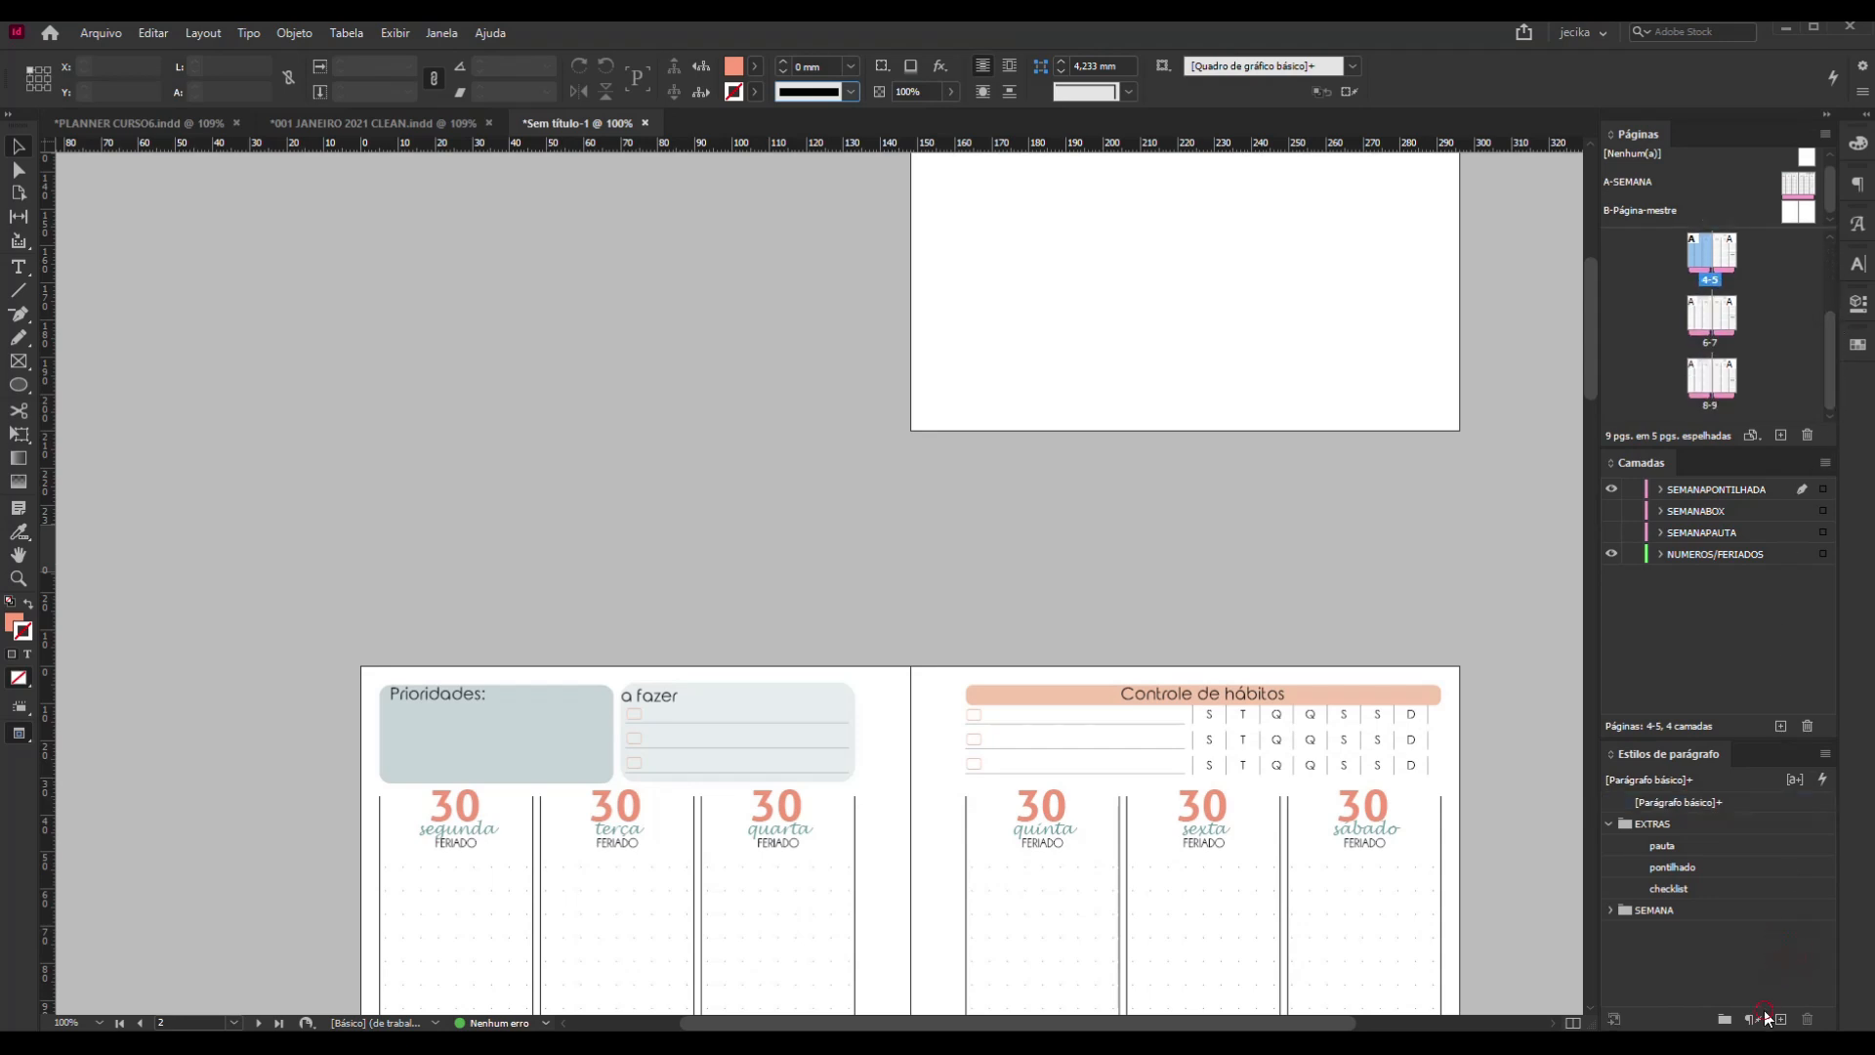
pyautogui.scroll(-3, 1633, 840)
pyautogui.scroll(-8, 1223, 660)
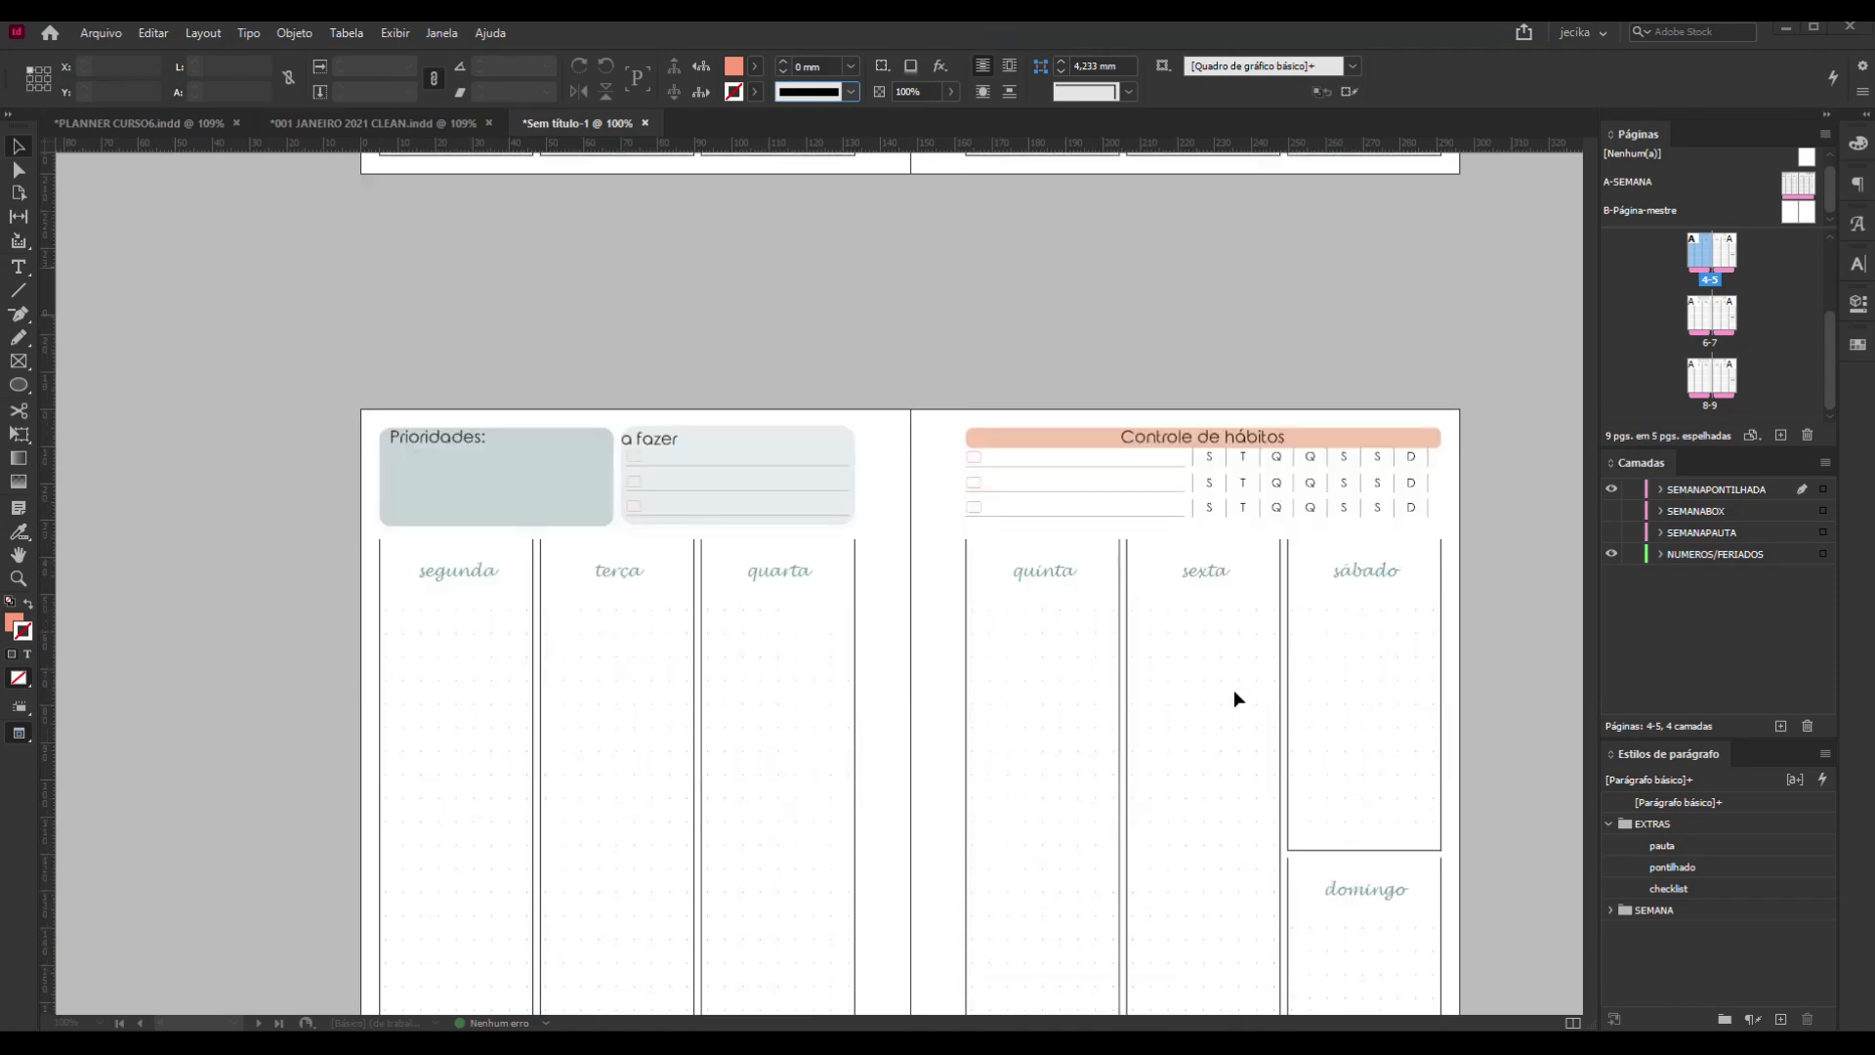
pyautogui.scroll(-3, 1233, 690)
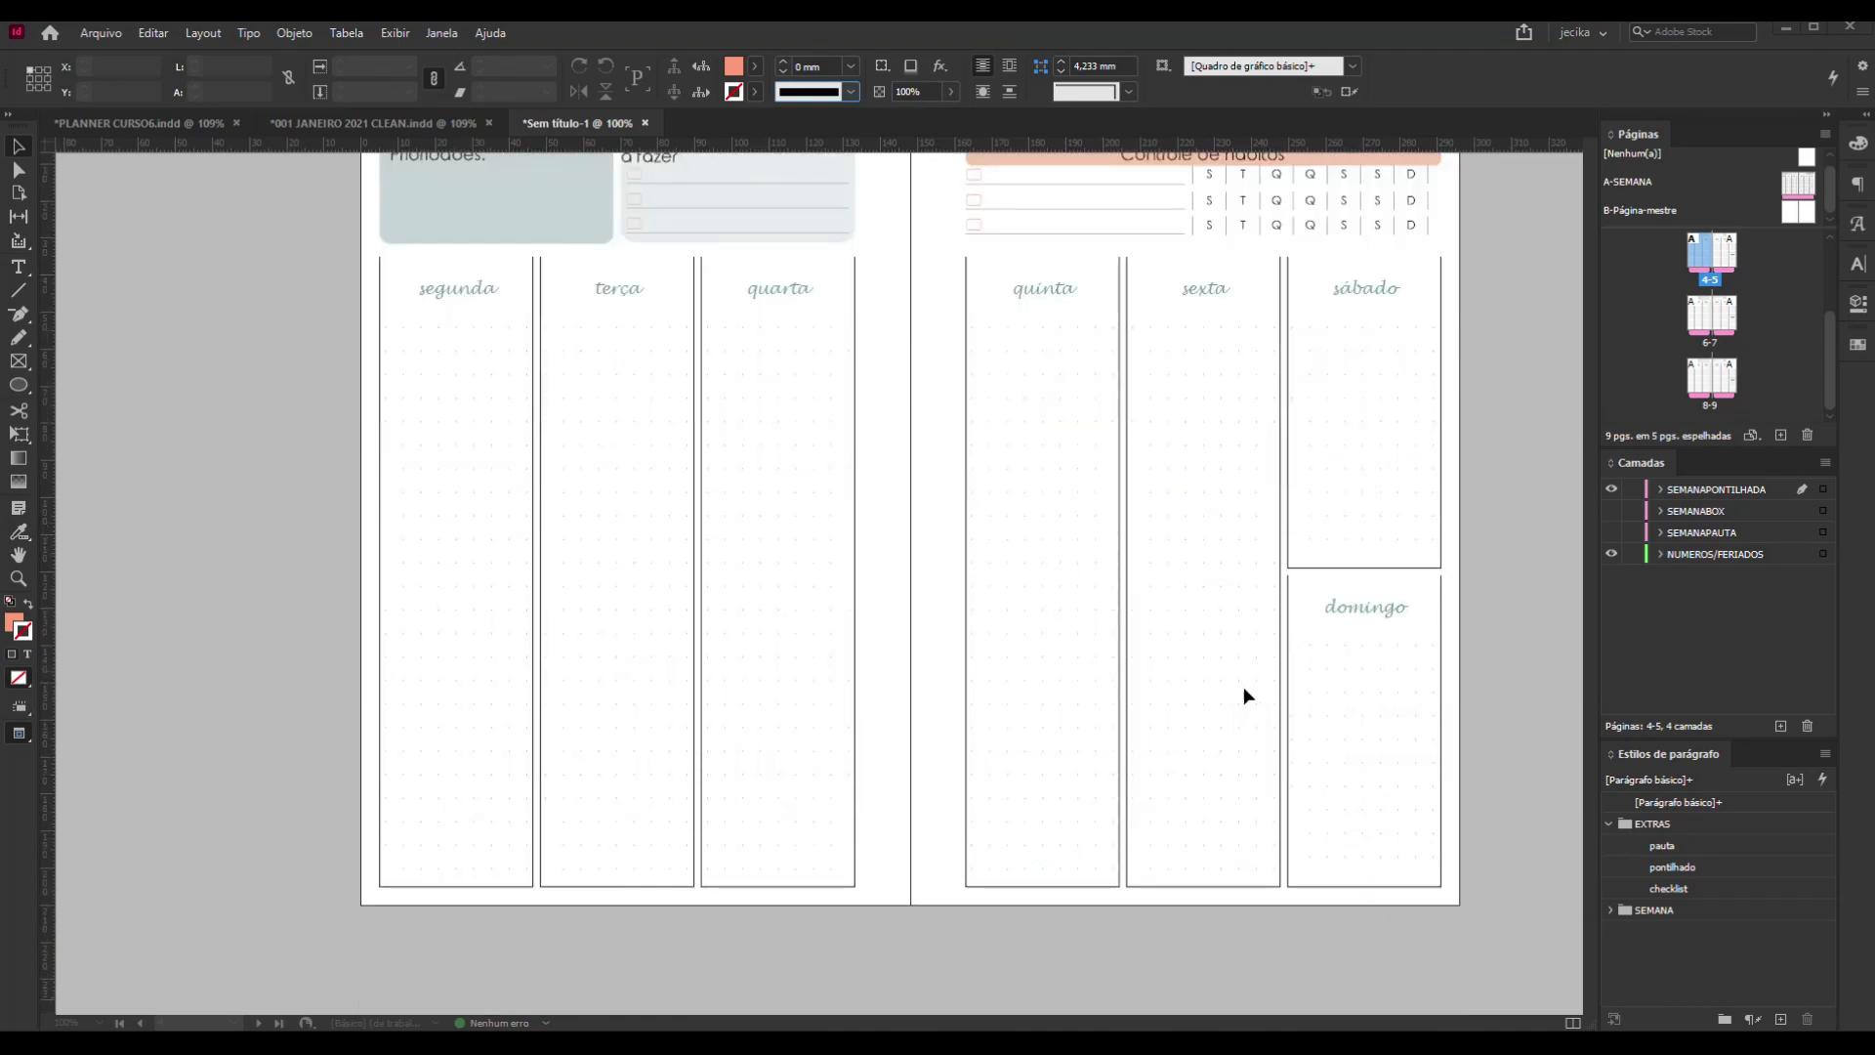
pyautogui.click(1613, 491)
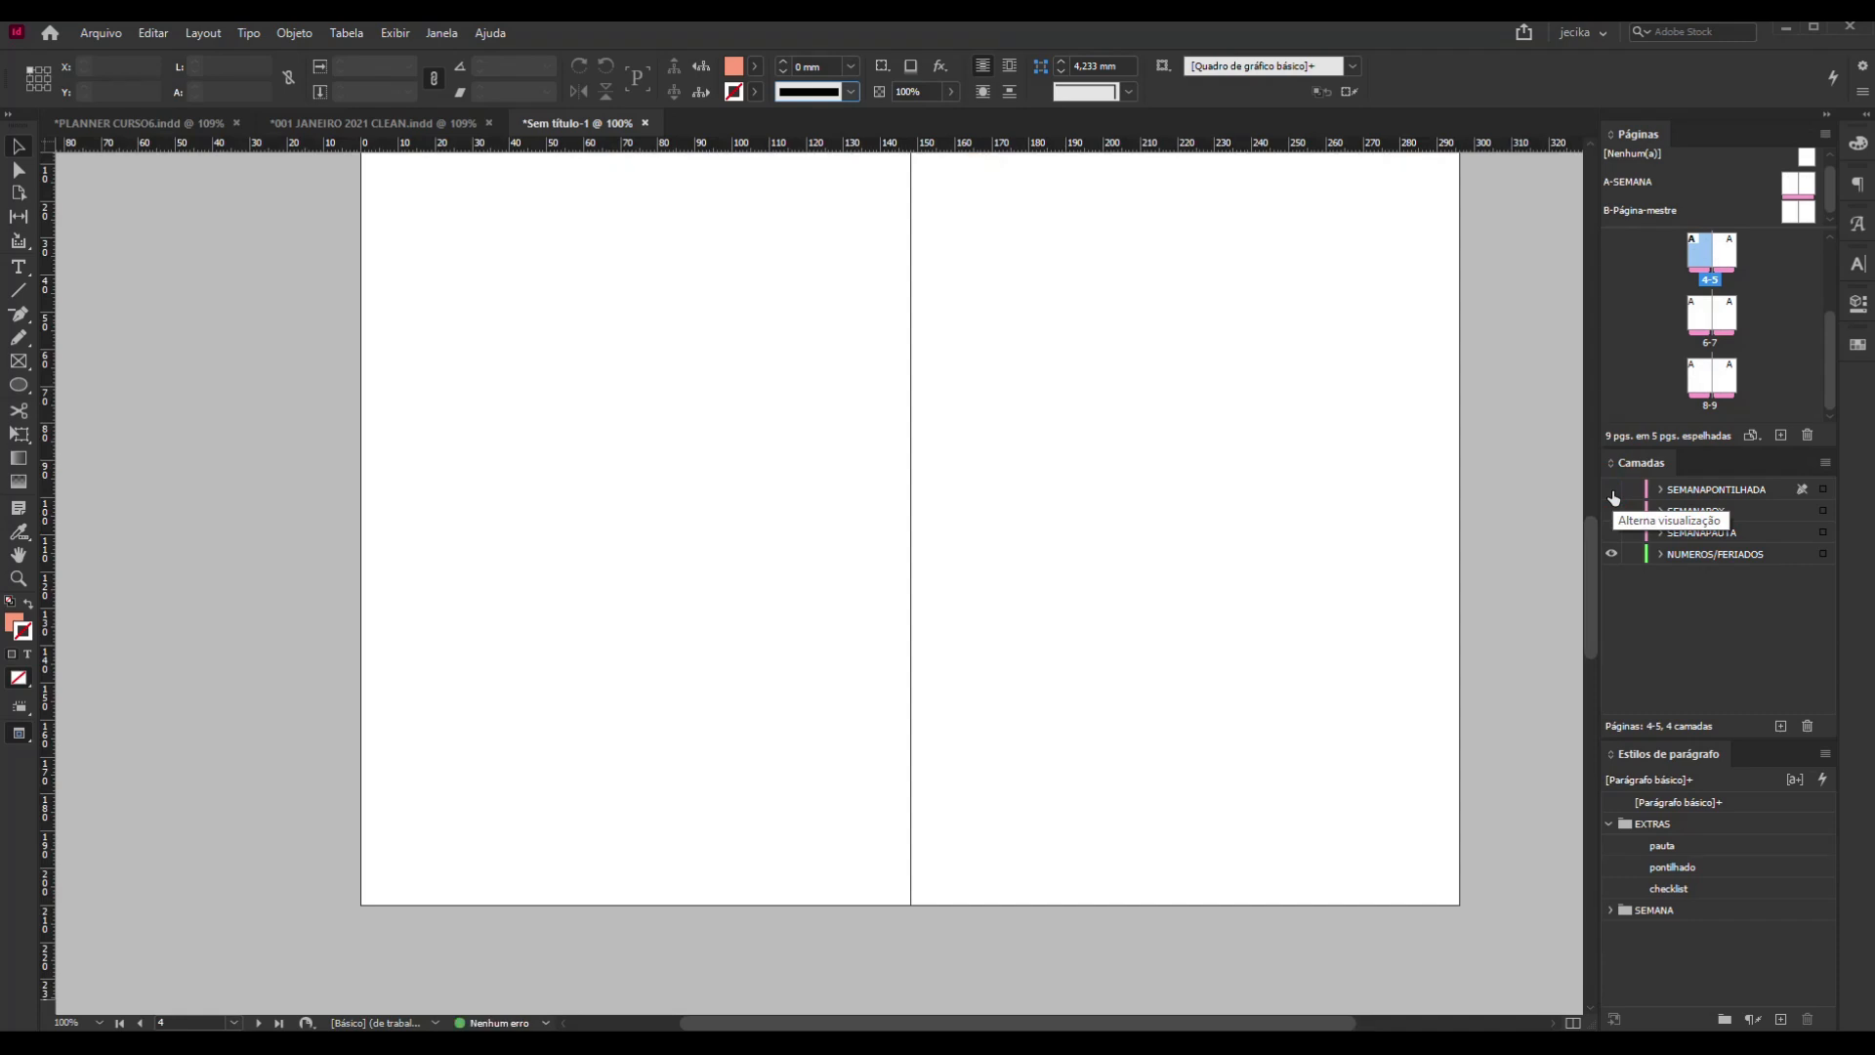
pyautogui.scroll(6, 1268, 640)
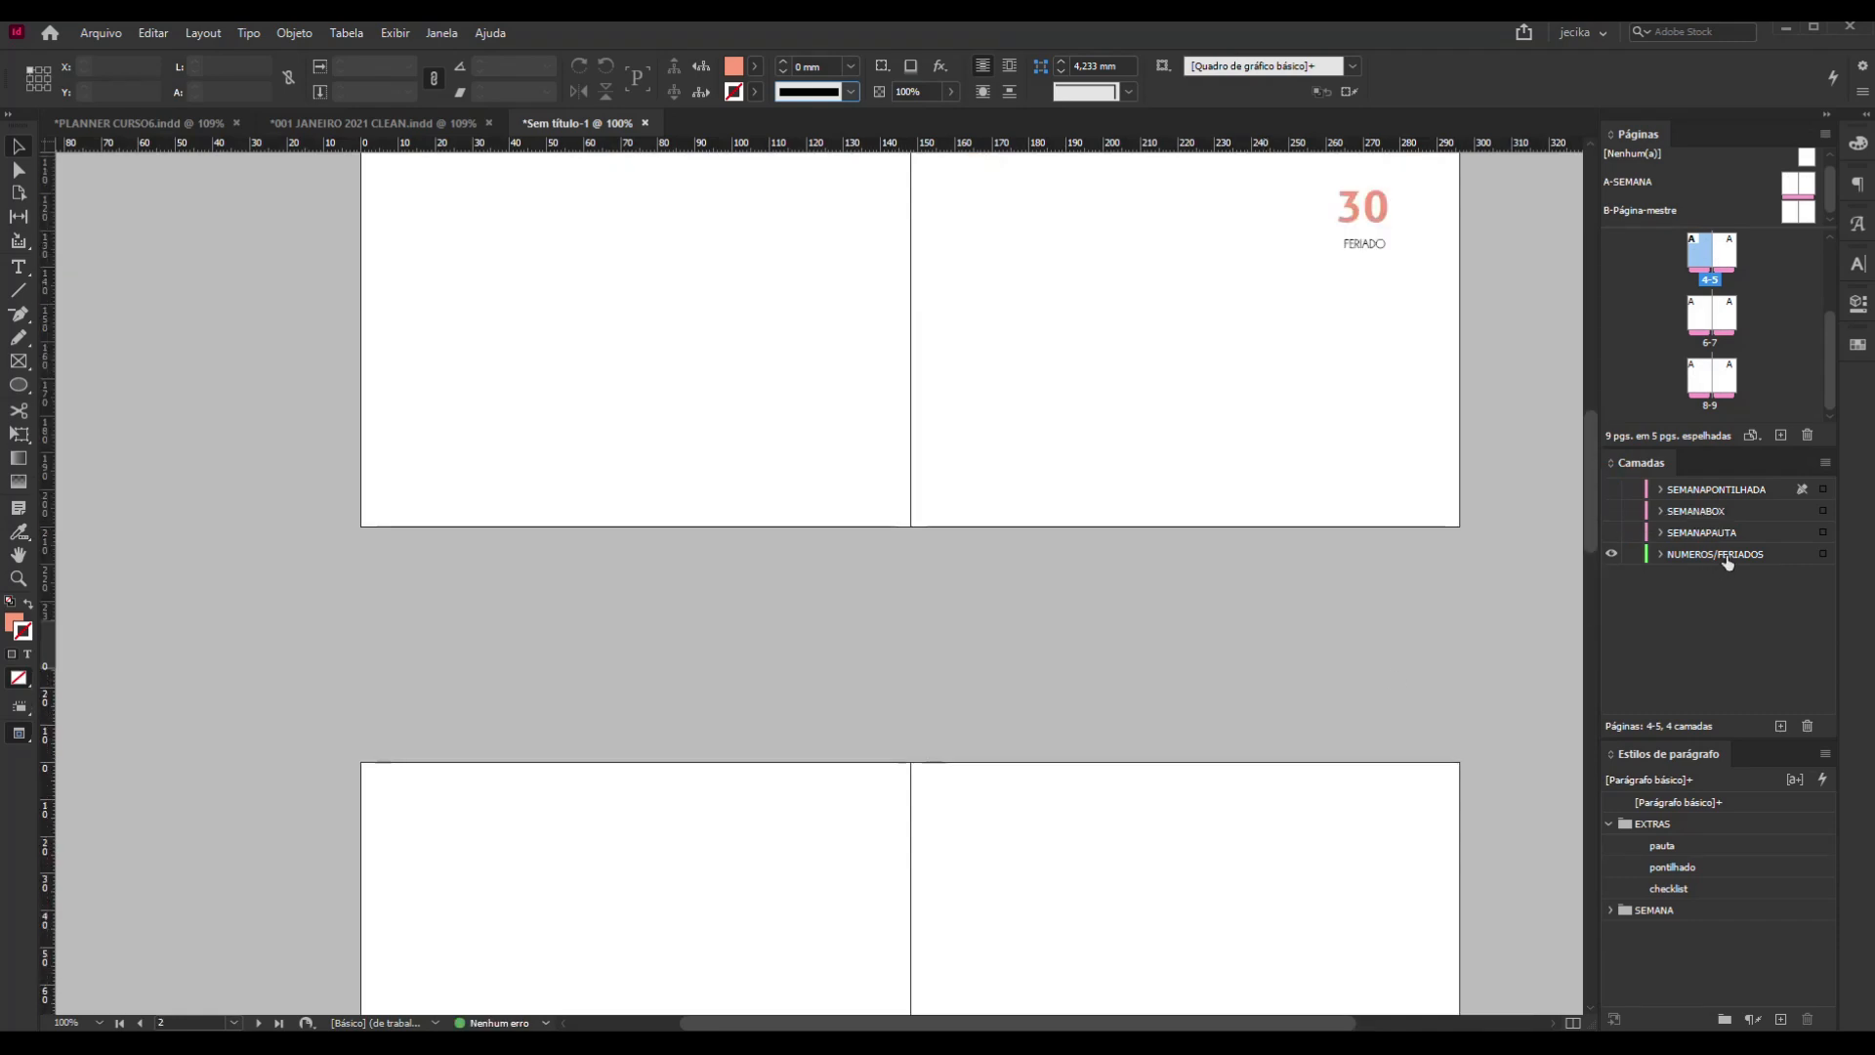
pyautogui.click(1612, 534)
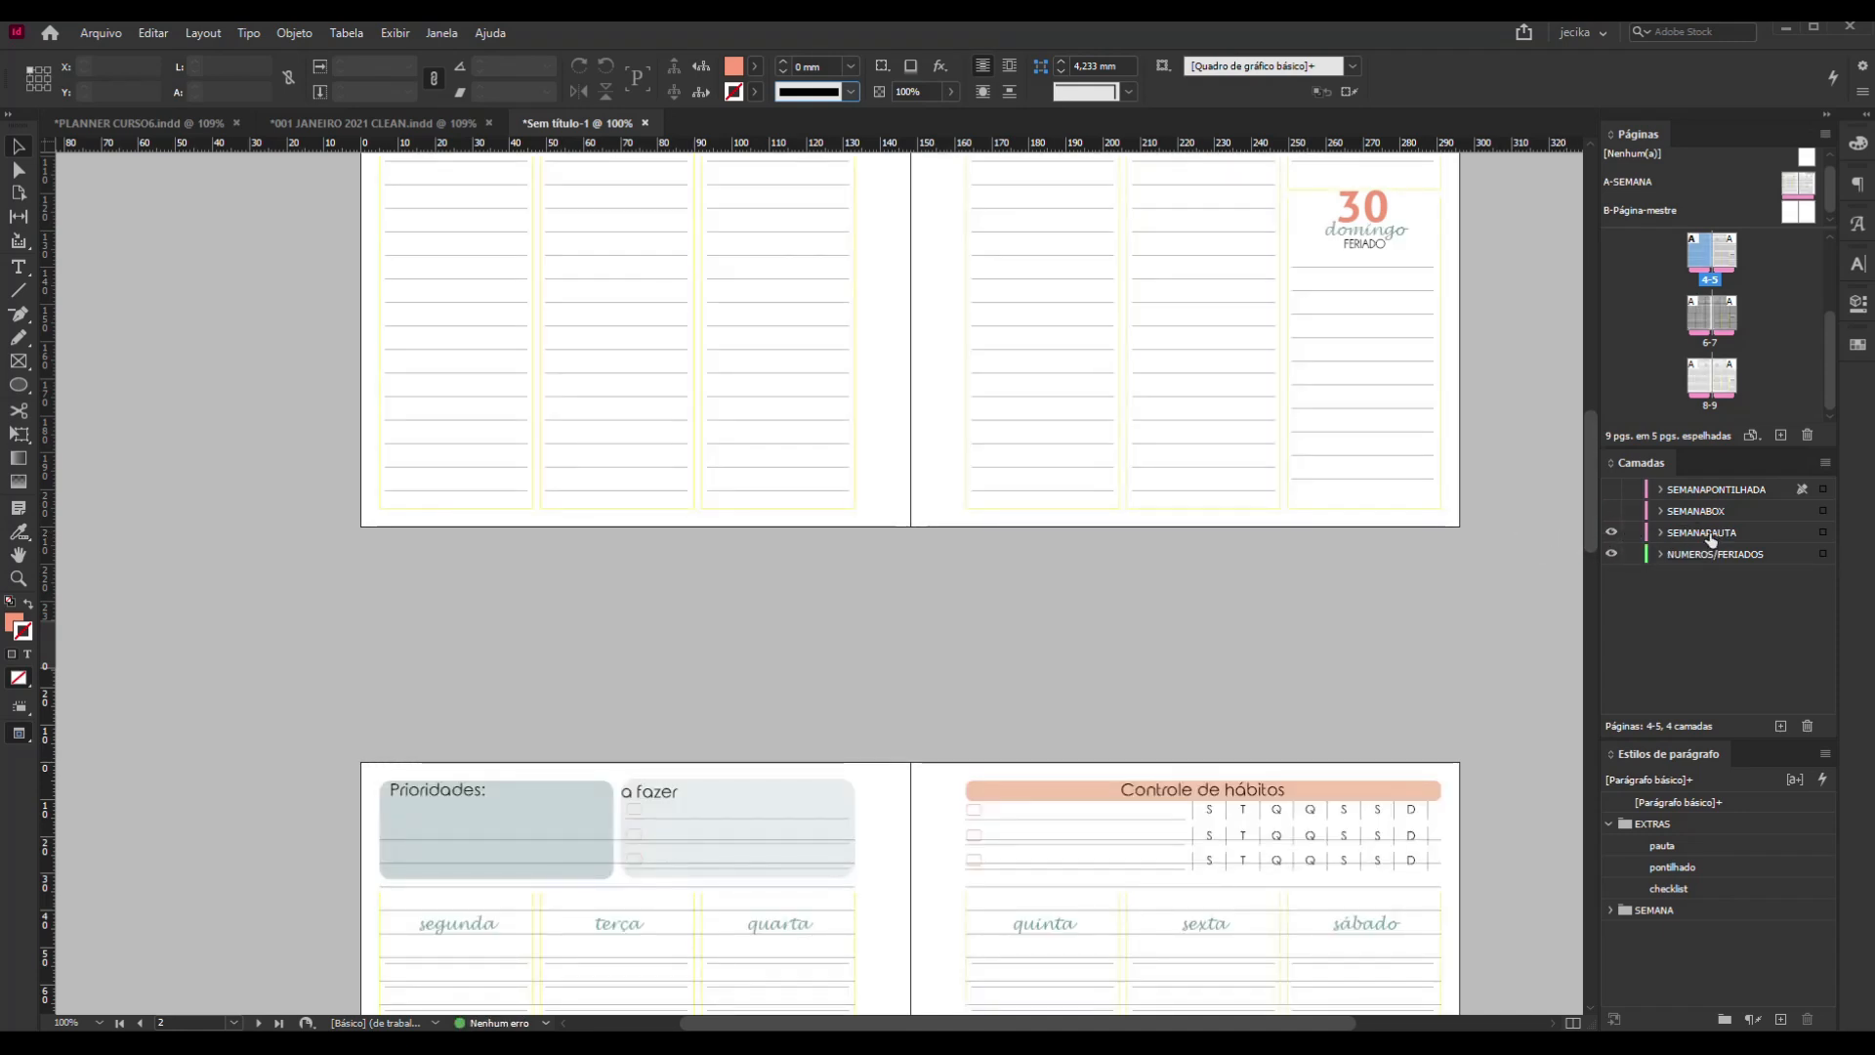
# Cut the full-page lined text frames from spread 4-5 and paste them in place on the B-Página-mestre spread
pyautogui.scroll(-8, 724, 681)
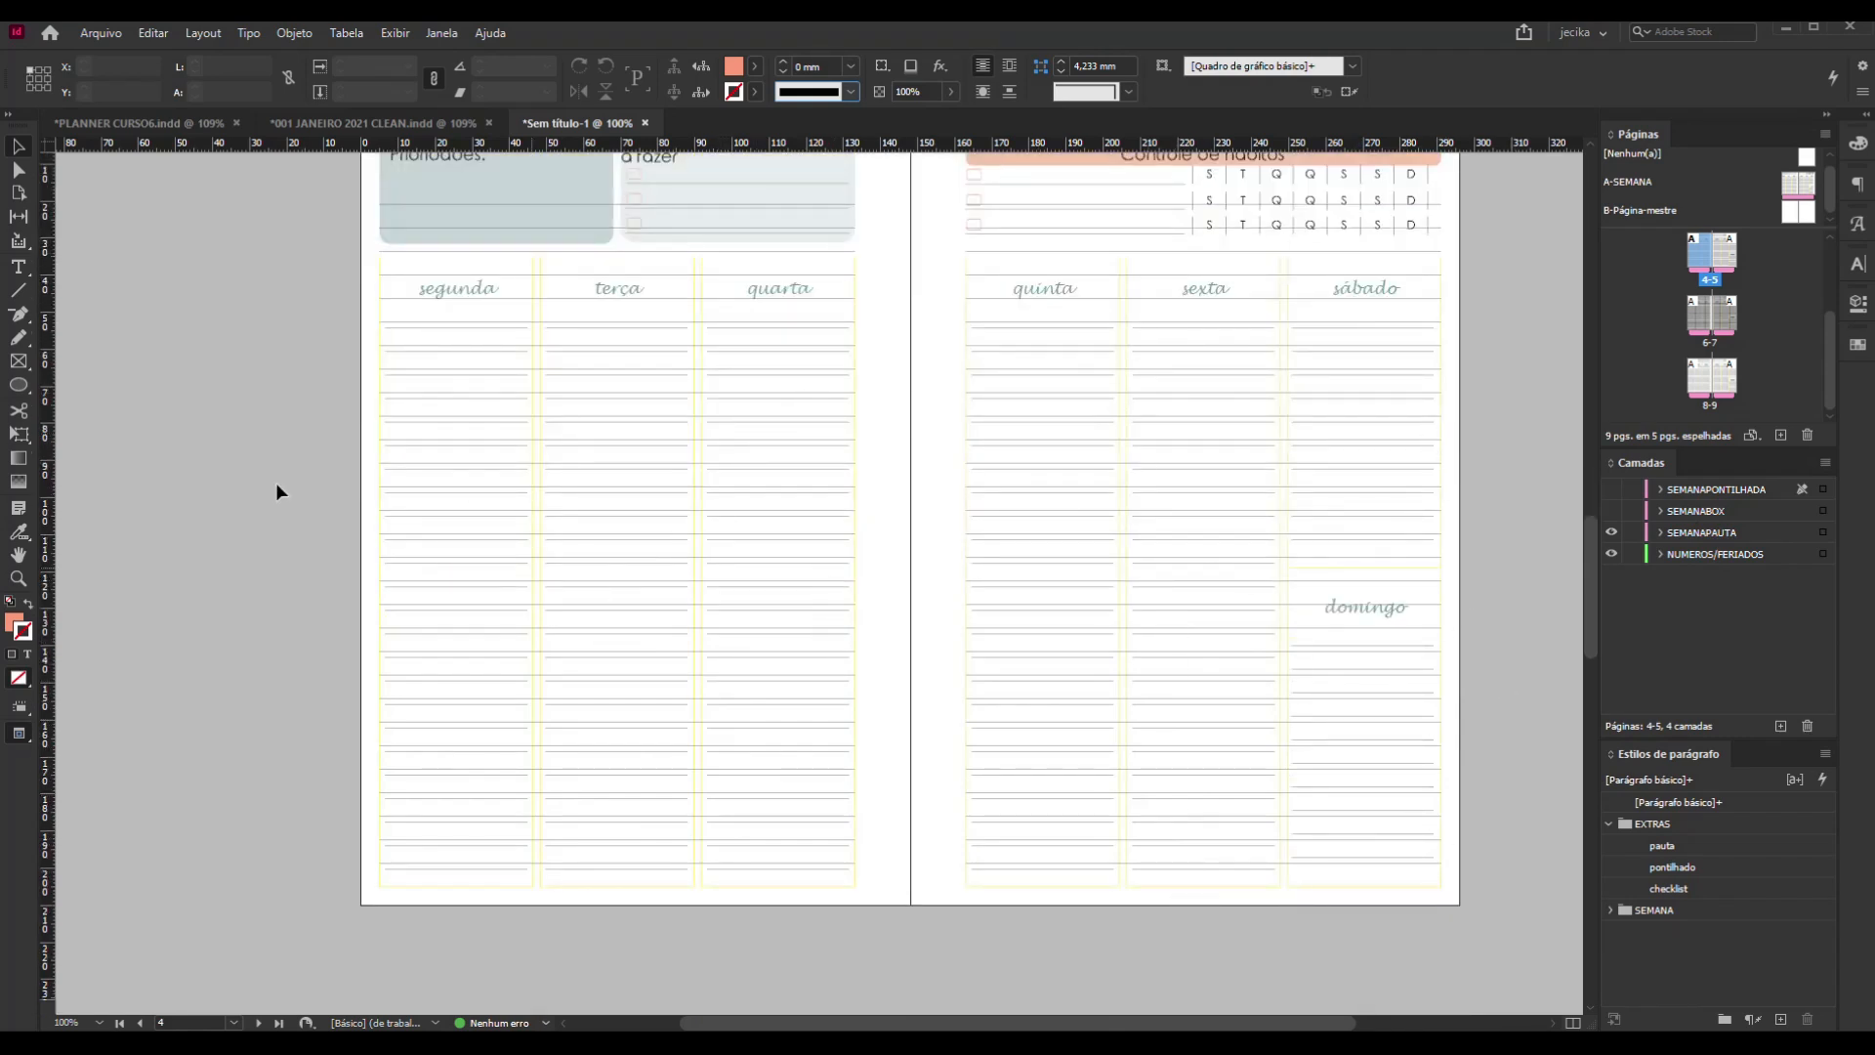
pyautogui.moveTo(1211, 942); pyautogui.dragTo(555, 441)
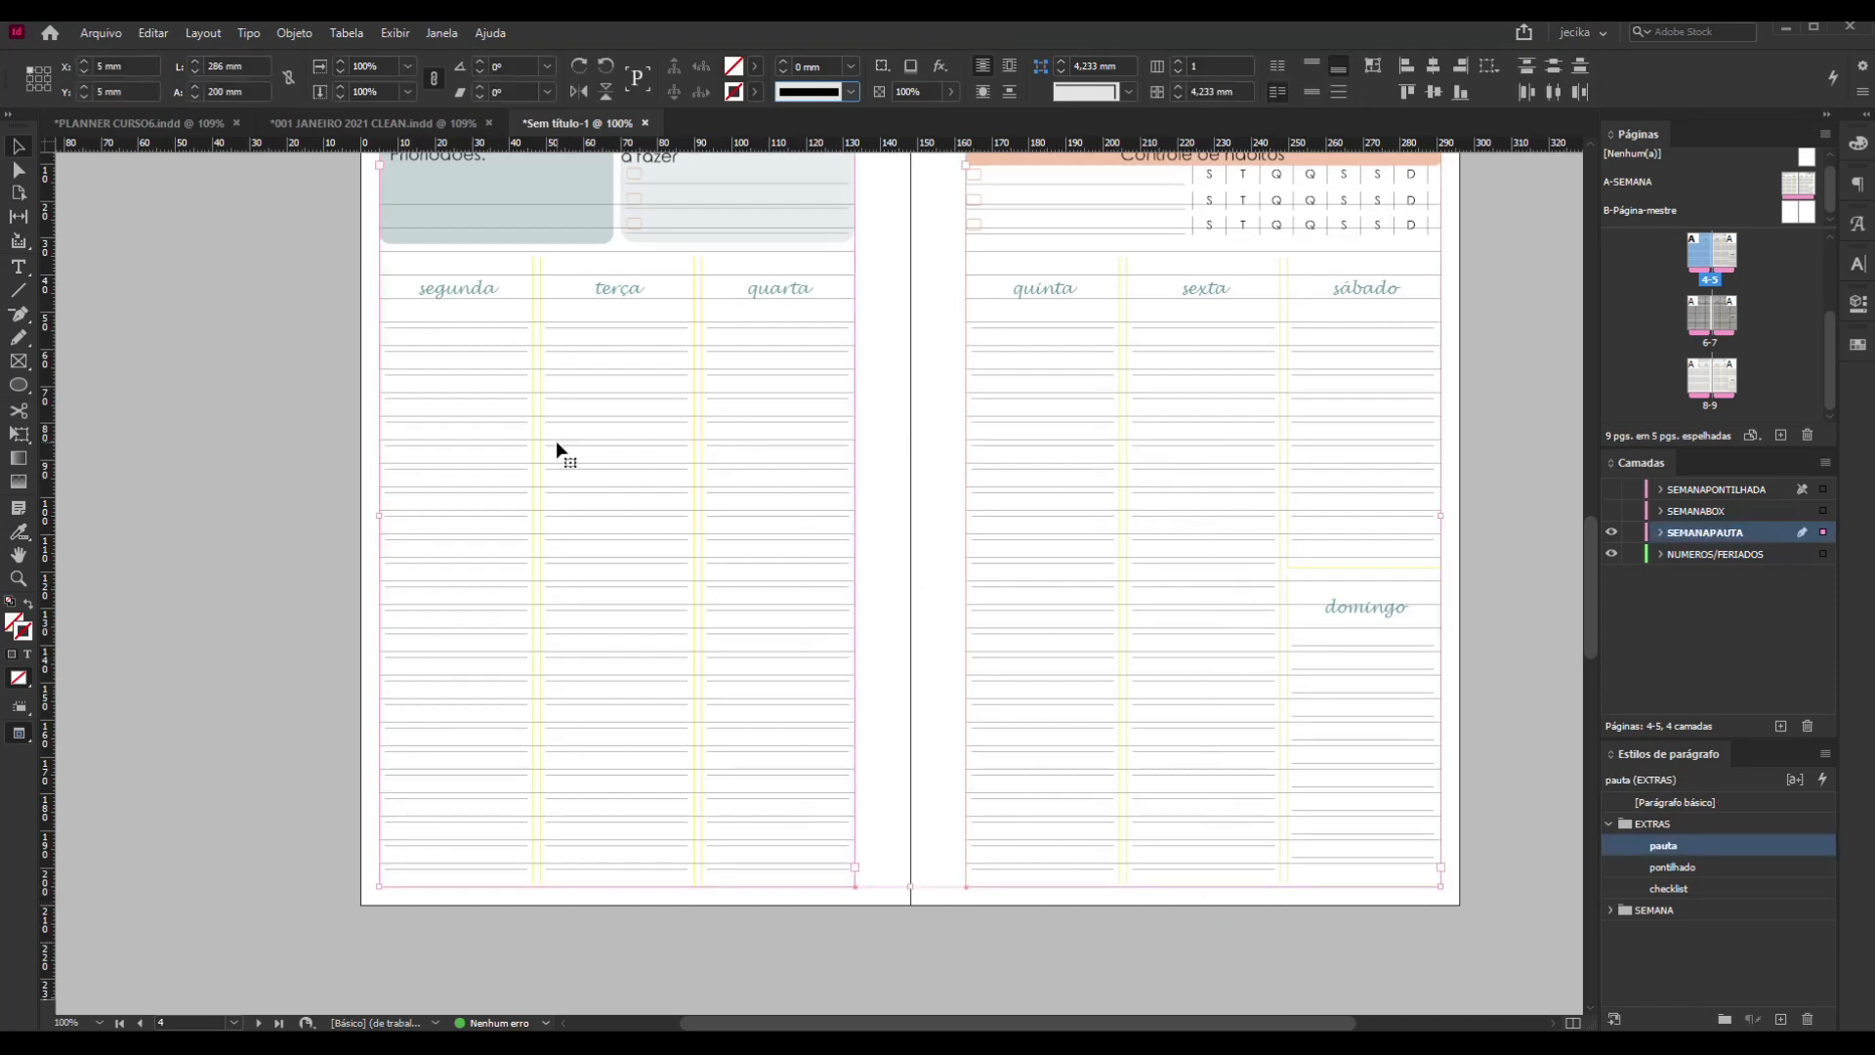
pyautogui.hotkey('ctrl', 'x')
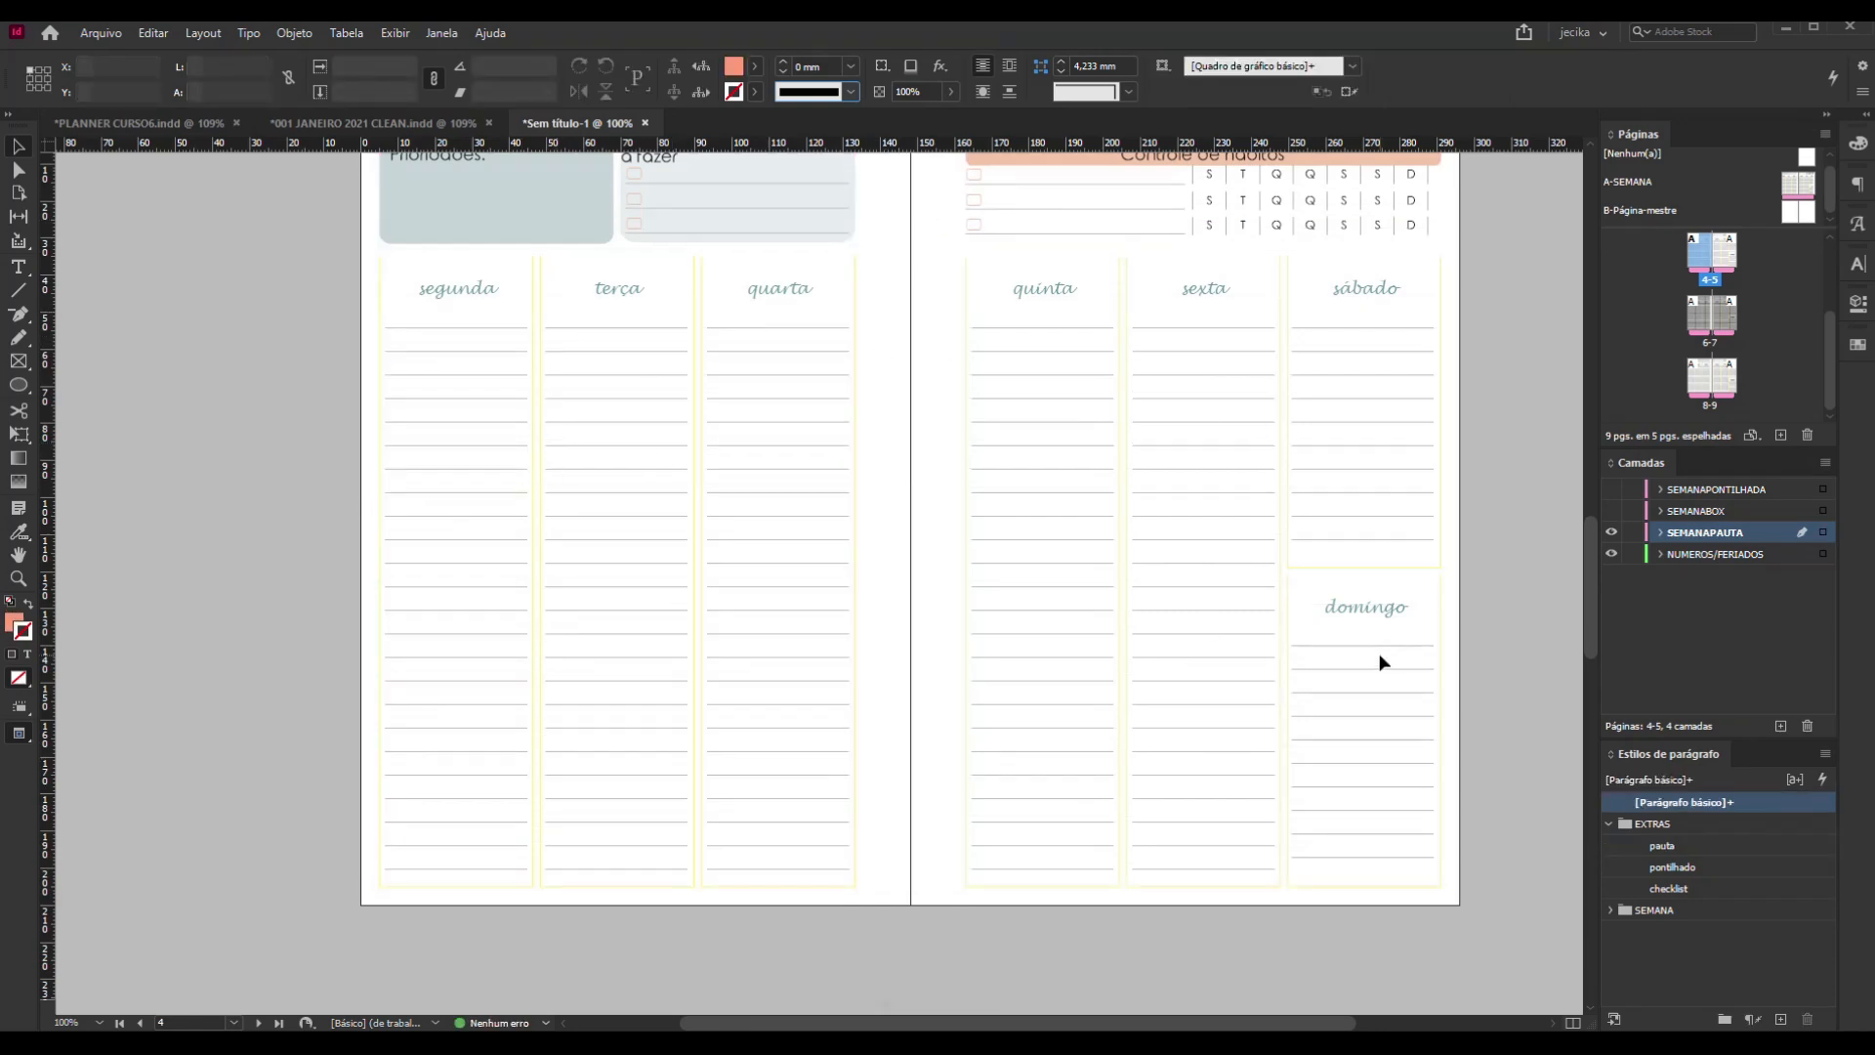
pyautogui.scroll(3, 1380, 663)
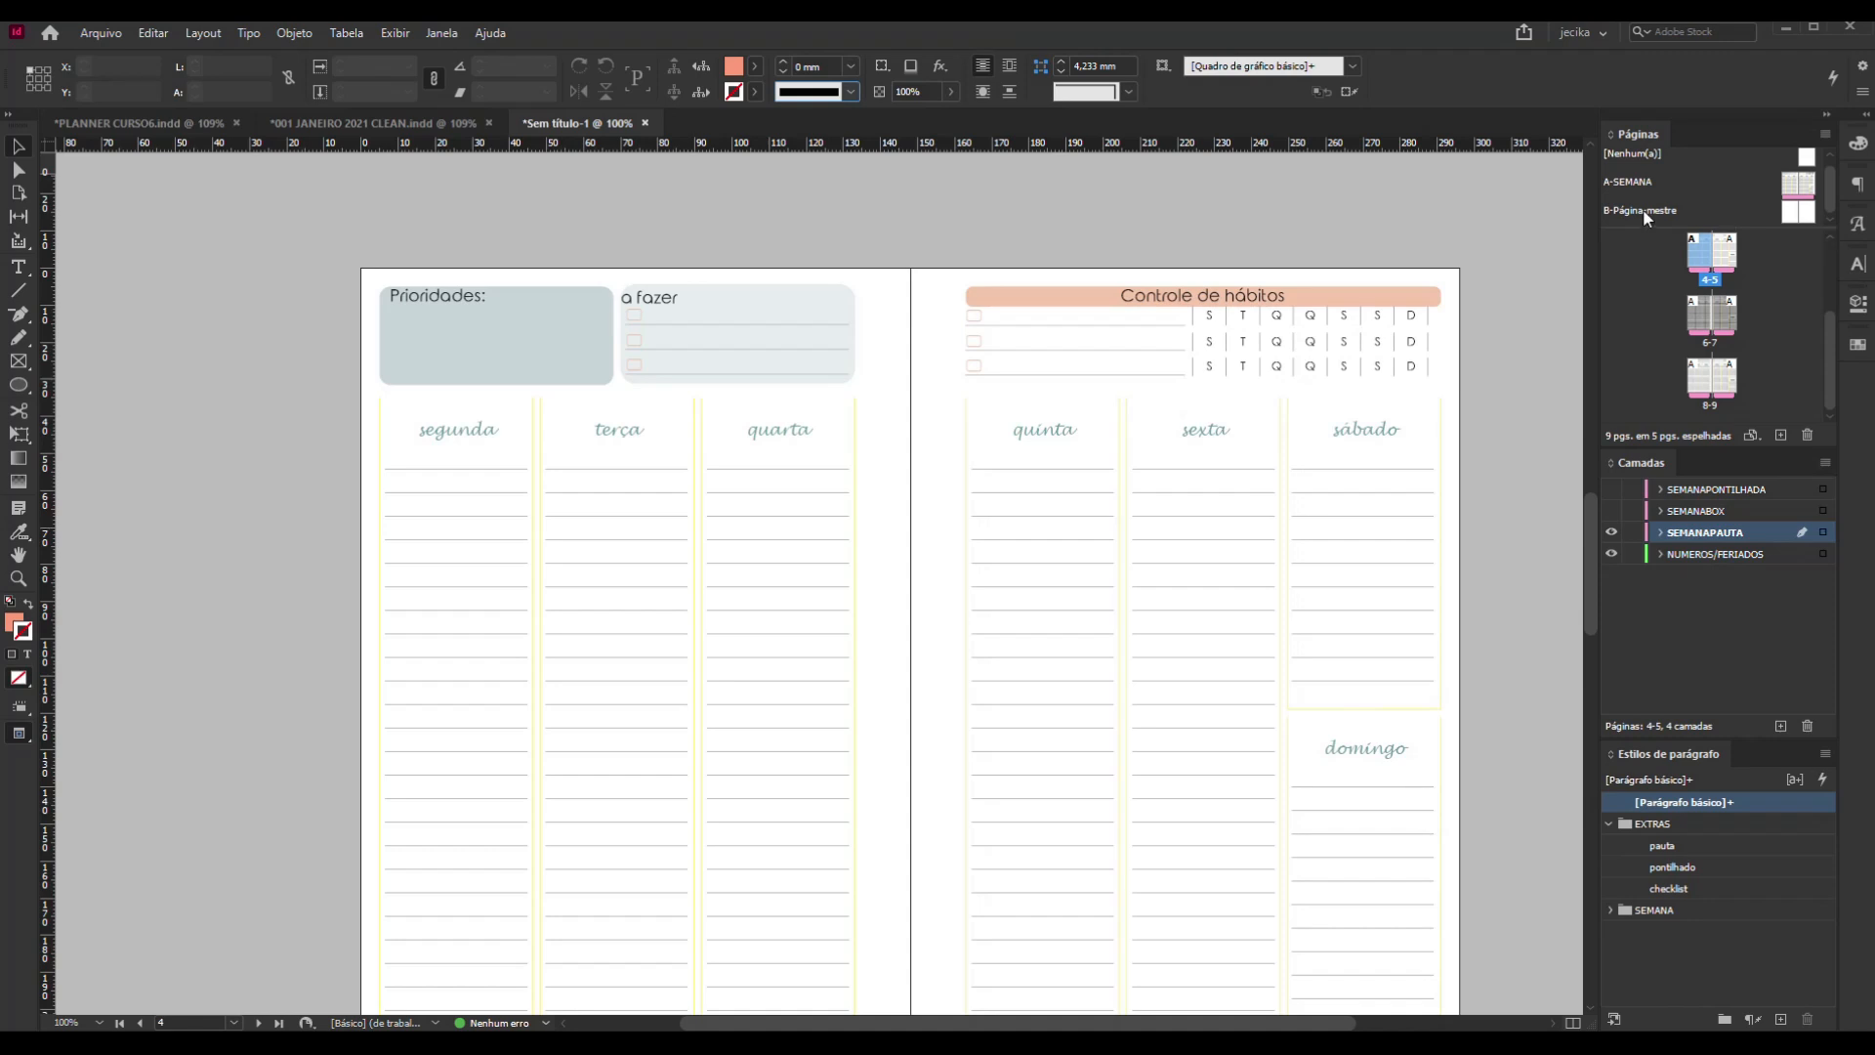
pyautogui.doubleClick(1793, 212)
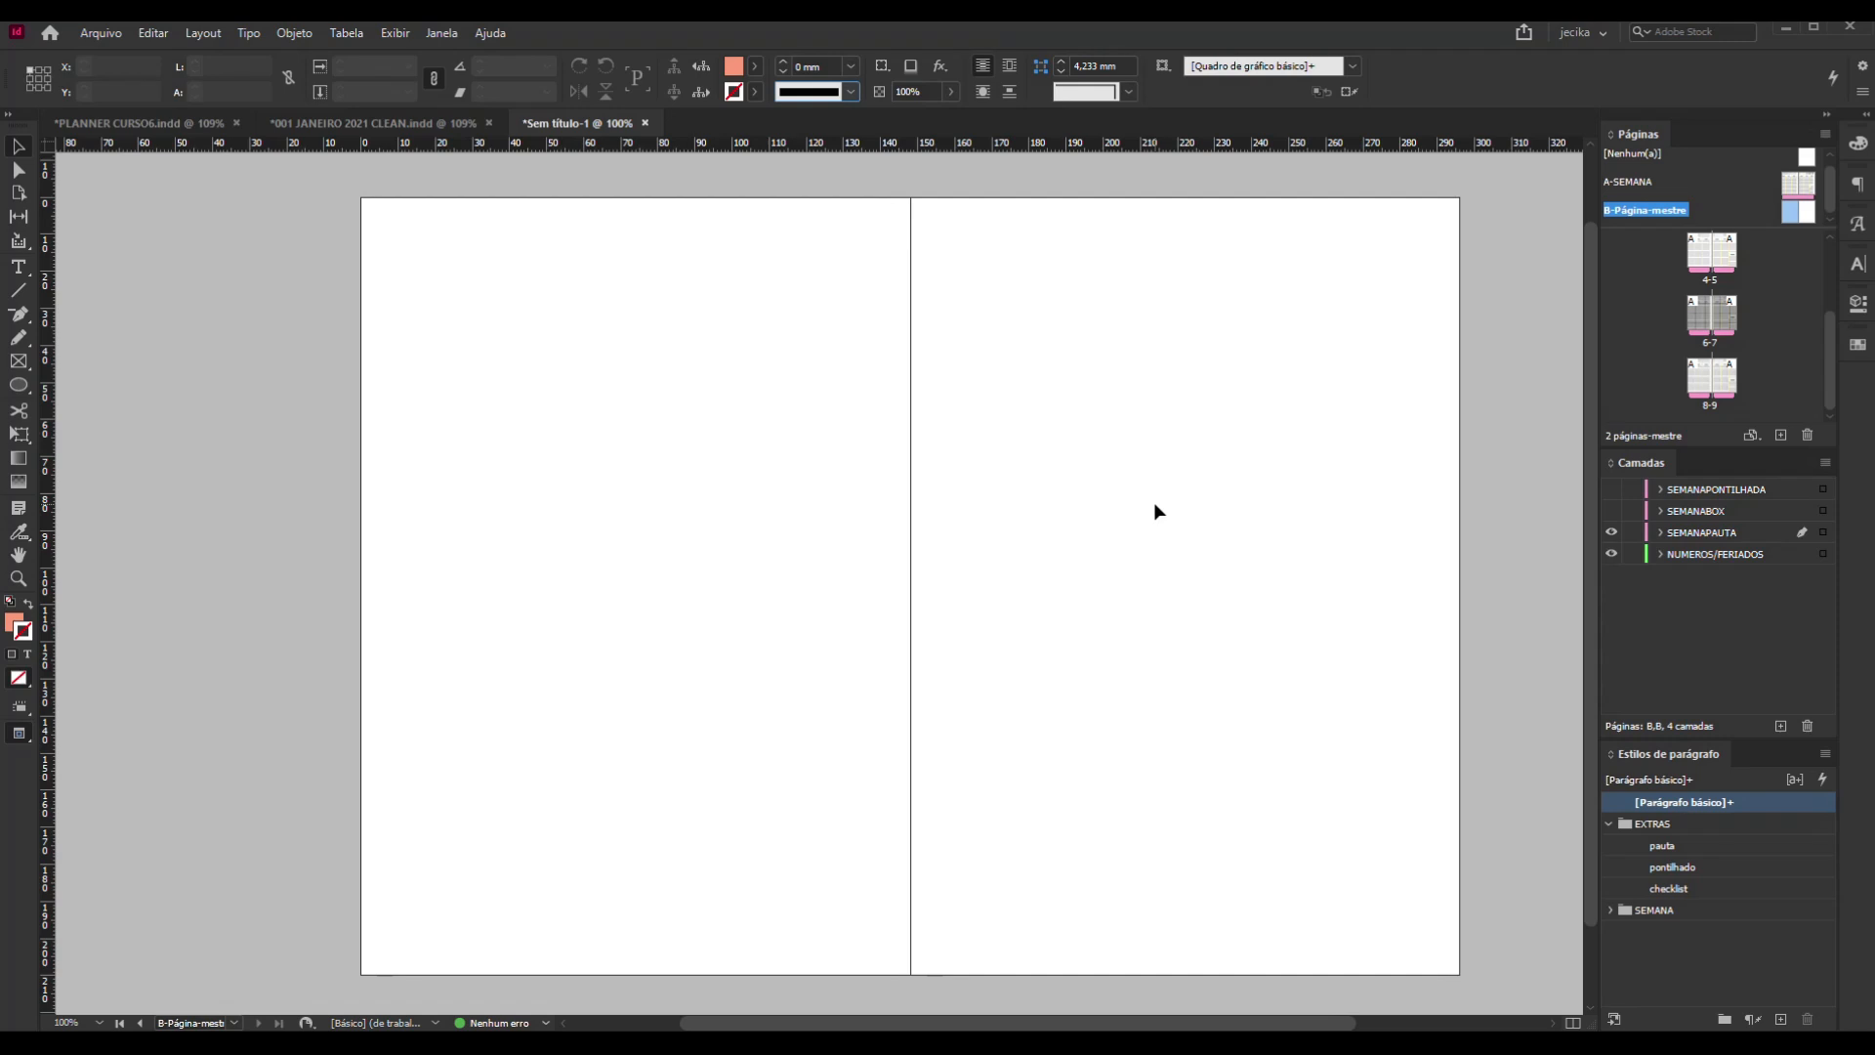
pyautogui.hotkey('ctrl', 'alt', 'shift', 'v')
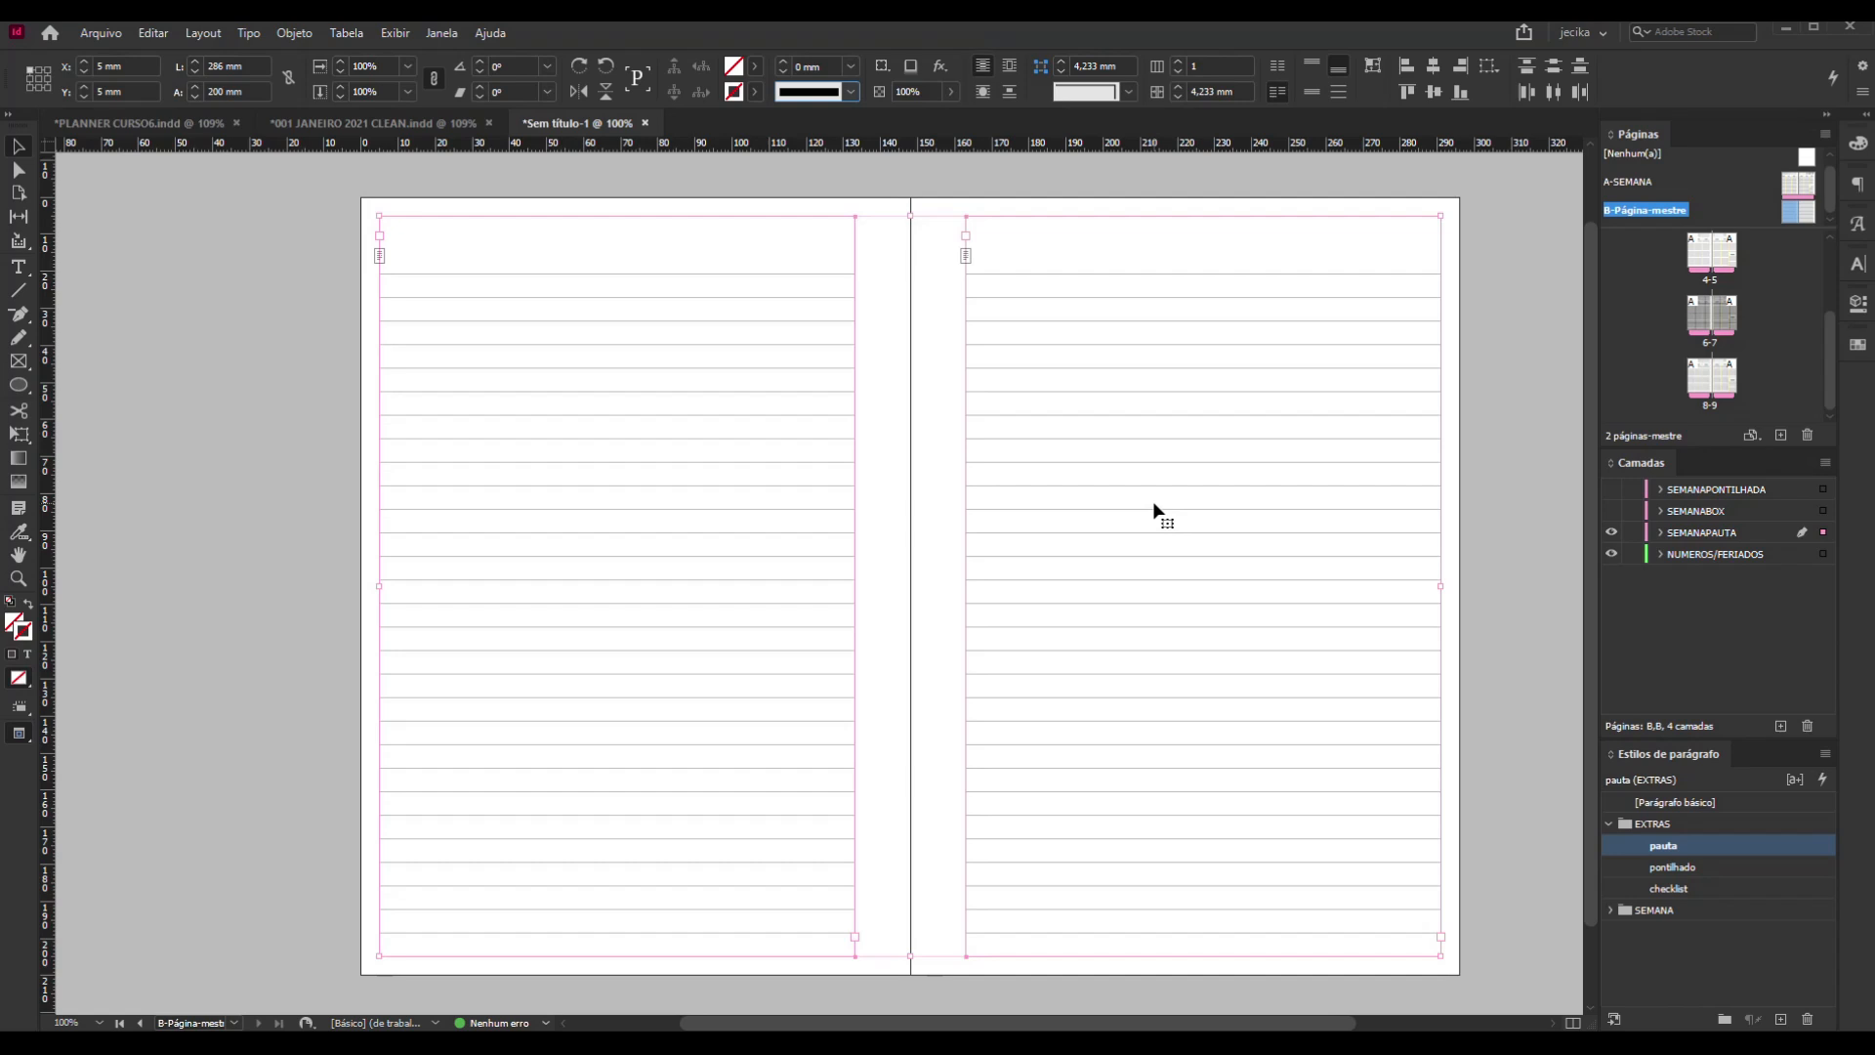
# Create a new layer above SEMANAPAUTA and move the right master page's lined frame onto it
pyautogui.click(1499, 370)
pyautogui.click(1610, 823)
pyautogui.click(783, 369)
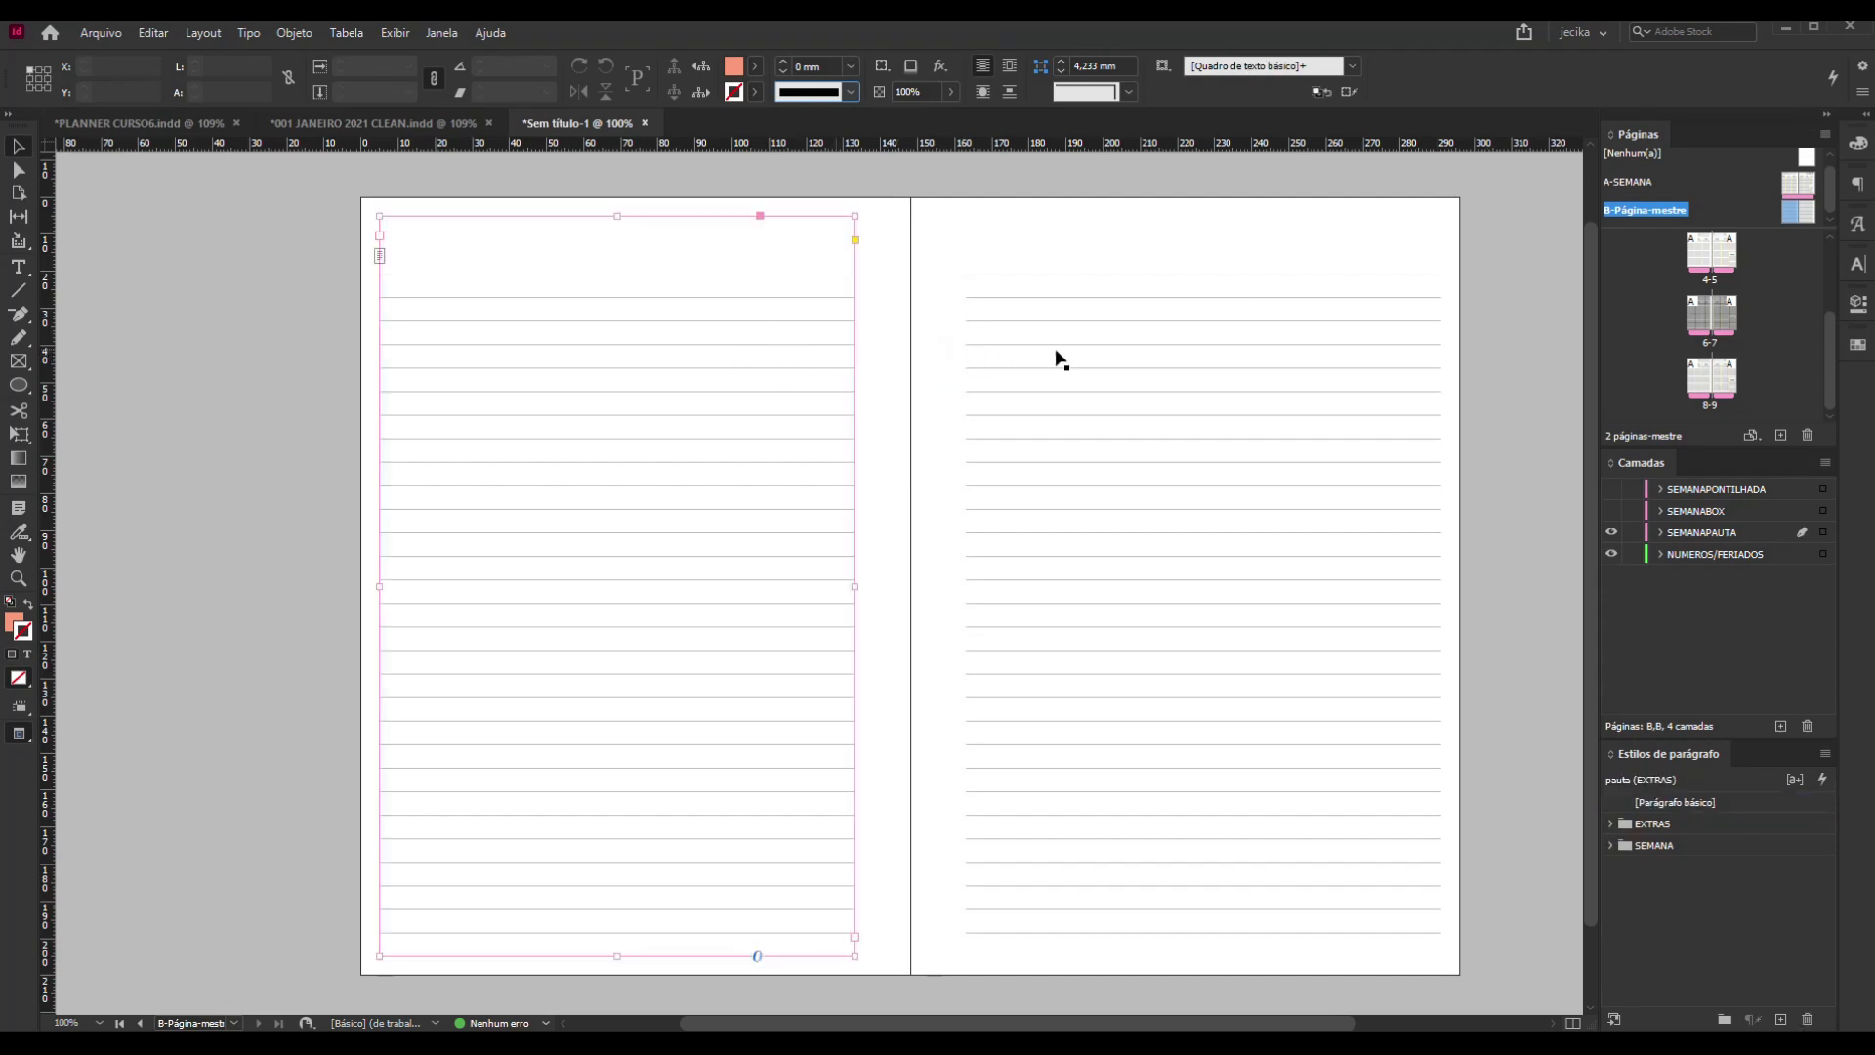
pyautogui.click(1061, 350)
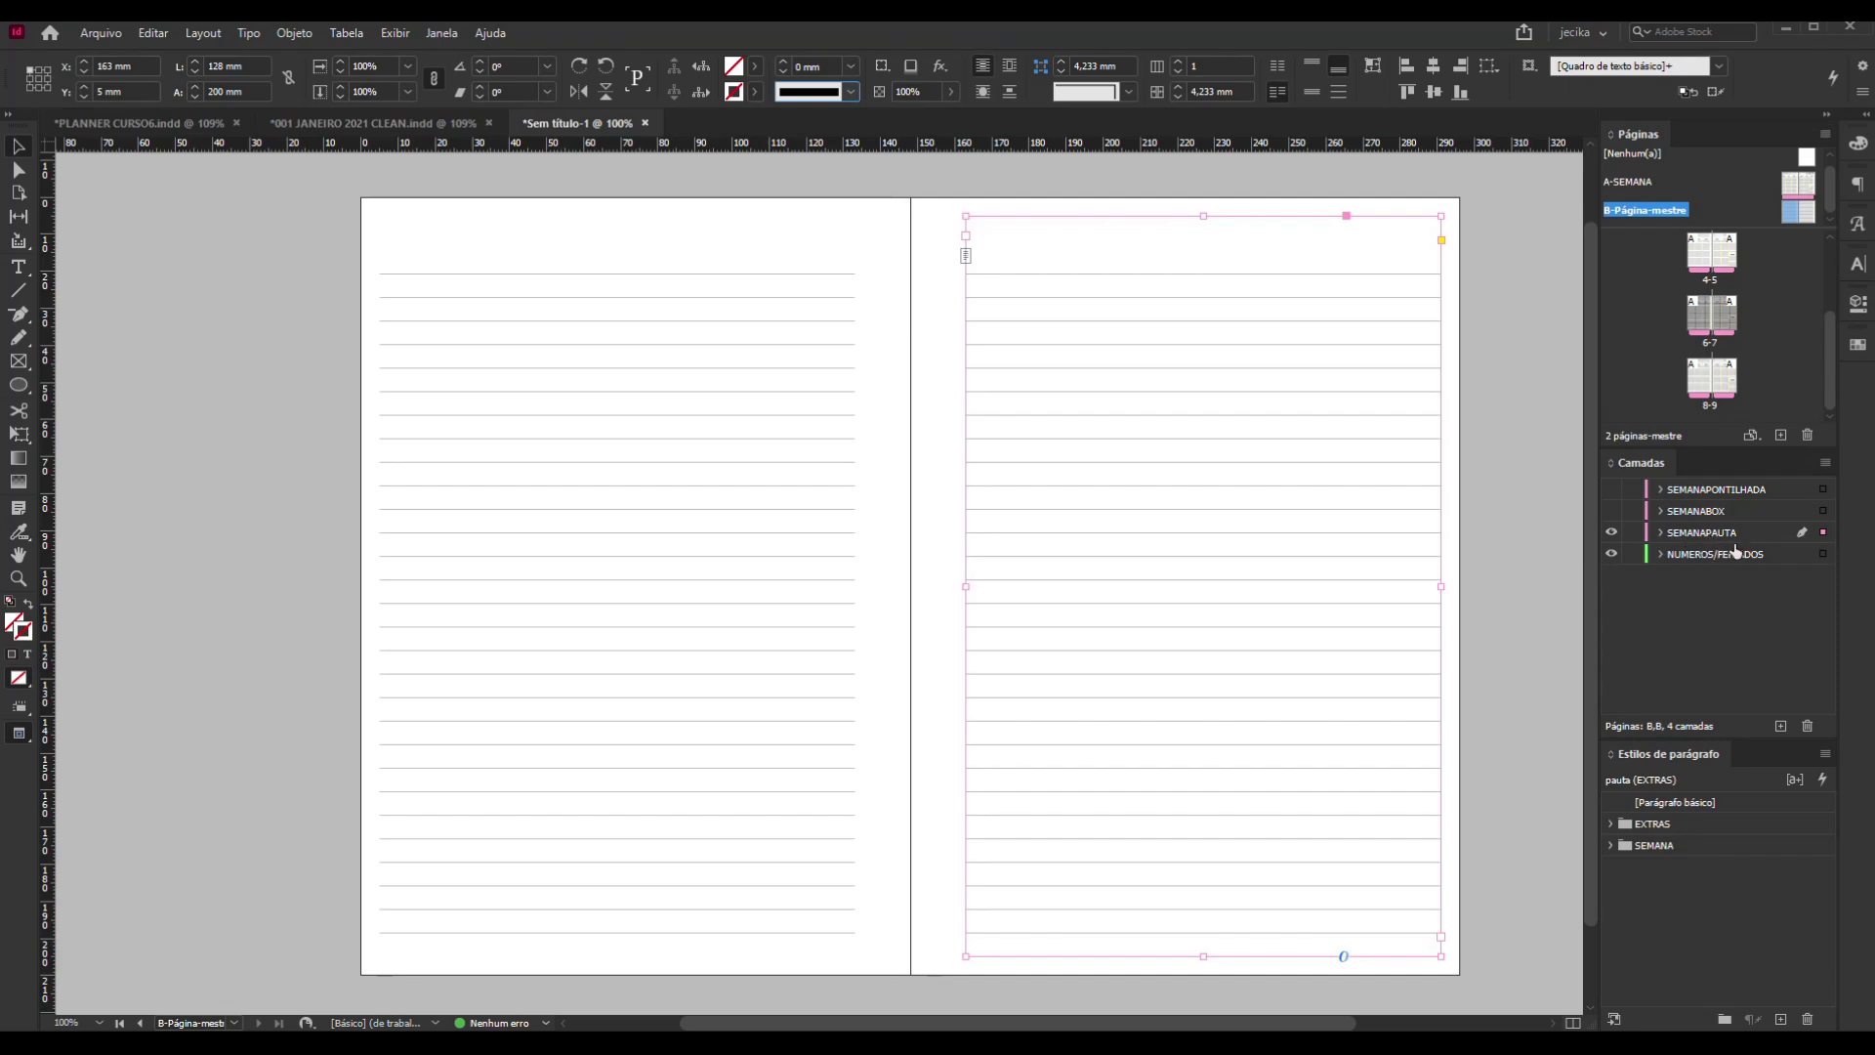
pyautogui.click(1779, 728)
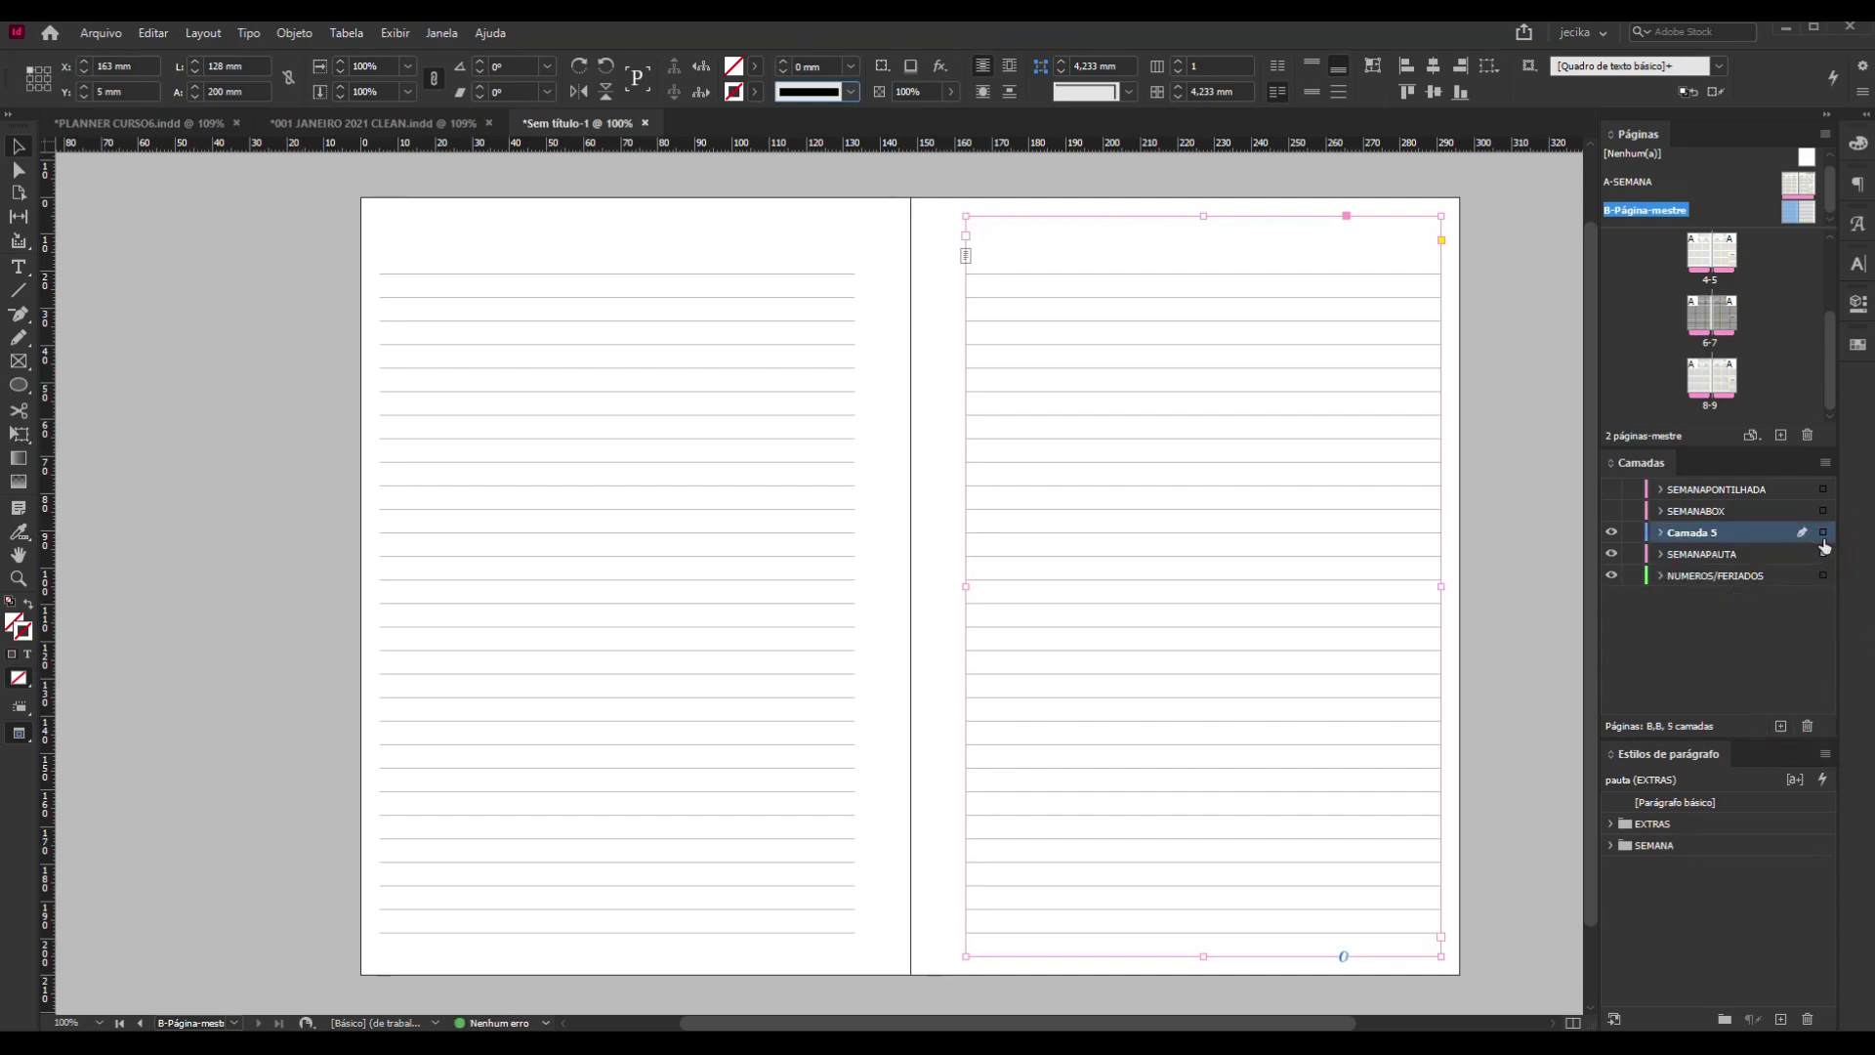
pyautogui.moveTo(1823, 553); pyautogui.dragTo(1824, 532)
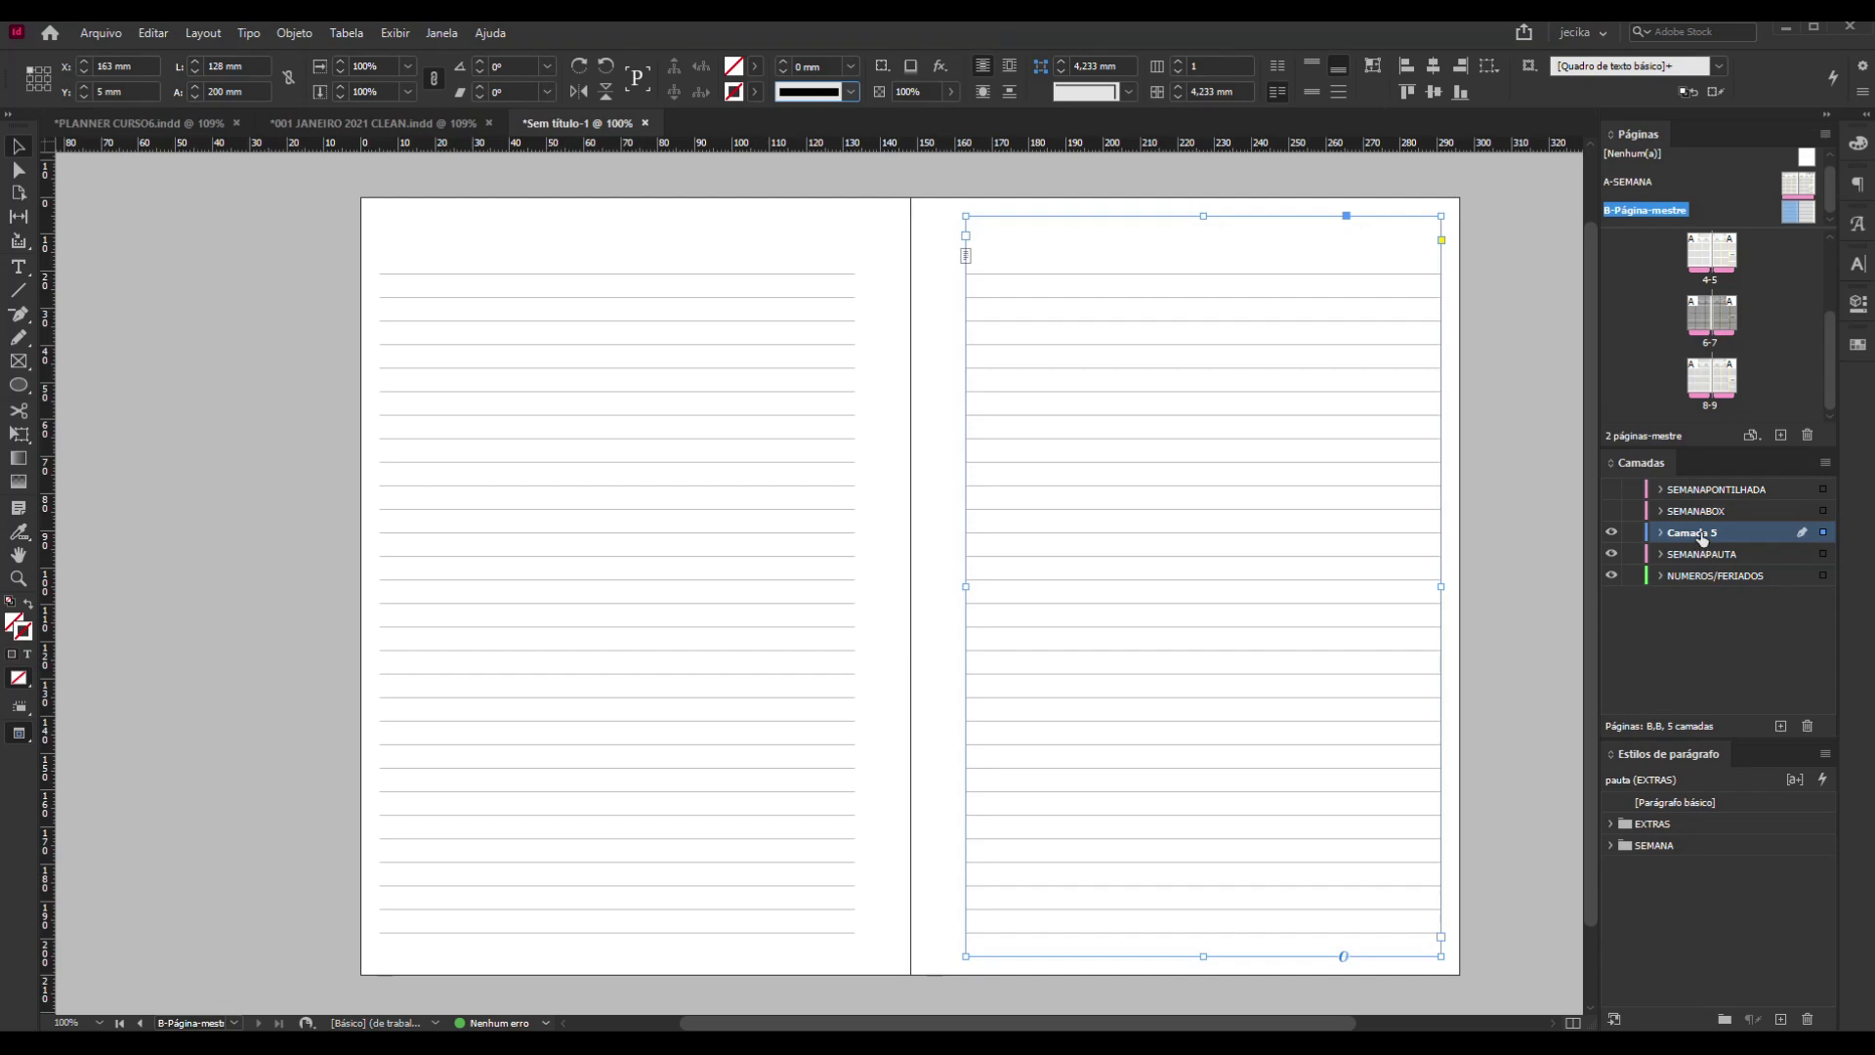
# Rename the new layer holding the right page's lined frame as PAUTA
pyautogui.doubleClick(1649, 536)
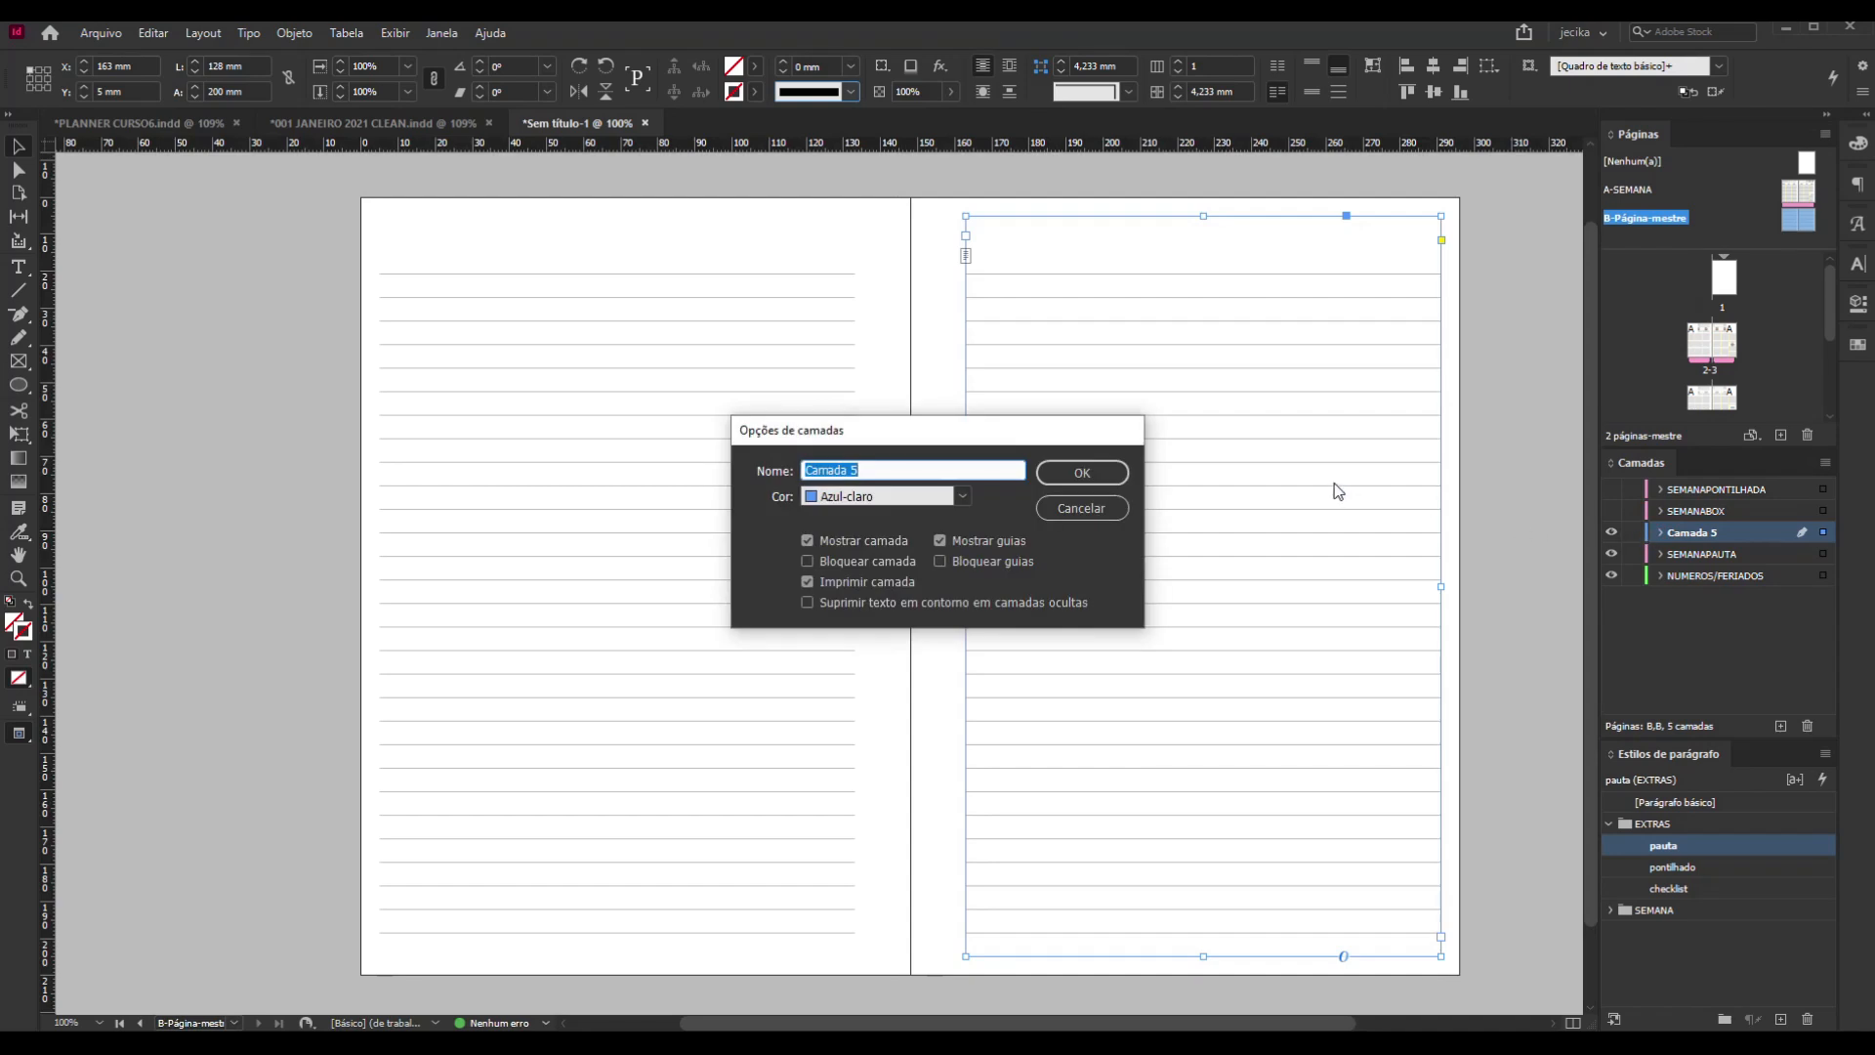
pyautogui.write('PAUTA')
pyautogui.click(1053, 471)
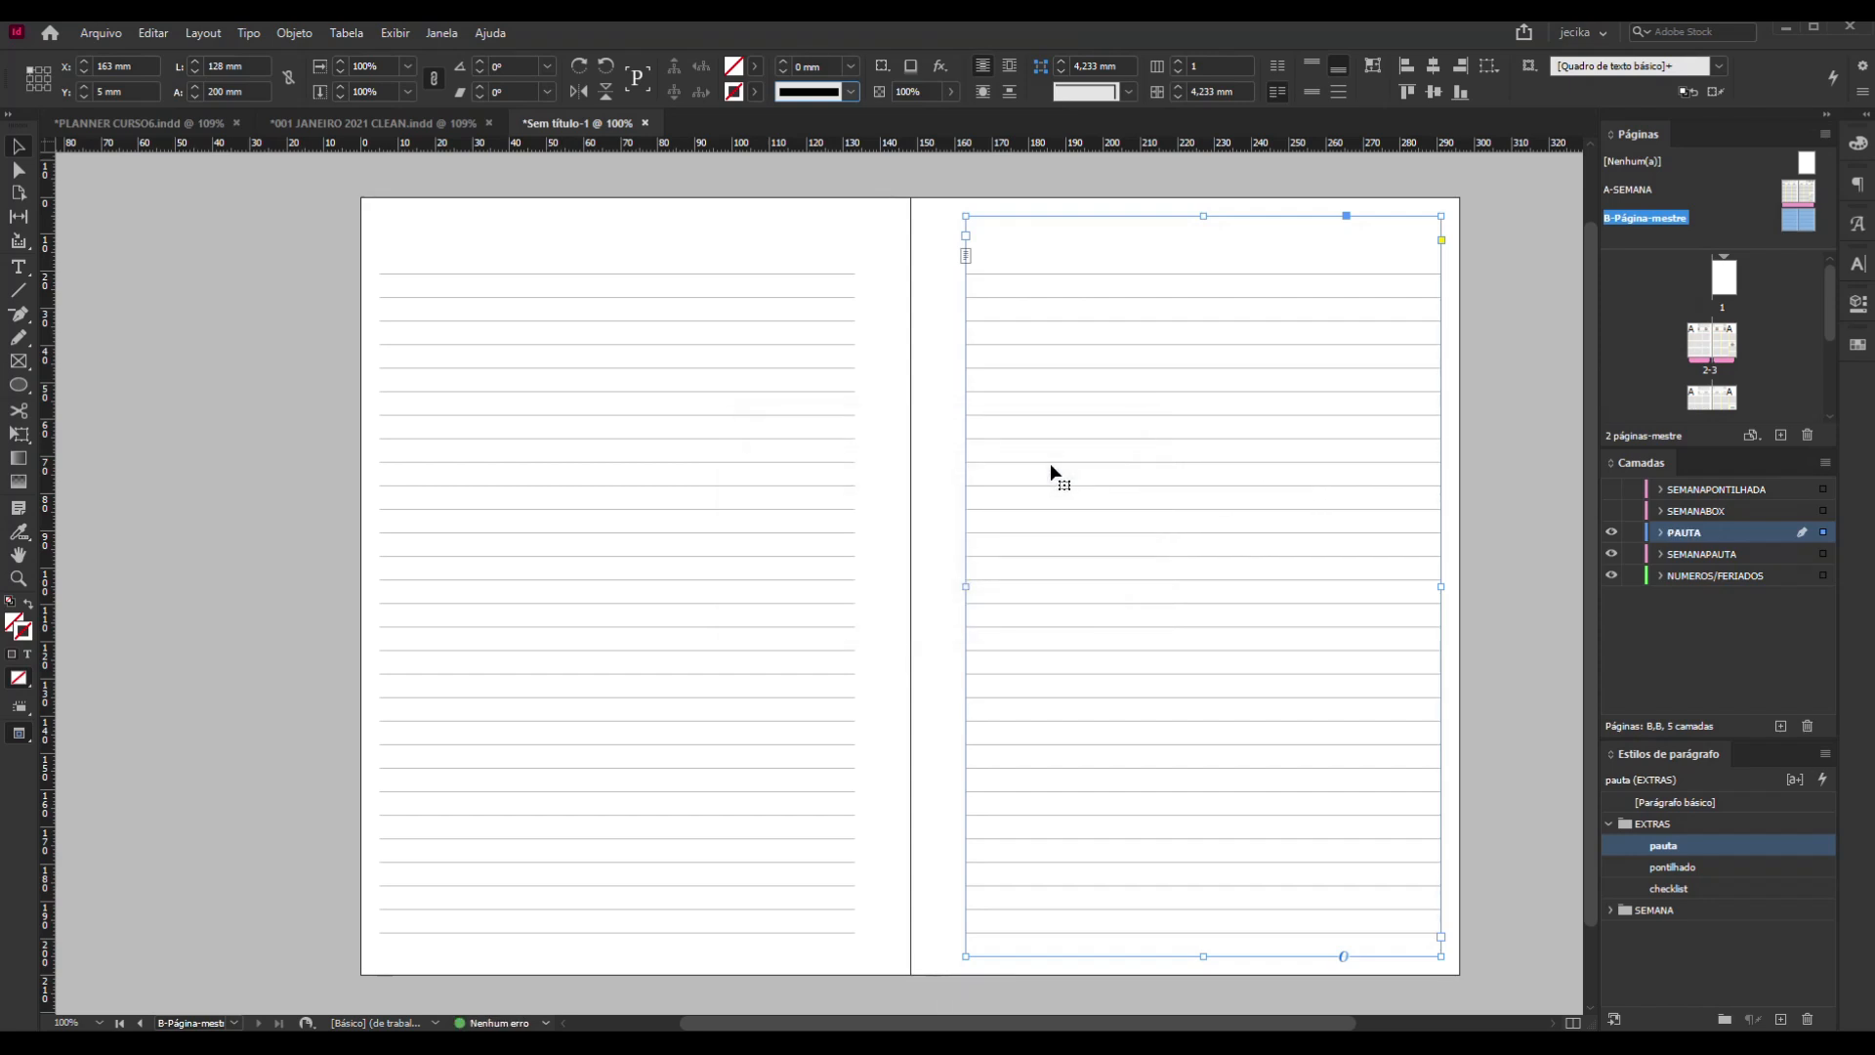
# Rename the B master page from its generic name to EXTRAS, keeping prefix B
pyautogui.rightClick(1642, 226)
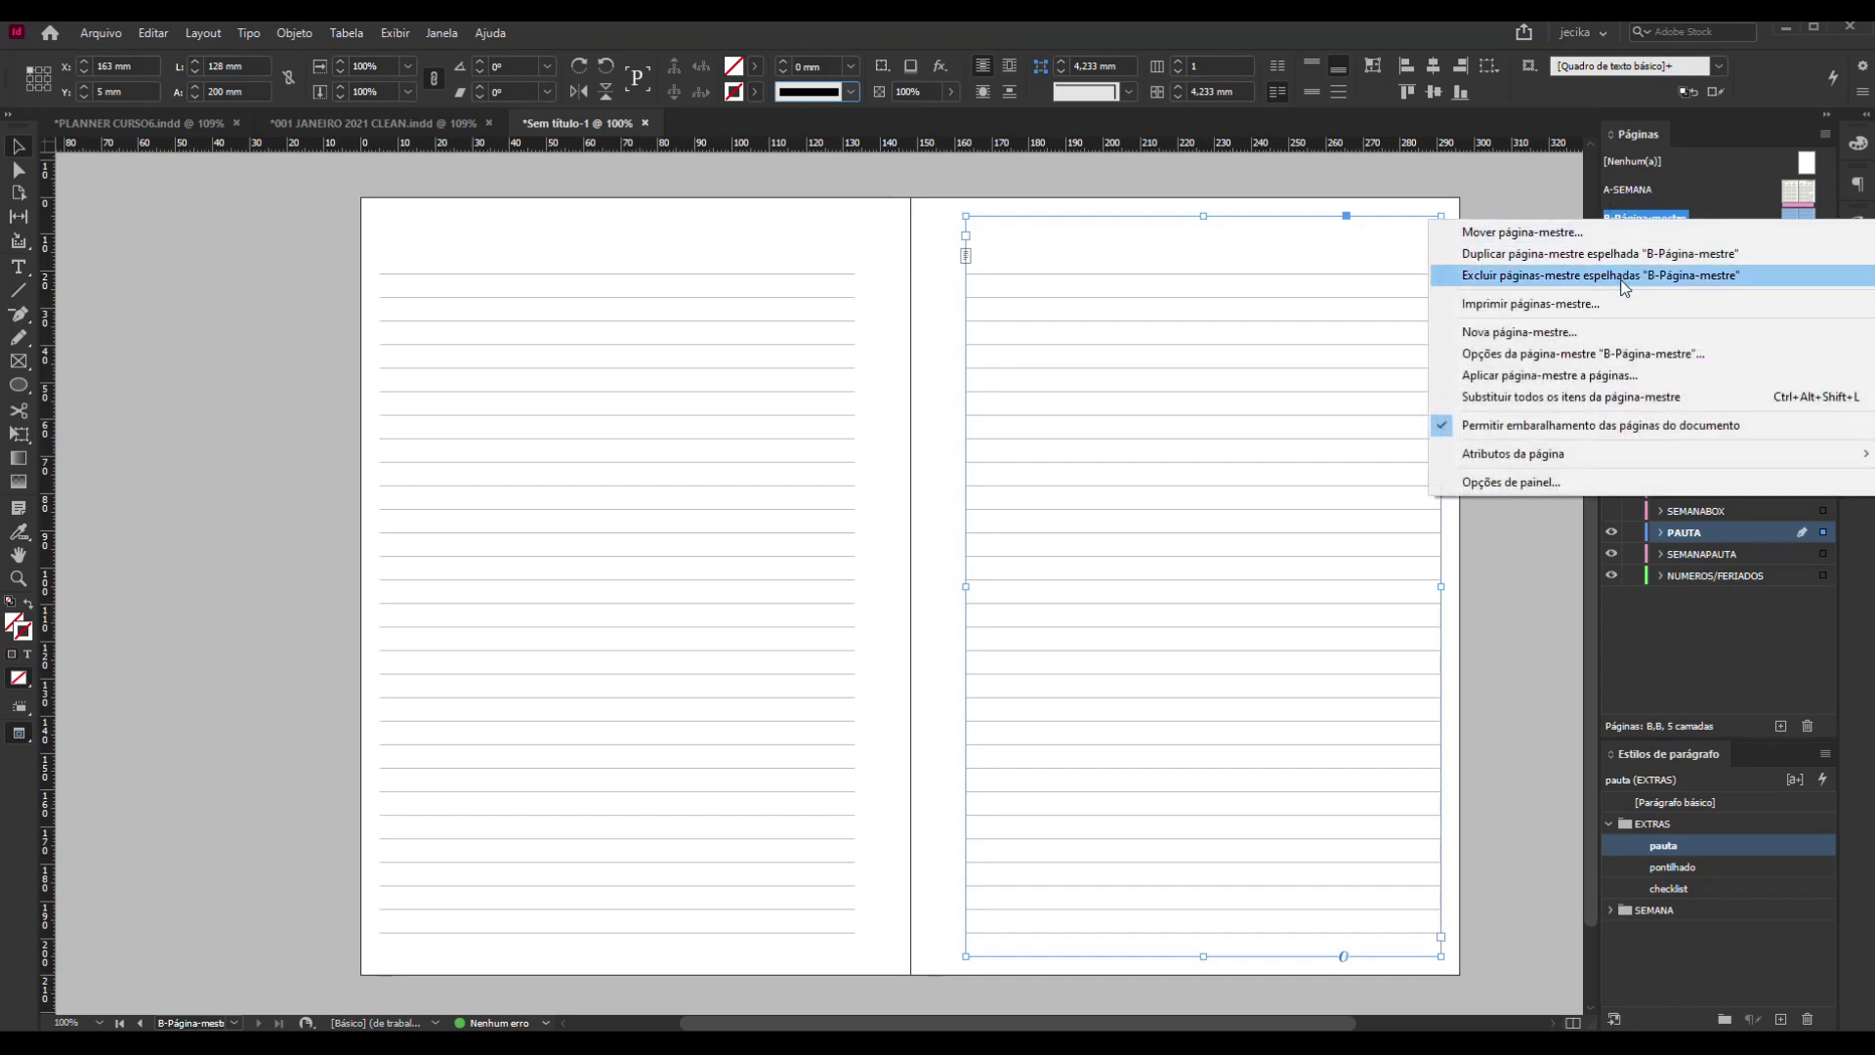
pyautogui.click(1602, 355)
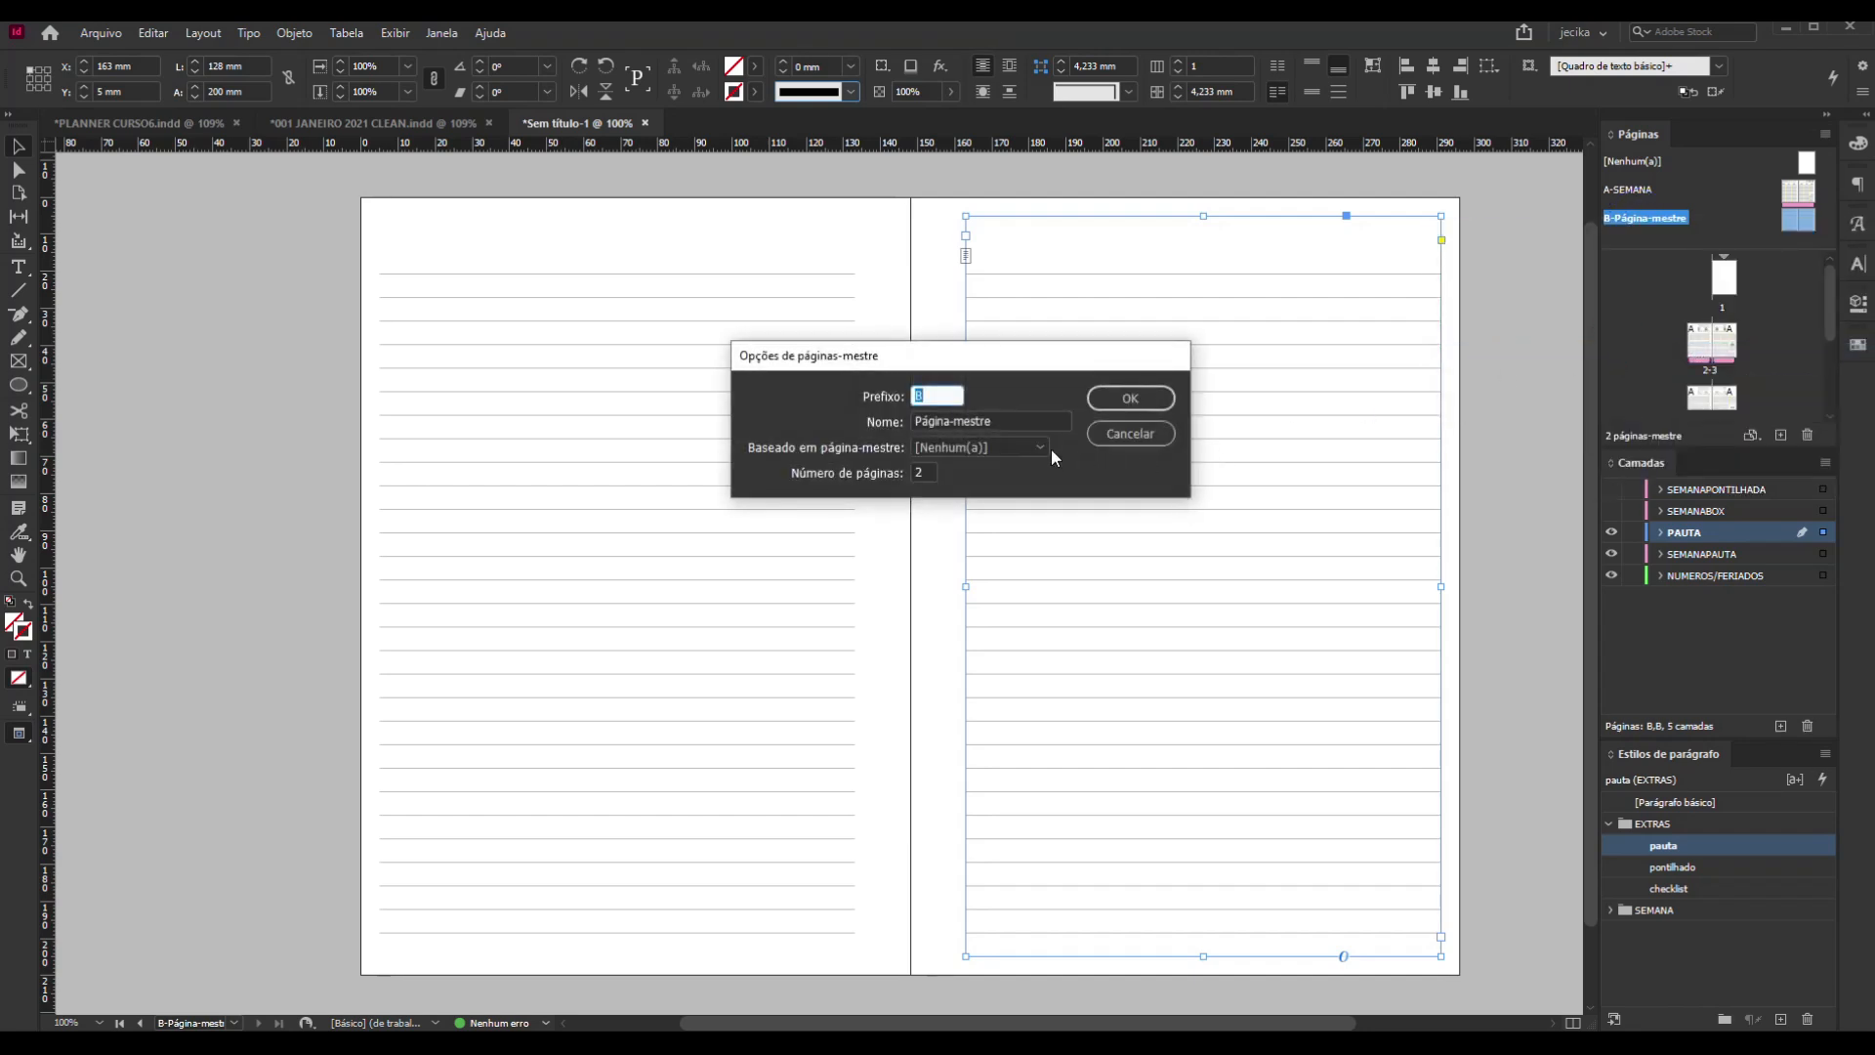
pyautogui.moveTo(1006, 421); pyautogui.dragTo(915, 415)
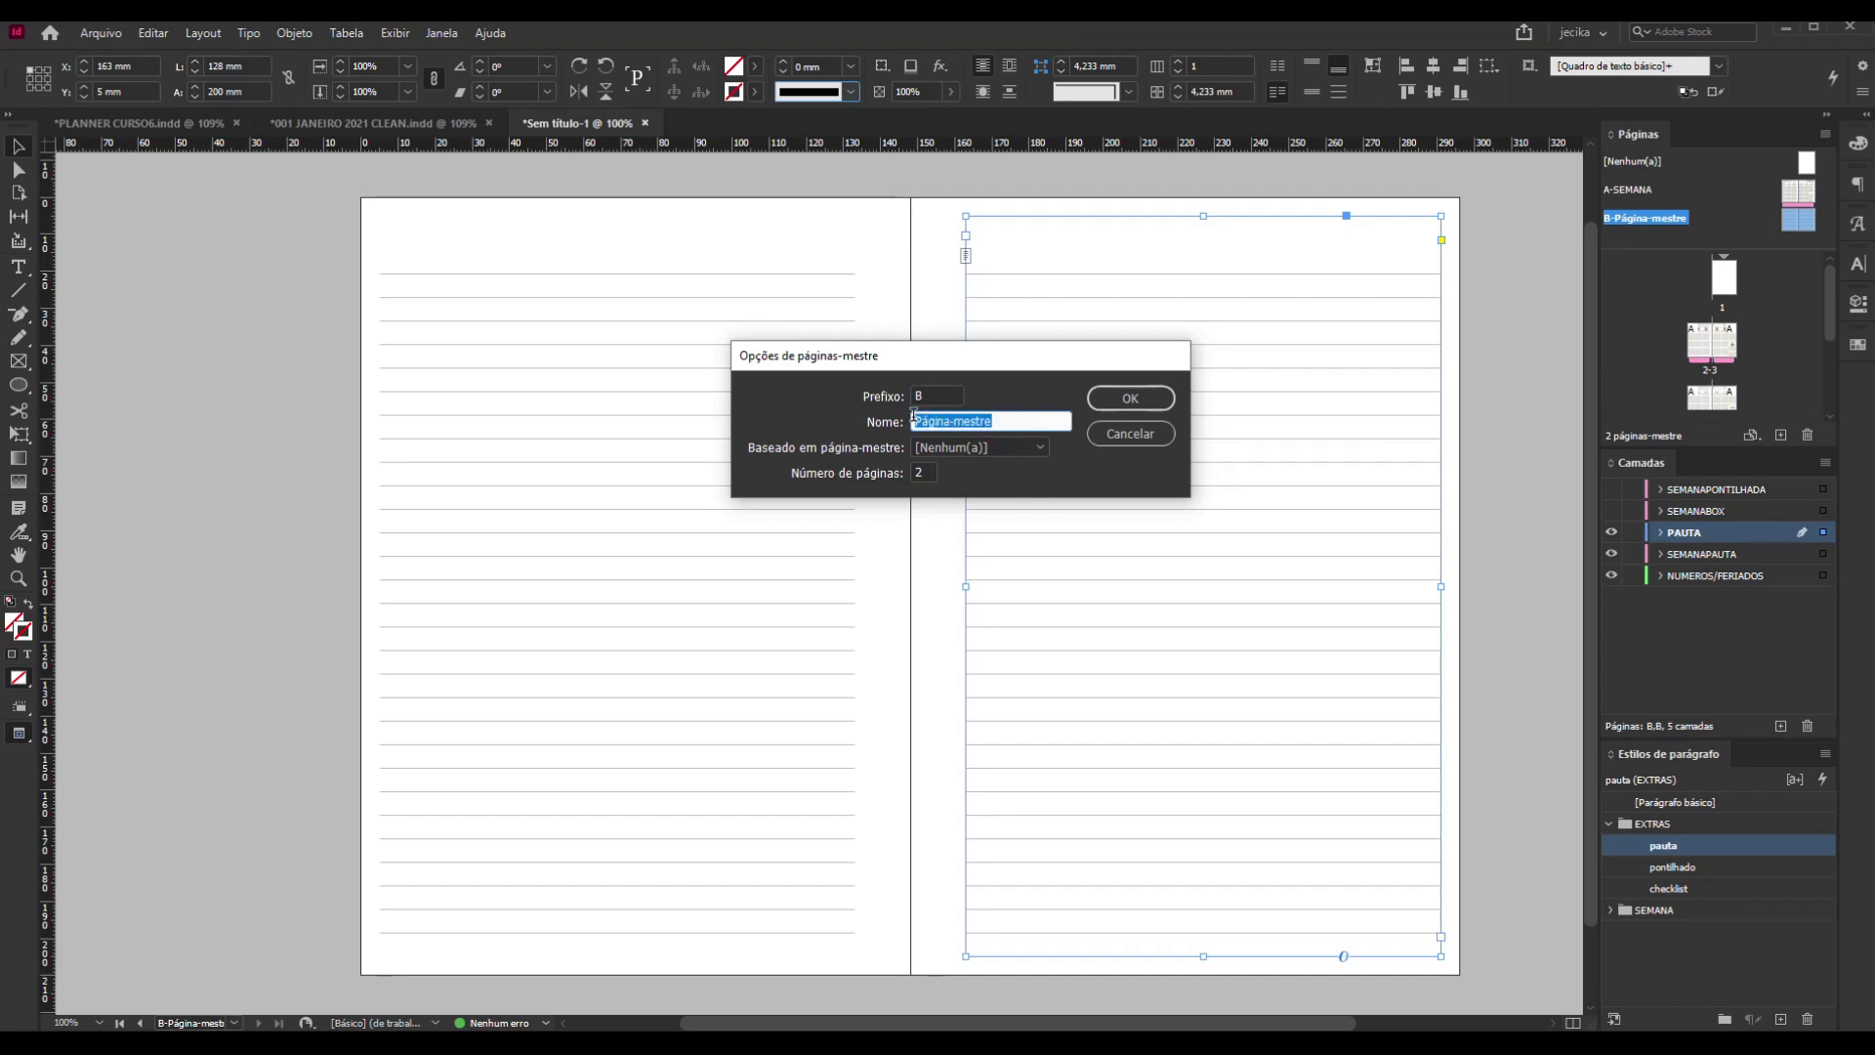
pyautogui.write('EXTRAS')
pyautogui.click(1131, 400)
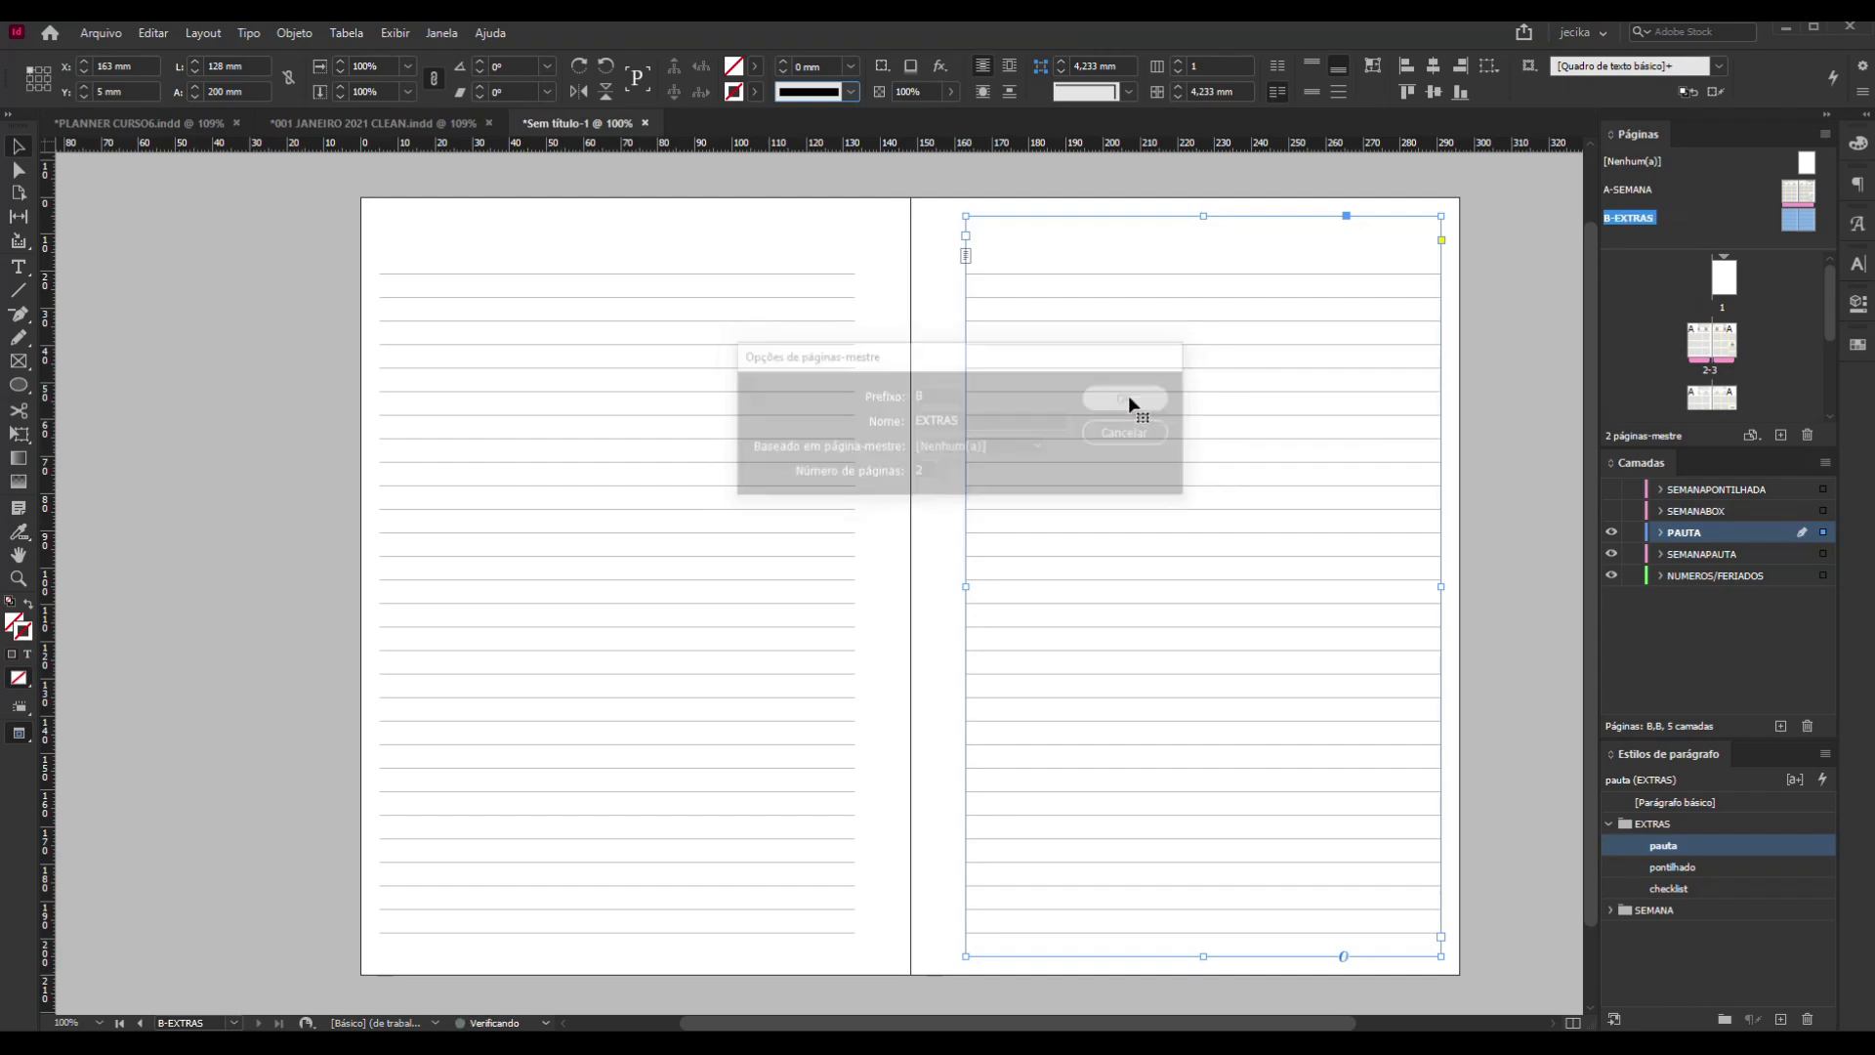
# Assign the Violeta colour label to the B-EXTRAS master spread
pyautogui.rightClick(1635, 223)
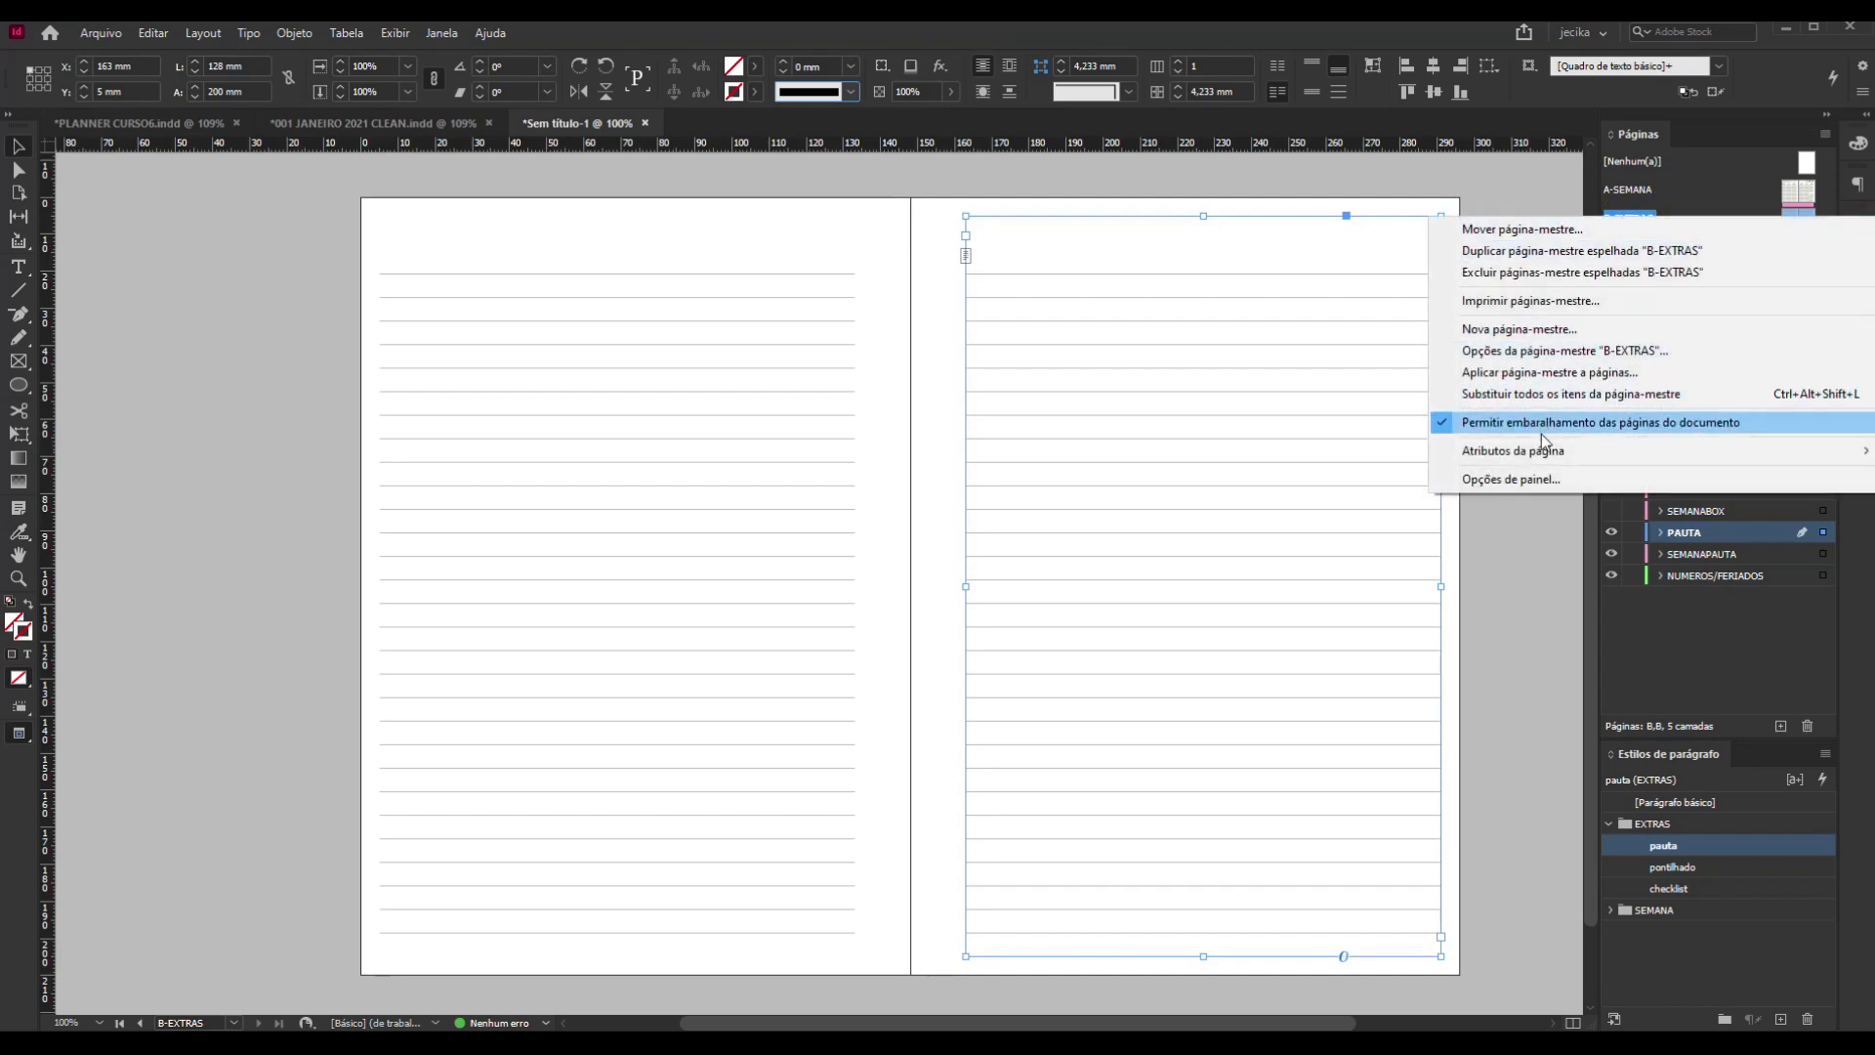
pyautogui.moveTo(1520, 452)
pyautogui.moveTo(1344, 457)
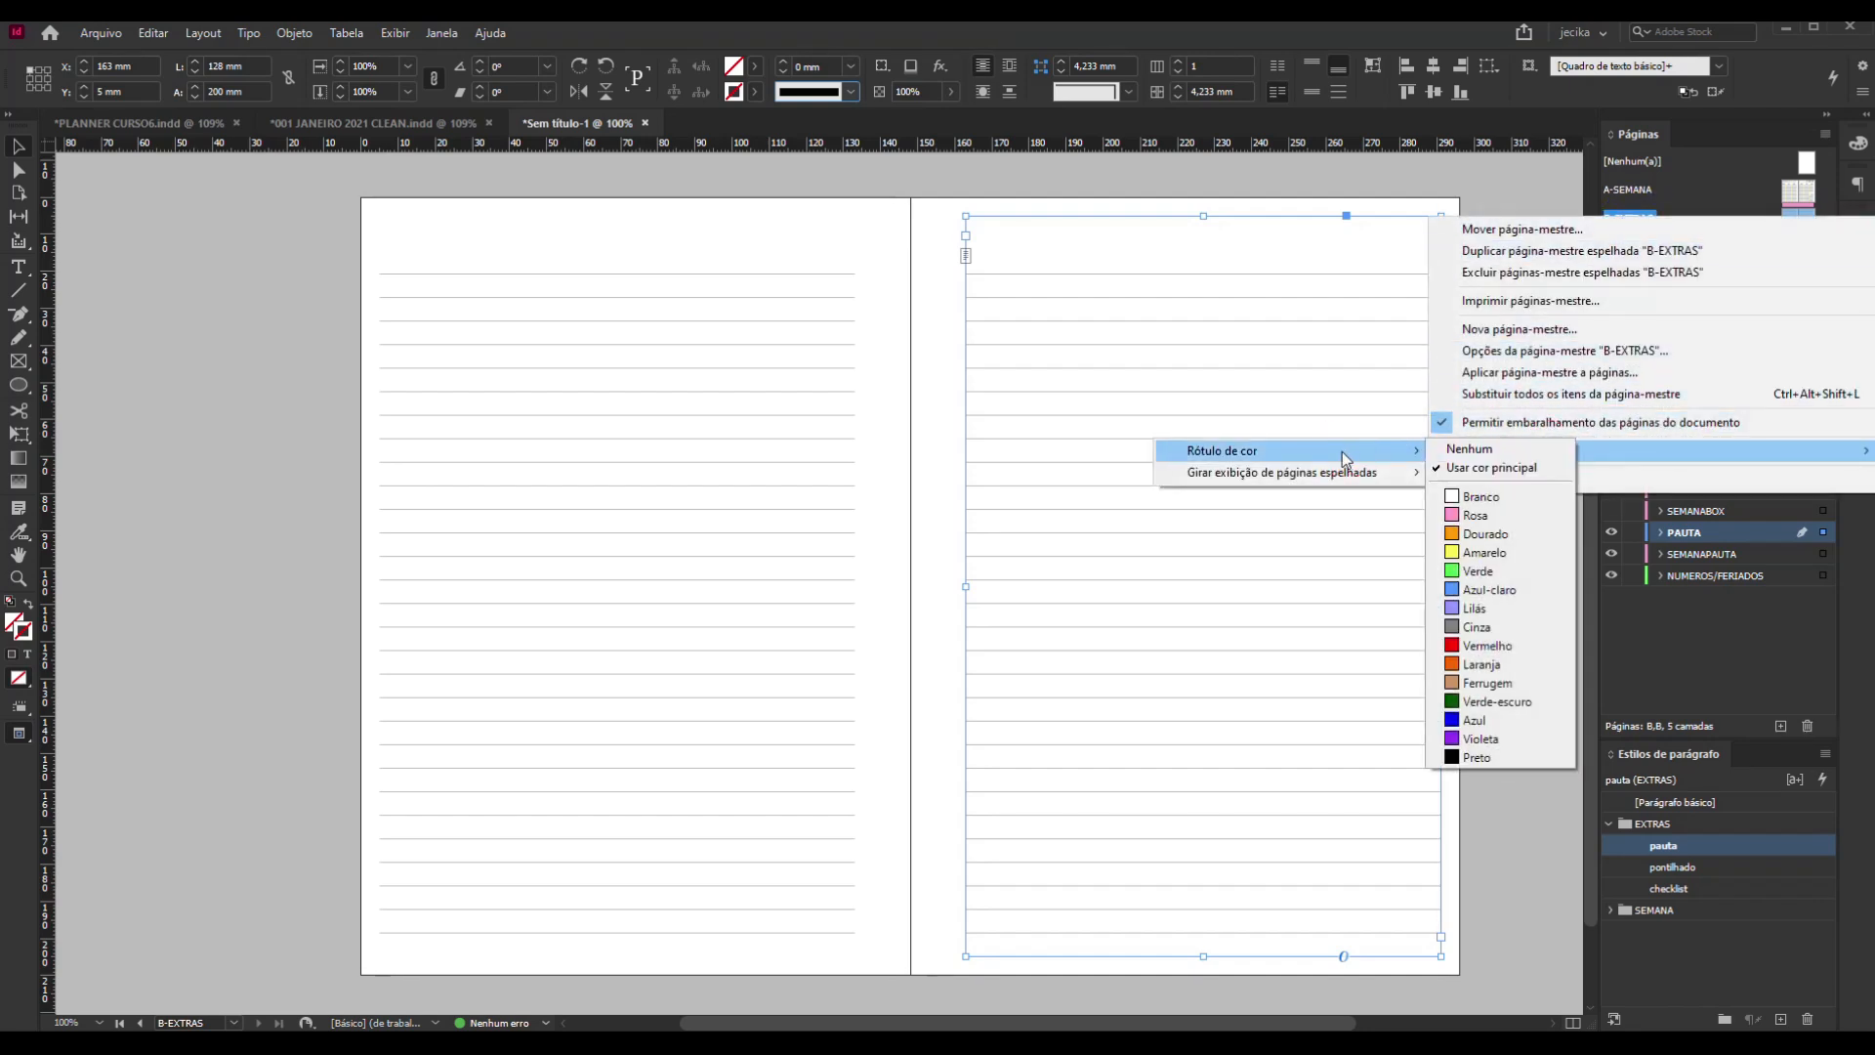
pyautogui.click(1497, 738)
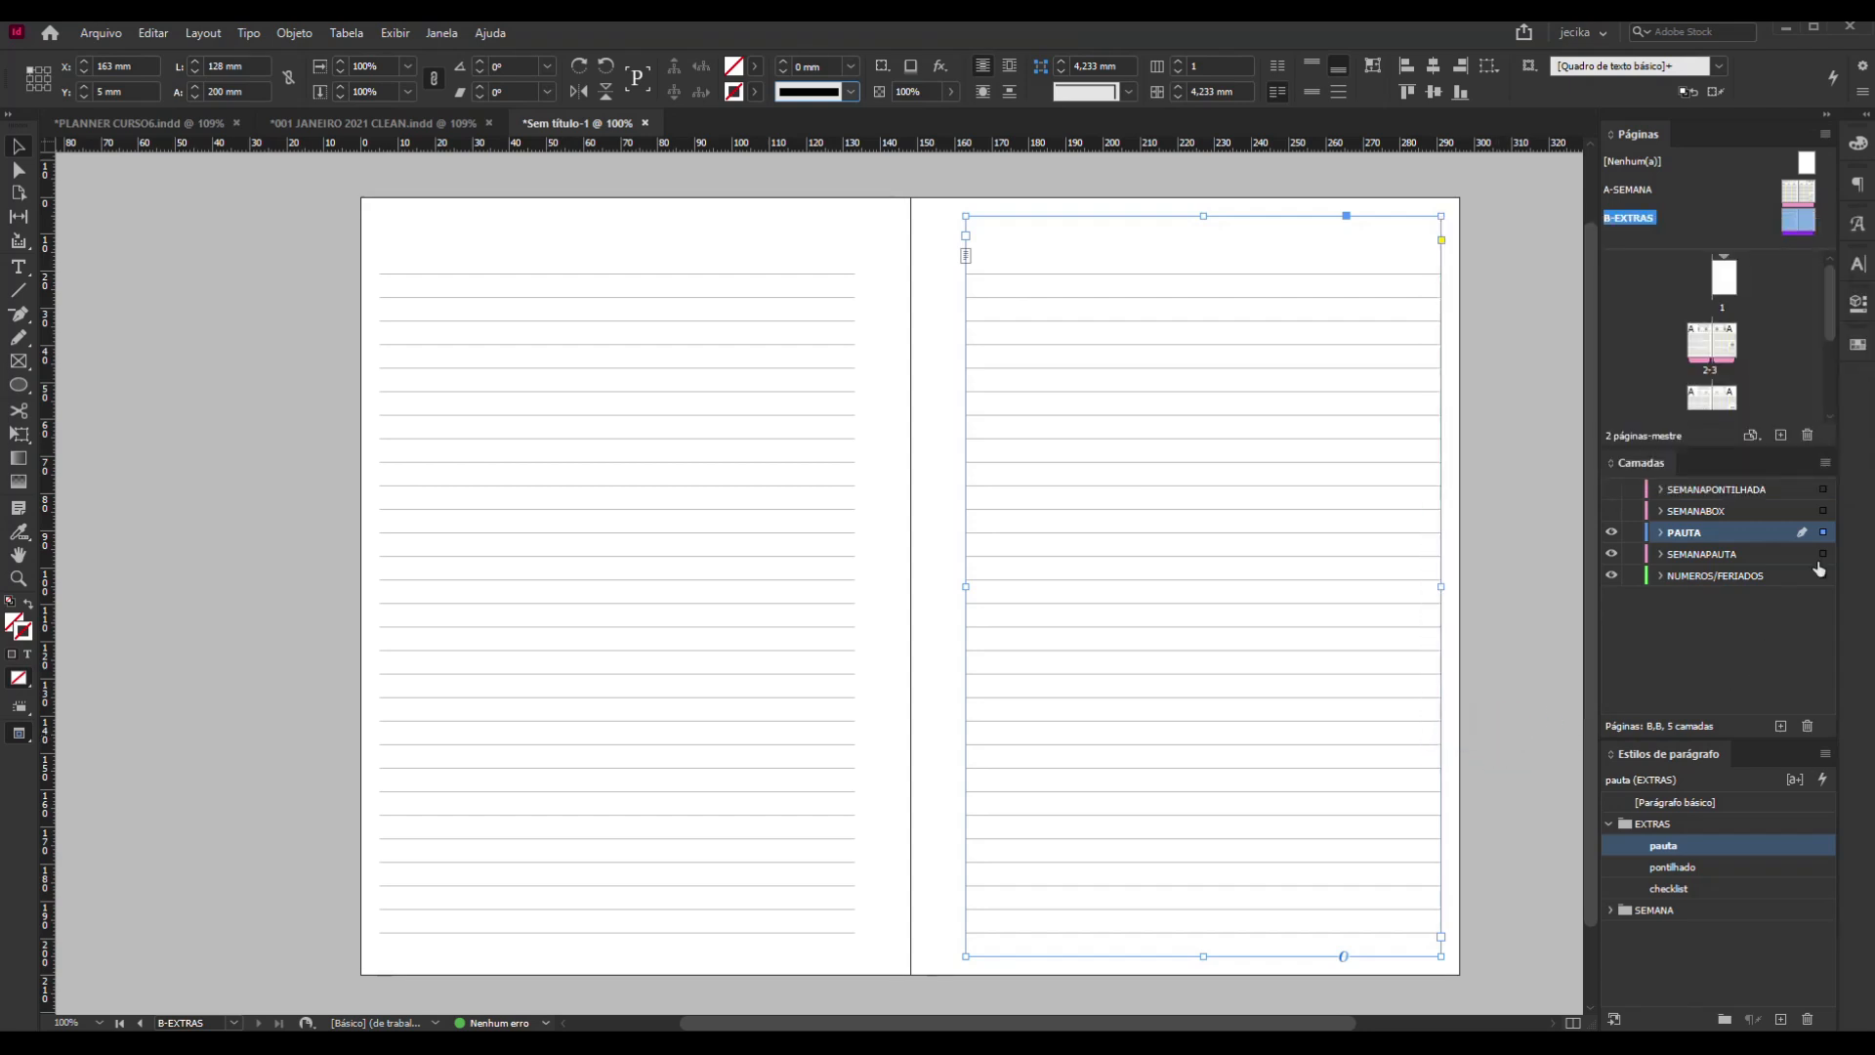
# Set the PAUTA layer colour to Violeta and move the layer below SEMANAPAUTA
pyautogui.doubleClick(1648, 540)
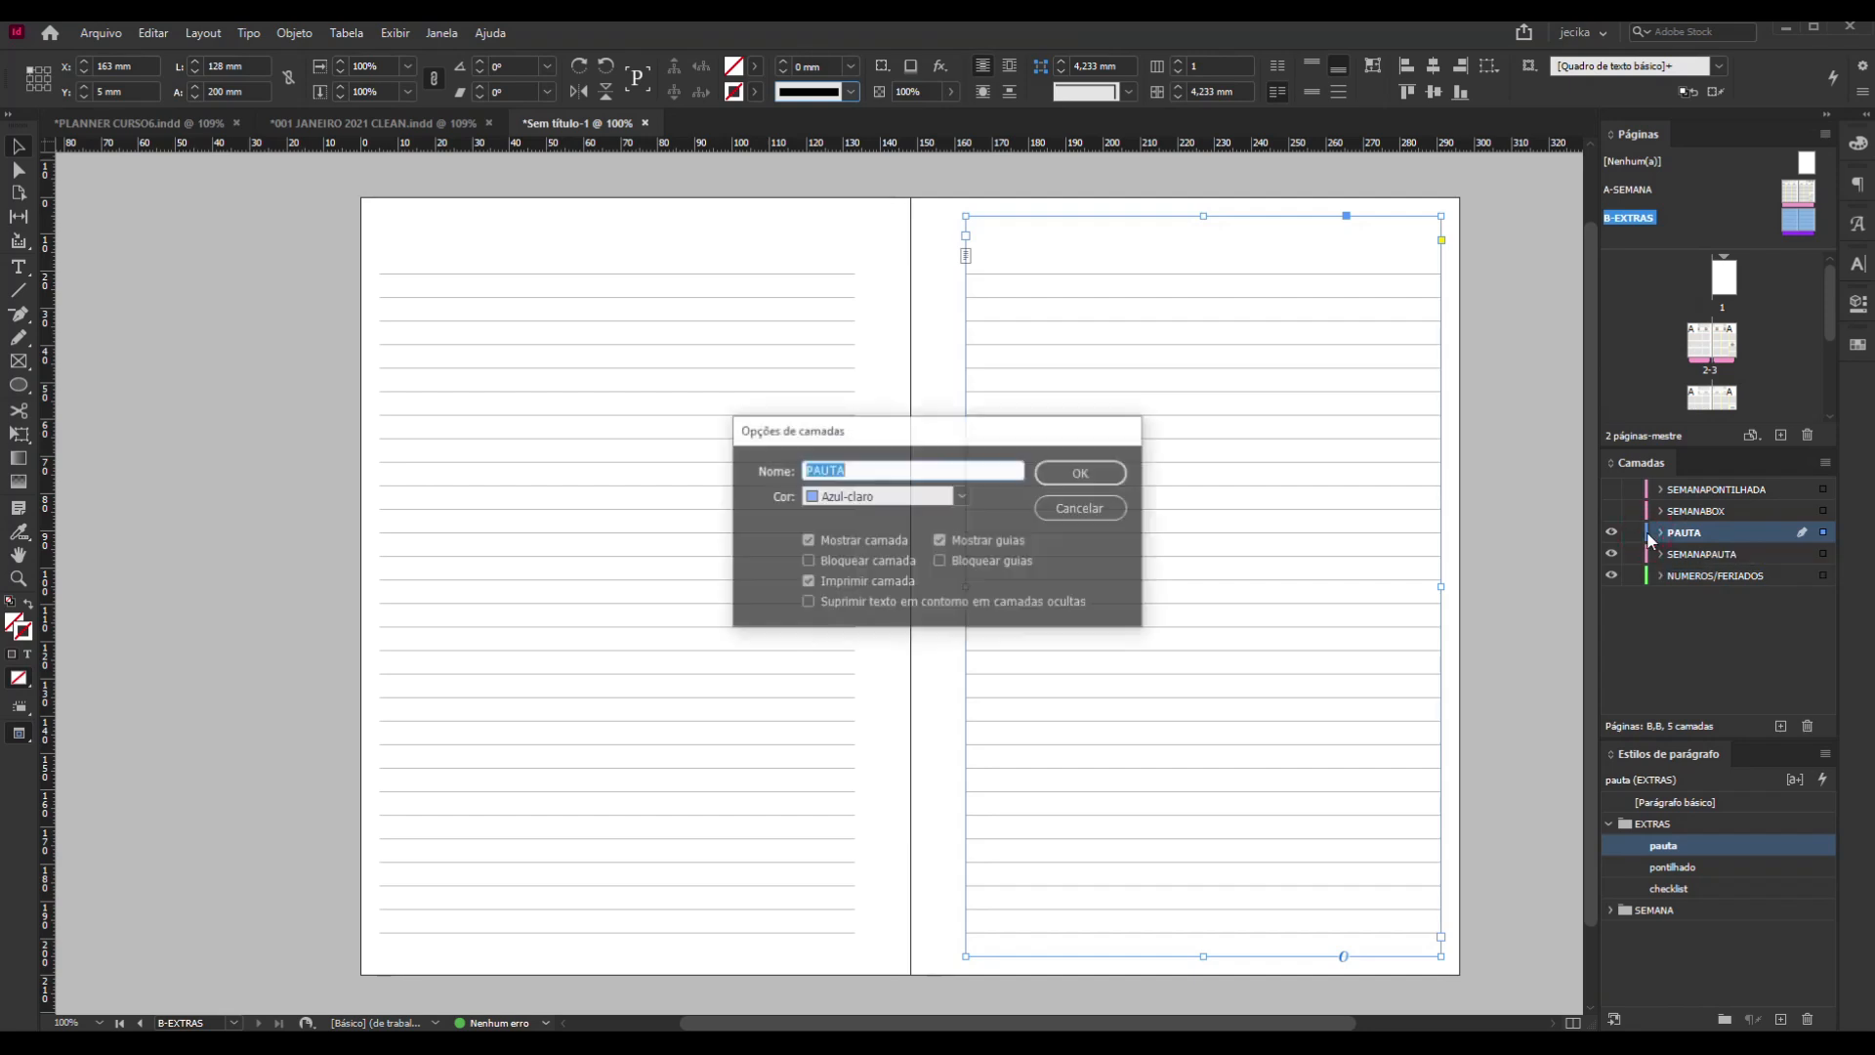
pyautogui.click(963, 498)
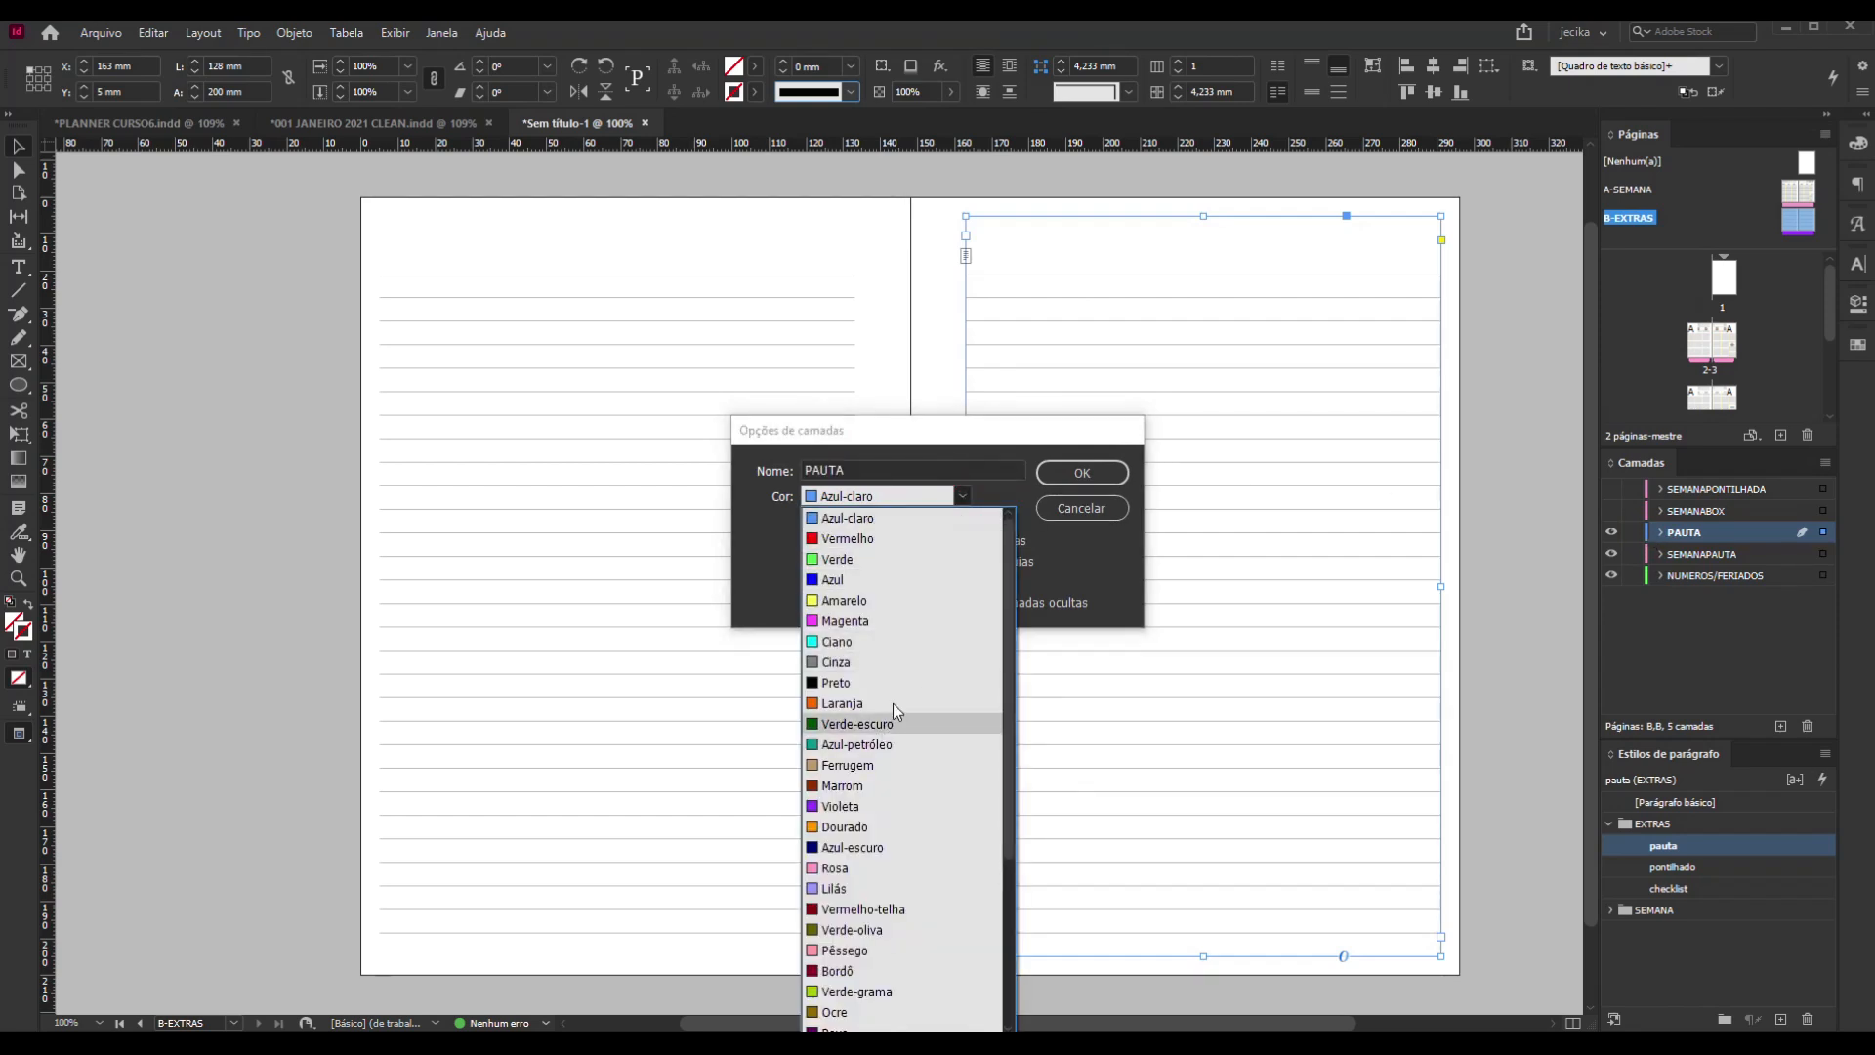
pyautogui.moveTo(1008, 754); pyautogui.dragTo(1032, 665)
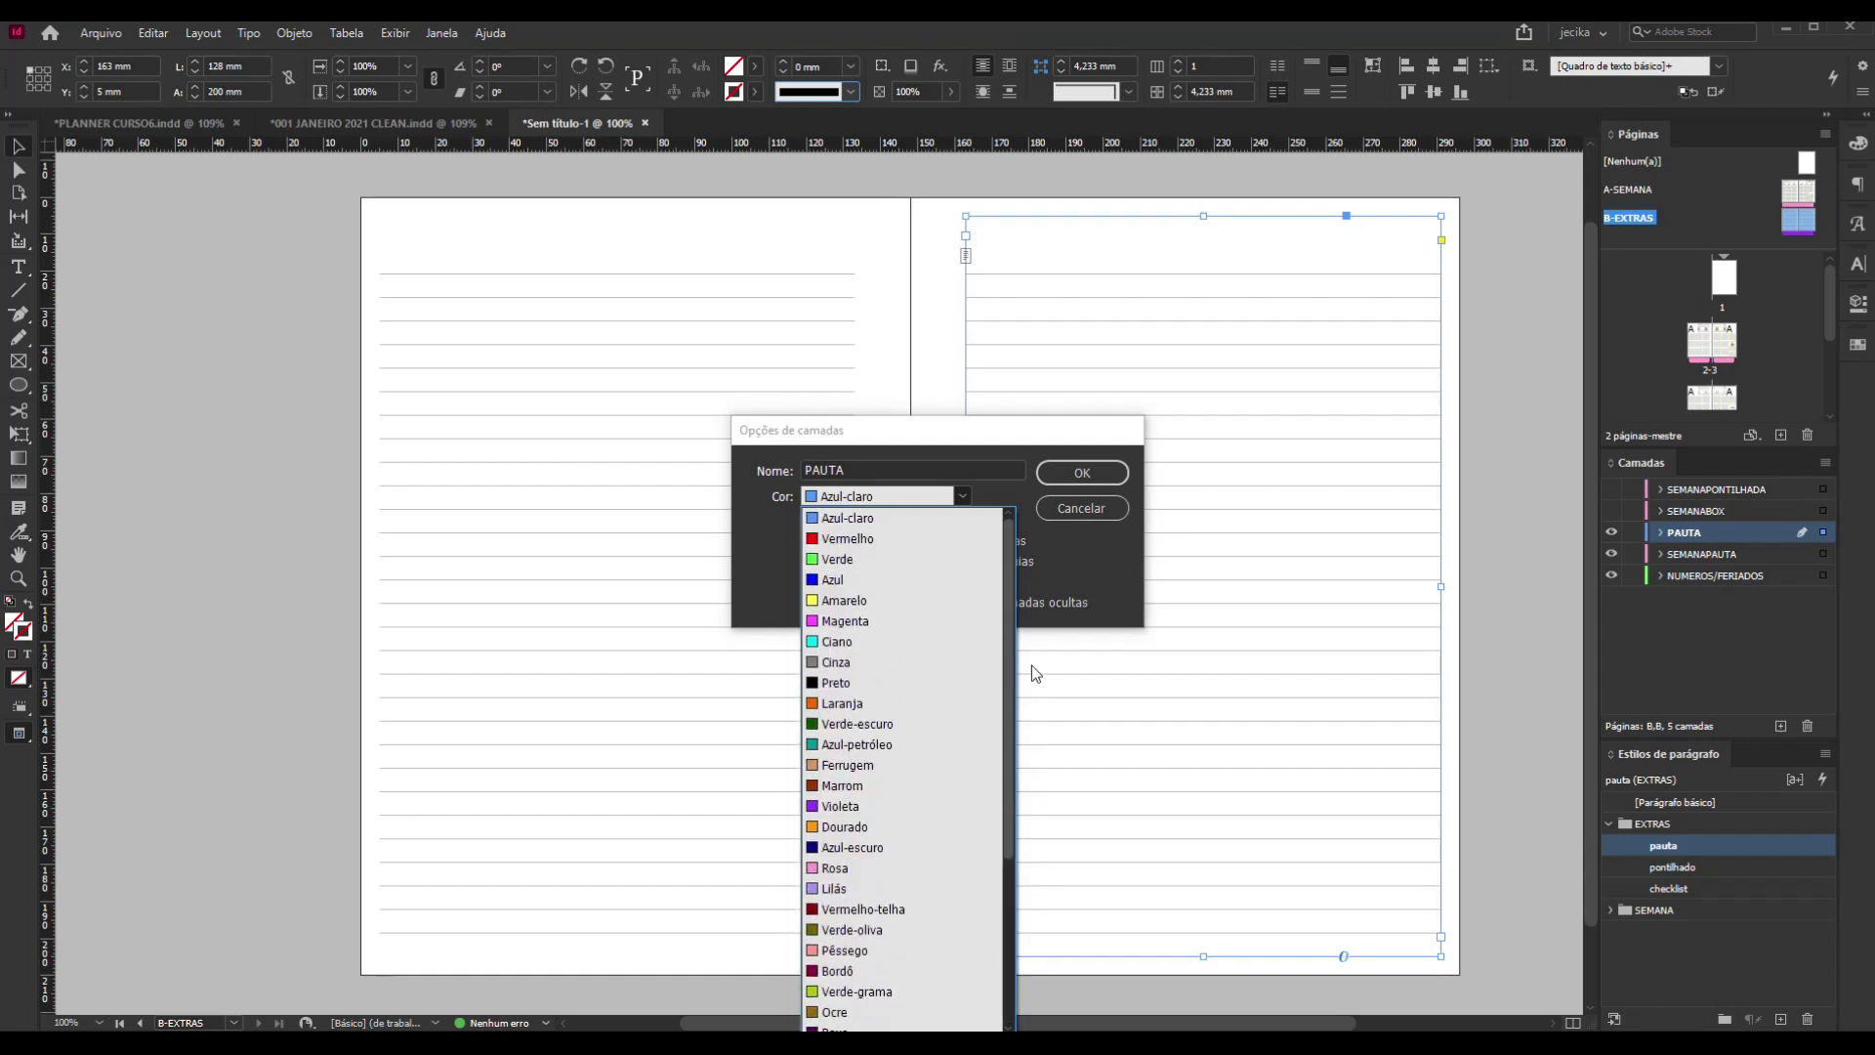
pyautogui.click(883, 806)
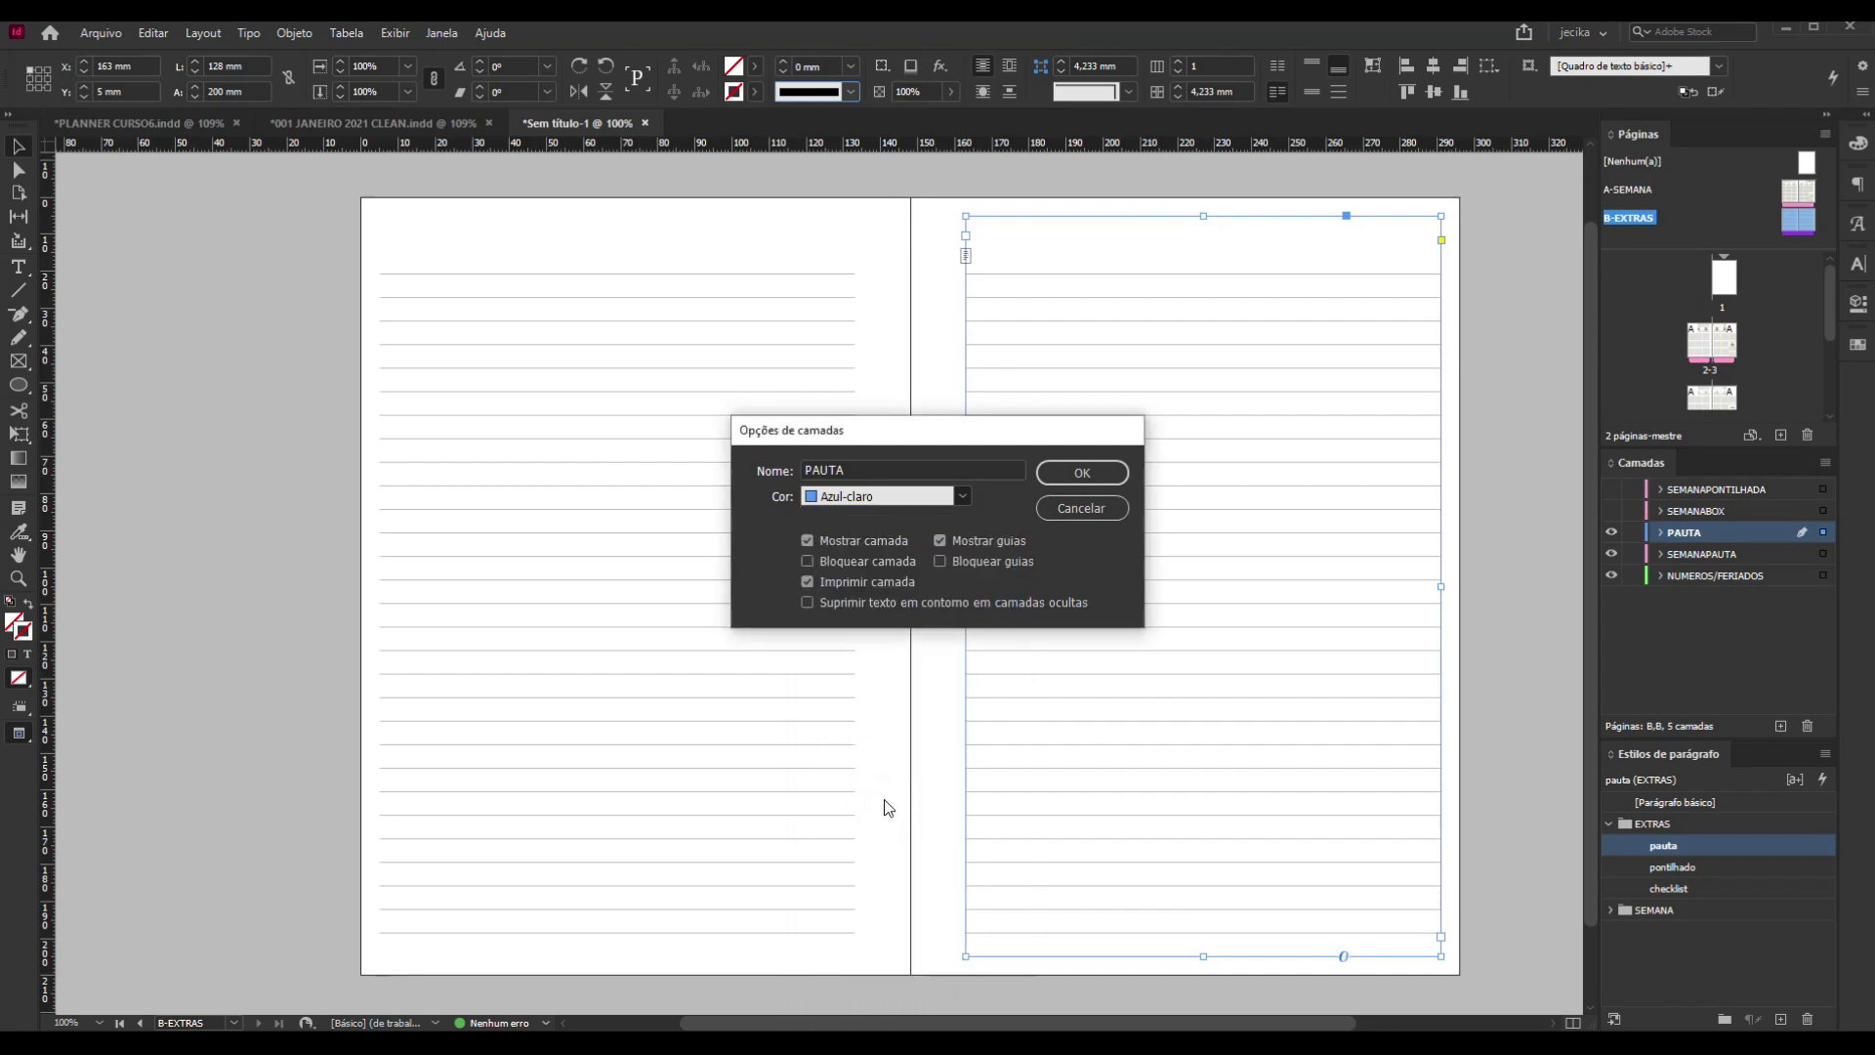
pyautogui.click(1114, 474)
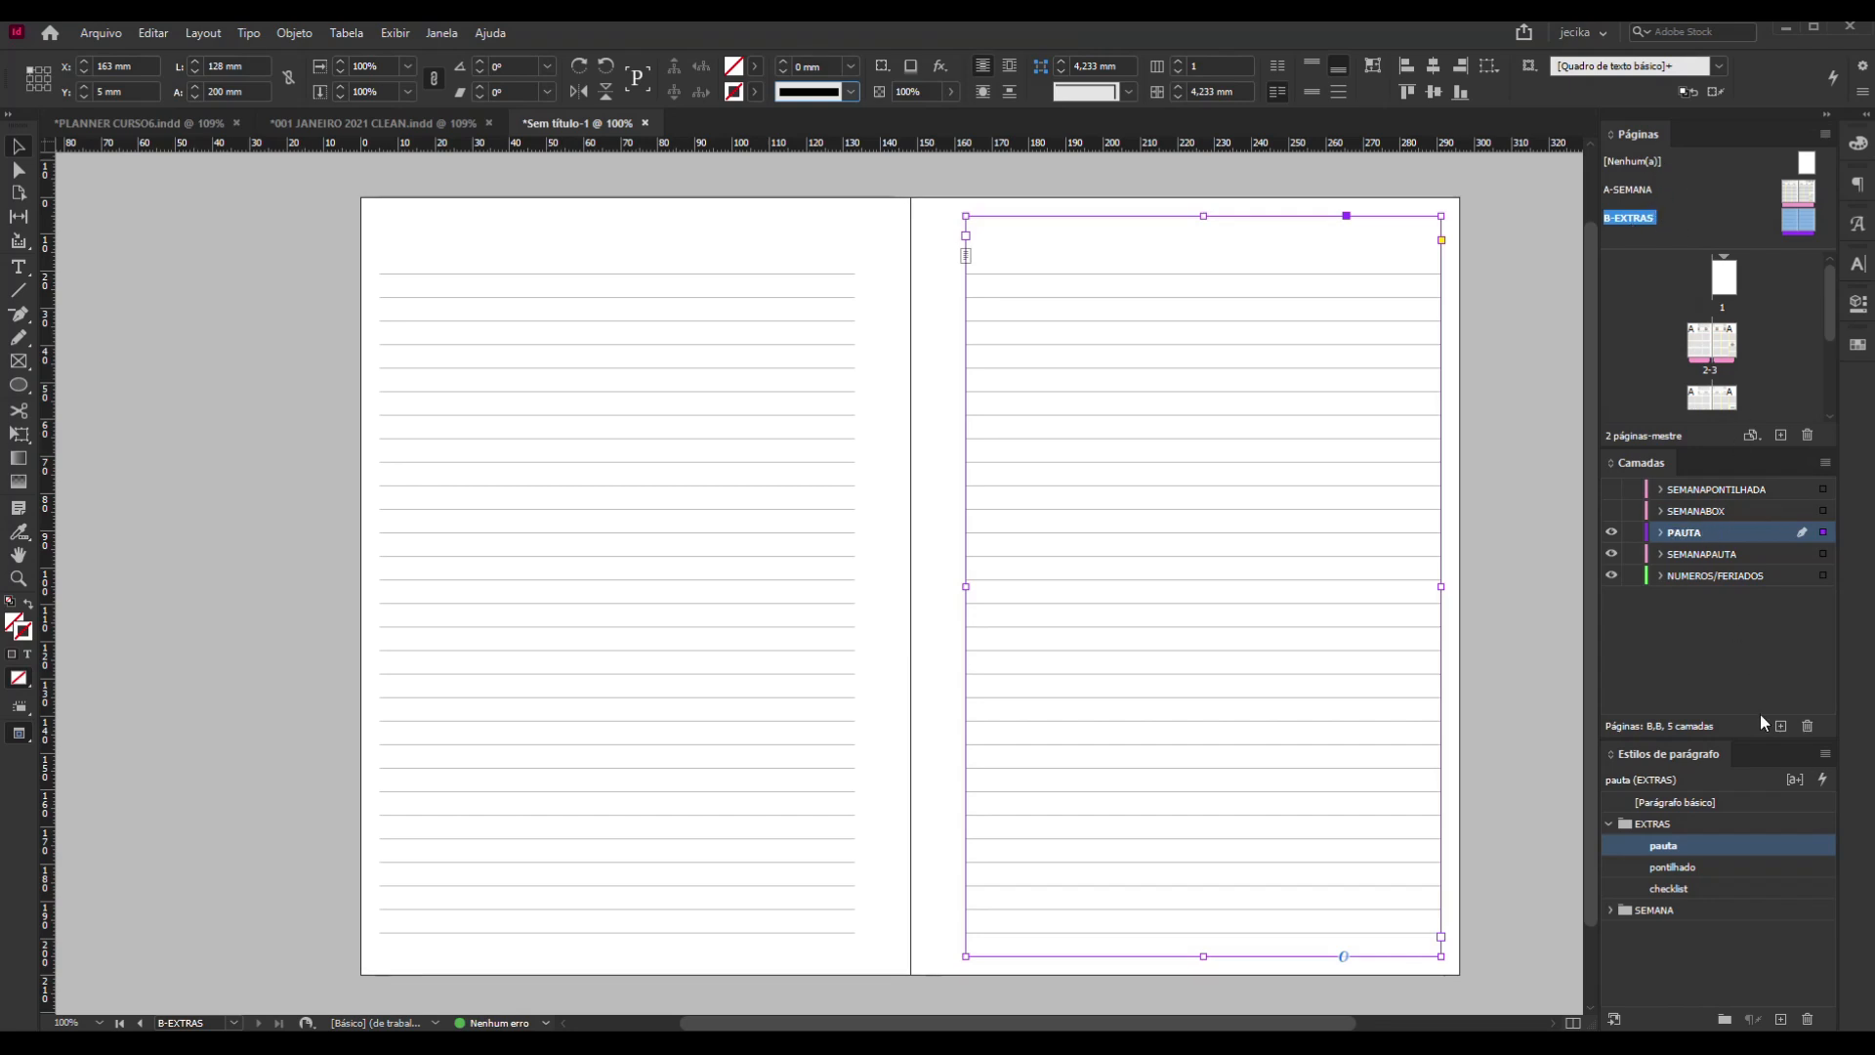
pyautogui.moveTo(1719, 531); pyautogui.dragTo(1722, 557)
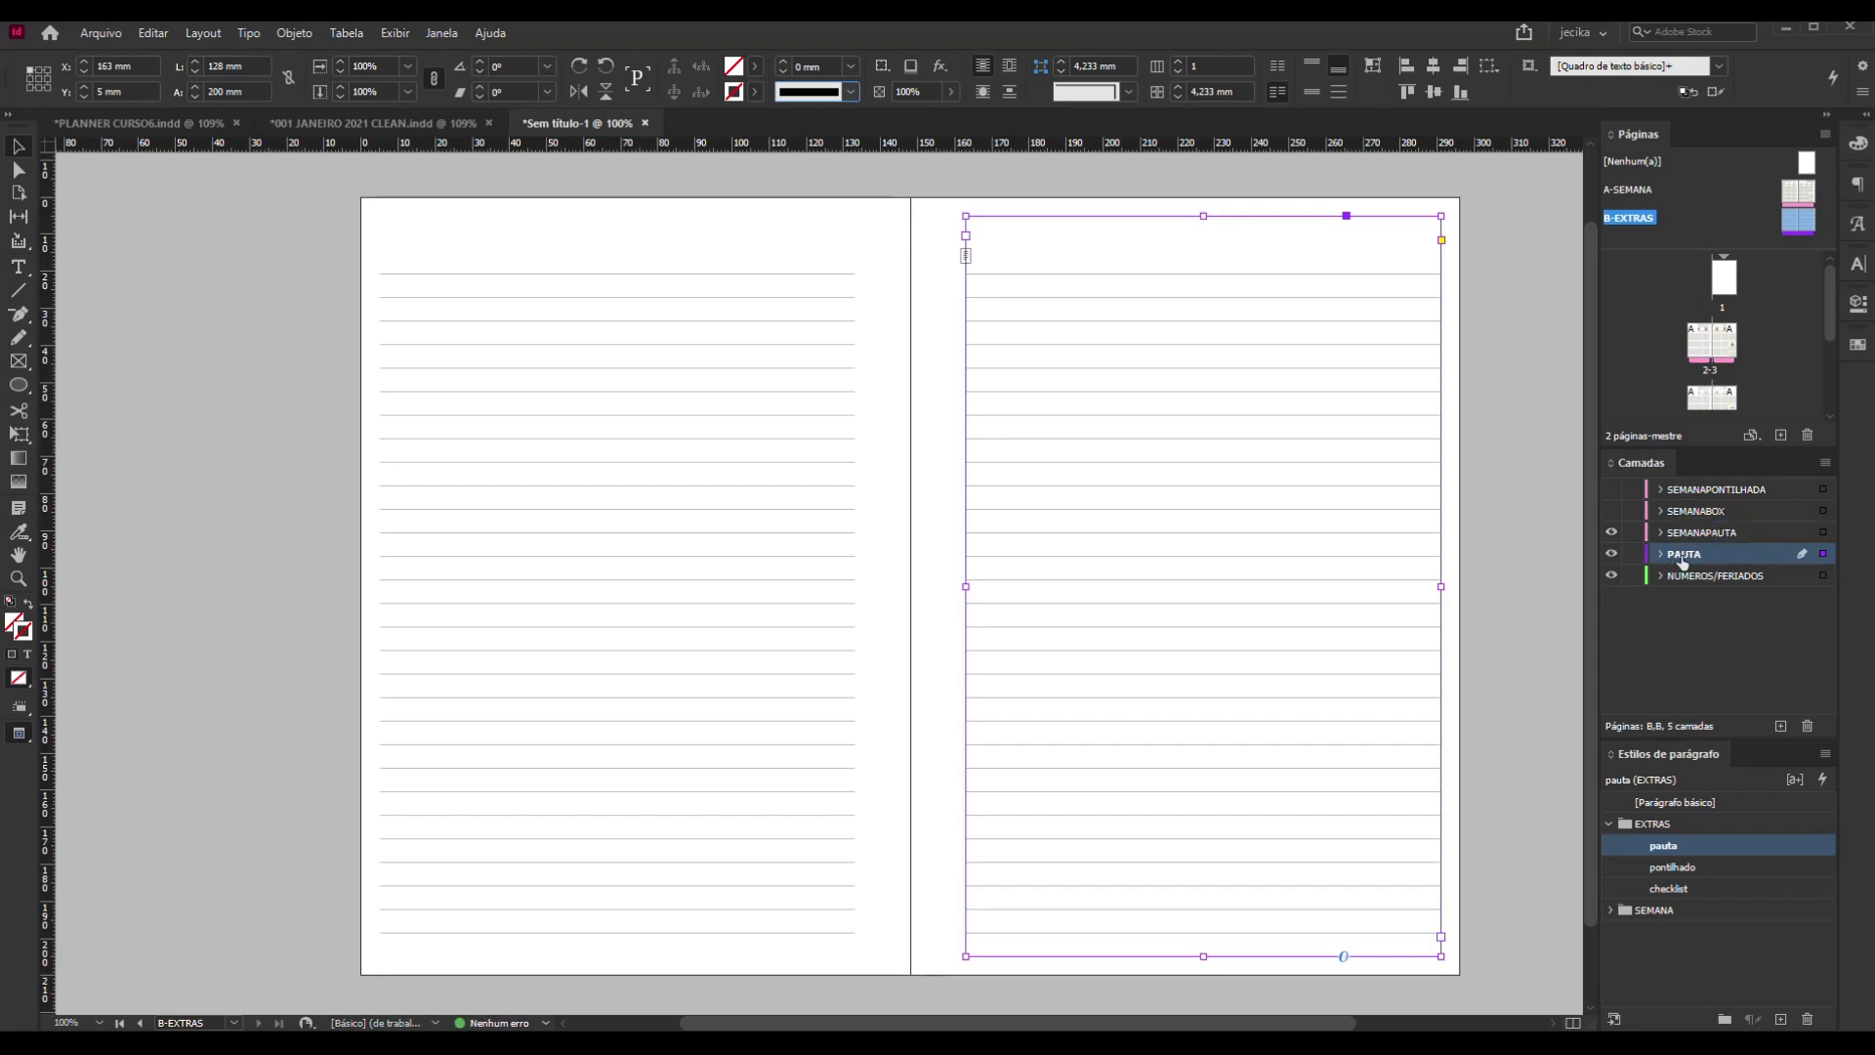
# Add a new layer above PAUTA and move the left master page's lined frame from SEMANAPAUTA to PAUTA
pyautogui.click(1781, 728)
pyautogui.click(1612, 578)
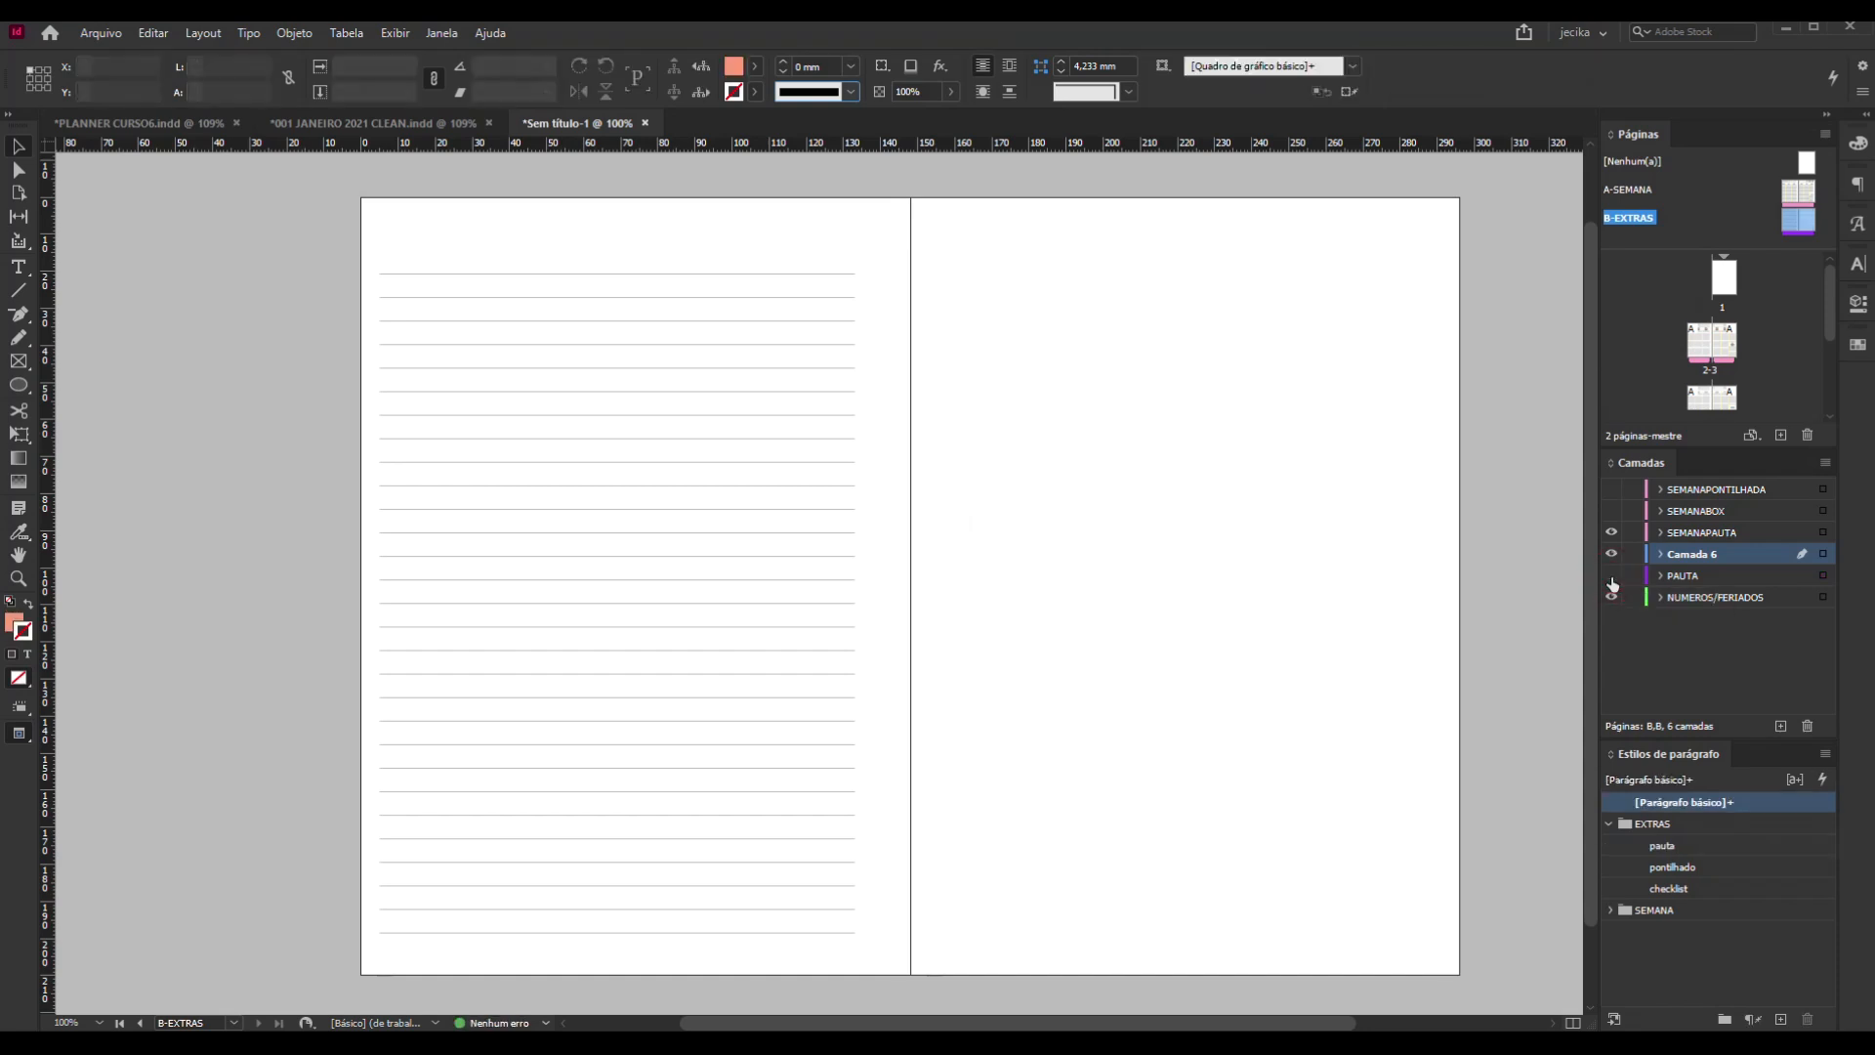
pyautogui.click(1612, 576)
pyautogui.click(719, 529)
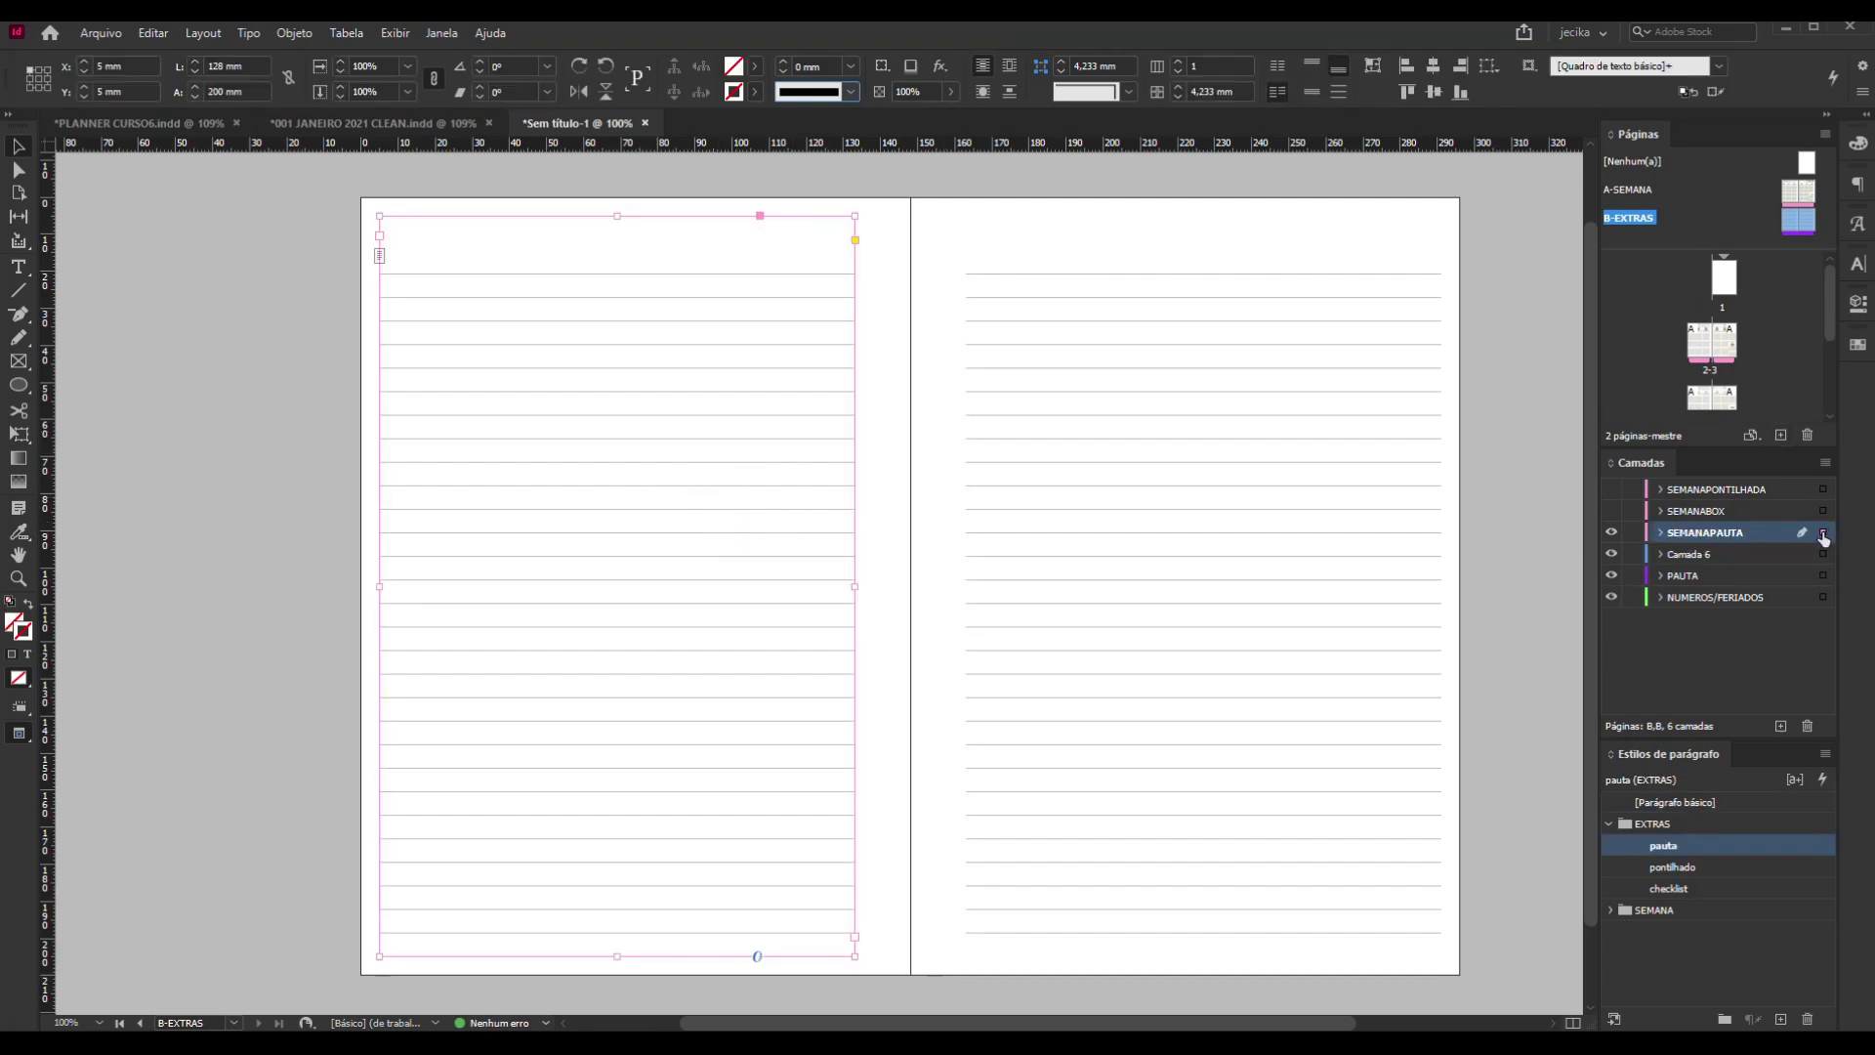
pyautogui.moveTo(1822, 533); pyautogui.dragTo(1826, 583)
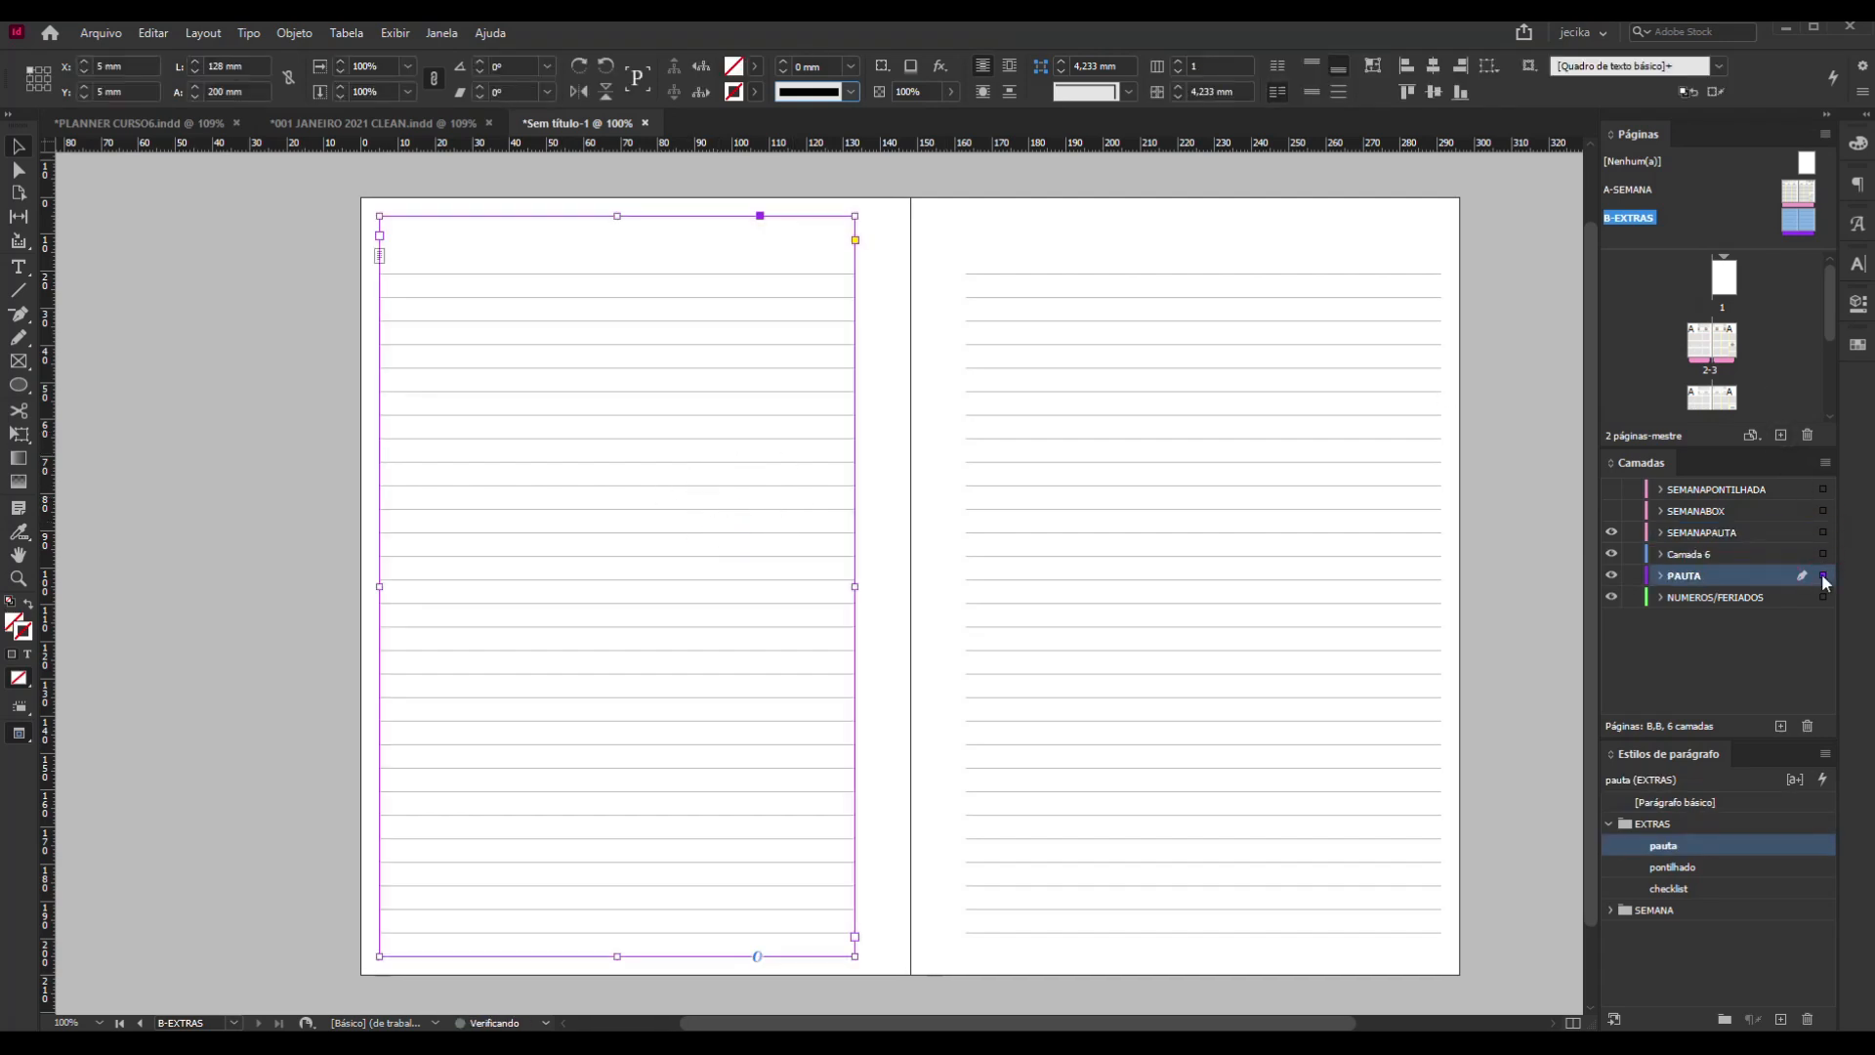
# Check both lined frames on the B-EXTRAS spread and hide the PAUTA layer
pyautogui.click(1001, 537)
pyautogui.click(817, 537)
pyautogui.click(1612, 575)
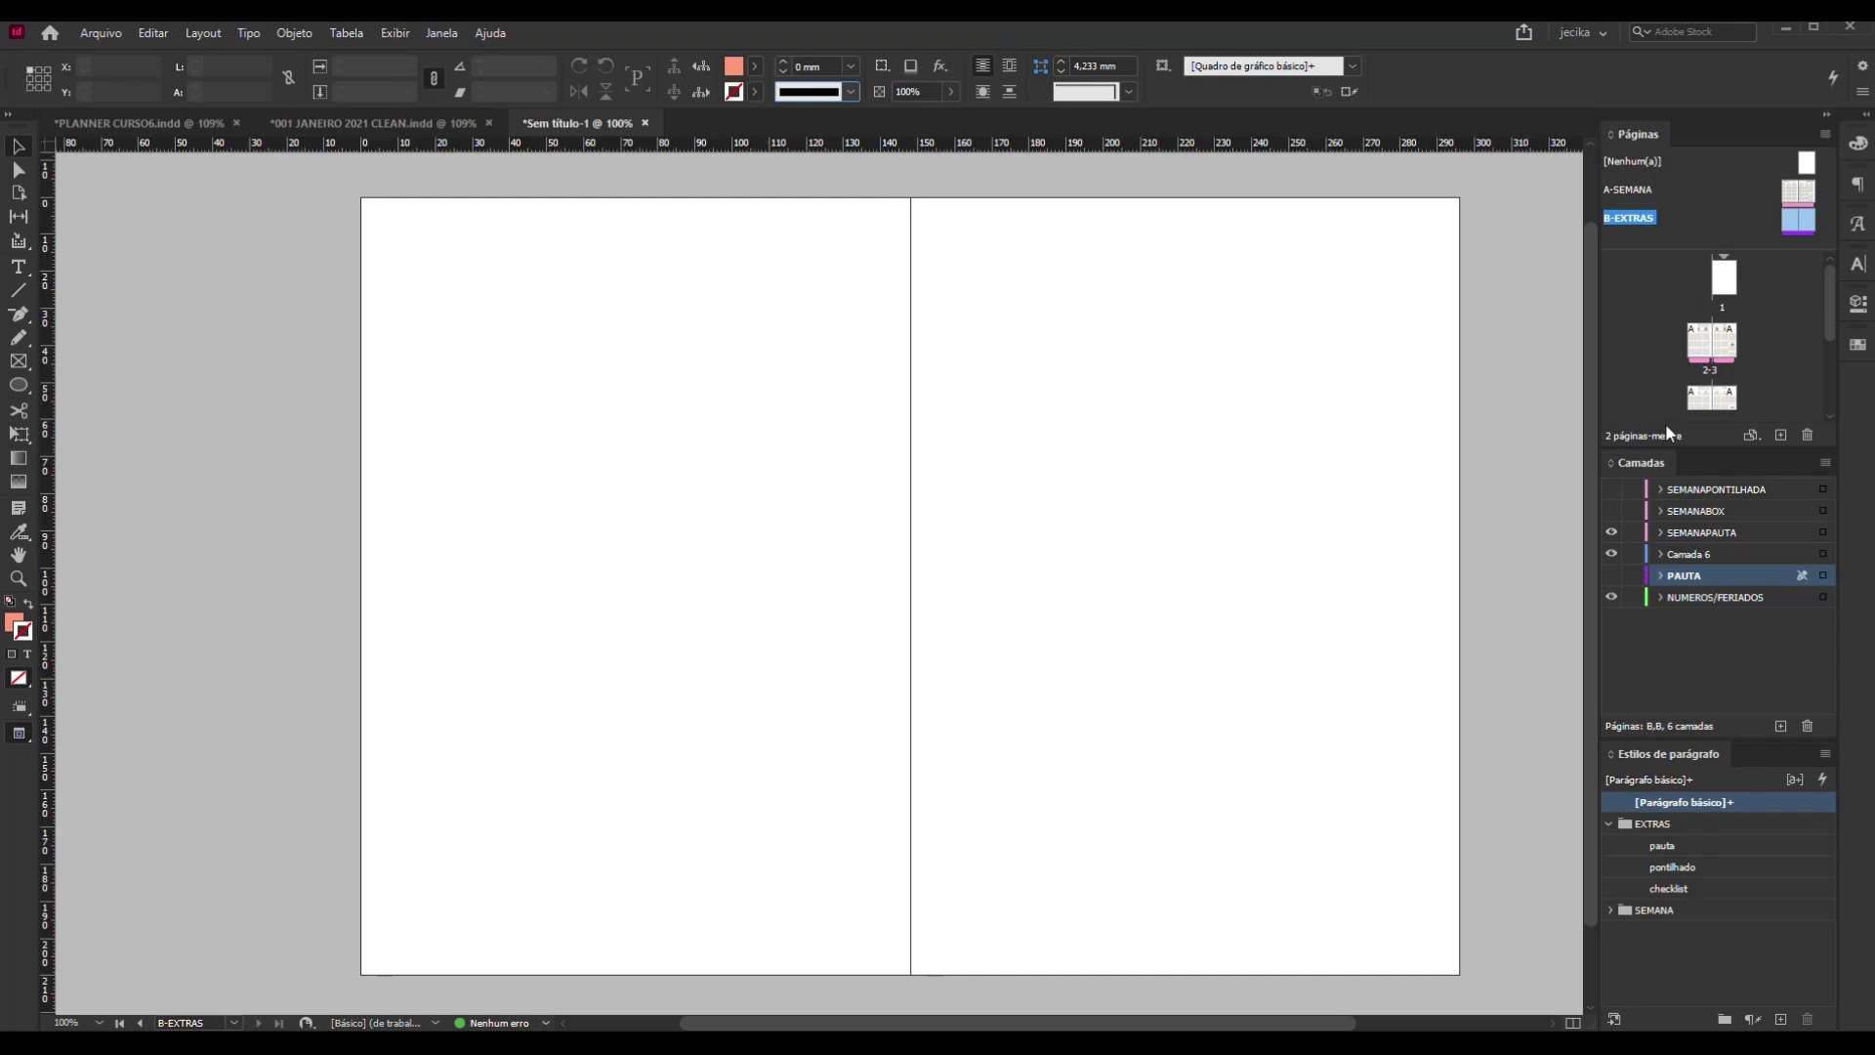
# Move the grid frames from pages 6-7 to the same position on the B-EXTRAS master spread and place them on the Camada 6 layer
pyautogui.scroll(-2, 1711, 386)
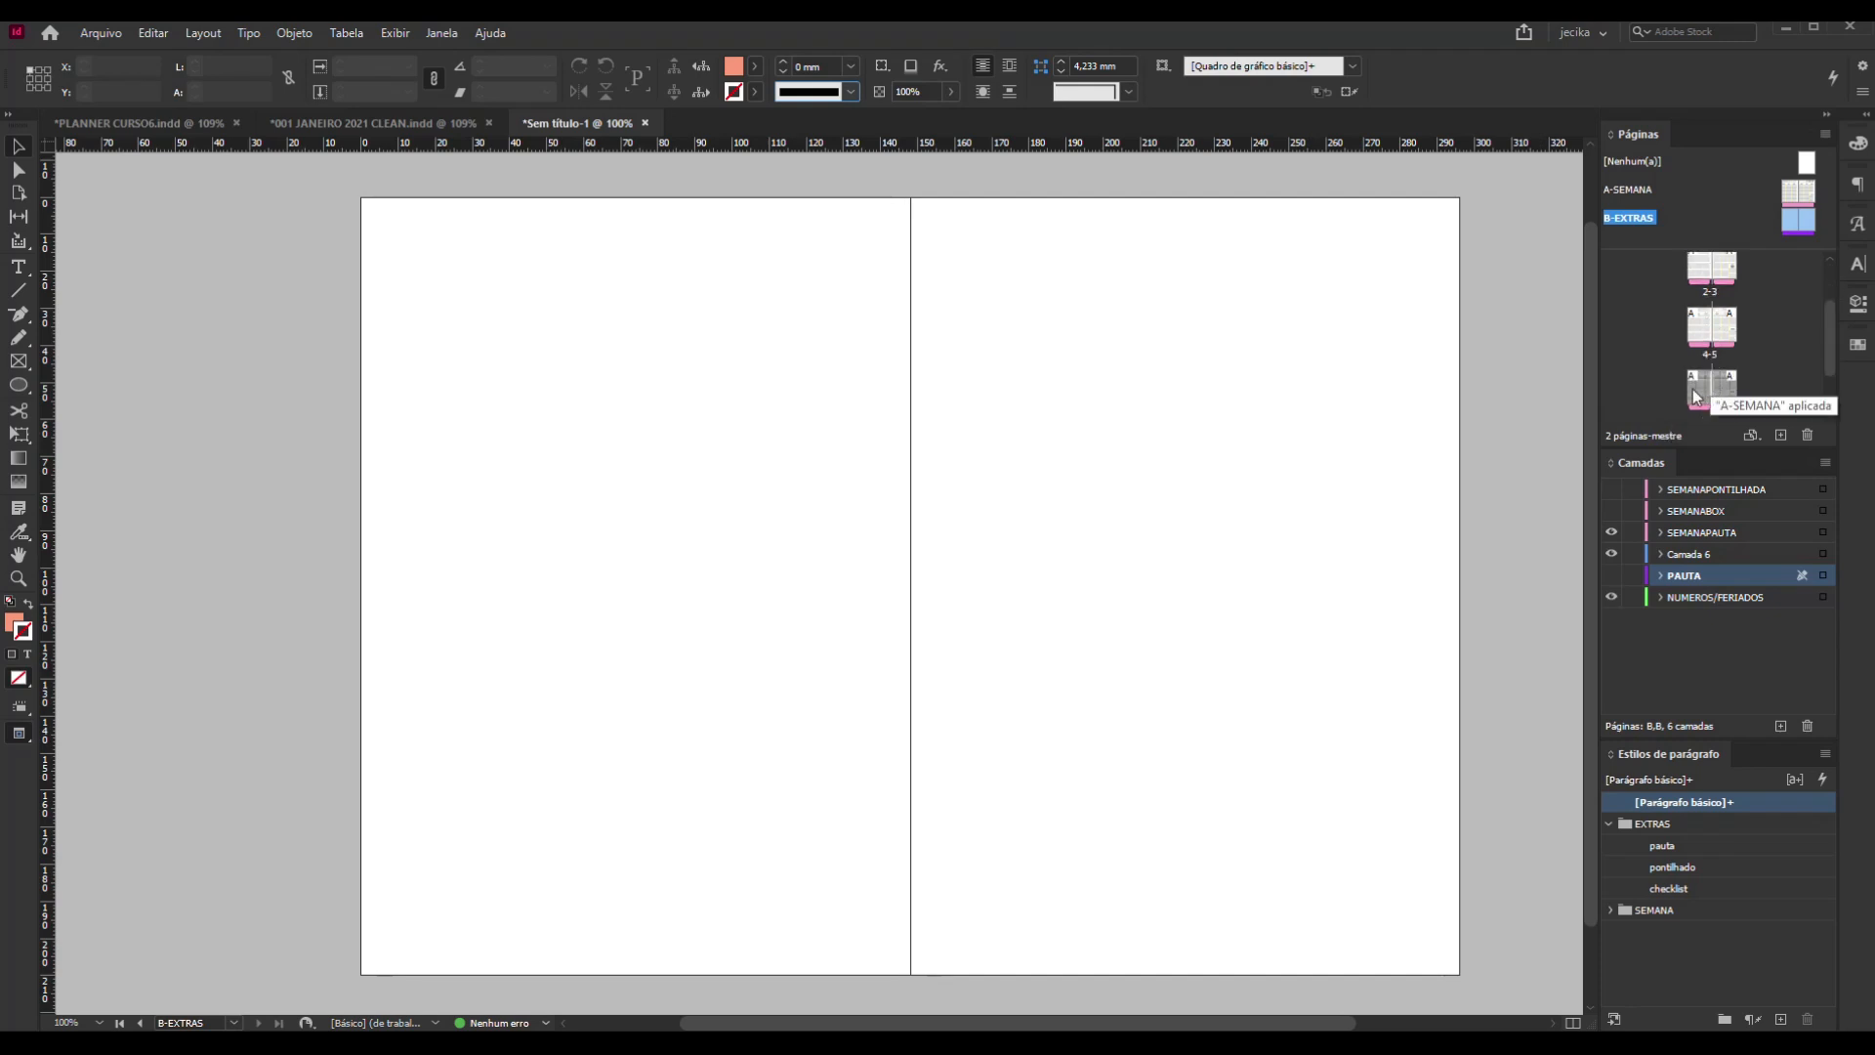
pyautogui.doubleClick(1696, 393)
pyautogui.moveTo(793, 180); pyautogui.dragTo(1006, 612)
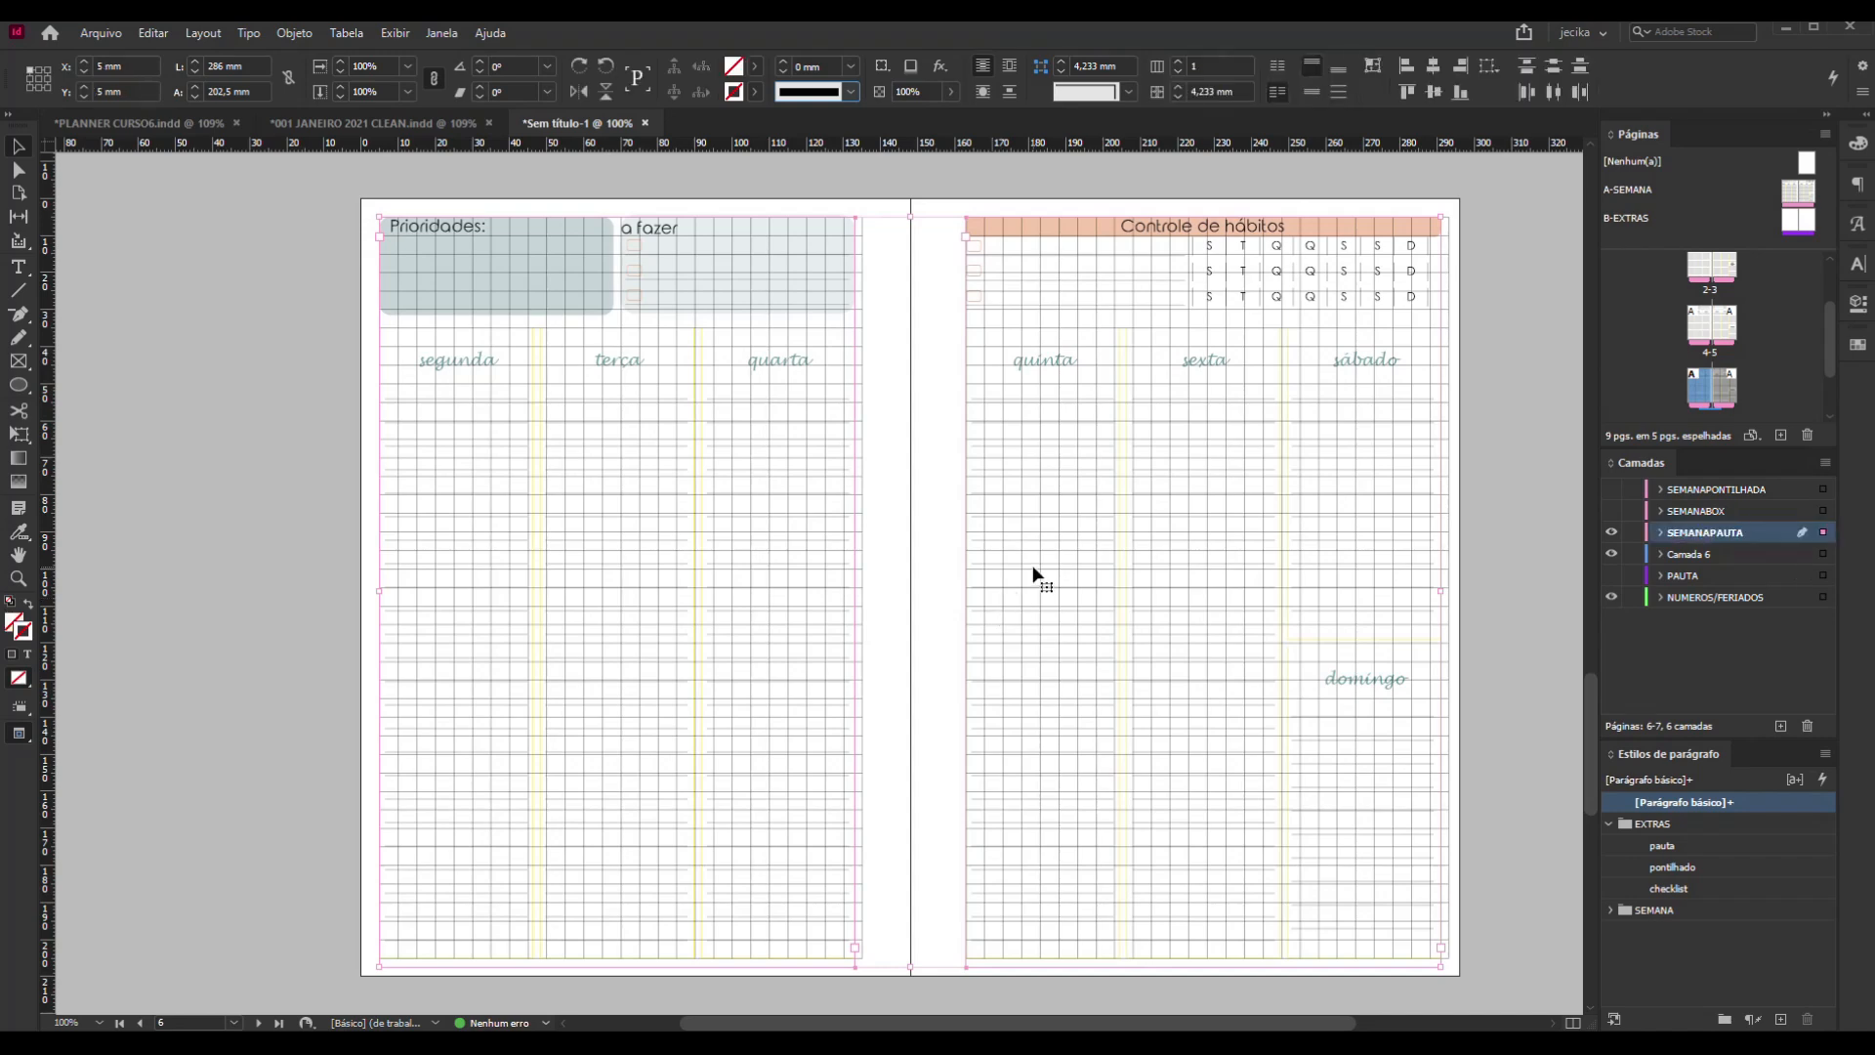
pyautogui.hotkey('ctrl', 'x')
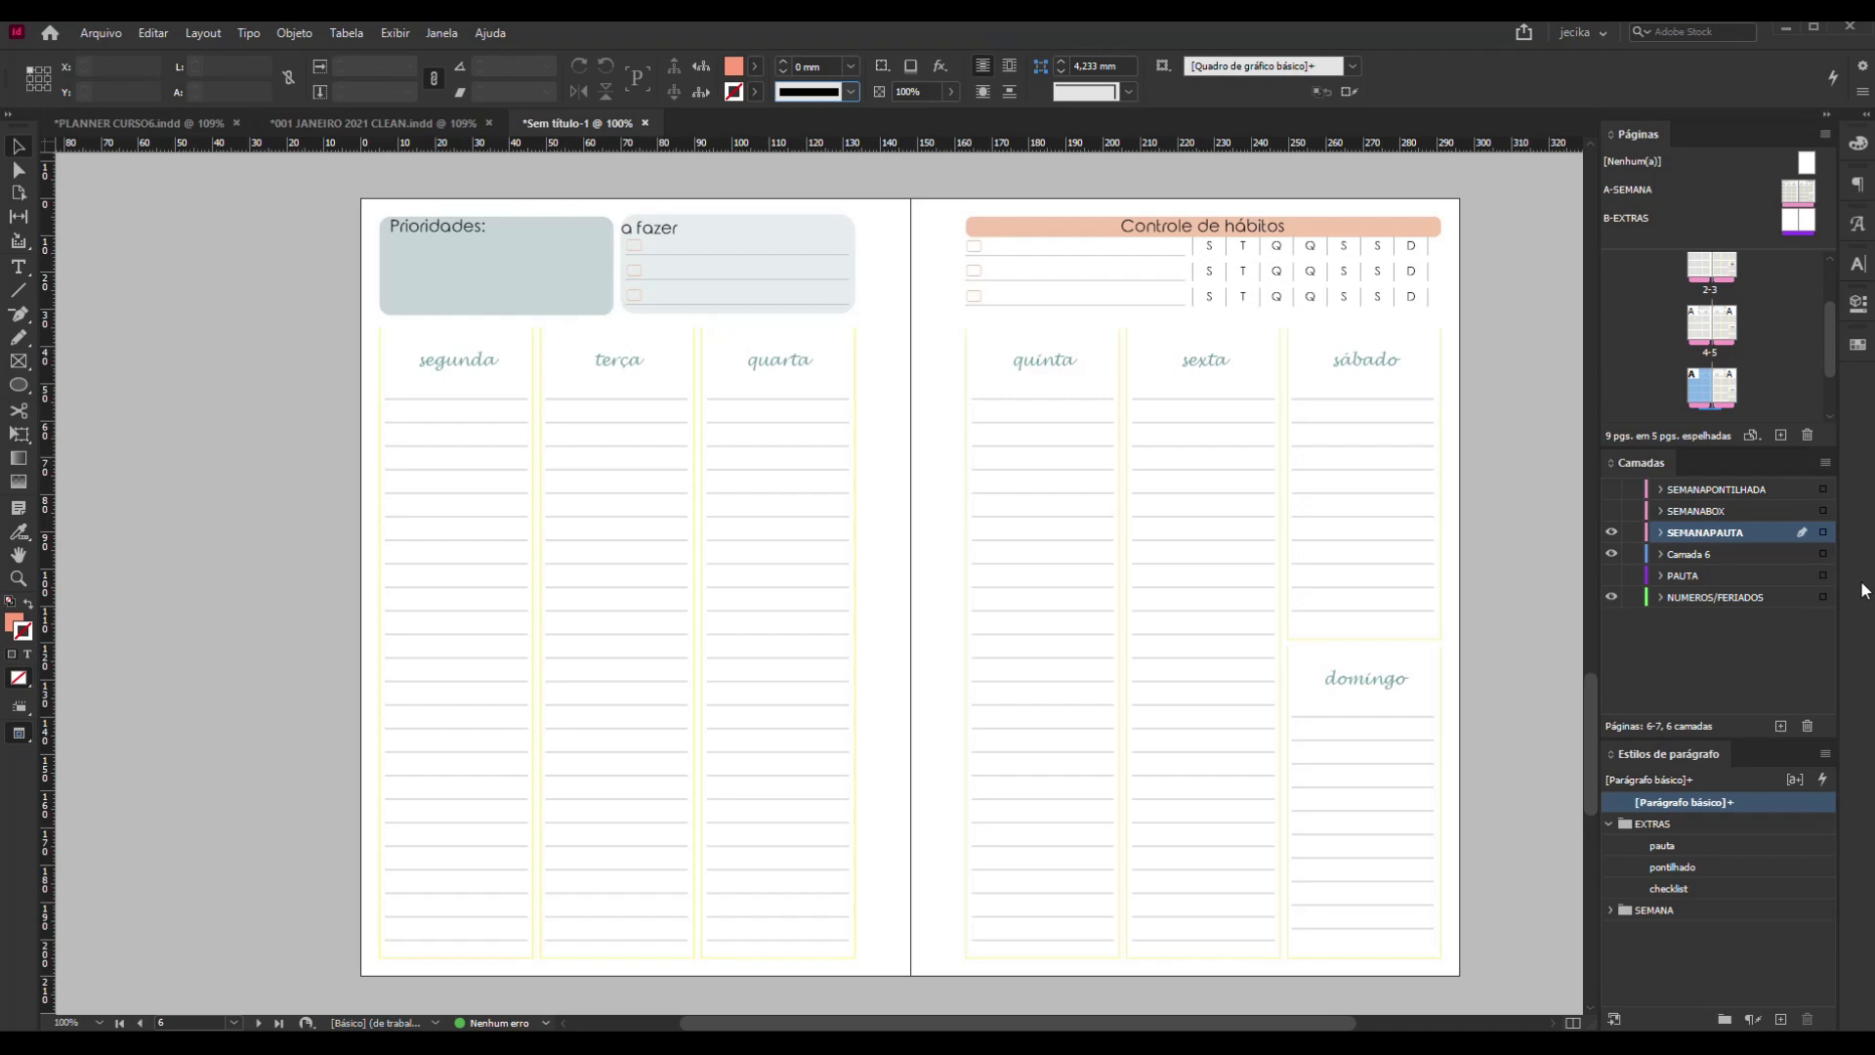
pyautogui.doubleClick(1795, 220)
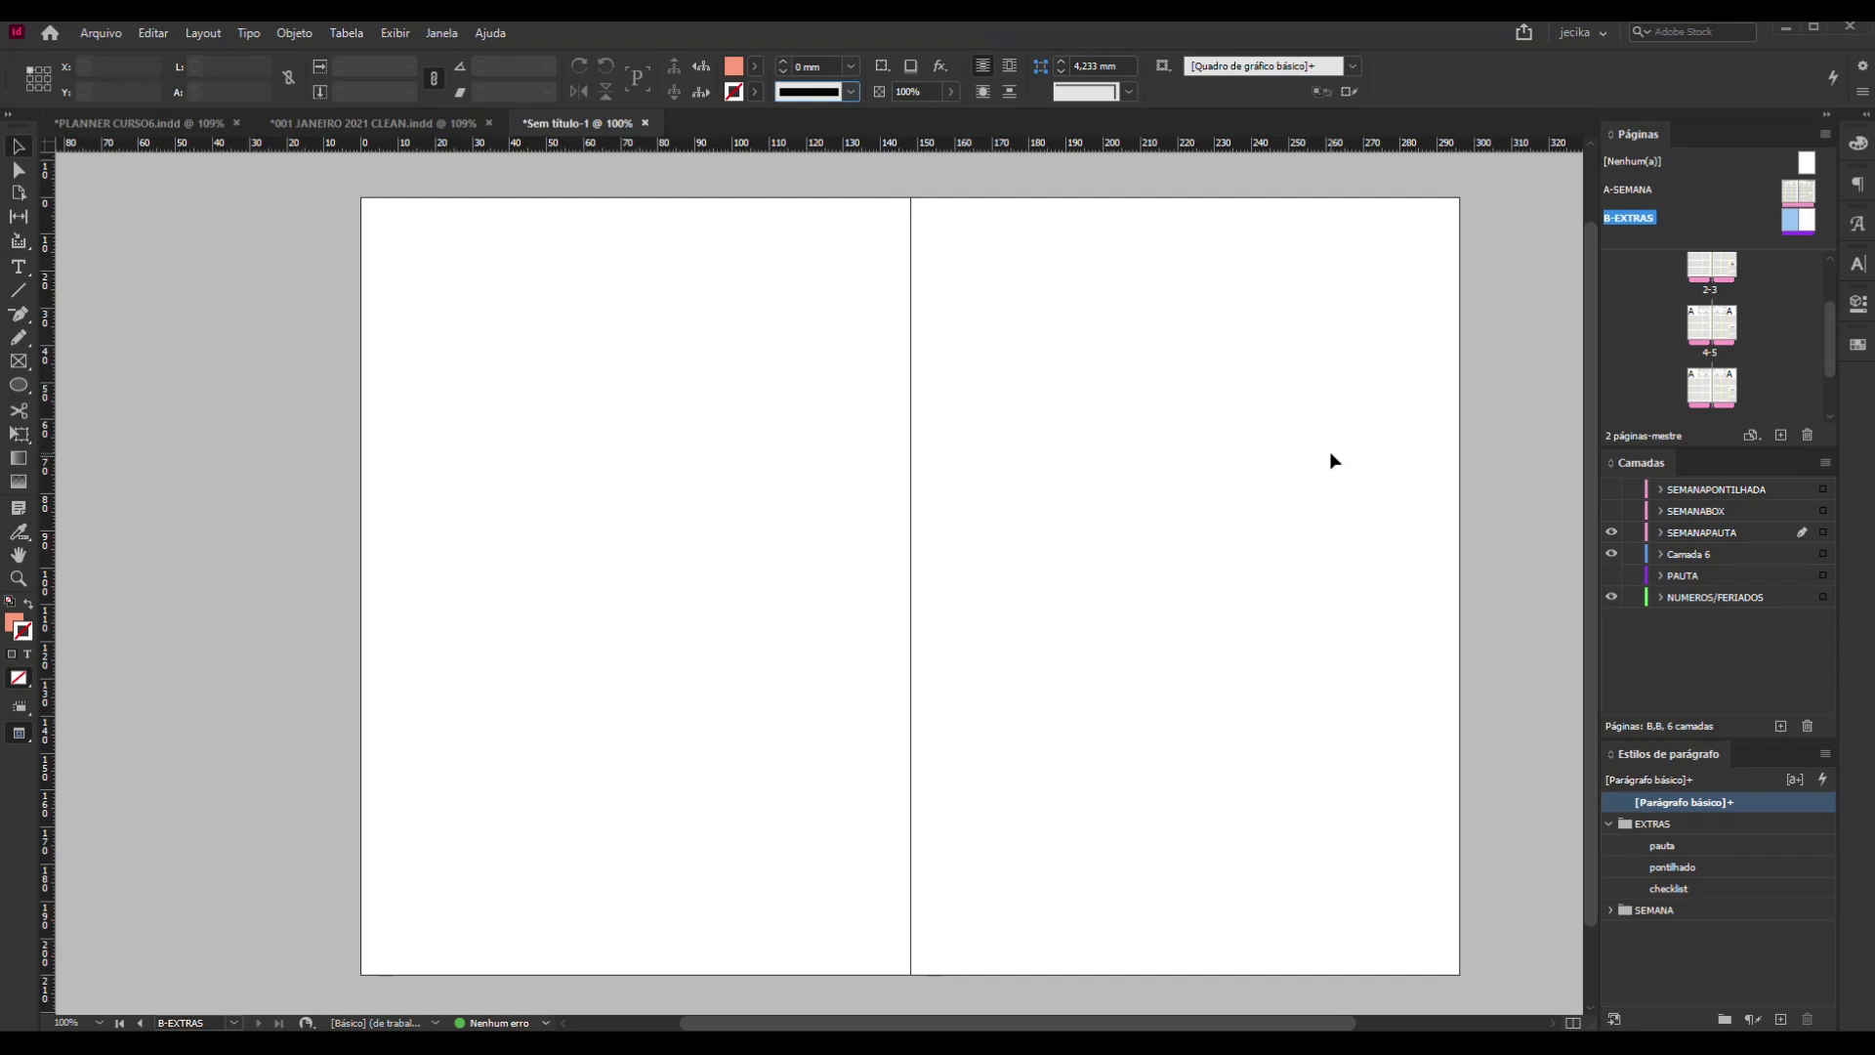
pyautogui.hotkey('ctrl', 'alt', 'shift', 'v')
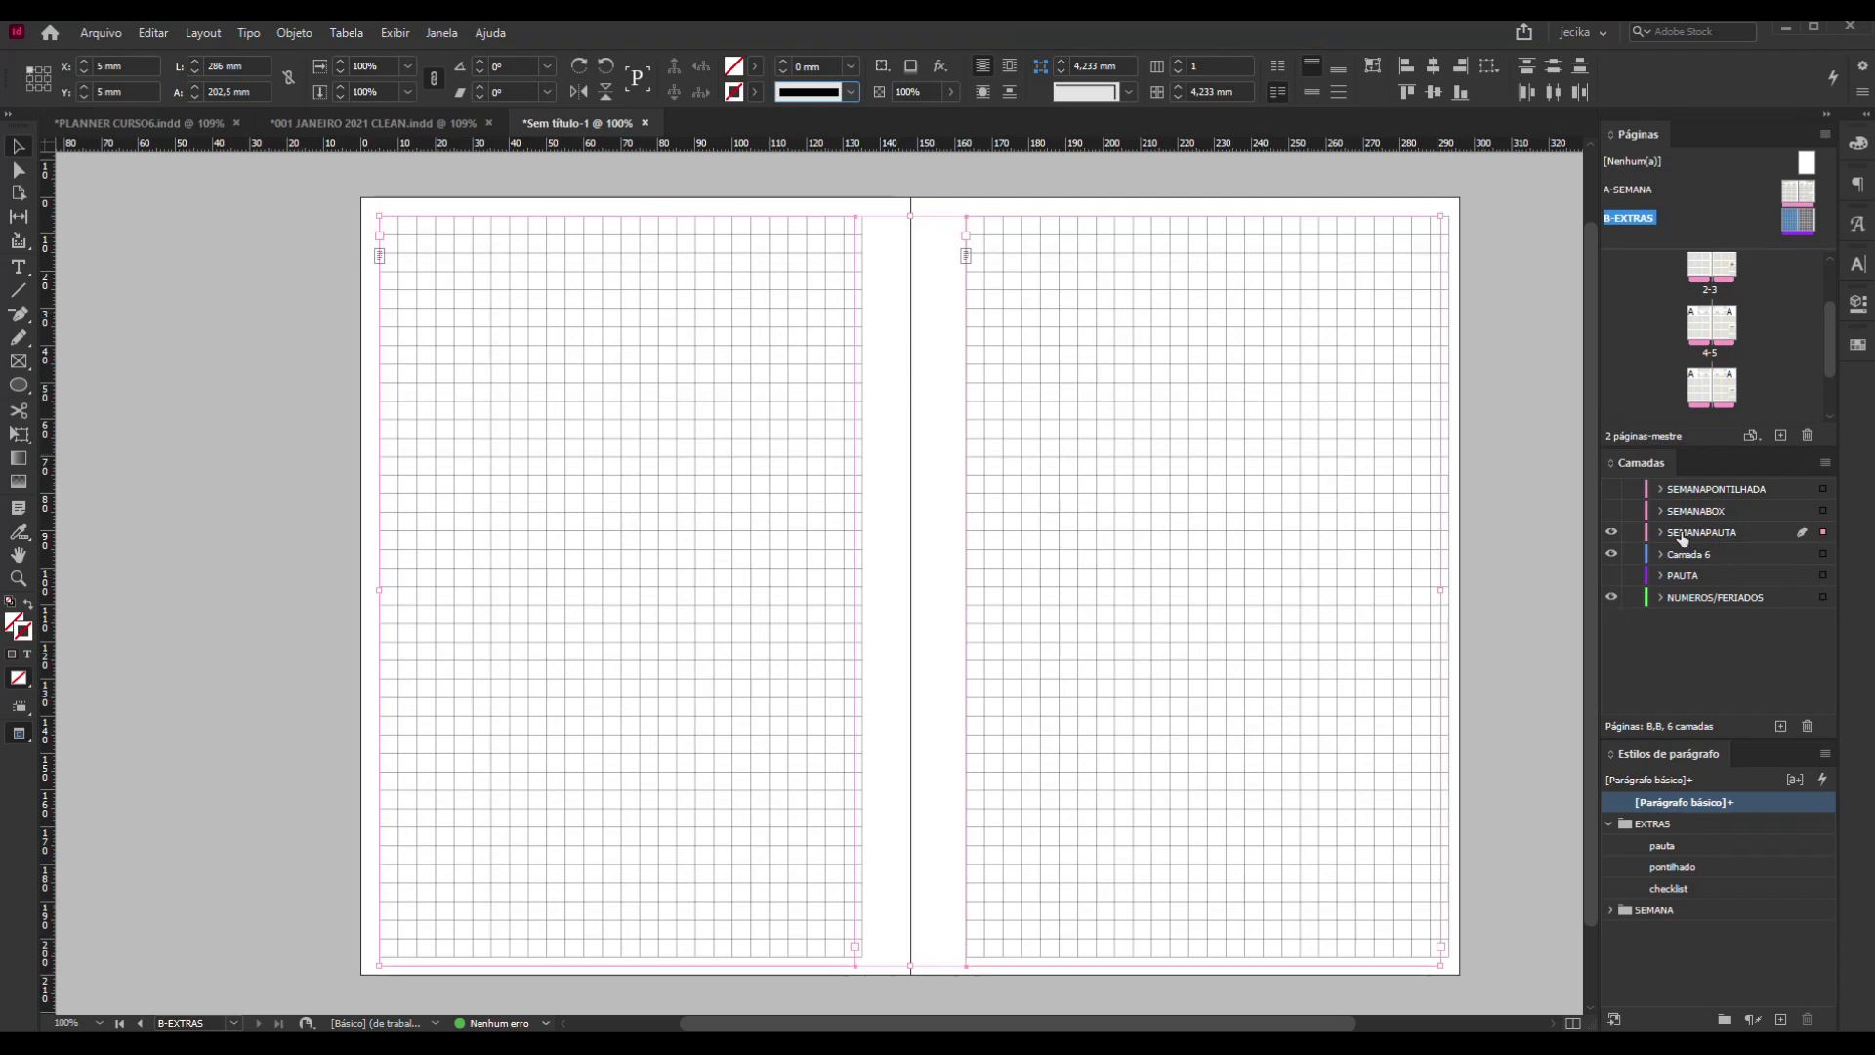
pyautogui.click(1824, 554)
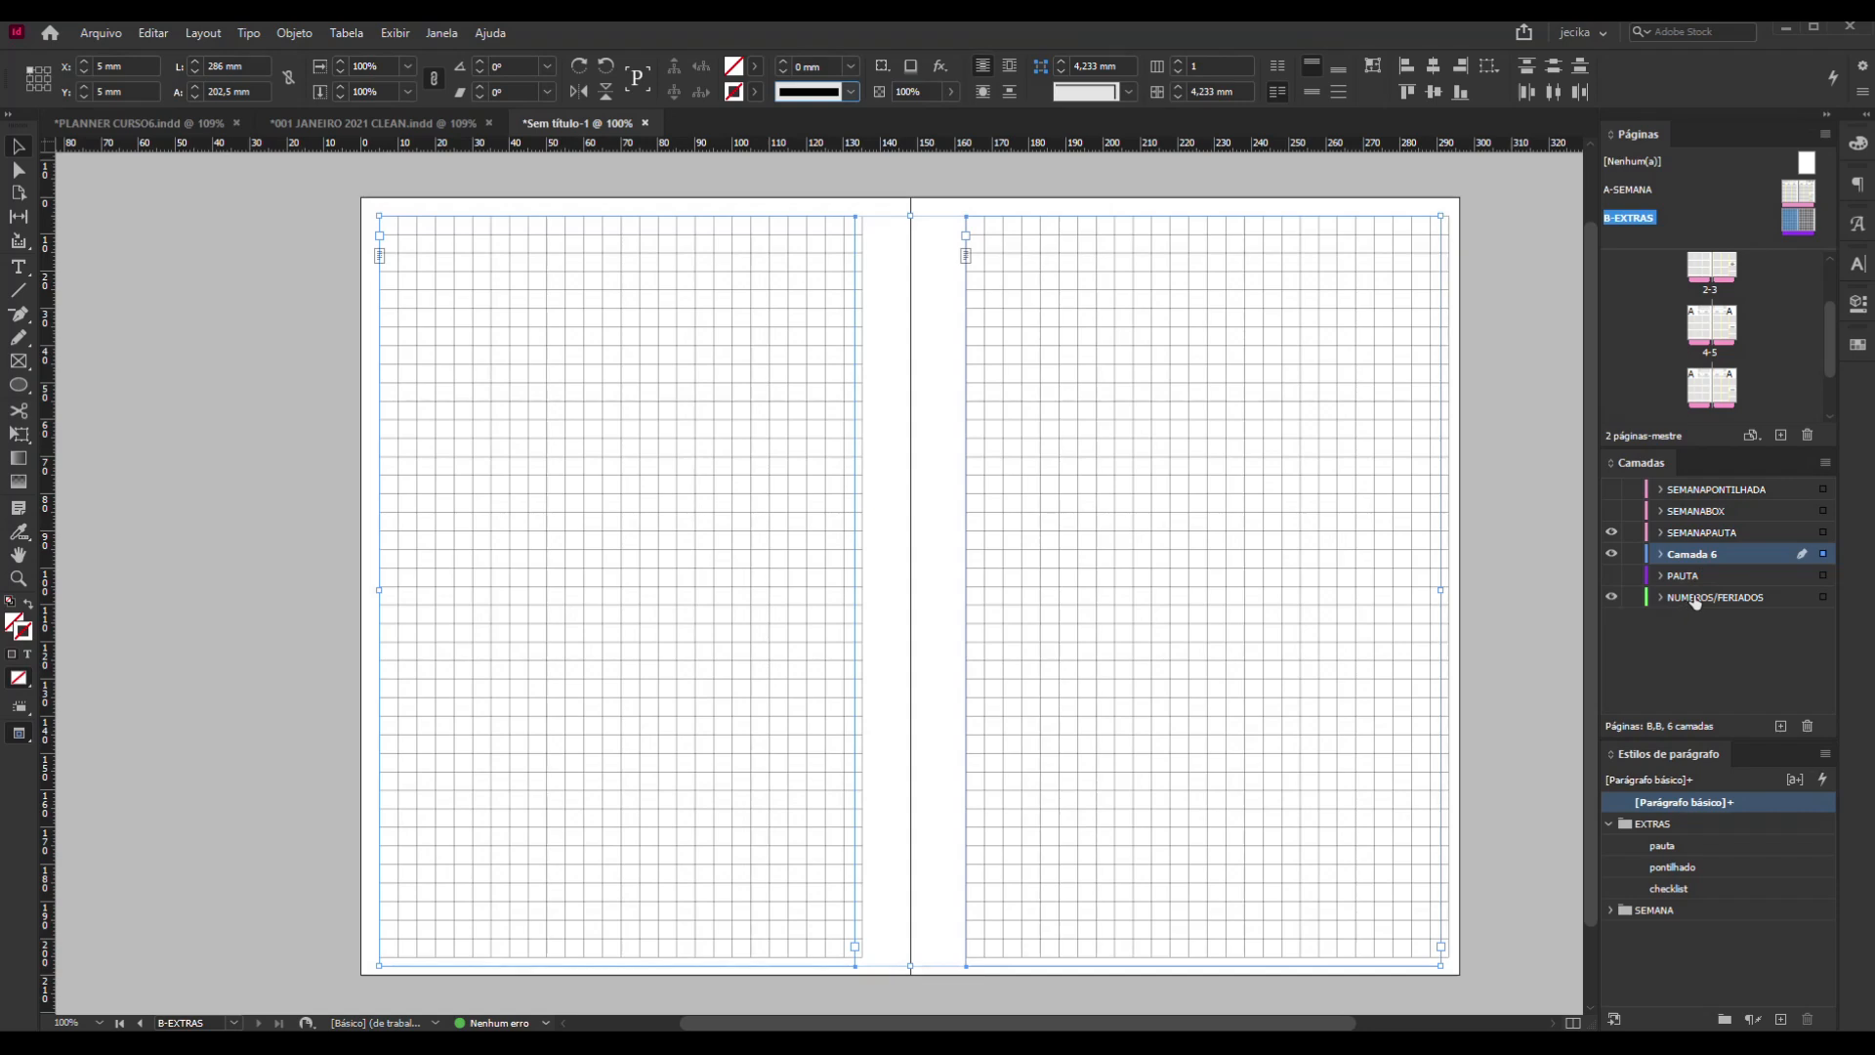
# Rename the Camada 6 layer as QUADRCULADO and set its colour to Violeta
pyautogui.doubleClick(1644, 553)
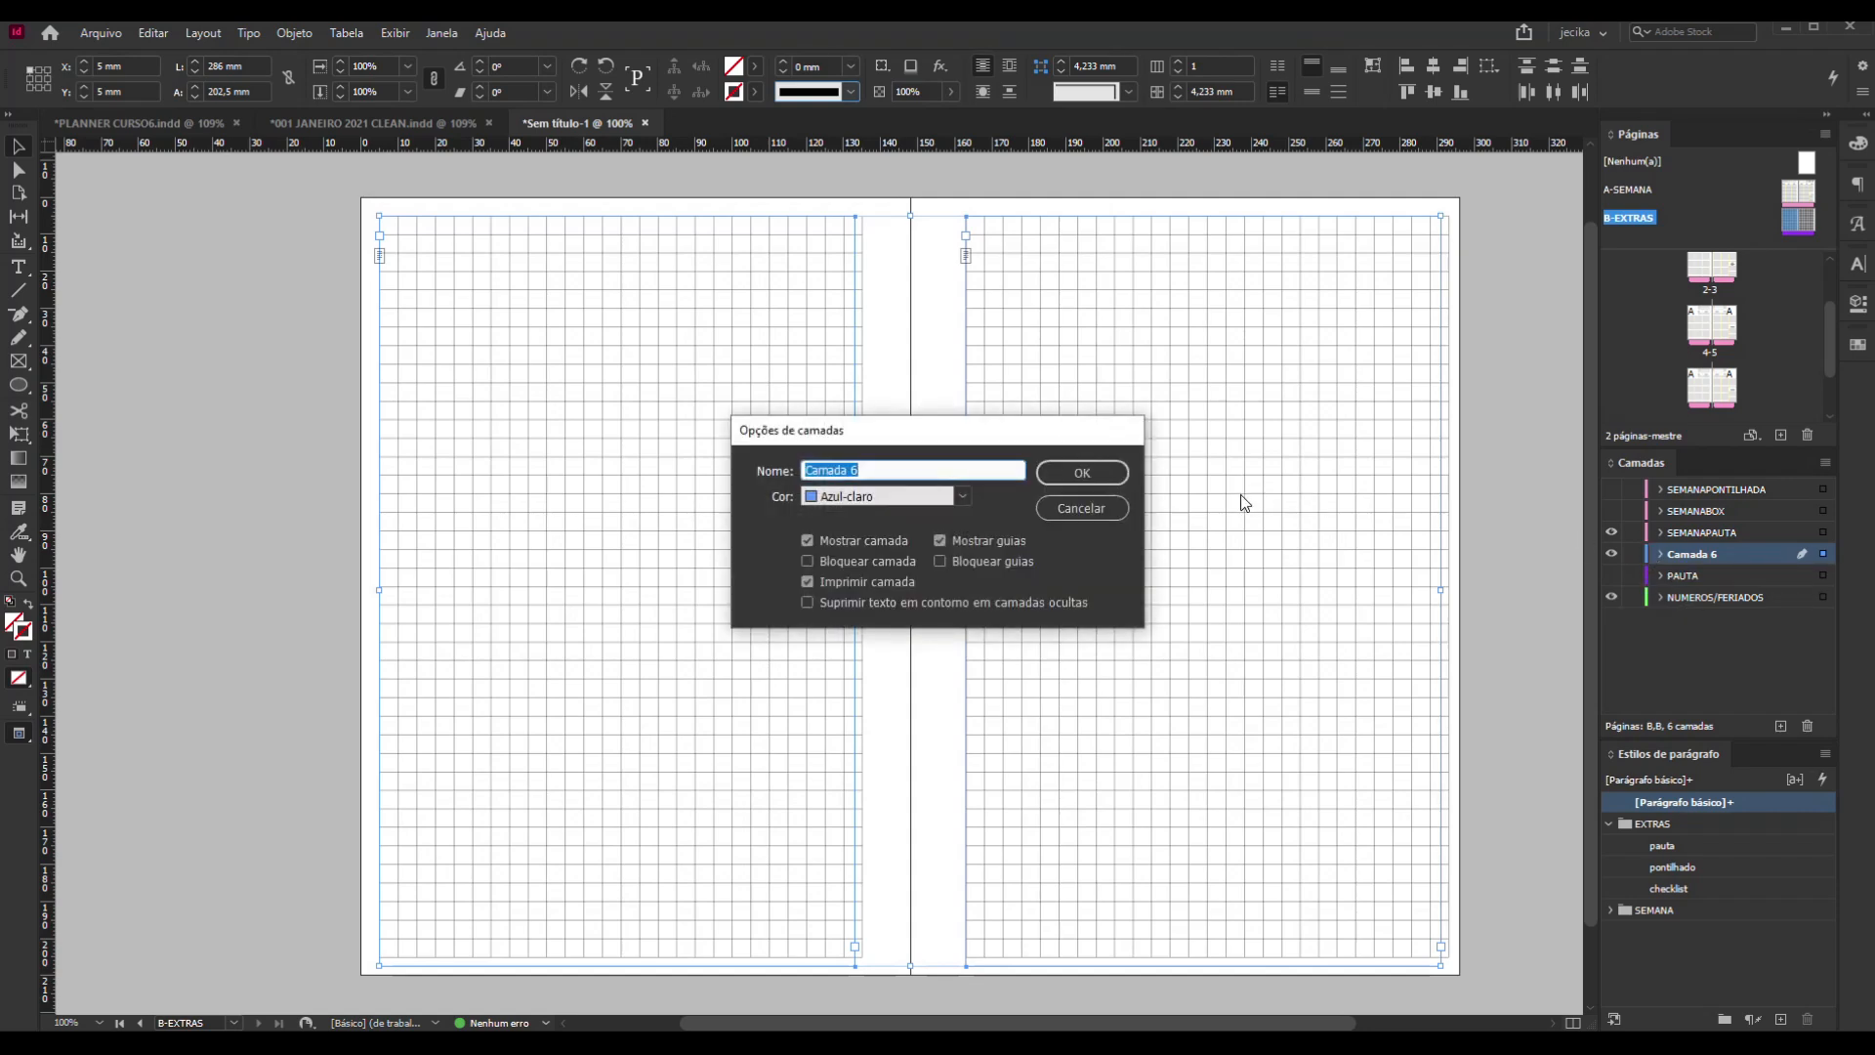
pyautogui.write('QUAD')
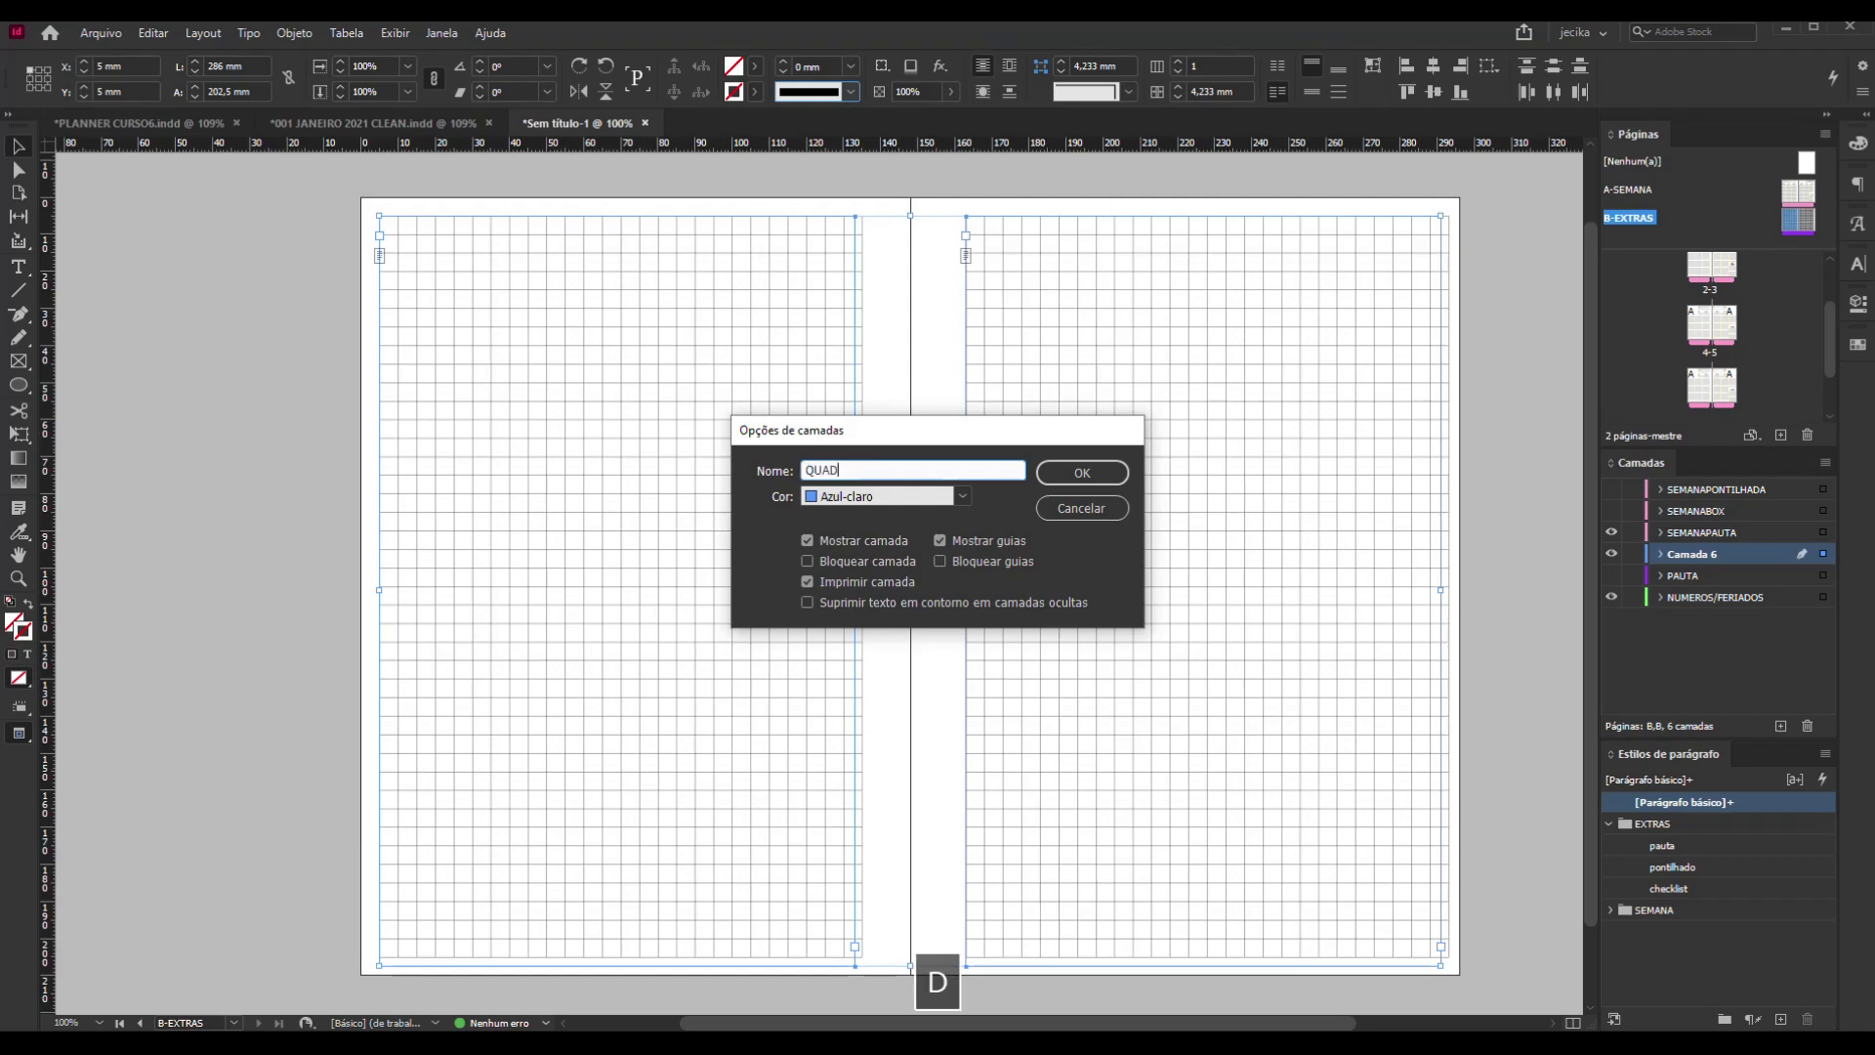
pyautogui.write('RCULADO')
pyautogui.click(963, 496)
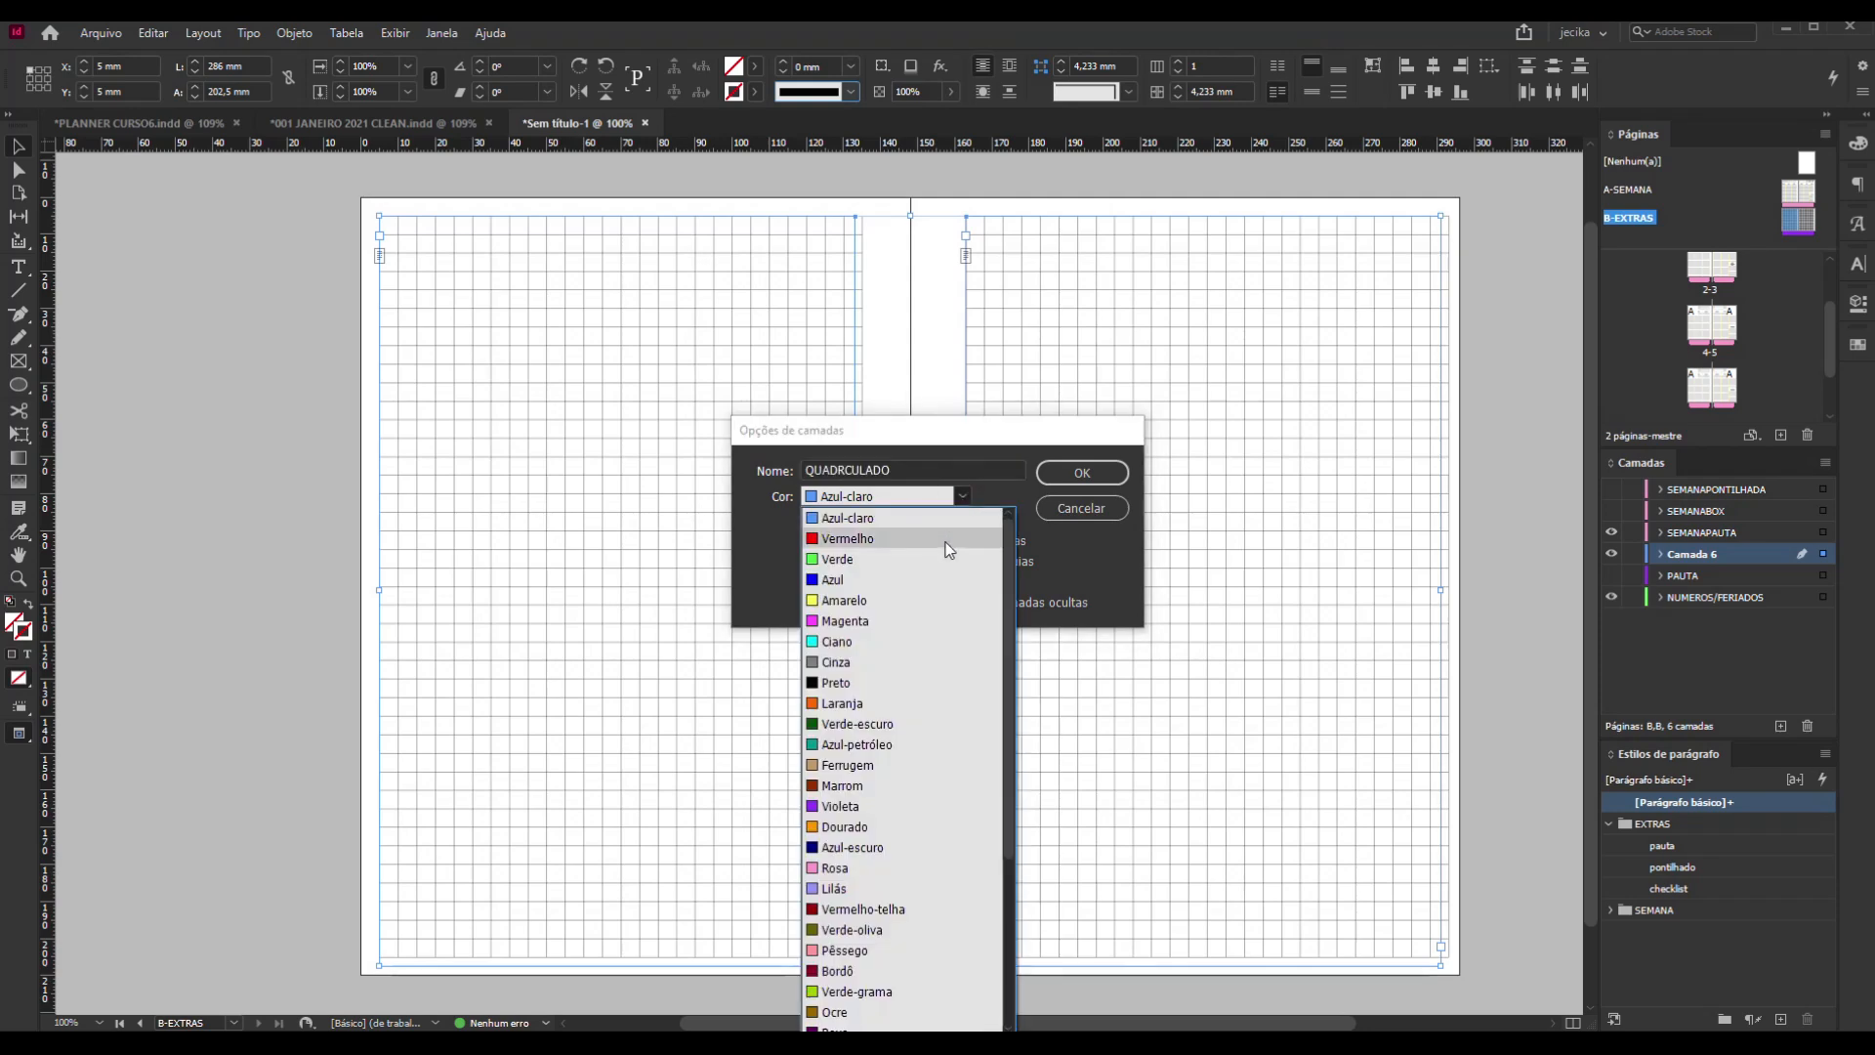
pyautogui.click(896, 806)
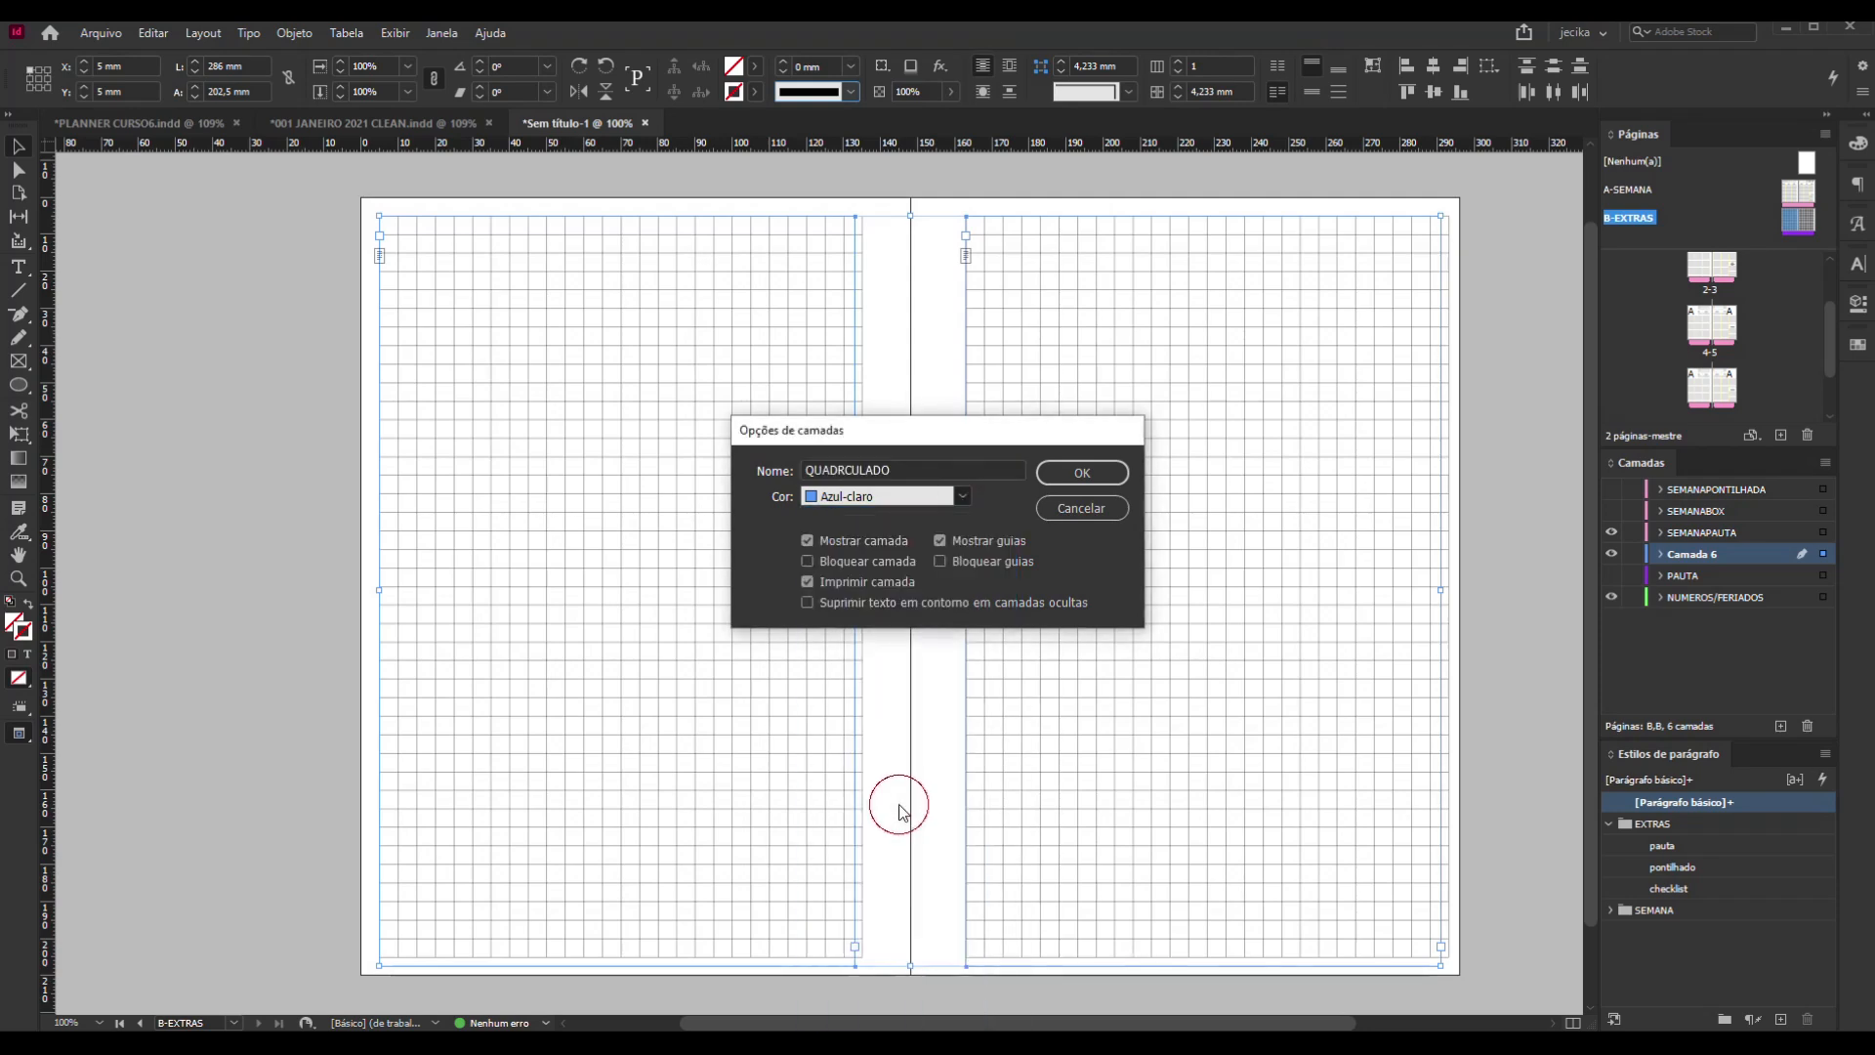
pyautogui.click(1122, 473)
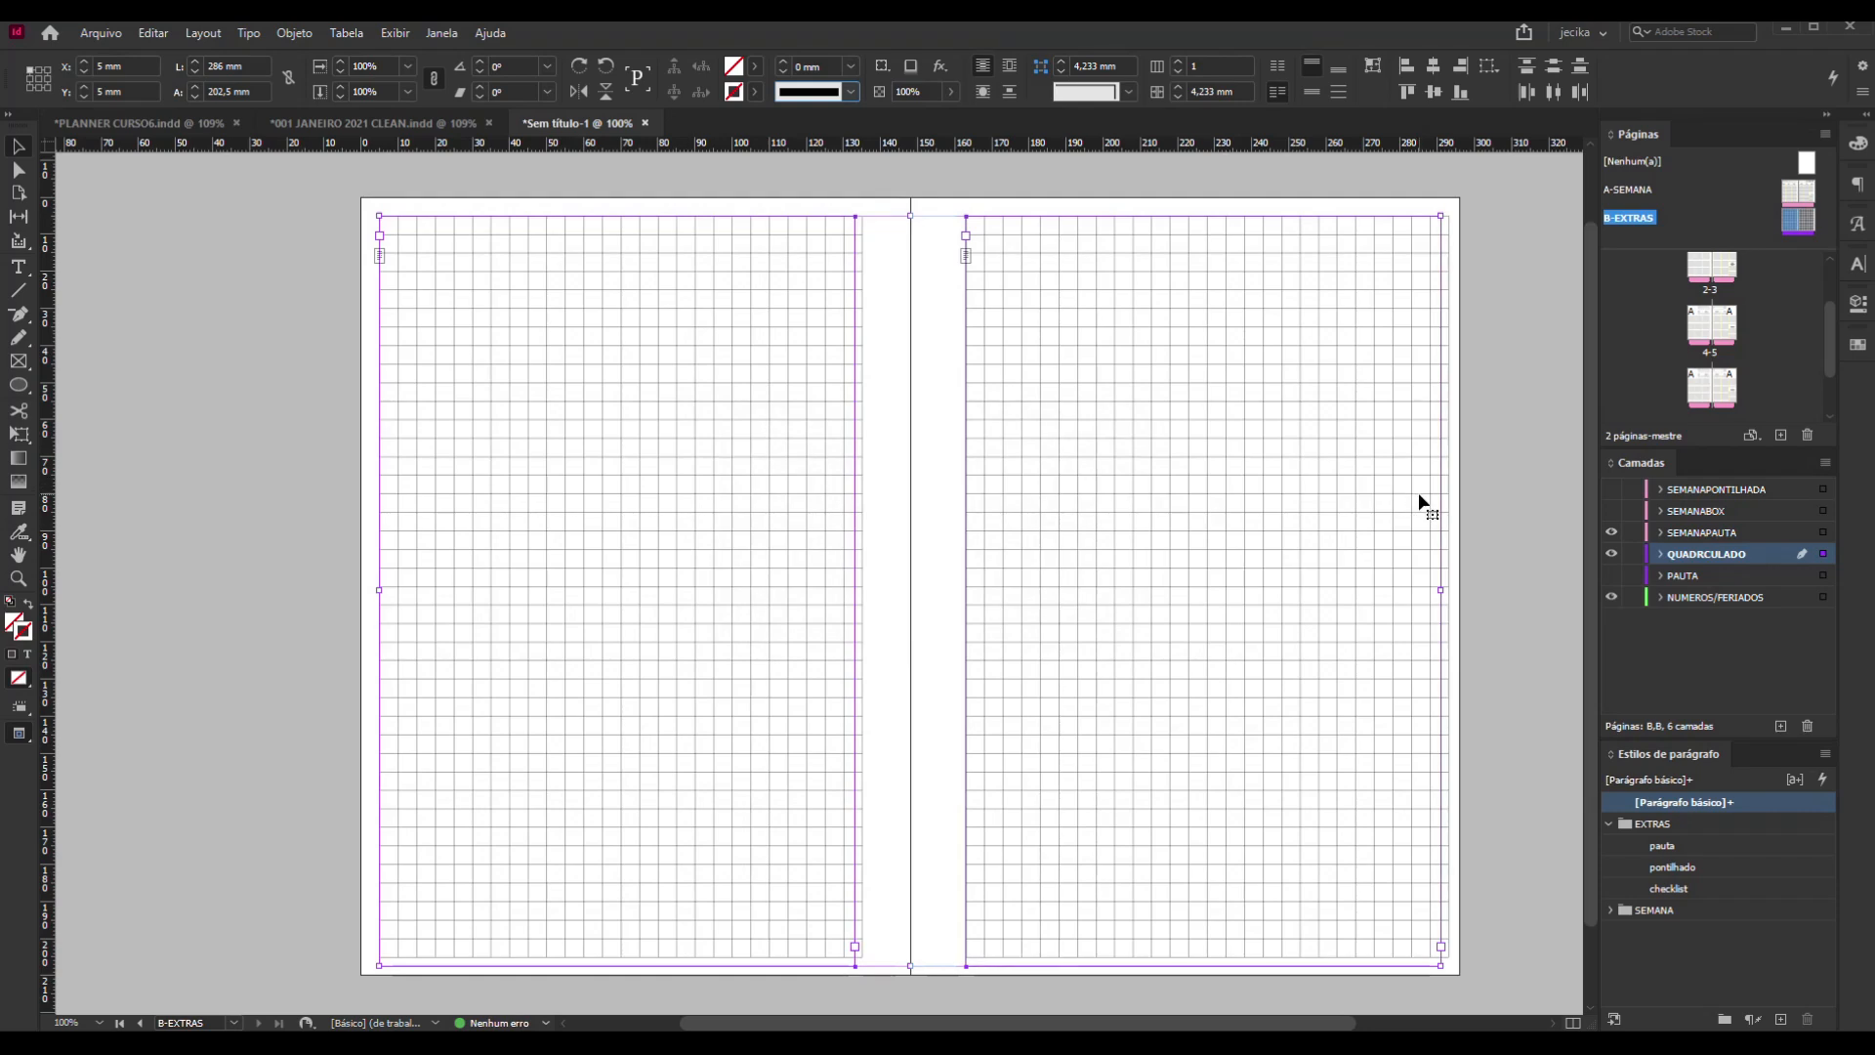
# Correct the spelling of the grid layer's name to QUADRICULADO
pyautogui.keyDown('alt'); pyautogui.click(1780, 1019); pyautogui.keyUp('alt')
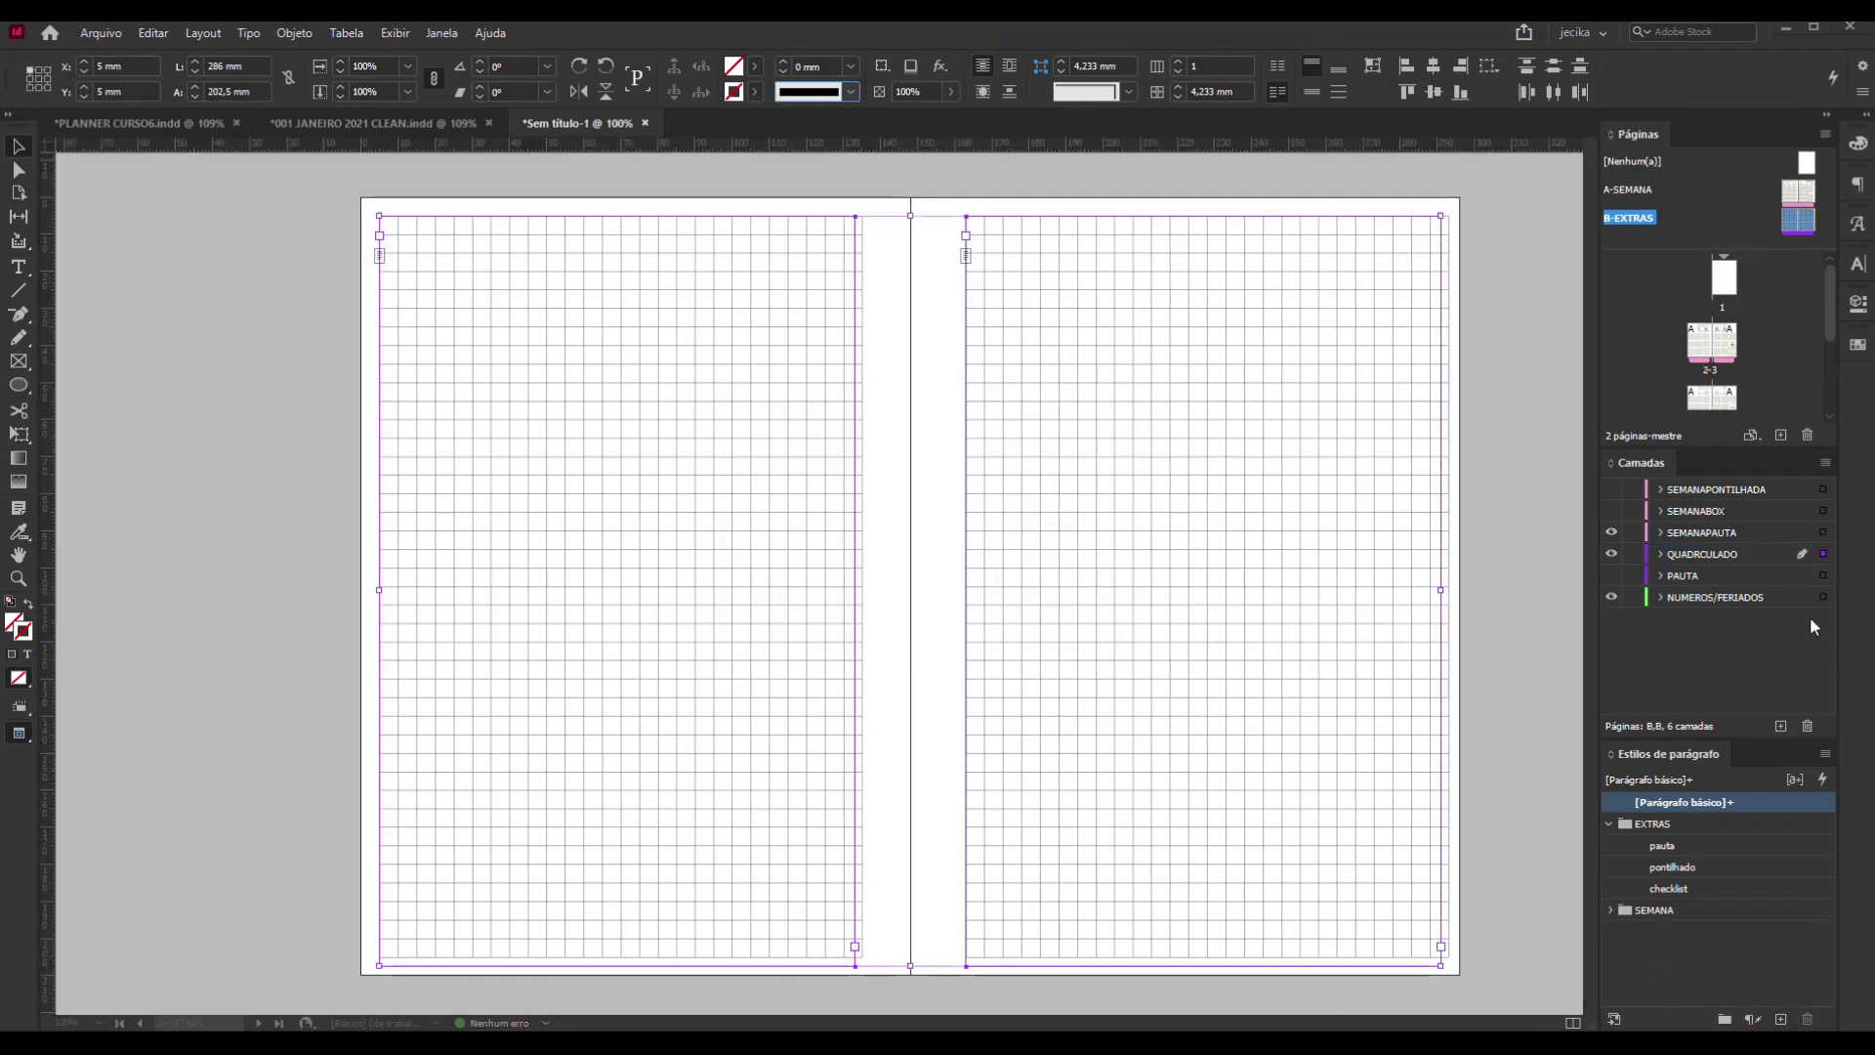
pyautogui.doubleClick(1644, 553)
pyautogui.click(845, 470)
pyautogui.write('ICULADO')
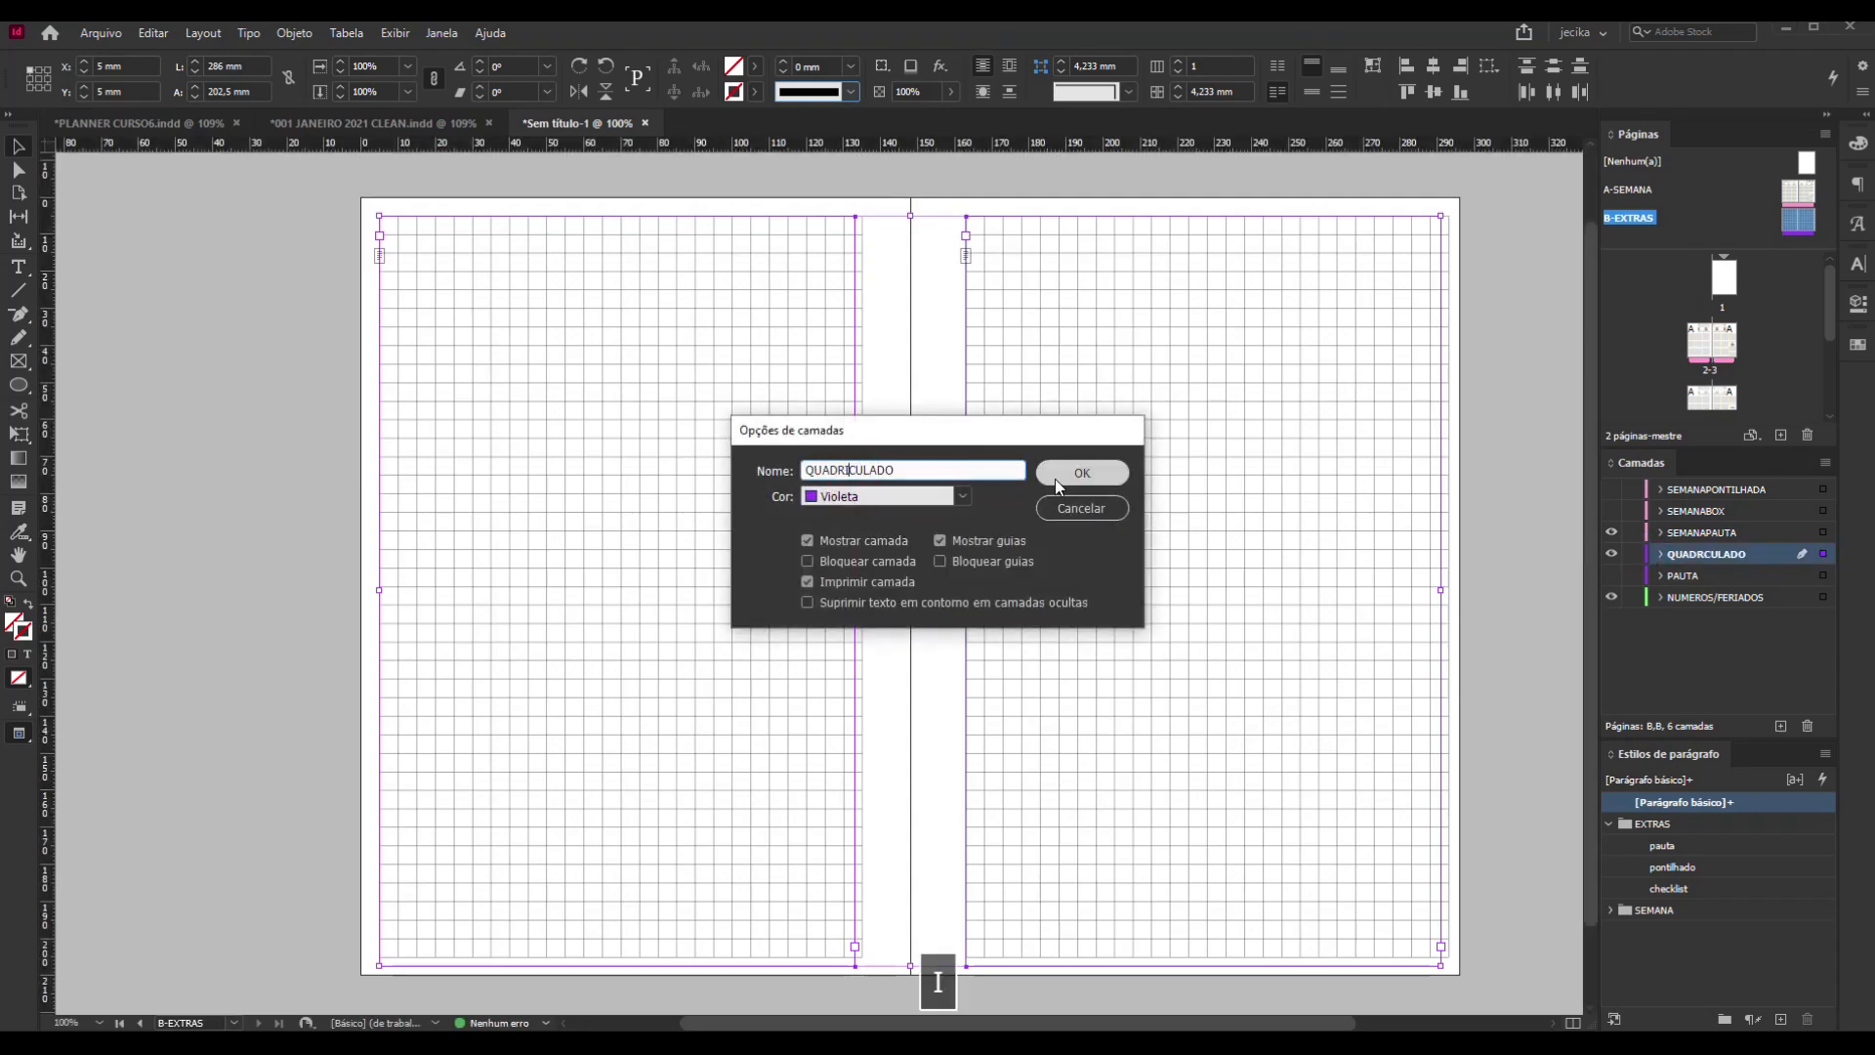
pyautogui.click(1055, 474)
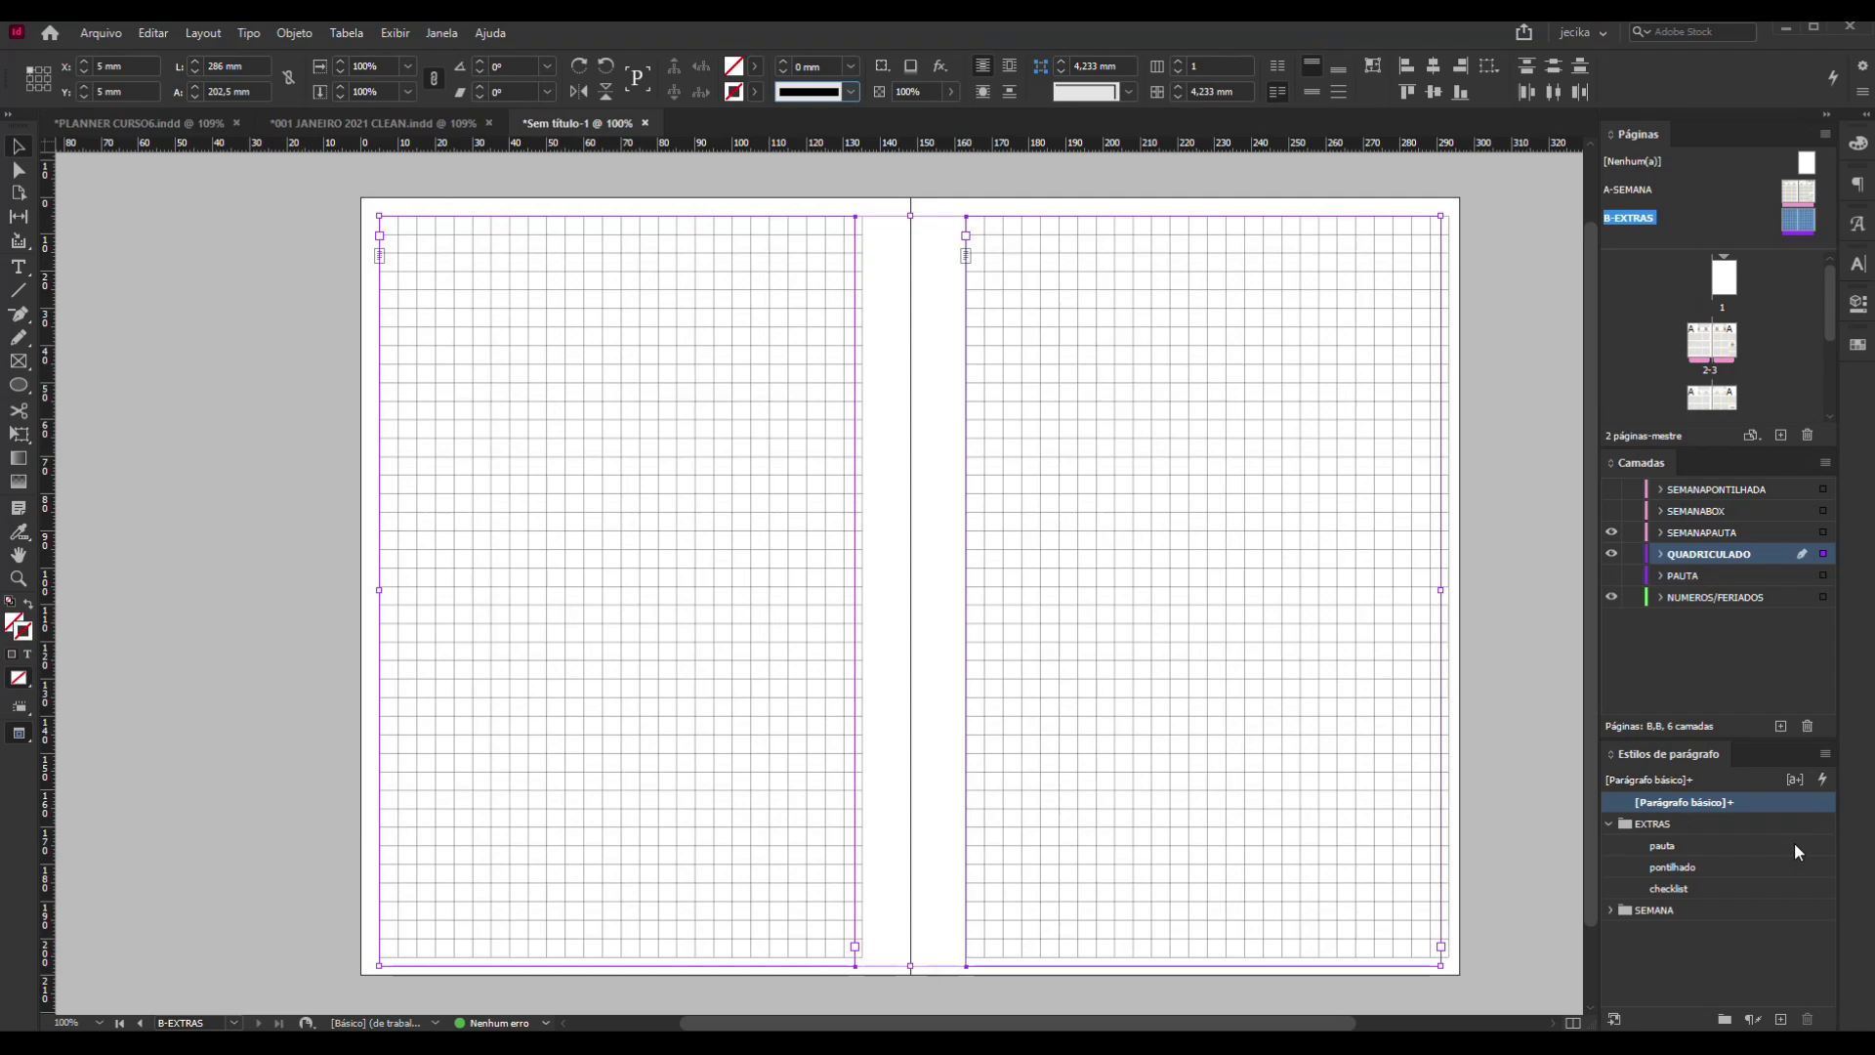
# Add a new layer above QUADRICULADO and hide the QUADRICULADO layer
pyautogui.click(1780, 728)
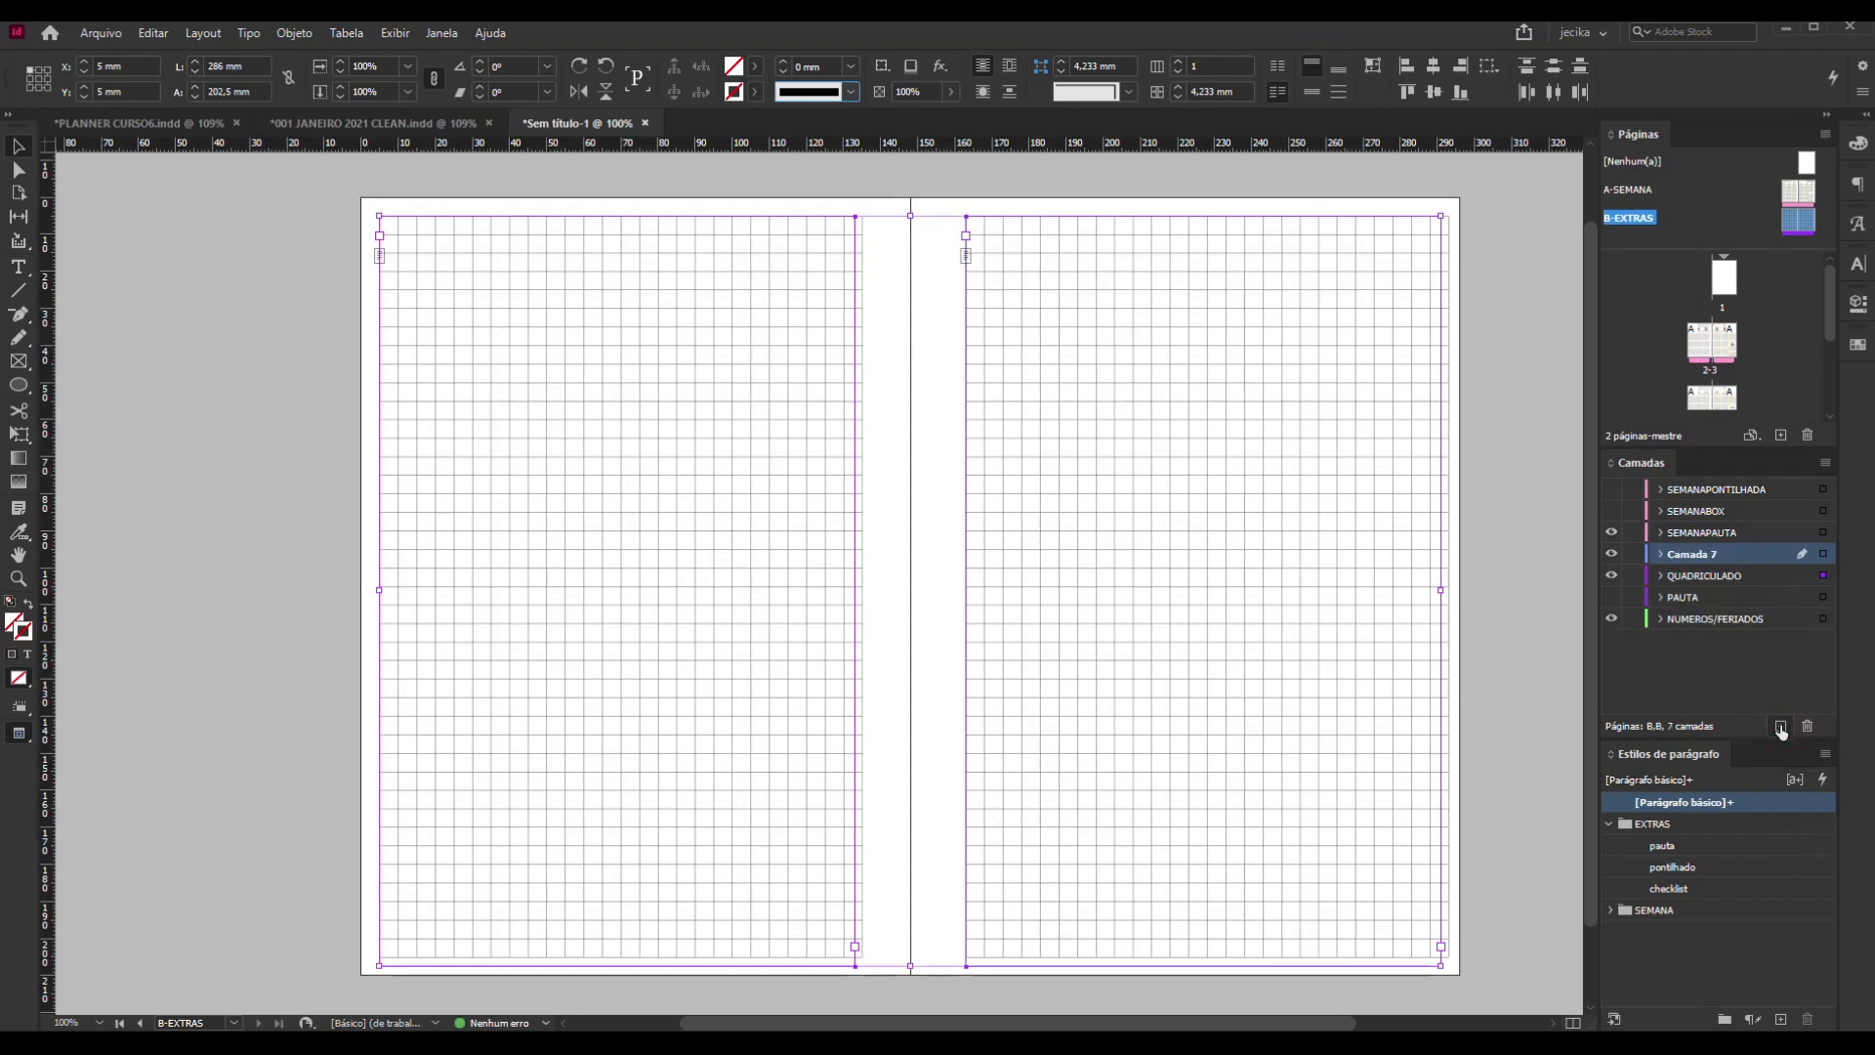
pyautogui.click(1611, 576)
pyautogui.scroll(-3, 1739, 359)
pyautogui.scroll(-3, 1713, 384)
pyautogui.scroll(3, 1713, 371)
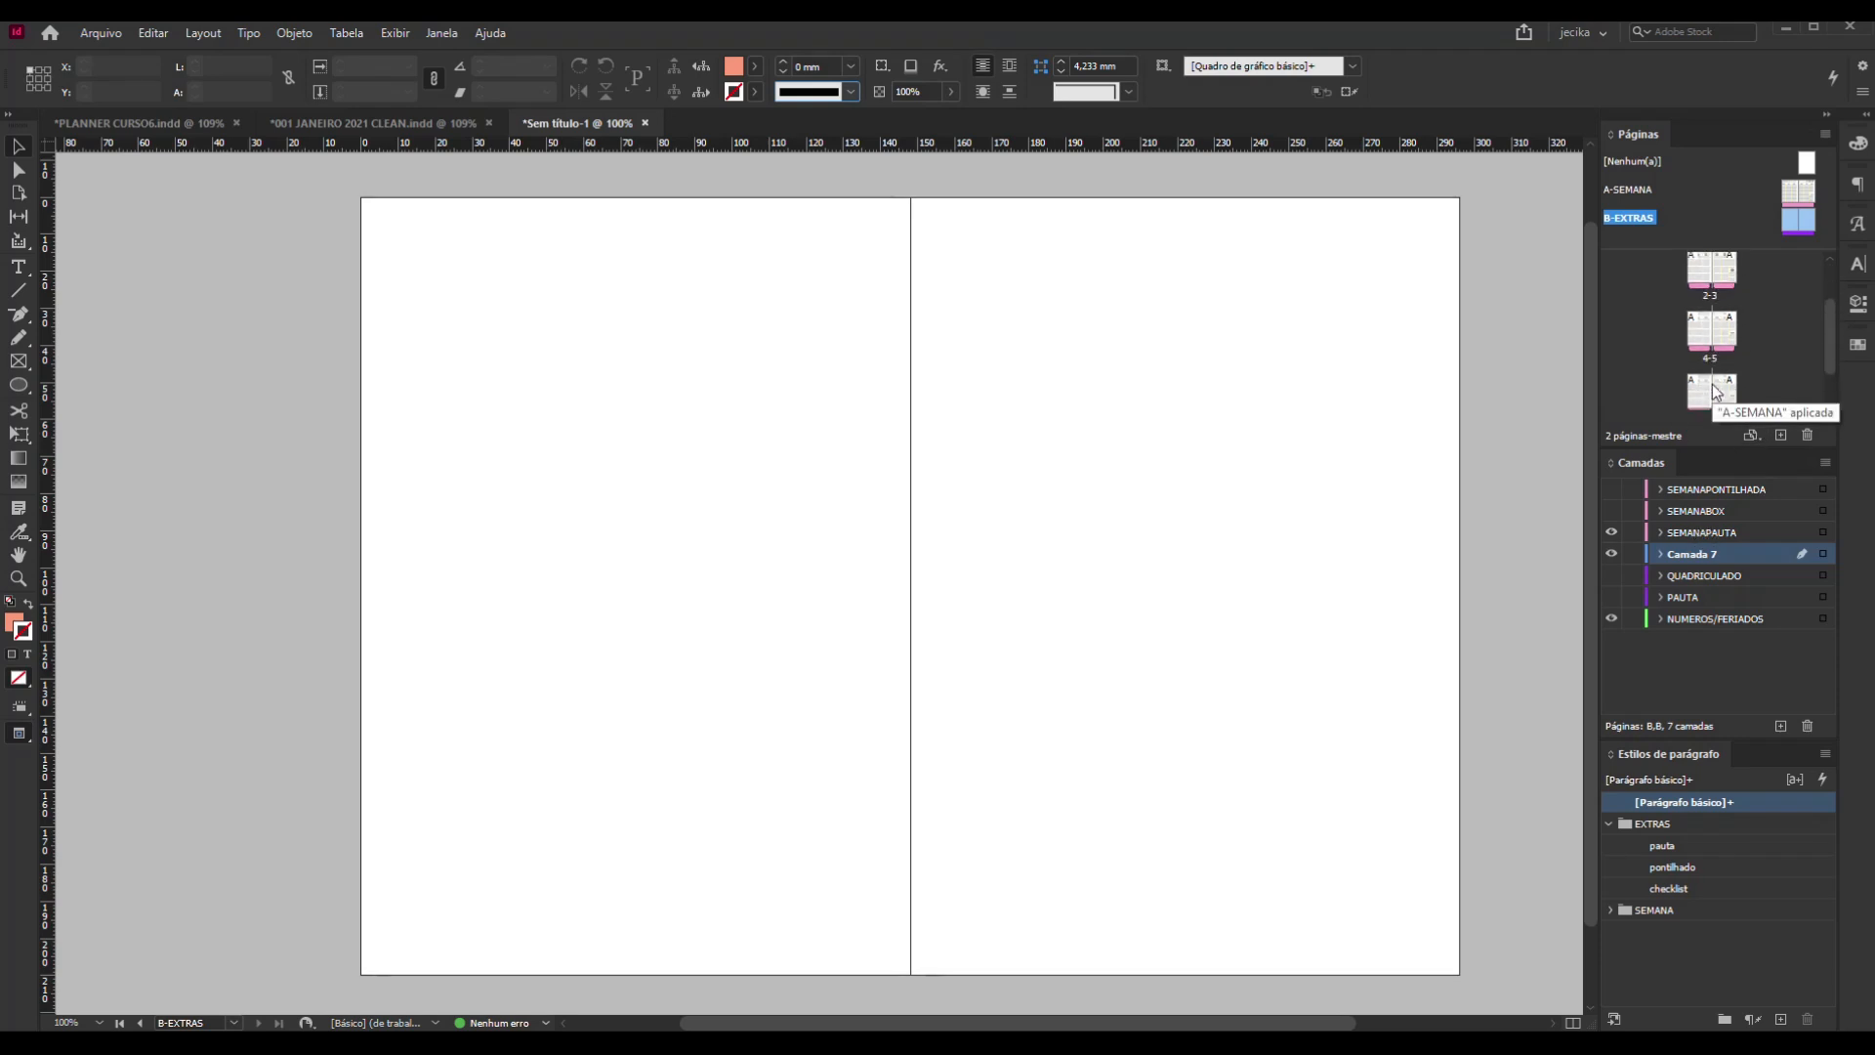
pyautogui.doubleClick(1704, 298)
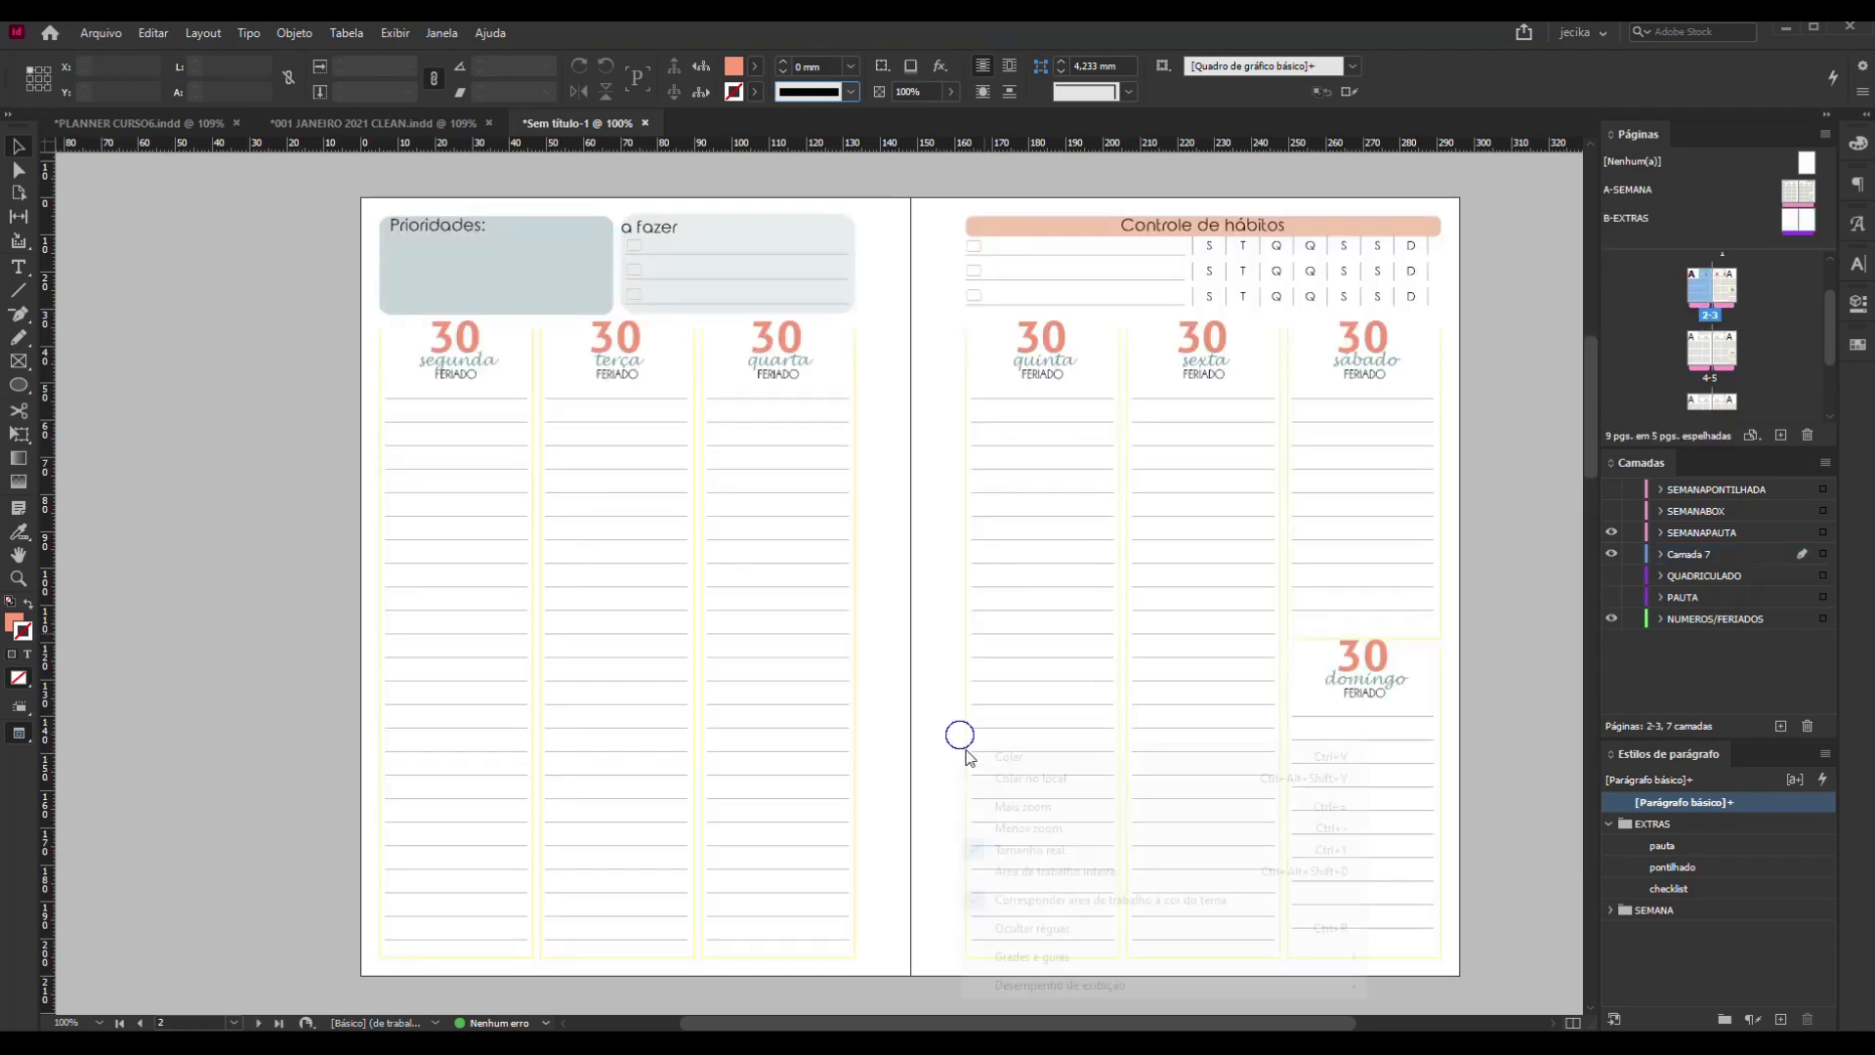
pyautogui.hotkey('ctrl', 'v')
pyautogui.scroll(8, 894, 606)
pyautogui.scroll(-3, 894, 606)
pyautogui.scroll(-4, 894, 609)
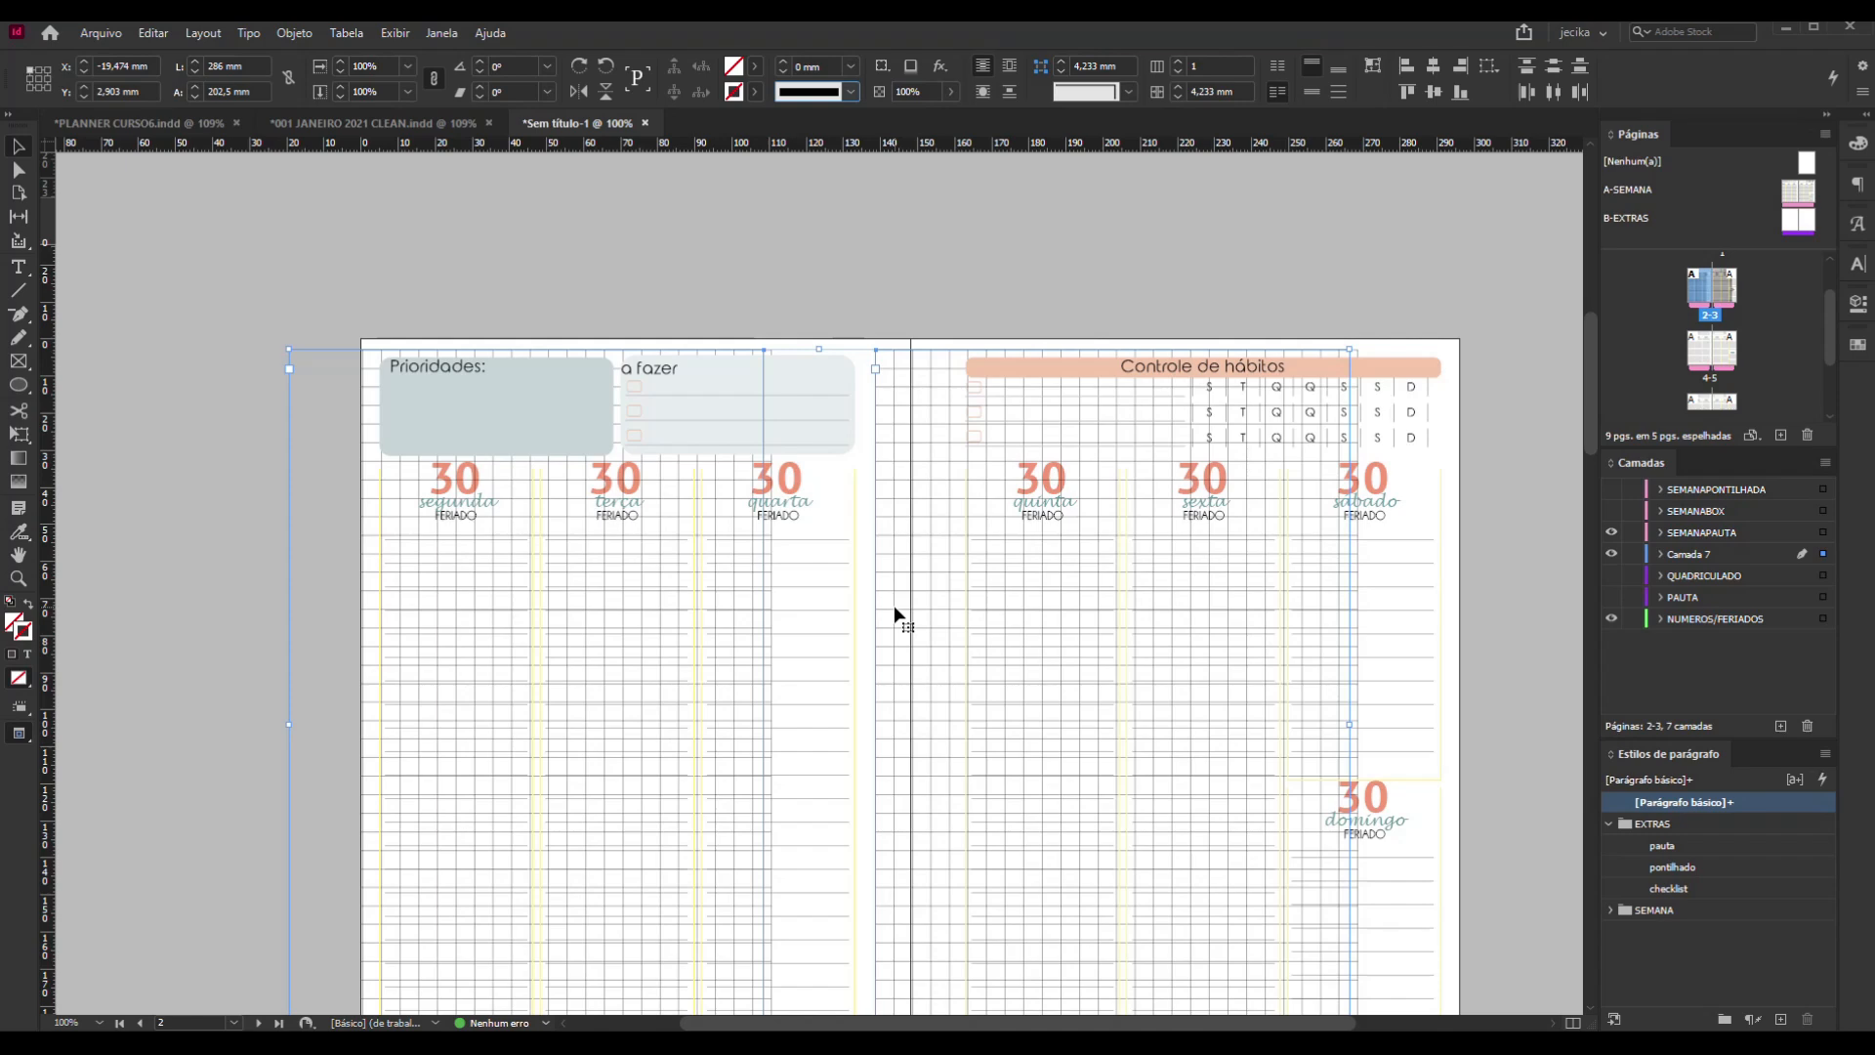
pyautogui.hotkey('ctrl', 'z')
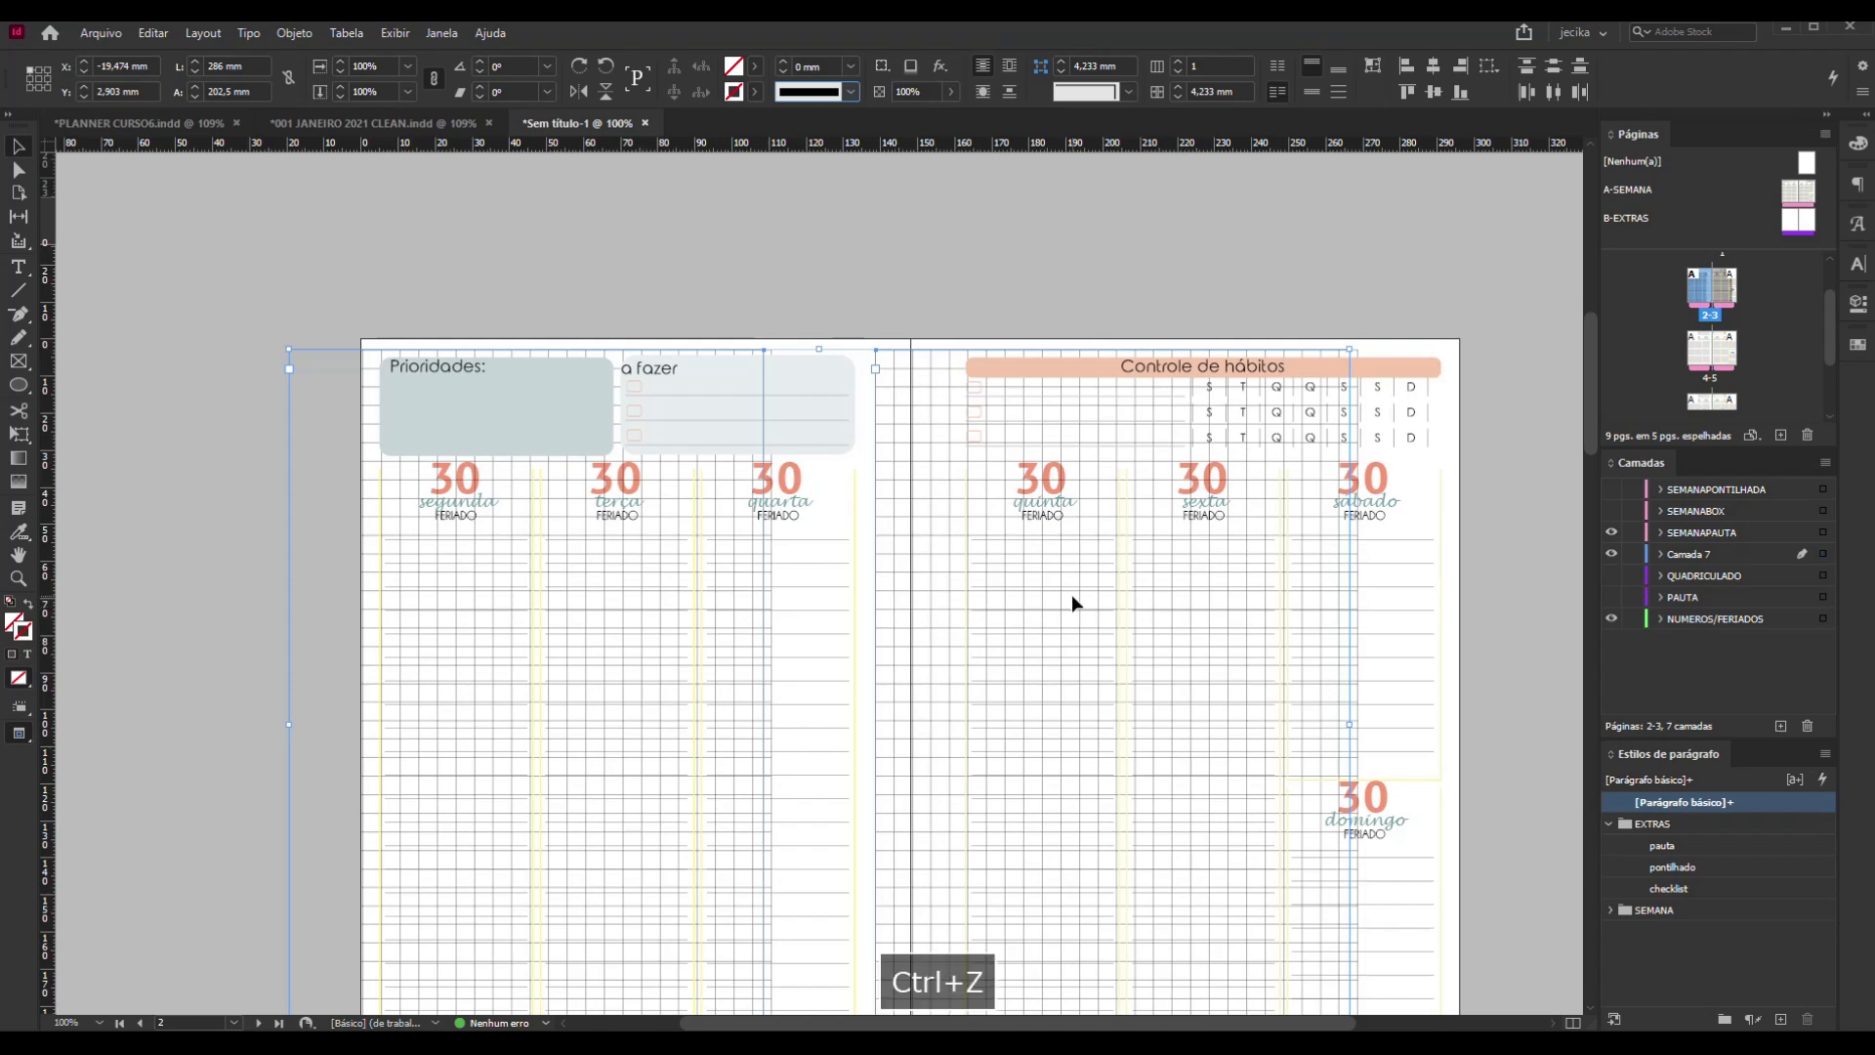
# Move the dotted frames from pages 8-9 to the same position on the B-EXTRAS master spread, on the Camada 7 layer
pyautogui.scroll(-10, 1087, 637)
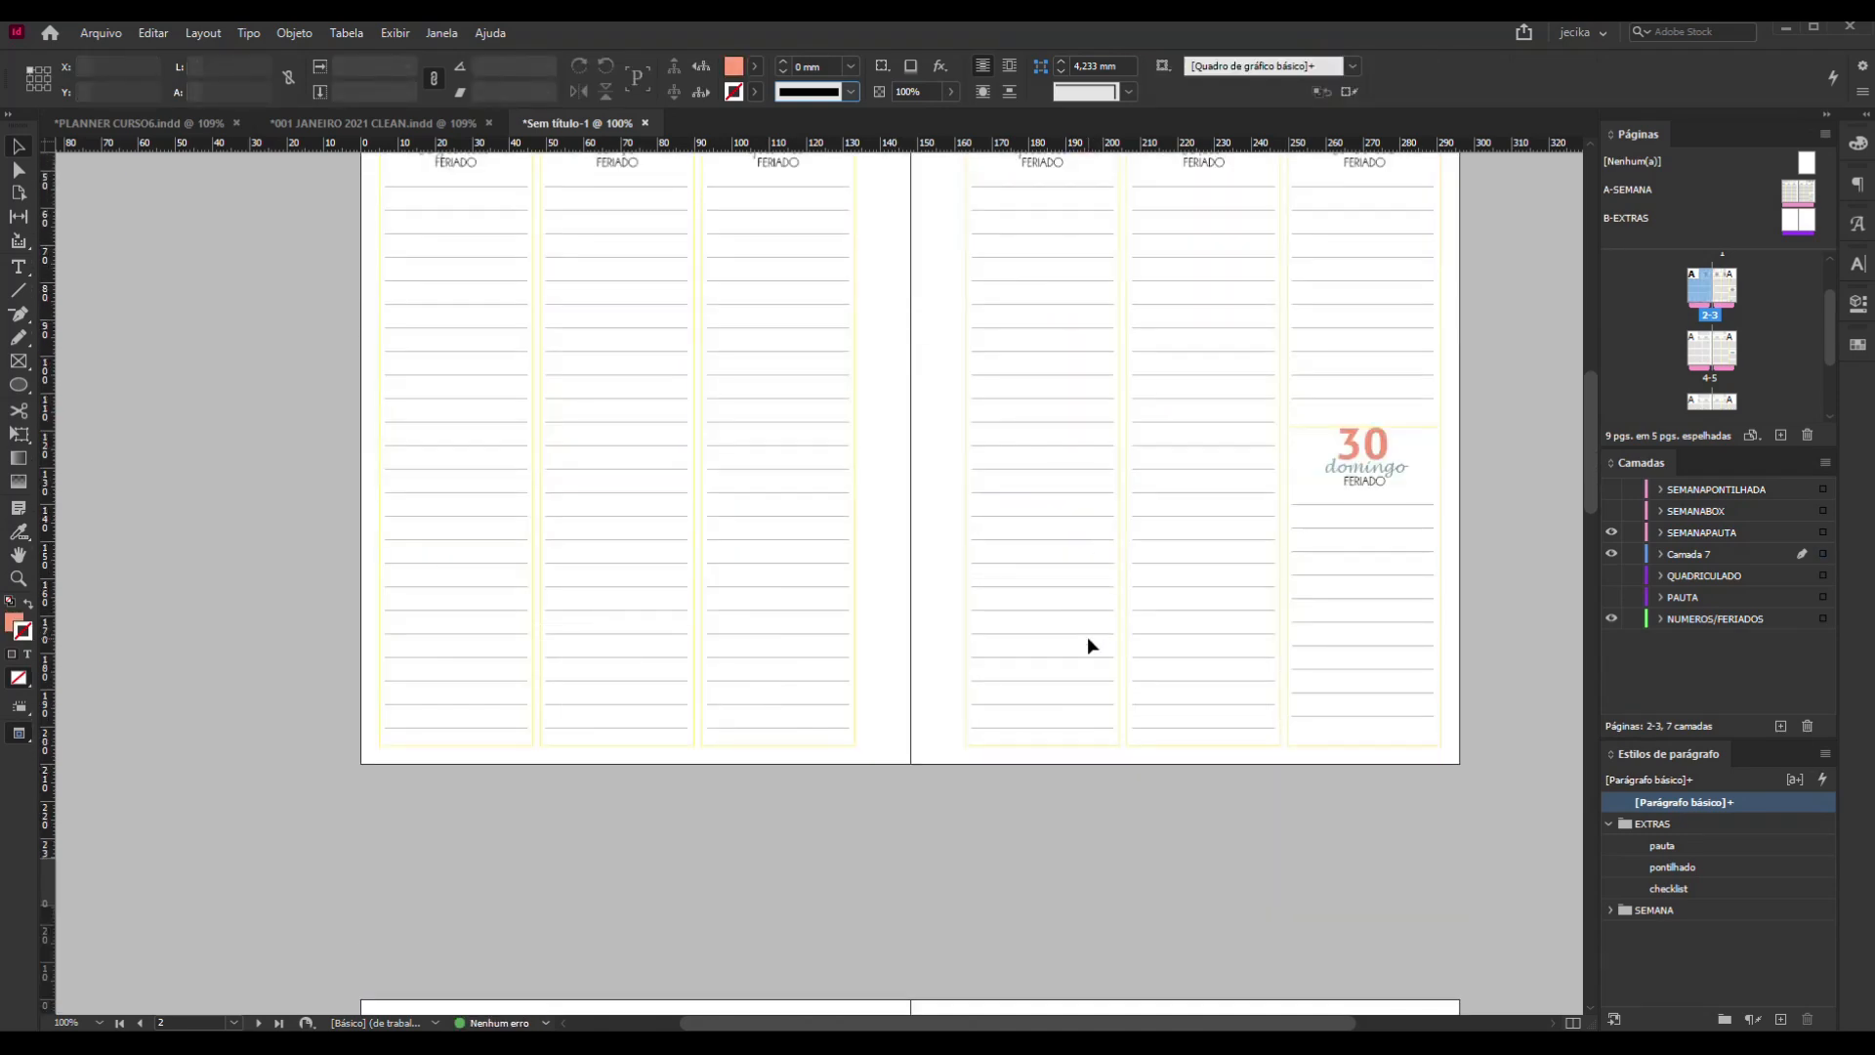
pyautogui.scroll(-15, 1086, 643)
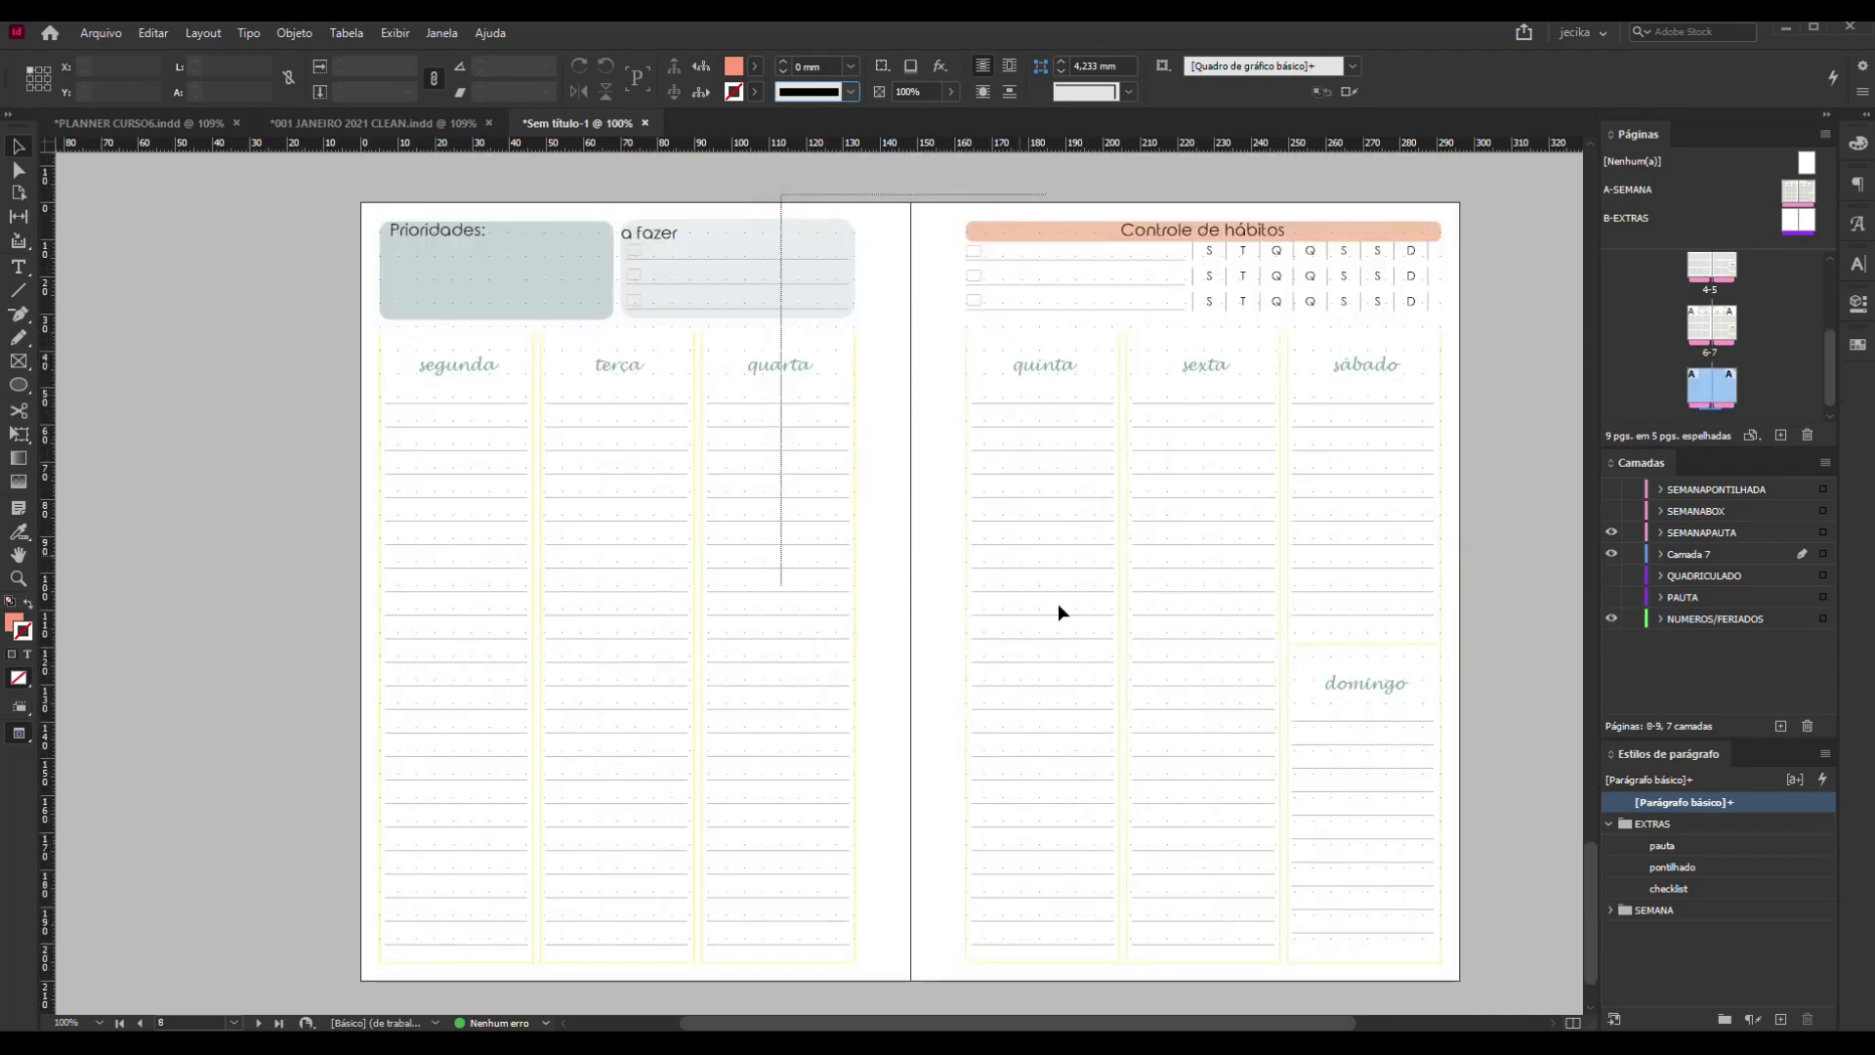
pyautogui.hotkey('ctrl', 'alt', 'shift', 'v')
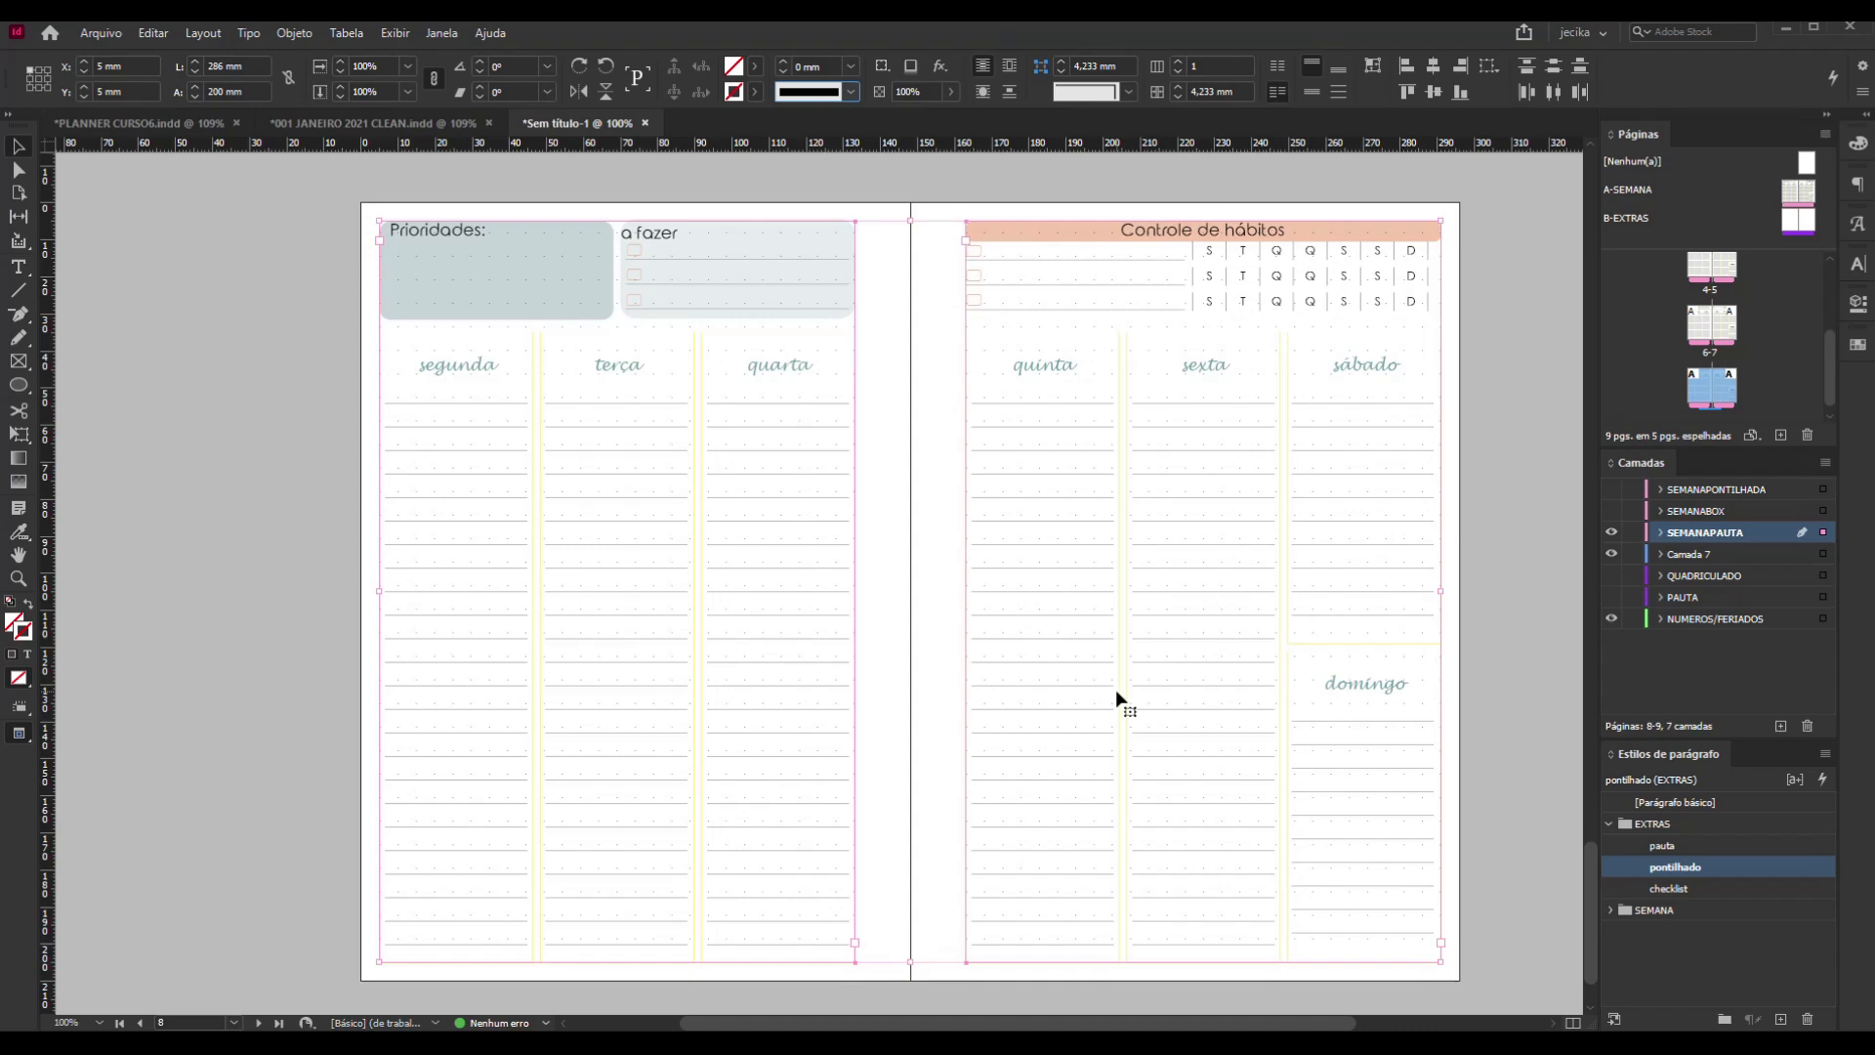
pyautogui.hotkey('ctrl', 'x')
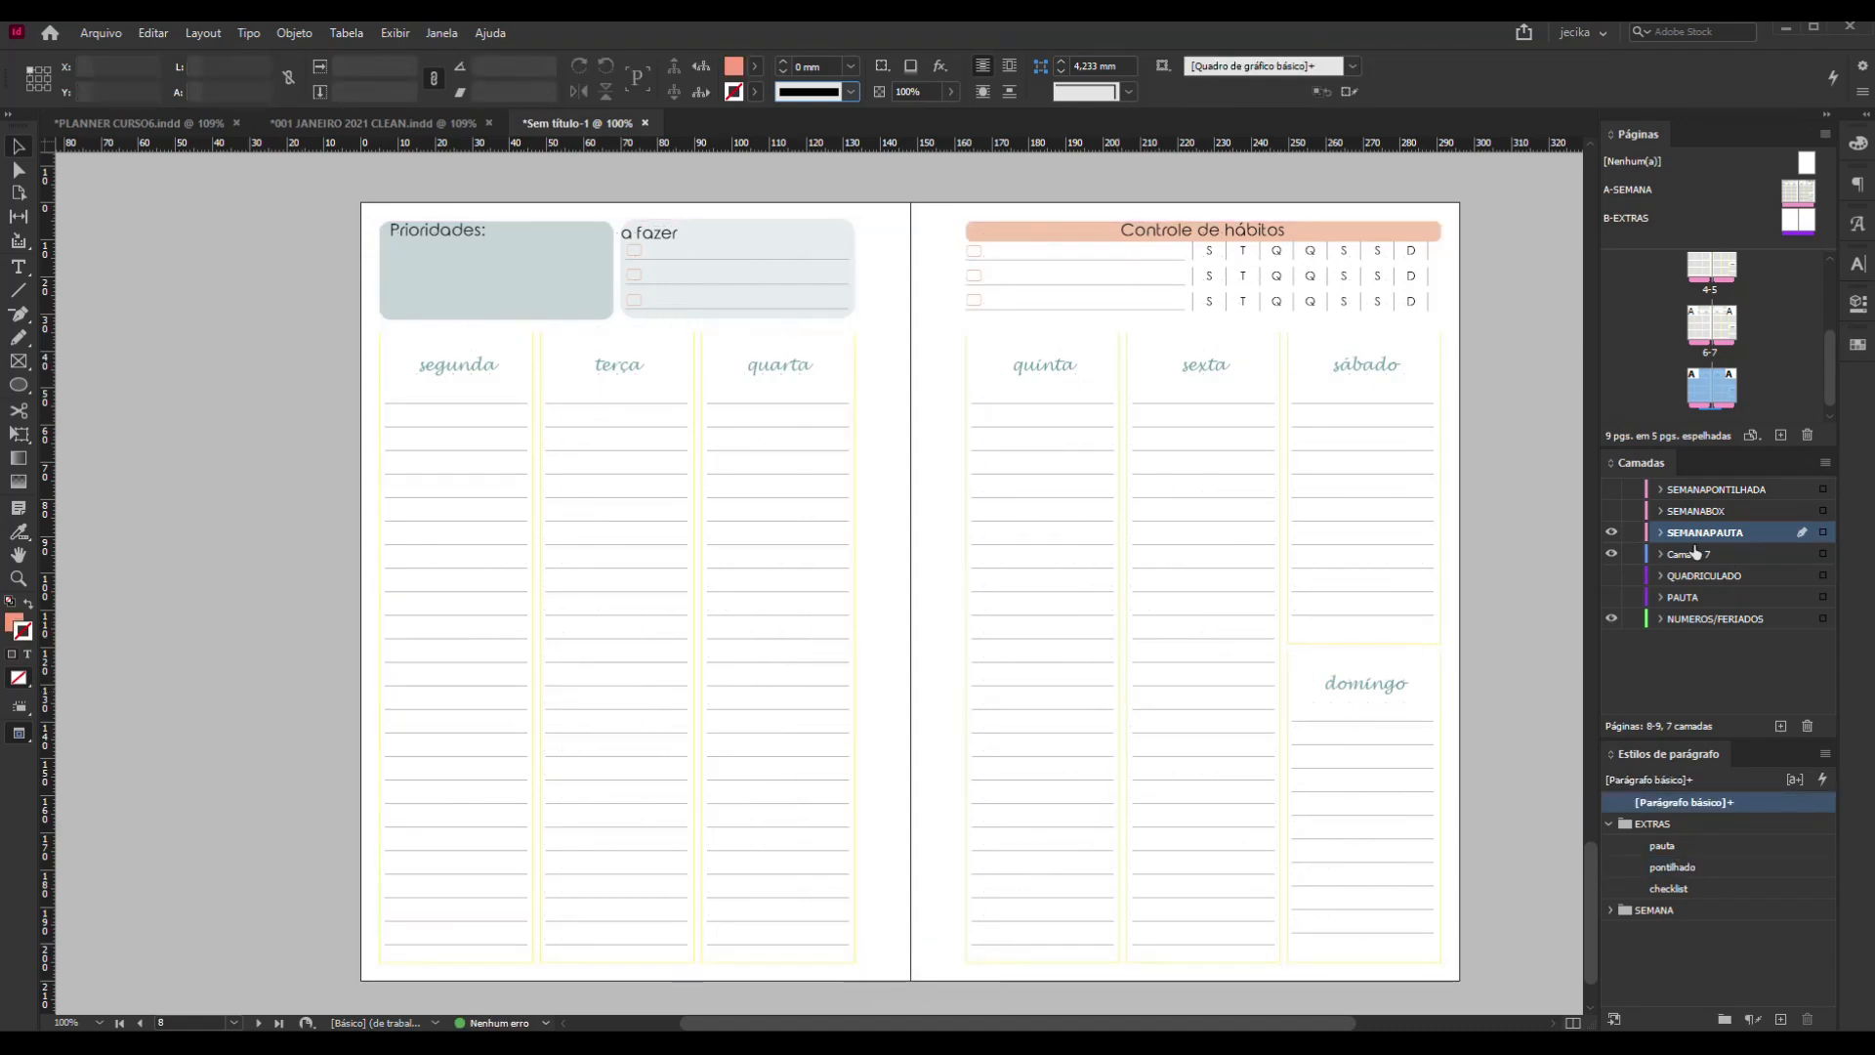
pyautogui.click(1762, 556)
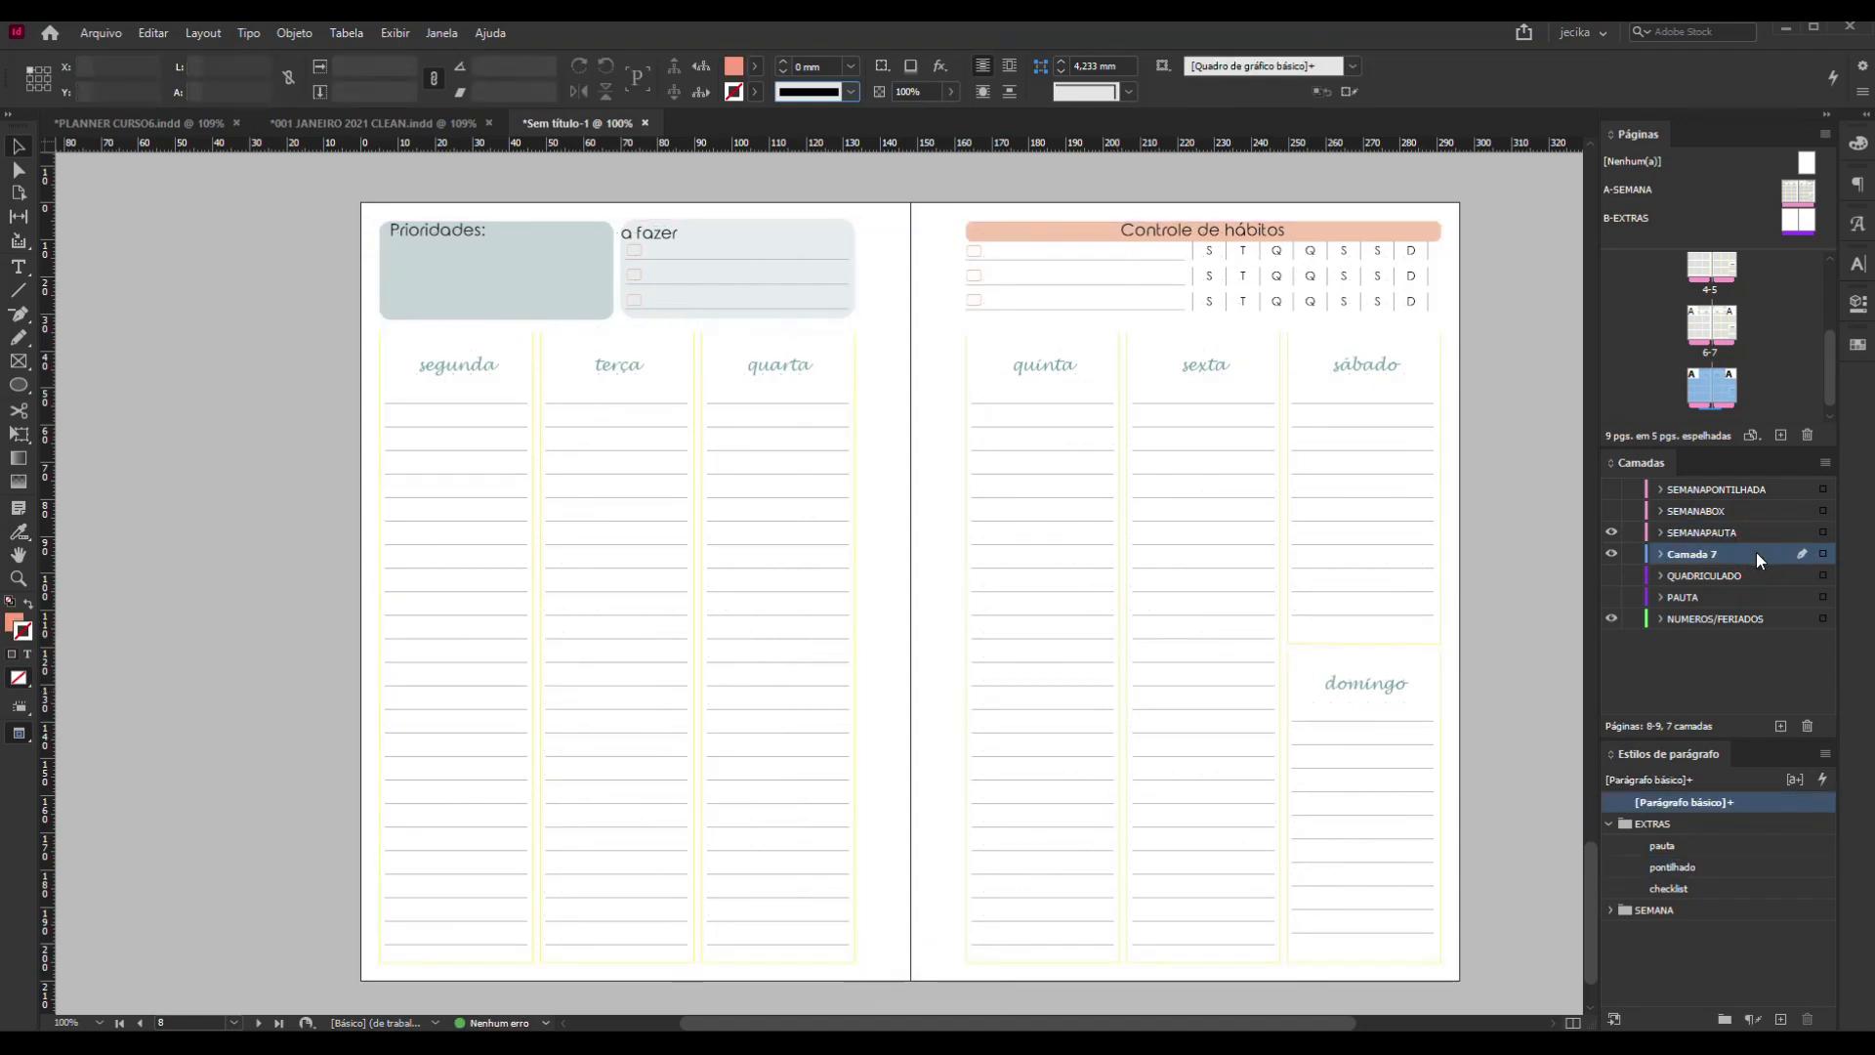
pyautogui.doubleClick(1795, 225)
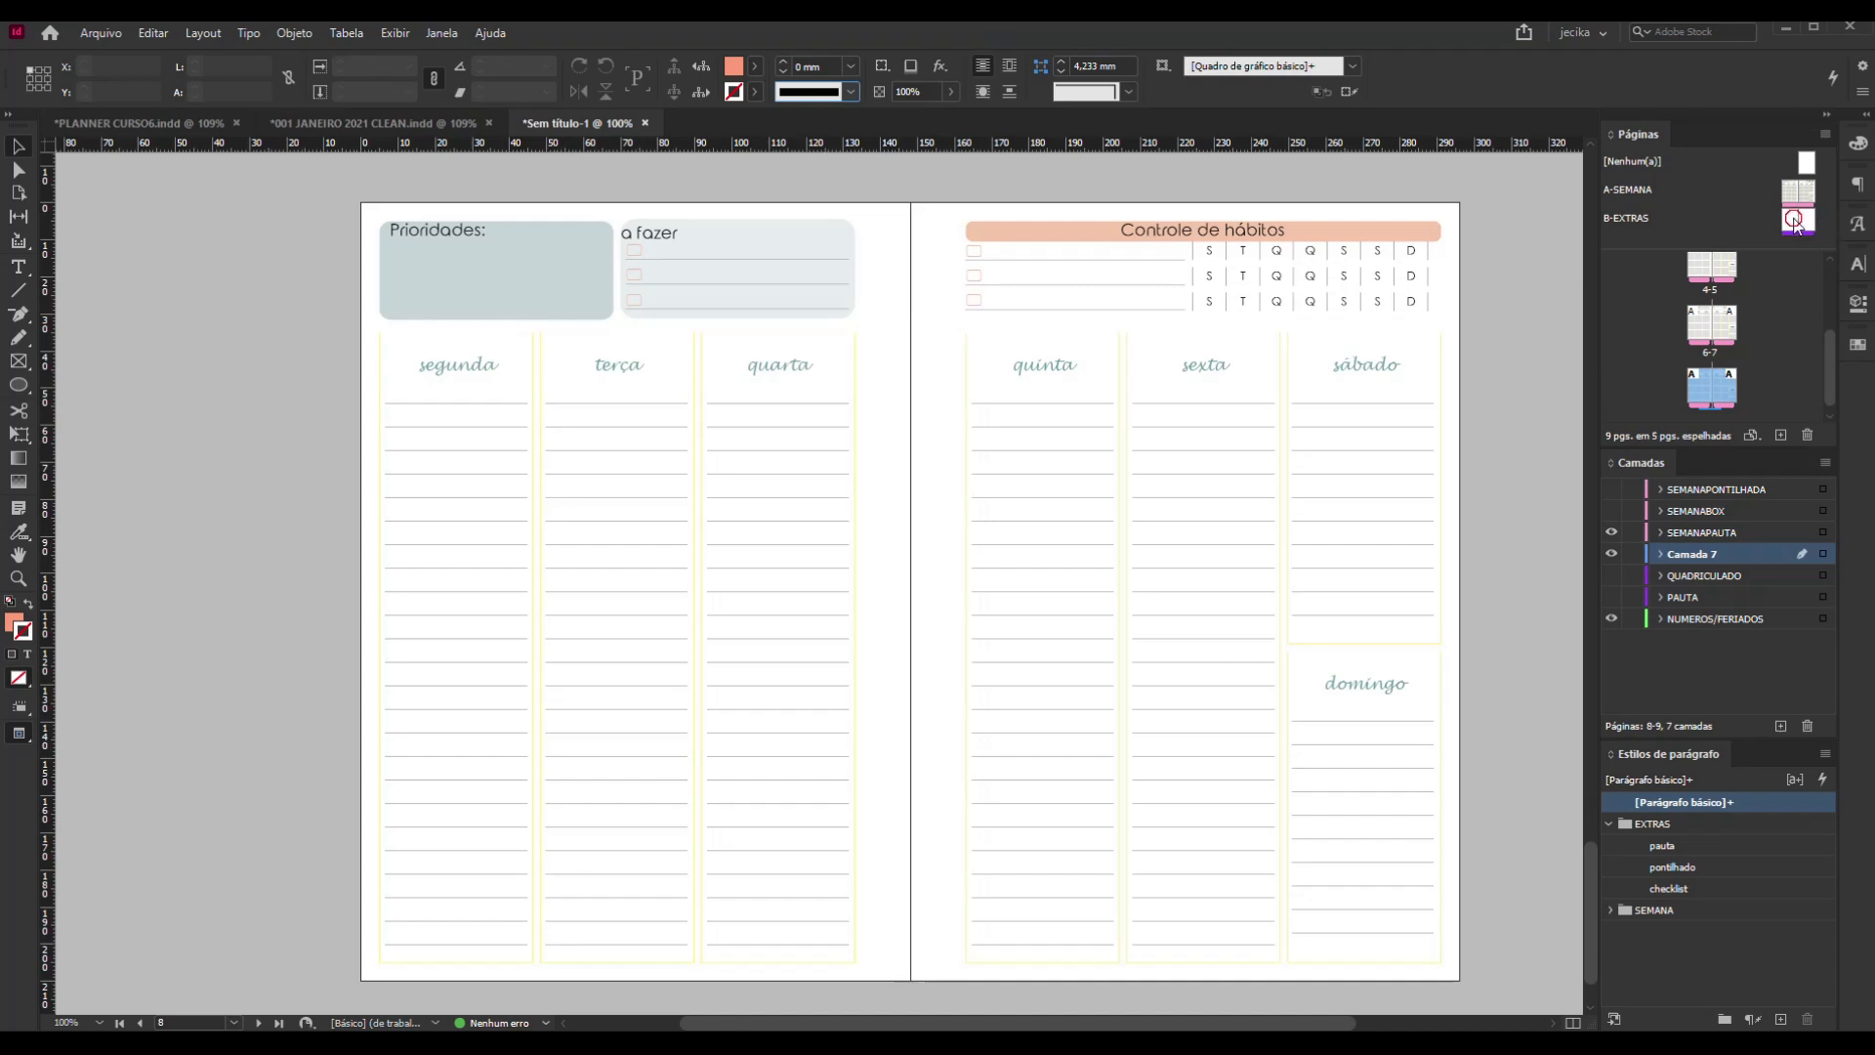
pyautogui.click(1748, 557)
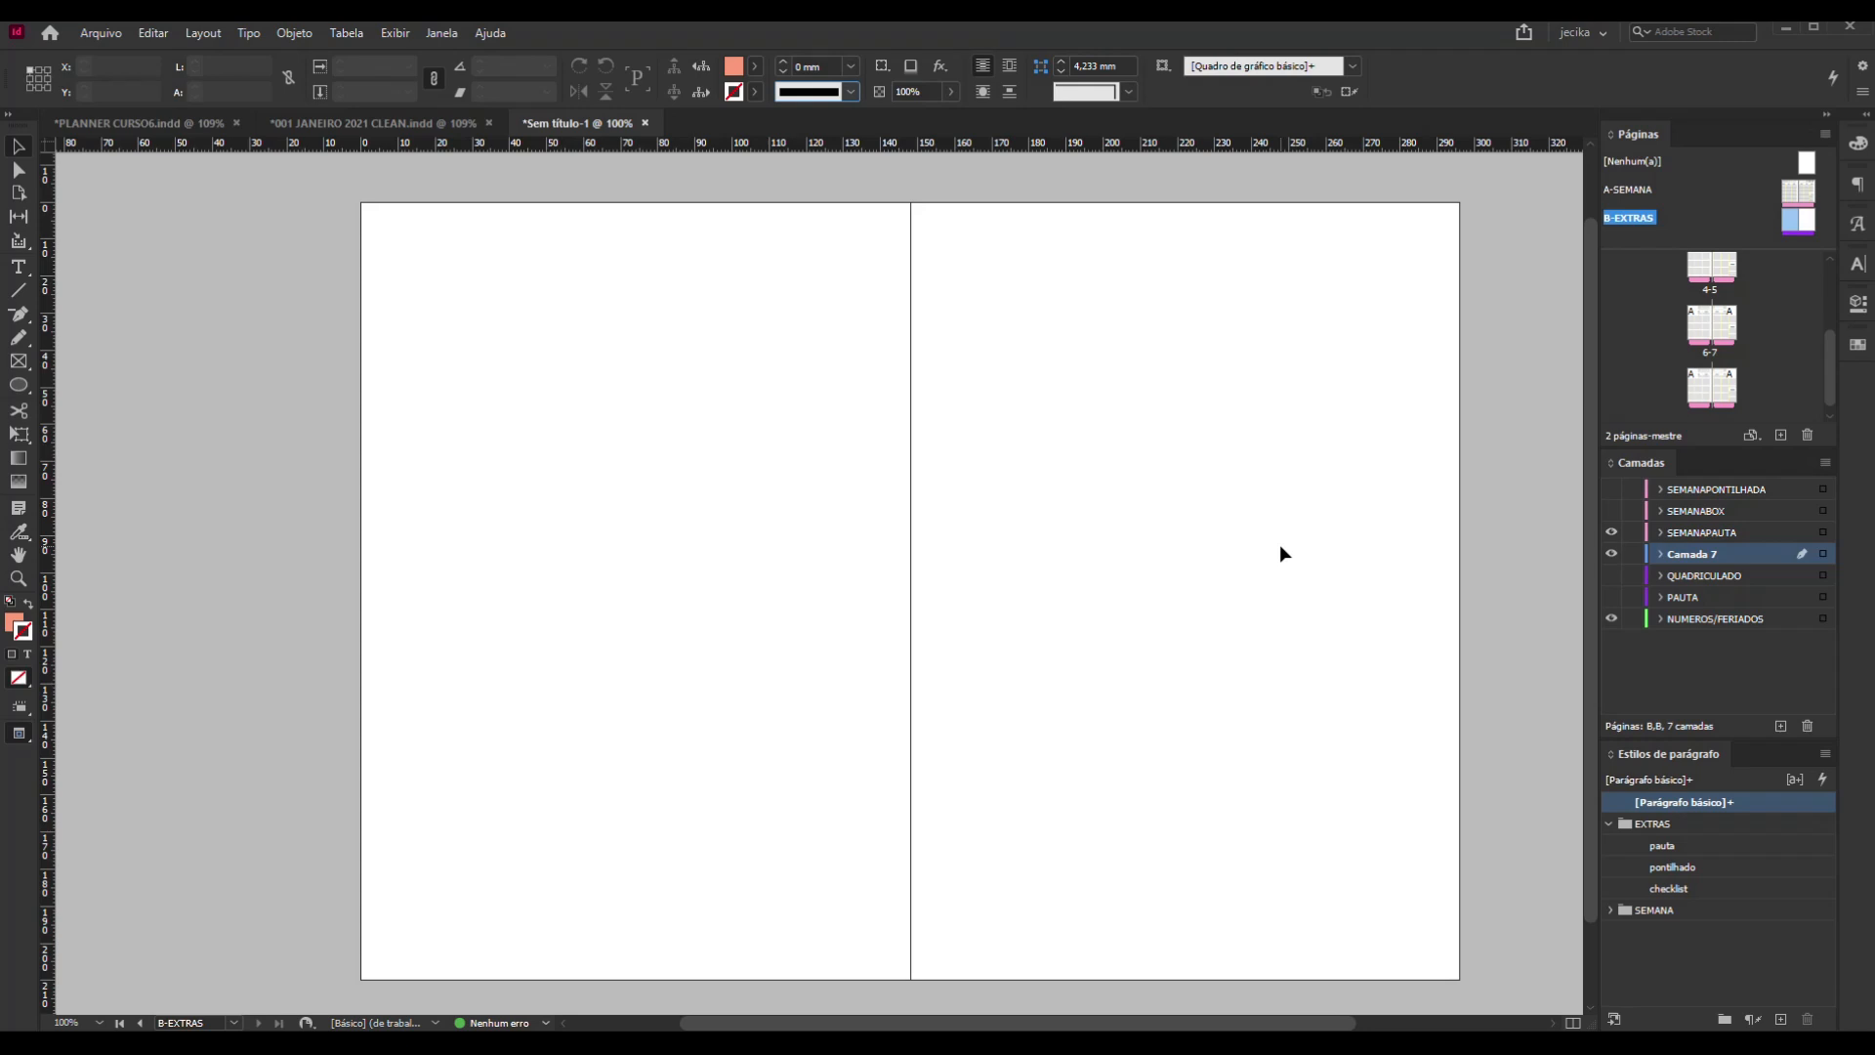
pyautogui.hotkey('ctrl', 'alt', 'shift', 'v')
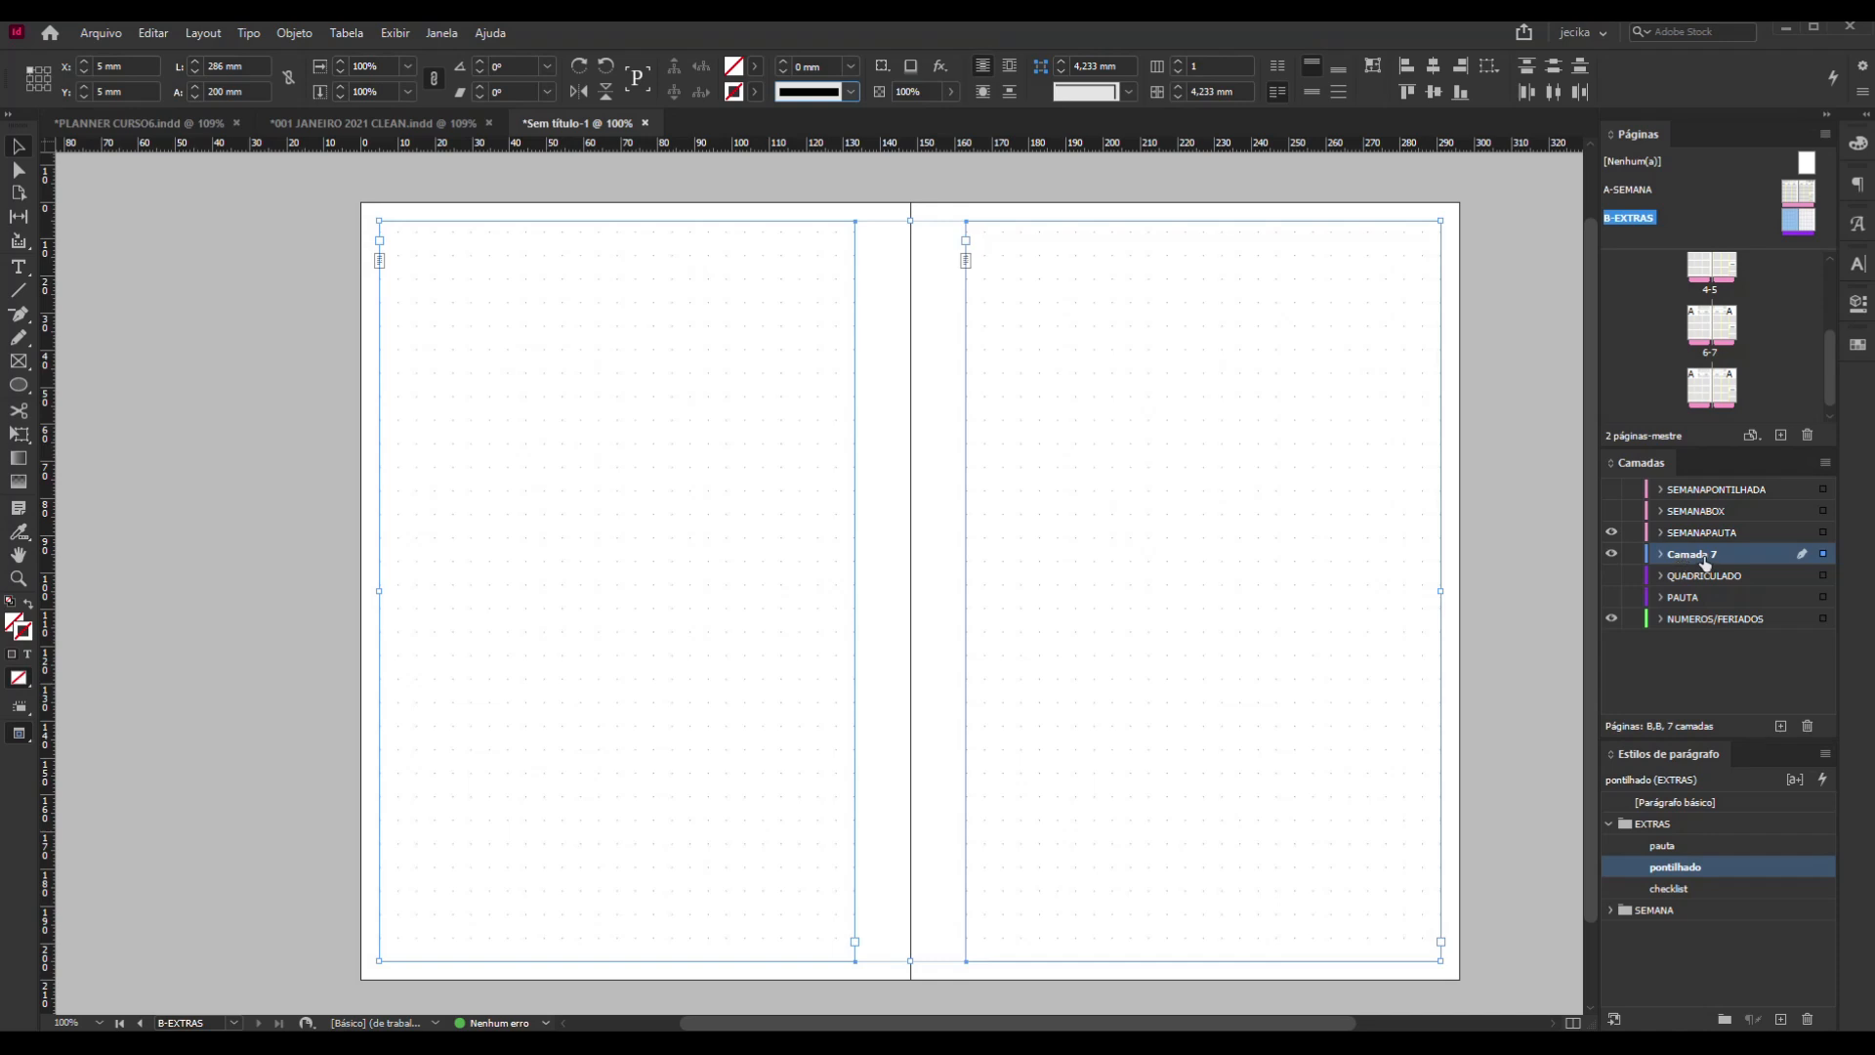
# Rename the Camada 7 layer as PONTILHADO and set its colour to Violeta
pyautogui.doubleClick(1649, 561)
pyautogui.write('PONTILHAD')
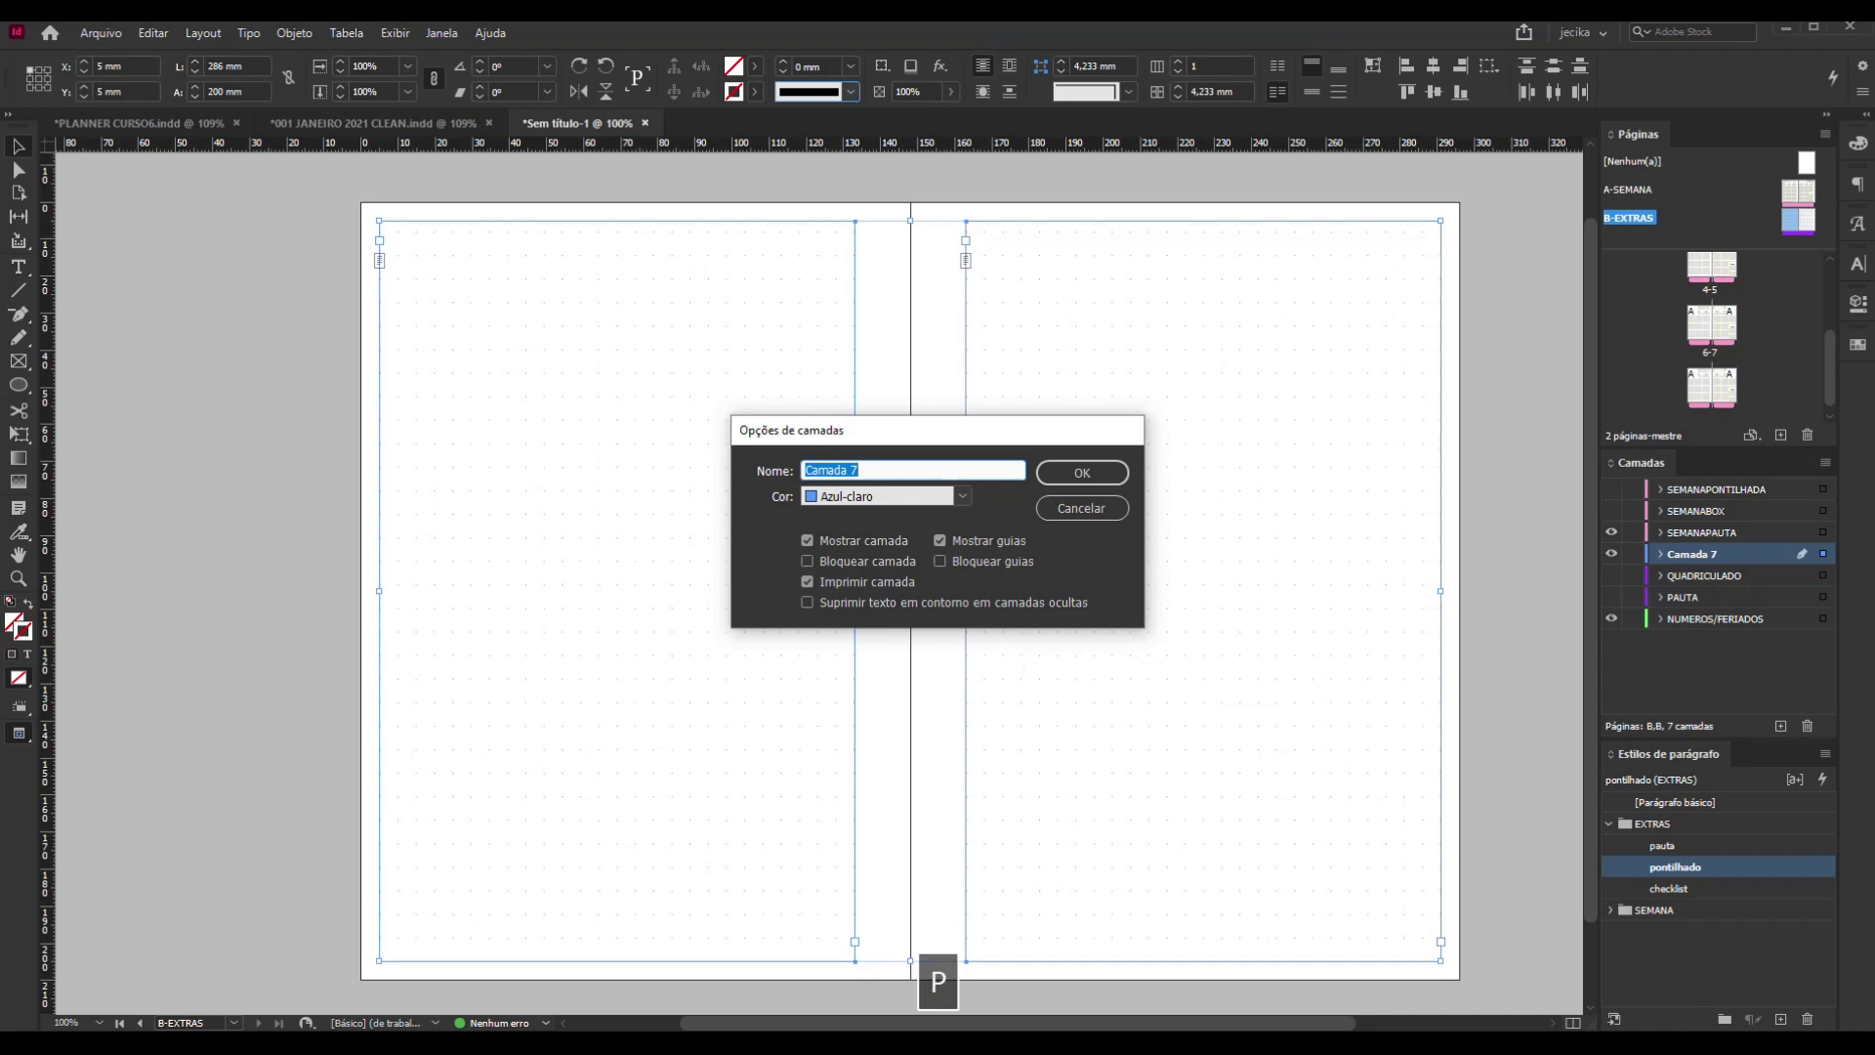
pyautogui.write('O')
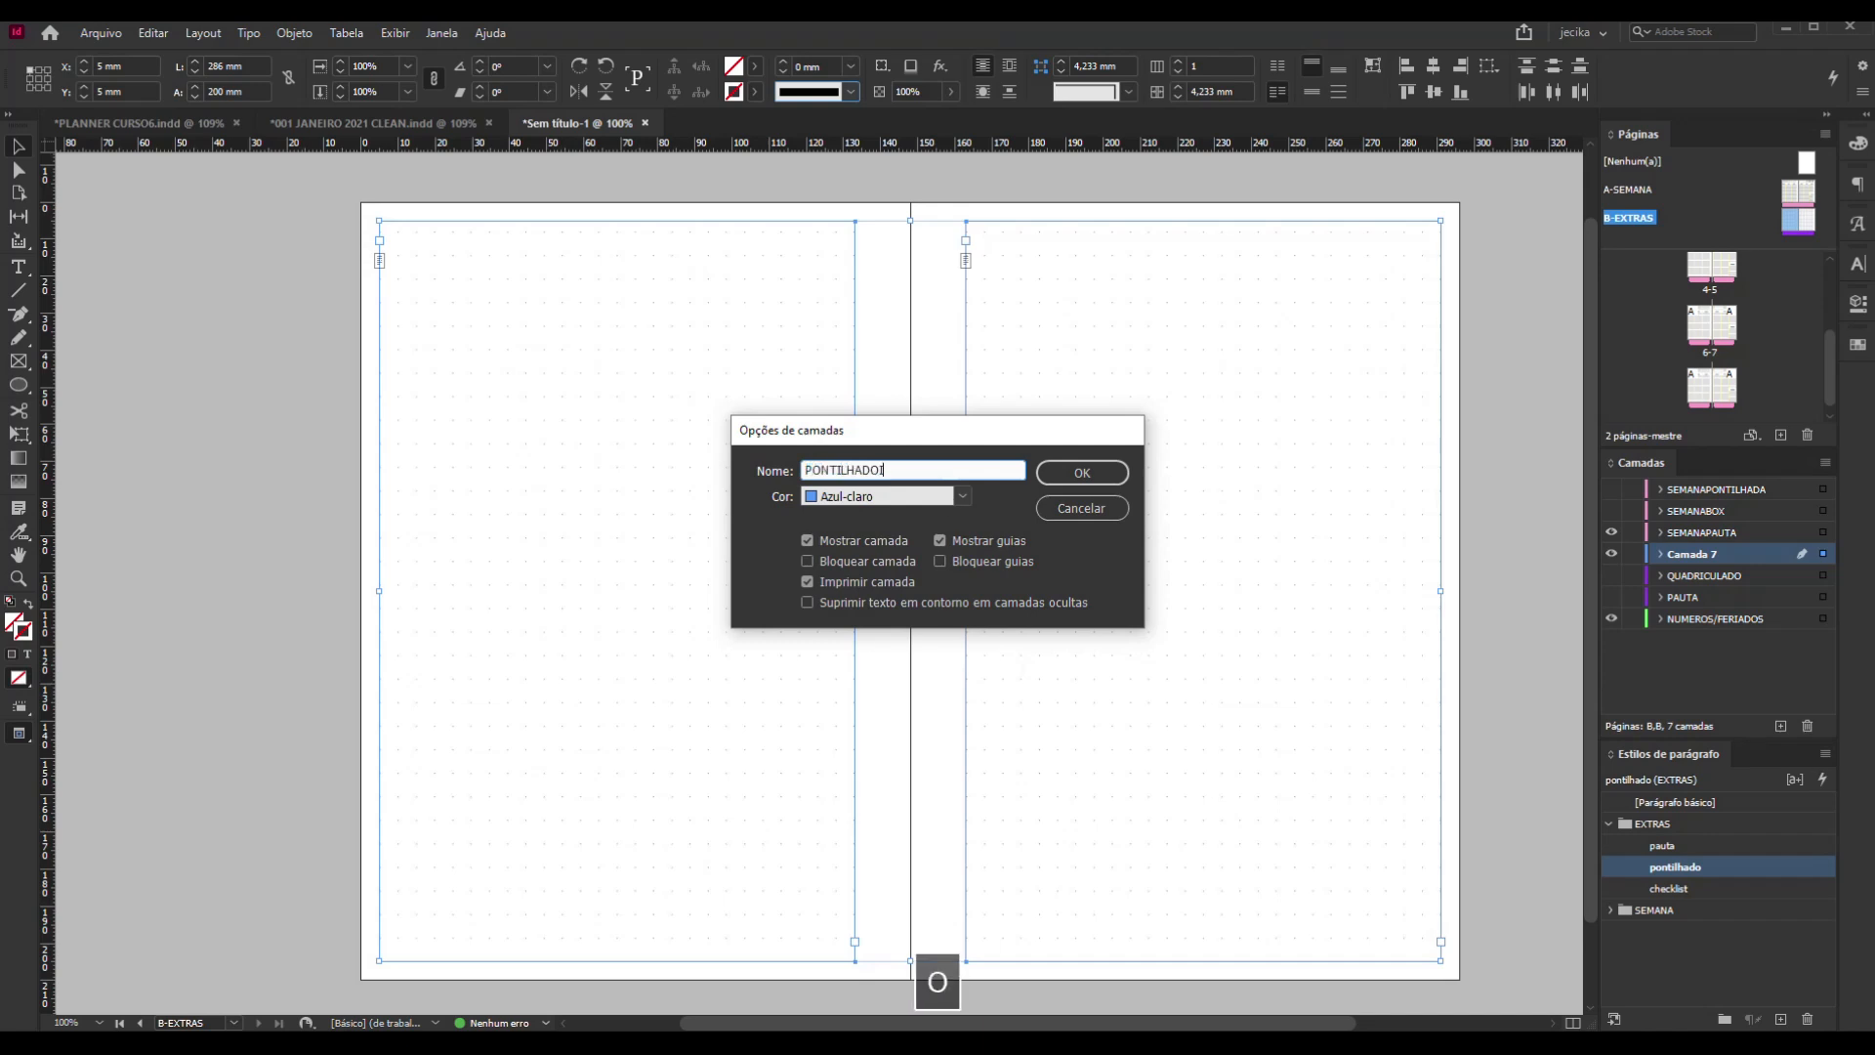
pyautogui.press('BackSpace')
pyautogui.click(930, 503)
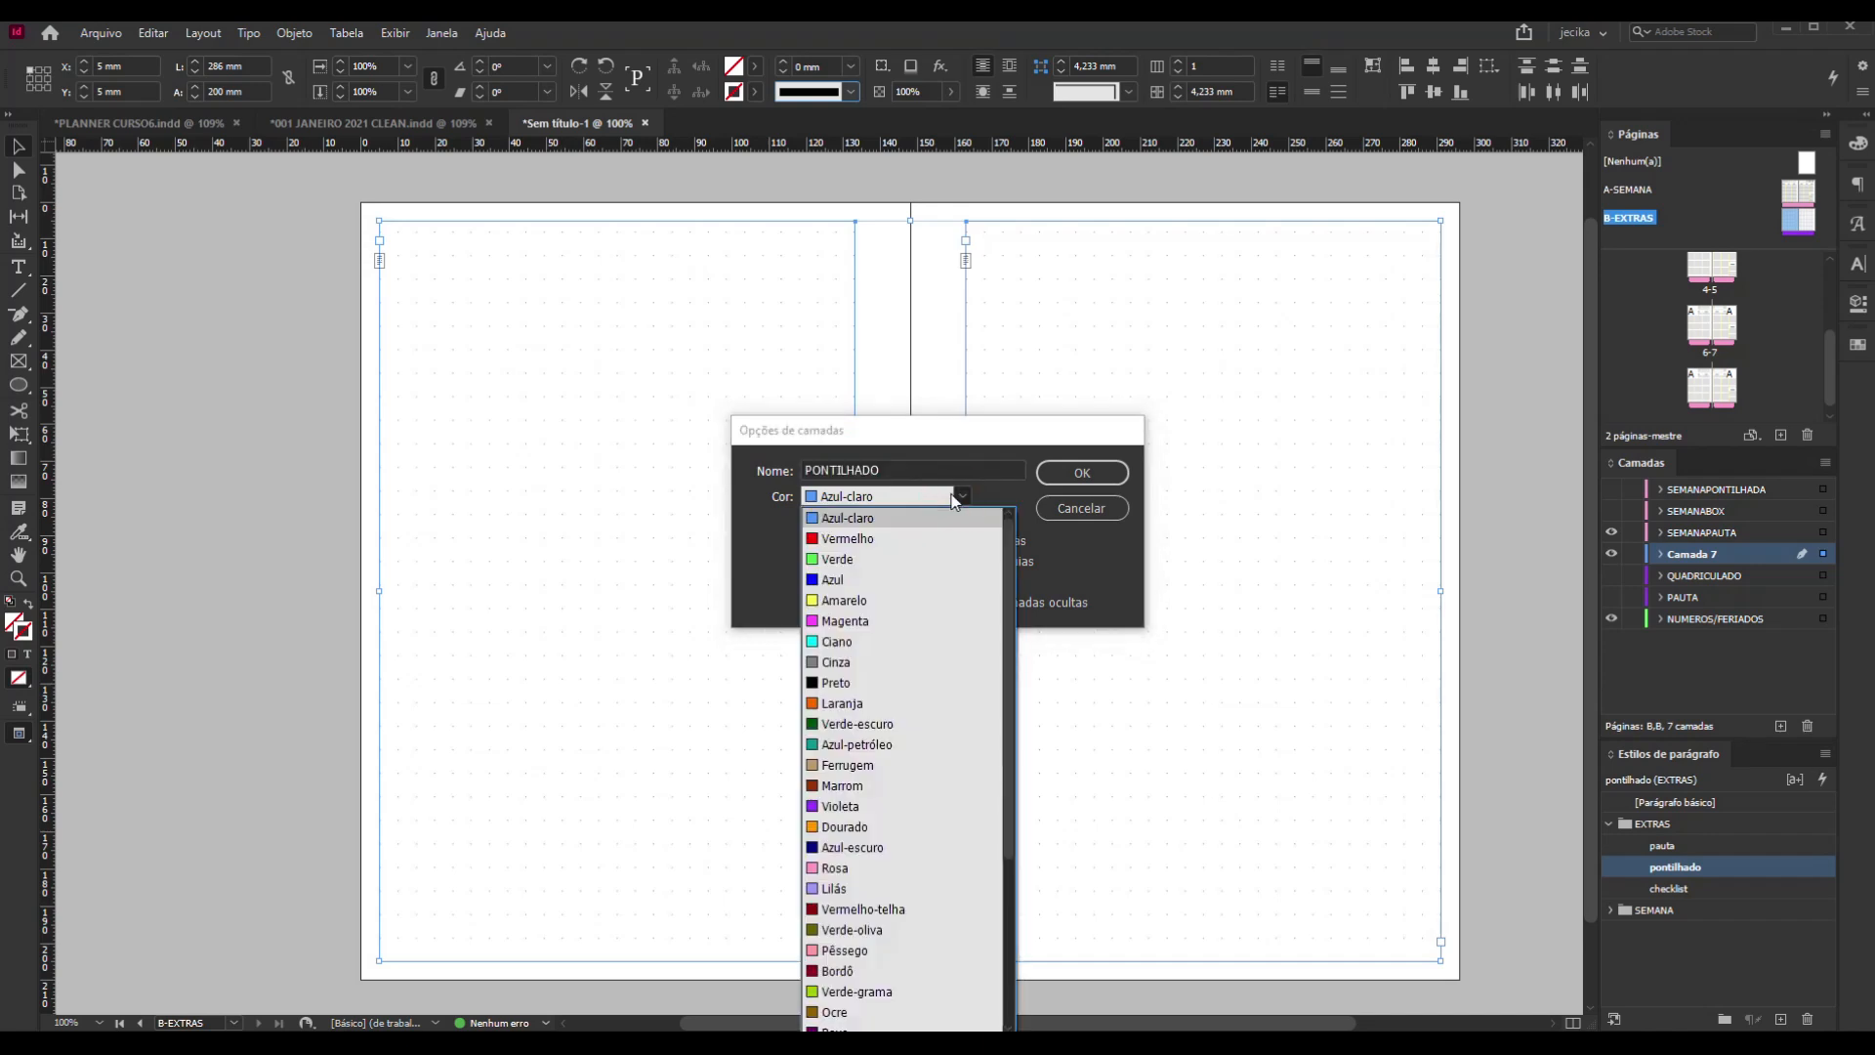
pyautogui.click(937, 814)
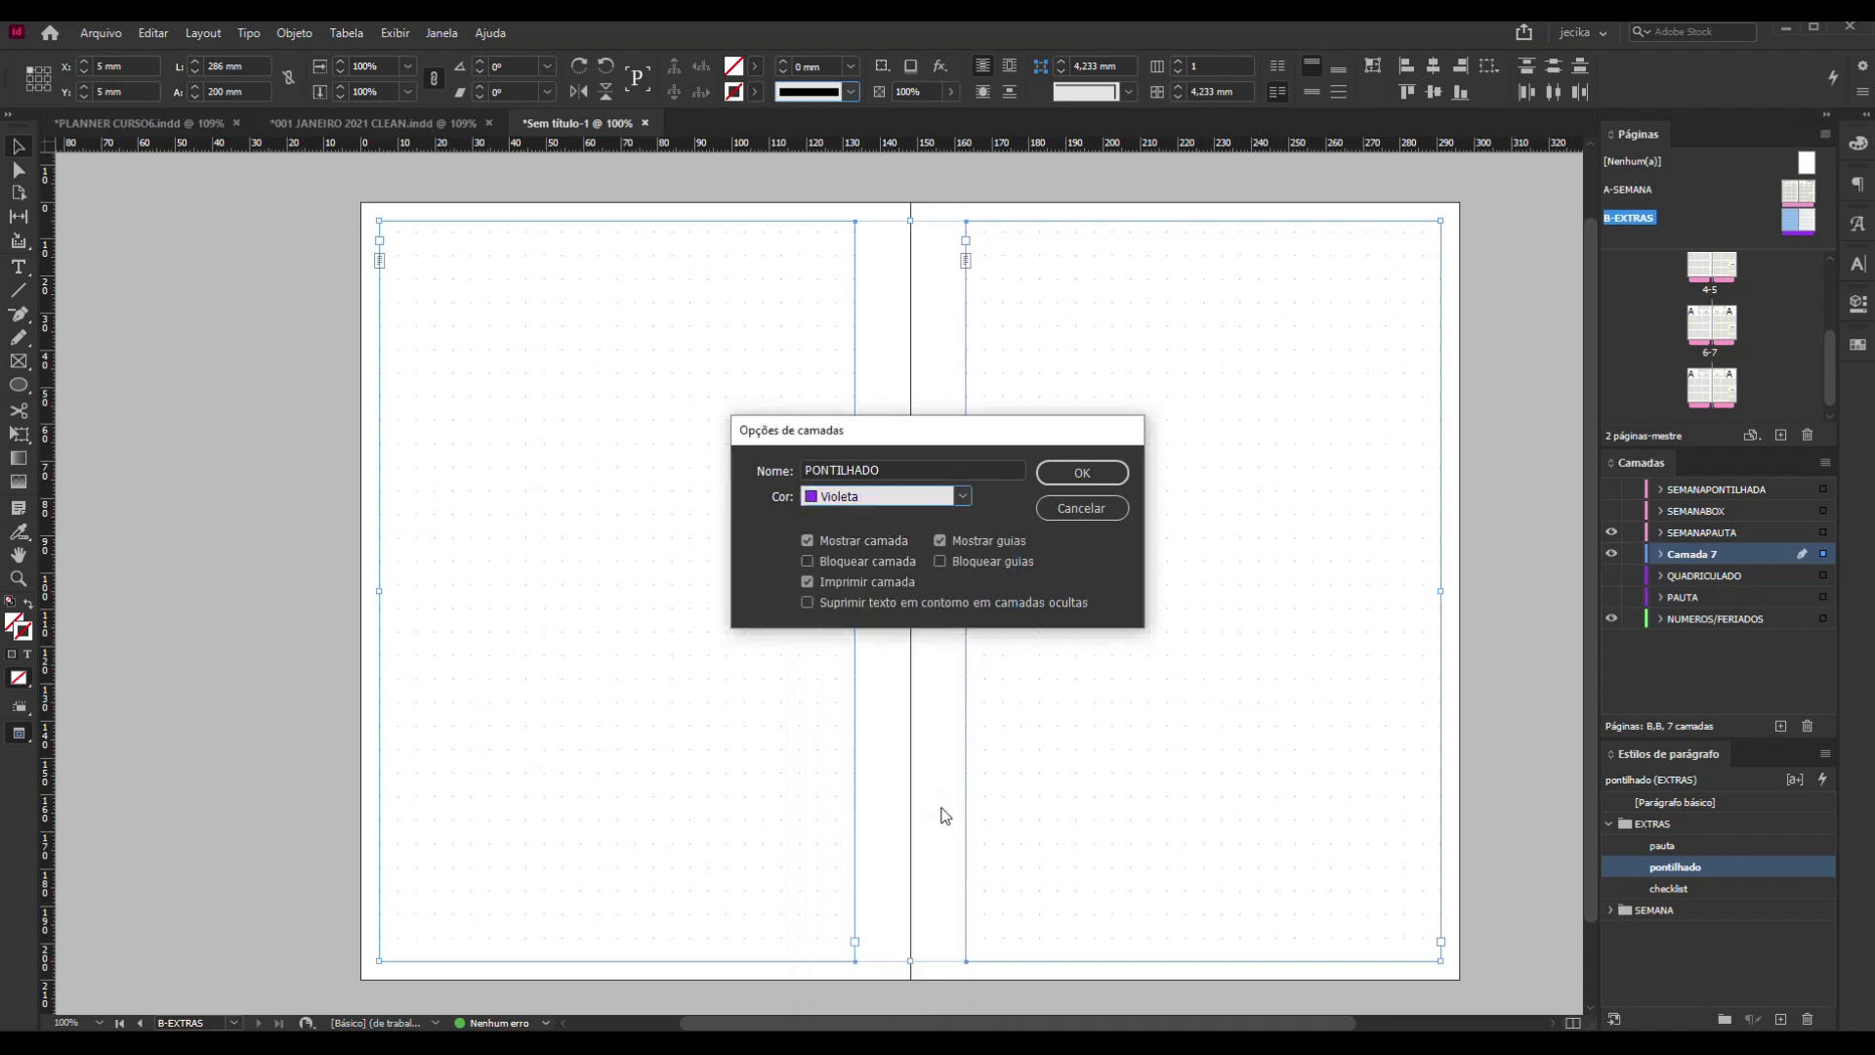
pyautogui.click(1106, 475)
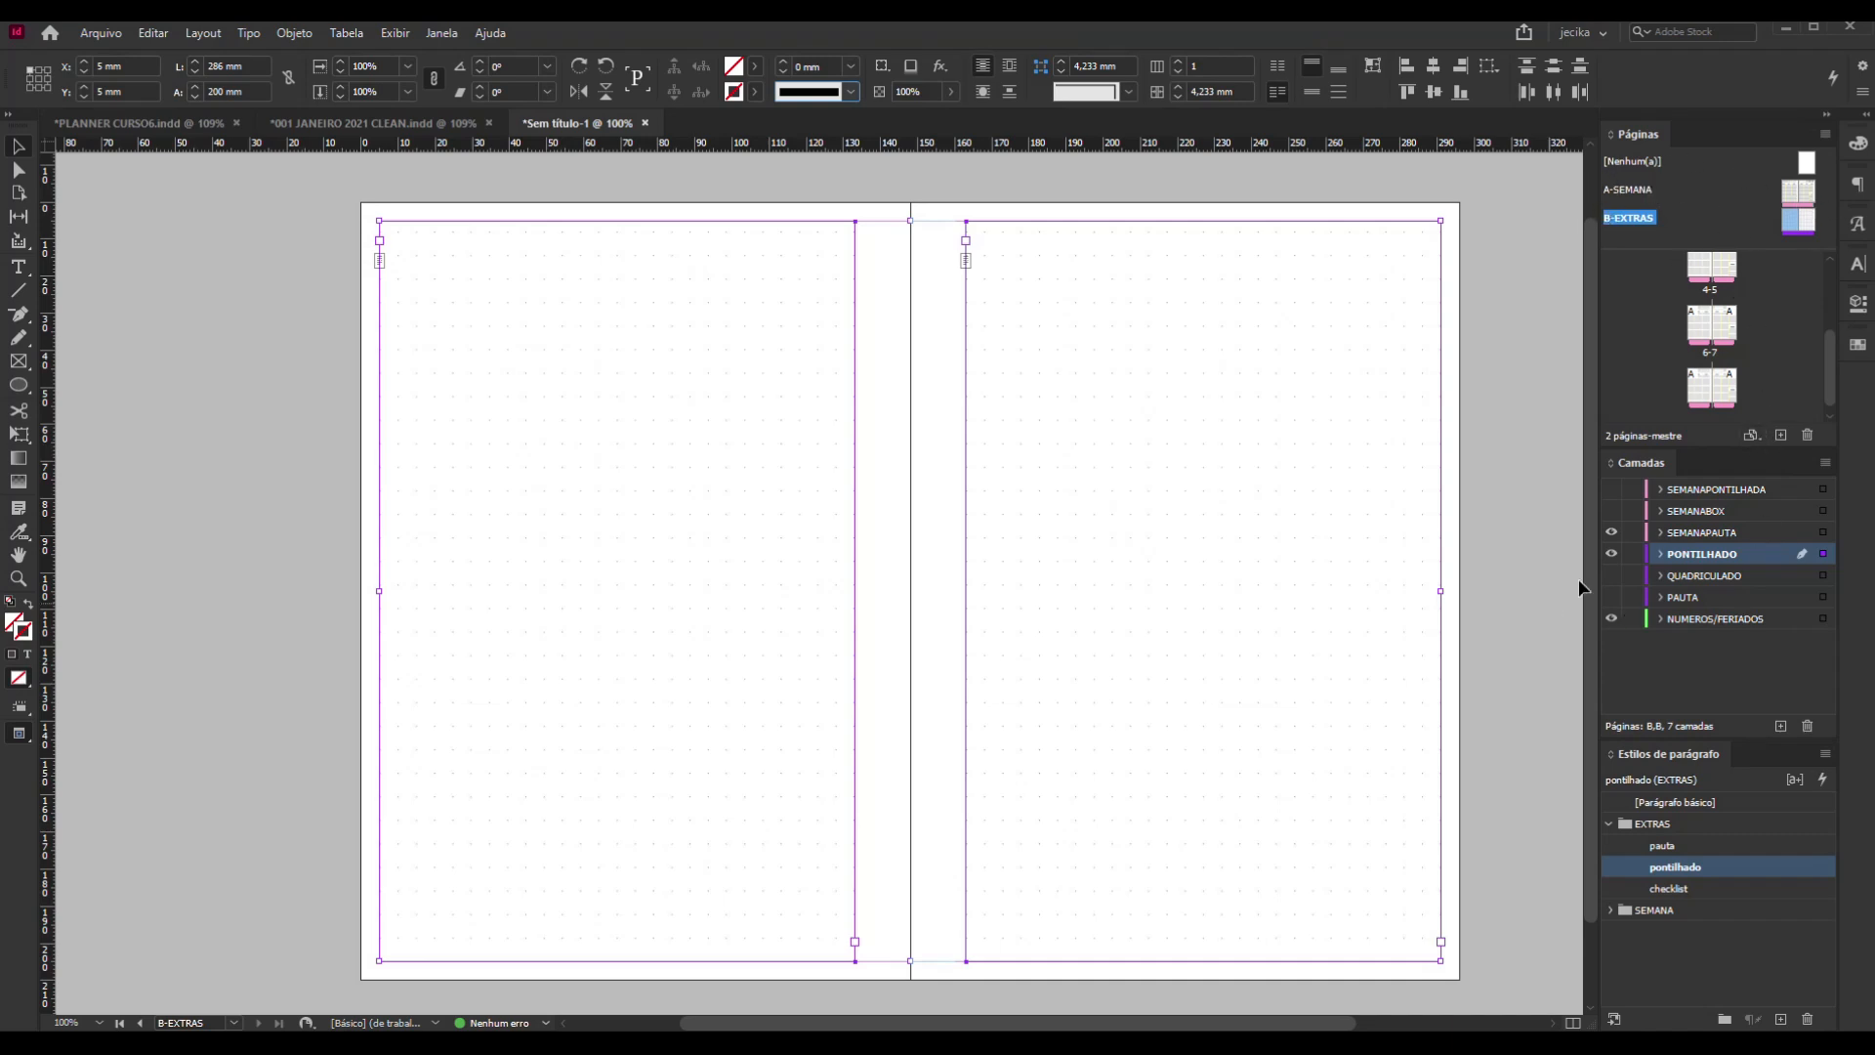
# Review the weekly layouts on the document spreads from pages 6-7 back to pages 2-3
pyautogui.doubleClick(1700, 329)
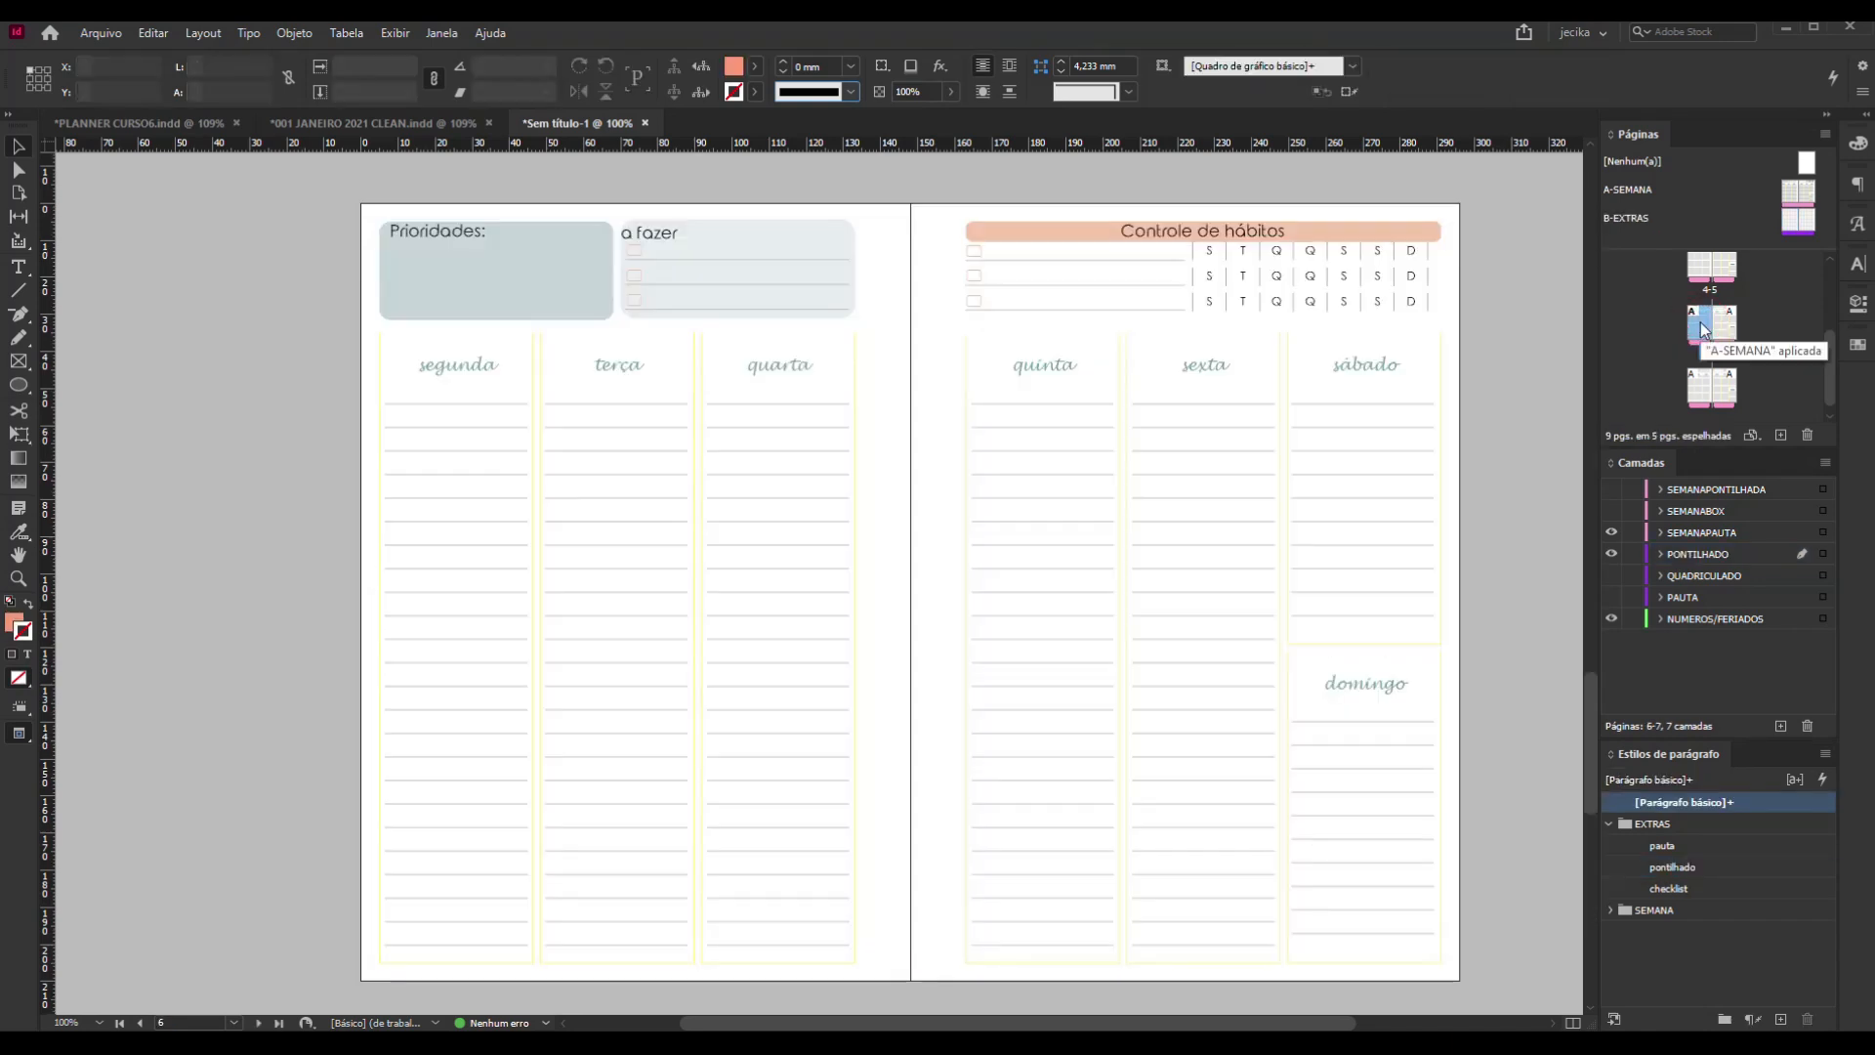
pyautogui.scroll(4, 1127, 615)
pyautogui.scroll(-4, 1127, 615)
pyautogui.scroll(4, 1127, 615)
pyautogui.scroll(-3, 1127, 623)
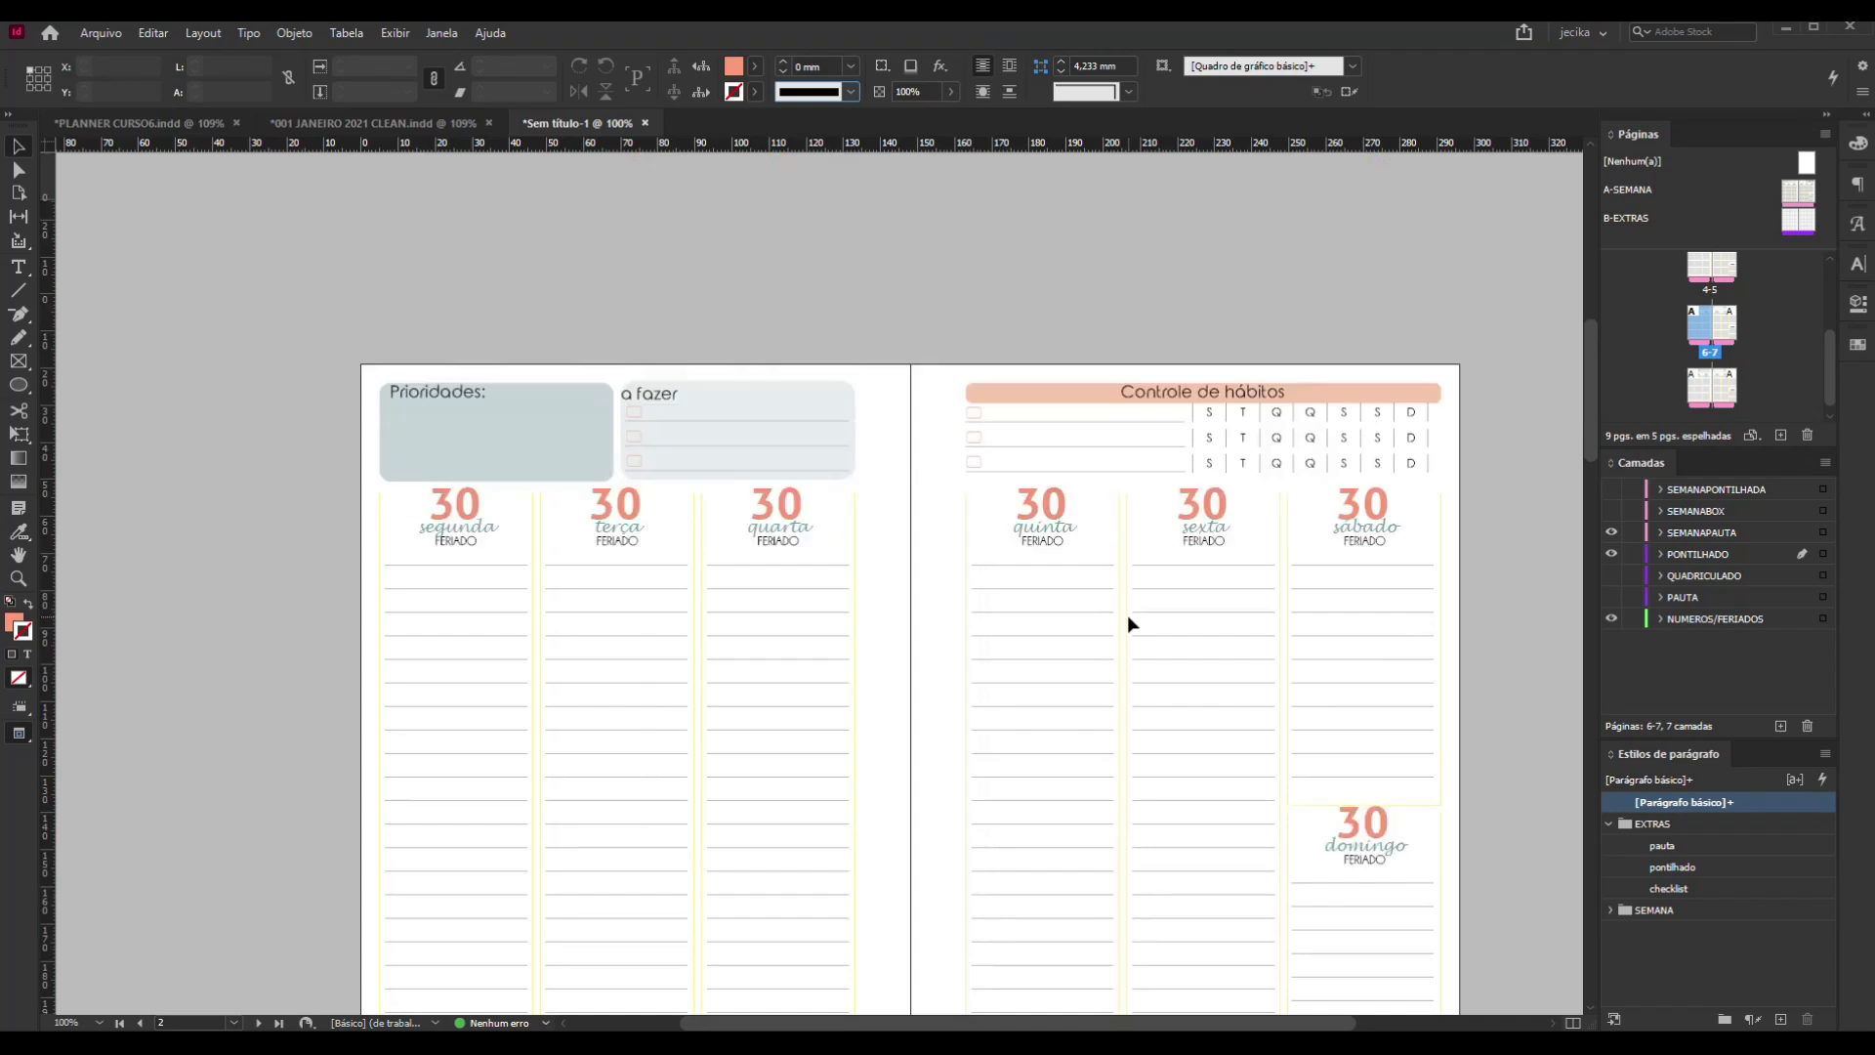
pyautogui.scroll(3, 1128, 621)
pyautogui.scroll(-4, 1127, 621)
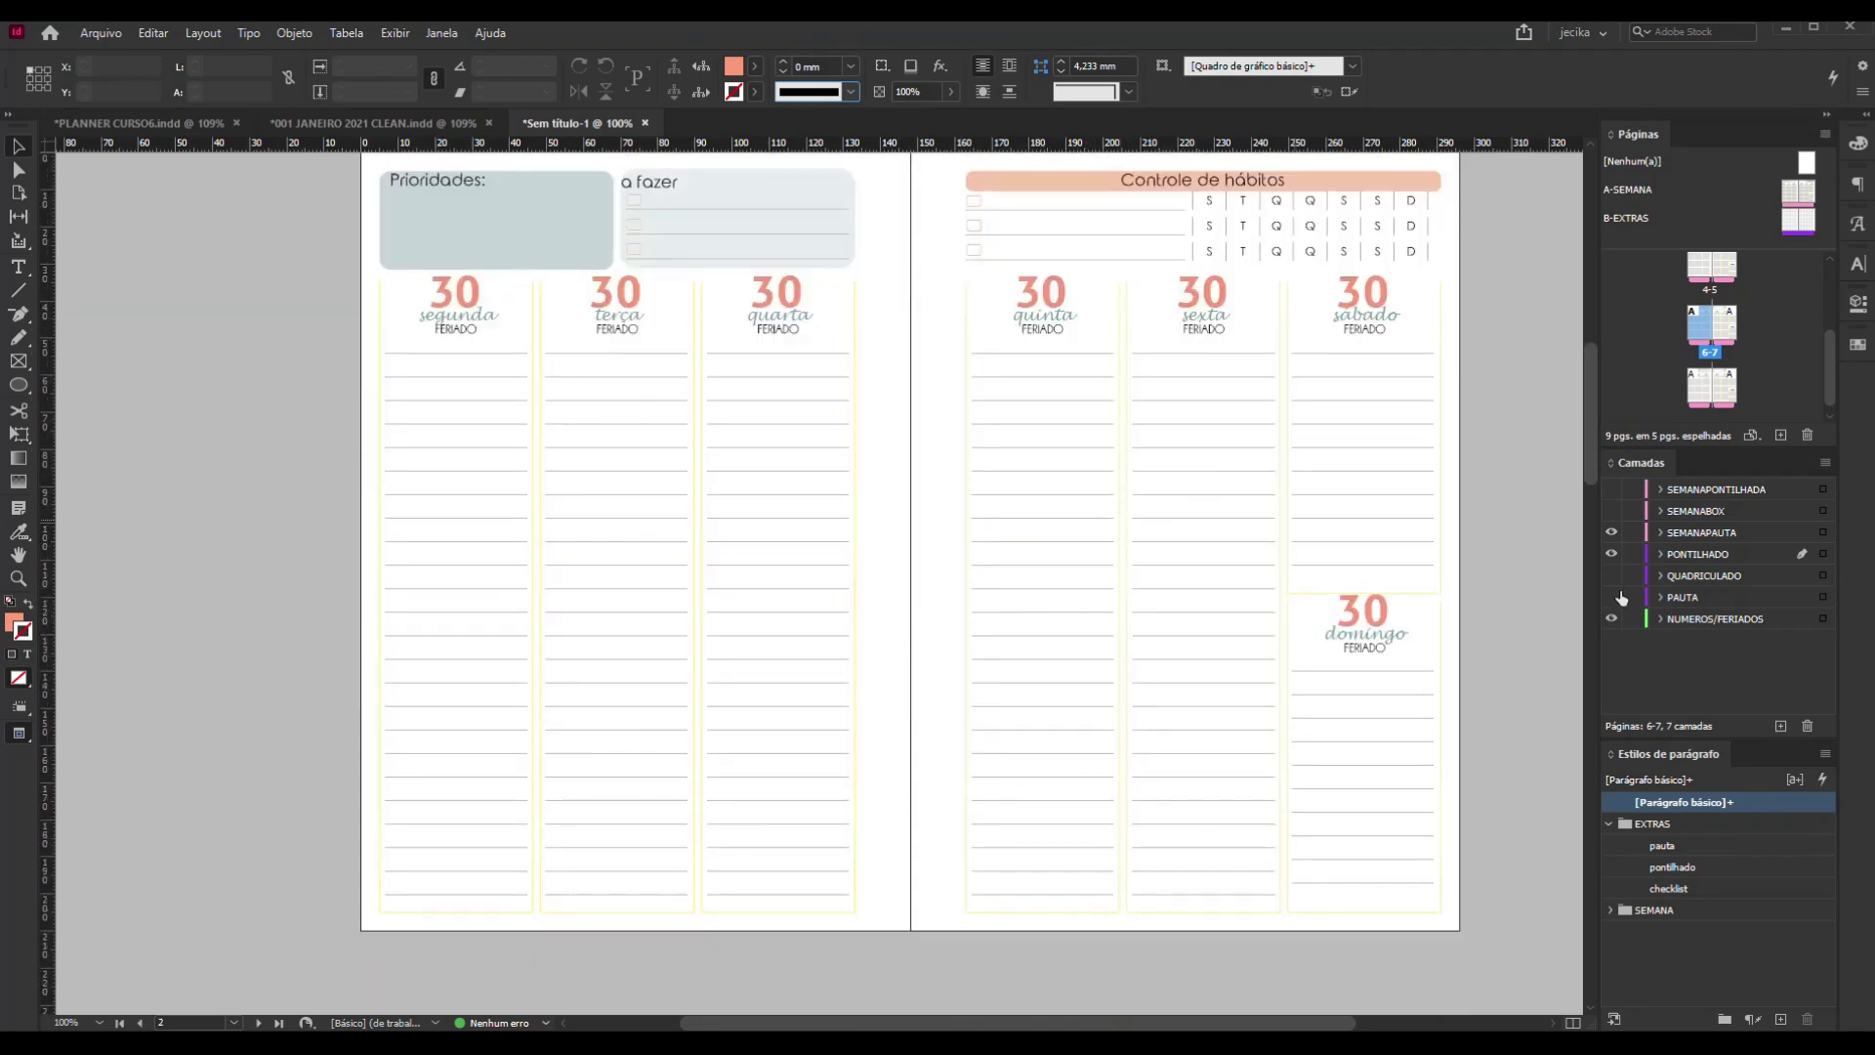
# Show the QUADRICULADO layer instead of PONTILHADO and apply the right-hand page of the B-EXTRAS master to pages 7 and 3
pyautogui.click(1612, 554)
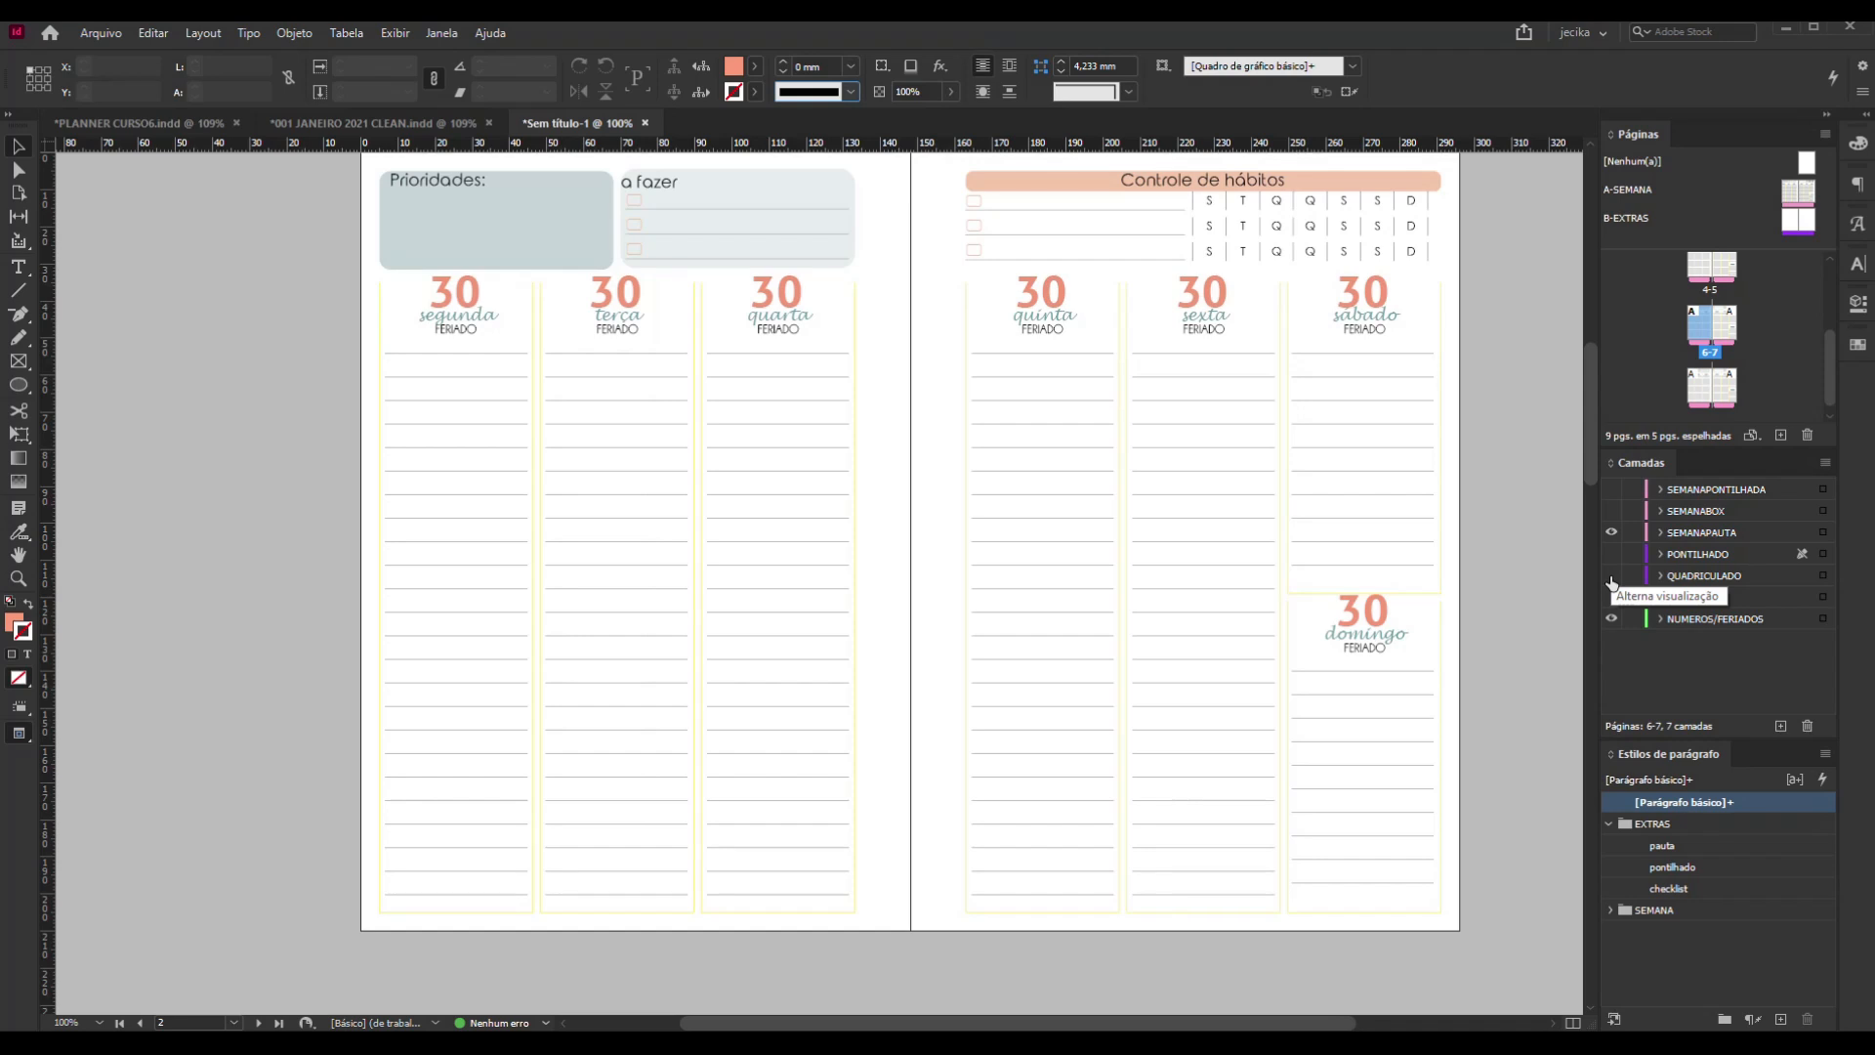
pyautogui.click(1612, 577)
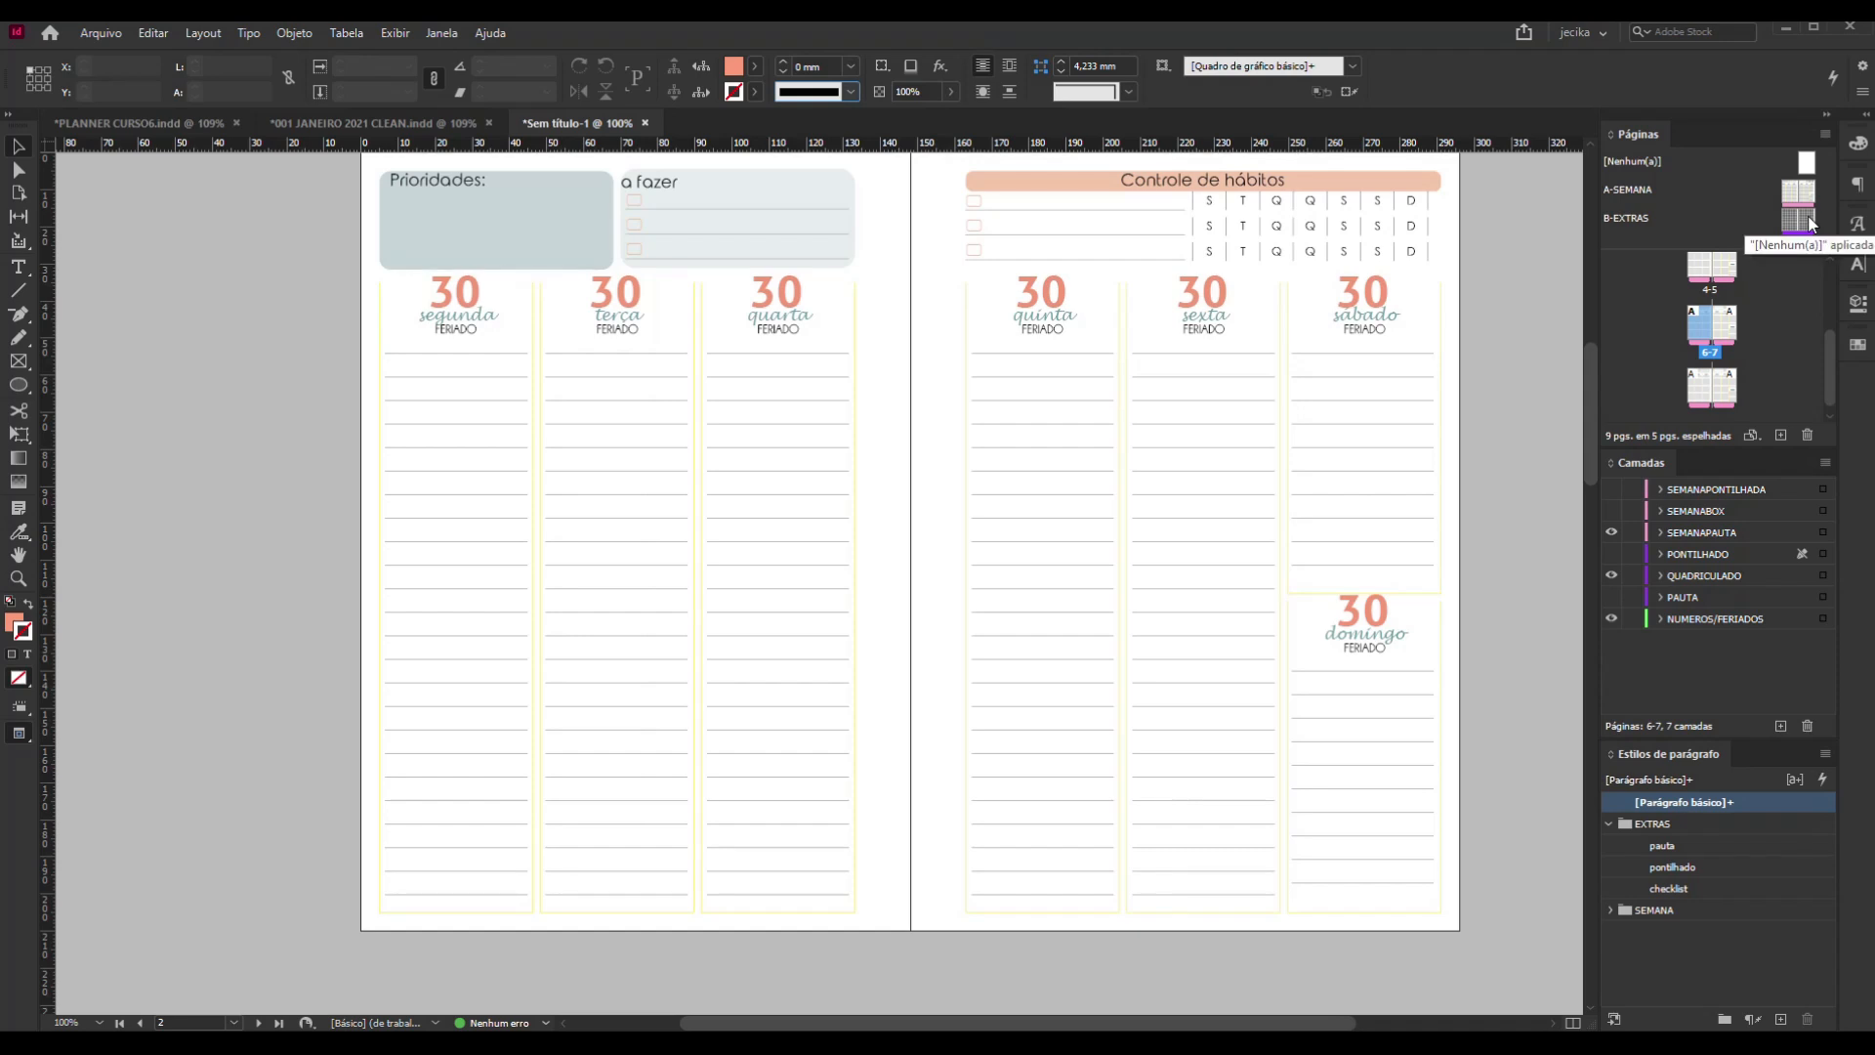
pyautogui.moveTo(1808, 223); pyautogui.dragTo(1731, 327)
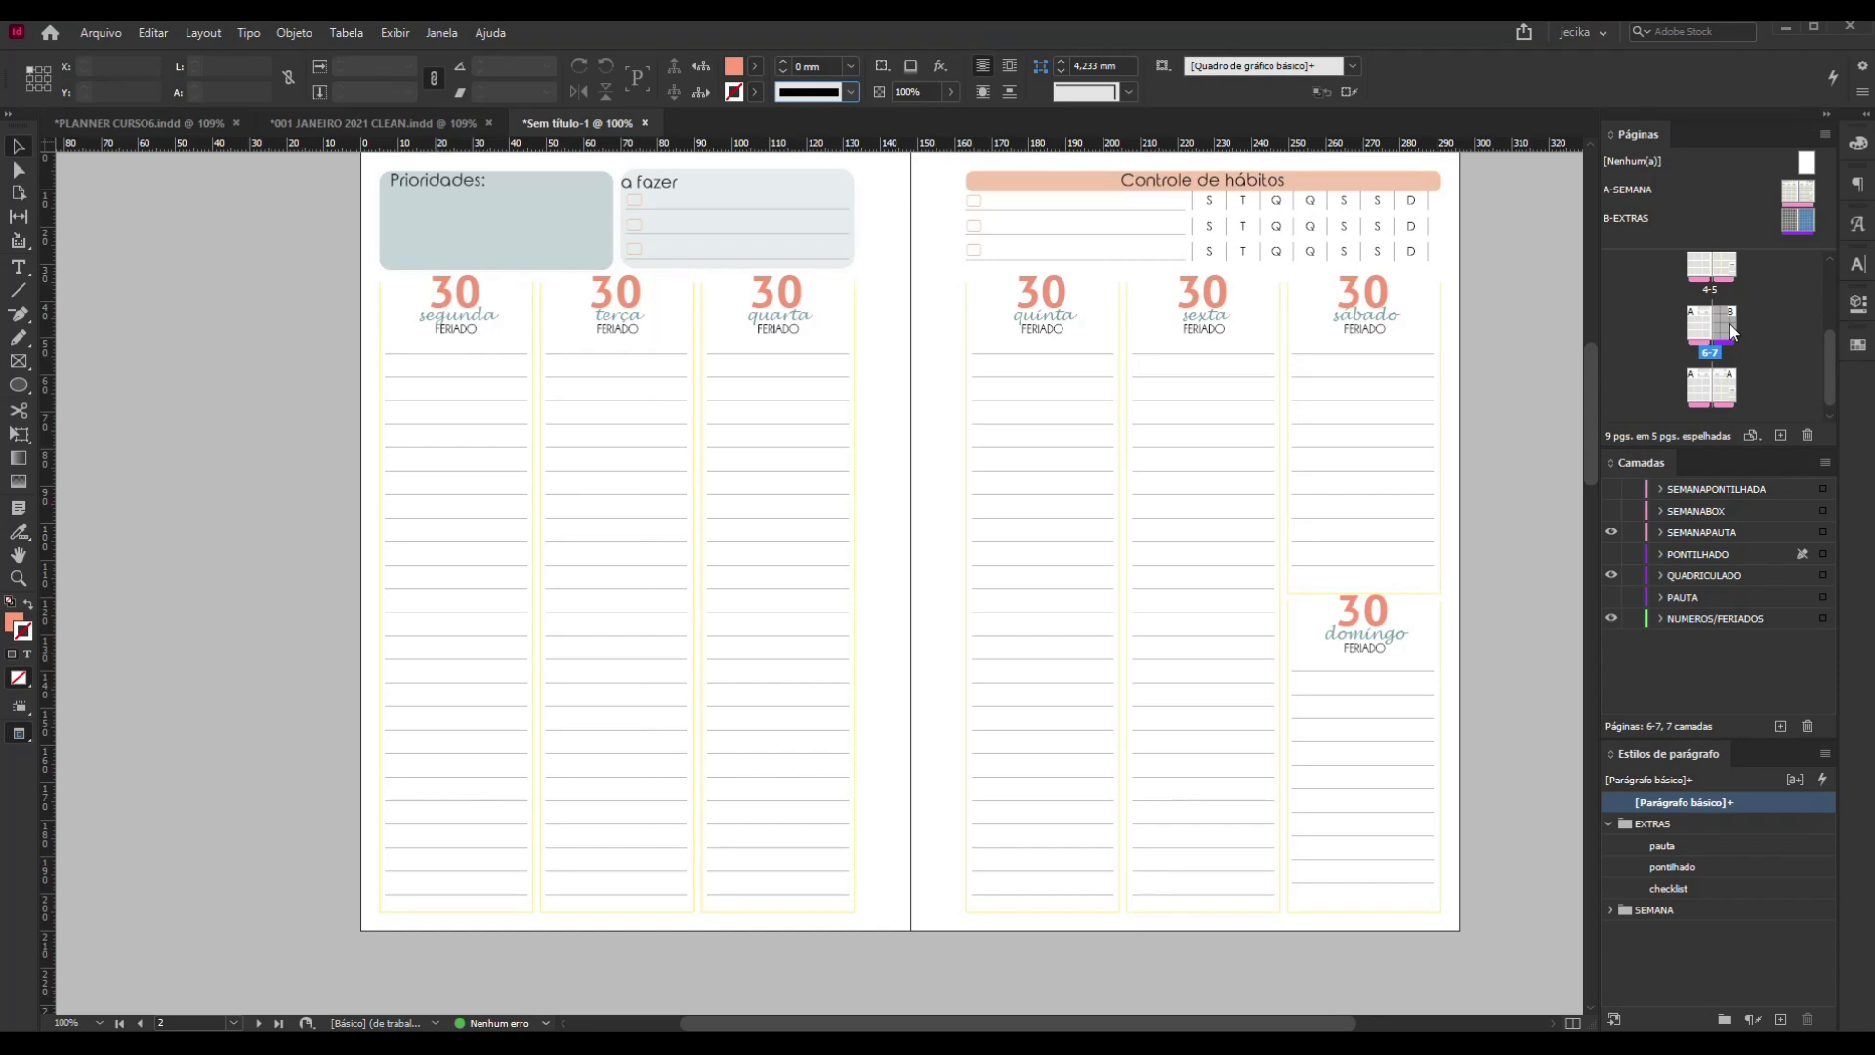
pyautogui.click(1081, 421)
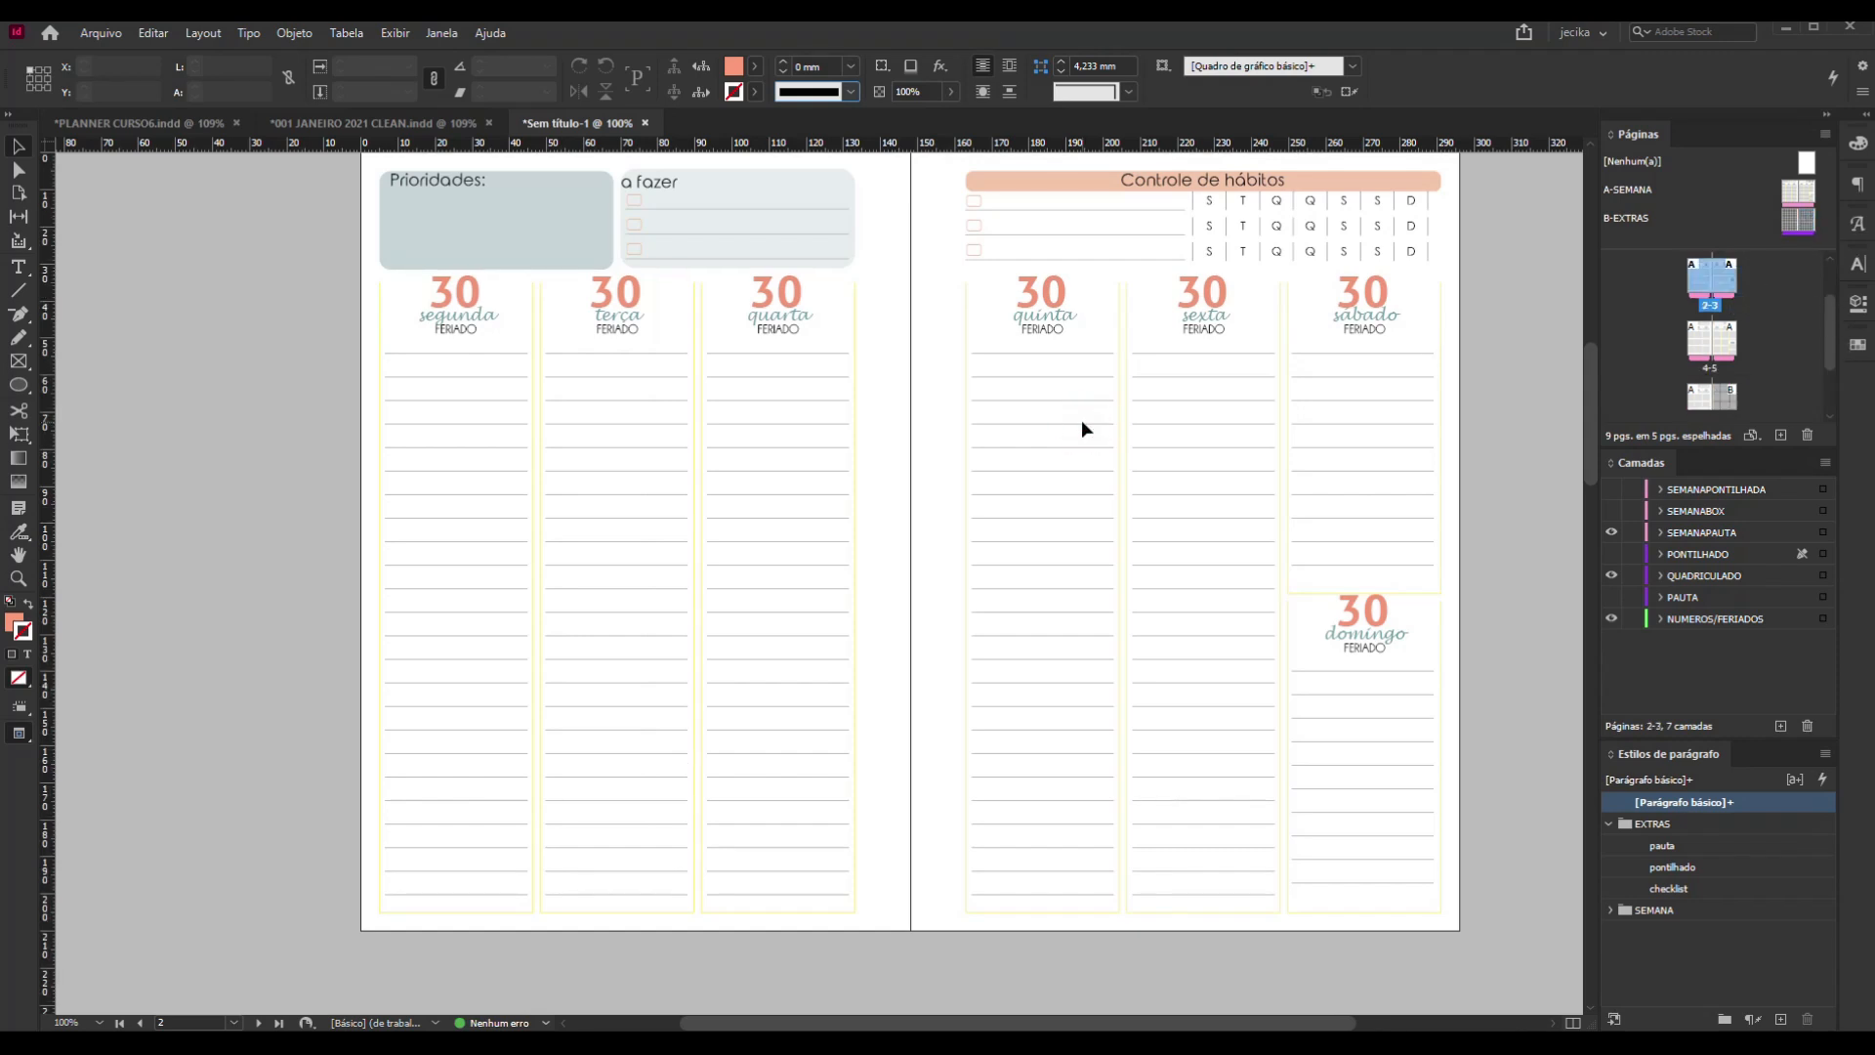
pyautogui.moveTo(1801, 220); pyautogui.dragTo(1734, 277)
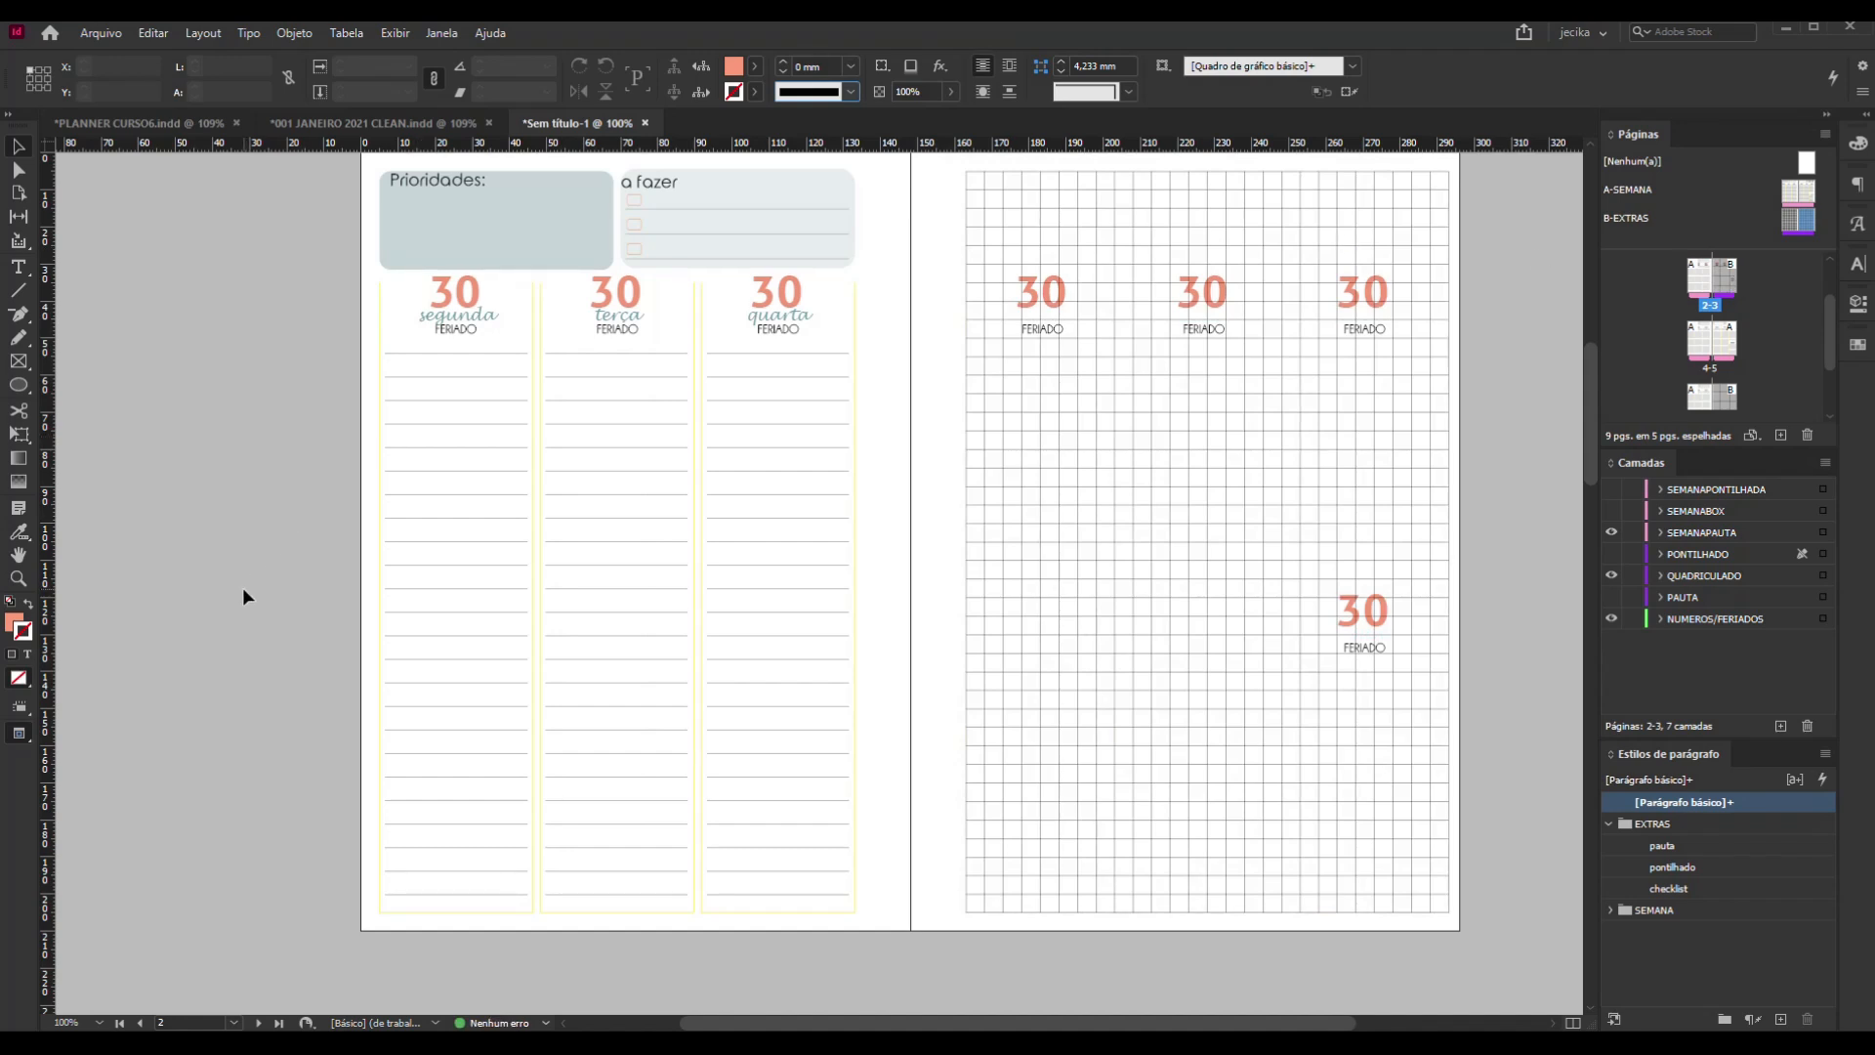
# Preview the PAUTA, QUADRICULADO and PONTILHADO layers on page 3, leaving all three hidden
pyautogui.click(1612, 576)
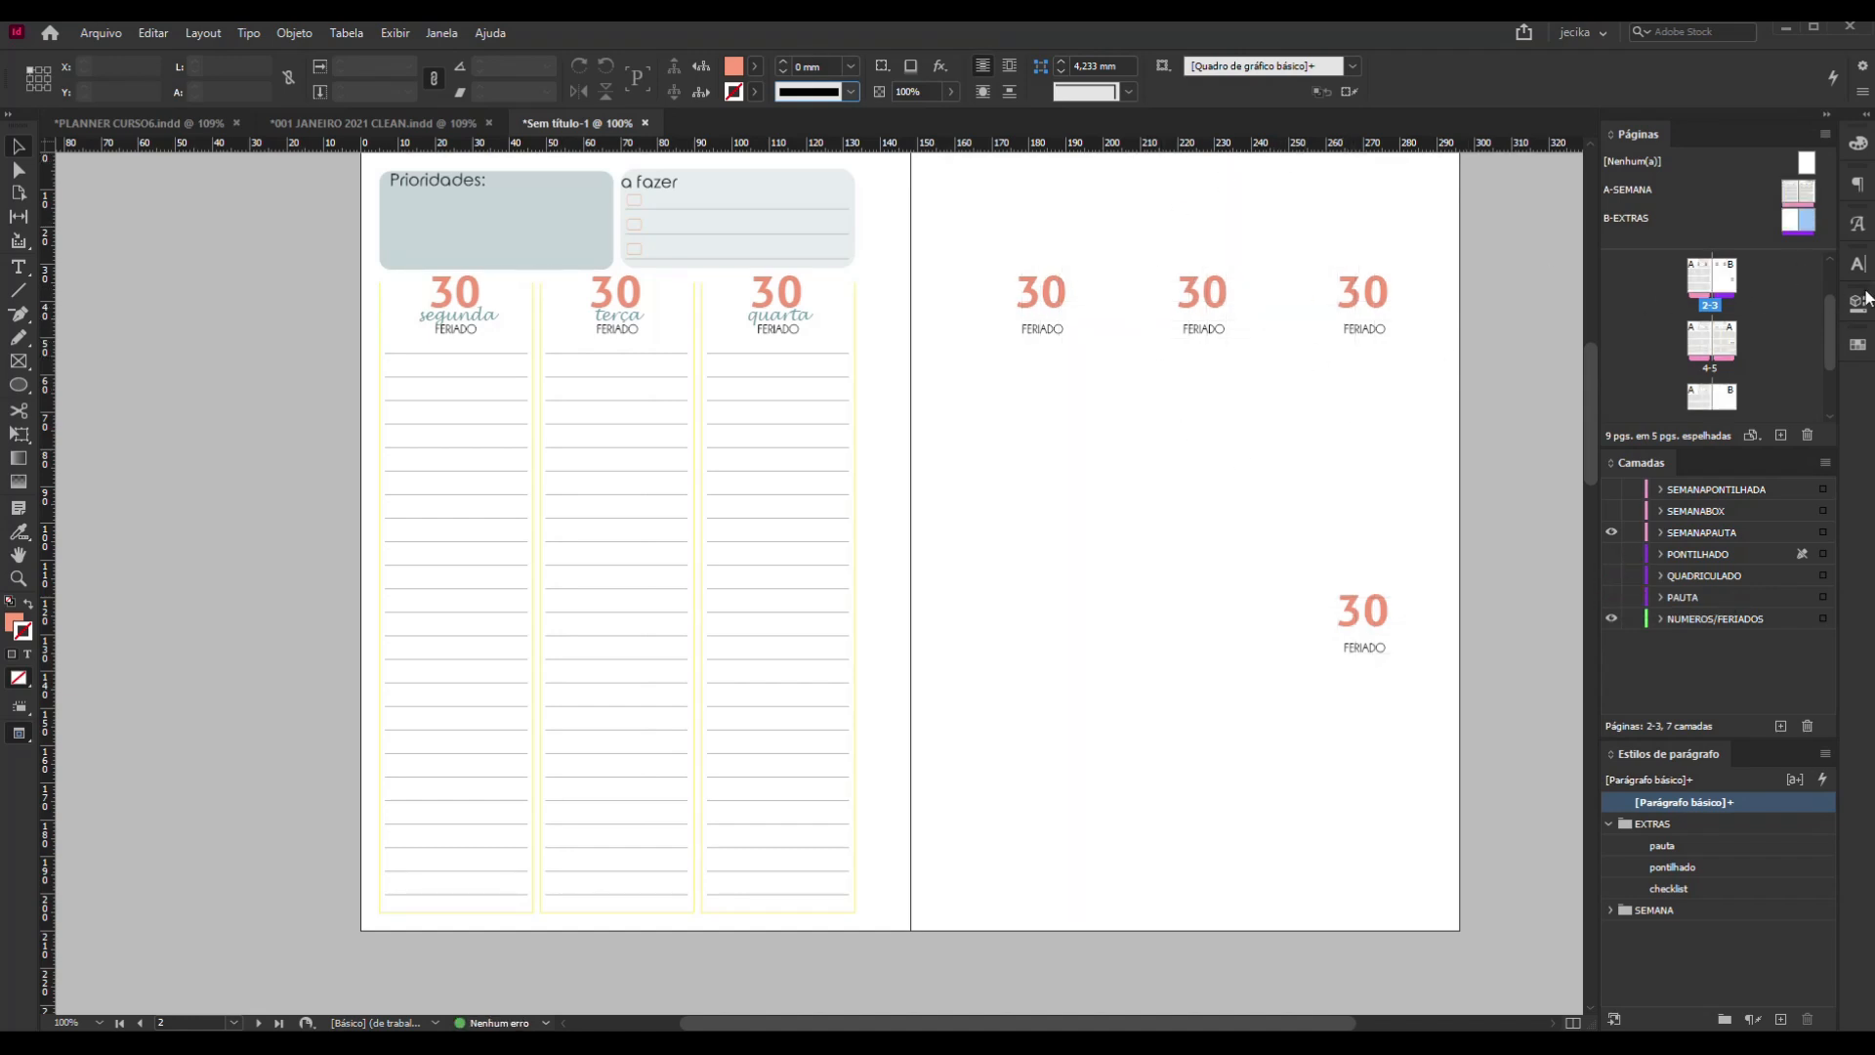
pyautogui.click(1612, 598)
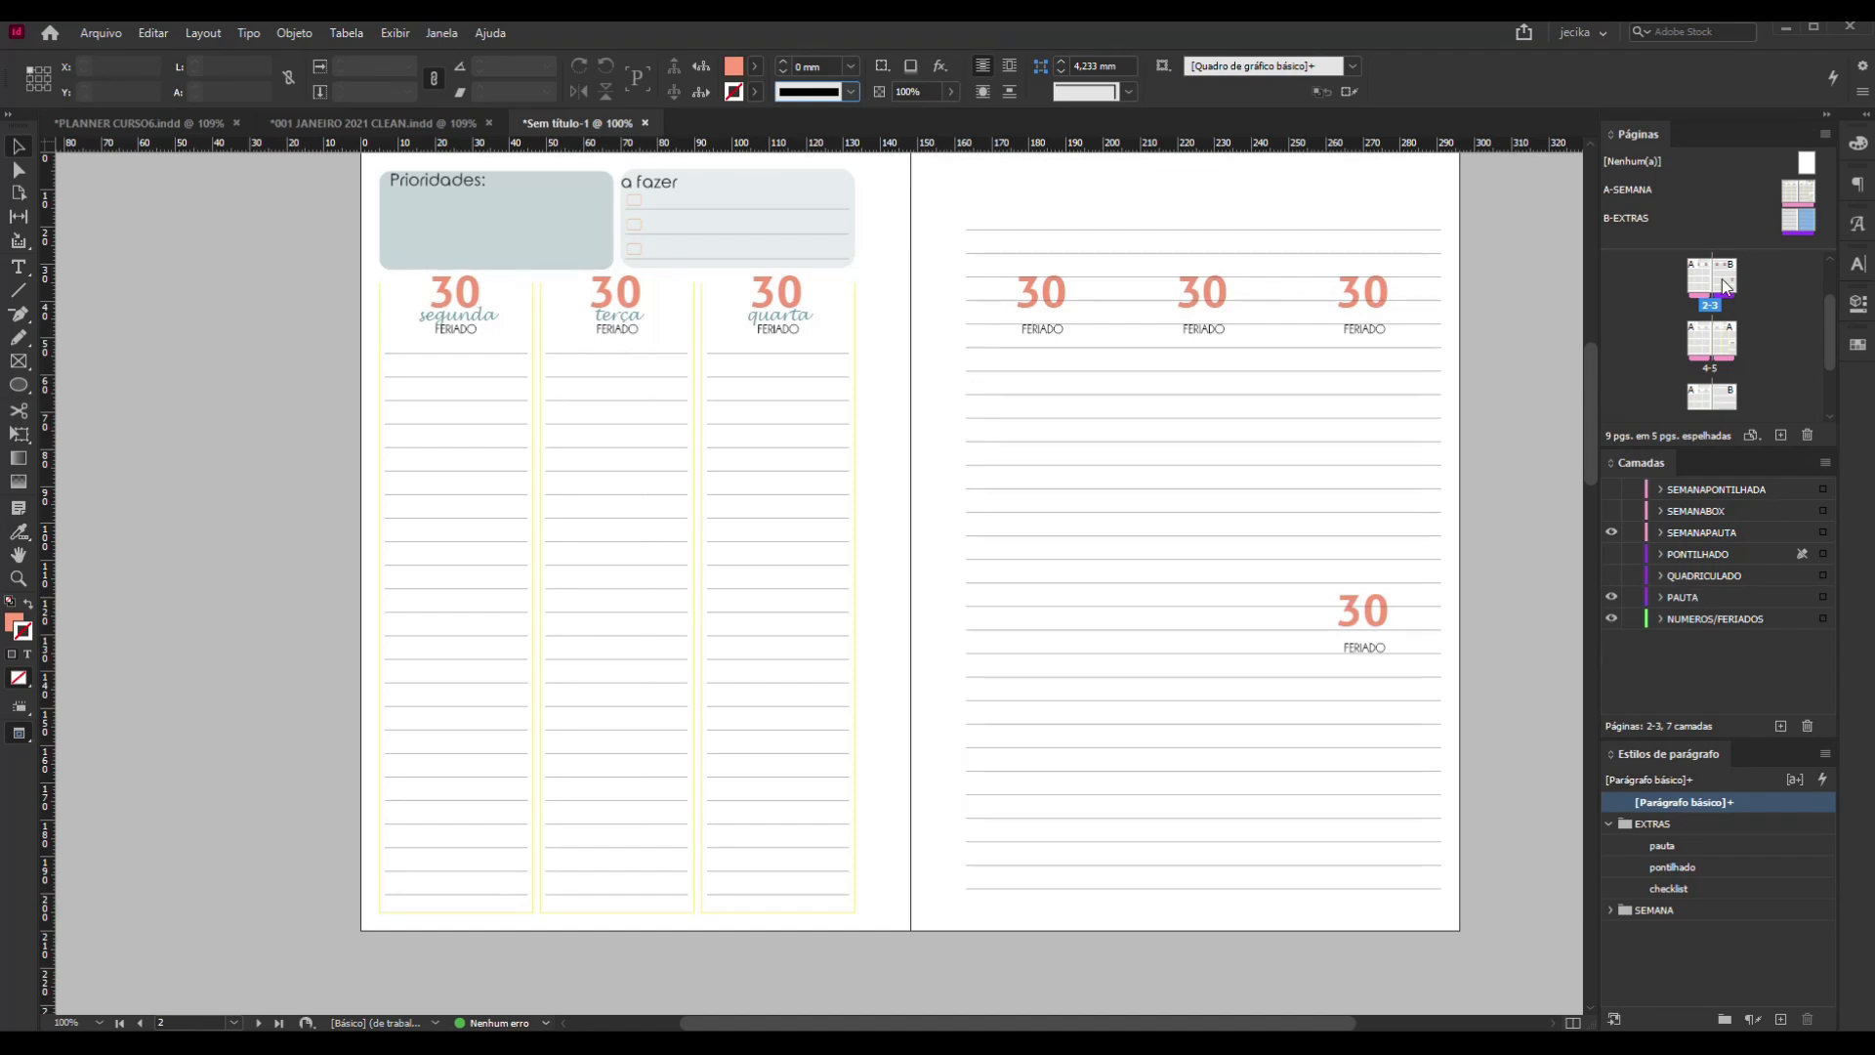
pyautogui.click(1612, 597)
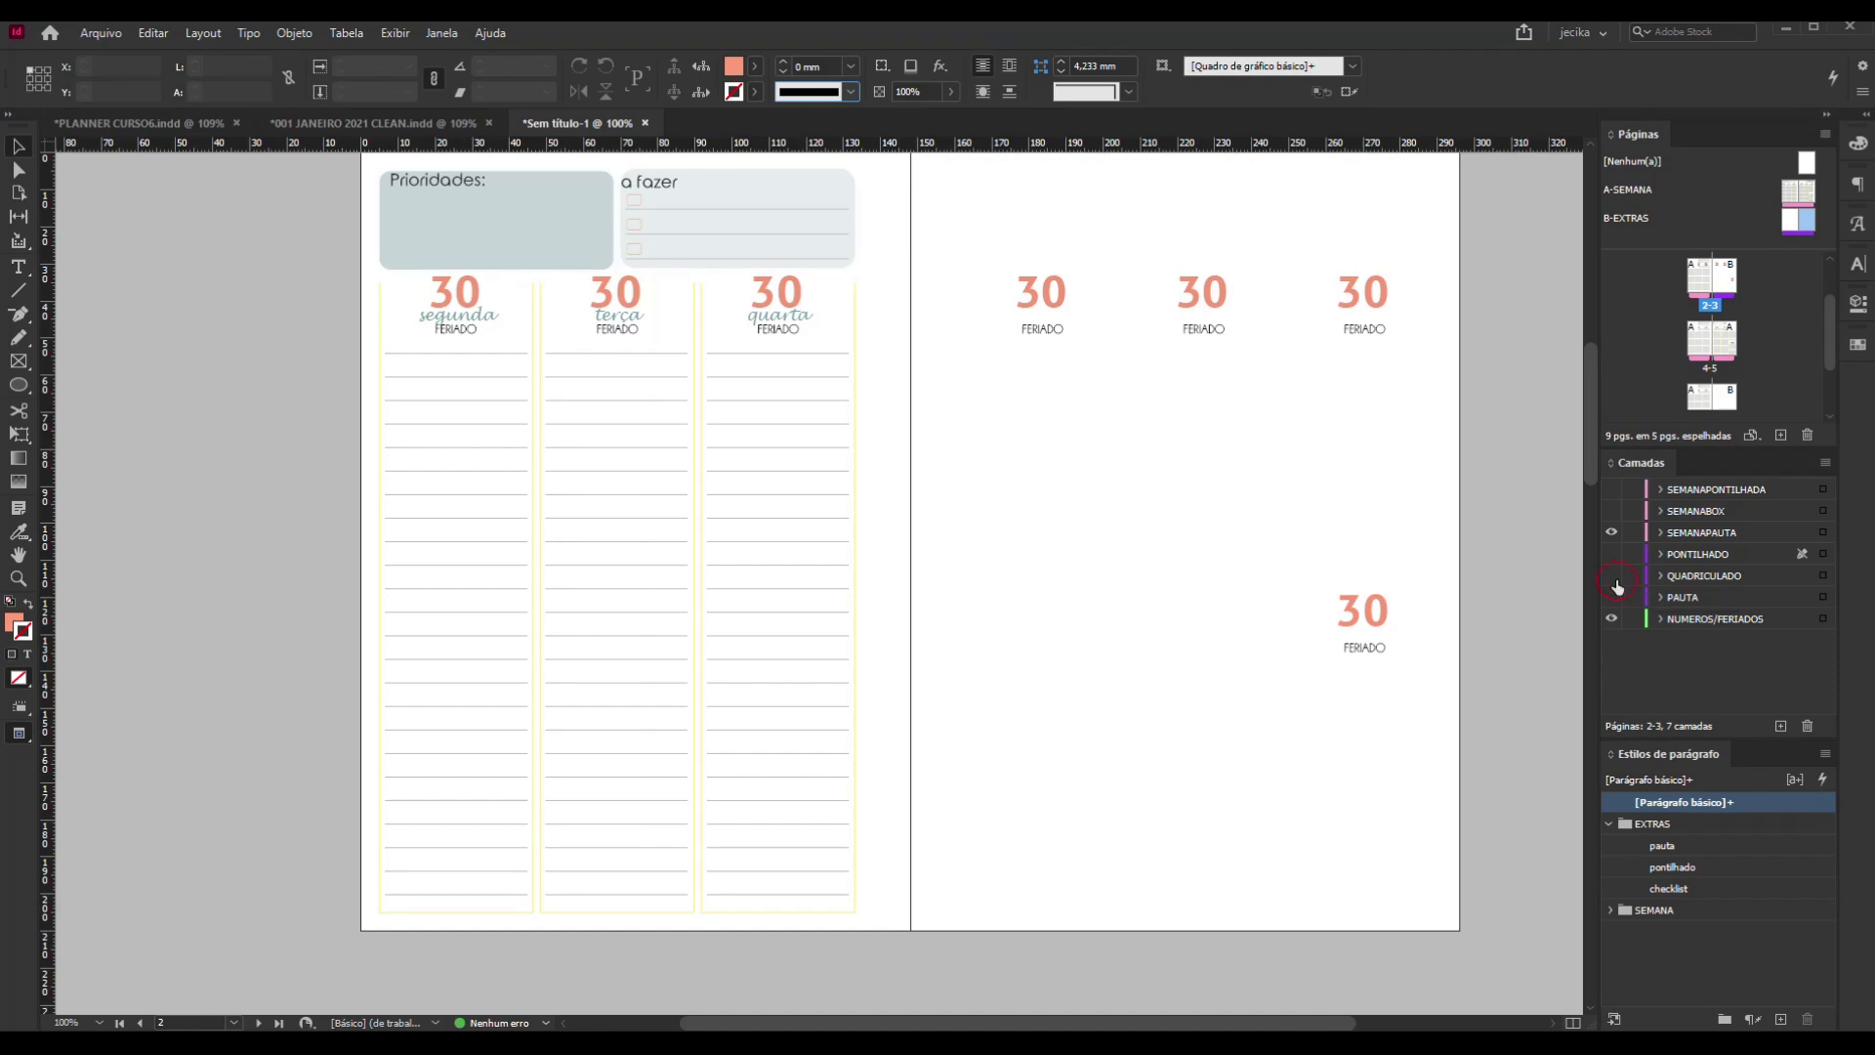
pyautogui.click(1613, 575)
pyautogui.click(1611, 554)
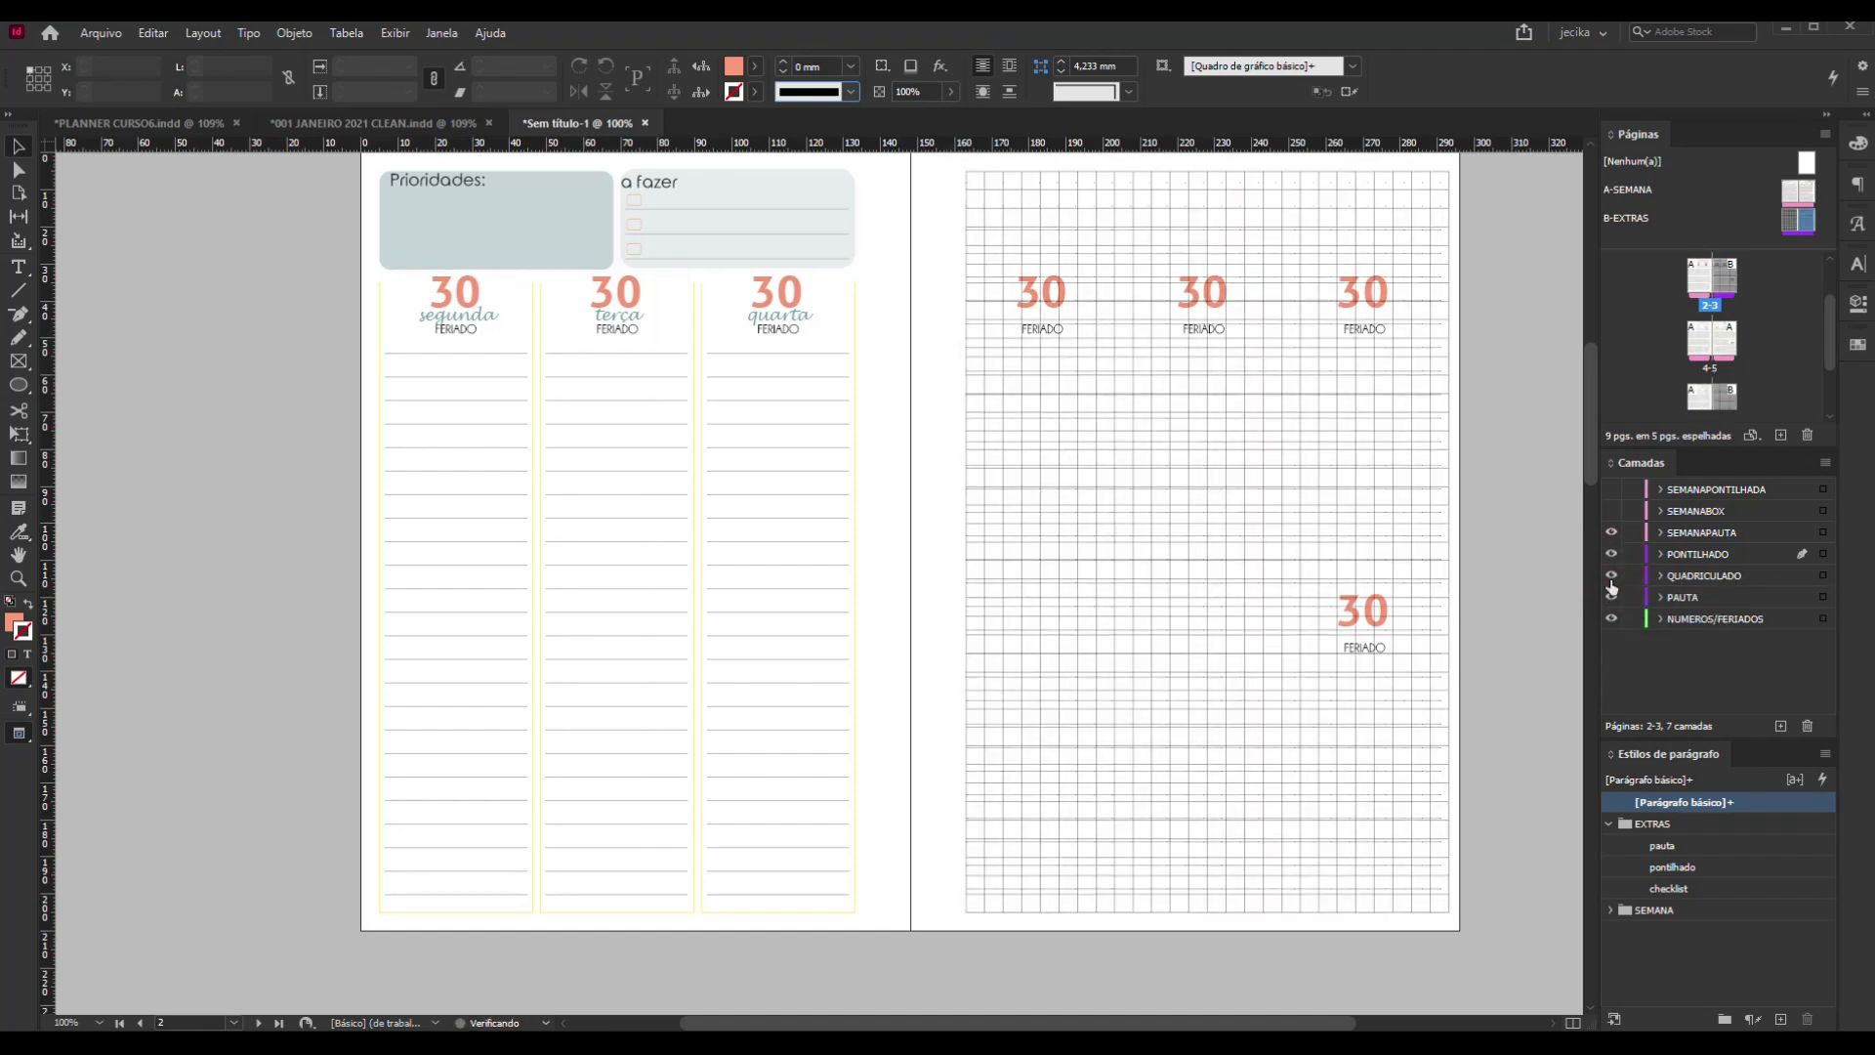
pyautogui.click(1613, 577)
pyautogui.click(1611, 555)
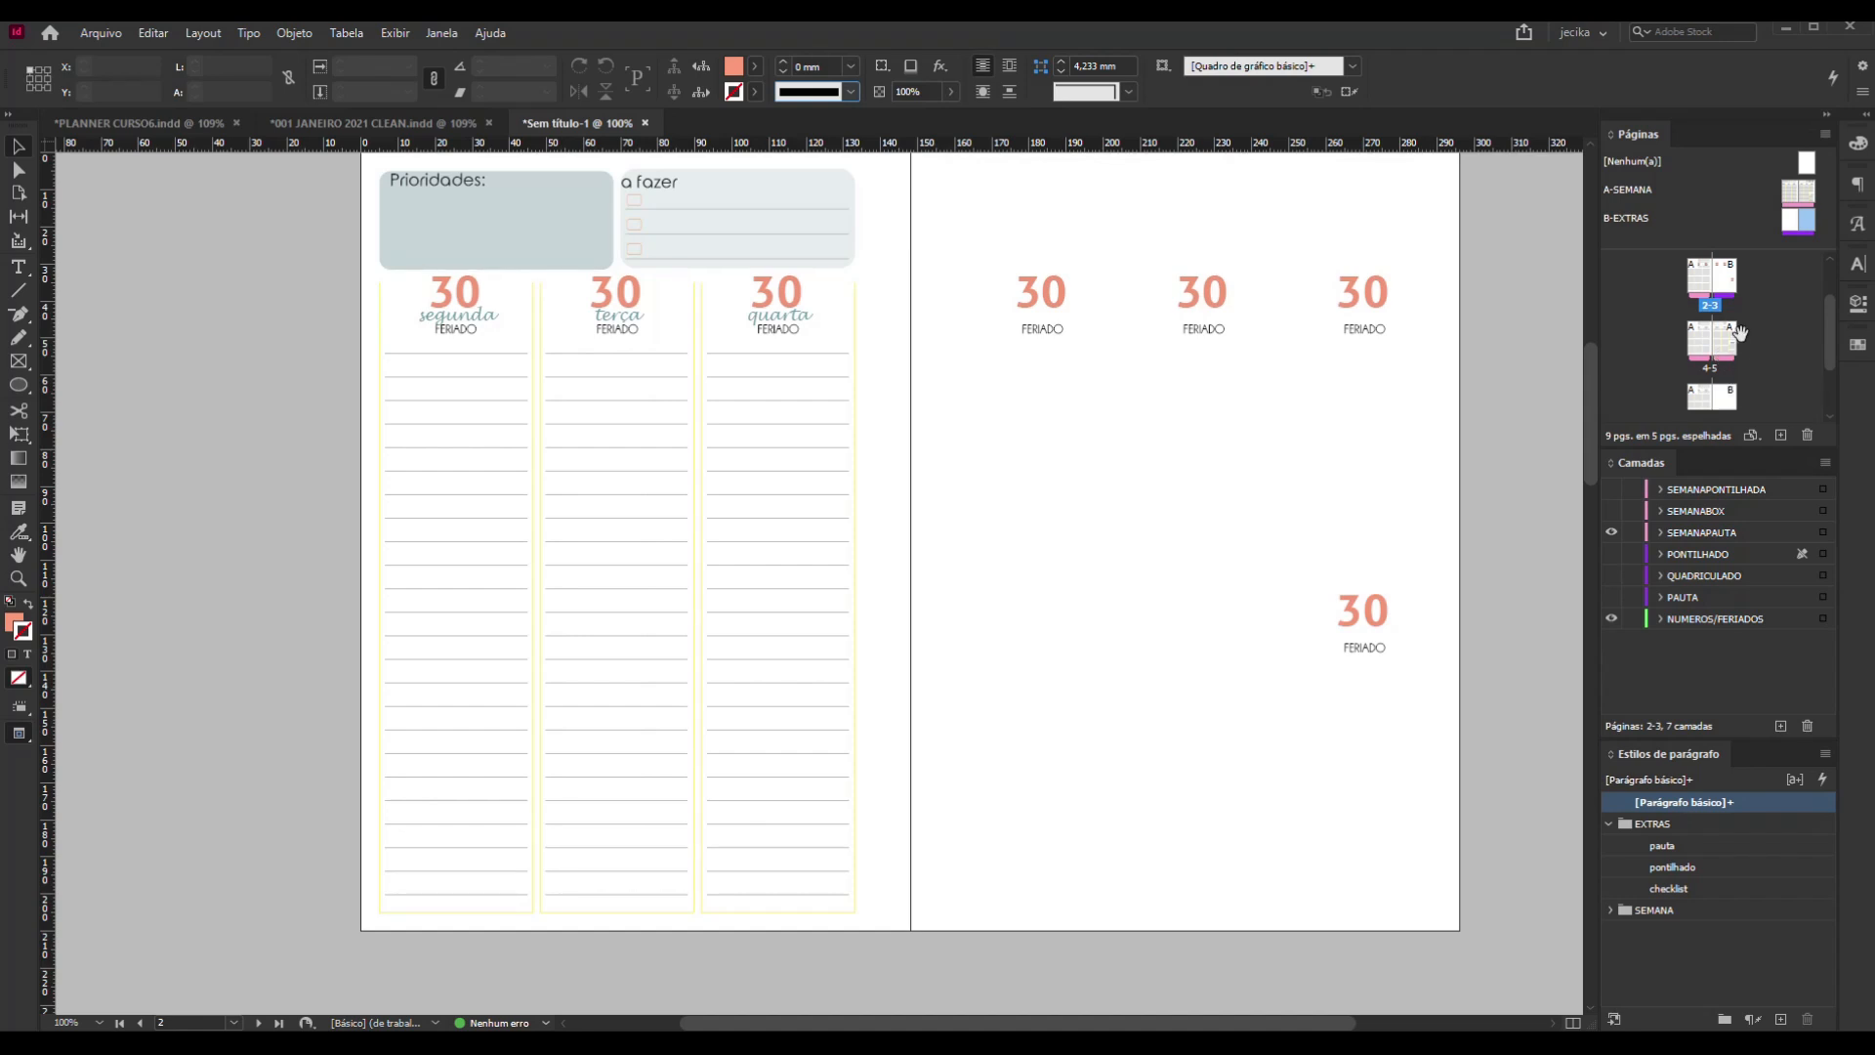
# Switch to the PLANNER CURSO6.indd document and examine how its page spreads are arranged, going back to pages 28-29
pyautogui.scroll(-2, 1739, 334)
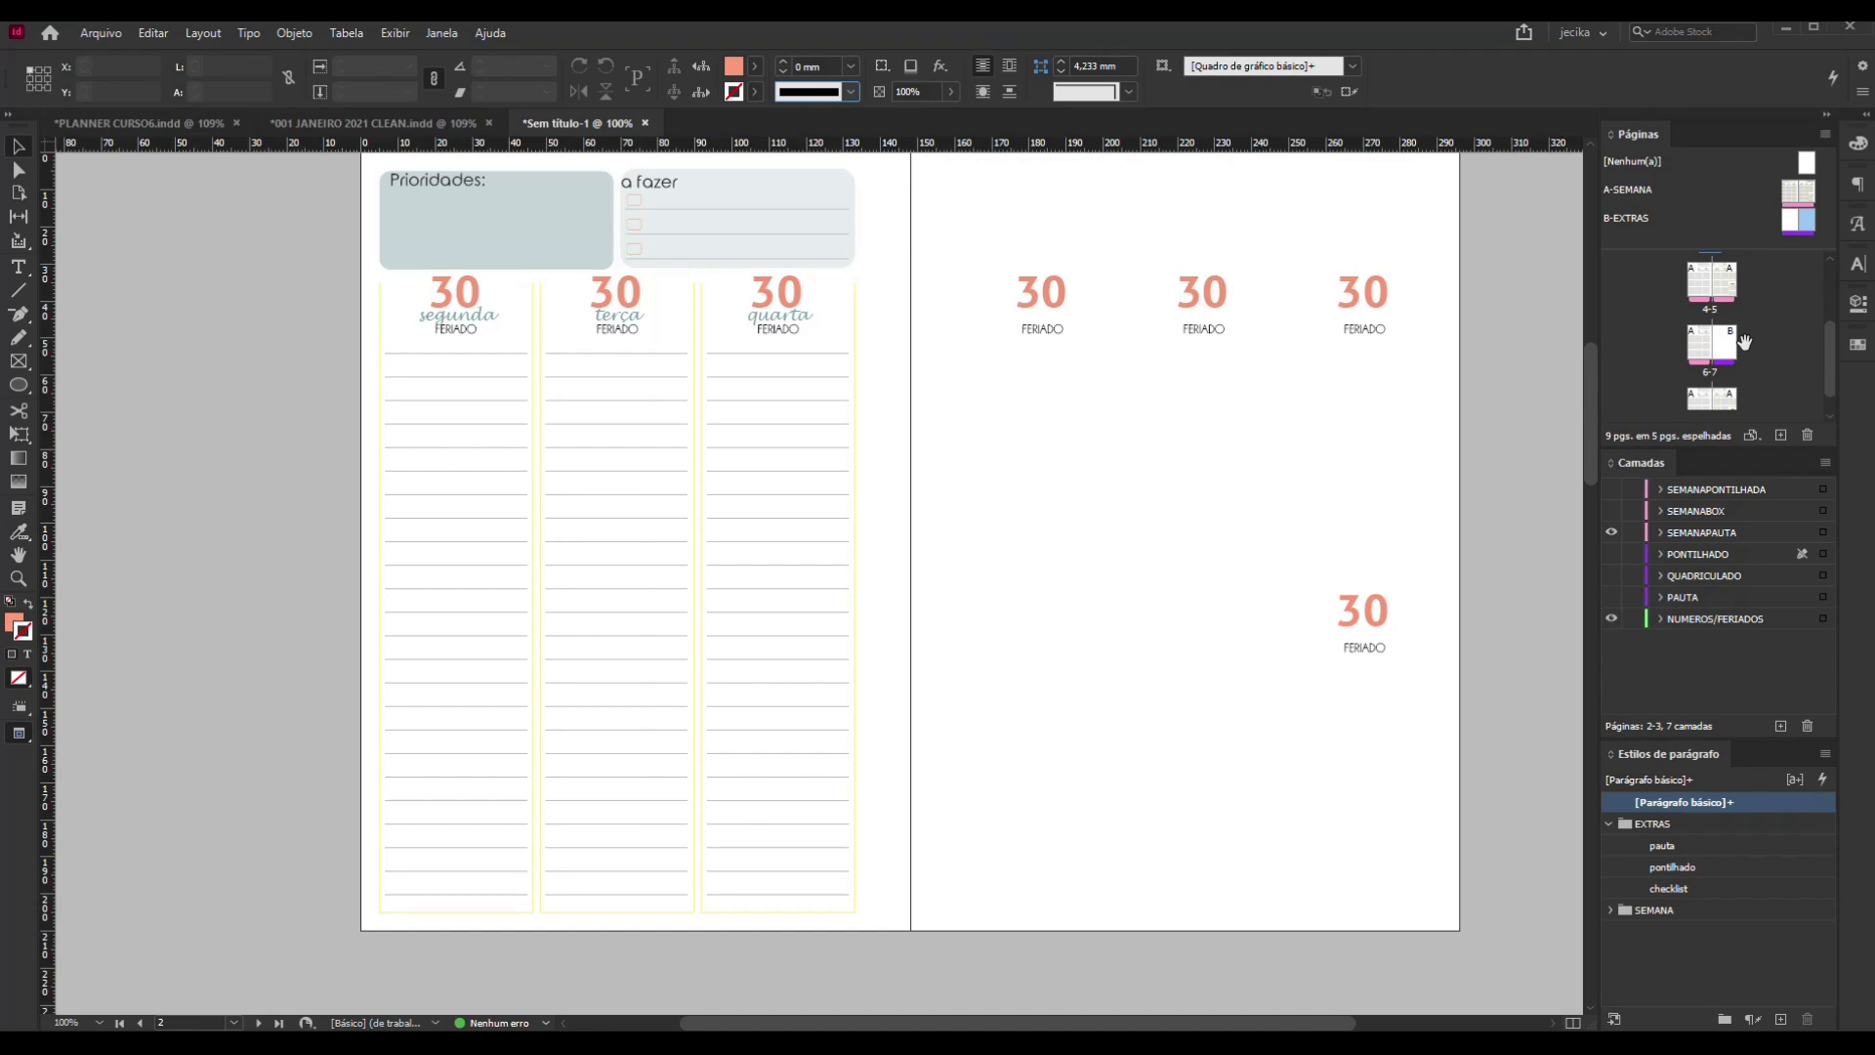
pyautogui.scroll(3, 1743, 341)
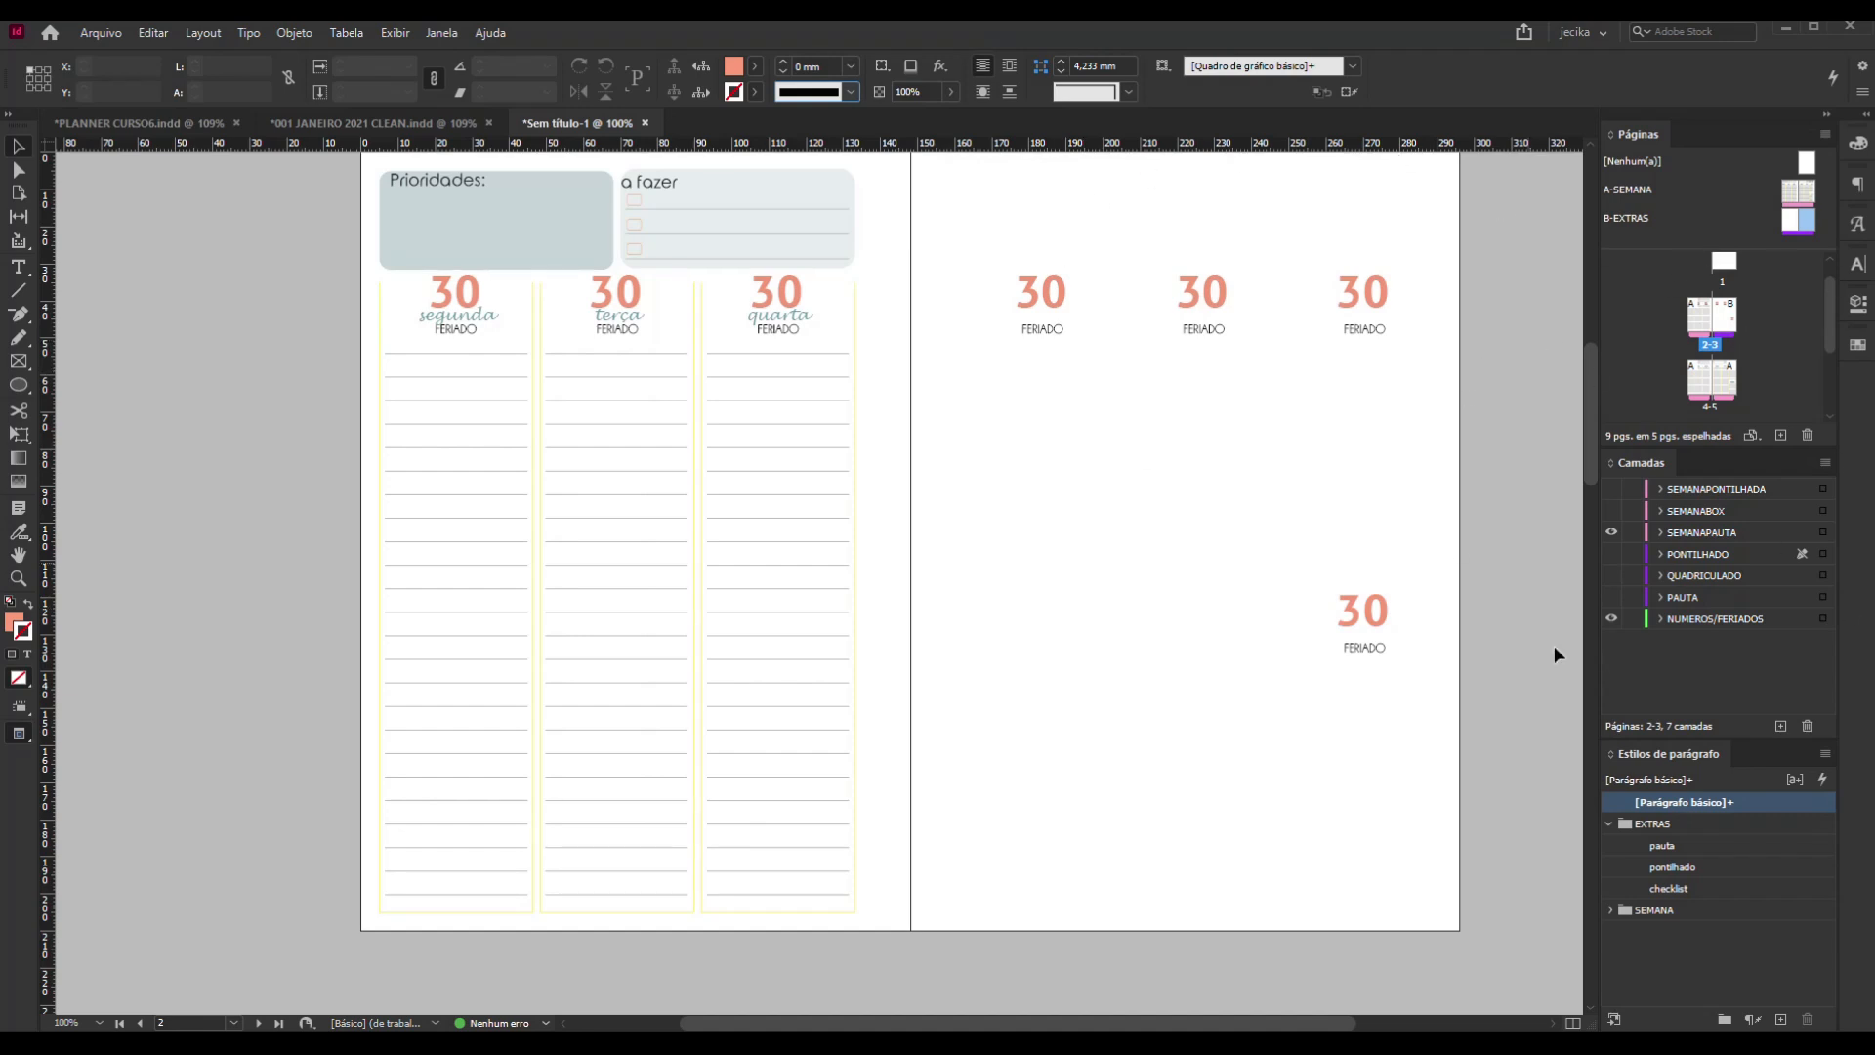
pyautogui.click(147, 125)
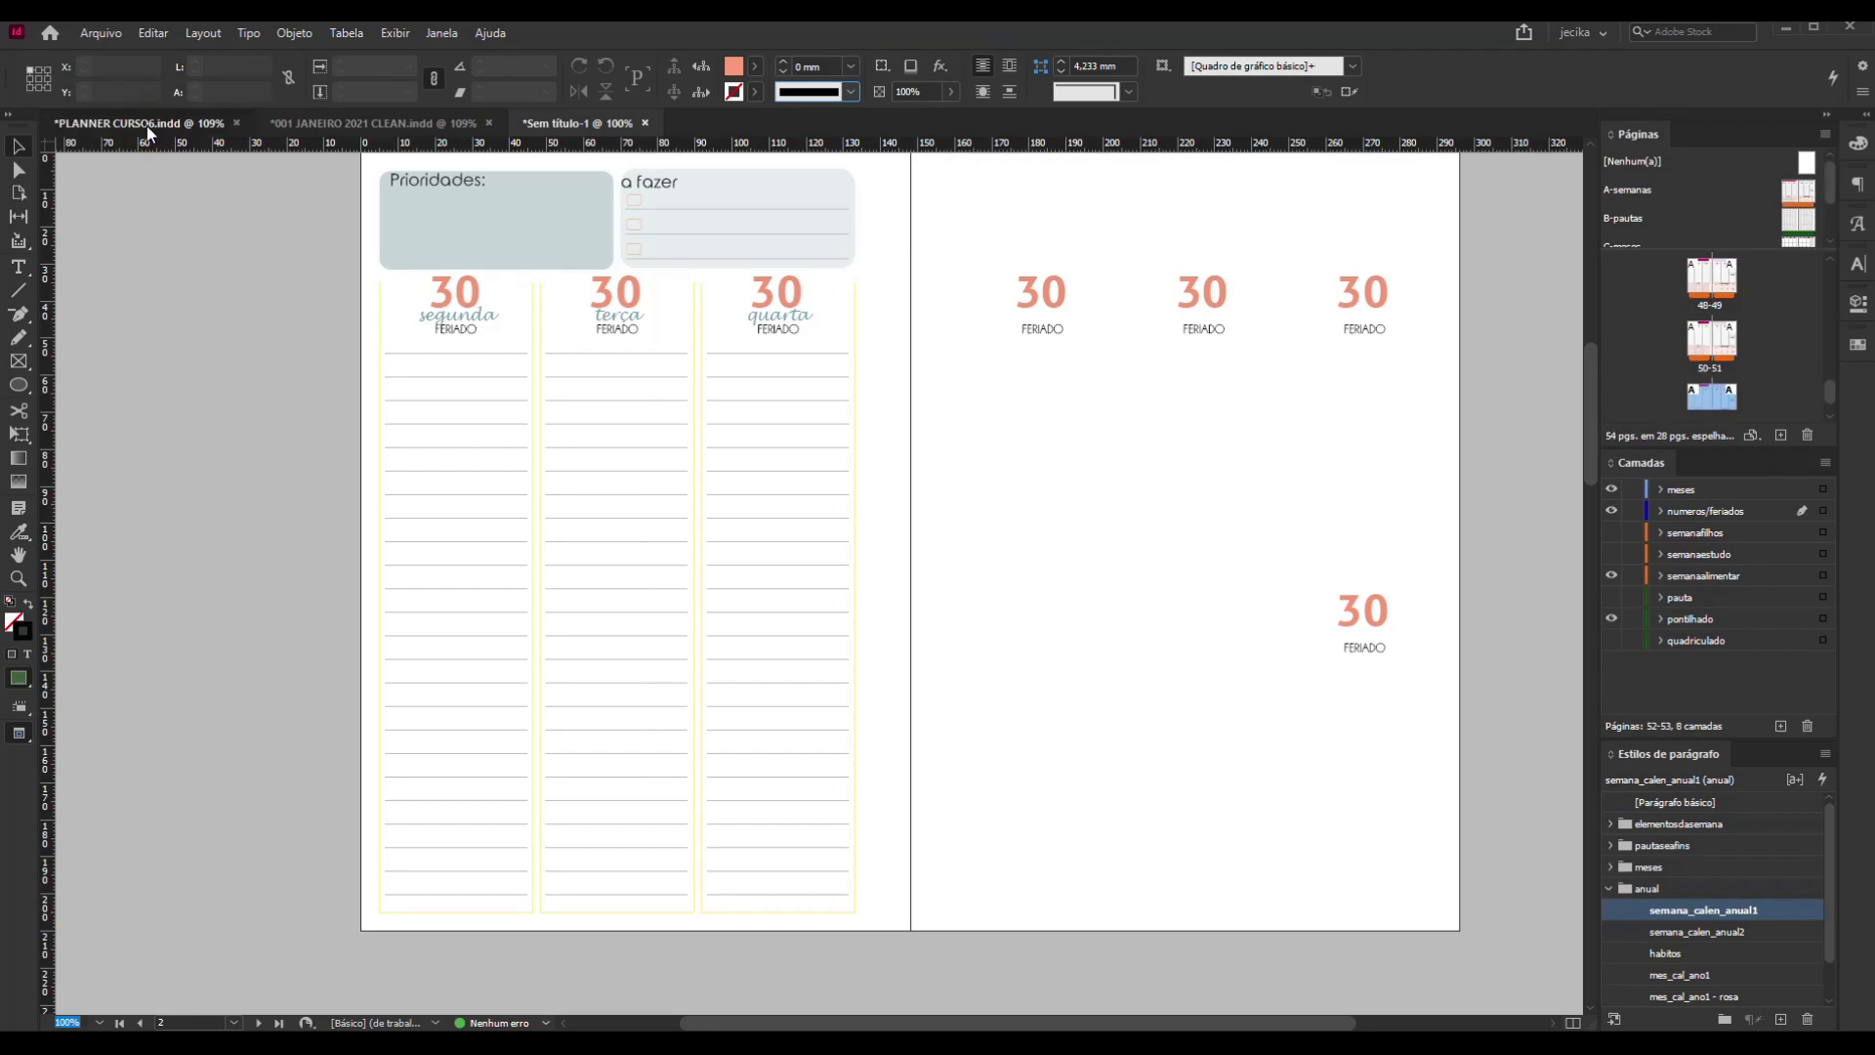
pyautogui.scroll(3, 1729, 390)
pyautogui.scroll(3, 1745, 401)
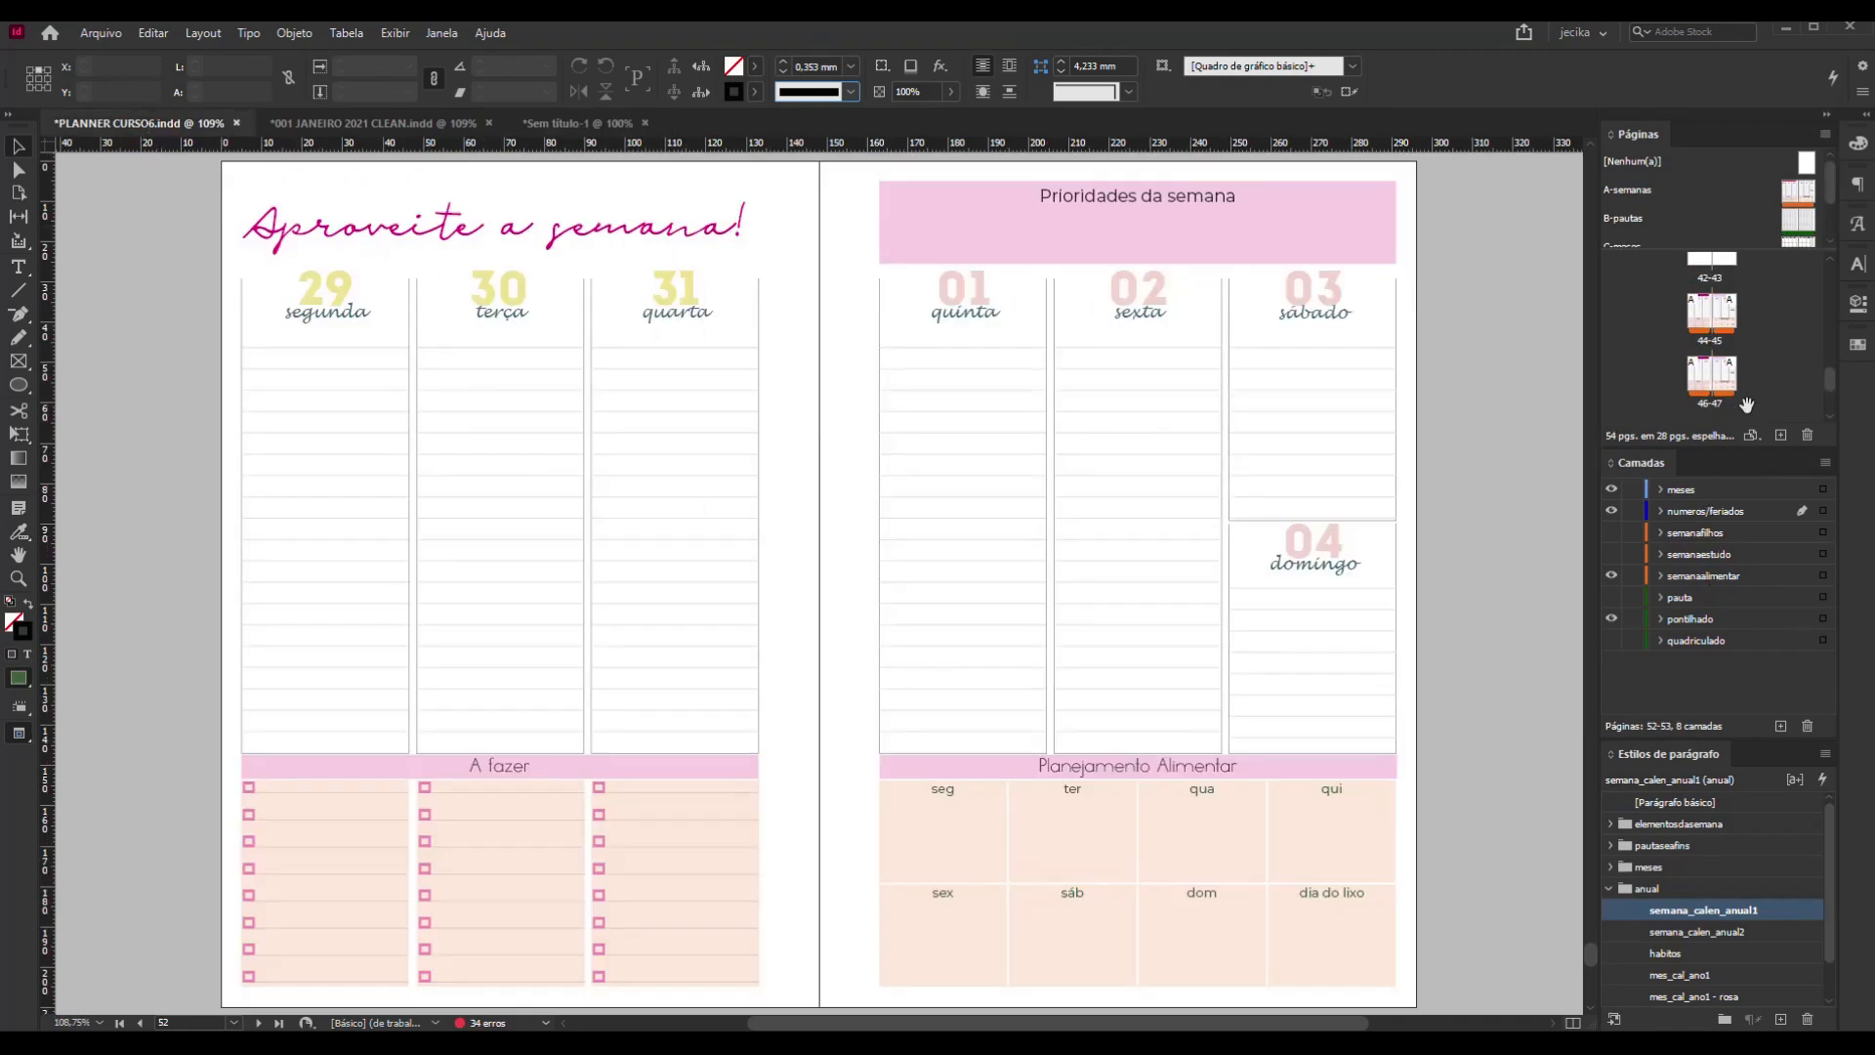
pyautogui.scroll(10, 1739, 389)
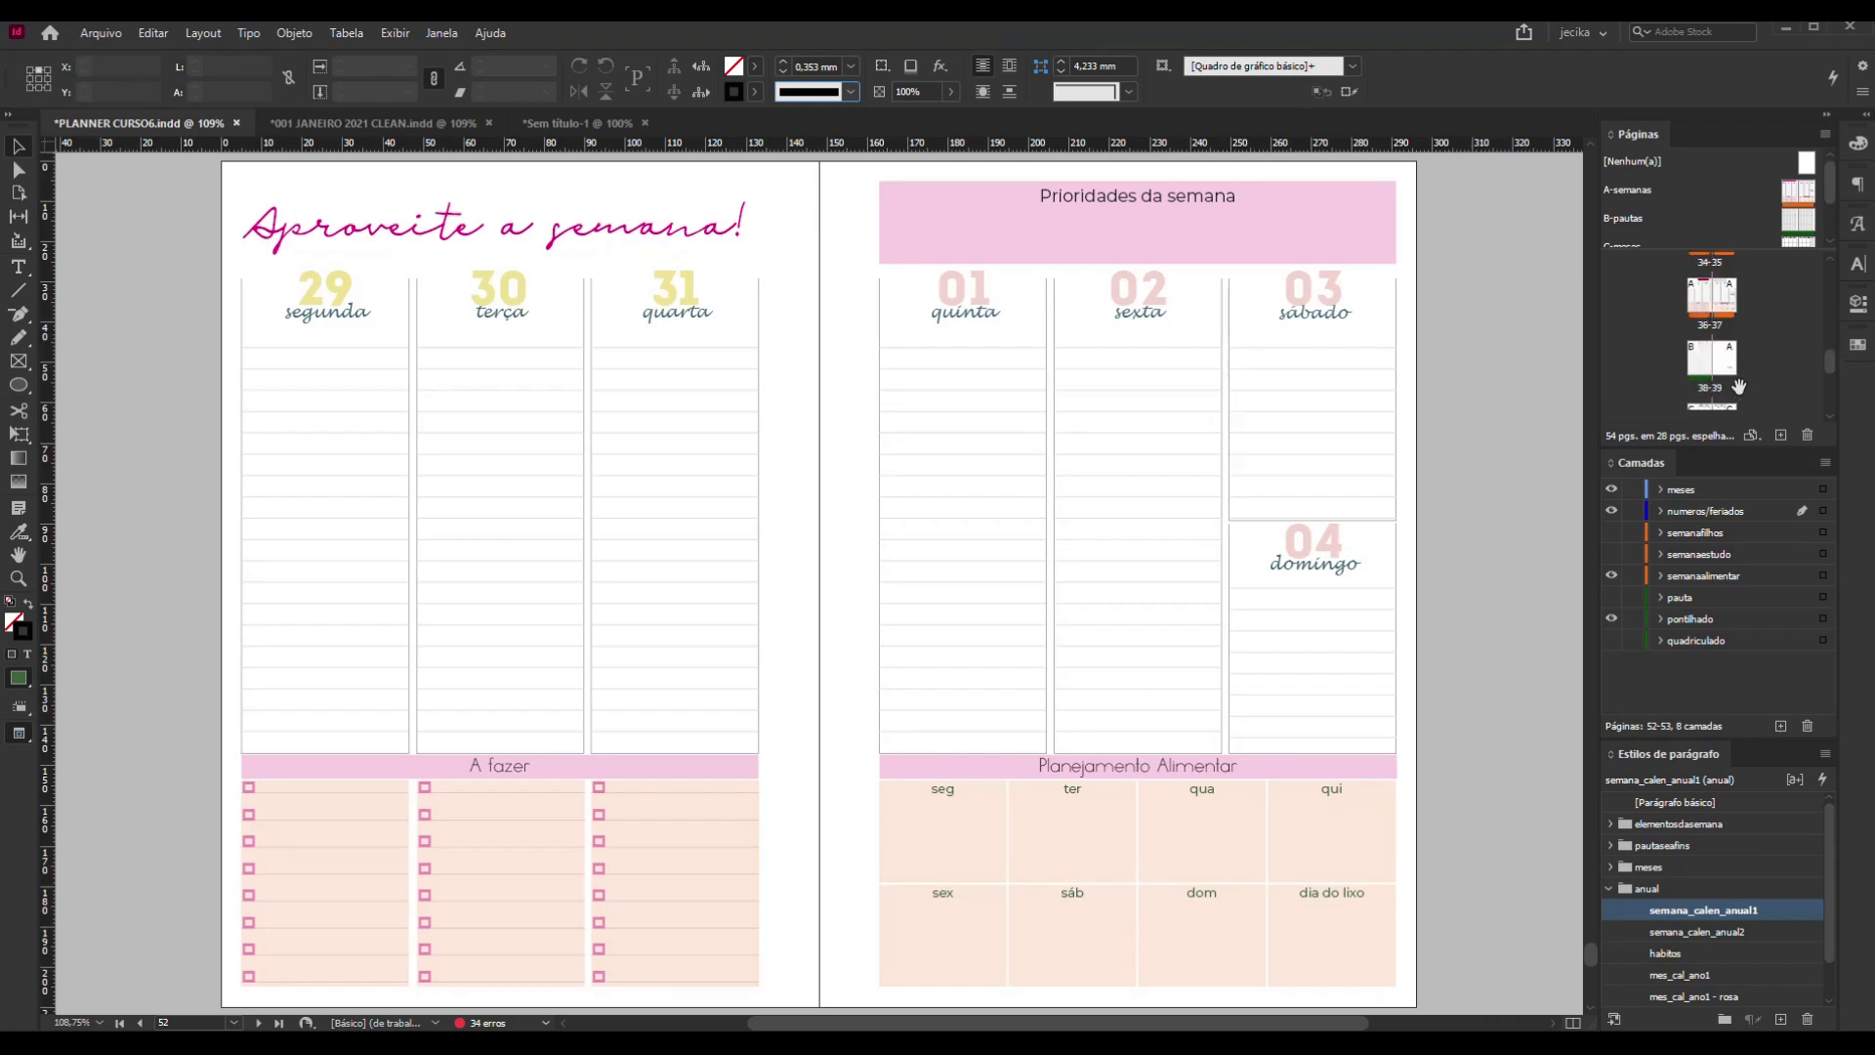
pyautogui.scroll(1, 1734, 379)
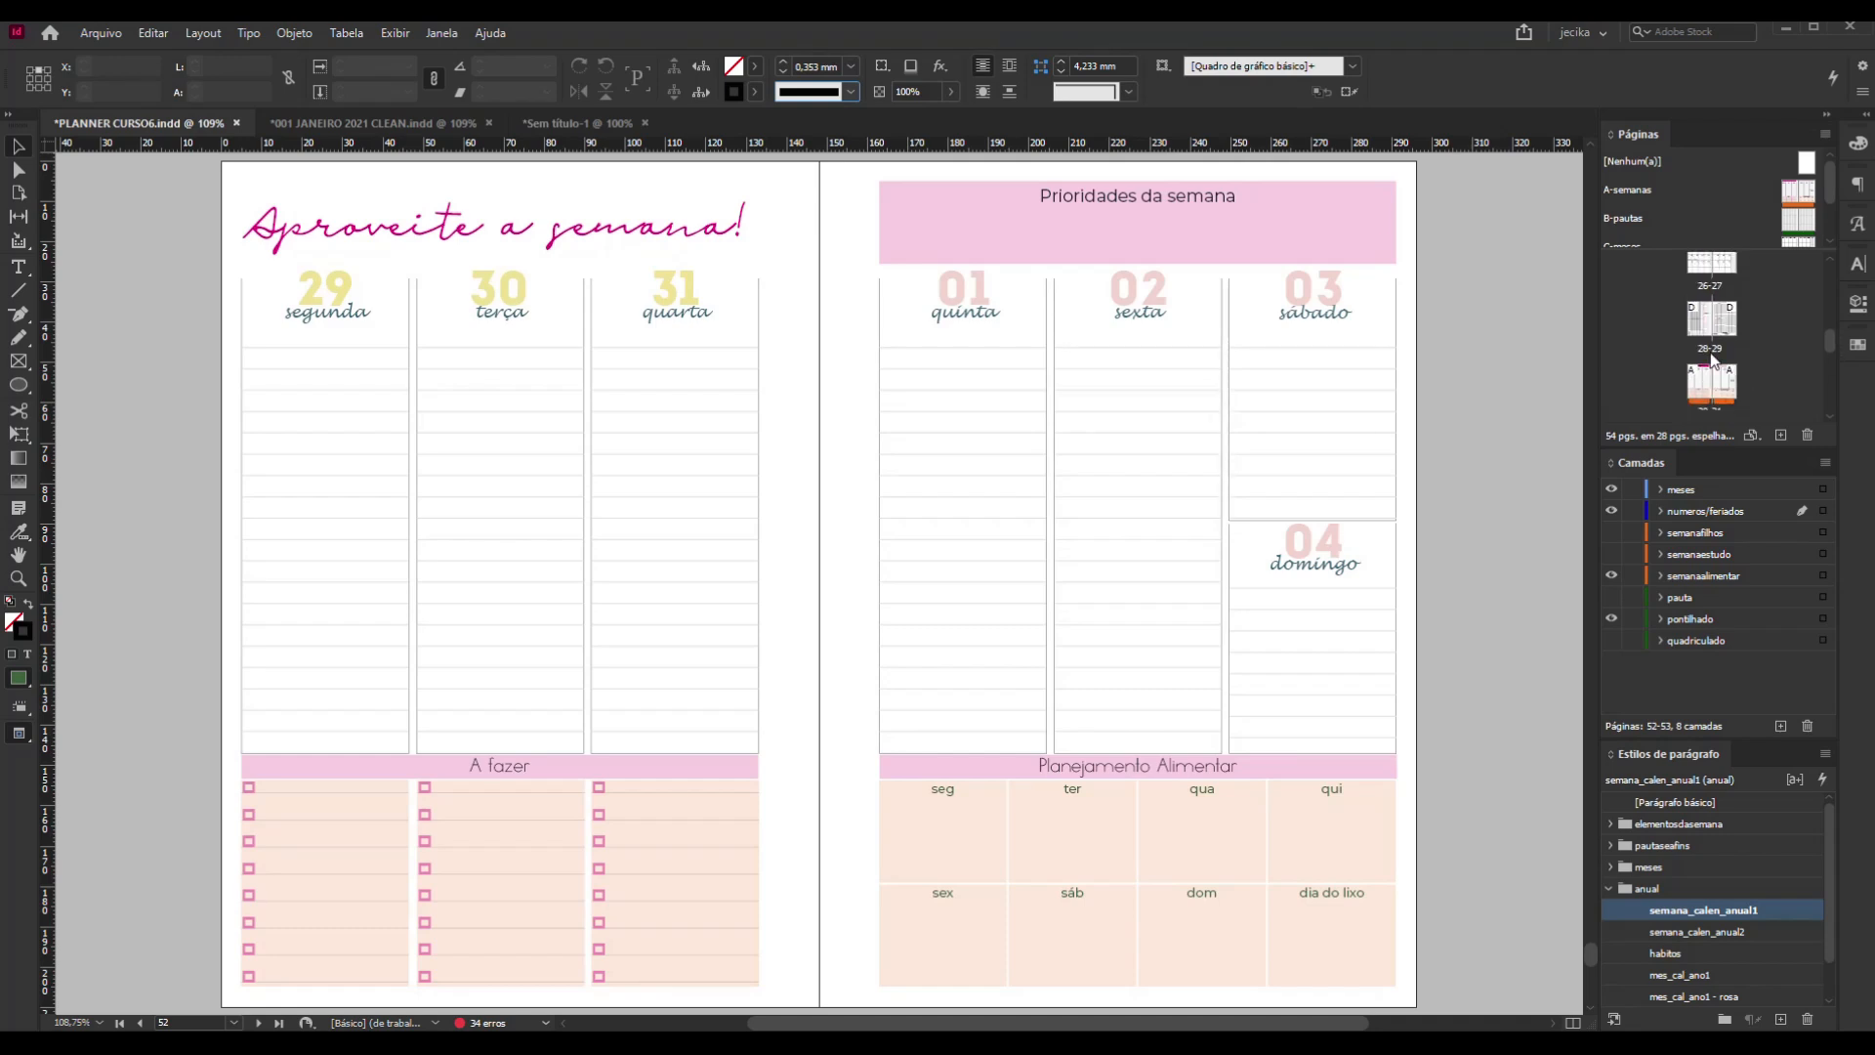
# Return to the Sem título-1 document and review its page spreads, ending on pages 2-3
pyautogui.click(572, 121)
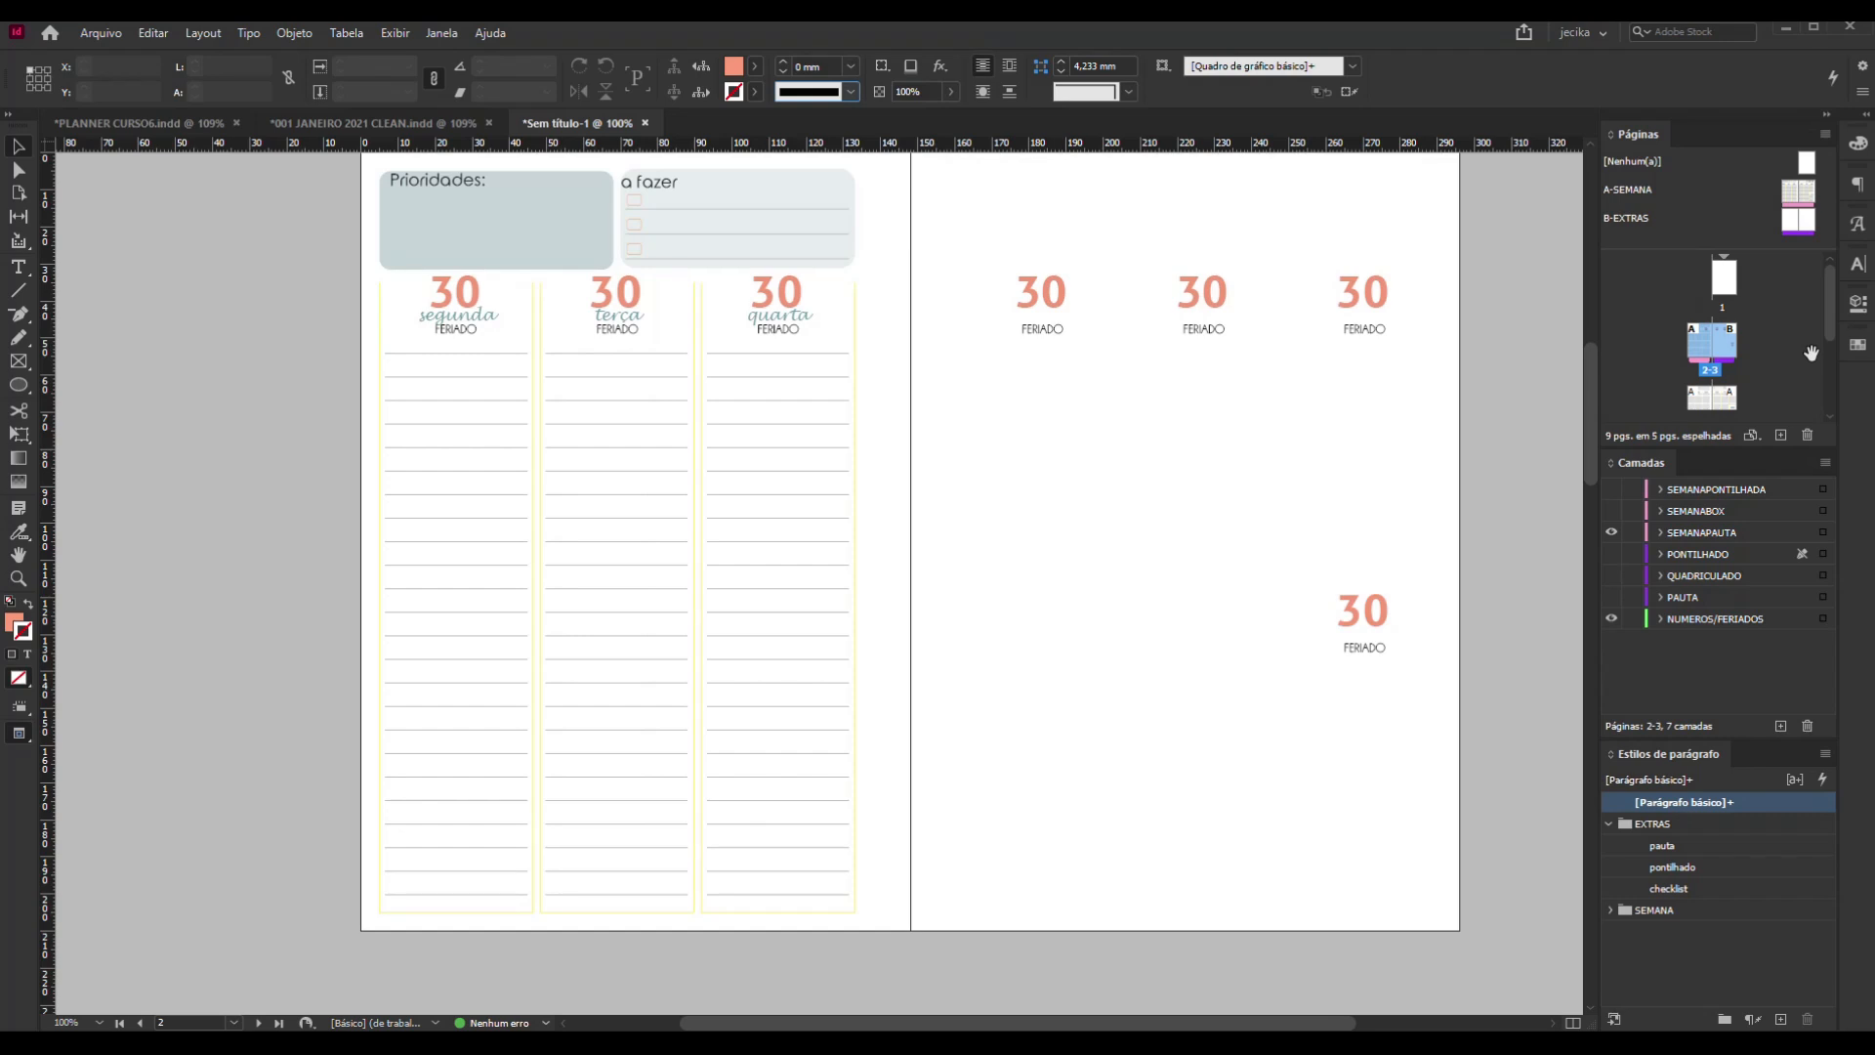
pyautogui.scroll(-8, 1057, 694)
pyautogui.scroll(3, 1006, 764)
pyautogui.scroll(6, 1006, 764)
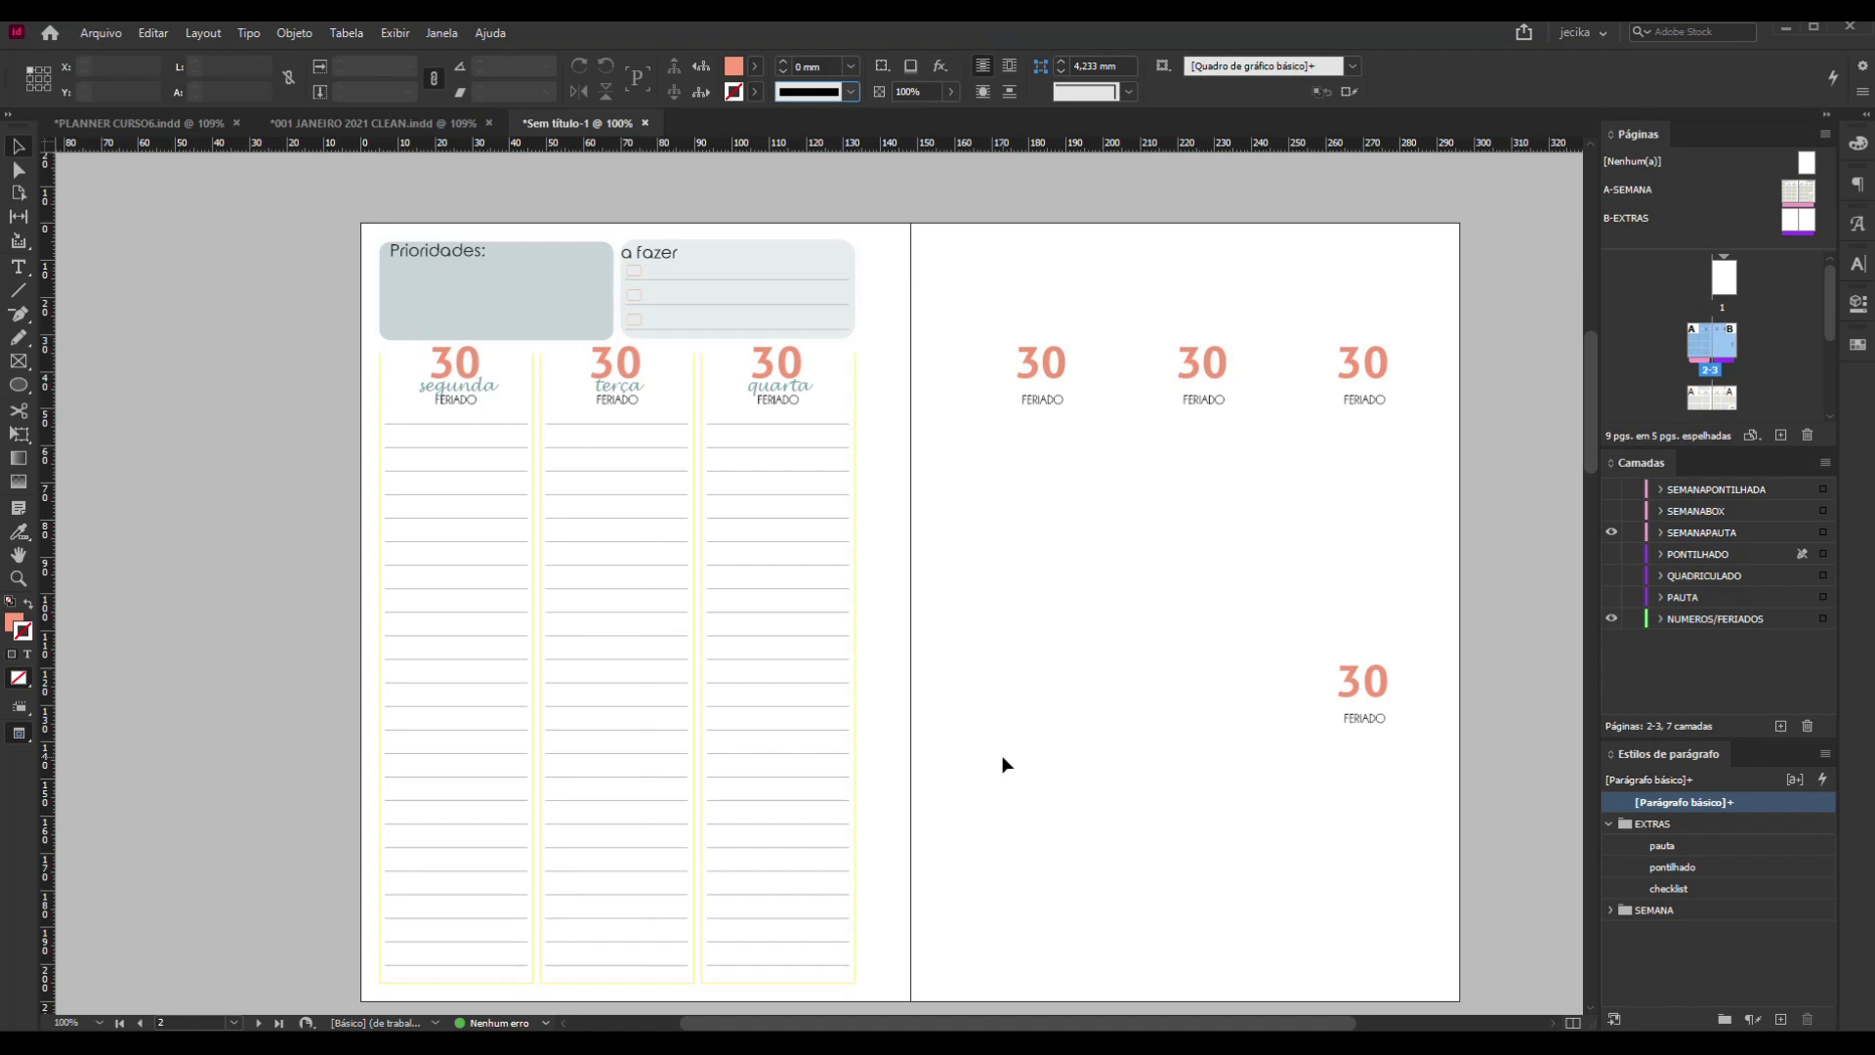